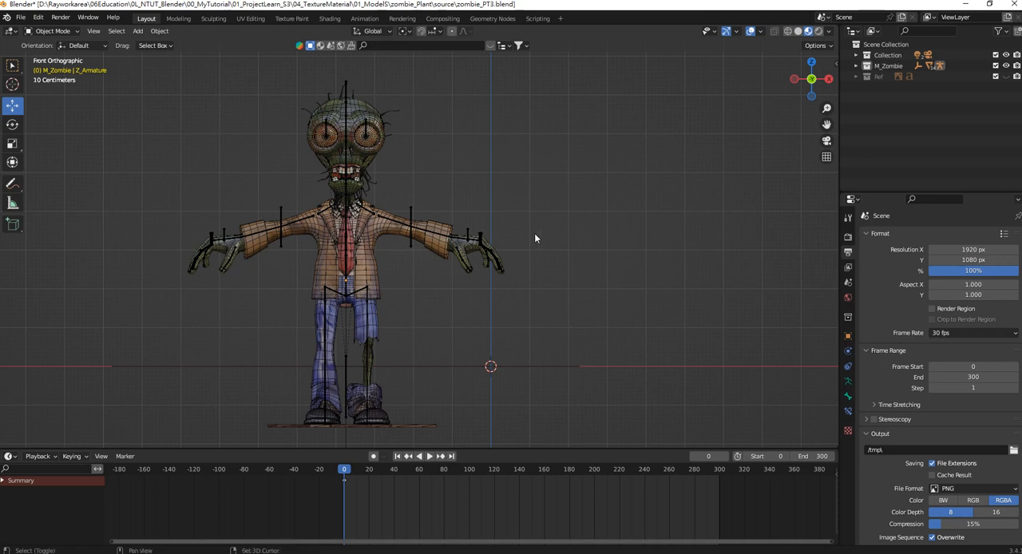
Add a cube and raise it along Z to the zombie's head height, about 5.65 m.
{"action": "key", "text": "shift+a"}
{"action": "mouse_move", "coordinate": [534, 233]}
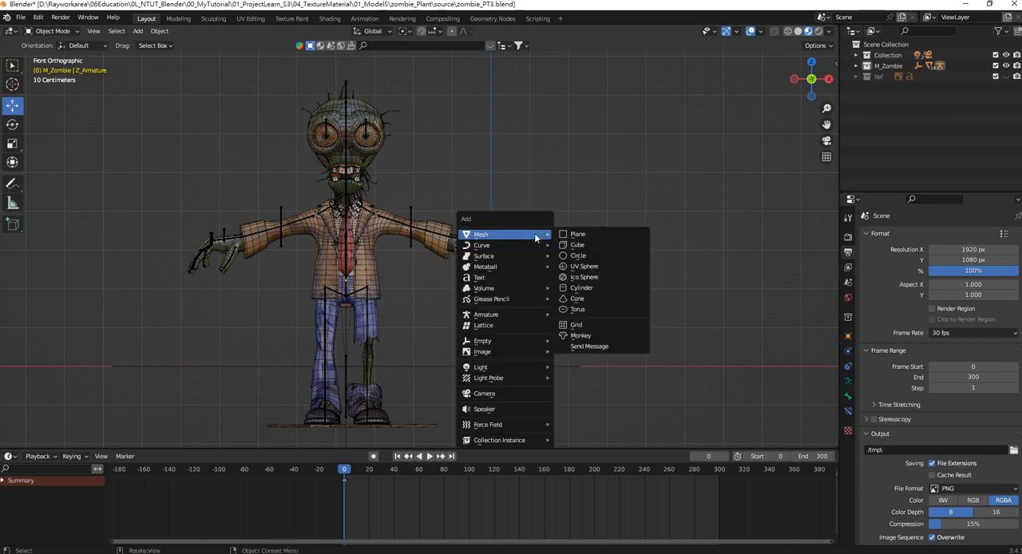
{"action": "left_click", "coordinate": [592, 246]}
{"action": "left_click_drag", "start_coordinate": [491, 329], "coordinate": [494, 106]}
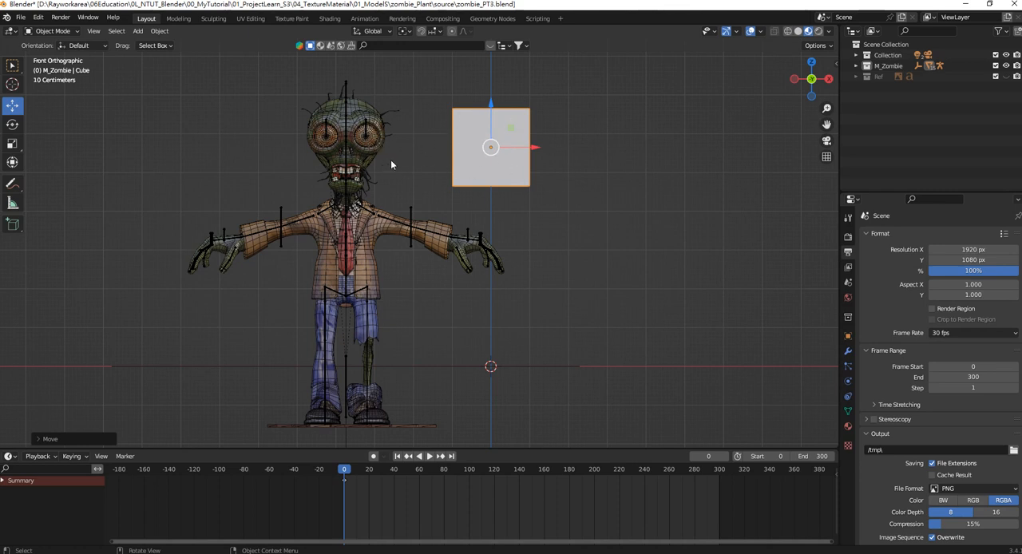
Move the cube along Y to about 3.10 m, behind the zombie's head, and return to the front view.
{"action": "key", "text": "KP_3"}
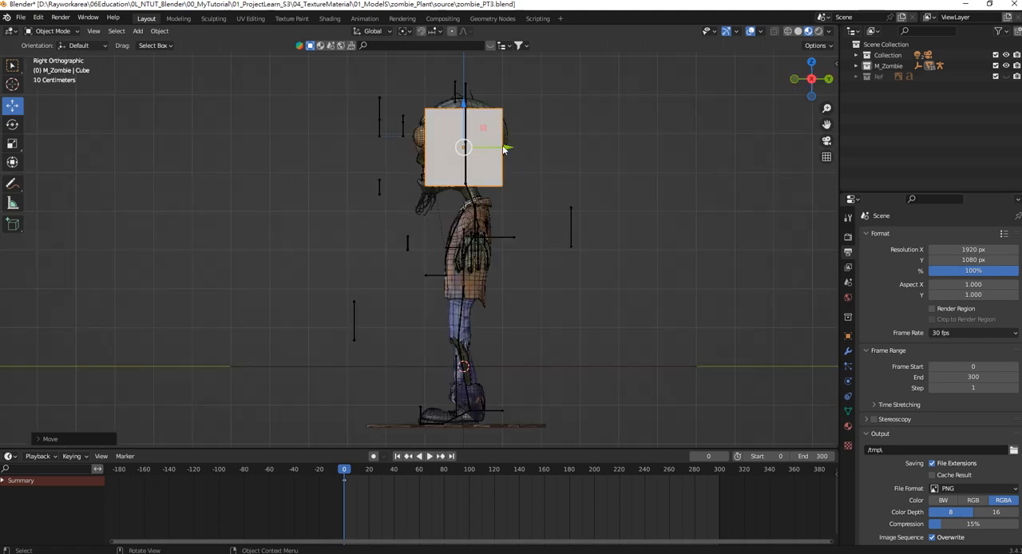
{"action": "left_click_drag", "start_coordinate": [506, 149], "coordinate": [630, 159]}
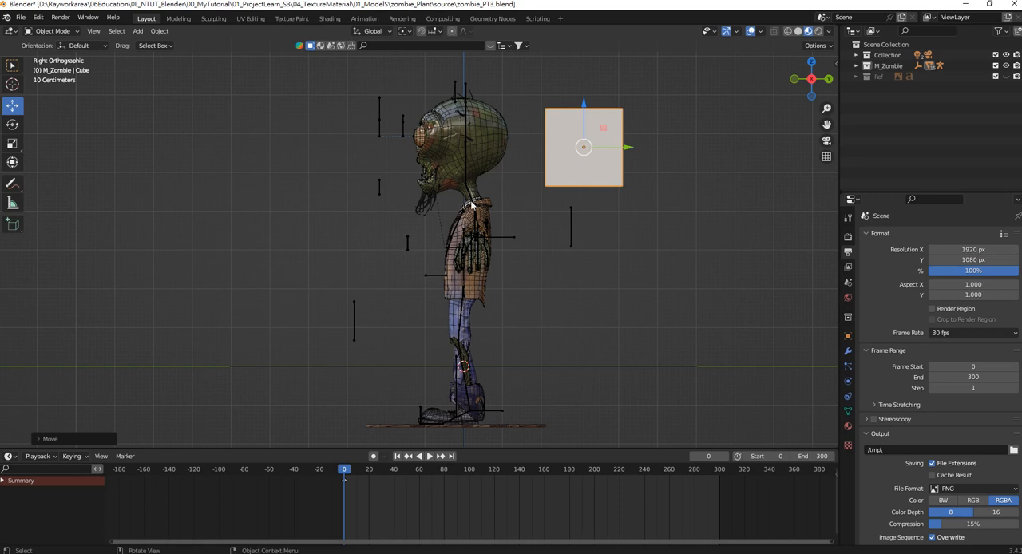
{"action": "middle_click_drag", "start_coordinate": [593, 120], "coordinate": [477, 194], "text": "shift"}
{"action": "key", "text": "KP_1"}
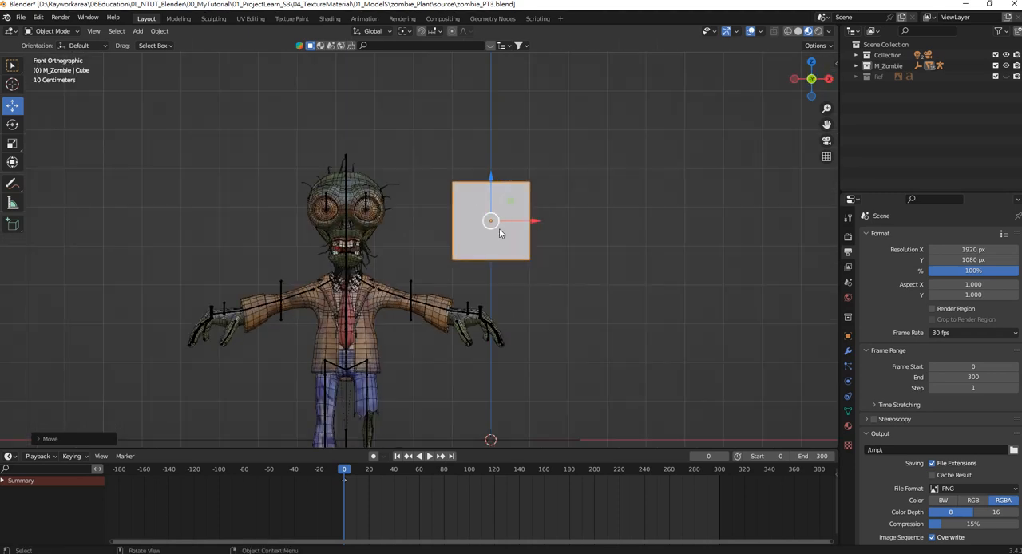
{"action": "middle_click_drag", "start_coordinate": [499, 232], "coordinate": [502, 187], "text": "shift"}
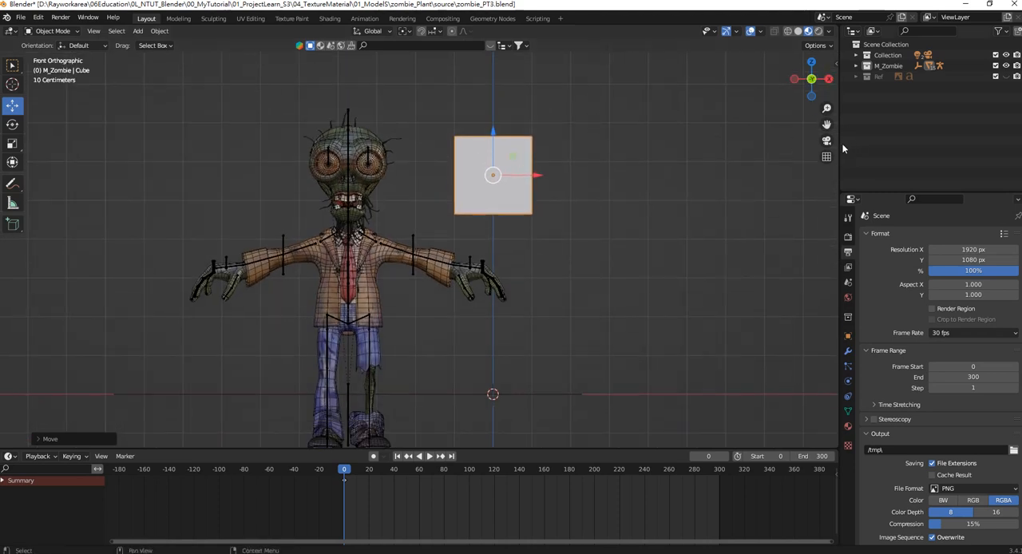
Start the Shortcut VUr key display from the sidebar, and hide the sidebar again.
{"action": "key", "text": "n"}
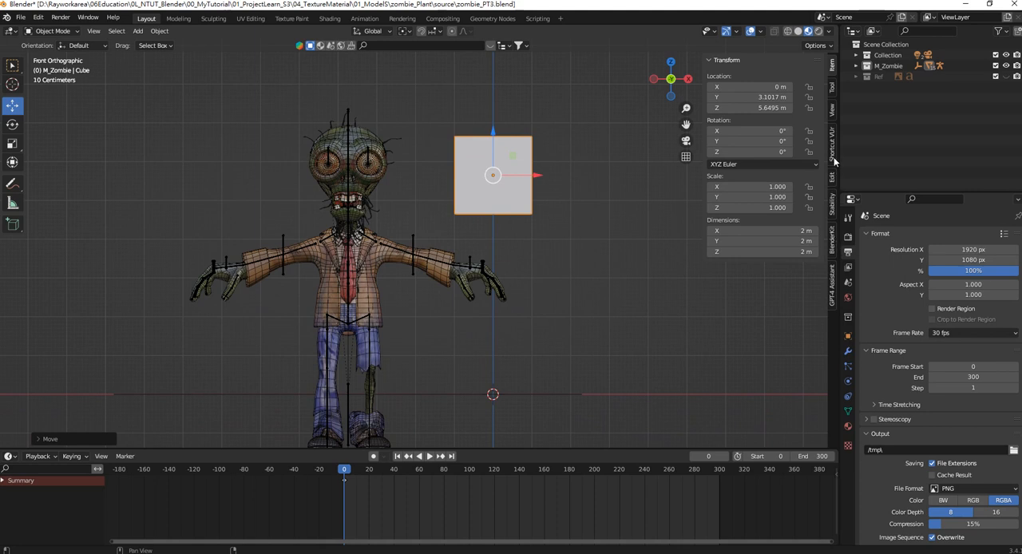
{"action": "left_click", "coordinate": [833, 143]}
{"action": "left_click", "coordinate": [767, 76]}
{"action": "left_click", "coordinate": [607, 200]}
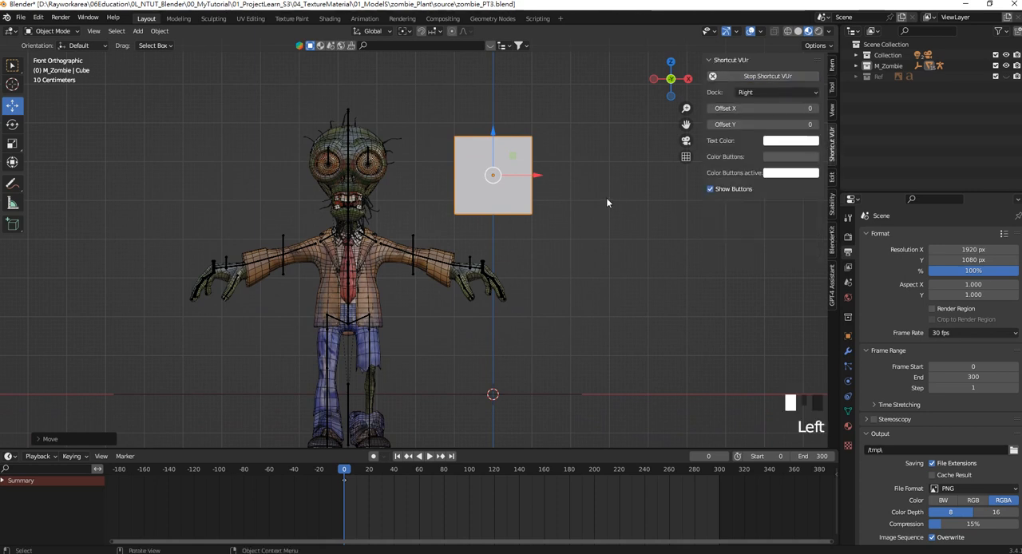
{"action": "key", "text": "n"}
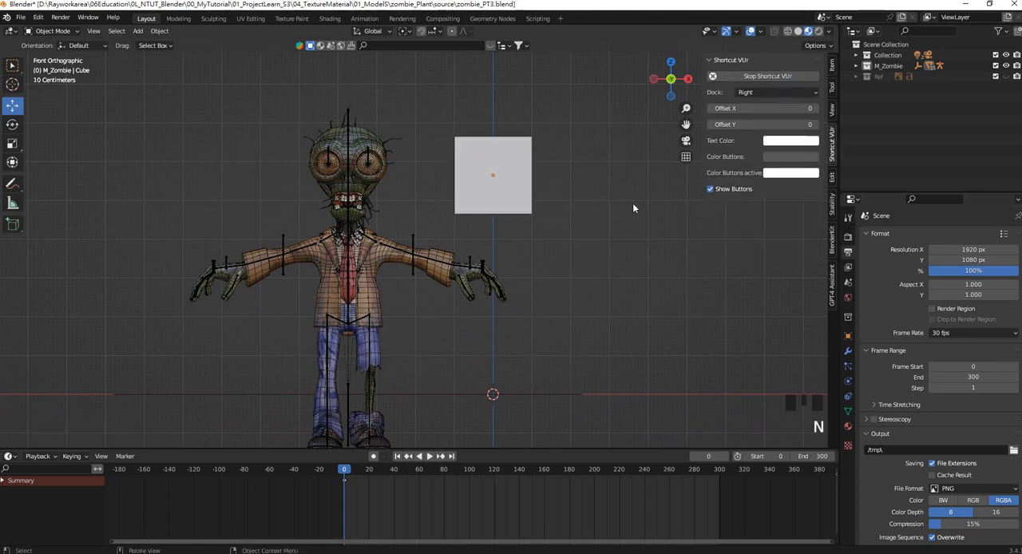
{"action": "key", "text": "n"}
Switch the viewport to solid shading and check the wireframe setting in the viewport overlays.
{"action": "left_click", "coordinate": [511, 172]}
{"action": "scroll", "coordinate": [494, 131], "scroll_direction": "up", "scroll_amount": 3}
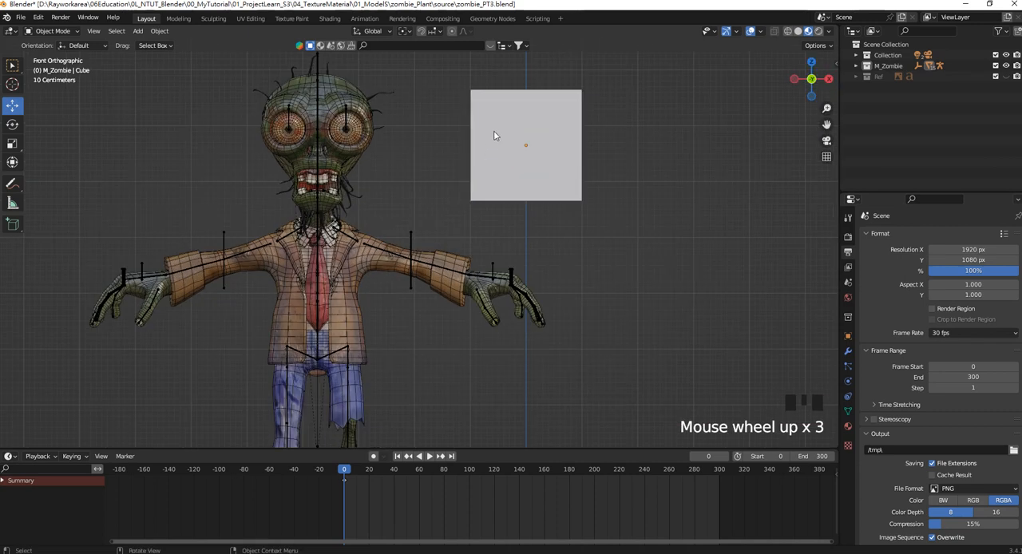
{"action": "middle_click_drag", "start_coordinate": [493, 130], "coordinate": [476, 206], "text": "shift"}
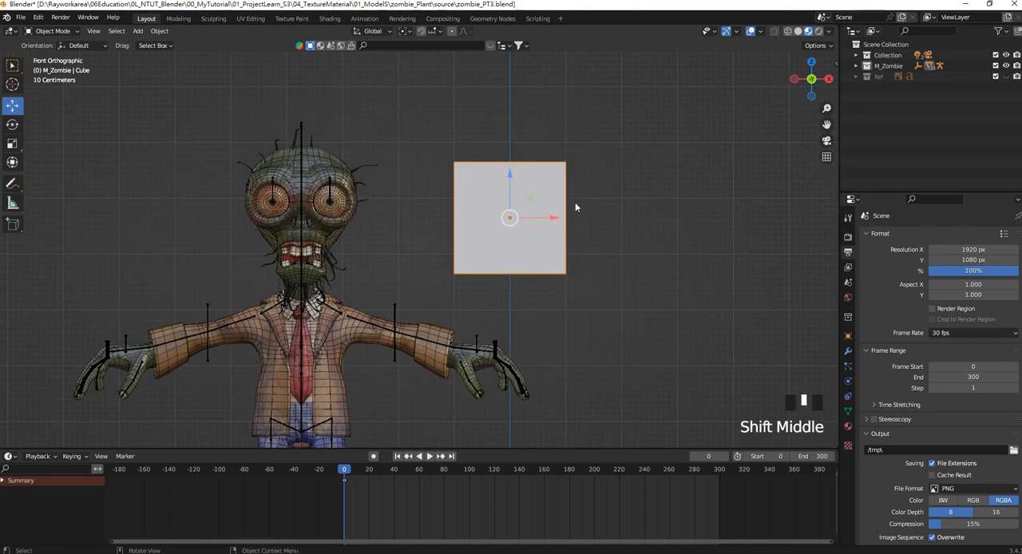
{"action": "key", "text": "z"}
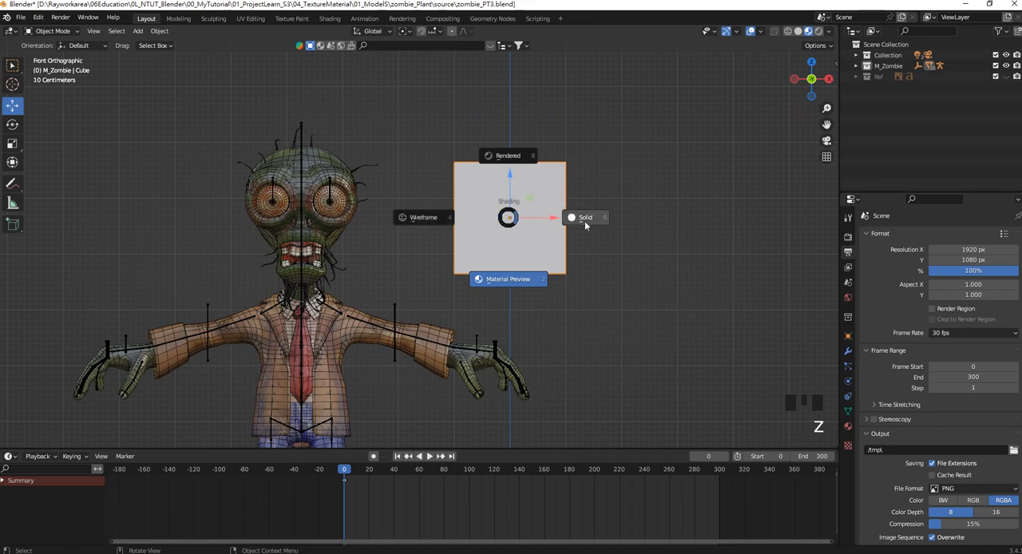
{"action": "left_click", "coordinate": [759, 34]}
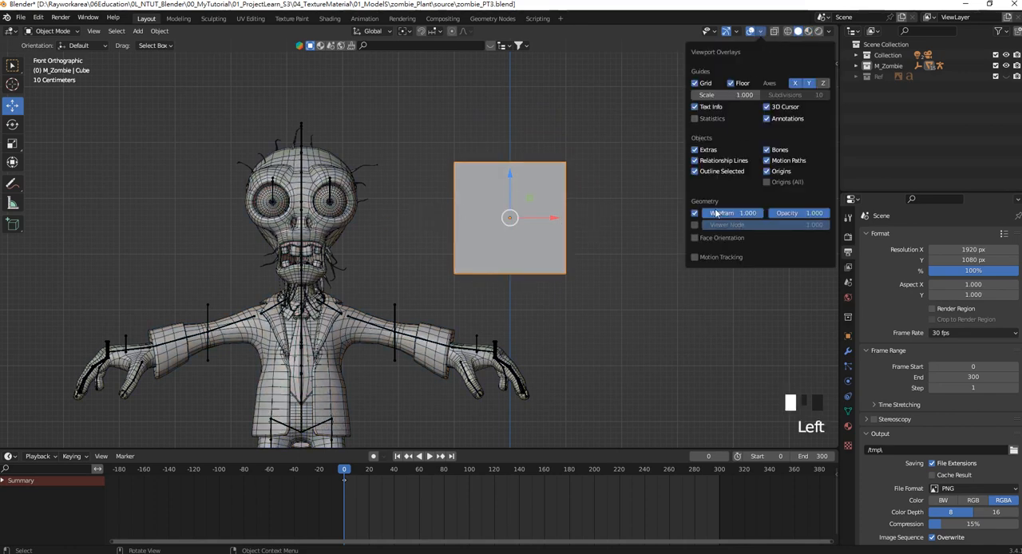
{"action": "left_click", "coordinate": [506, 131]}
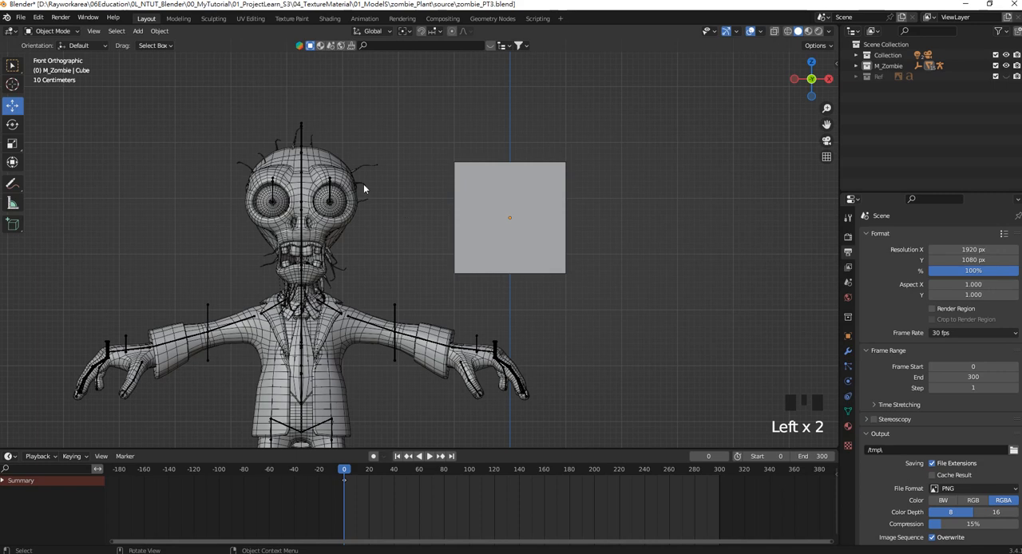
Add a vertical loop cut to the cube in Edit Mode, leaving it exactly centred.
{"action": "scroll", "coordinate": [515, 209], "scroll_direction": "up", "scroll_amount": 2}
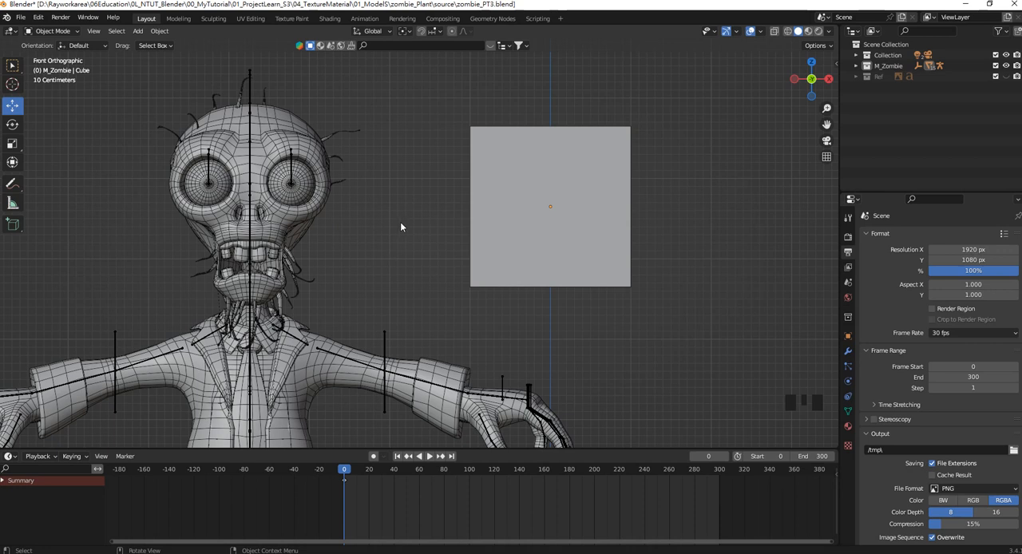
{"action": "middle_click", "coordinate": [505, 193], "text": "shift"}
{"action": "left_click", "coordinate": [566, 163]}
{"action": "middle_click", "coordinate": [587, 152], "text": "shift"}
{"action": "middle_click_drag", "start_coordinate": [587, 152], "coordinate": [584, 155], "text": "shift"}
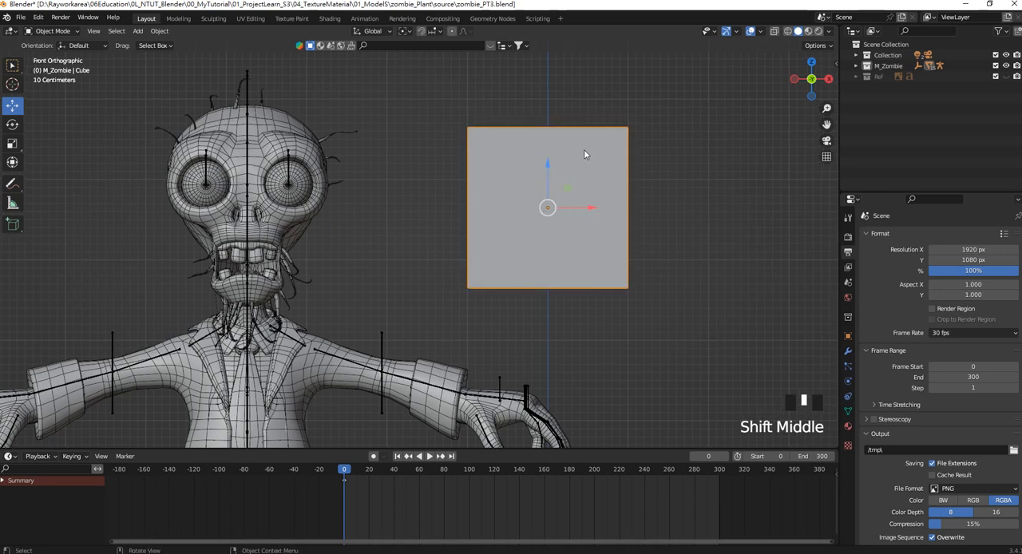
{"action": "key", "text": "Tab"}
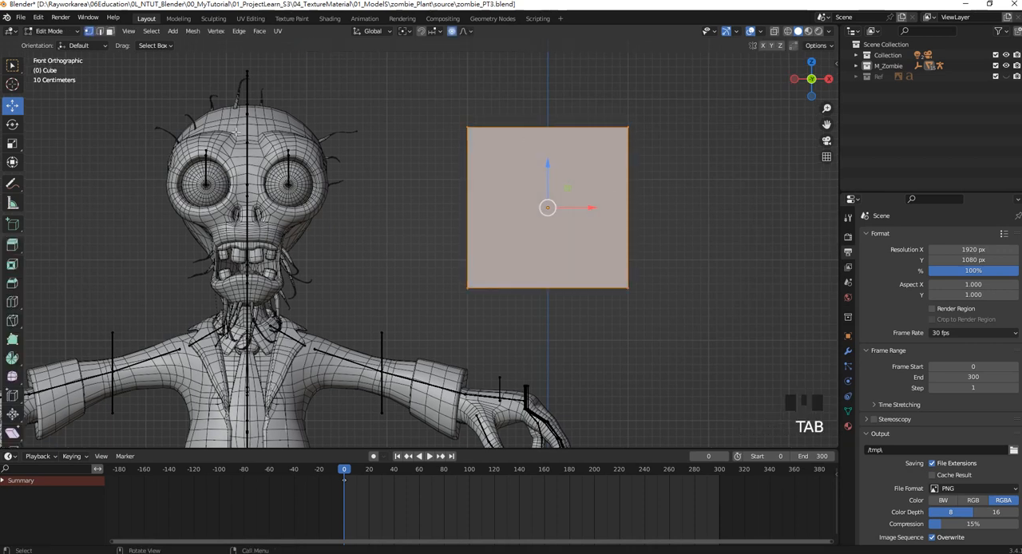
{"action": "left_click", "coordinate": [99, 30]}
{"action": "key", "text": "ctrl+r"}
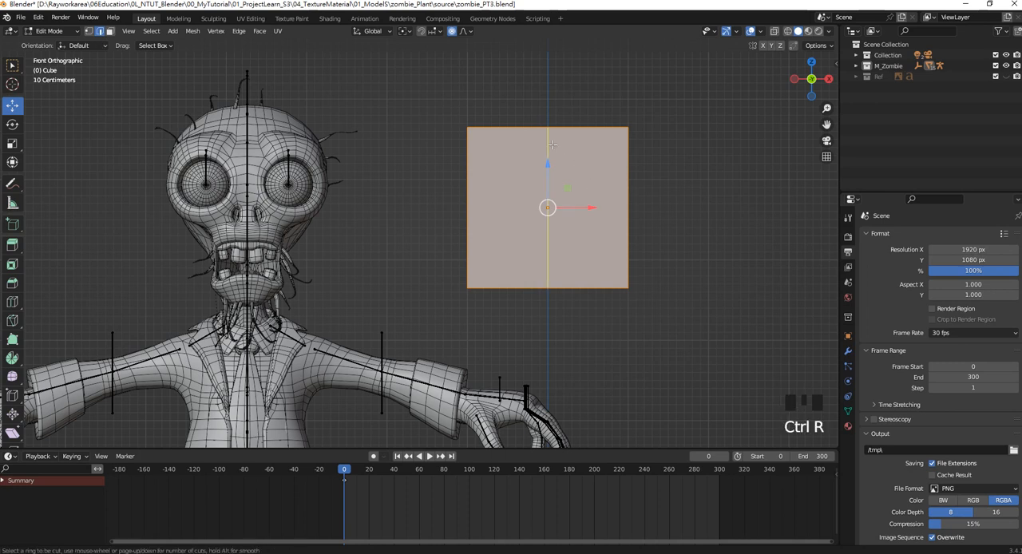
{"action": "left_click", "coordinate": [551, 144]}
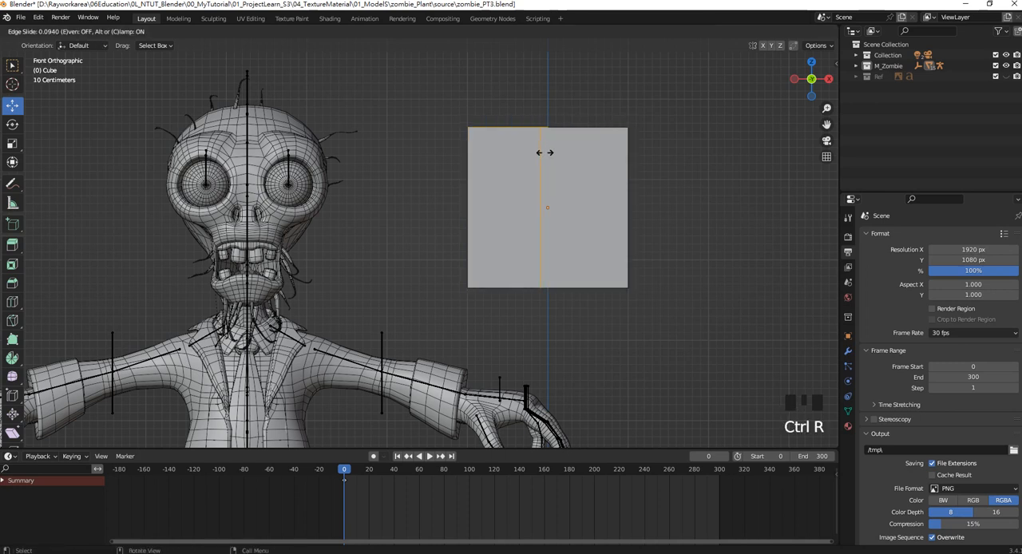
{"action": "right_click", "coordinate": [540, 156]}
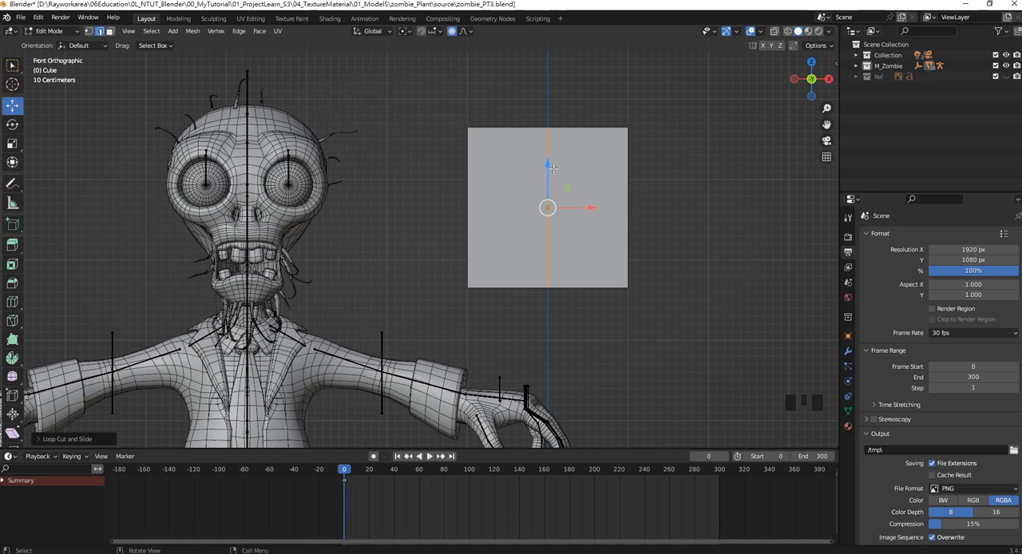
Switch to wireframe shading and delete the faces of the cube half nearest the zombie.
{"action": "key", "text": "z"}
{"action": "left_click", "coordinate": [411, 190]}
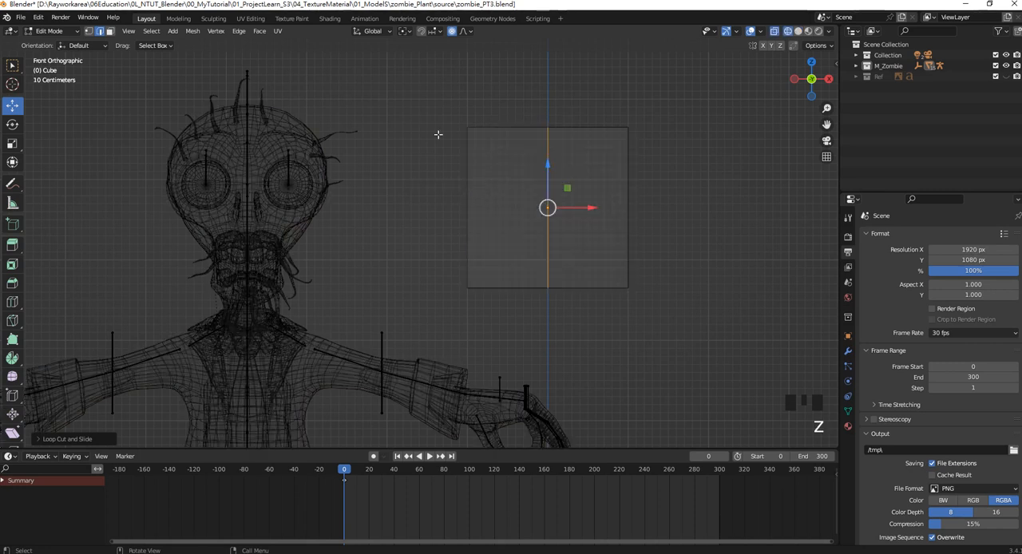
{"action": "left_click", "coordinate": [109, 30]}
{"action": "left_click_drag", "start_coordinate": [452, 94], "coordinate": [542, 326]}
{"action": "key", "text": "Delete"}
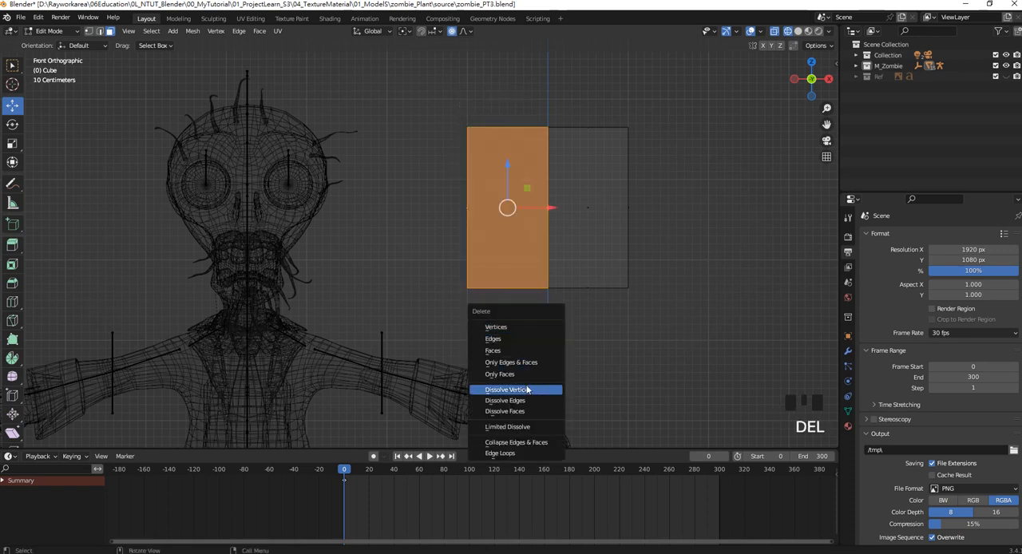
{"action": "left_click", "coordinate": [522, 350]}
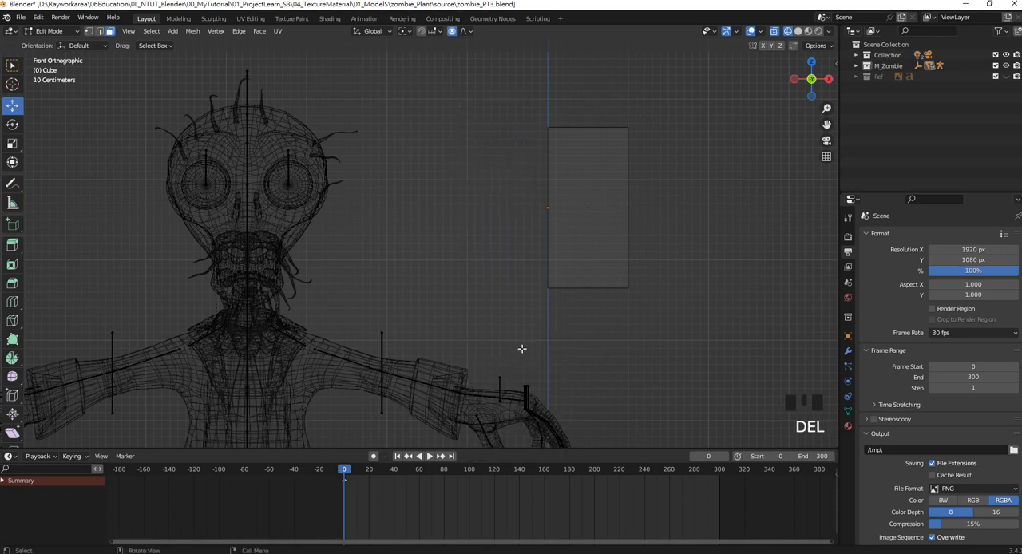
Return to Object Mode and add a Mirror modifier on the X axis to the half cube.
{"action": "middle_click_drag", "start_coordinate": [550, 198], "coordinate": [543, 216], "text": "shift"}
{"action": "key", "text": "Tab"}
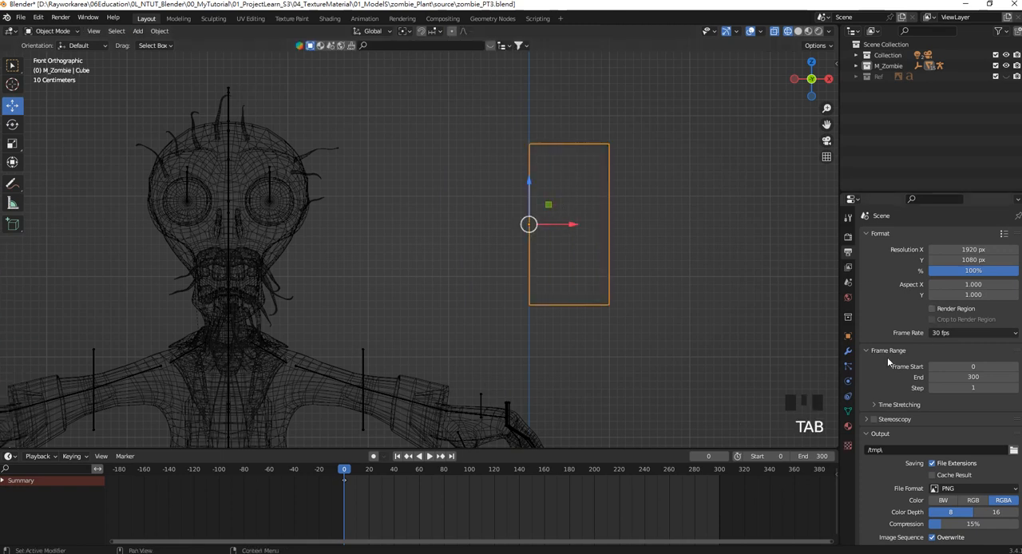
{"action": "left_click", "coordinate": [848, 352]}
{"action": "left_click", "coordinate": [920, 233]}
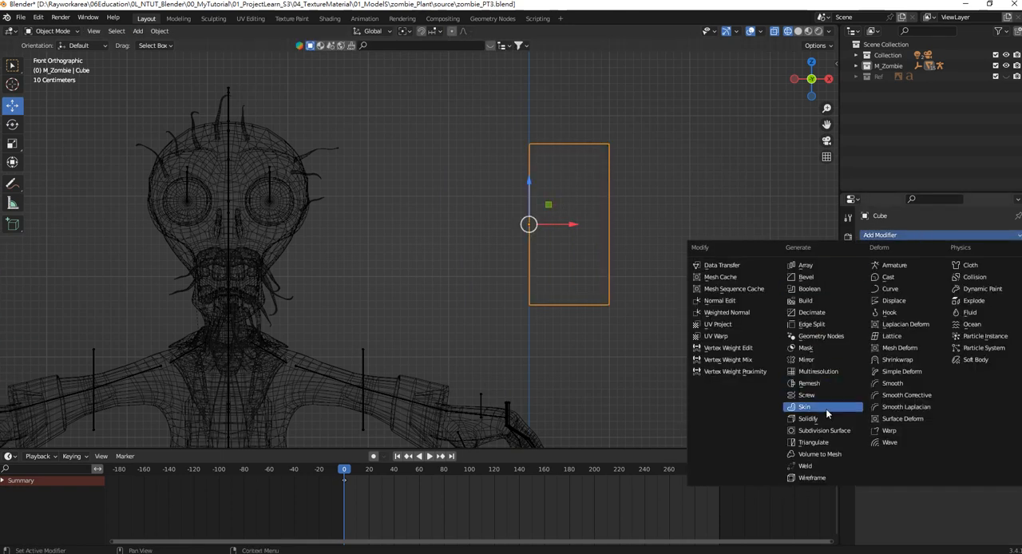
{"action": "left_click", "coordinate": [813, 360]}
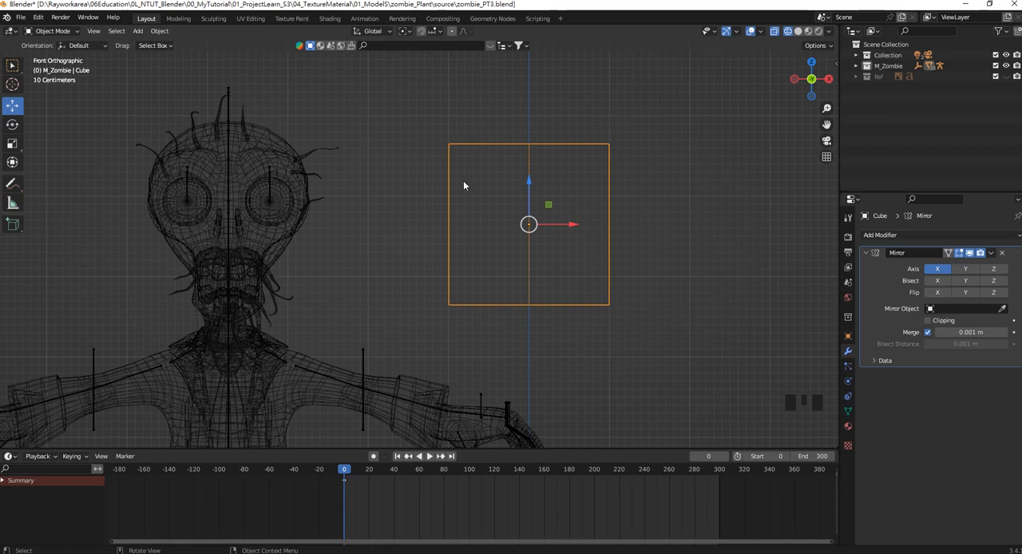
Add one vertical loop cut through the middle of the mirrored cube's editable half.
{"action": "middle_click_drag", "start_coordinate": [594, 203], "coordinate": [602, 185], "text": "shift"}
{"action": "scroll", "coordinate": [602, 199], "scroll_direction": "up", "scroll_amount": 1}
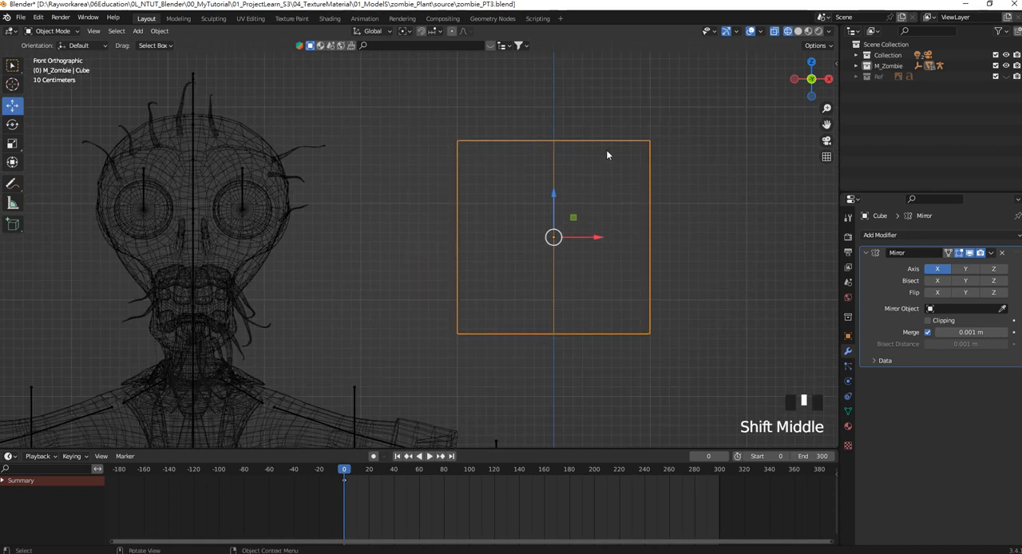
{"action": "key", "text": "Tab"}
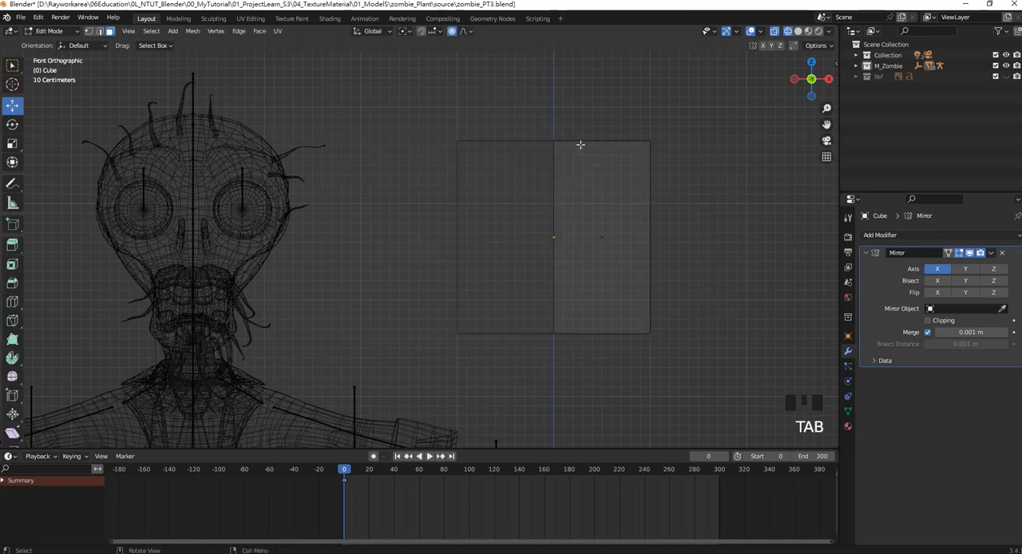
{"action": "key", "text": "ctrl+r"}
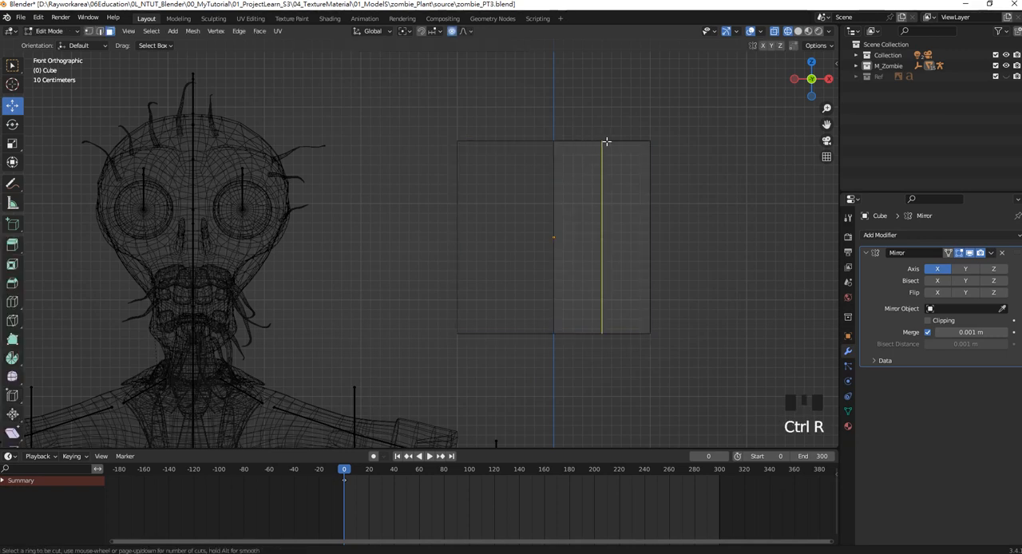
{"action": "left_click", "coordinate": [601, 142]}
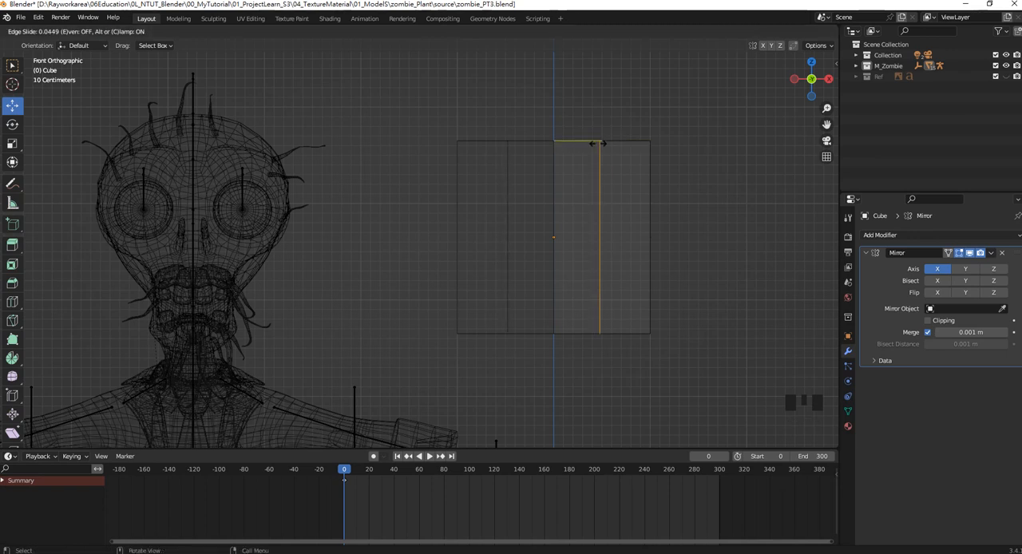
{"action": "right_click", "coordinate": [601, 142]}
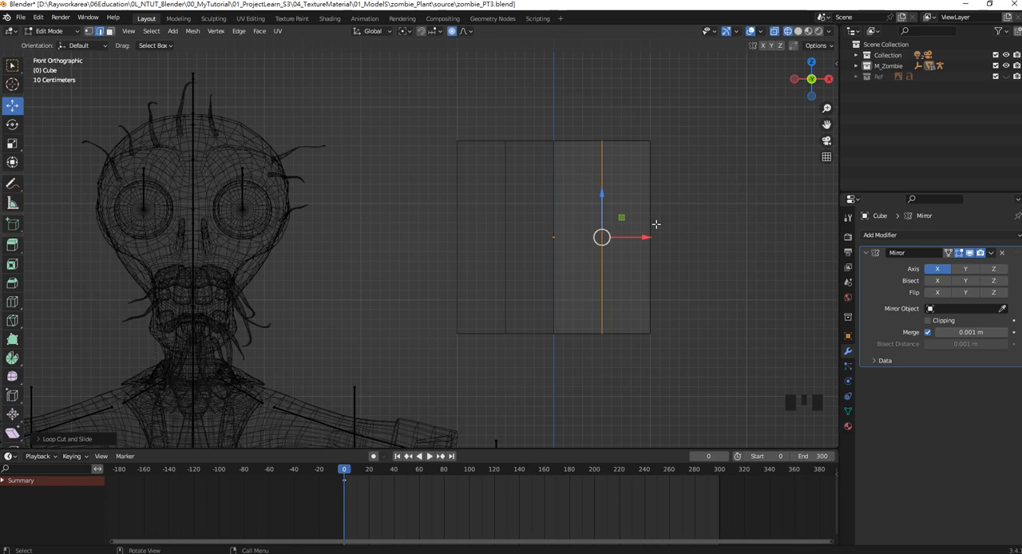
Add four evenly spaced horizontal loop cuts to the half cube without sliding them, and switch to the right side view.
{"action": "key", "text": "ctrl+r"}
{"action": "scroll", "coordinate": [656, 224], "scroll_direction": "up", "scroll_amount": 1}
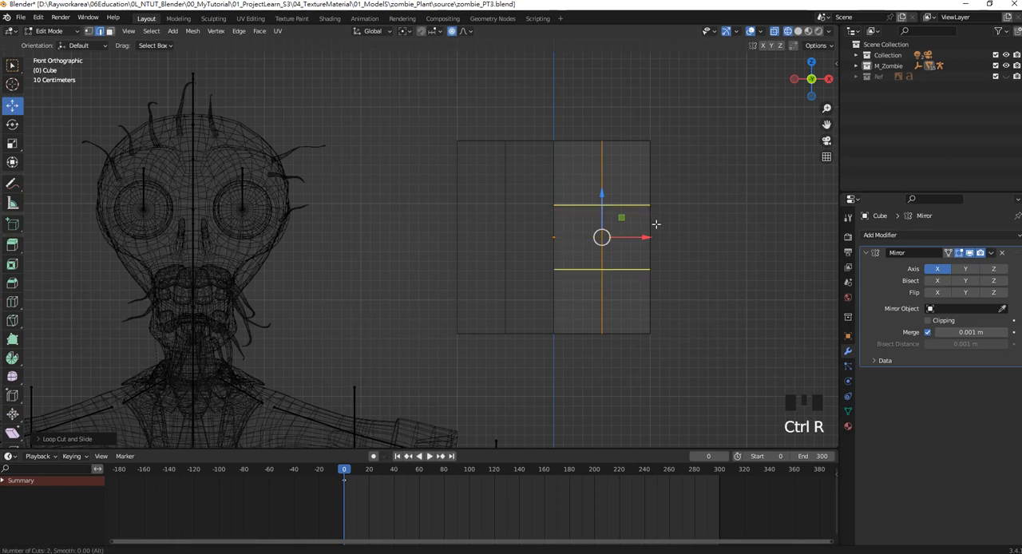
{"action": "scroll", "coordinate": [656, 224], "scroll_direction": "up", "scroll_amount": 1}
{"action": "scroll", "coordinate": [655, 224], "scroll_direction": "up", "scroll_amount": 1}
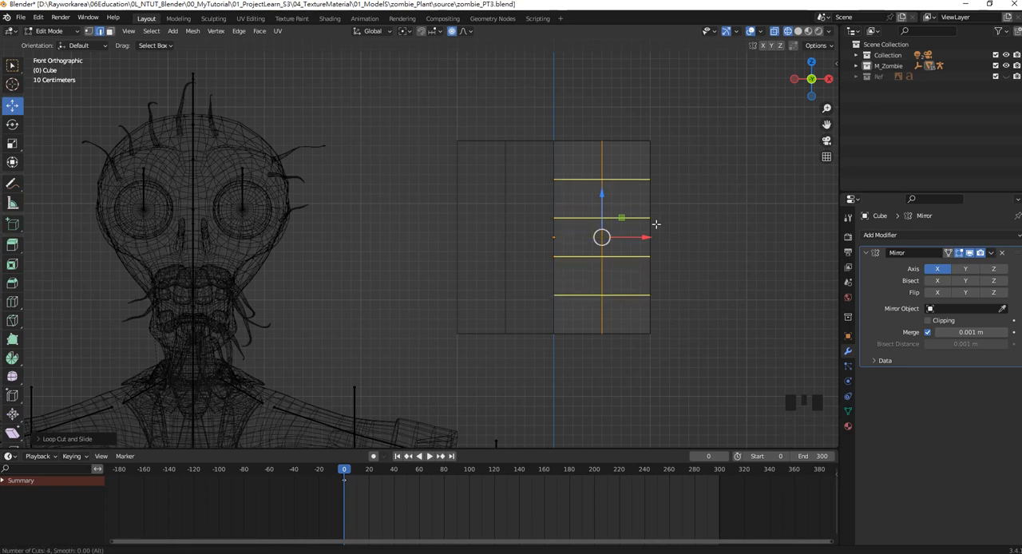
{"action": "left_click", "coordinate": [656, 224]}
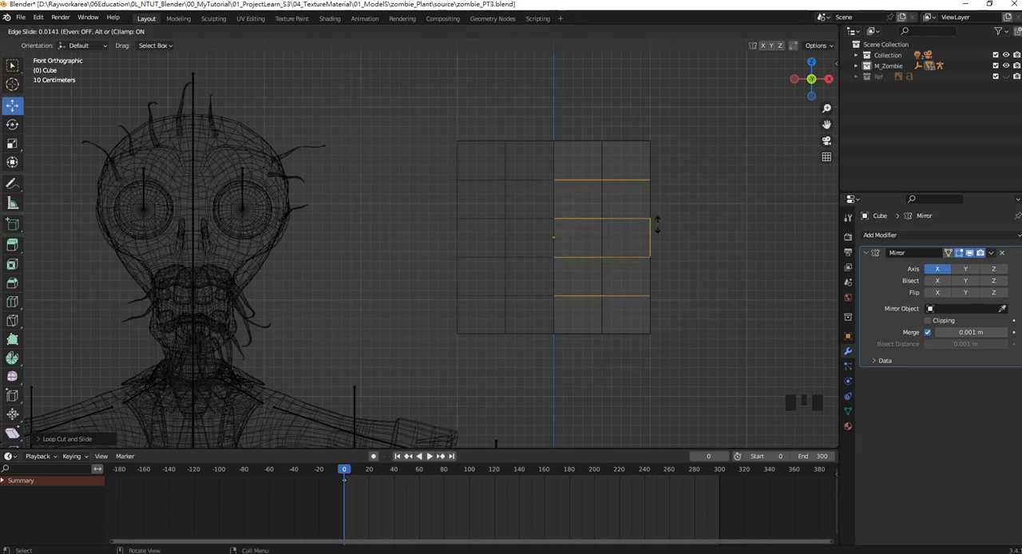
{"action": "right_click", "coordinate": [655, 224]}
{"action": "key", "text": "KP_3"}
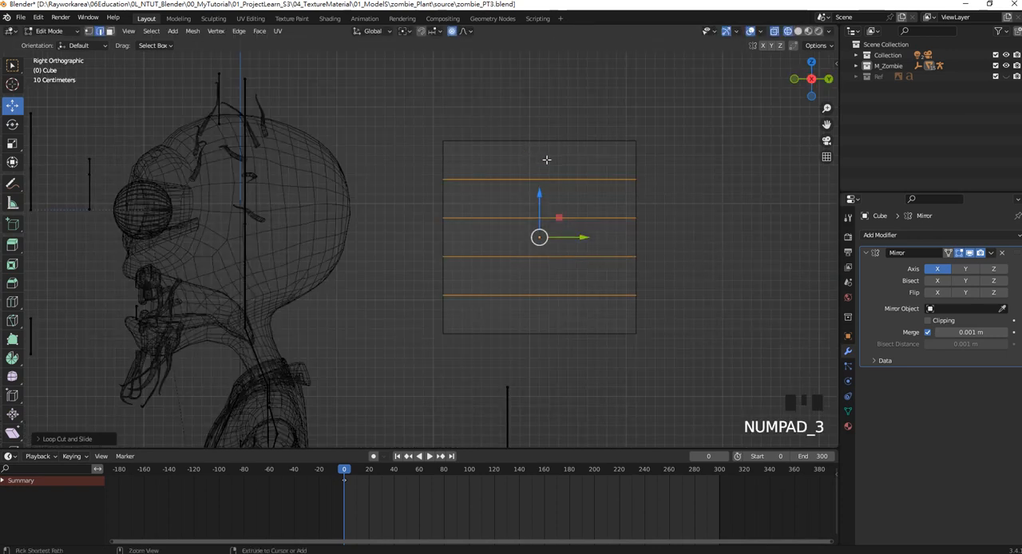
Add two evenly spaced vertical loop cuts to the side of the half cube without sliding them.
{"action": "key", "text": "ctrl+r"}
{"action": "scroll", "coordinate": [546, 159], "scroll_direction": "up", "scroll_amount": 1}
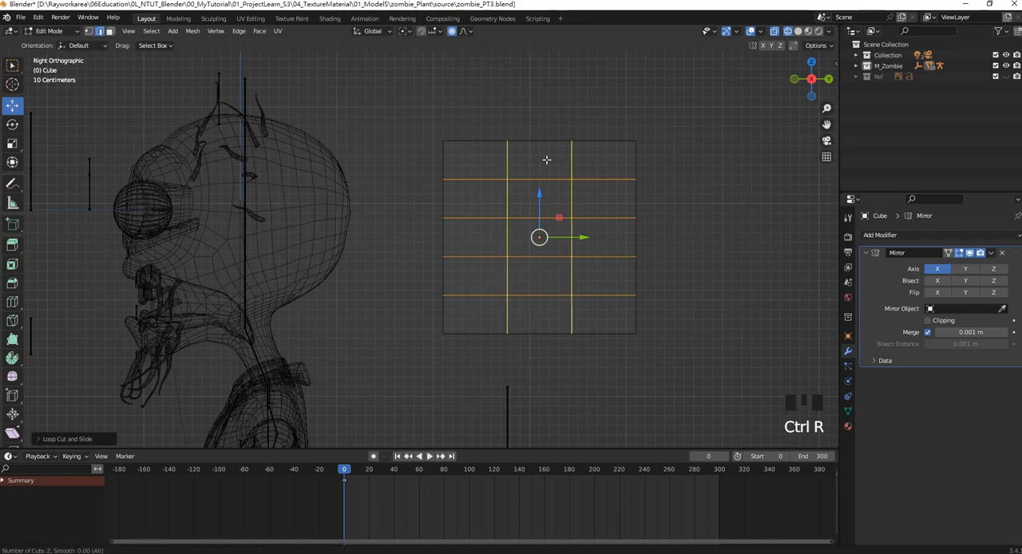
{"action": "left_click", "coordinate": [546, 160]}
{"action": "right_click", "coordinate": [546, 159]}
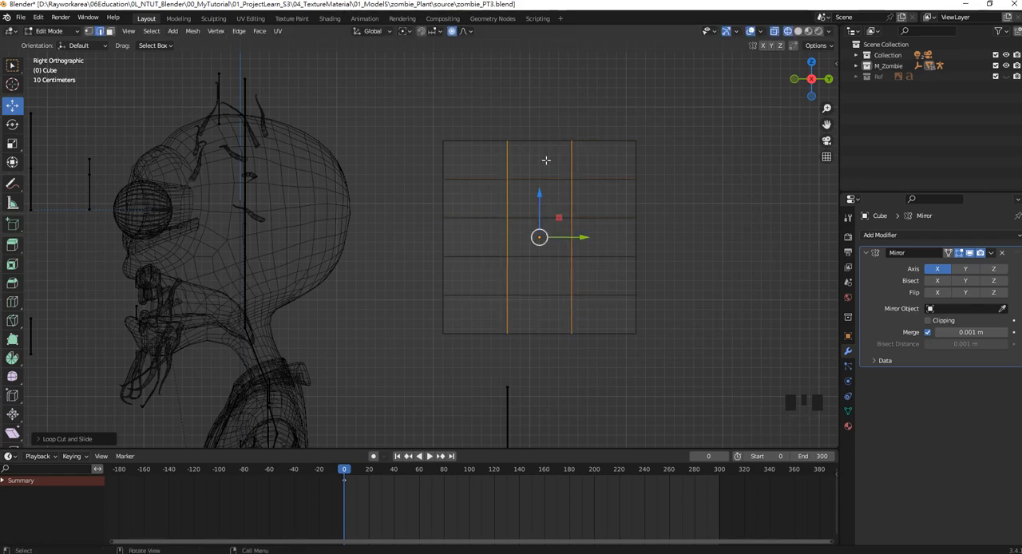
{"action": "middle_click_drag", "start_coordinate": [484, 177], "coordinate": [610, 173]}
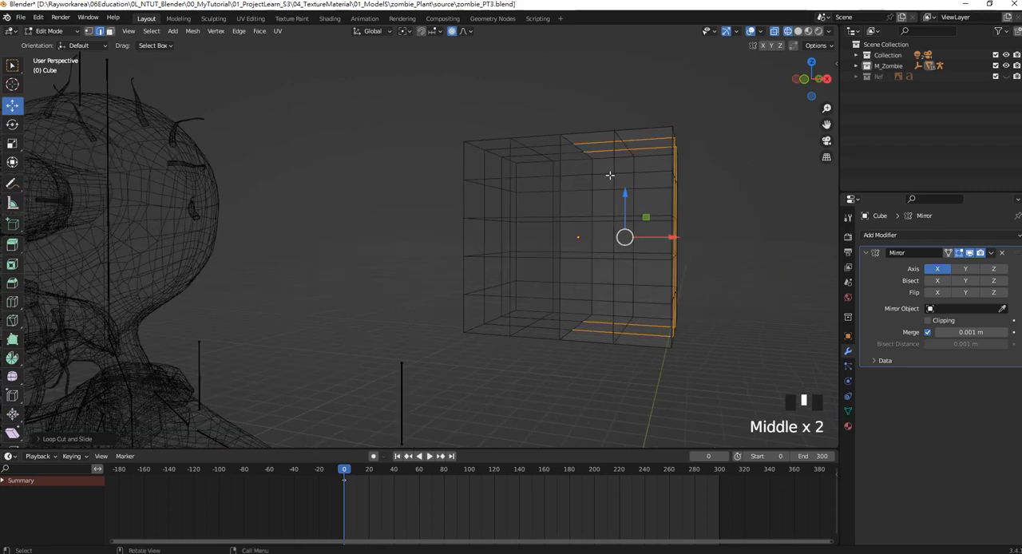
{"action": "key", "text": "KP_1"}
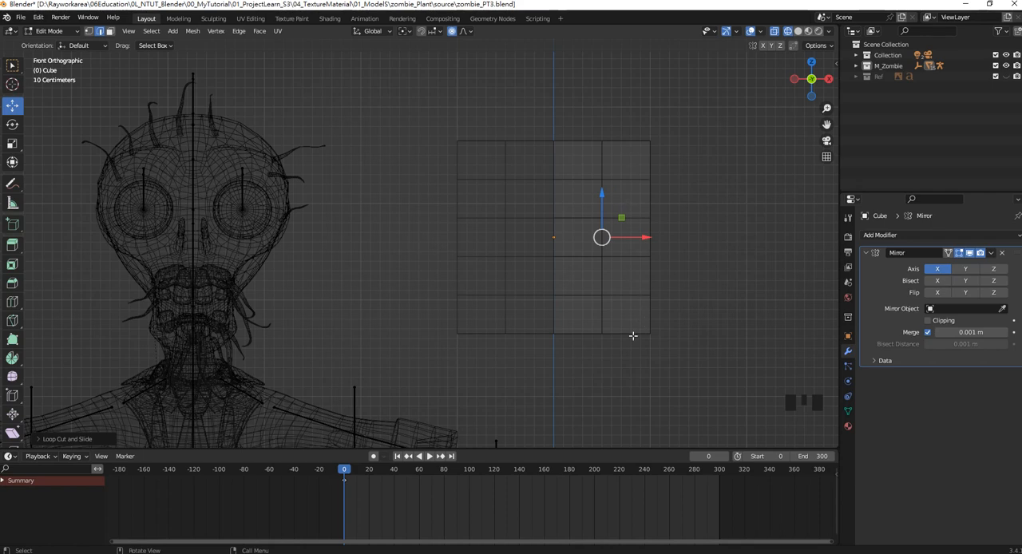
{"action": "key", "text": "KP_3"}
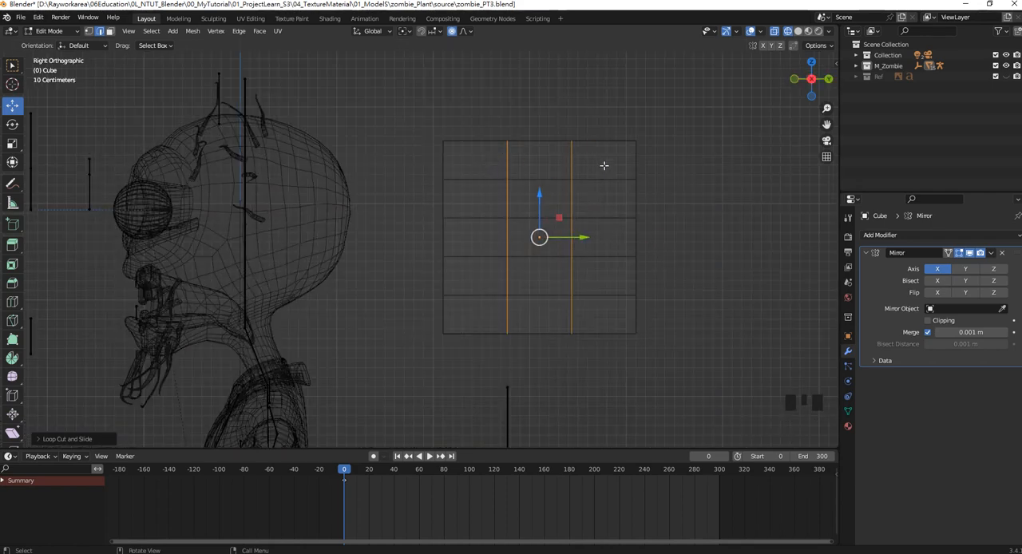
{"action": "middle_click_drag", "start_coordinate": [562, 227], "coordinate": [599, 246]}
{"action": "key", "text": "KP_1"}
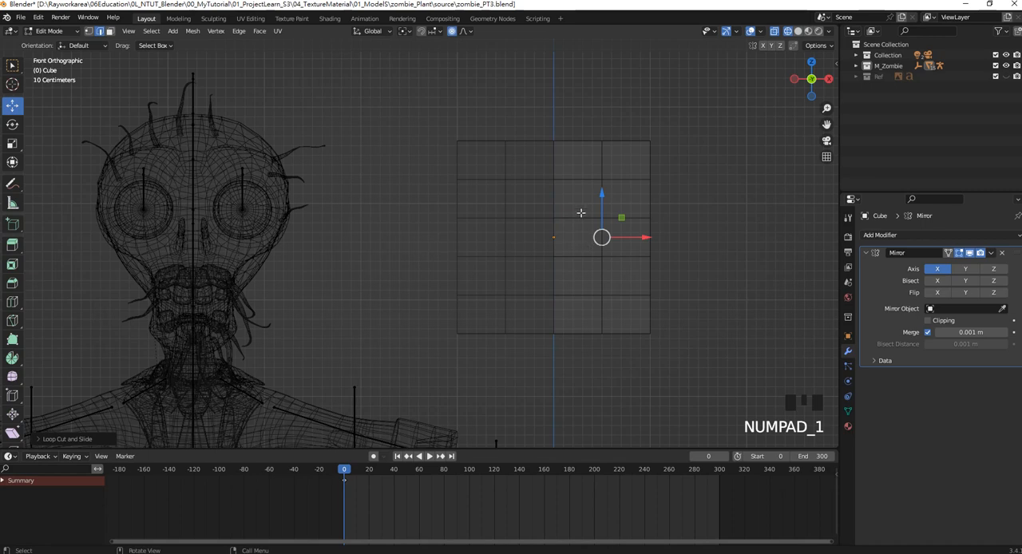
{"action": "middle_click_drag", "start_coordinate": [580, 212], "coordinate": [578, 207], "text": "shift"}
In vertex selection, shape the back profile: bring the lower two rows and top corner forward and push the middle rows backward.
{"action": "left_click", "coordinate": [89, 31]}
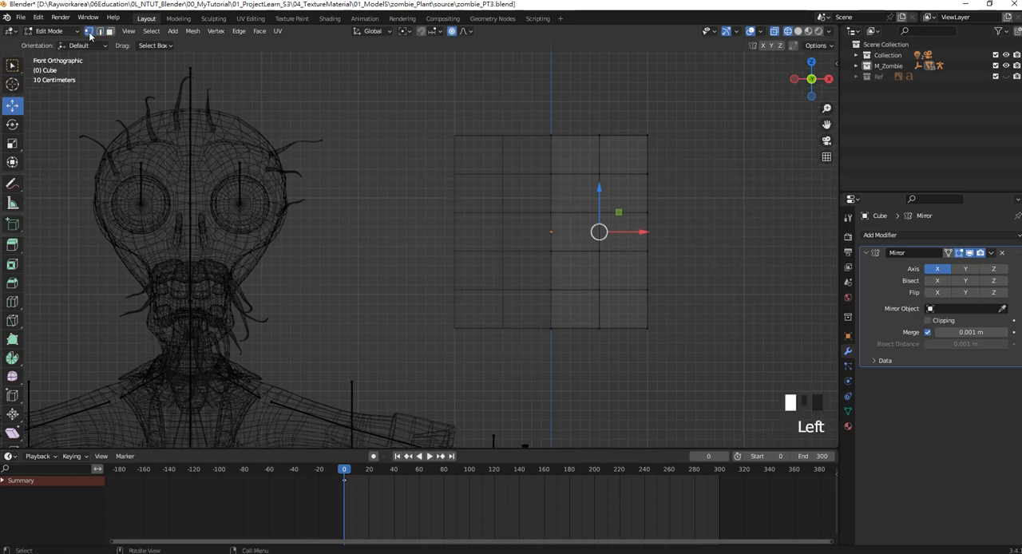
{"action": "middle_click_drag", "start_coordinate": [661, 287], "coordinate": [586, 282]}
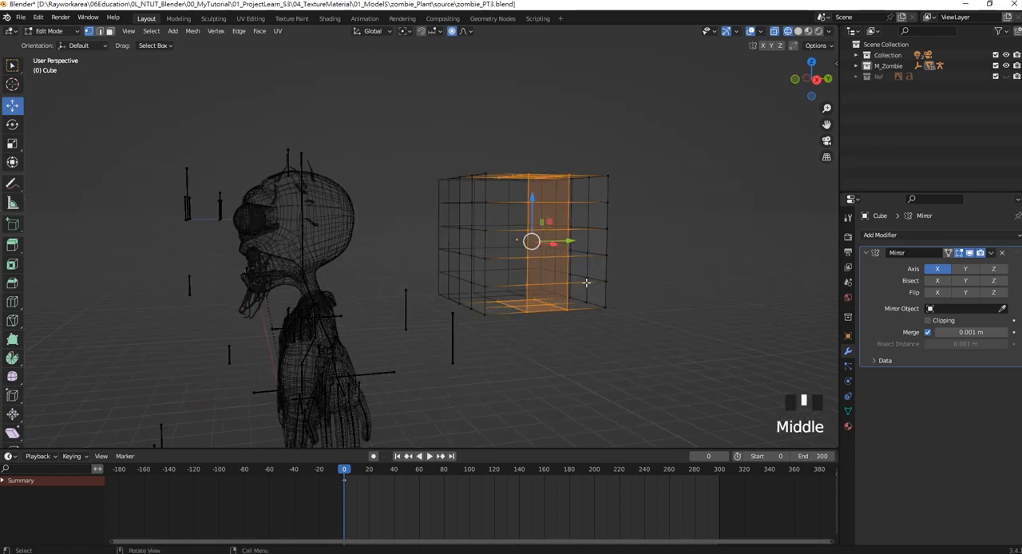
{"action": "scroll", "coordinate": [610, 291], "scroll_direction": "up", "scroll_amount": 4}
{"action": "middle_click_drag", "start_coordinate": [634, 156], "coordinate": [586, 160], "text": "shift"}
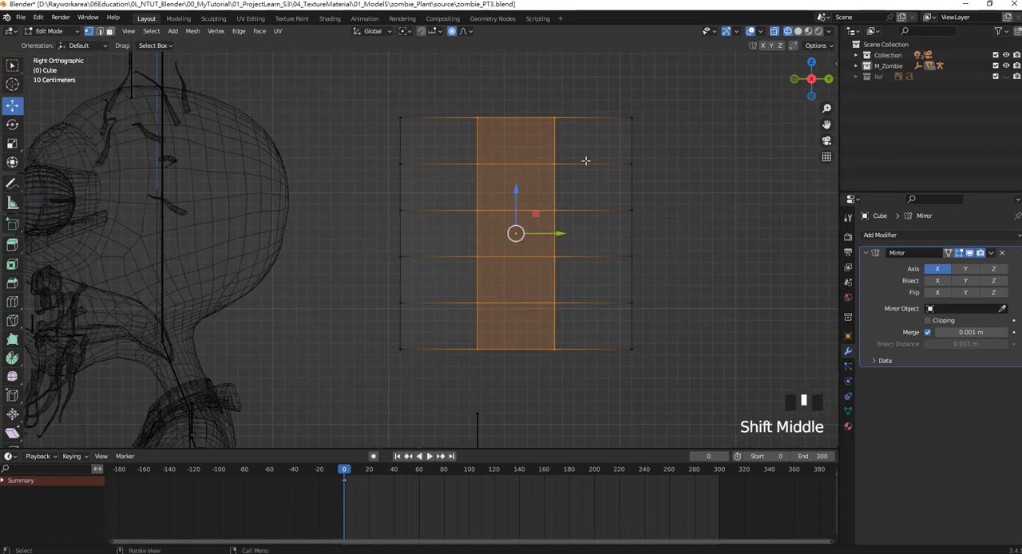
{"action": "left_click_drag", "start_coordinate": [671, 373], "coordinate": [591, 239]}
{"action": "scroll", "coordinate": [600, 271], "scroll_direction": "down", "scroll_amount": 2}
{"action": "scroll", "coordinate": [464, 314], "scroll_direction": "up", "scroll_amount": 1}
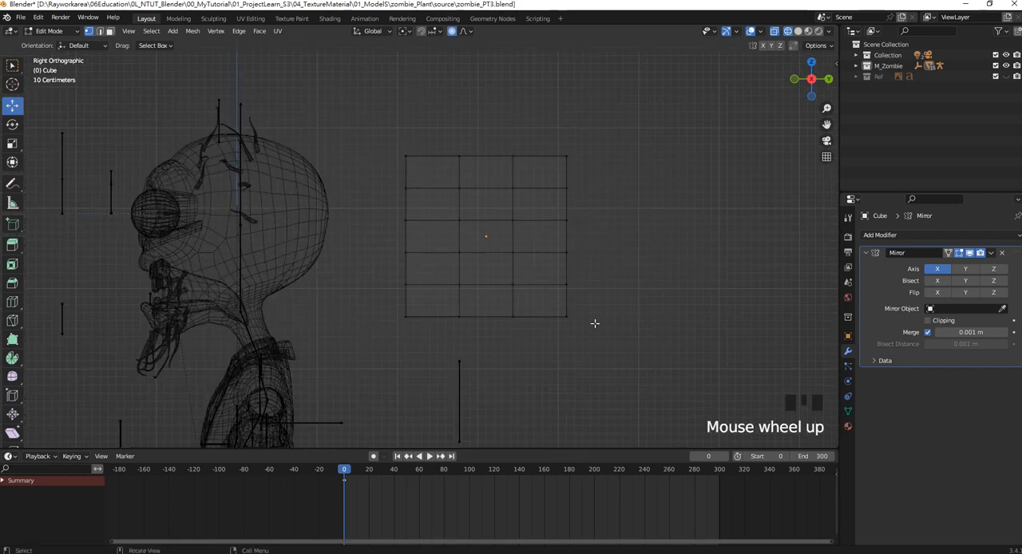
{"action": "left_click_drag", "start_coordinate": [607, 336], "coordinate": [543, 269]}
{"action": "left_click_drag", "start_coordinate": [601, 301], "coordinate": [567, 223]}
{"action": "left_click_drag", "start_coordinate": [626, 224], "coordinate": [552, 176]}
{"action": "left_click_drag", "start_coordinate": [609, 205], "coordinate": [622, 205]}
{"action": "left_click_drag", "start_coordinate": [572, 140], "coordinate": [592, 157]}
Raise the two middle columns of top vertices slightly to round the crown in side view.
{"action": "left_click_drag", "start_coordinate": [424, 134], "coordinate": [536, 169]}
{"action": "left_click_drag", "start_coordinate": [484, 132], "coordinate": [484, 122]}
{"action": "scroll", "coordinate": [483, 121], "scroll_direction": "up", "scroll_amount": 1}
Raise the bottom two rows of vertices, and lower their front vertices to slope the jaw downward toward the face.
{"action": "middle_click_drag", "start_coordinate": [421, 324], "coordinate": [467, 283], "text": "shift"}
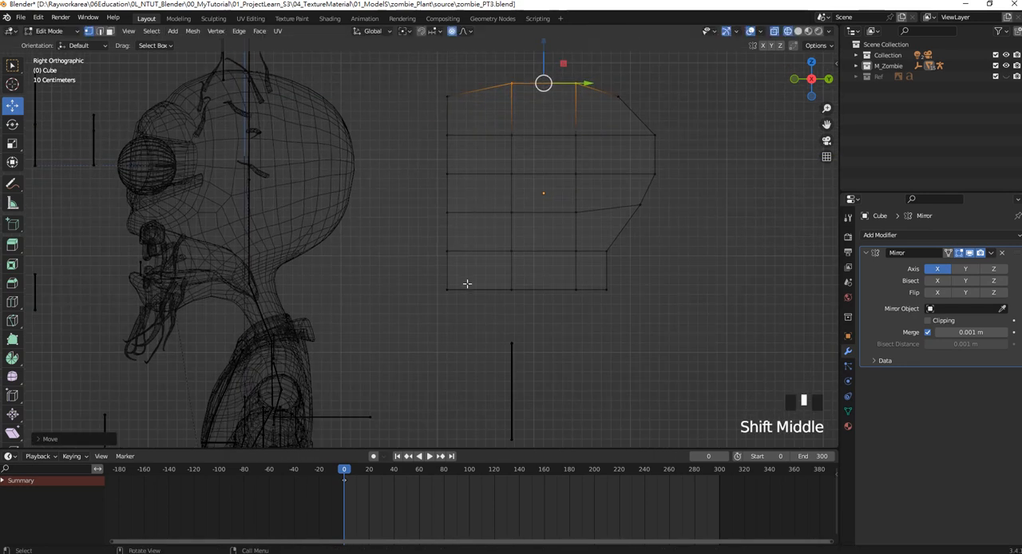
{"action": "left_click_drag", "start_coordinate": [427, 242], "coordinate": [527, 305]}
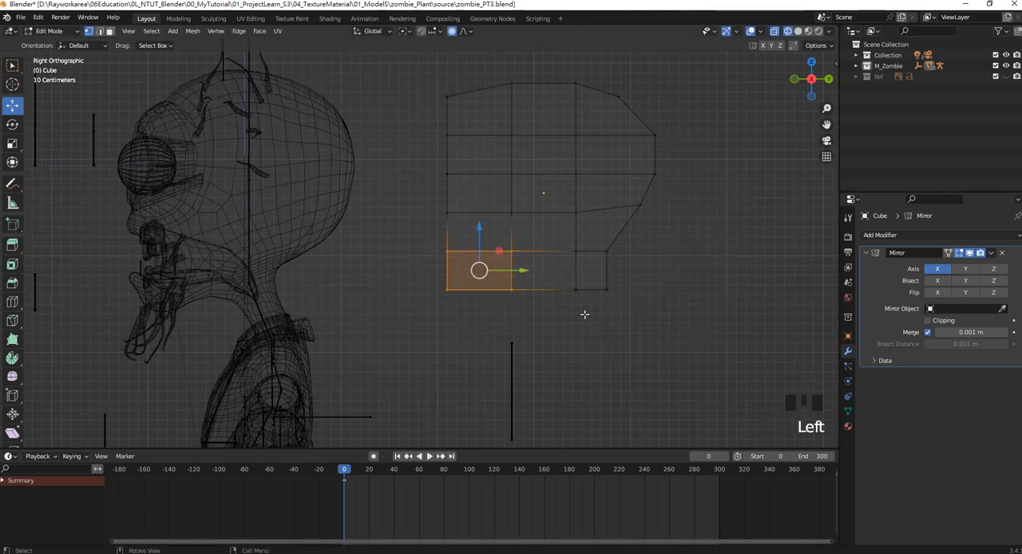
{"action": "left_click_drag", "start_coordinate": [637, 314], "coordinate": [430, 229]}
{"action": "left_click_drag", "start_coordinate": [526, 227], "coordinate": [527, 214]}
{"action": "left_click_drag", "start_coordinate": [433, 221], "coordinate": [490, 303]}
{"action": "left_click_drag", "start_coordinate": [447, 257], "coordinate": [446, 288]}
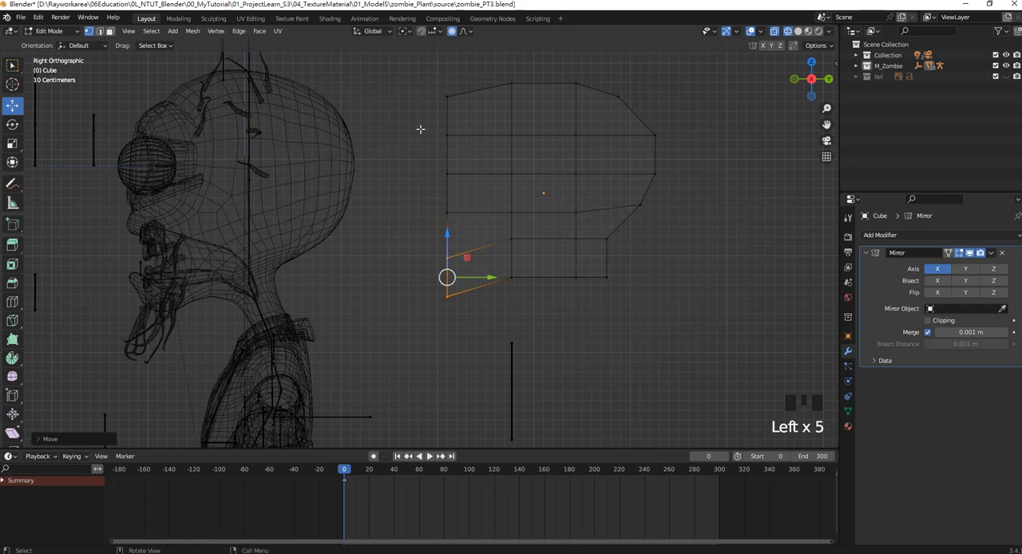
Round the face profile by moving the middle front vertices forward and the top front one backward, and shift the front two columns backward.
{"action": "left_click_drag", "start_coordinate": [420, 129], "coordinate": [468, 228]}
{"action": "left_click_drag", "start_coordinate": [489, 173], "coordinate": [476, 173]}
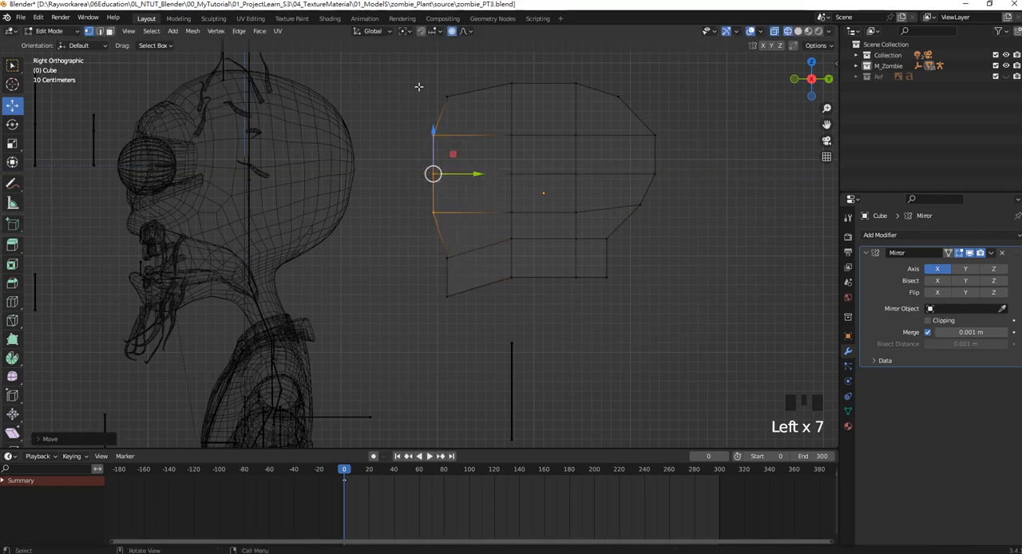
{"action": "left_click", "coordinate": [447, 97]}
{"action": "left_click_drag", "start_coordinate": [493, 97], "coordinate": [500, 97]}
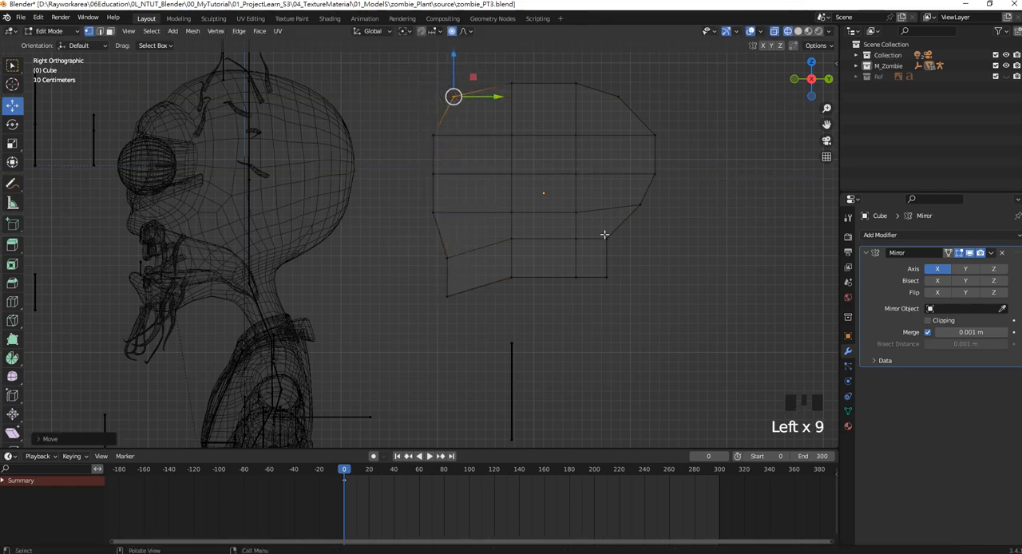
{"action": "left_click_drag", "start_coordinate": [400, 66], "coordinate": [538, 316]}
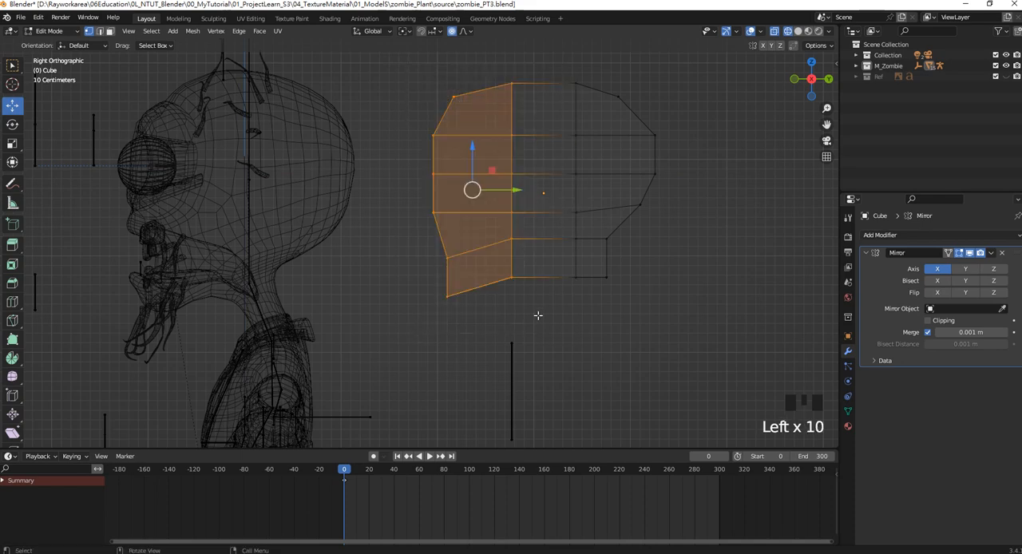
{"action": "left_click_drag", "start_coordinate": [515, 189], "coordinate": [521, 189]}
{"action": "left_click", "coordinate": [525, 189]}
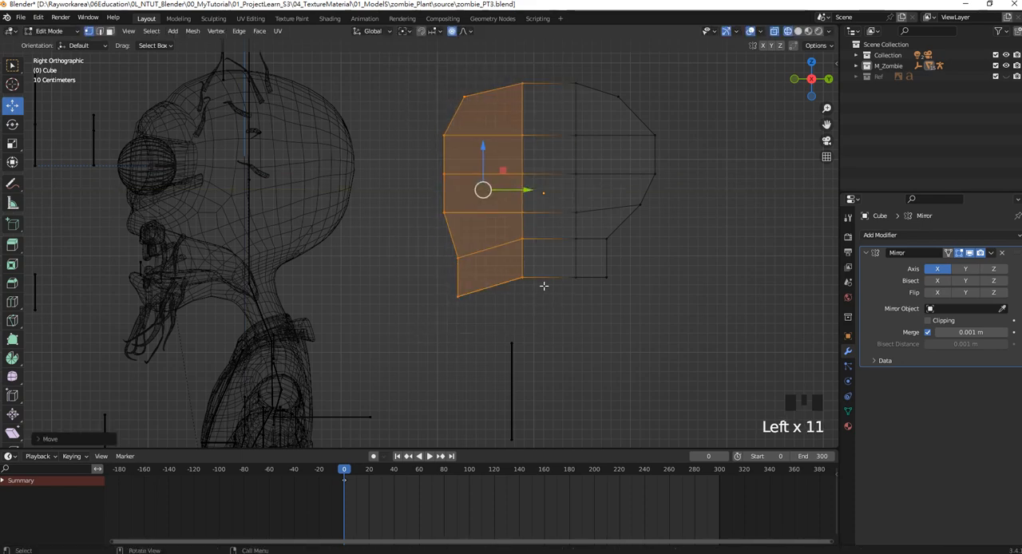
From the top view, move the central front vertices slightly forward to curve the face.
{"action": "key", "text": "KP_7"}
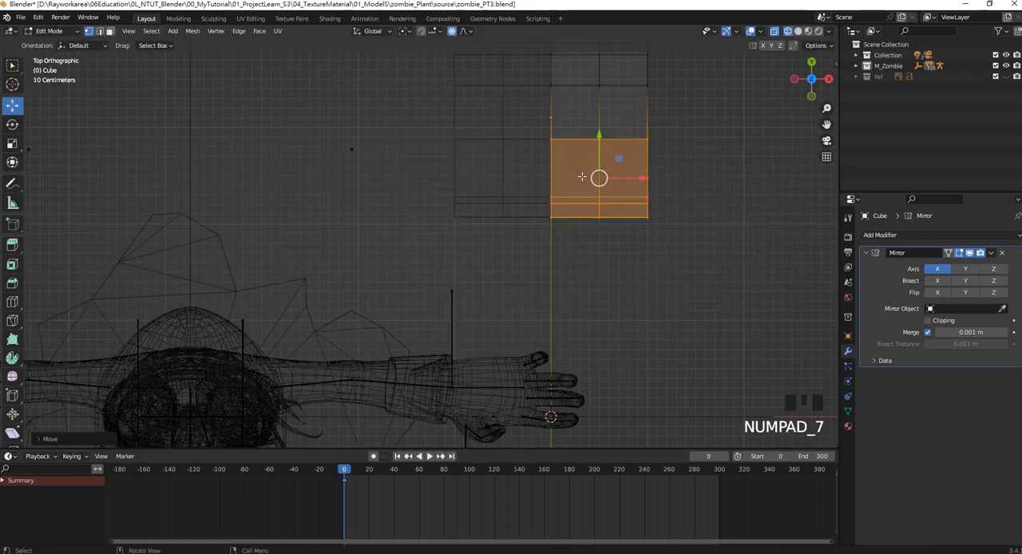
{"action": "scroll", "coordinate": [592, 161], "scroll_direction": "down", "scroll_amount": 1}
{"action": "middle_click_drag", "start_coordinate": [593, 160], "coordinate": [537, 179], "text": "shift"}
{"action": "left_click_drag", "start_coordinate": [563, 283], "coordinate": [404, 187]}
{"action": "scroll", "coordinate": [465, 236], "scroll_direction": "down", "scroll_amount": 4}
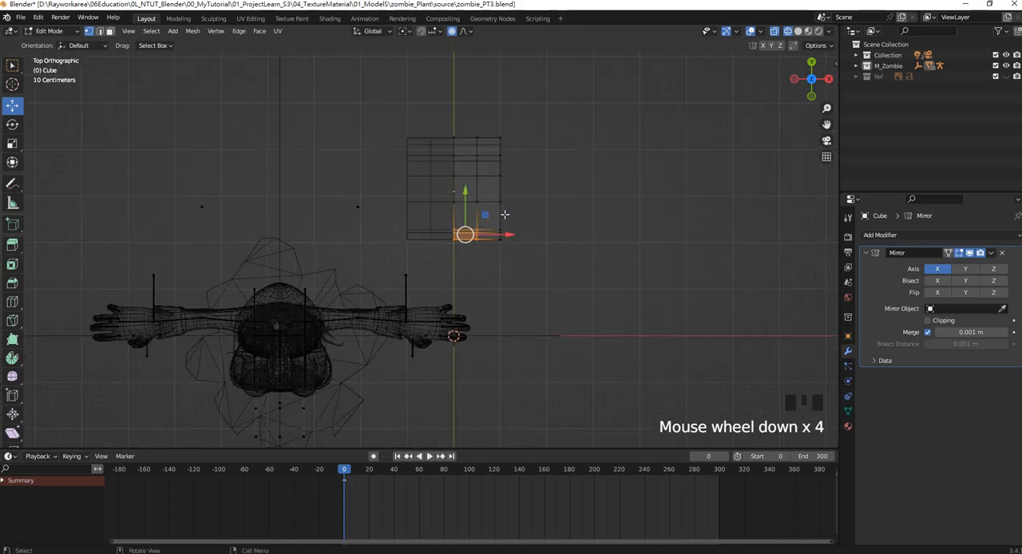
{"action": "scroll", "coordinate": [449, 242], "scroll_direction": "up", "scroll_amount": 2}
{"action": "middle_click_drag", "start_coordinate": [449, 242], "coordinate": [442, 290], "text": "shift"}
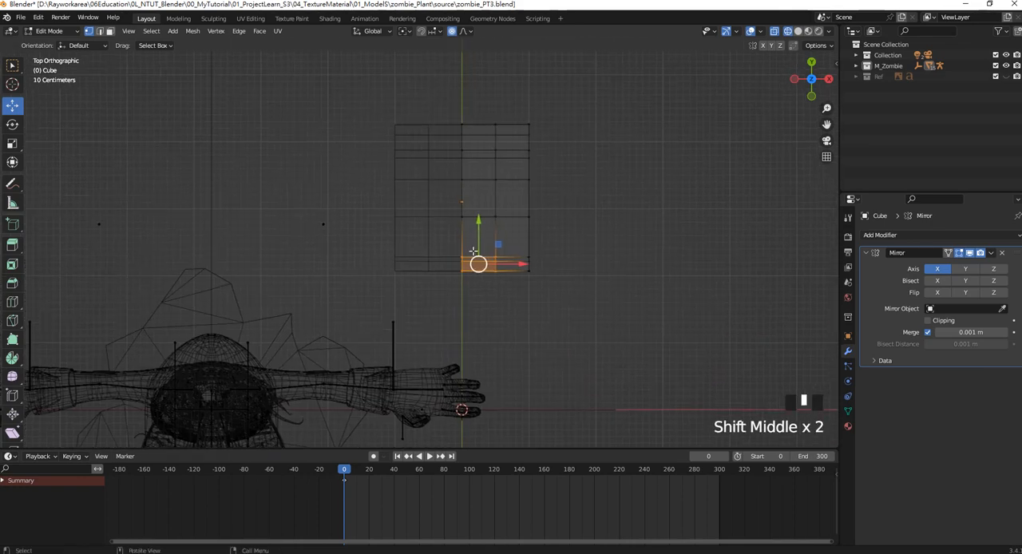
{"action": "left_click_drag", "start_coordinate": [478, 234], "coordinate": [479, 242]}
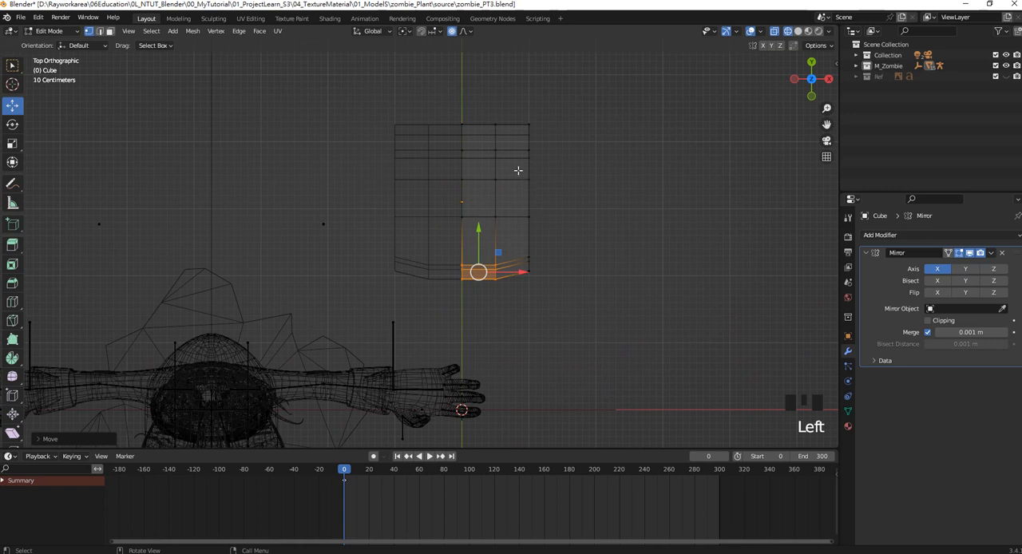
Widen the middle side vertices outward and pull the central back vertices backward to round the head from above.
{"action": "left_click_drag", "start_coordinate": [518, 170], "coordinate": [549, 230]}
{"action": "left_click_drag", "start_coordinate": [569, 199], "coordinate": [582, 199]}
{"action": "left_click_drag", "start_coordinate": [414, 94], "coordinate": [488, 180]}
{"action": "mouse_move", "coordinate": [481, 99]}
{"action": "left_mouse_down"}
{"action": "mouse_move", "coordinate": [480, 86]}
{"action": "mouse_move", "coordinate": [479, 162]}
{"action": "mouse_move", "coordinate": [460, 87]}
{"action": "left_mouse_up"}
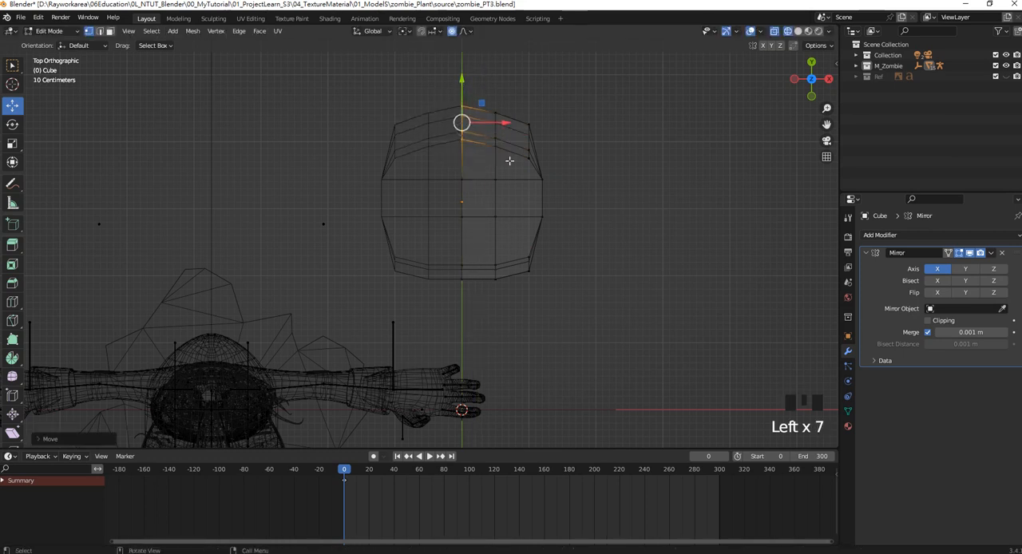
{"action": "left_click_drag", "start_coordinate": [511, 163], "coordinate": [482, 87]}
{"action": "mouse_move", "coordinate": [509, 199]}
{"action": "left_mouse_down"}
{"action": "mouse_move", "coordinate": [484, 75]}
{"action": "mouse_move", "coordinate": [495, 96]}
{"action": "left_mouse_up"}
{"action": "left_click_drag", "start_coordinate": [474, 188], "coordinate": [464, 98]}
Adjust the front vertex column beside the mirror centre line to refine the face's curve from above.
{"action": "left_click_drag", "start_coordinate": [478, 289], "coordinate": [503, 268]}
{"action": "left_click", "coordinate": [461, 272]}
{"action": "left_click_drag", "start_coordinate": [501, 302], "coordinate": [499, 242]}
{"action": "middle_click_drag", "start_coordinate": [499, 242], "coordinate": [549, 227]}
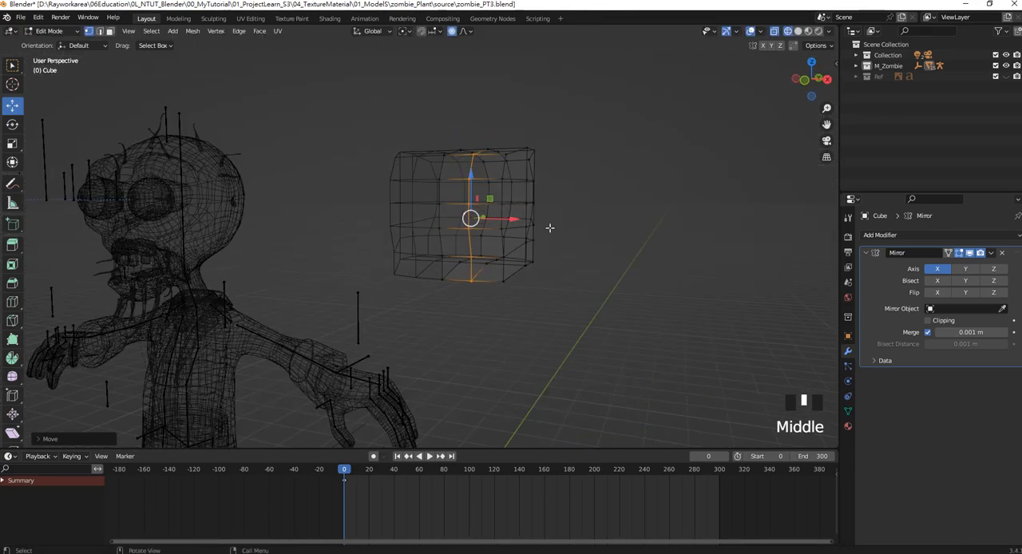
From the front view, raise the central top vertices and move the upper outer corner vertices inward to round the crown.
{"action": "key", "text": "KP_1"}
{"action": "scroll", "coordinate": [403, 216], "scroll_direction": "up", "scroll_amount": 1}
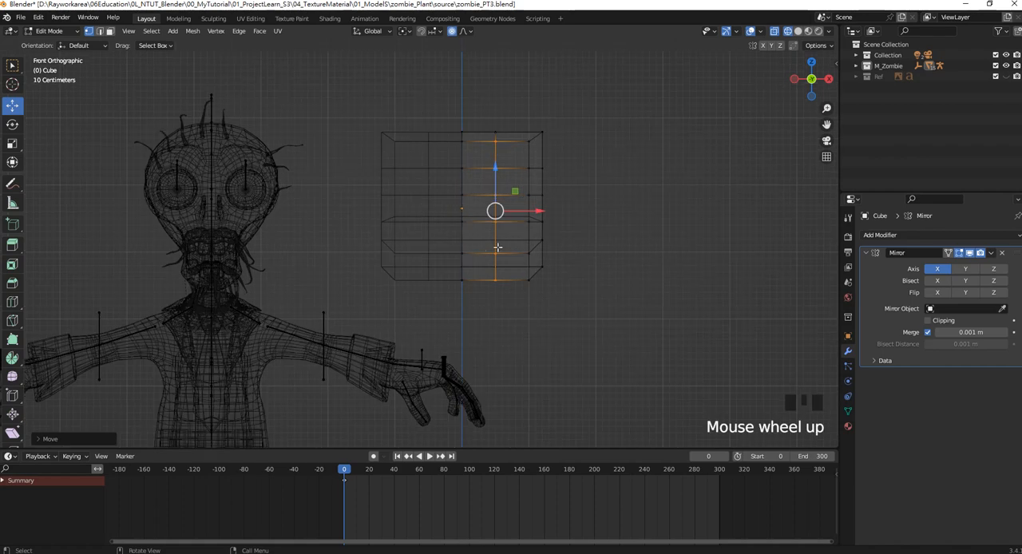
{"action": "scroll", "coordinate": [458, 110], "scroll_direction": "up", "scroll_amount": 1}
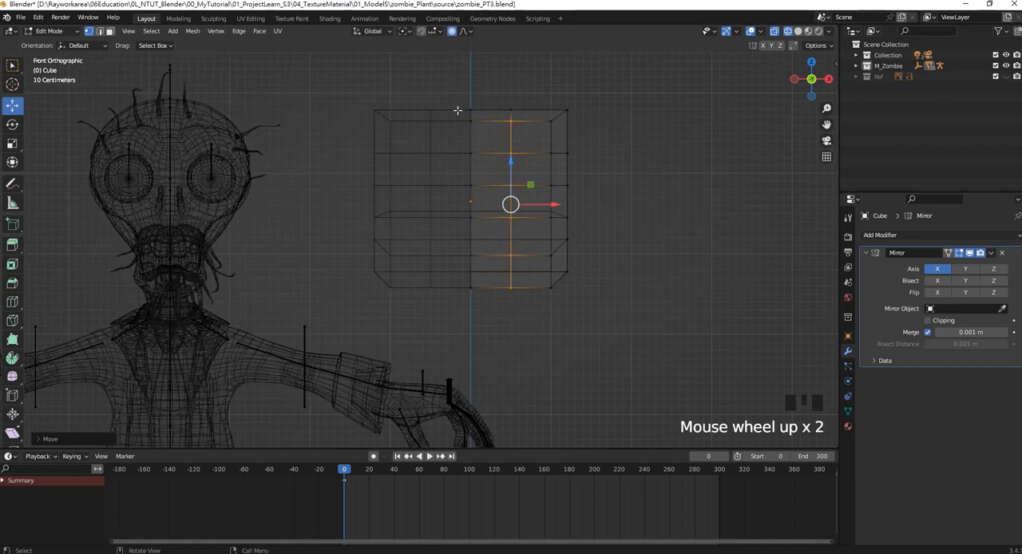
{"action": "middle_click_drag", "start_coordinate": [458, 109], "coordinate": [463, 123], "text": "shift"}
{"action": "left_click_drag", "start_coordinate": [433, 99], "coordinate": [556, 147]}
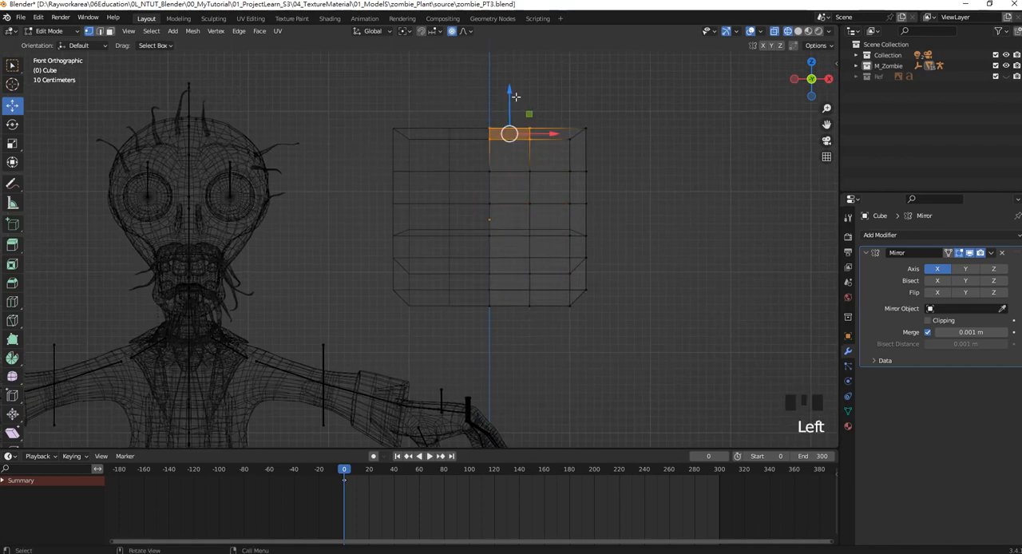
{"action": "left_click_drag", "start_coordinate": [516, 97], "coordinate": [515, 74]}
{"action": "left_click_drag", "start_coordinate": [593, 150], "coordinate": [552, 107]}
{"action": "left_click_drag", "start_coordinate": [606, 135], "coordinate": [599, 136]}
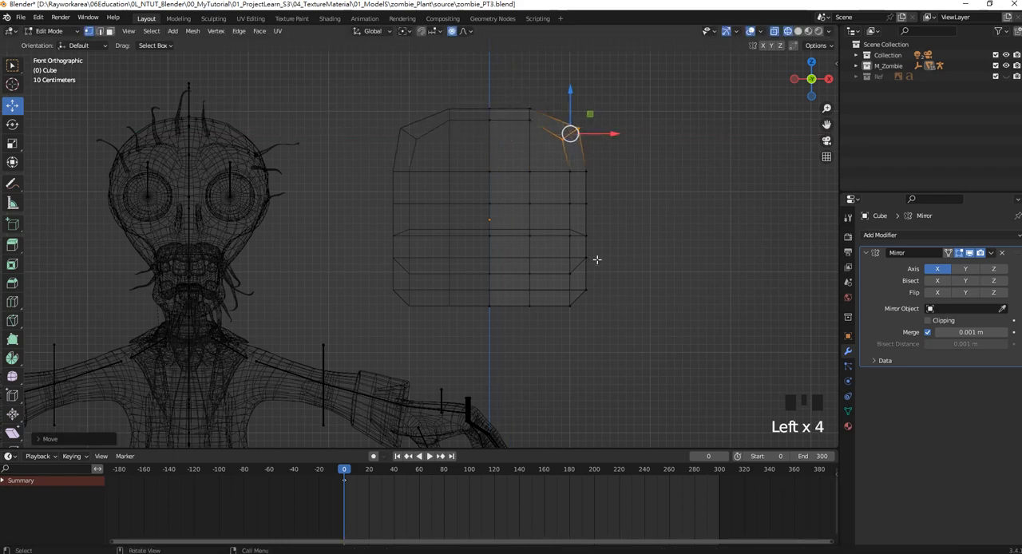
Select the lower vertices along the side of the jaw and move them inward in the front view.
{"action": "middle_click_drag", "start_coordinate": [596, 259], "coordinate": [503, 344]}
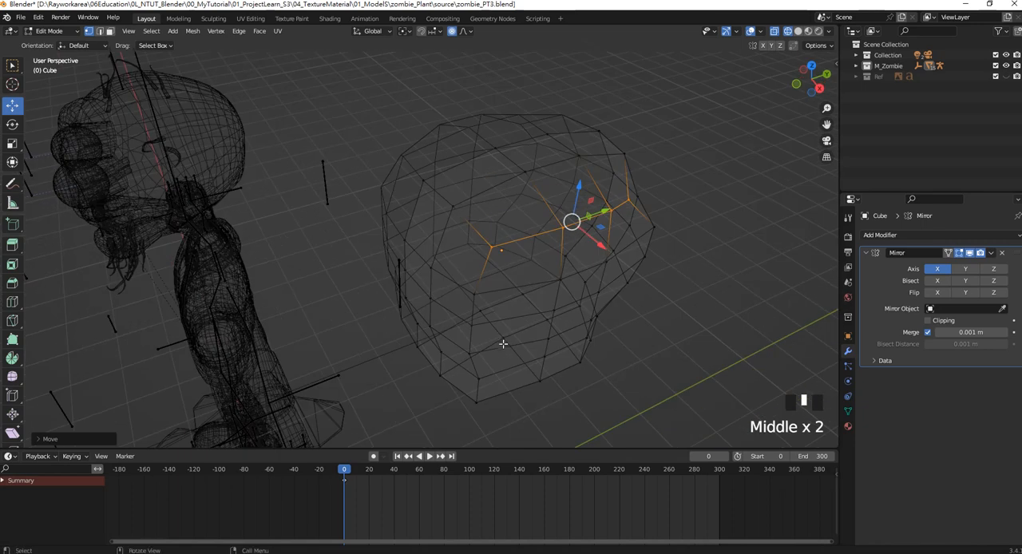
{"action": "left_click_drag", "start_coordinate": [463, 343], "coordinate": [509, 431]}
{"action": "left_click_drag", "start_coordinate": [553, 405], "coordinate": [541, 342], "text": "shift"}
{"action": "left_click", "coordinate": [552, 341], "text": "shift"}
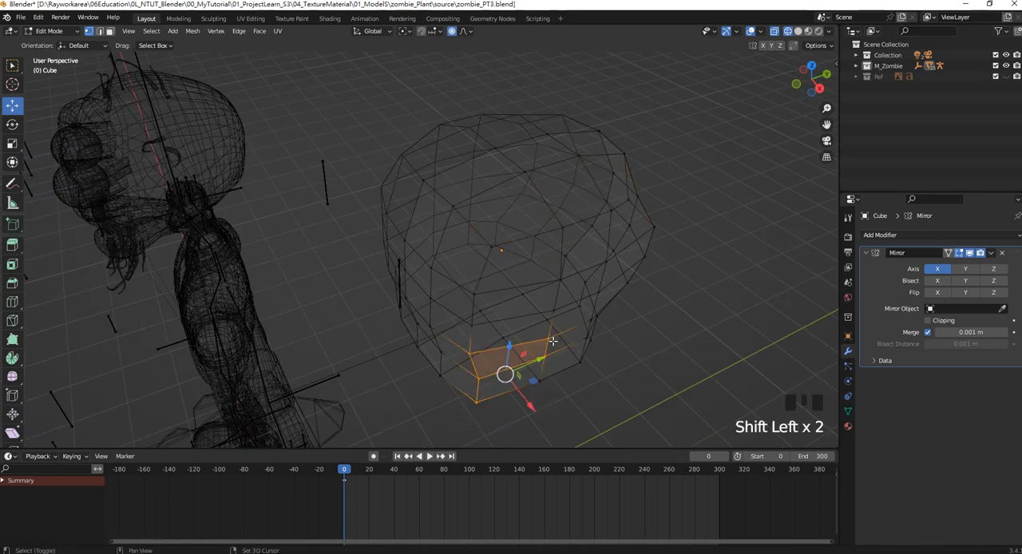
{"action": "left_click", "coordinate": [537, 382], "text": "shift"}
{"action": "key", "text": "KP_1"}
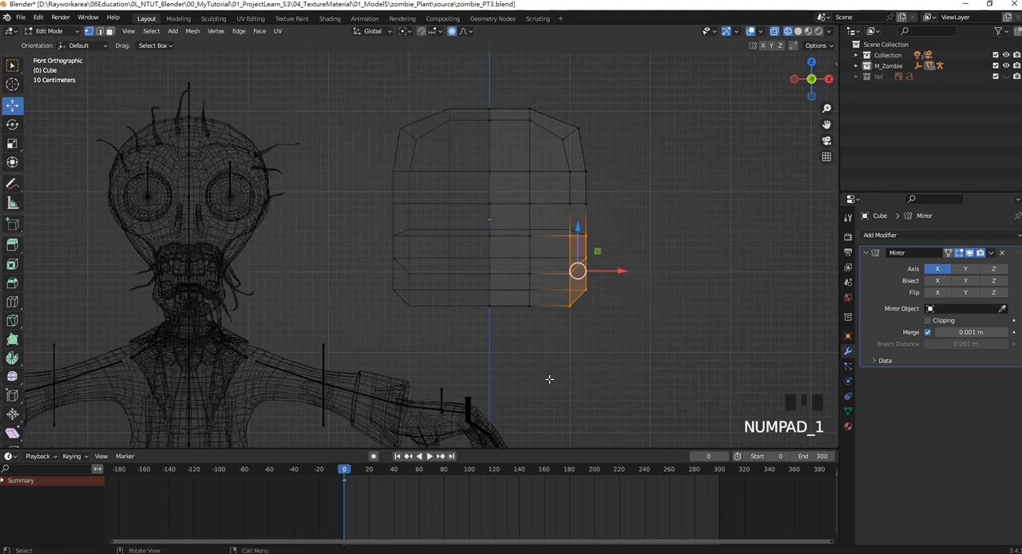
{"action": "left_click_drag", "start_coordinate": [620, 274], "coordinate": [595, 274]}
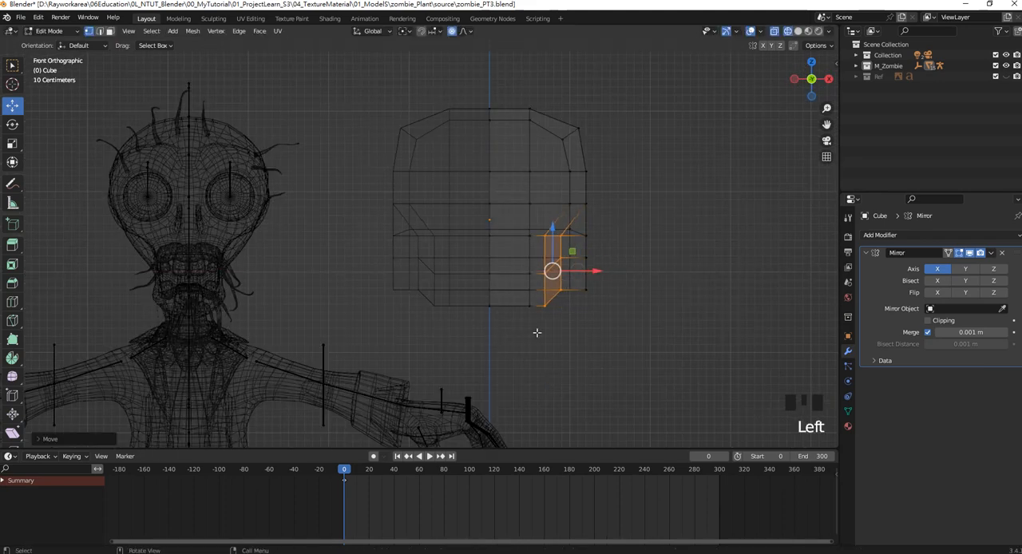
Lower the central bottom vertices to form the chin, and pull the remaining lower outer vertices inward to taper the head.
{"action": "left_click_drag", "start_coordinate": [540, 329], "coordinate": [443, 296]}
{"action": "left_click_drag", "start_coordinate": [508, 273], "coordinate": [508, 297]}
{"action": "mouse_move", "coordinate": [614, 304]}
{"action": "left_mouse_down"}
{"action": "mouse_move", "coordinate": [573, 268]}
{"action": "mouse_move", "coordinate": [609, 290]}
{"action": "left_mouse_up"}
{"action": "left_click_drag", "start_coordinate": [672, 339], "coordinate": [578, 219]}
{"action": "left_click_drag", "start_coordinate": [600, 304], "coordinate": [568, 262], "text": "shift"}
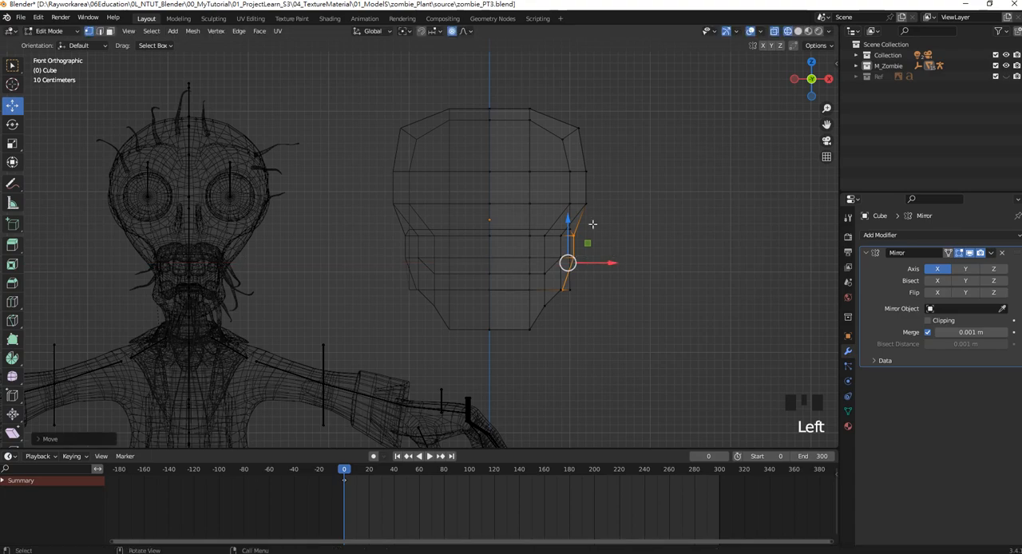
{"action": "middle_click_drag", "start_coordinate": [569, 262], "coordinate": [501, 261]}
Switch to solid shading and examine the blocked-out head shape from the side.
{"action": "scroll", "coordinate": [527, 263], "scroll_direction": "down", "scroll_amount": 1}
{"action": "key", "text": "z"}
{"action": "left_click", "coordinate": [583, 266]}
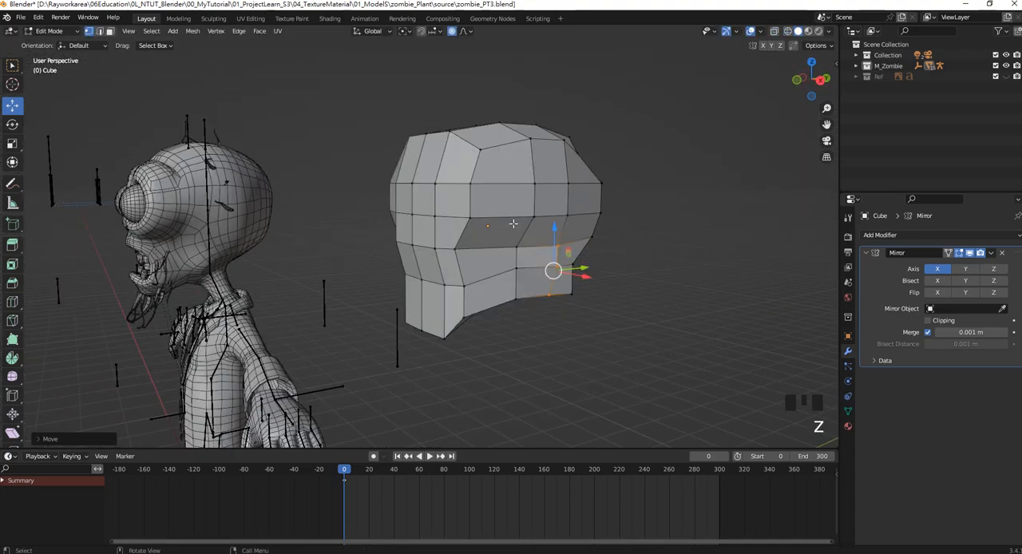
{"action": "mouse_move", "coordinate": [584, 266]}
{"action": "middle_mouse_down"}
{"action": "mouse_move", "coordinate": [550, 217]}
{"action": "mouse_move", "coordinate": [509, 219]}
{"action": "mouse_move", "coordinate": [545, 222]}
{"action": "mouse_move", "coordinate": [471, 255]}
{"action": "middle_mouse_up"}
{"action": "scroll", "coordinate": [545, 230], "scroll_direction": "up", "scroll_amount": 2}
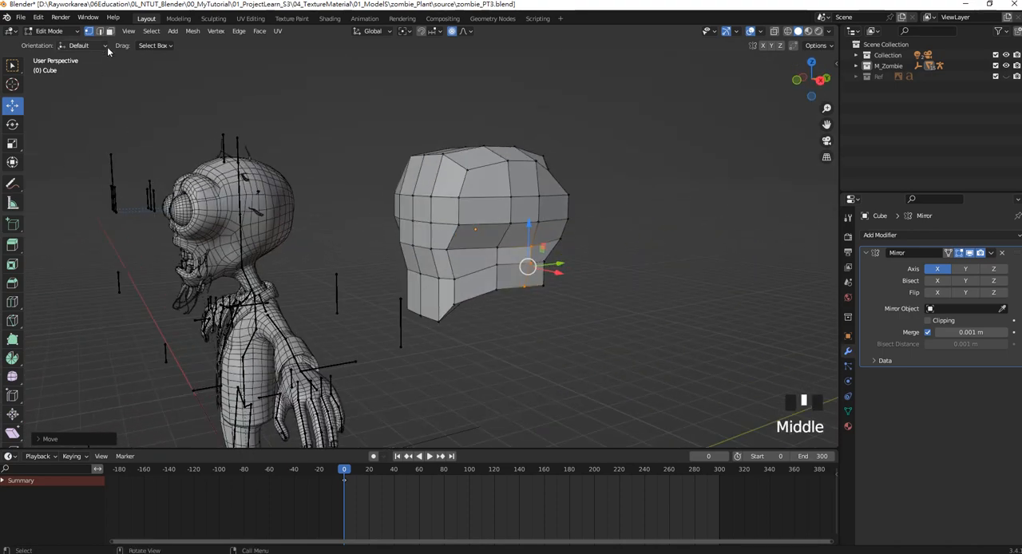
Select the side faces at the rear of the lower head and move them inward to narrow that area.
{"action": "left_click", "coordinate": [111, 33]}
{"action": "left_click", "coordinate": [517, 255]}
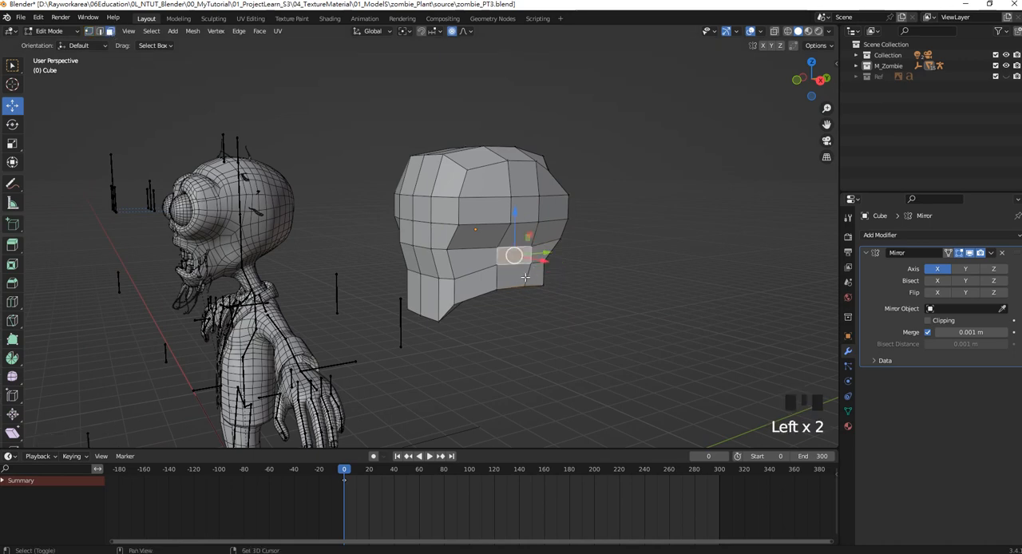
{"action": "left_click", "coordinate": [537, 277], "text": "shift"}
{"action": "left_click", "coordinate": [534, 279], "text": "shift"}
{"action": "middle_click_drag", "start_coordinate": [533, 279], "coordinate": [594, 243]}
{"action": "left_click_drag", "start_coordinate": [576, 254], "coordinate": [553, 254]}
{"action": "mouse_move", "coordinate": [554, 254]}
{"action": "middle_mouse_down"}
{"action": "mouse_move", "coordinate": [520, 258]}
{"action": "mouse_move", "coordinate": [518, 244]}
{"action": "mouse_move", "coordinate": [523, 232]}
{"action": "mouse_move", "coordinate": [565, 243]}
{"action": "middle_mouse_up"}
Select the side face between the cheek and the rear jaw and shift it slightly sideways.
{"action": "left_click", "coordinate": [523, 233]}
{"action": "left_click_drag", "start_coordinate": [576, 245], "coordinate": [582, 247]}
{"action": "middle_click_drag", "start_coordinate": [470, 252], "coordinate": [537, 236]}
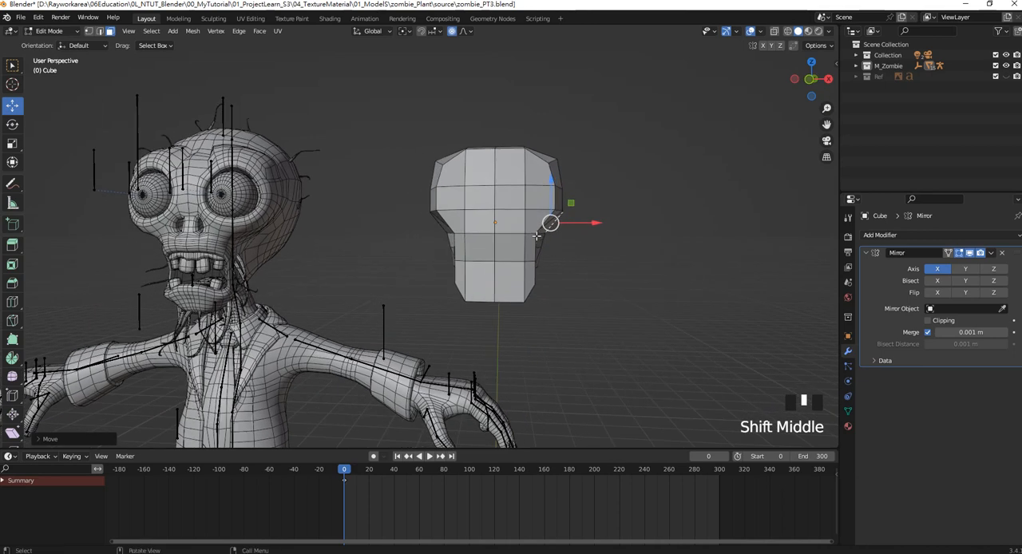
From the front view, move the side faces beside the mouth inward toward the centre line.
{"action": "key", "text": "KP_1"}
{"action": "scroll", "coordinate": [538, 269], "scroll_direction": "up", "scroll_amount": 3}
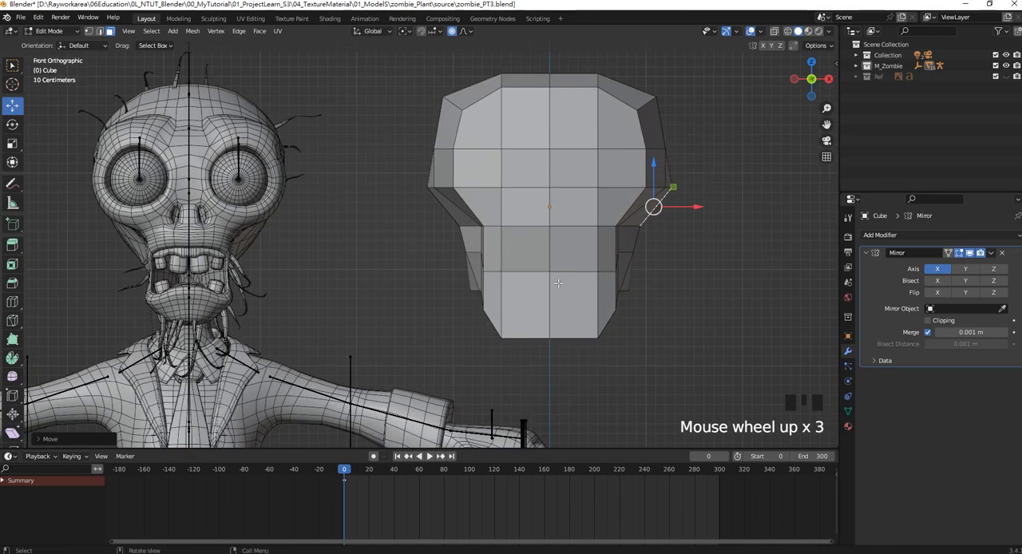
{"action": "left_click", "coordinate": [616, 245]}
{"action": "left_click", "coordinate": [607, 248]}
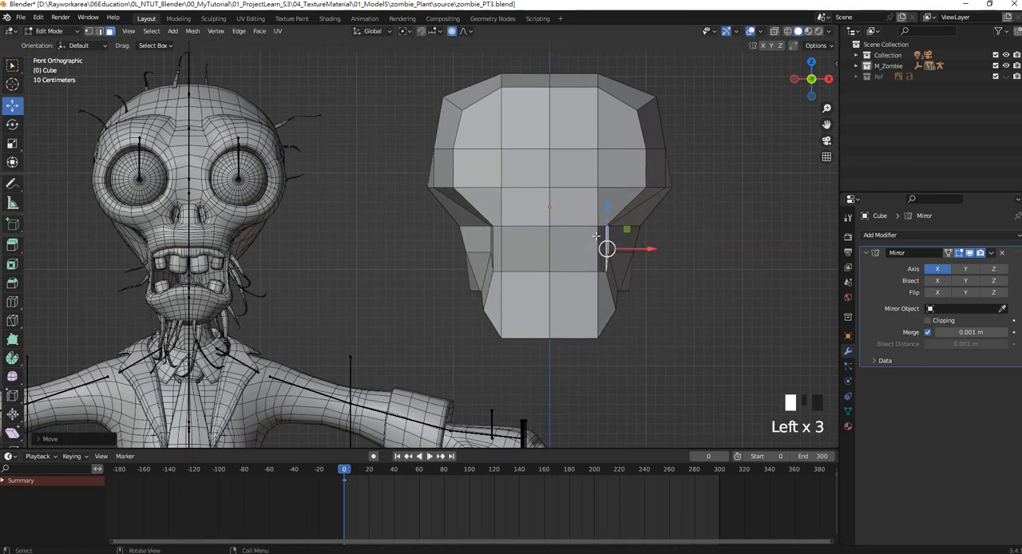
{"action": "left_click", "coordinate": [595, 235]}
{"action": "left_click", "coordinate": [605, 232]}
{"action": "left_click_drag", "start_coordinate": [636, 247], "coordinate": [629, 246]}
Select the outer cheekbone vertices at nose height and lower them slightly in the front view.
{"action": "middle_click_drag", "start_coordinate": [463, 201], "coordinate": [478, 229], "text": "shift"}
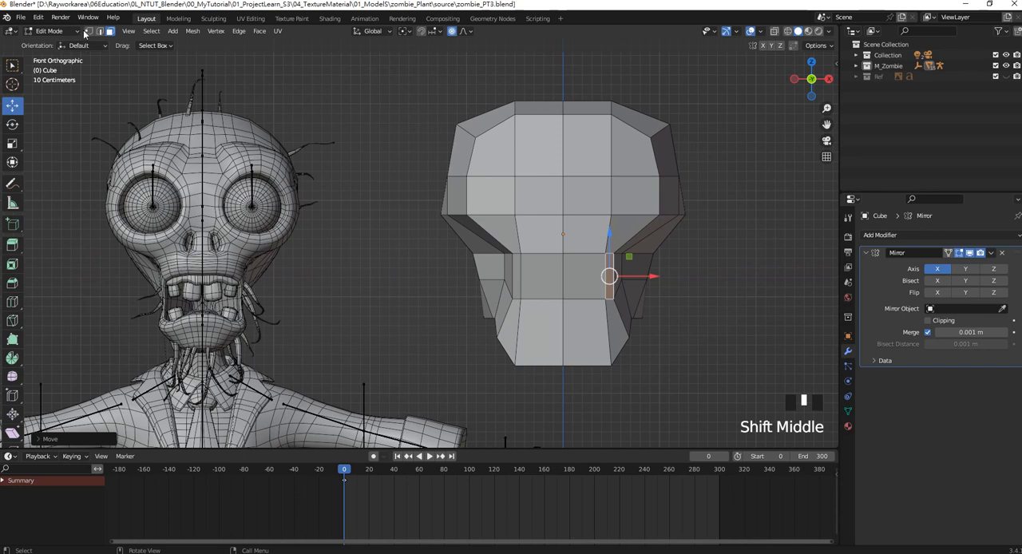
{"action": "left_click", "coordinate": [87, 31]}
{"action": "left_click", "coordinate": [478, 216]}
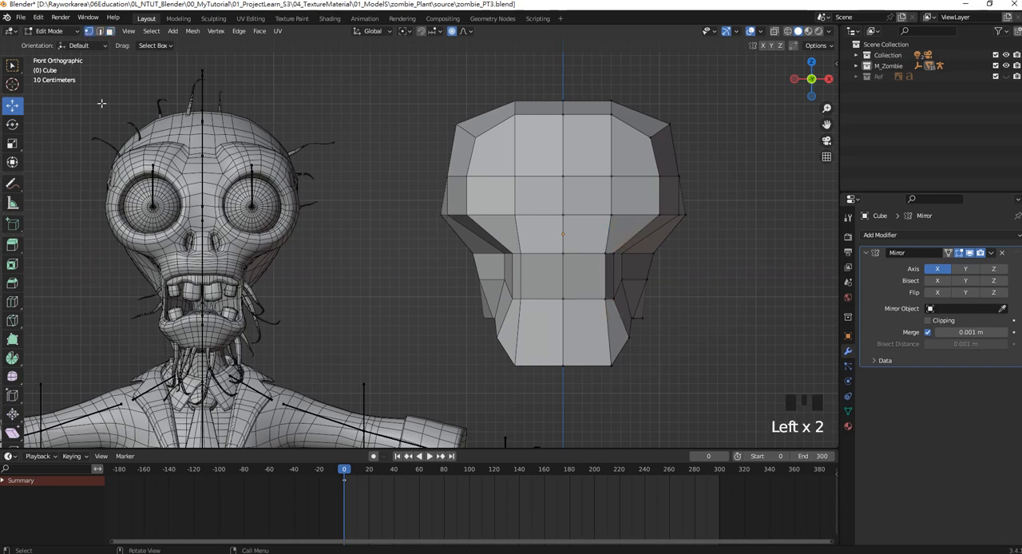
{"action": "left_click", "coordinate": [659, 215]}
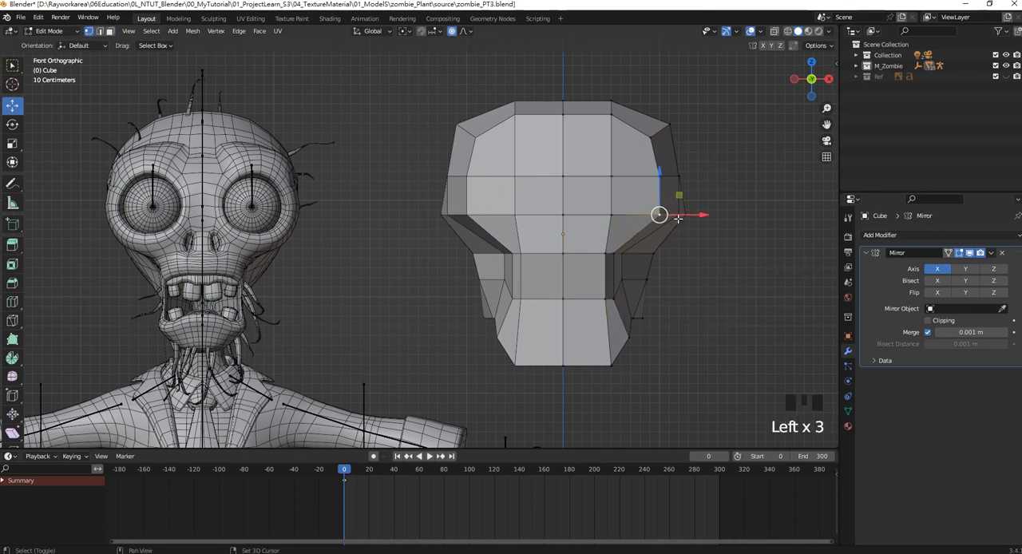
{"action": "left_click", "coordinate": [678, 217], "text": "shift"}
{"action": "left_click_drag", "start_coordinate": [669, 186], "coordinate": [645, 215]}
Move the vertex beside the nose and the two outer cheekbone vertices inward toward the centre line.
{"action": "left_click", "coordinate": [611, 213]}
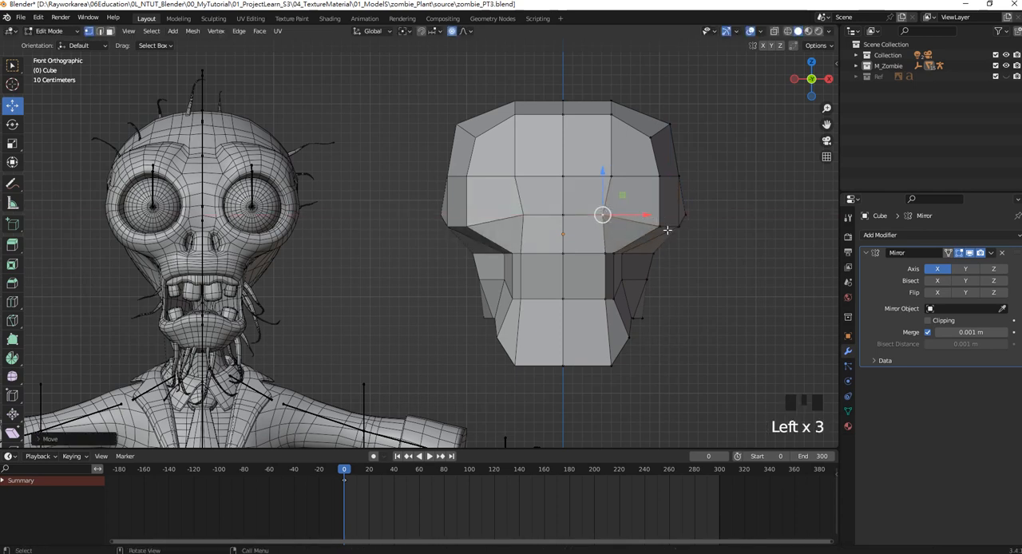
{"action": "left_click", "coordinate": [660, 228]}
{"action": "left_click", "coordinate": [680, 227], "text": "shift"}
{"action": "left_click_drag", "start_coordinate": [705, 229], "coordinate": [600, 227]}
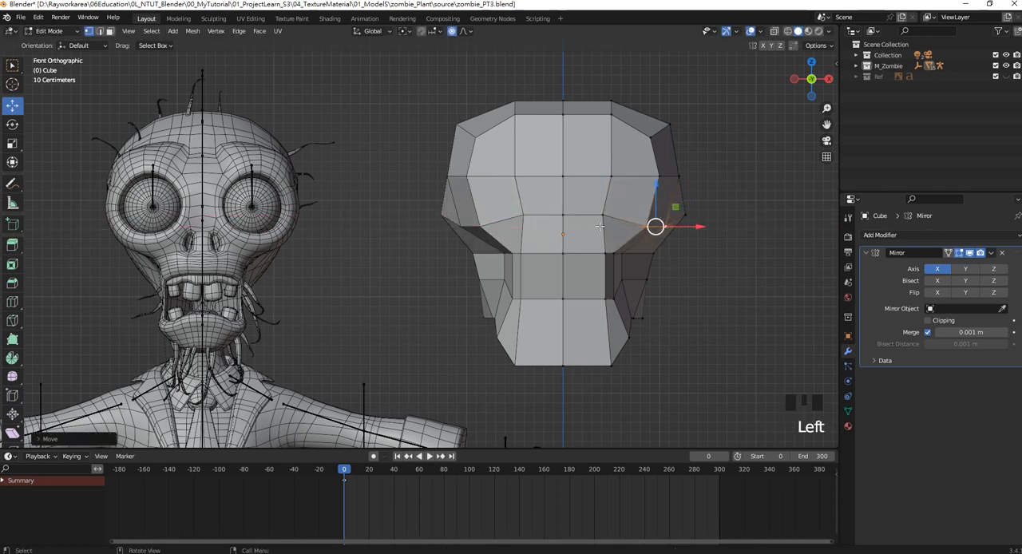
Pull the widest side vertices inward and raise the central top vertices to round the skull outline.
{"action": "left_click_drag", "start_coordinate": [410, 197], "coordinate": [455, 128]}
{"action": "left_click_drag", "start_coordinate": [719, 241], "coordinate": [707, 214]}
{"action": "left_click_drag", "start_coordinate": [499, 78], "coordinate": [643, 113]}
{"action": "left_click_drag", "start_coordinate": [586, 73], "coordinate": [565, 61]}
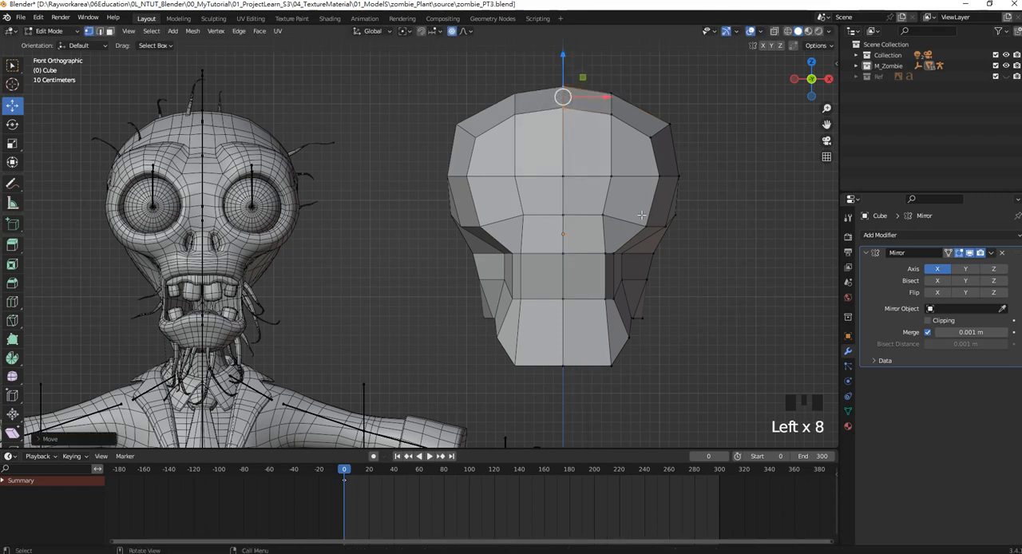
Move the lower outer jaw vertices and the chin corner vertices inward to narrow the jaw.
{"action": "scroll", "coordinate": [632, 240], "scroll_direction": "down", "scroll_amount": 1}
{"action": "middle_click_drag", "start_coordinate": [628, 249], "coordinate": [627, 213], "text": "shift"}
{"action": "scroll", "coordinate": [618, 296], "scroll_direction": "up", "scroll_amount": 1}
{"action": "left_click", "coordinate": [630, 292]}
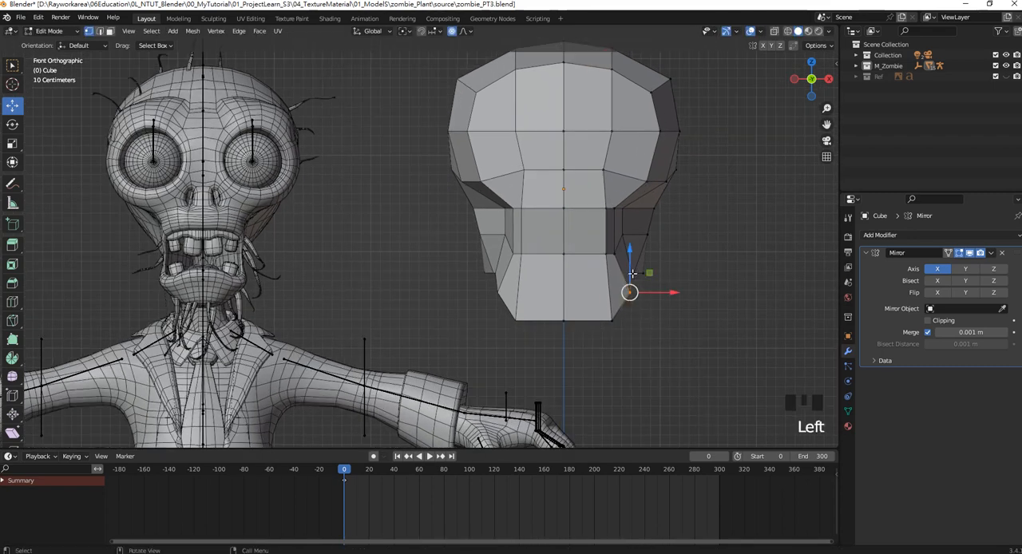
{"action": "left_click", "coordinate": [634, 271], "text": "shift"}
{"action": "left_click_drag", "start_coordinate": [667, 282], "coordinate": [661, 282]}
{"action": "left_click_drag", "start_coordinate": [621, 329], "coordinate": [641, 293], "text": "shift"}
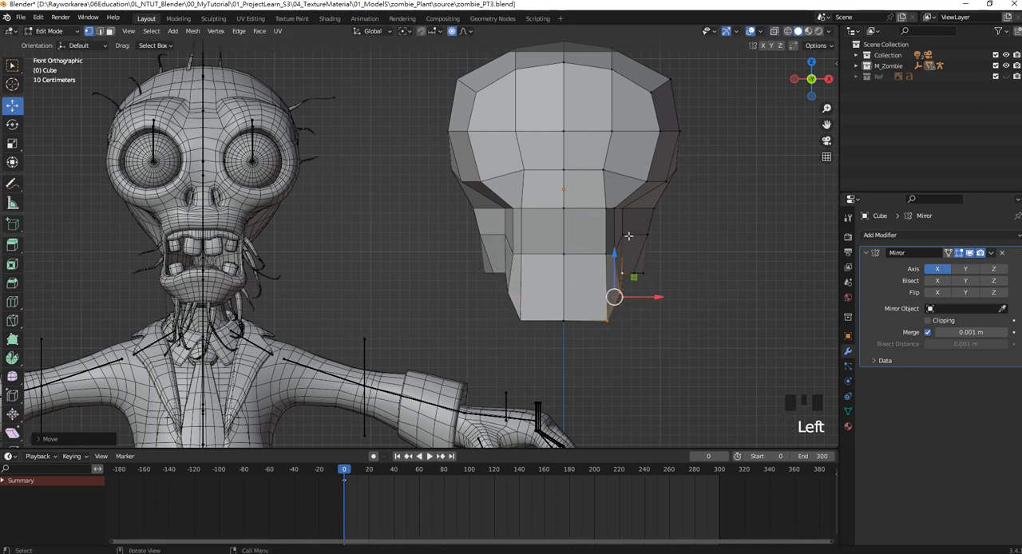
Move the vertices beside the mouth inward and lower the central chin vertex to a slight point.
{"action": "left_click", "coordinate": [628, 237]}
{"action": "left_click", "coordinate": [616, 257], "text": "shift"}
{"action": "left_click", "coordinate": [607, 255], "text": "shift"}
{"action": "left_click_drag", "start_coordinate": [648, 244], "coordinate": [639, 245]}
{"action": "left_click", "coordinate": [563, 320]}
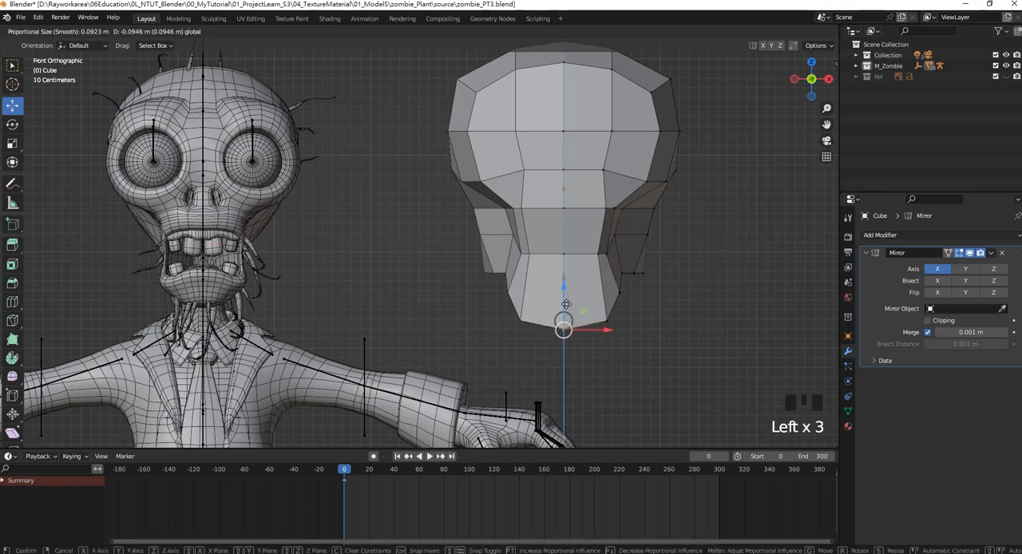
Examine the head's overall shape from the front, the side and below against the reference zombie.
{"action": "scroll", "coordinate": [565, 294], "scroll_direction": "down", "scroll_amount": 2}
{"action": "middle_click_drag", "start_coordinate": [569, 195], "coordinate": [576, 215], "text": "shift"}
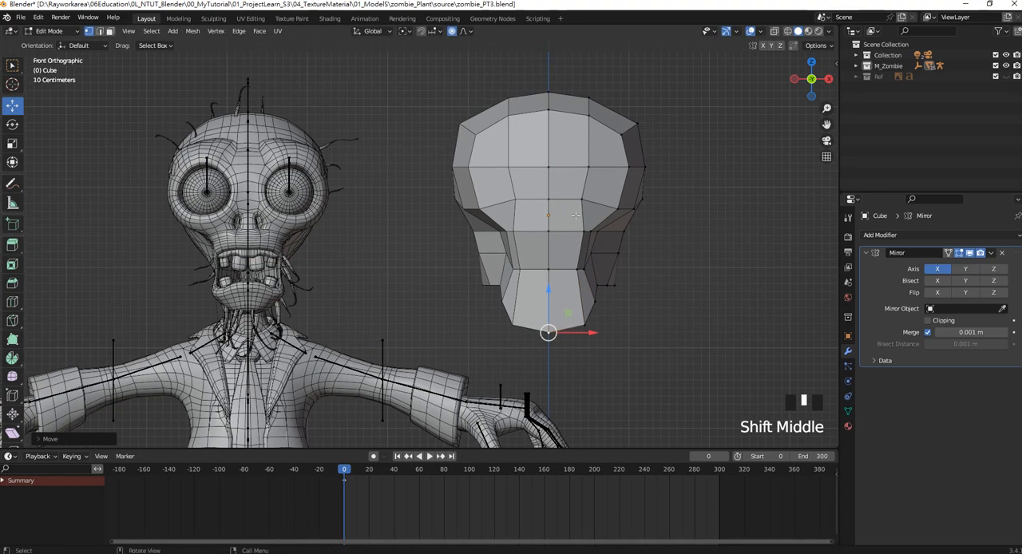
{"action": "scroll", "coordinate": [509, 214], "scroll_direction": "down", "scroll_amount": 3}
{"action": "middle_click_drag", "start_coordinate": [508, 214], "coordinate": [468, 220]}
{"action": "scroll", "coordinate": [468, 223], "scroll_direction": "down", "scroll_amount": 1}
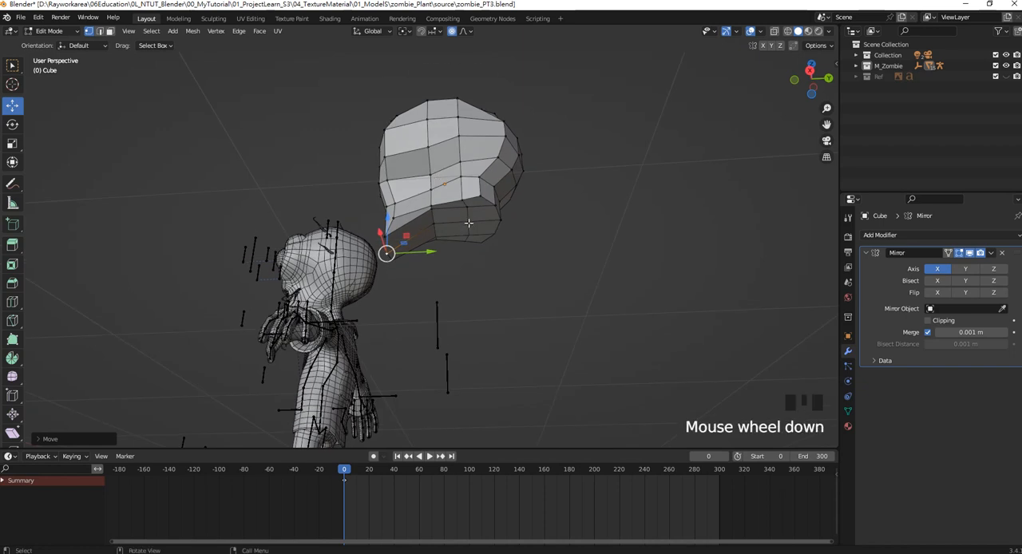
{"action": "scroll", "coordinate": [469, 223], "scroll_direction": "up", "scroll_amount": 2}
{"action": "middle_click_drag", "start_coordinate": [348, 246], "coordinate": [459, 224]}
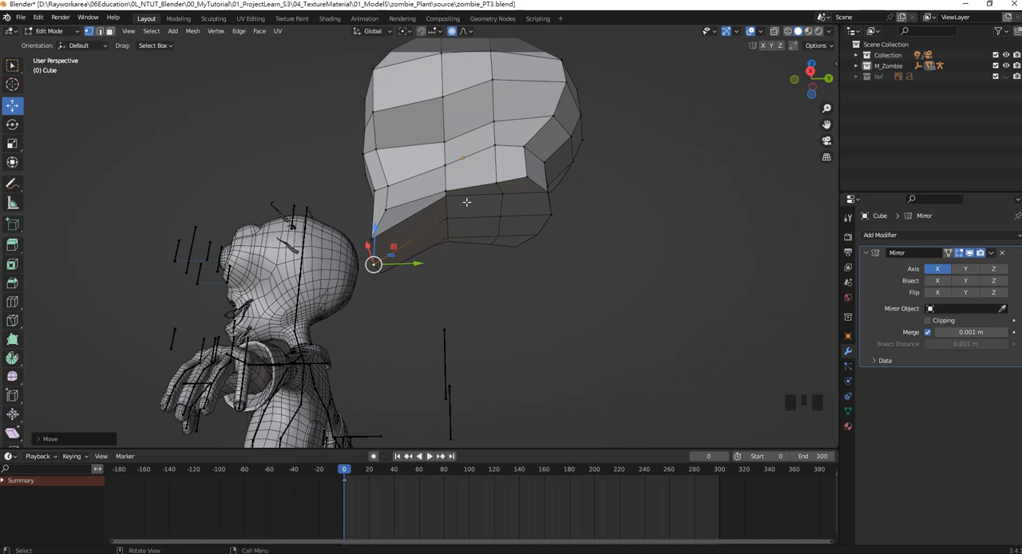
Select the underside face behind the chin where the neck starts, using face selection.
{"action": "middle_click_drag", "start_coordinate": [490, 216], "coordinate": [543, 245]}
{"action": "left_click", "coordinate": [110, 31]}
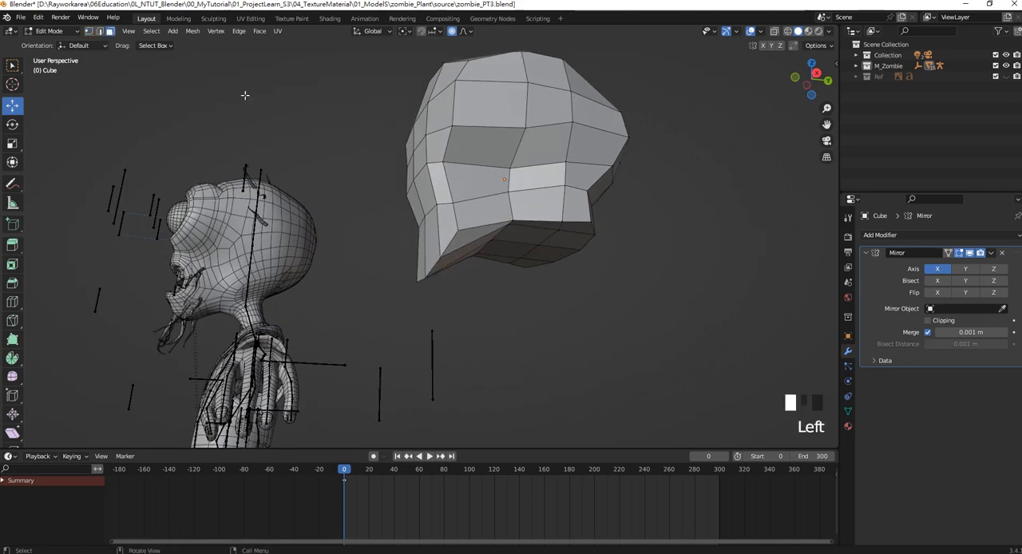
{"action": "left_click", "coordinate": [524, 234]}
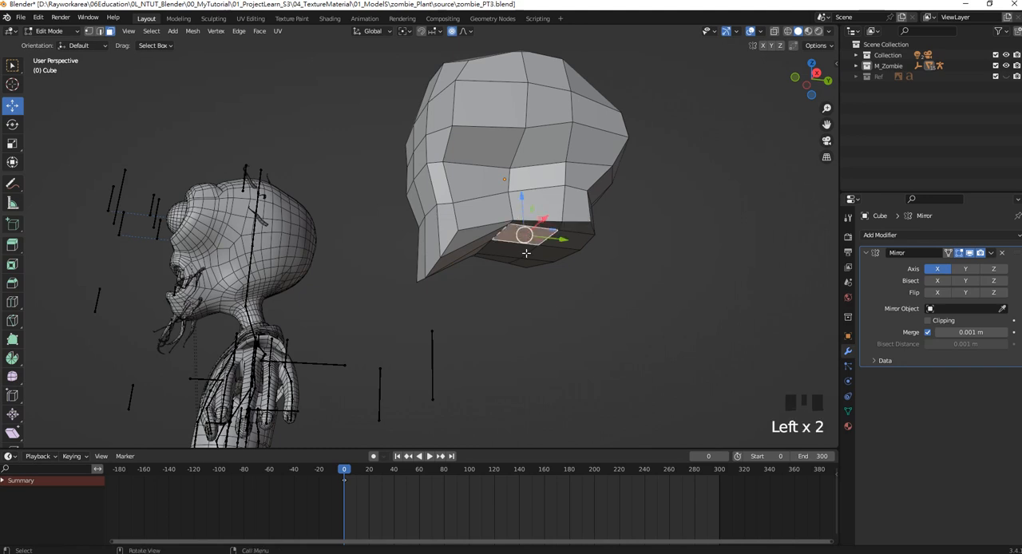
Try to extrude the selected underside face downward as a neck with the Mirror modifier still active.
{"action": "key", "text": "e"}
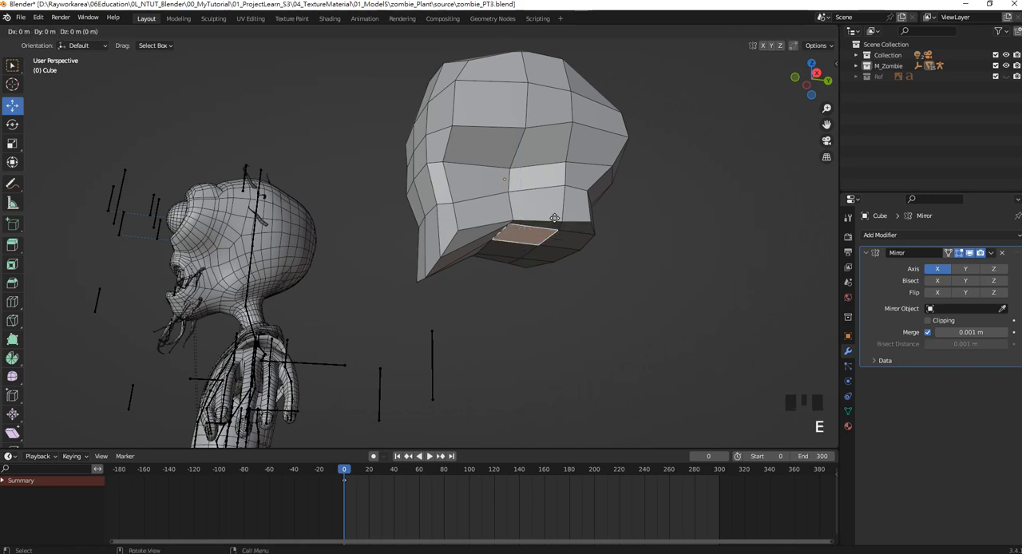
{"action": "left_click", "coordinate": [572, 259]}
{"action": "middle_click_drag", "start_coordinate": [571, 260], "coordinate": [623, 264]}
{"action": "left_click_drag", "start_coordinate": [604, 297], "coordinate": [635, 297]}
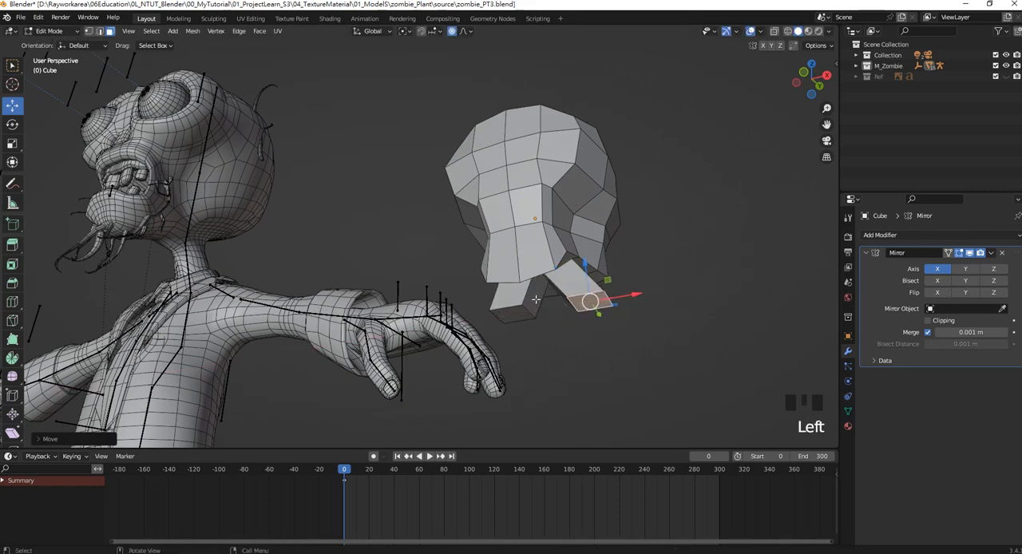
{"action": "scroll", "coordinate": [635, 297], "scroll_direction": "down", "scroll_amount": 3}
{"action": "middle_click_drag", "start_coordinate": [657, 343], "coordinate": [554, 265], "text": "shift"}
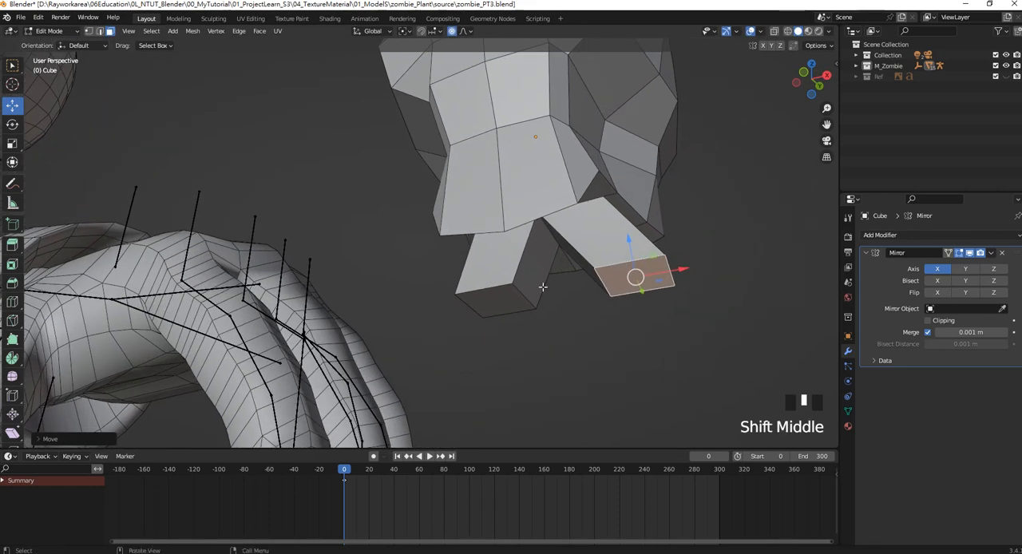
{"action": "key", "text": "ctrl+z"}
{"action": "key", "text": "ctrl+z"}
{"action": "key", "text": "ctrl+z"}
{"action": "scroll", "coordinate": [541, 267], "scroll_direction": "down", "scroll_amount": 2}
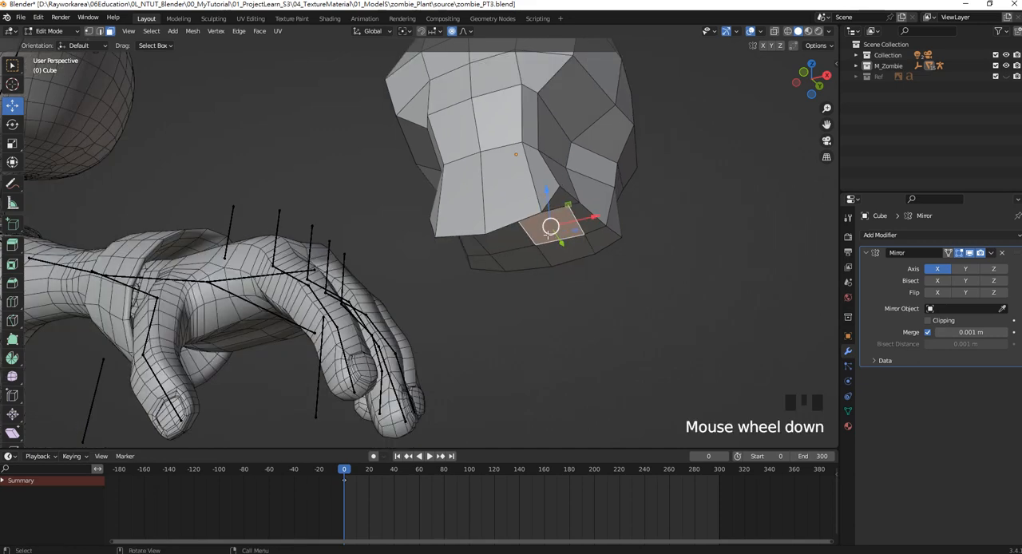
Apply the Mirror modifier in Object Mode and return to Edit Mode with the underside faces selected.
{"action": "middle_click_drag", "start_coordinate": [540, 266], "coordinate": [536, 268]}
{"action": "left_click", "coordinate": [991, 254]}
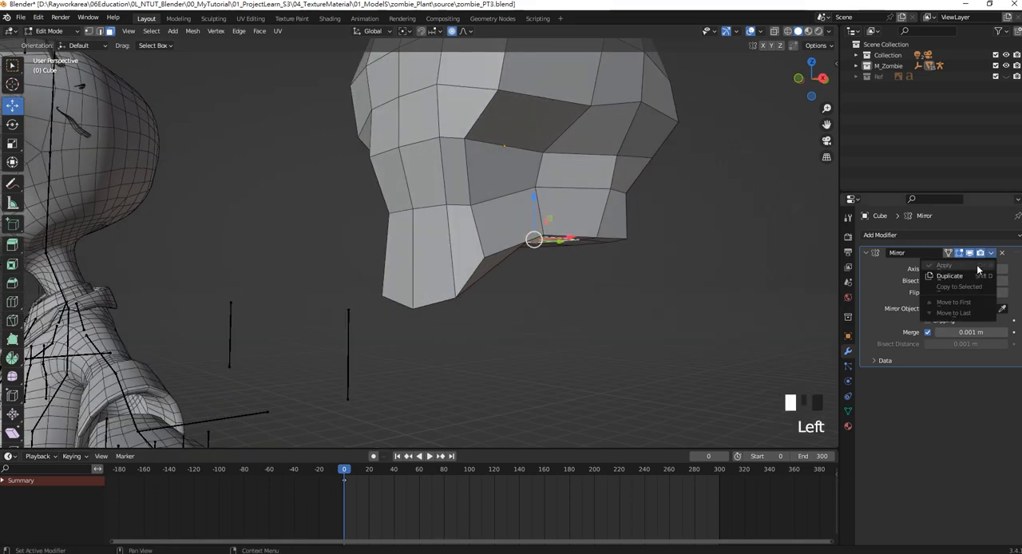
{"action": "key", "text": "Tab"}
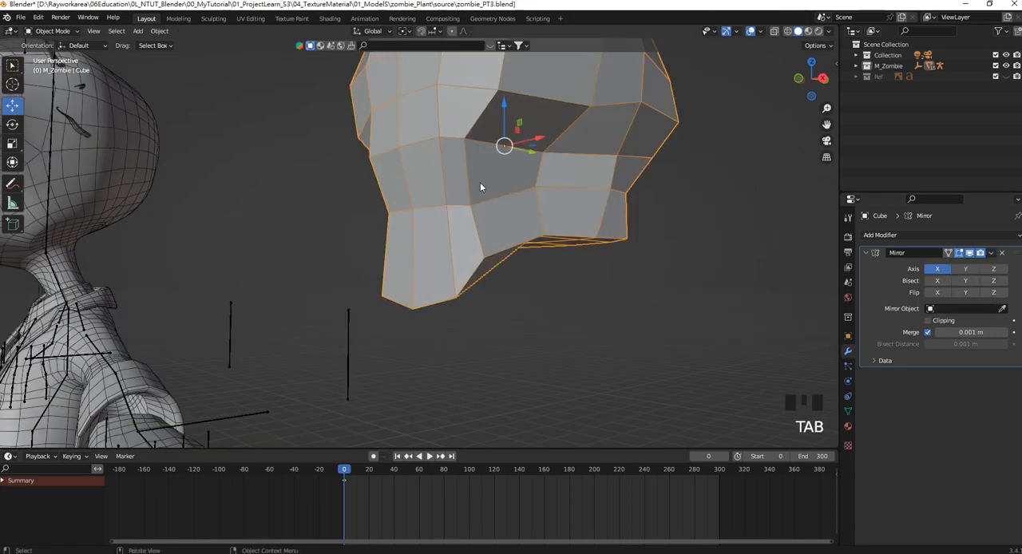
{"action": "left_click", "coordinate": [991, 254]}
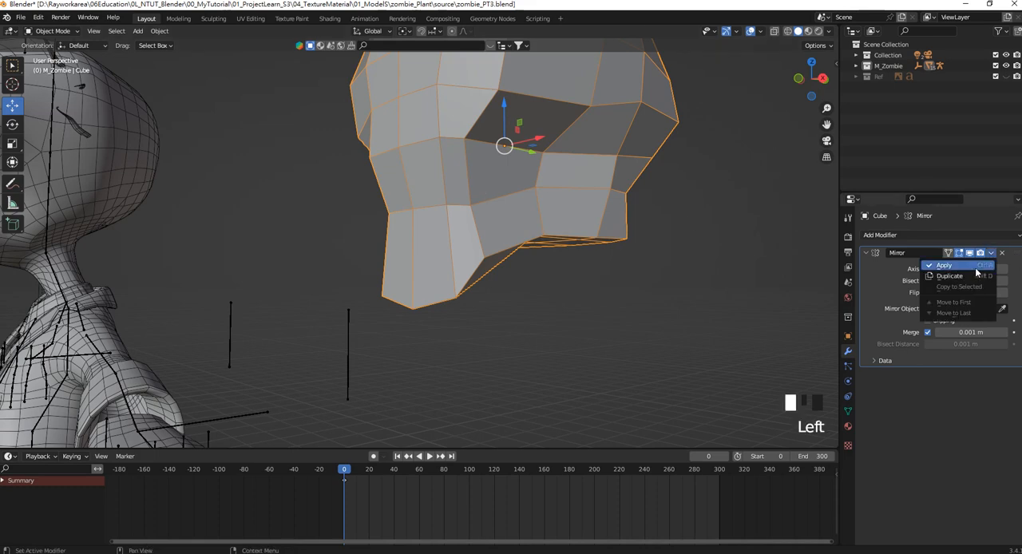
{"action": "left_click", "coordinate": [976, 268]}
{"action": "middle_click_drag", "start_coordinate": [556, 275], "coordinate": [516, 211]}
{"action": "key", "text": "Tab"}
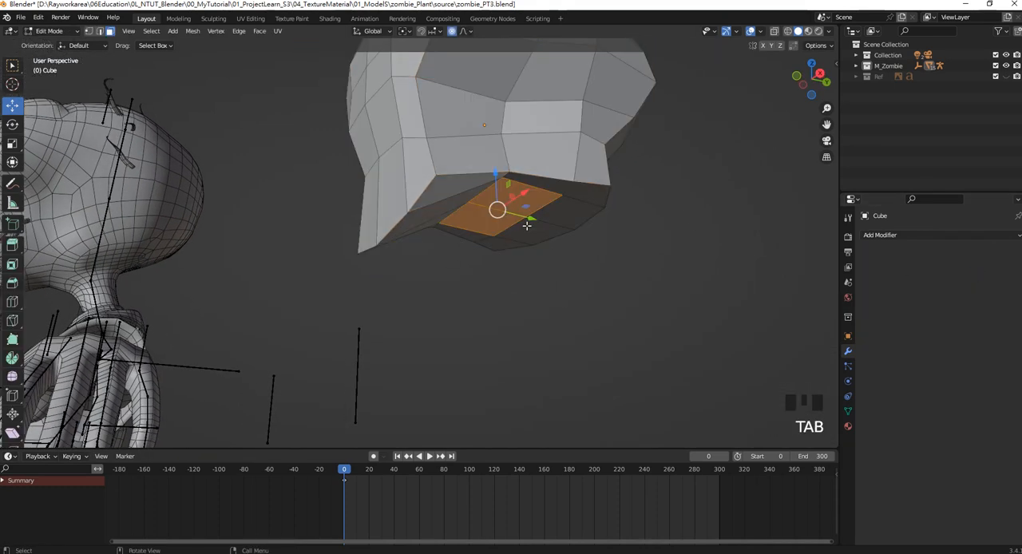
From the right view, extrude the underside faces down about 0.4 m for the neck and shift the end backward.
{"action": "middle_click_drag", "start_coordinate": [475, 183], "coordinate": [464, 224]}
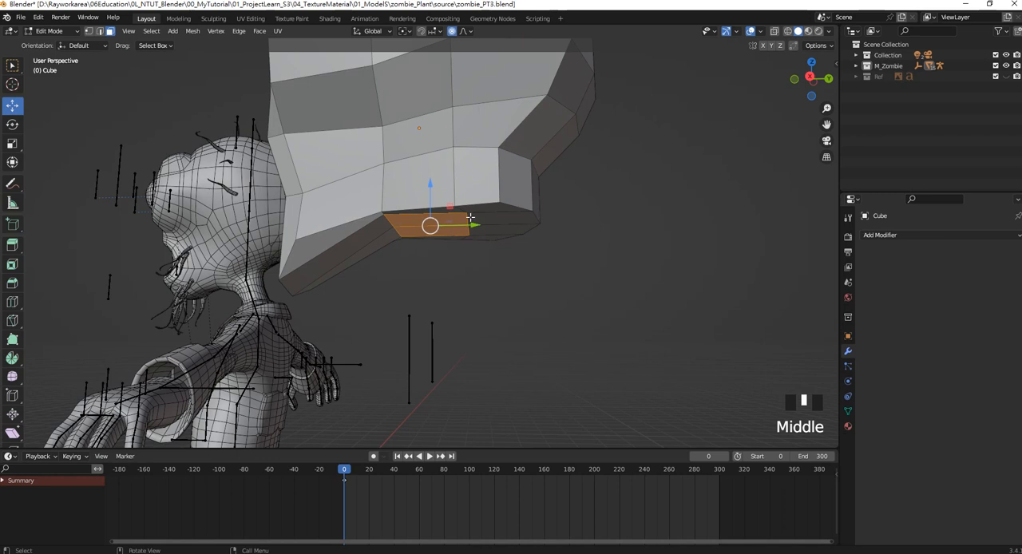
{"action": "key", "text": "KP_3"}
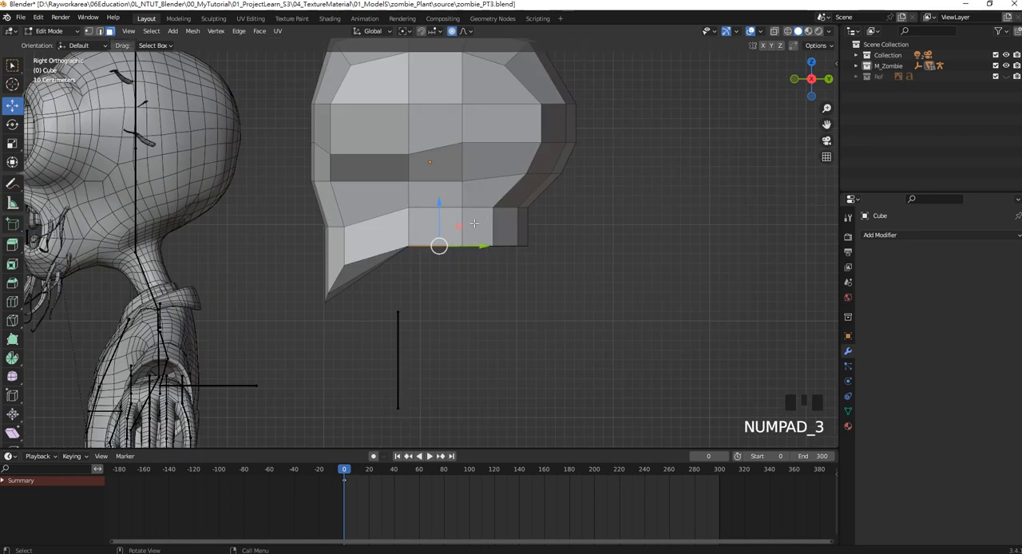
{"action": "middle_click_drag", "start_coordinate": [474, 224], "coordinate": [490, 225], "text": "shift"}
{"action": "key", "text": "e"}
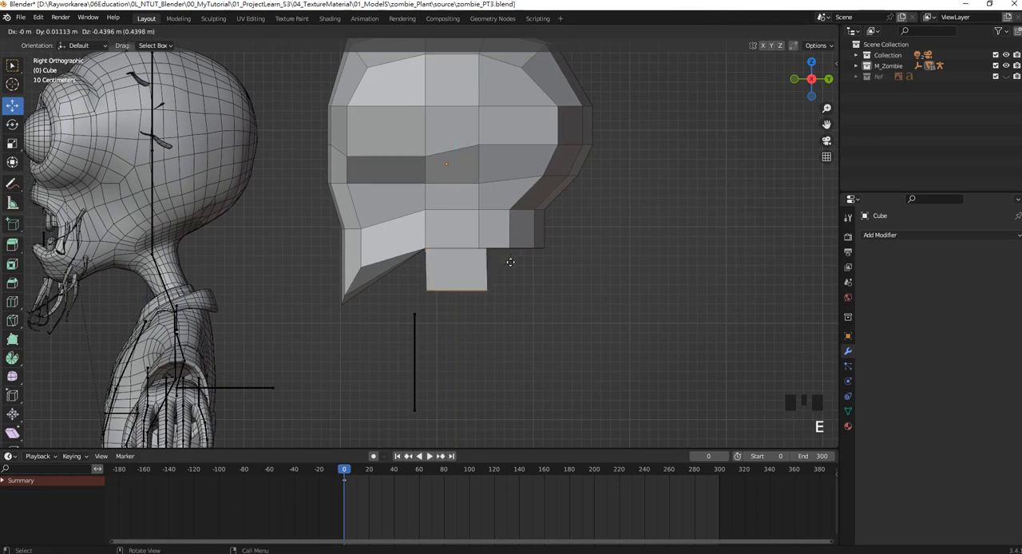
{"action": "left_click", "coordinate": [509, 262]}
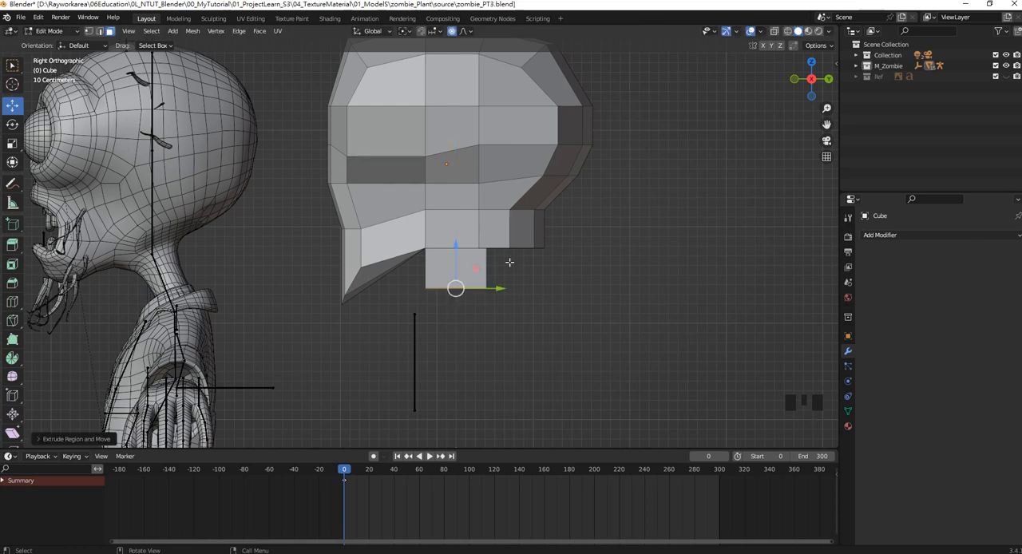
{"action": "left_click_drag", "start_coordinate": [498, 286], "coordinate": [523, 287]}
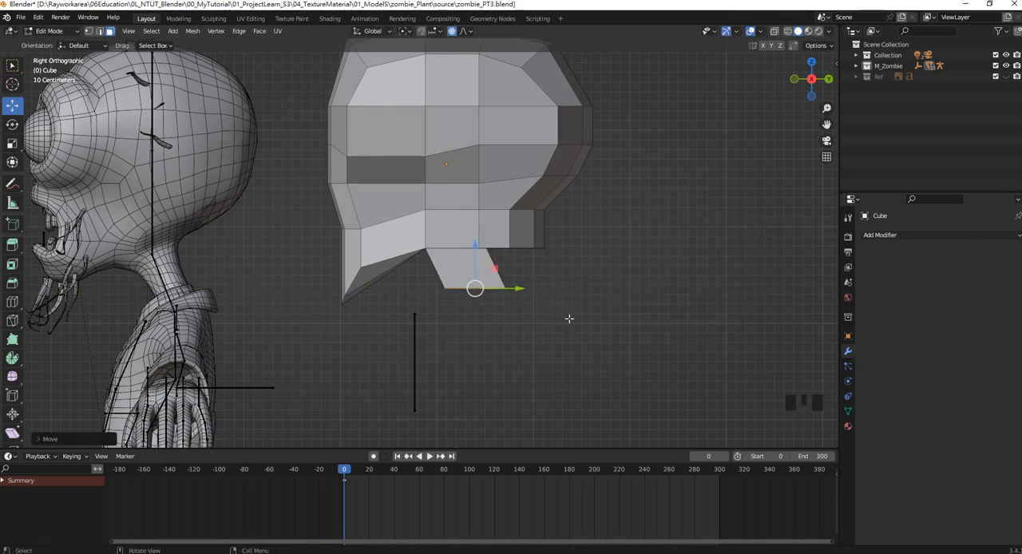
Rotate the neck's end faces about the X axis to tilt them, and extrude a second neck section down and backward.
{"action": "key", "text": "r"}
{"action": "key", "text": "x"}
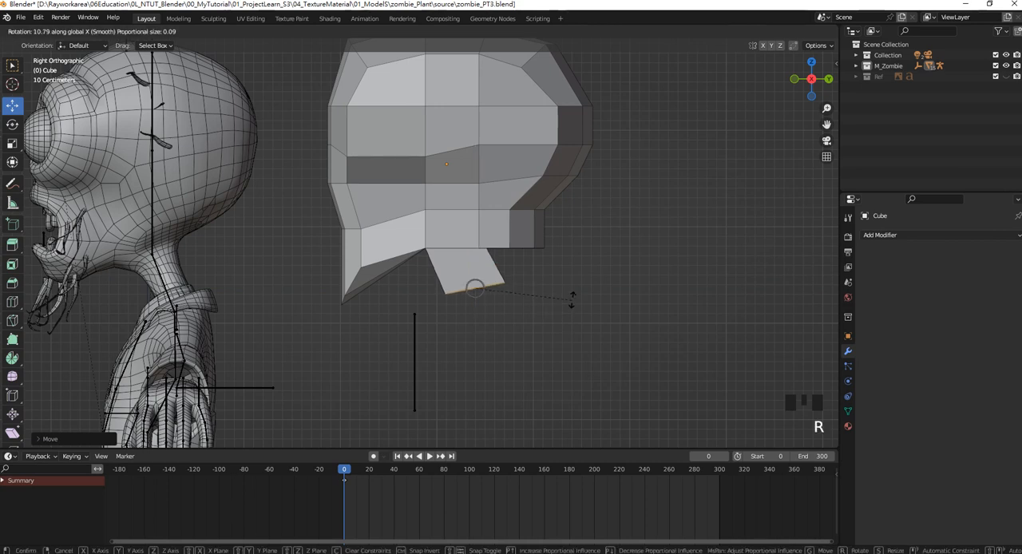
{"action": "left_click", "coordinate": [569, 285]}
{"action": "key", "text": "e"}
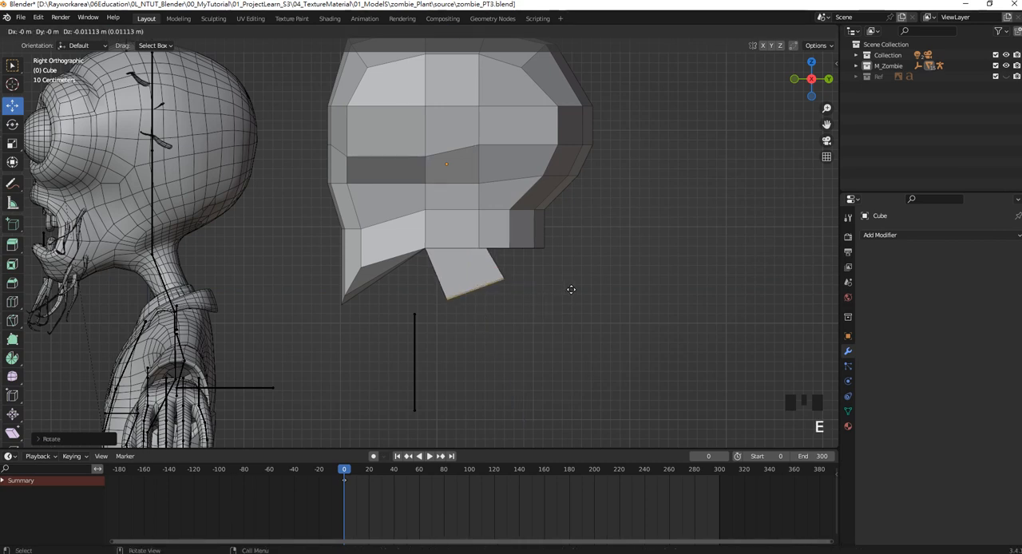
{"action": "left_click", "coordinate": [588, 325]}
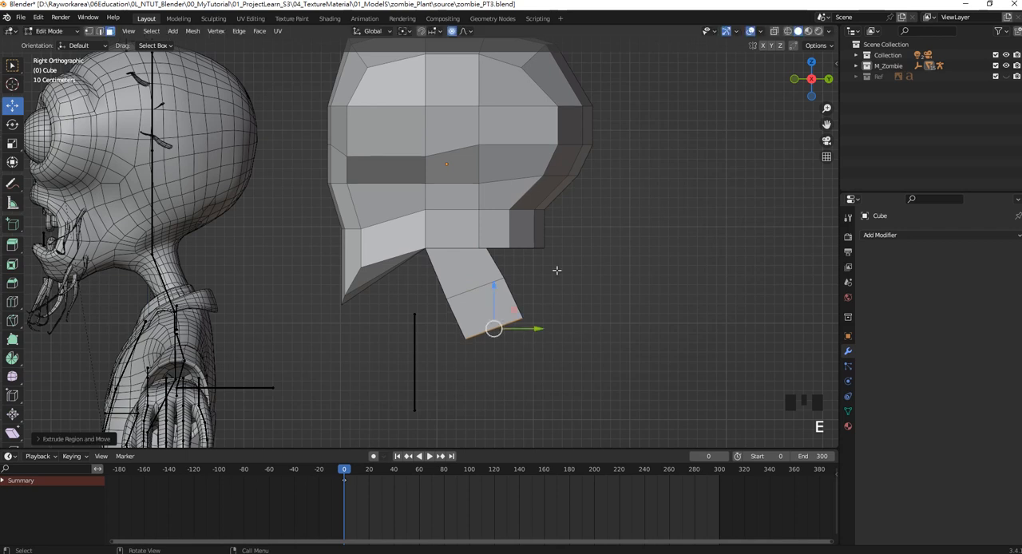
{"action": "middle_click_drag", "start_coordinate": [531, 281], "coordinate": [508, 273], "text": "shift"}
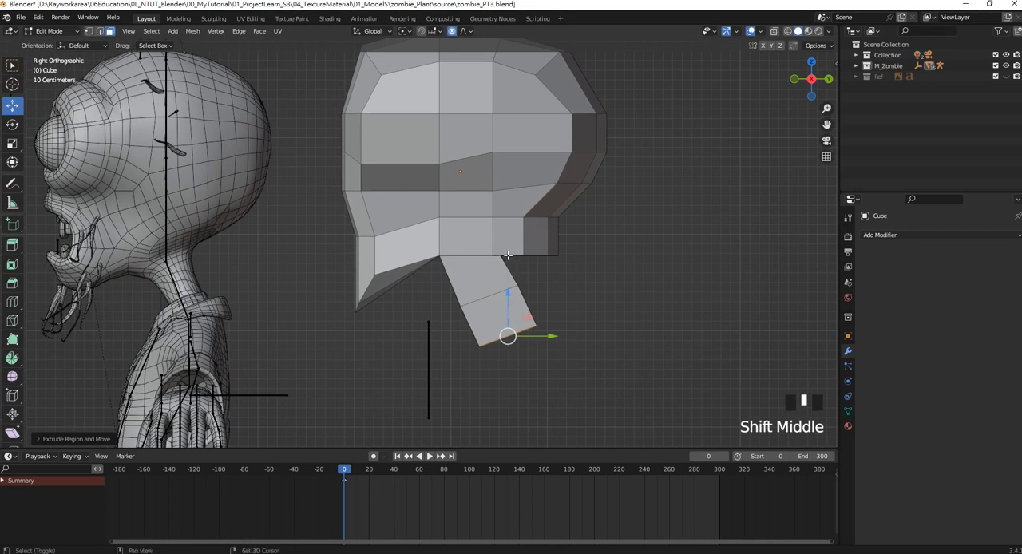
In front view wireframe, select all faces of the head and neck left of the centre line and delete them.
{"action": "middle_click_drag", "start_coordinate": [536, 257], "coordinate": [544, 266], "text": "shift"}
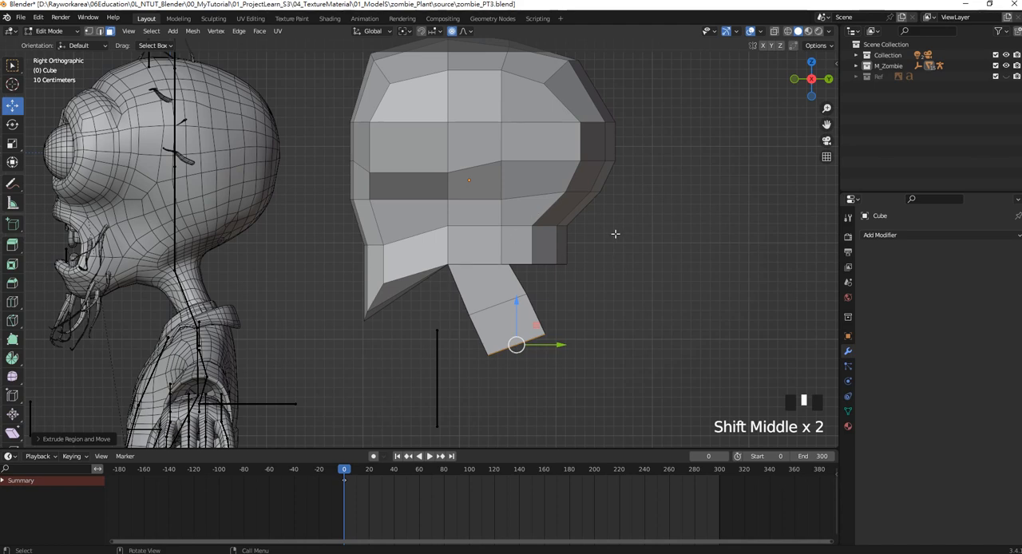
{"action": "key", "text": "KP_1"}
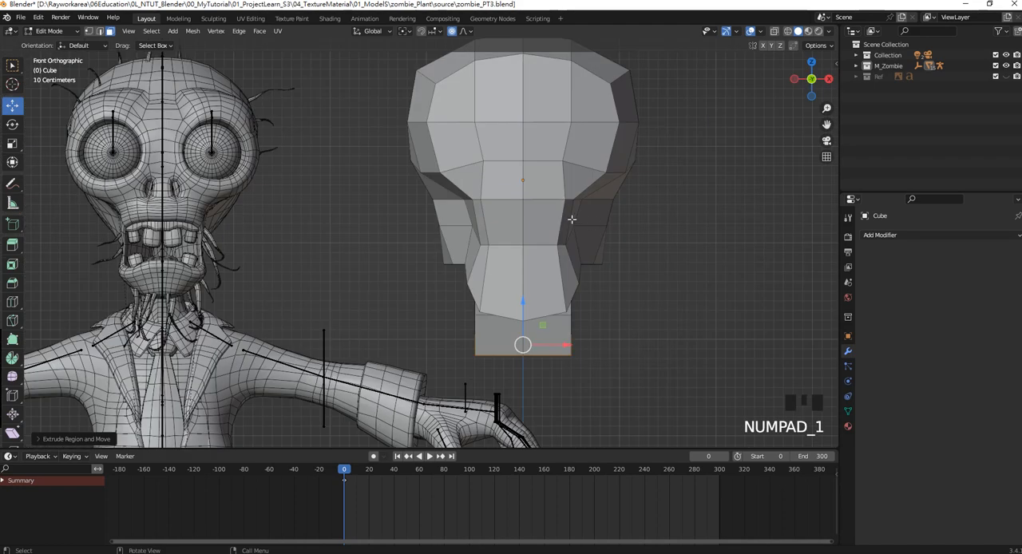
{"action": "key", "text": "Tab"}
{"action": "scroll", "coordinate": [575, 220], "scroll_direction": "down", "scroll_amount": 1}
{"action": "key", "text": "Tab"}
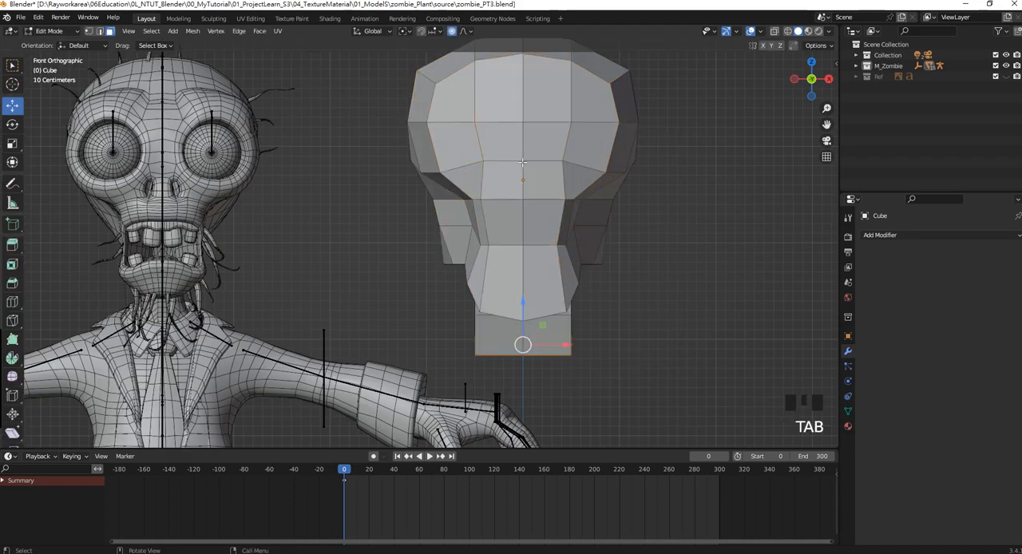
{"action": "scroll", "coordinate": [490, 305], "scroll_direction": "down", "scroll_amount": 2}
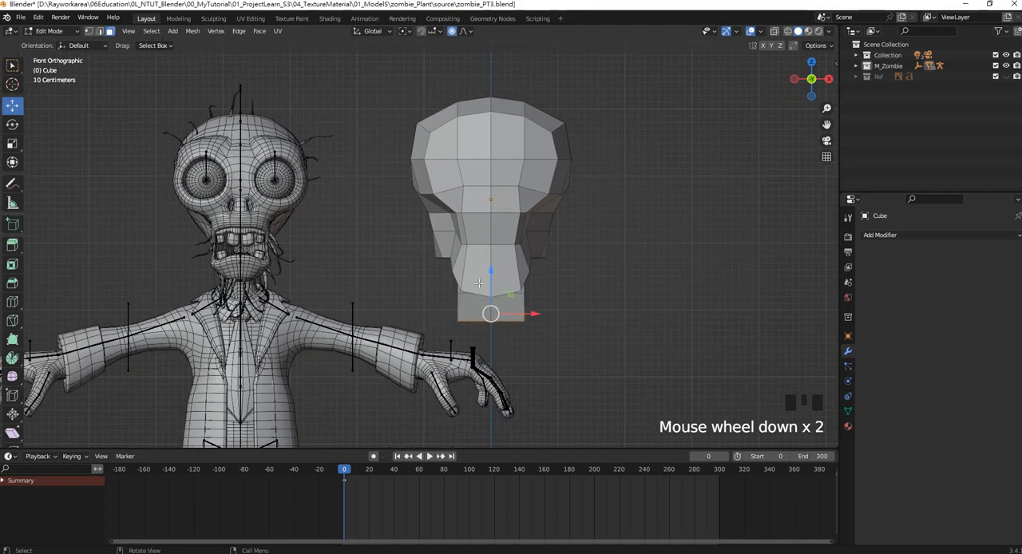
{"action": "key", "text": "z"}
{"action": "mouse_move", "coordinate": [482, 334]}
{"action": "left_mouse_down"}
{"action": "mouse_move", "coordinate": [466, 231]}
{"action": "mouse_move", "coordinate": [429, 118]}
{"action": "mouse_move", "coordinate": [386, 74]}
{"action": "left_mouse_up"}
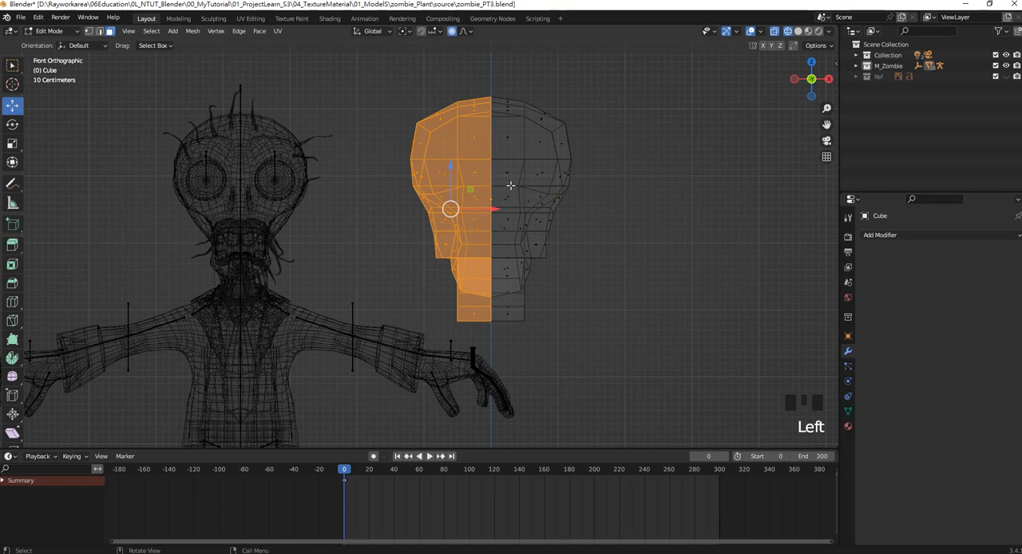
{"action": "middle_click_drag", "start_coordinate": [490, 208], "coordinate": [490, 225], "text": "shift"}
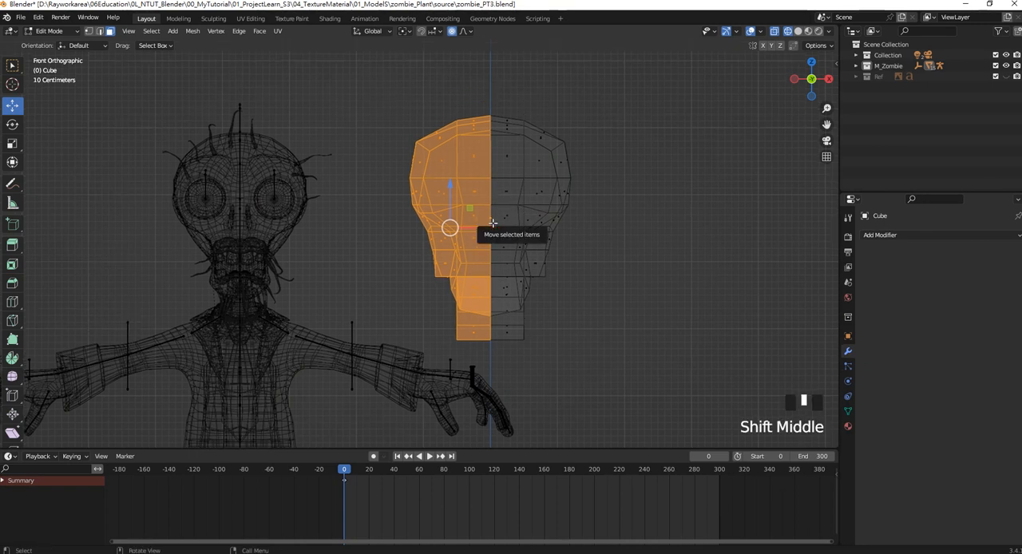
{"action": "key", "text": "Delete"}
{"action": "left_click", "coordinate": [481, 223]}
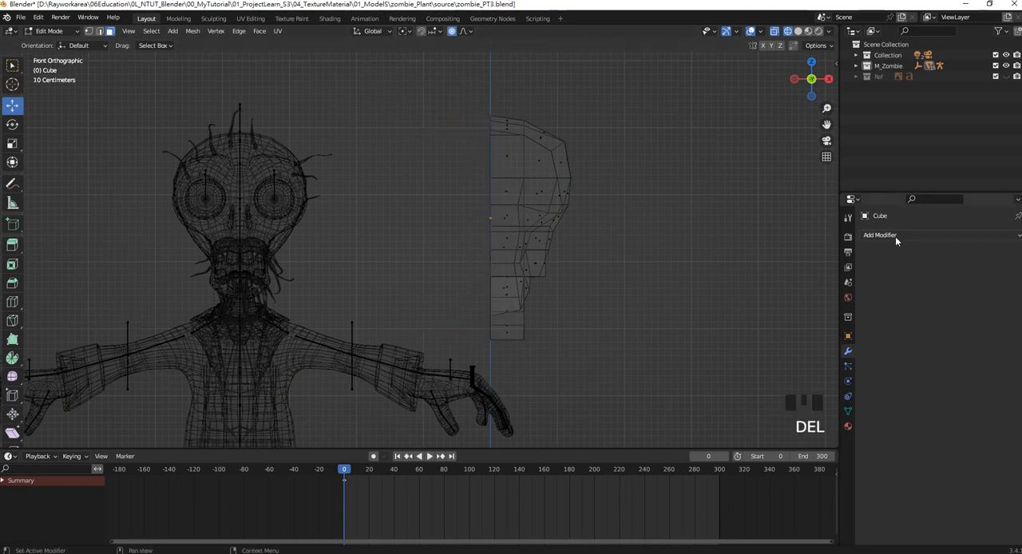
Return to Object Mode and add a Mirror modifier on the X axis to the remaining half.
{"action": "key", "text": "Tab"}
{"action": "left_click", "coordinate": [939, 236]}
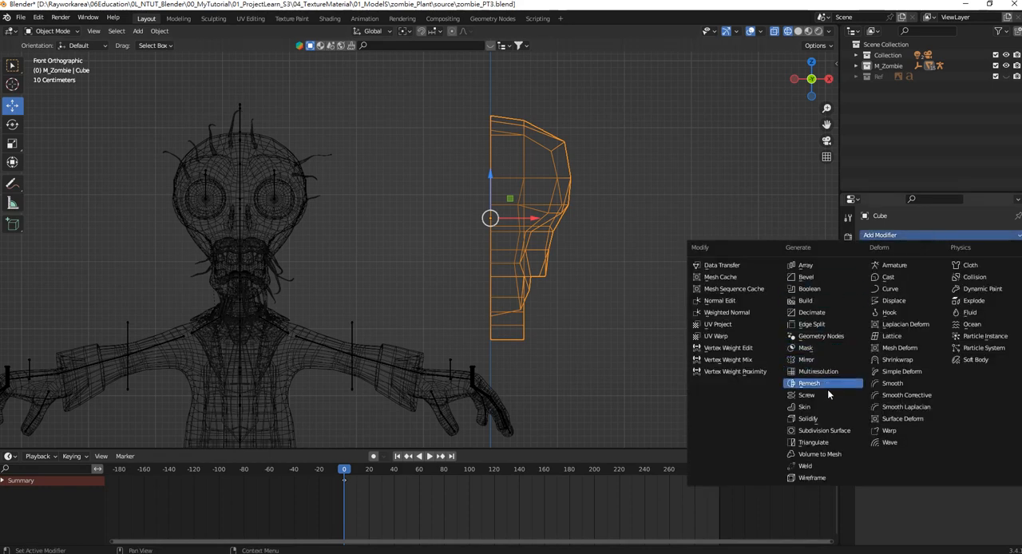
{"action": "left_click", "coordinate": [818, 368]}
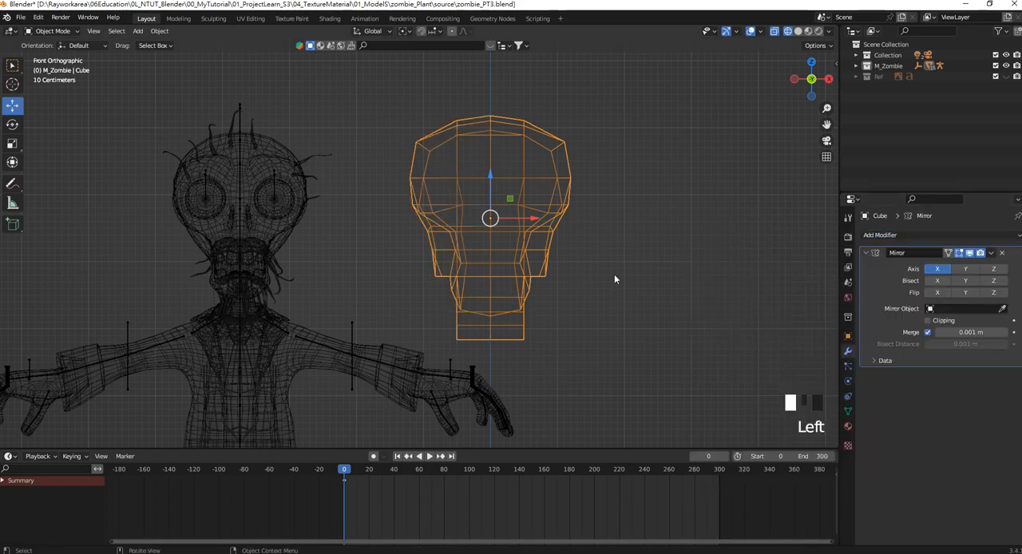
From the right view in vertex editing, move the lower back skull vertices up and forward to slope toward the neck.
{"action": "key", "text": "KP_3"}
{"action": "scroll", "coordinate": [550, 273], "scroll_direction": "up", "scroll_amount": 2}
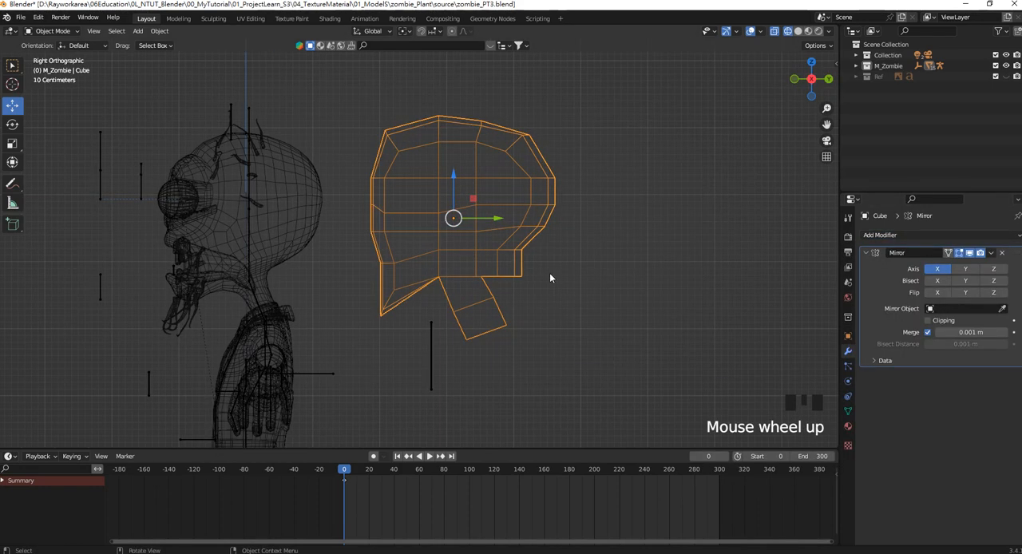
{"action": "middle_click_drag", "start_coordinate": [543, 274], "coordinate": [431, 257], "text": "shift"}
{"action": "key", "text": "Tab"}
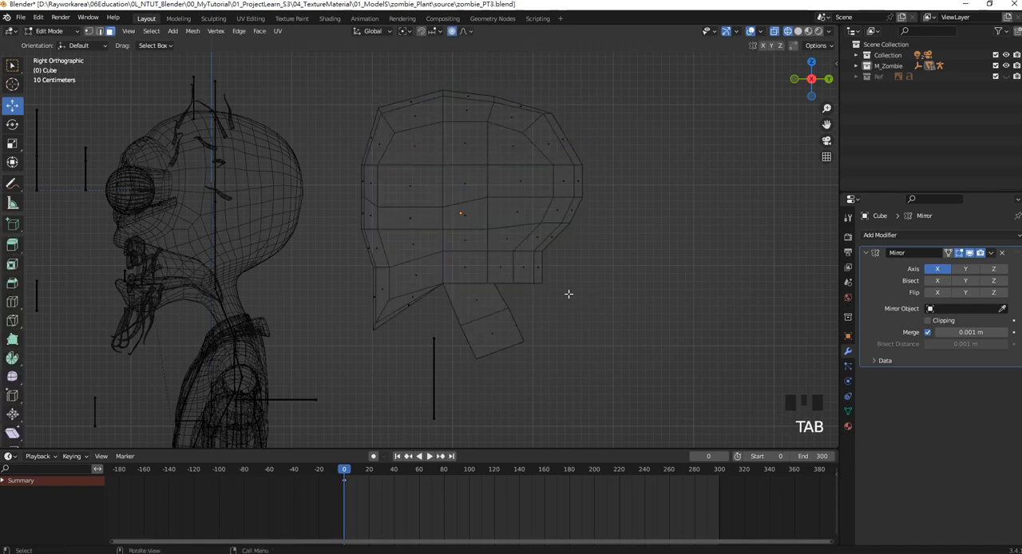
{"action": "left_click", "coordinate": [98, 30]}
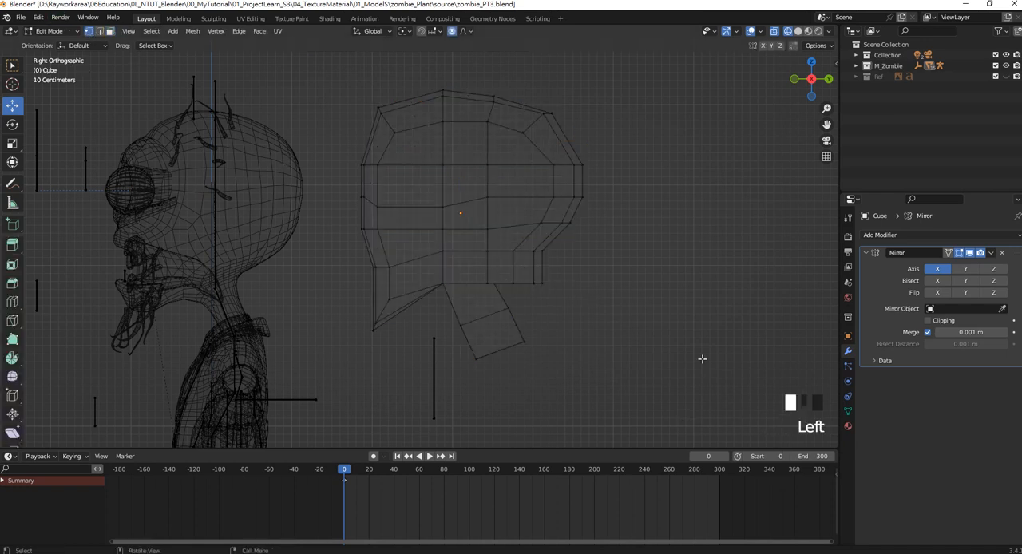
{"action": "mouse_move", "coordinate": [537, 281]}
{"action": "left_mouse_down"}
{"action": "mouse_move", "coordinate": [518, 270]}
{"action": "mouse_move", "coordinate": [531, 275]}
{"action": "left_mouse_up"}
{"action": "scroll", "coordinate": [578, 324], "scroll_direction": "up", "scroll_amount": 4}
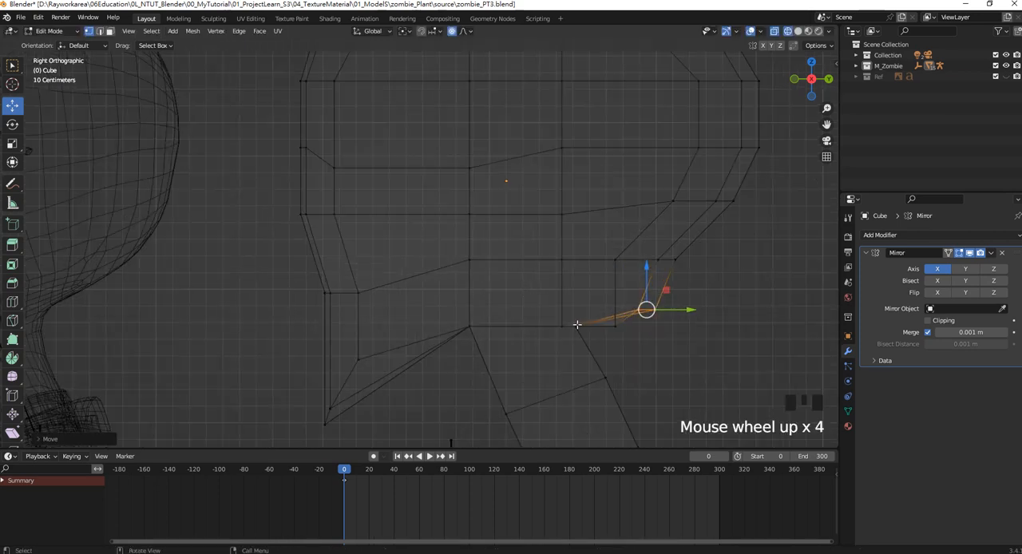
{"action": "left_click_drag", "start_coordinate": [622, 339], "coordinate": [605, 307]}
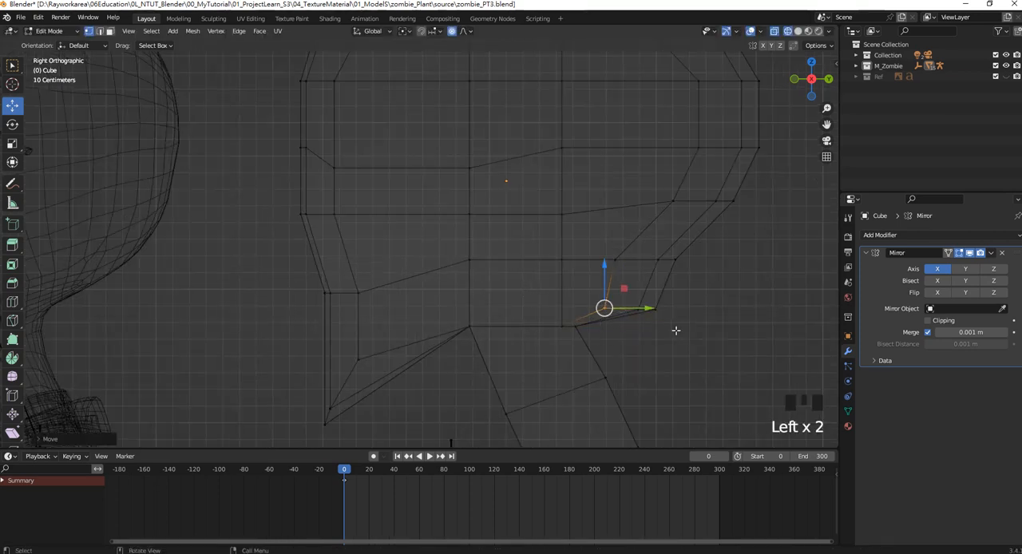
{"action": "left_click_drag", "start_coordinate": [676, 331], "coordinate": [652, 292]}
{"action": "scroll", "coordinate": [653, 279], "scroll_direction": "down", "scroll_amount": 5}
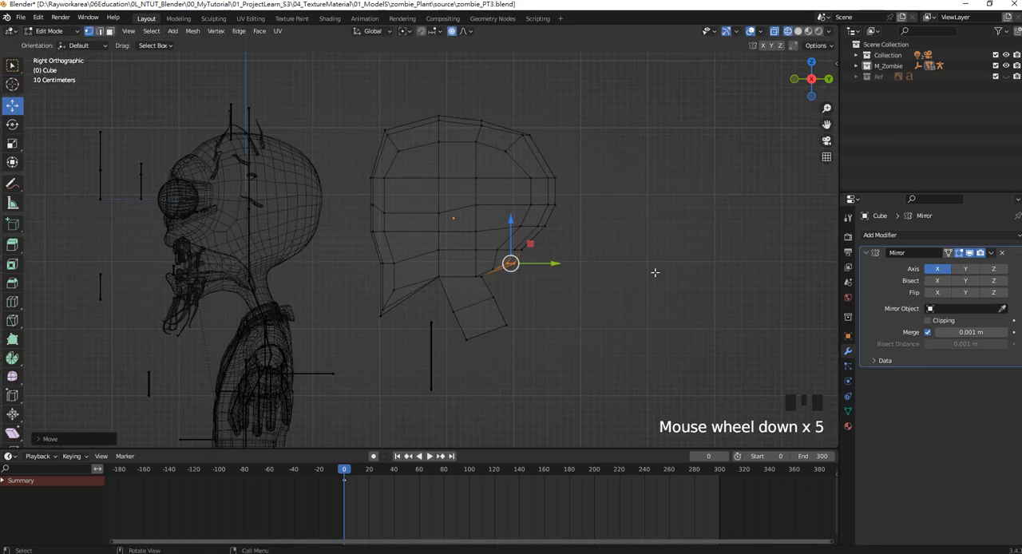
Reshape the neck profile by moving the middle ring's rear vertices forward and the front vertices backward.
{"action": "scroll", "coordinate": [527, 323], "scroll_direction": "up", "scroll_amount": 2}
{"action": "left_click_drag", "start_coordinate": [548, 340], "coordinate": [504, 305]}
{"action": "left_click_drag", "start_coordinate": [528, 329], "coordinate": [514, 323]}
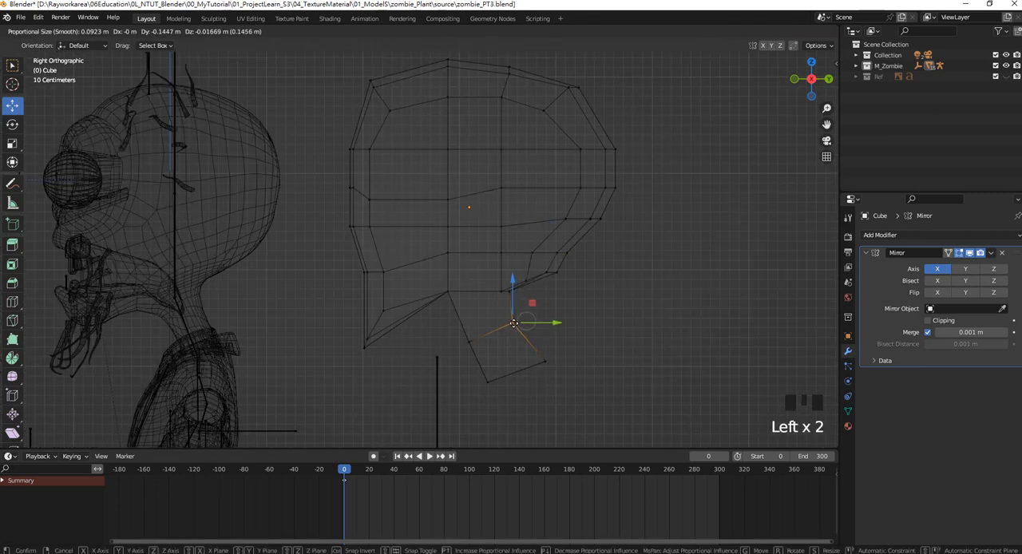
{"action": "middle_click_drag", "start_coordinate": [479, 379], "coordinate": [506, 349], "text": "shift"}
{"action": "left_click_drag", "start_coordinate": [483, 301], "coordinate": [504, 309]}
{"action": "mouse_move", "coordinate": [534, 366]}
{"action": "left_mouse_down"}
{"action": "mouse_move", "coordinate": [499, 340]}
{"action": "mouse_move", "coordinate": [529, 352]}
{"action": "left_mouse_up"}
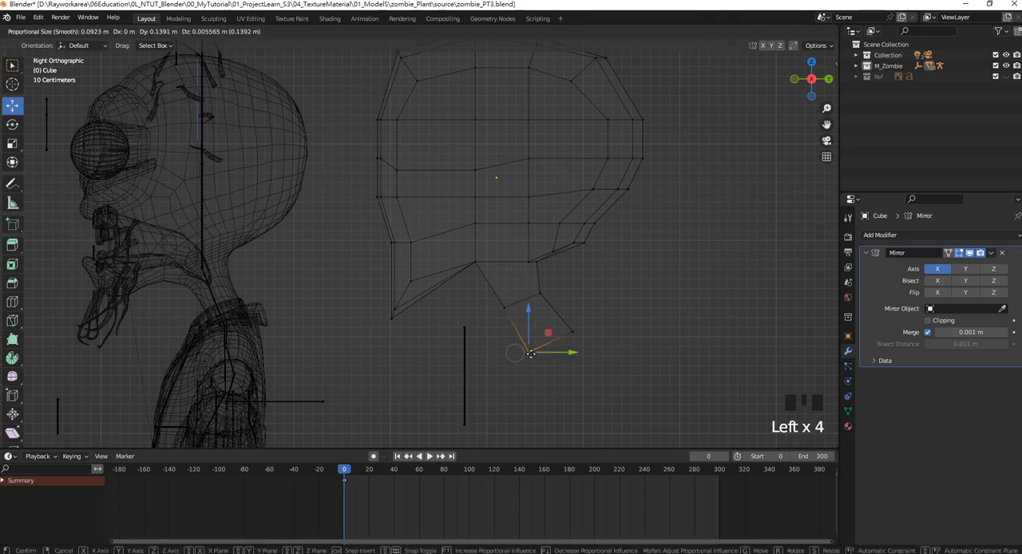
Lower the vertices where jaw meets neck slightly and raise the mid-height side vertices above them.
{"action": "middle_click_drag", "start_coordinate": [459, 257], "coordinate": [486, 271], "text": "shift"}
{"action": "left_click", "coordinate": [501, 277]}
{"action": "left_click_drag", "start_coordinate": [505, 280], "coordinate": [506, 282]}
{"action": "left_click", "coordinate": [506, 192]}
{"action": "left_click_drag", "start_coordinate": [501, 165], "coordinate": [504, 158]}
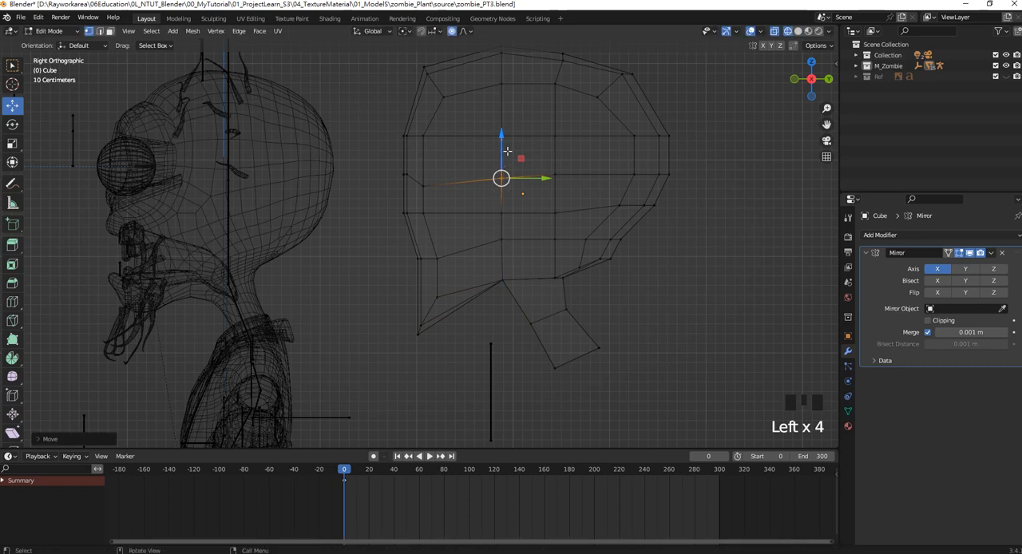
Shift the upper forehead vertices and the front crown vertices slightly backward to round the skull profile.
{"action": "middle_click_drag", "start_coordinate": [590, 64], "coordinate": [600, 98], "text": "shift"}
{"action": "middle_click_drag", "start_coordinate": [465, 143], "coordinate": [503, 153], "text": "shift"}
{"action": "left_click_drag", "start_coordinate": [467, 95], "coordinate": [490, 113]}
{"action": "left_click_drag", "start_coordinate": [522, 158], "coordinate": [469, 90]}
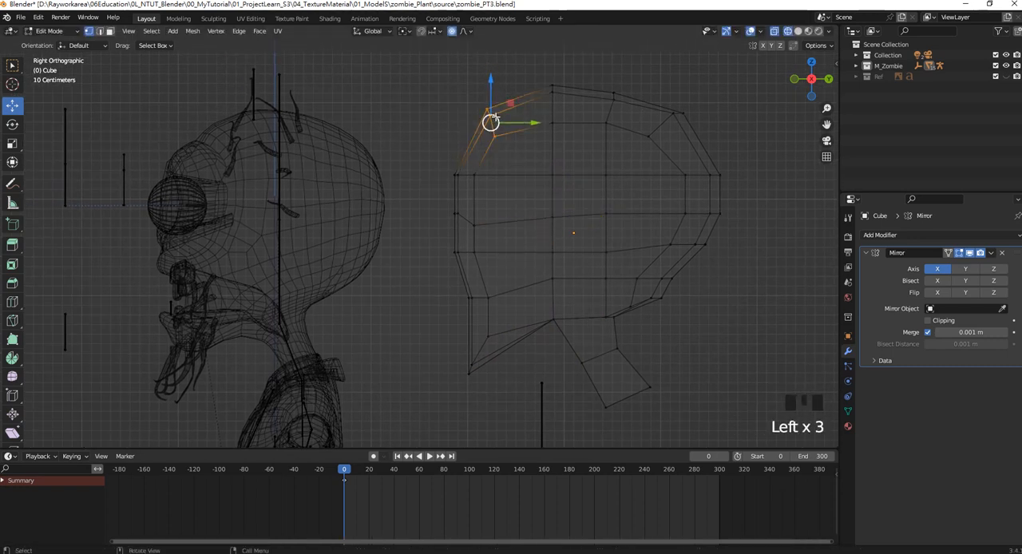
{"action": "left_click_drag", "start_coordinate": [492, 121], "coordinate": [501, 123]}
{"action": "left_click_drag", "start_coordinate": [575, 145], "coordinate": [532, 79]}
{"action": "left_click_drag", "start_coordinate": [556, 103], "coordinate": [562, 105]}
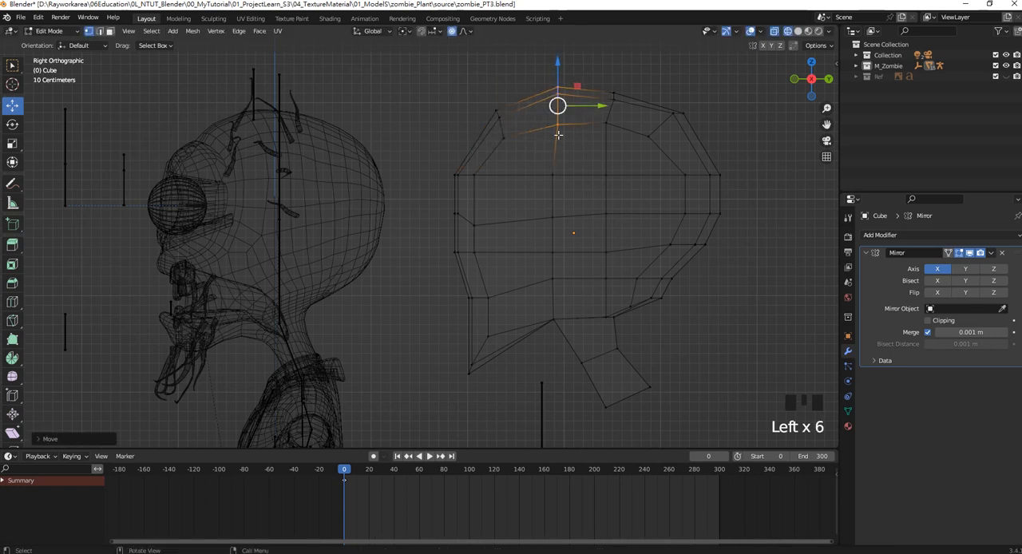
Add a centred vertical loop cut through the front of the head, between the face edge and the neck.
{"action": "middle_click_drag", "start_coordinate": [498, 273], "coordinate": [518, 244], "text": "shift"}
{"action": "left_click_drag", "start_coordinate": [461, 251], "coordinate": [526, 283]}
{"action": "left_click_drag", "start_coordinate": [522, 356], "coordinate": [491, 341]}
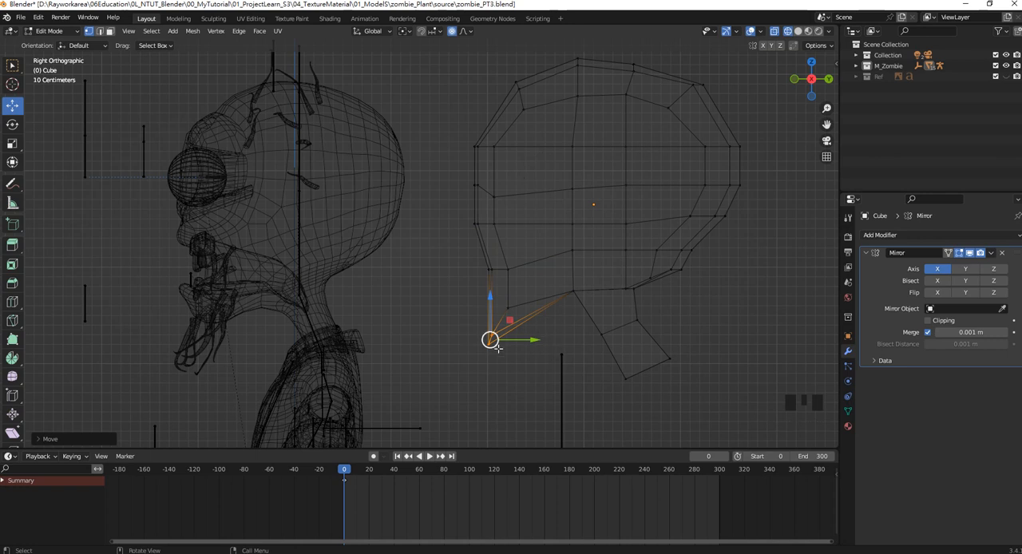
{"action": "key", "text": "ctrl+r"}
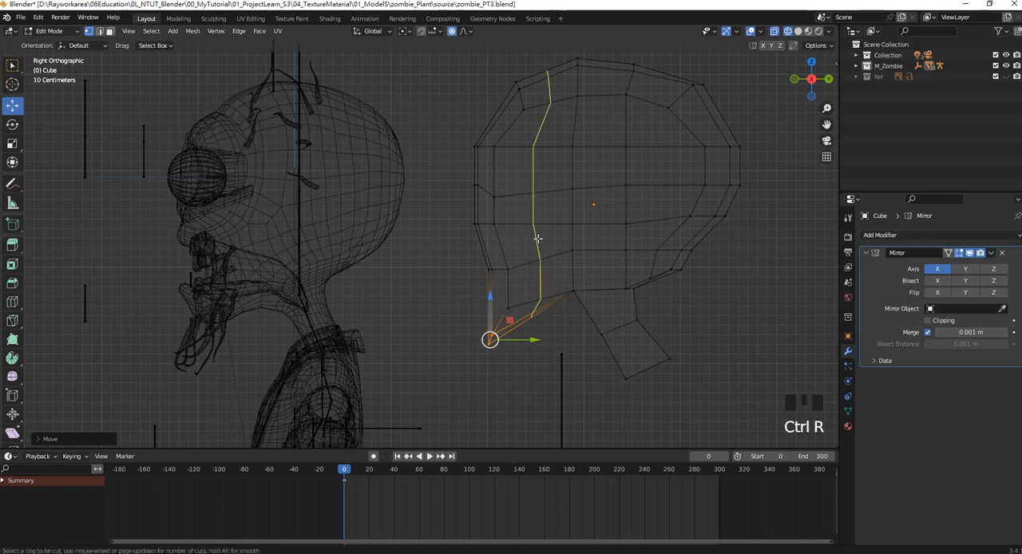
{"action": "left_click", "coordinate": [538, 238]}
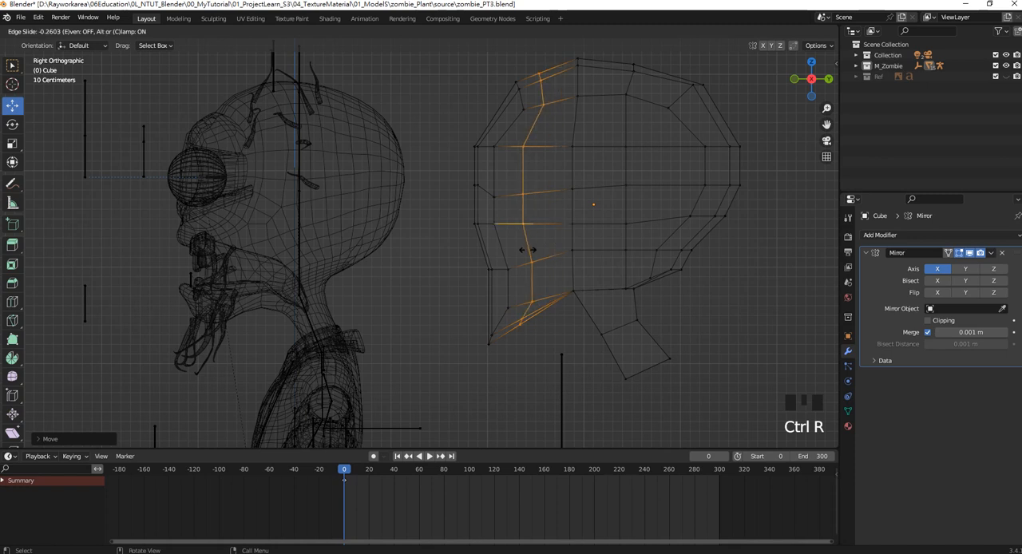
{"action": "left_click", "coordinate": [538, 250]}
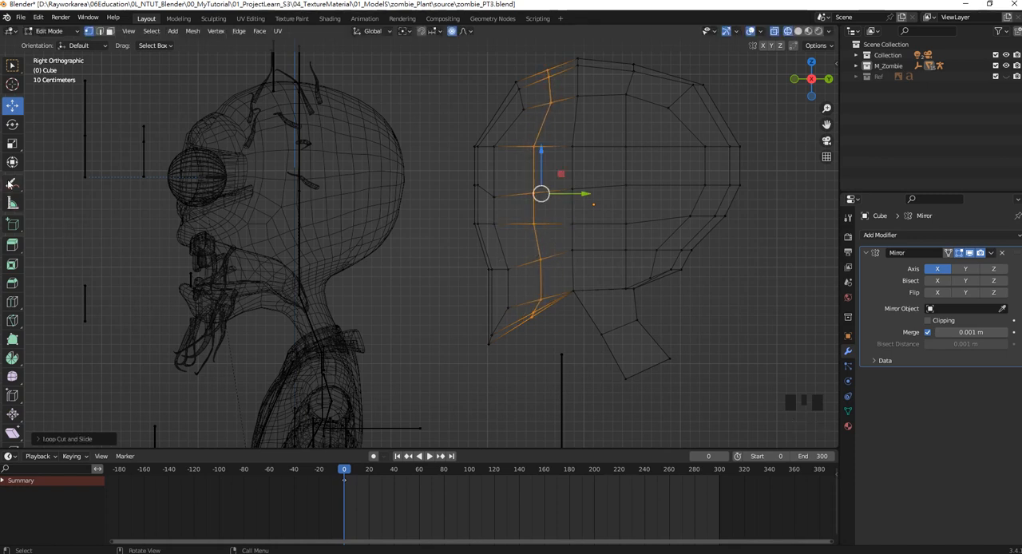
Using the Move tool, raise the chin tip vertices in the side profile and nudge the neck's lower front vertices.
{"action": "left_click", "coordinate": [16, 107]}
{"action": "left_click_drag", "start_coordinate": [469, 328], "coordinate": [499, 324]}
{"action": "left_click_drag", "start_coordinate": [513, 321], "coordinate": [474, 313]}
{"action": "left_click_drag", "start_coordinate": [489, 319], "coordinate": [488, 326]}
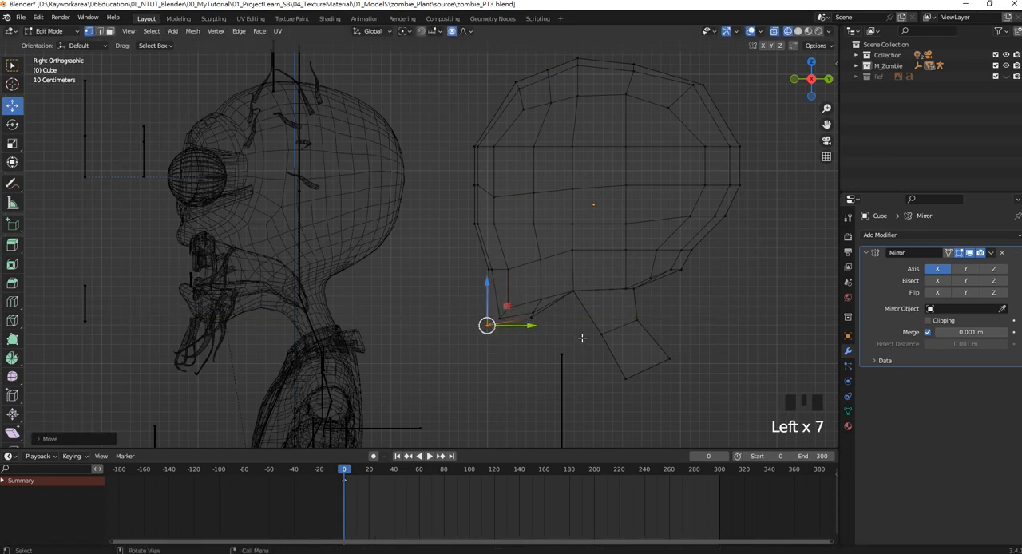
{"action": "left_click", "coordinate": [593, 318]}
{"action": "left_click", "coordinate": [619, 377]}
{"action": "left_click_drag", "start_coordinate": [621, 379], "coordinate": [621, 379]}
From the front view, select the vertices beside the centre line and move them inward to narrow the head and neck.
{"action": "key", "text": "KP_1"}
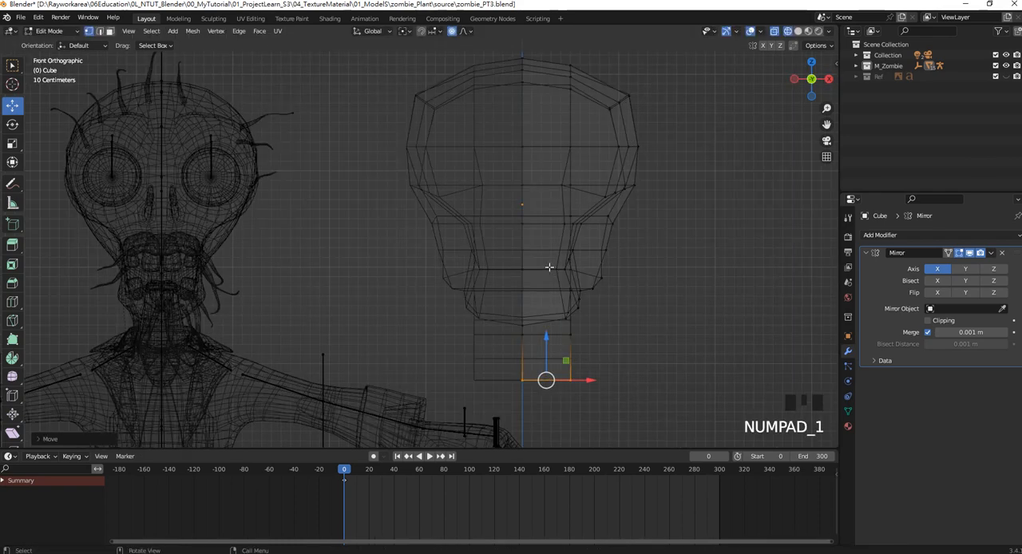
{"action": "scroll", "coordinate": [548, 266], "scroll_direction": "down", "scroll_amount": 2}
{"action": "left_click_drag", "start_coordinate": [524, 80], "coordinate": [715, 398]}
{"action": "left_click_drag", "start_coordinate": [618, 225], "coordinate": [607, 226]}
{"action": "middle_click_drag", "start_coordinate": [568, 161], "coordinate": [556, 169], "text": "shift"}
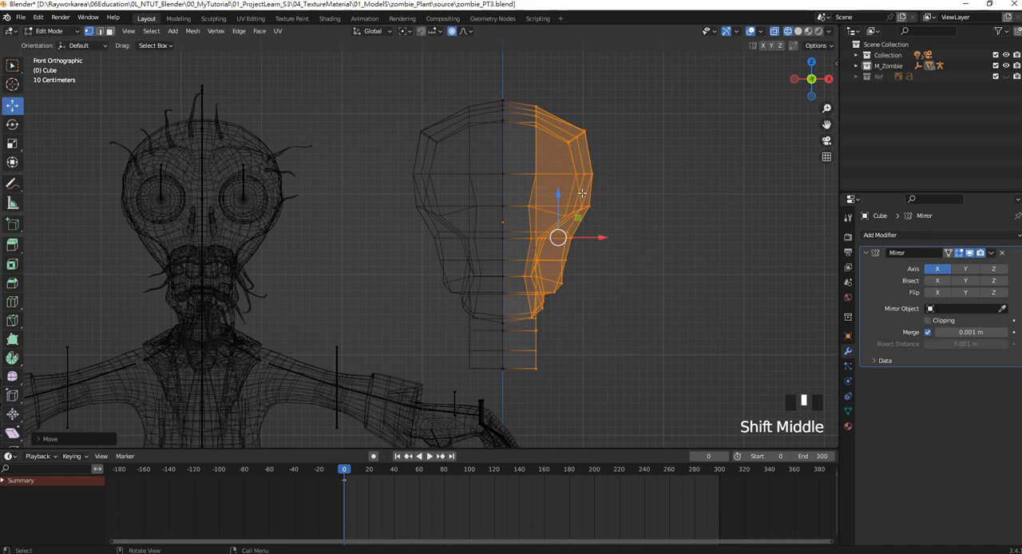
Switch the viewport to Solid shading and save the file.
{"action": "middle_click_drag", "start_coordinate": [517, 208], "coordinate": [531, 157], "text": "shift"}
{"action": "key", "text": "z"}
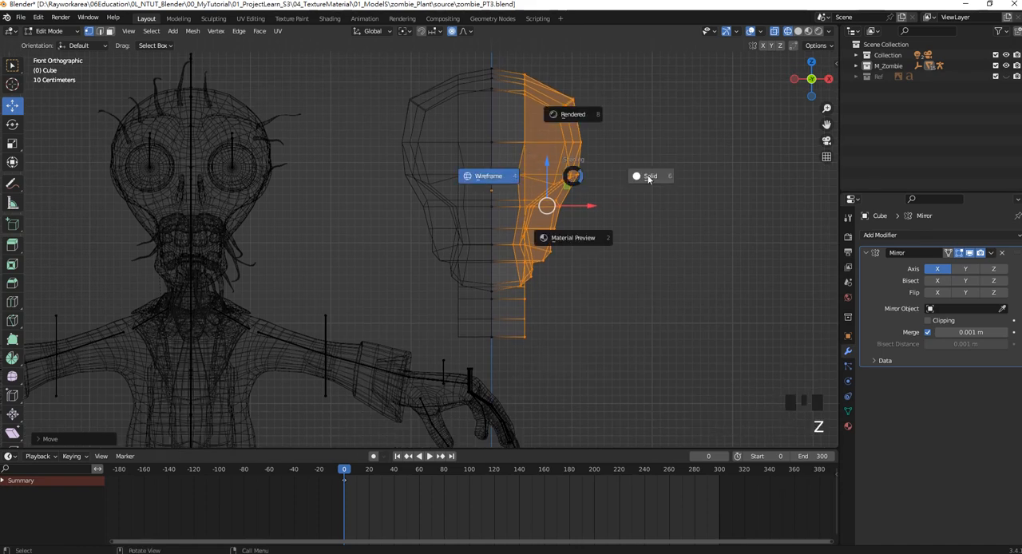
{"action": "key", "text": "ctrl+s"}
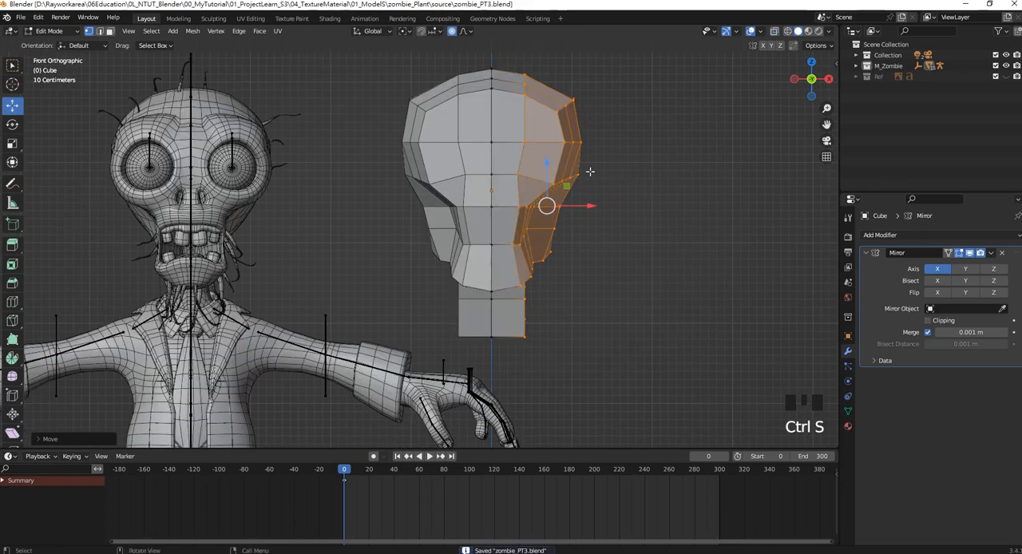
{"action": "middle_click_drag", "start_coordinate": [497, 158], "coordinate": [527, 174], "text": "shift"}
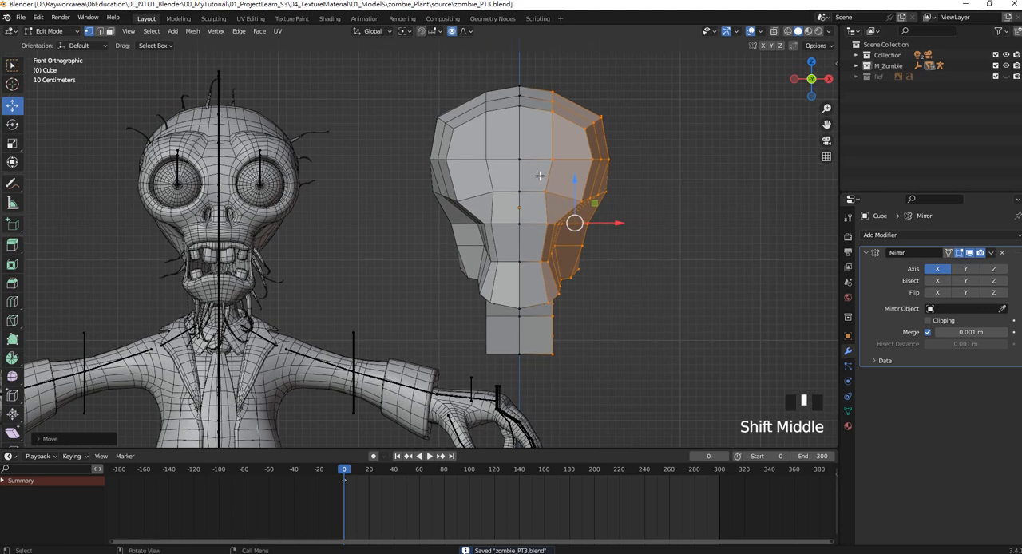
In Object Mode, use the Annotate tool to draw a circle around the reference zombie's eye socket on the right.
{"action": "left_click", "coordinate": [591, 160]}
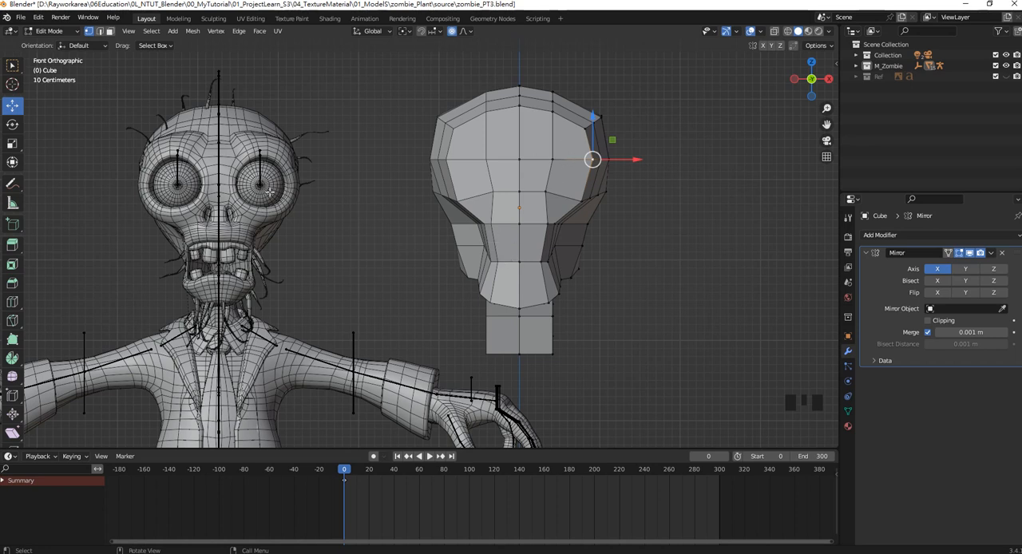
{"action": "left_click", "coordinate": [545, 157]}
{"action": "scroll", "coordinate": [553, 193], "scroll_direction": "up", "scroll_amount": 2}
{"action": "middle_click_drag", "start_coordinate": [207, 161], "coordinate": [314, 245], "text": "shift"}
{"action": "scroll", "coordinate": [262, 201], "scroll_direction": "up", "scroll_amount": 2}
{"action": "scroll", "coordinate": [269, 156], "scroll_direction": "up", "scroll_amount": 2}
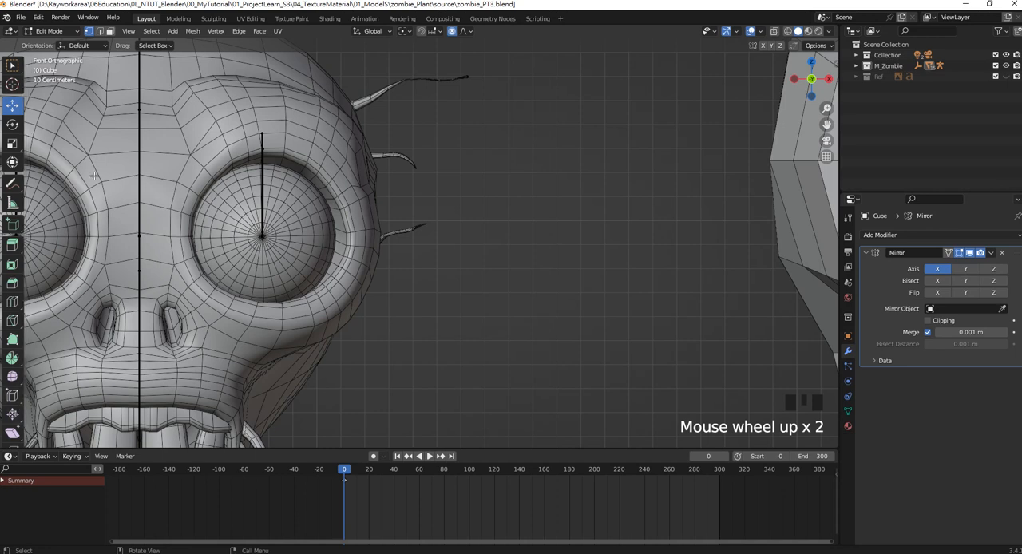
{"action": "key", "text": "Tab"}
{"action": "left_click", "coordinate": [14, 184]}
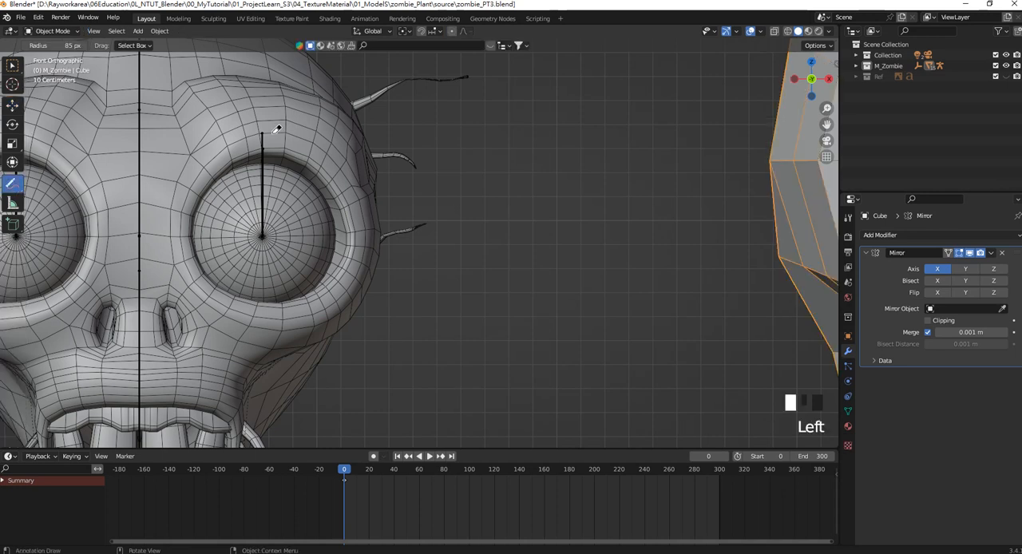
{"action": "left_click", "coordinate": [261, 134]}
{"action": "left_click_drag", "start_coordinate": [13, 188], "coordinate": [85, 214]}
{"action": "left_click_drag", "start_coordinate": [257, 125], "coordinate": [177, 162]}
{"action": "key", "text": "Escape"}
{"action": "left_click_drag", "start_coordinate": [12, 184], "coordinate": [61, 189]}
{"action": "mouse_move", "coordinate": [256, 126]}
{"action": "left_mouse_down"}
{"action": "mouse_move", "coordinate": [166, 209]}
{"action": "mouse_move", "coordinate": [222, 309]}
{"action": "mouse_move", "coordinate": [341, 297]}
{"action": "mouse_move", "coordinate": [351, 141]}
{"action": "mouse_move", "coordinate": [255, 115]}
{"action": "left_mouse_up"}
{"action": "scroll", "coordinate": [600, 194], "scroll_direction": "down", "scroll_amount": 4}
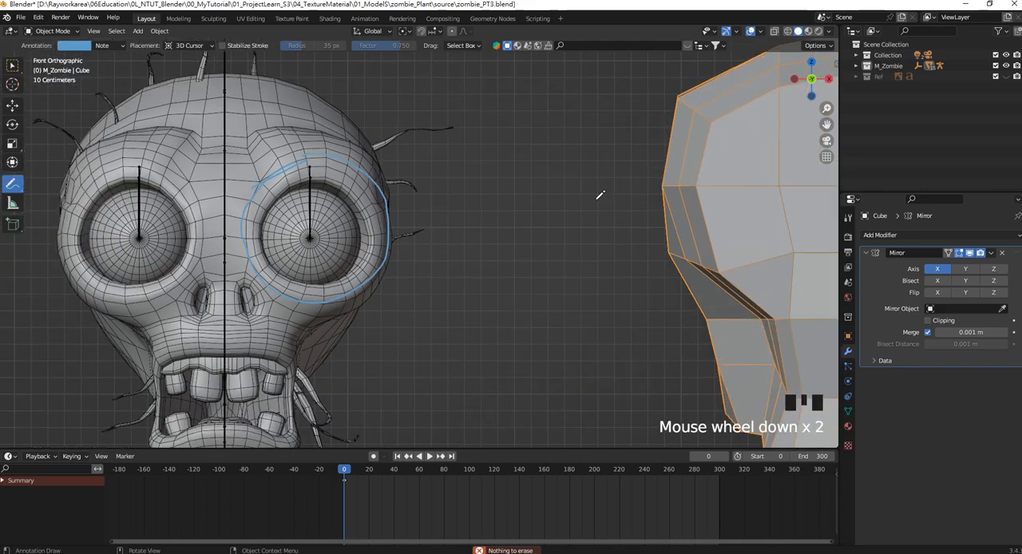
{"action": "middle_click_drag", "start_coordinate": [813, 248], "coordinate": [705, 208], "text": "shift"}
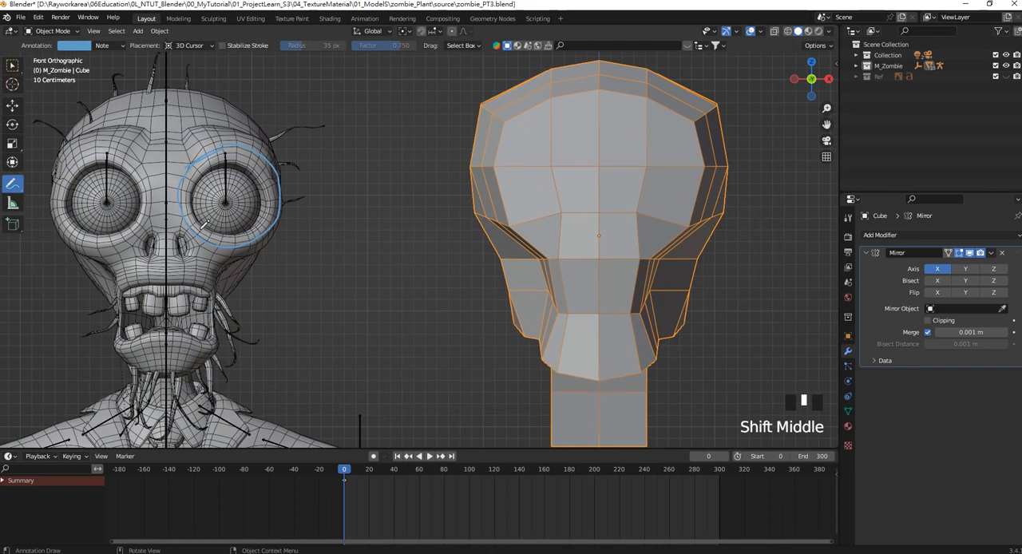
Switch from annotating back to box selection and put the blocked head mesh into Edit Mode.
{"action": "left_click", "coordinate": [12, 65]}
{"action": "scroll", "coordinate": [613, 260], "scroll_direction": "down", "scroll_amount": 3}
{"action": "middle_click_drag", "start_coordinate": [577, 237], "coordinate": [569, 231], "text": "shift"}
{"action": "scroll", "coordinate": [623, 201], "scroll_direction": "up", "scroll_amount": 5}
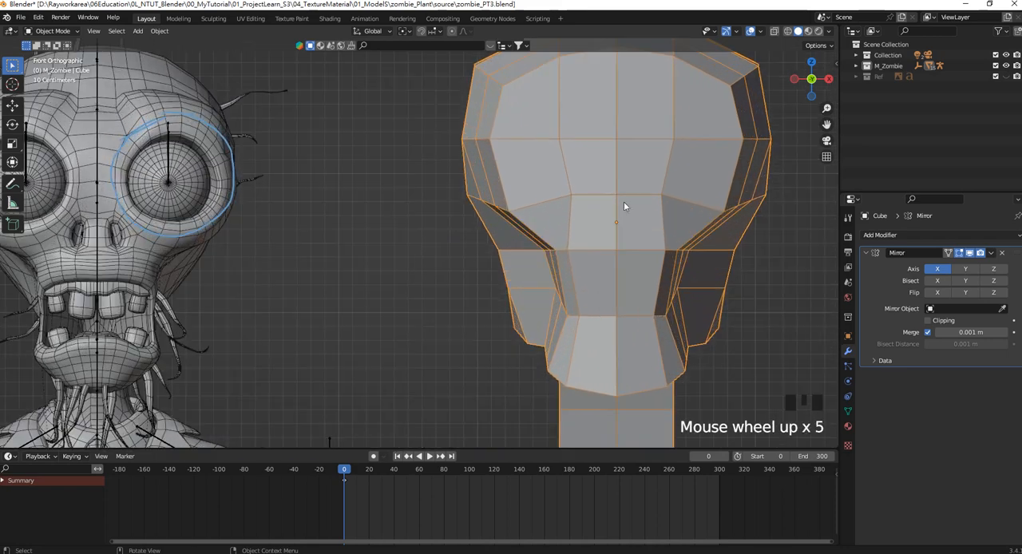
{"action": "scroll", "coordinate": [627, 200], "scroll_direction": "down", "scroll_amount": 1}
{"action": "middle_click_drag", "start_coordinate": [632, 196], "coordinate": [638, 210], "text": "shift"}
{"action": "key", "text": "Tab"}
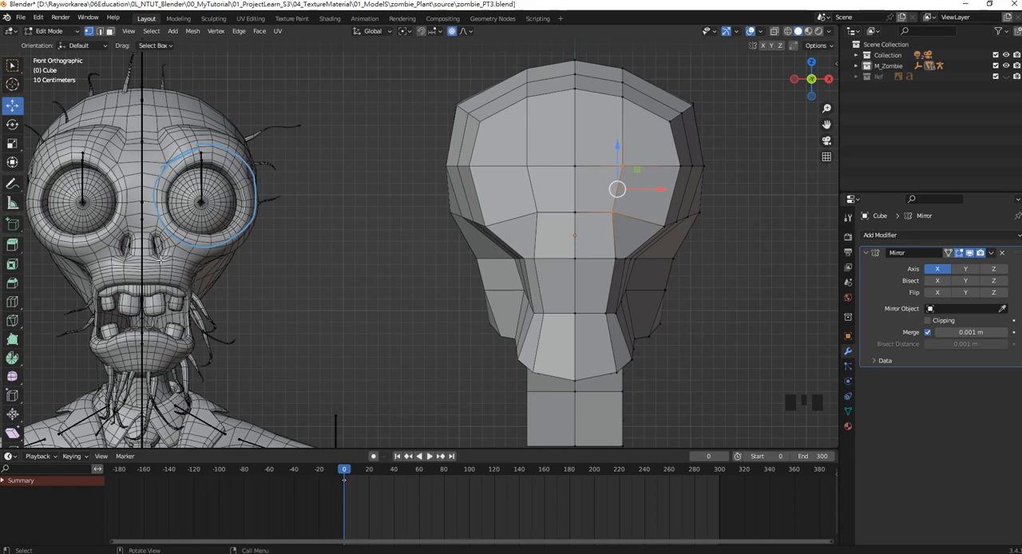
Show the Ref collection, hide its Text object, and examine the edge flow around the eyes on the face reference.
{"action": "left_click", "coordinate": [987, 79]}
{"action": "scroll", "coordinate": [664, 269], "scroll_direction": "down", "scroll_amount": 2}
{"action": "middle_click_drag", "start_coordinate": [664, 269], "coordinate": [379, 269], "text": "shift"}
{"action": "scroll", "coordinate": [566, 260], "scroll_direction": "up", "scroll_amount": 2}
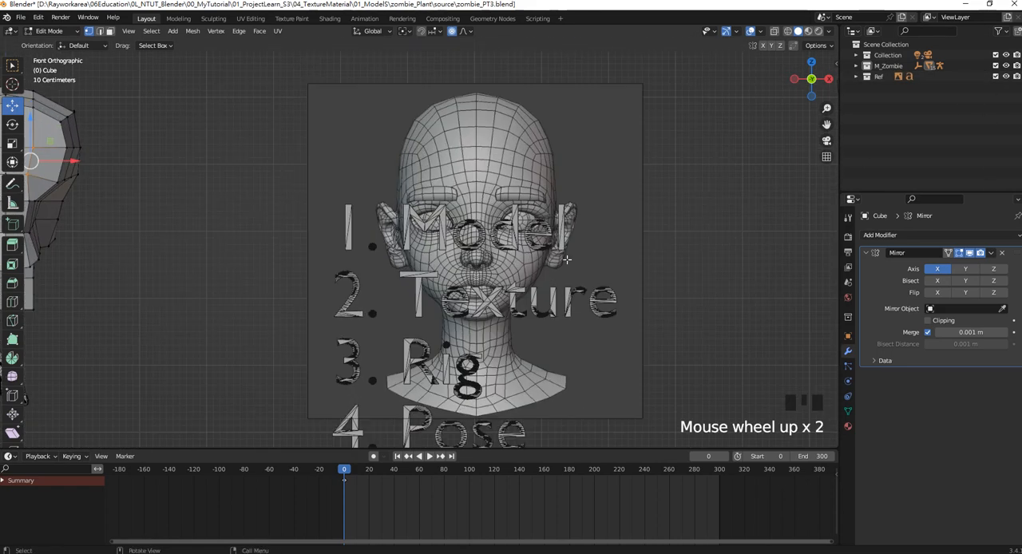
{"action": "scroll", "coordinate": [533, 236], "scroll_direction": "up", "scroll_amount": 4}
{"action": "scroll", "coordinate": [519, 223], "scroll_direction": "down", "scroll_amount": 3}
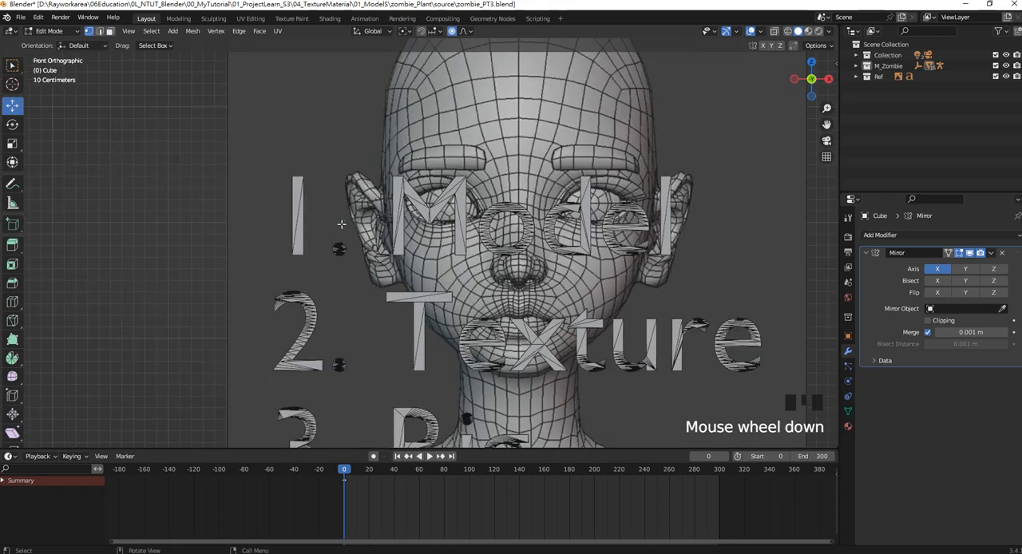
{"action": "left_click", "coordinate": [855, 76]}
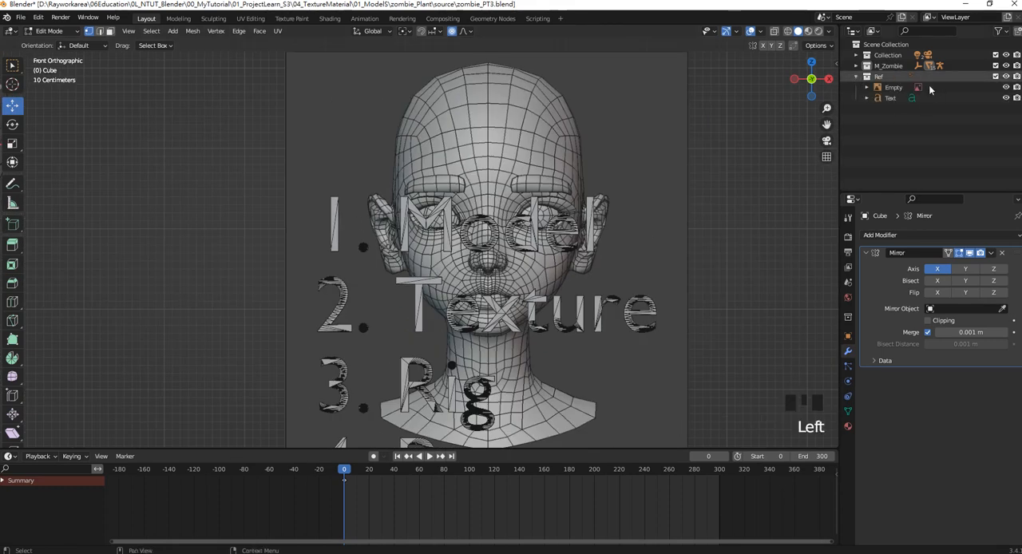
{"action": "left_click", "coordinate": [1005, 97]}
{"action": "scroll", "coordinate": [427, 254], "scroll_direction": "up", "scroll_amount": 2}
{"action": "scroll", "coordinate": [517, 226], "scroll_direction": "up", "scroll_amount": 1}
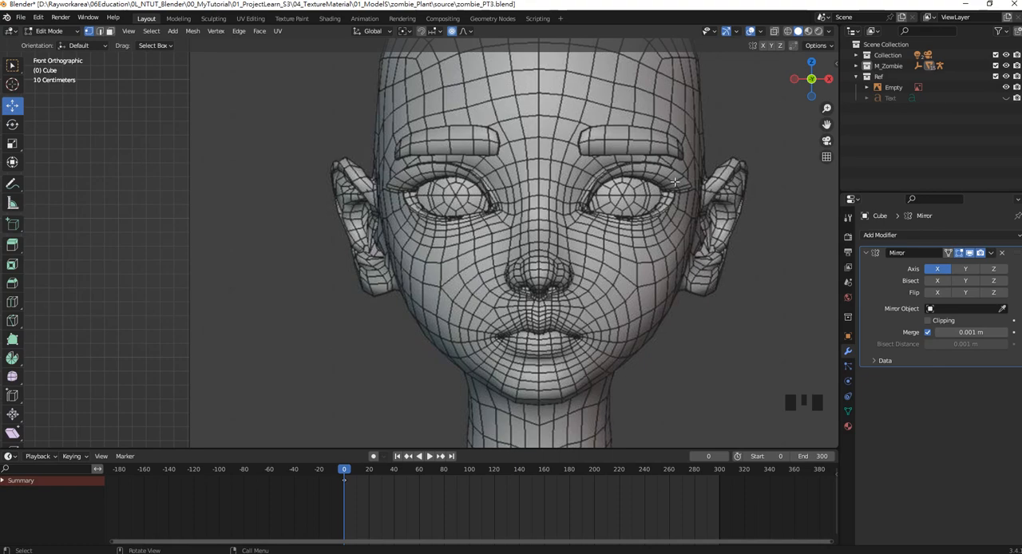
Hide the Ref collection and examine the finished zombie's eye sockets.
{"action": "left_click", "coordinate": [1006, 77]}
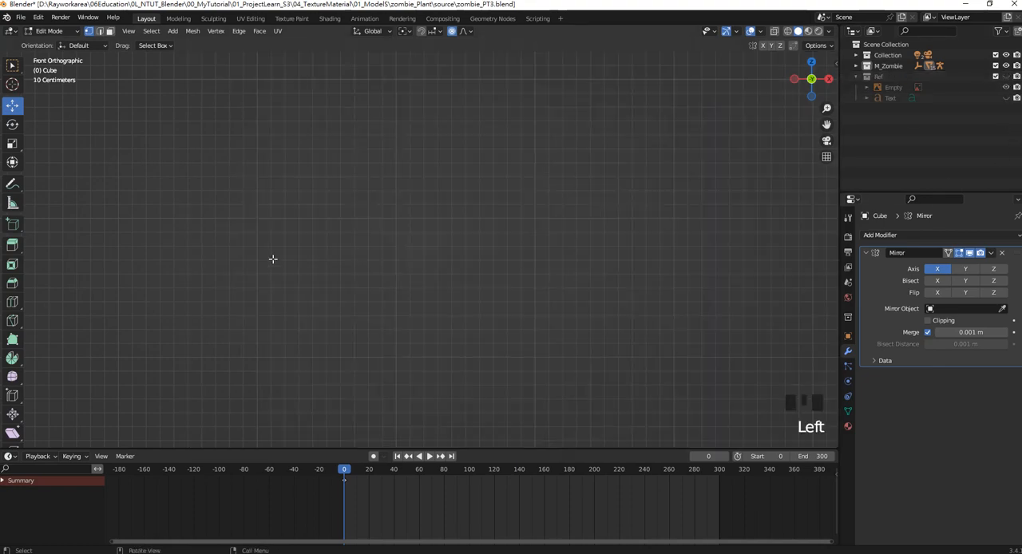
{"action": "scroll", "coordinate": [272, 259], "scroll_direction": "down", "scroll_amount": 7}
{"action": "scroll", "coordinate": [337, 209], "scroll_direction": "up", "scroll_amount": 7}
{"action": "middle_click_drag", "start_coordinate": [383, 272], "coordinate": [403, 233], "text": "shift"}
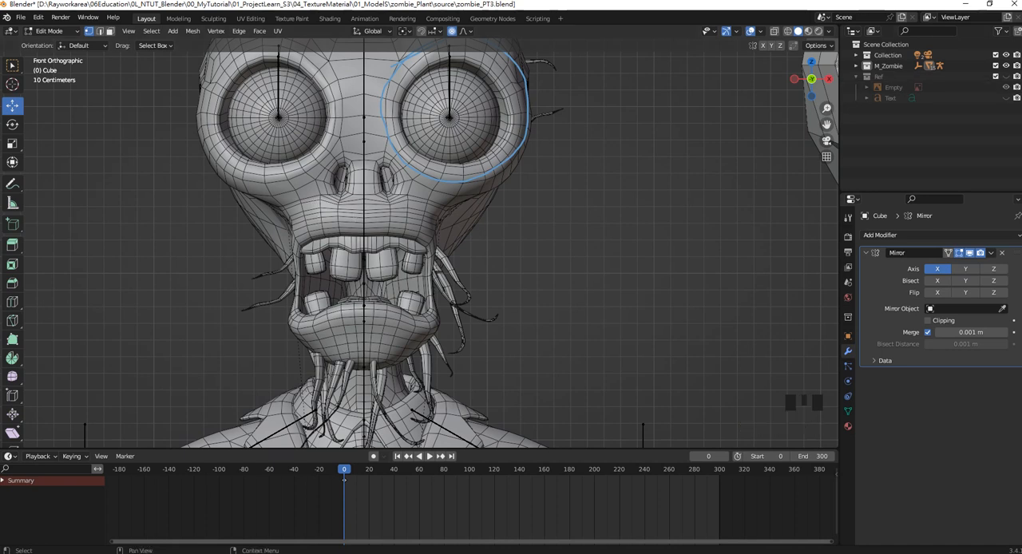
Show the Ref collection again and compare the blocked head with the face reference.
{"action": "left_click", "coordinate": [995, 76]}
{"action": "scroll", "coordinate": [611, 240], "scroll_direction": "down", "scroll_amount": 6}
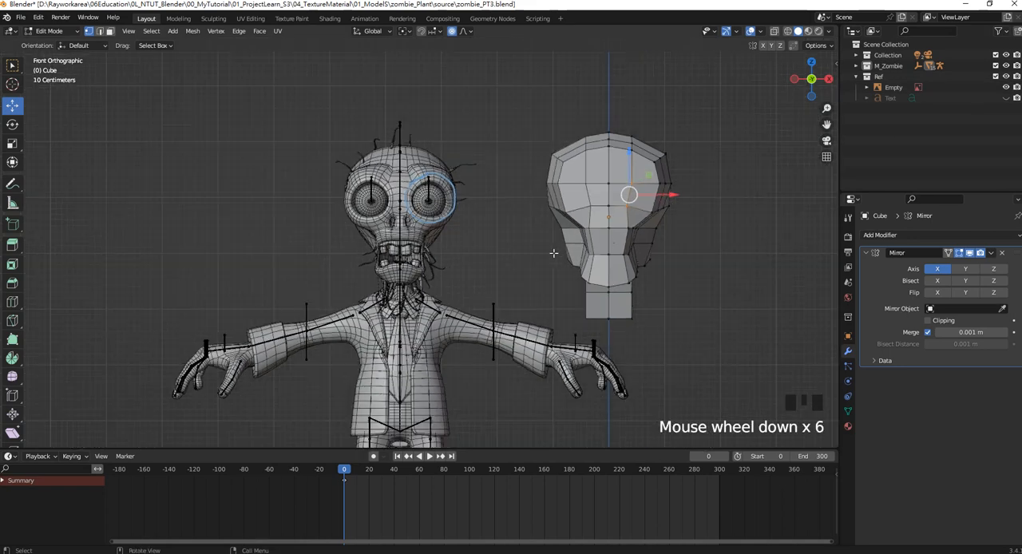
{"action": "middle_click_drag", "start_coordinate": [611, 241], "coordinate": [406, 254], "text": "shift"}
{"action": "middle_click_drag", "start_coordinate": [661, 237], "coordinate": [549, 222], "text": "shift"}
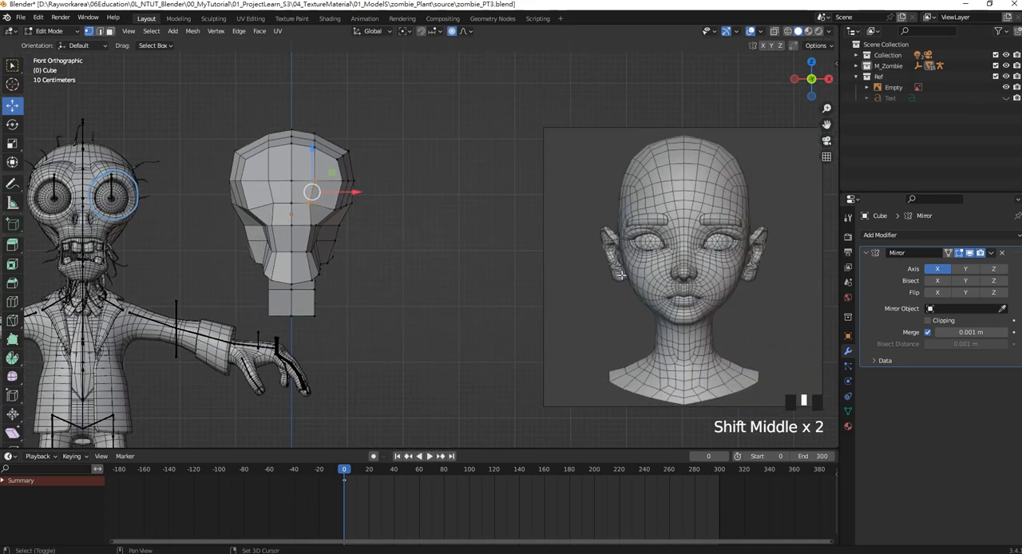
Hide the Ref collection and its Empty image, returning to the blocked head beside the zombie reference.
{"action": "left_click", "coordinate": [1006, 87]}
{"action": "scroll", "coordinate": [320, 208], "scroll_direction": "up", "scroll_amount": 4}
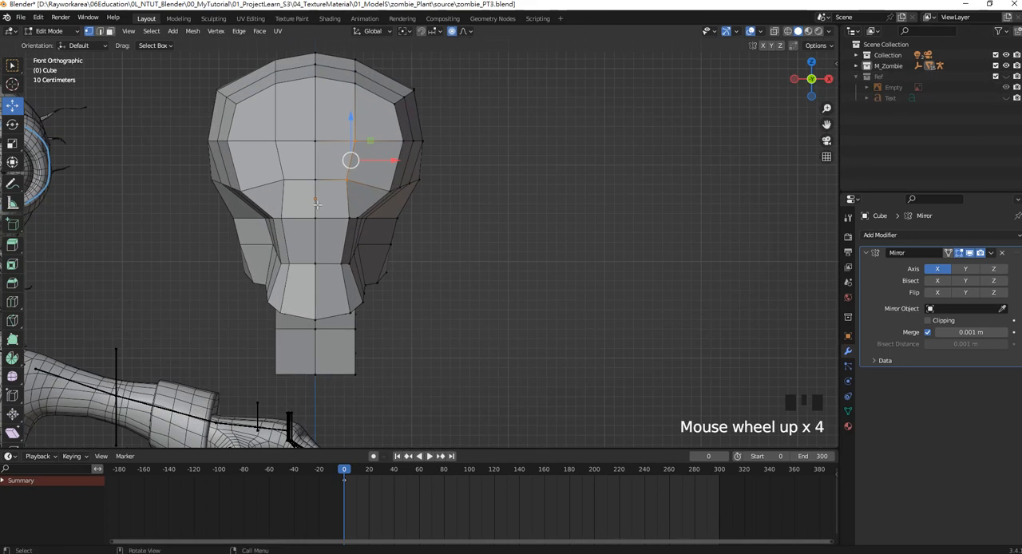
{"action": "middle_click_drag", "start_coordinate": [317, 205], "coordinate": [470, 220], "text": "shift"}
In face select mode, select the face at the eye area, scale it up slightly, and move it toward the centre line.
{"action": "left_click", "coordinate": [109, 30]}
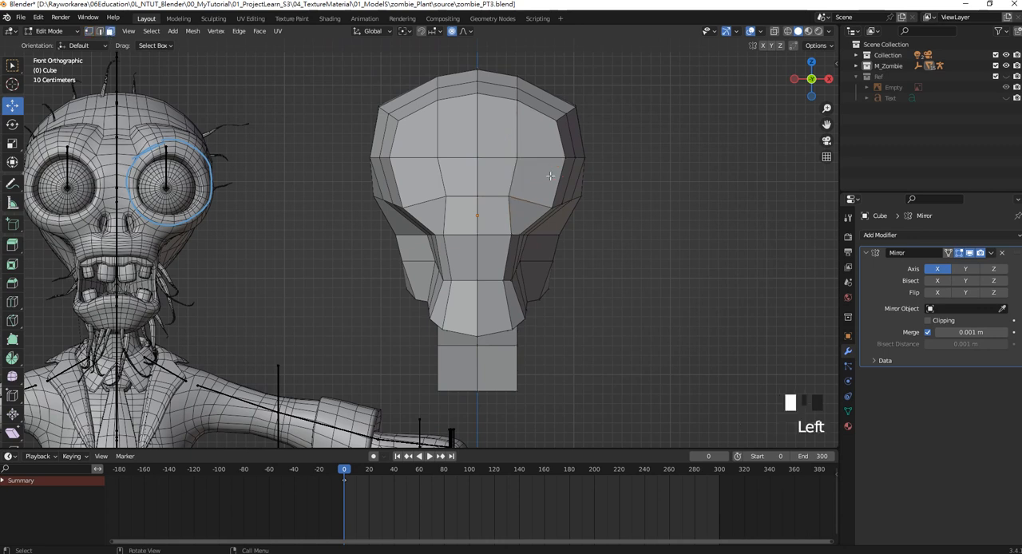
{"action": "left_click", "coordinate": [539, 179]}
{"action": "middle_click_drag", "start_coordinate": [537, 185], "coordinate": [545, 195], "text": "shift"}
{"action": "left_click_drag", "start_coordinate": [544, 195], "coordinate": [540, 197]}
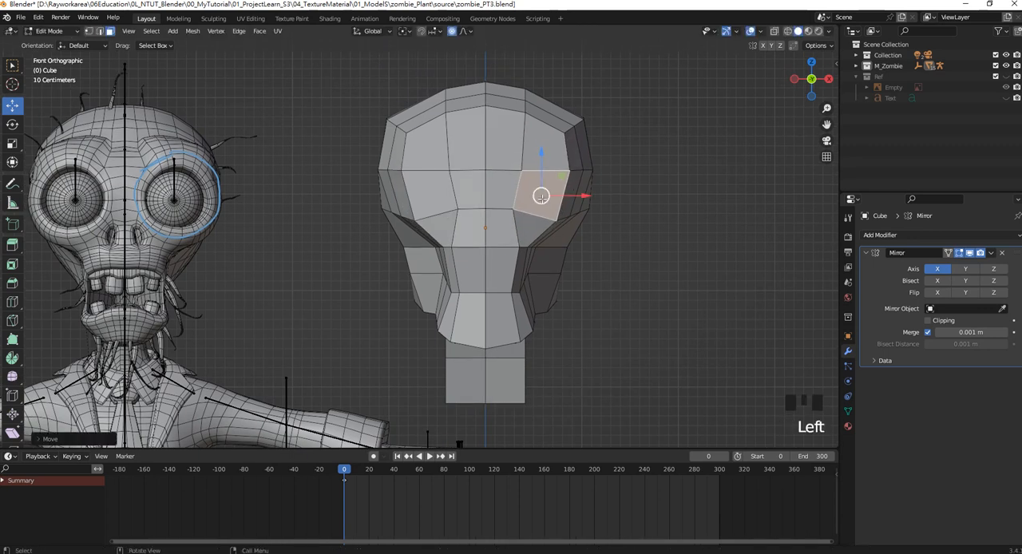
{"action": "middle_click_drag", "start_coordinate": [540, 196], "coordinate": [549, 206], "text": "shift"}
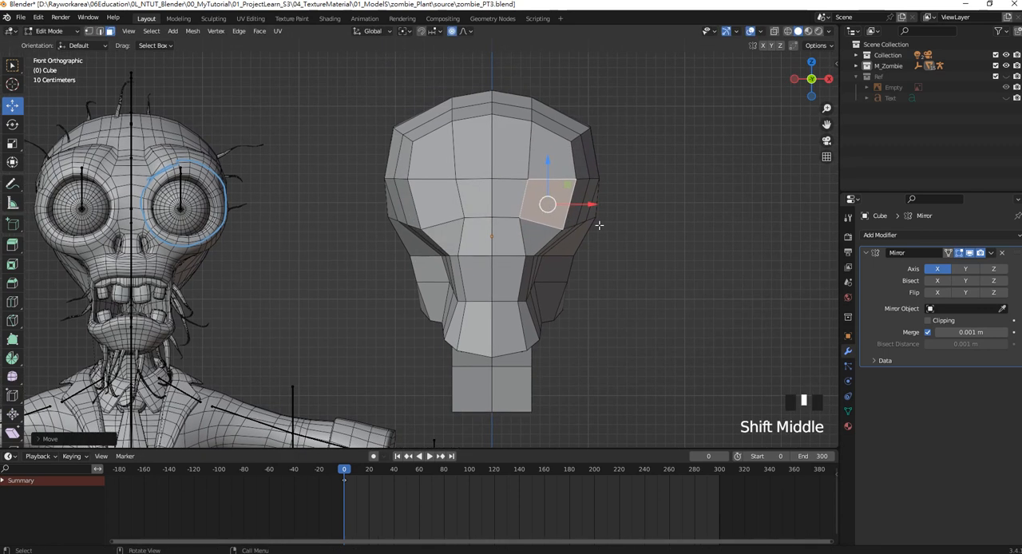
{"action": "key", "text": "s"}
{"action": "left_click", "coordinate": [568, 213]}
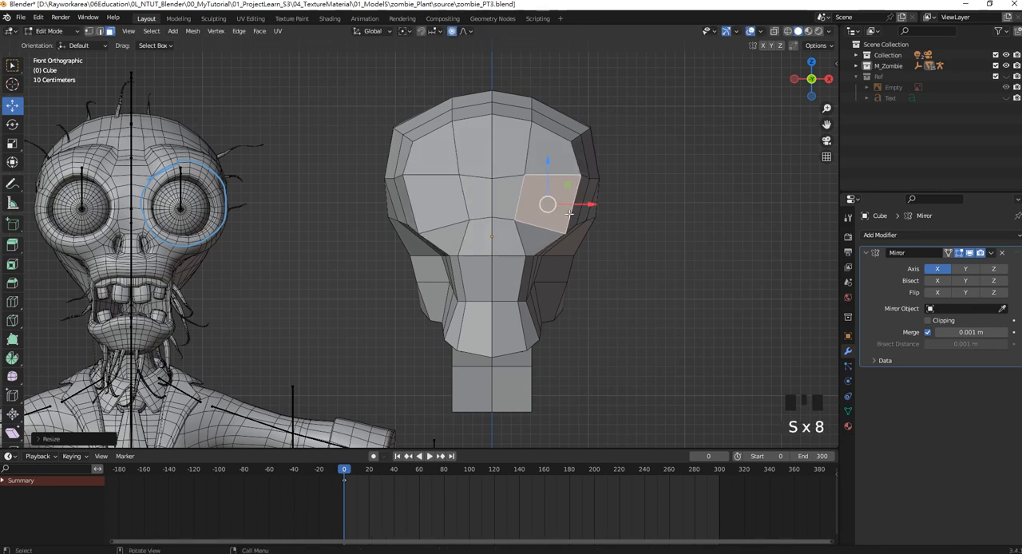
{"action": "left_click_drag", "start_coordinate": [569, 213], "coordinate": [560, 216]}
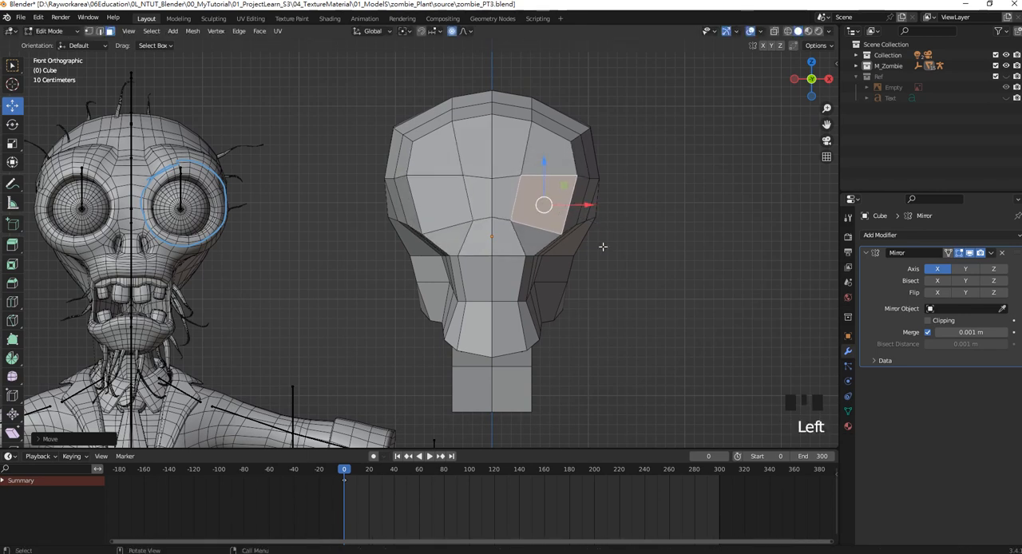
Extrude the eye face twice in place, scaling it inward each time to form two nested rims around the socket.
{"action": "middle_click_drag", "start_coordinate": [603, 247], "coordinate": [598, 260]}
{"action": "key", "text": "e"}
{"action": "key", "text": "s"}
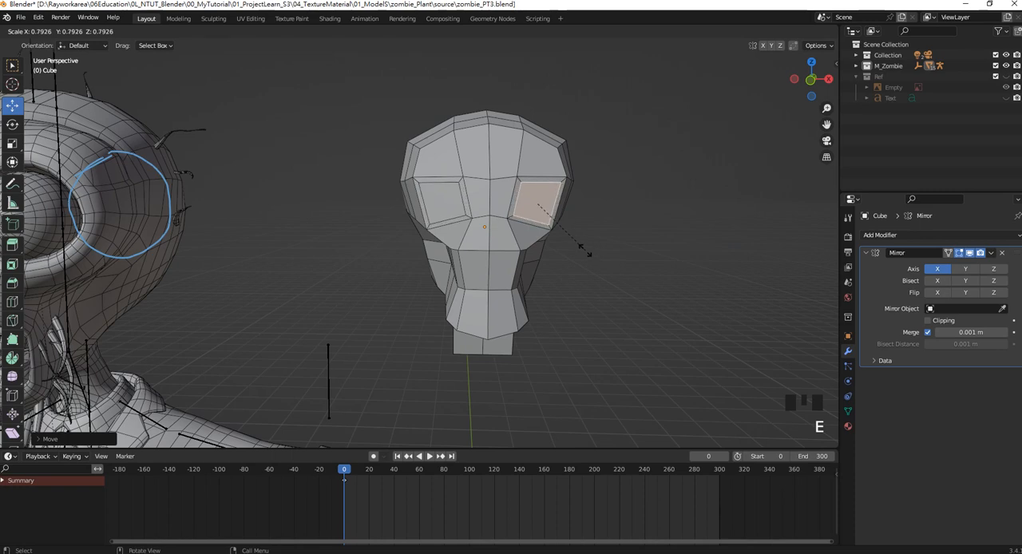
{"action": "left_click", "coordinate": [585, 251]}
{"action": "key", "text": "e"}
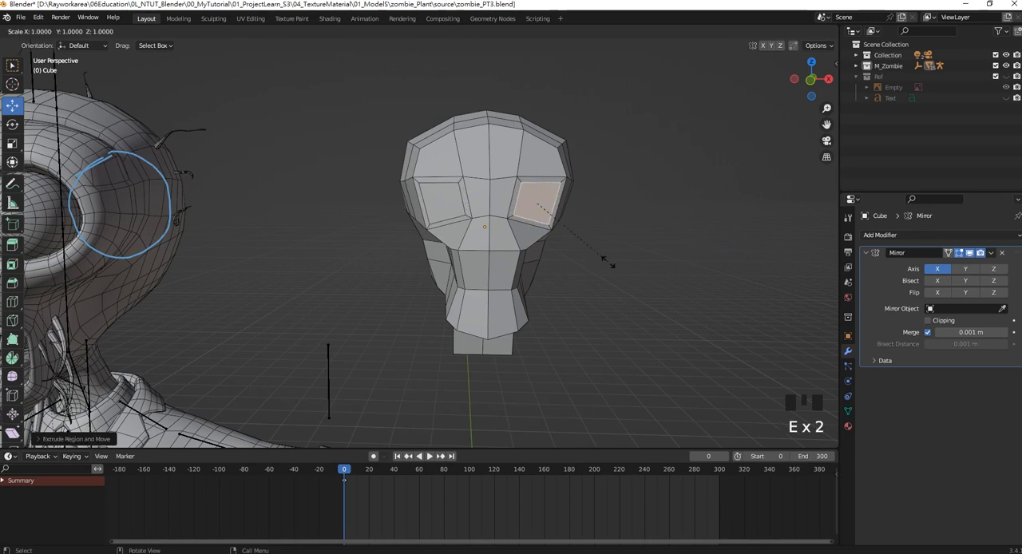
{"action": "key", "text": "s"}
{"action": "left_click", "coordinate": [592, 255]}
Extrude the inner eye face about 0.2 m into the head along the global Y axis.
{"action": "middle_click_drag", "start_coordinate": [593, 254], "coordinate": [602, 250]}
{"action": "key", "text": "e"}
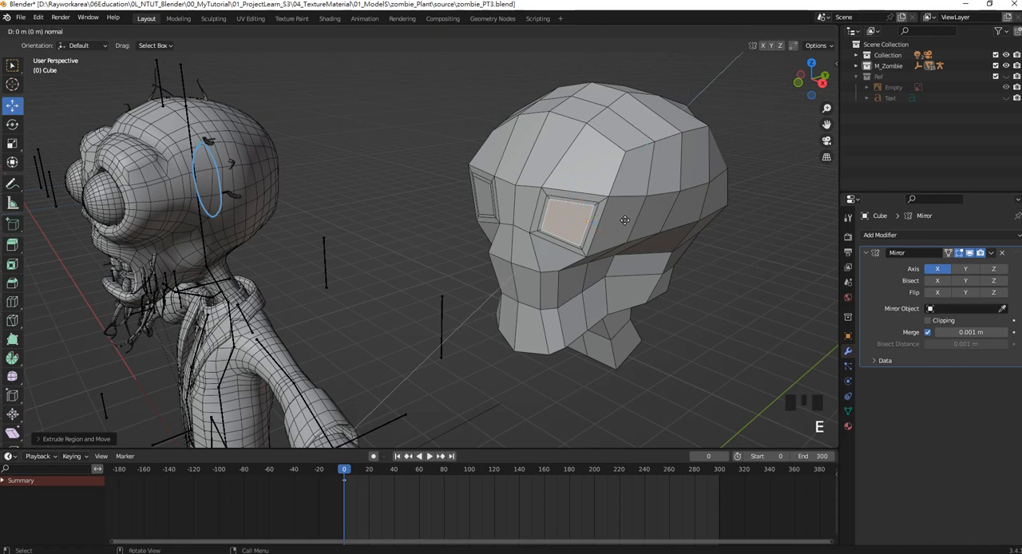
{"action": "key", "text": "y"}
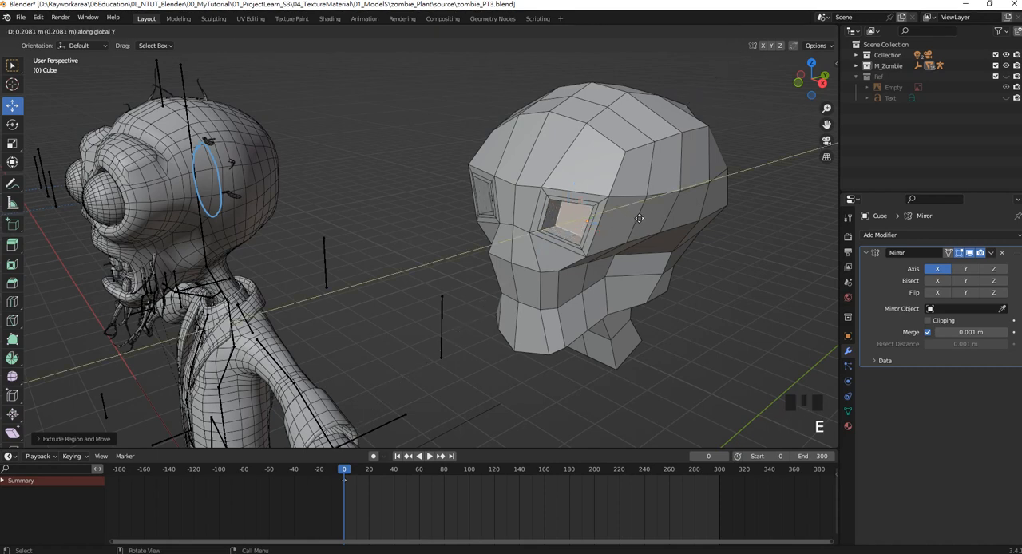
{"action": "left_click", "coordinate": [642, 217]}
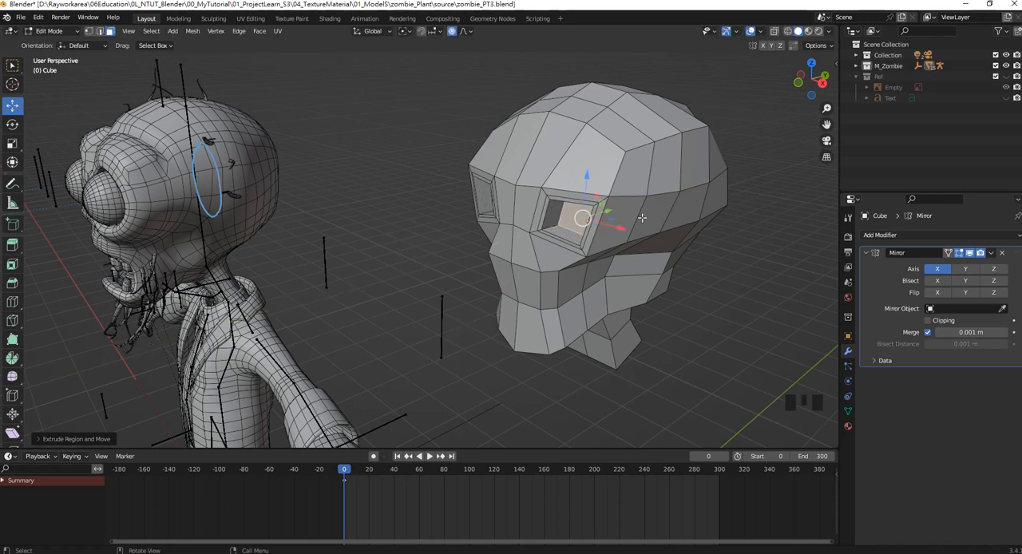
Scale up the socket's back face slightly and extrude it about 0.1 m deeper along the global Y axis.
{"action": "key", "text": "s"}
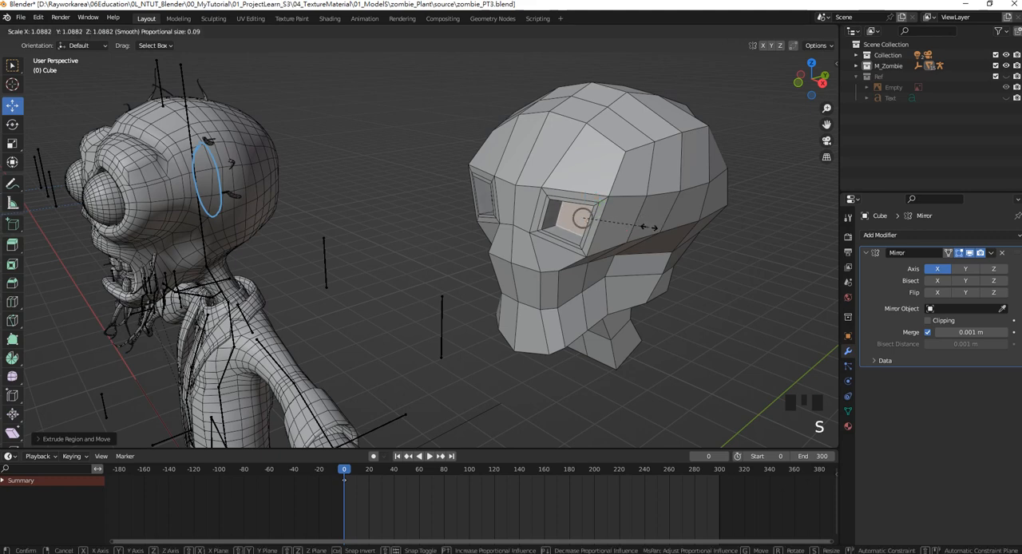
{"action": "left_click", "coordinate": [653, 232]}
{"action": "key", "text": "e"}
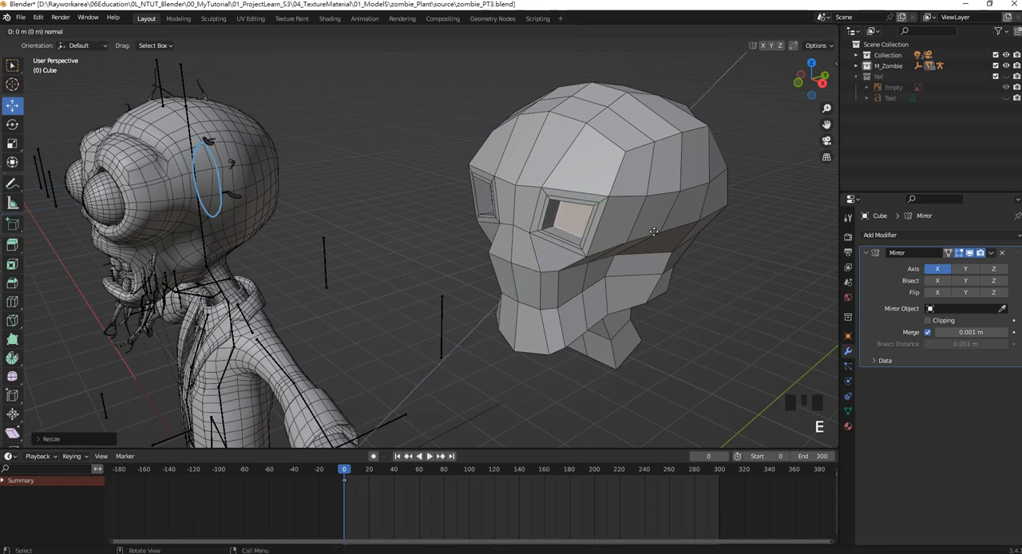
{"action": "key", "text": "y"}
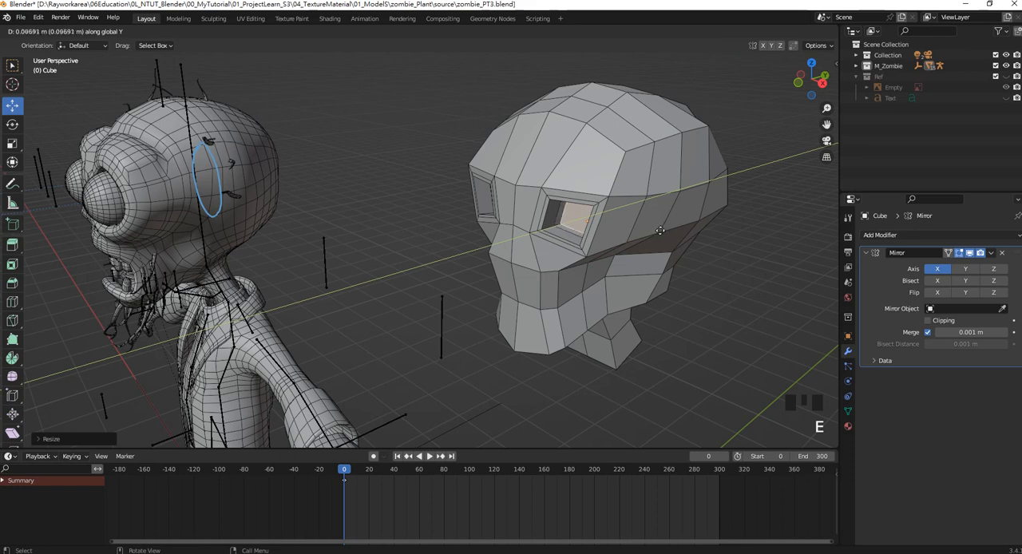
{"action": "left_click", "coordinate": [660, 231]}
From the front view, add a vertical loop cut running from the forehead through the middle of the eye socket to the jaw.
{"action": "key", "text": "KP_1"}
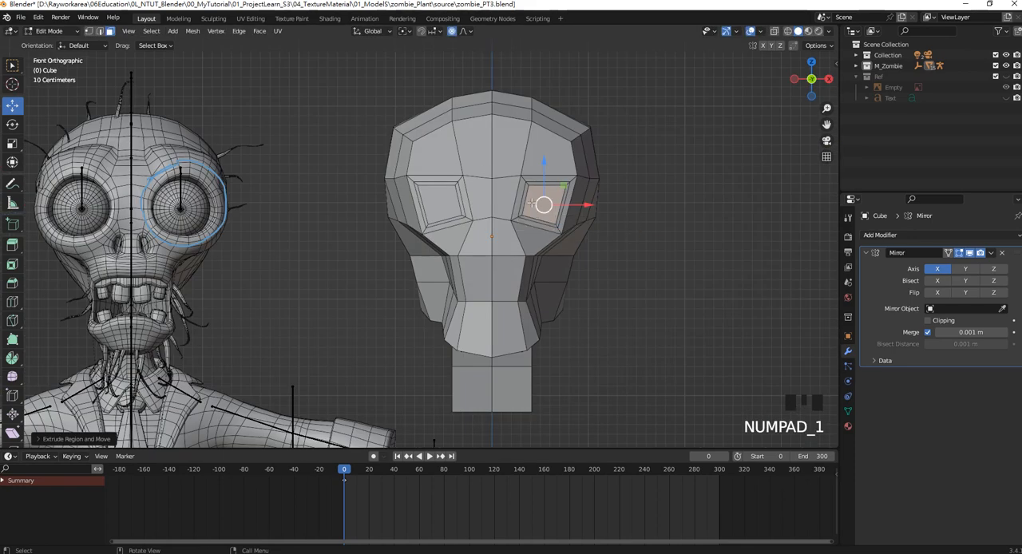
{"action": "scroll", "coordinate": [539, 200], "scroll_direction": "up", "scroll_amount": 2}
{"action": "middle_click_drag", "start_coordinate": [563, 190], "coordinate": [583, 202], "text": "shift"}
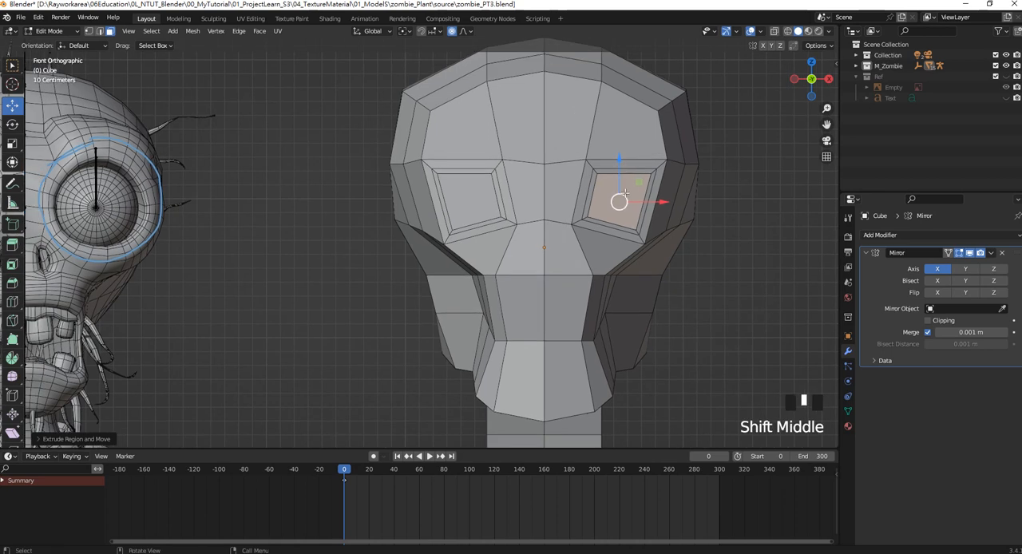
{"action": "middle_click_drag", "start_coordinate": [634, 126], "coordinate": [643, 134], "text": "shift"}
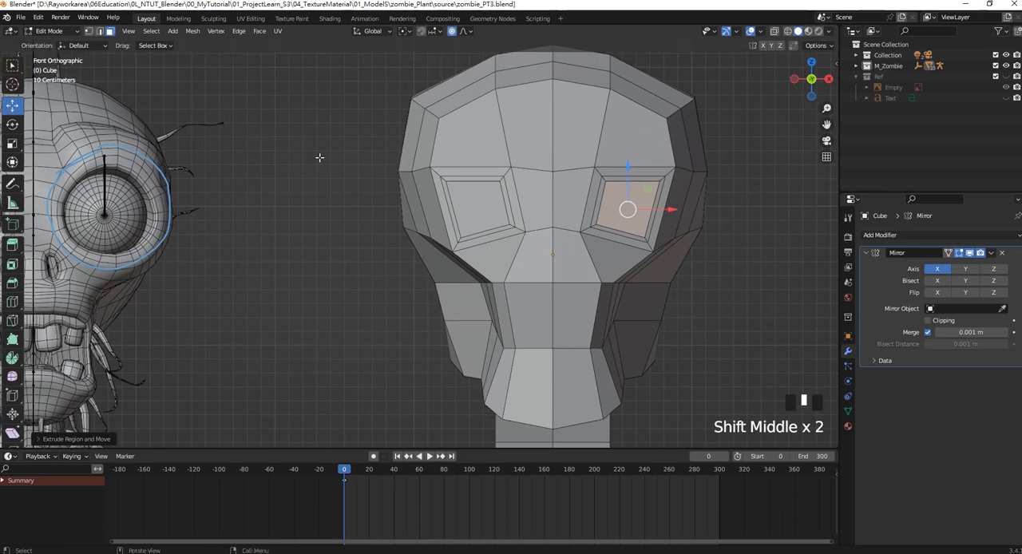
{"action": "key", "text": "ctrl+r"}
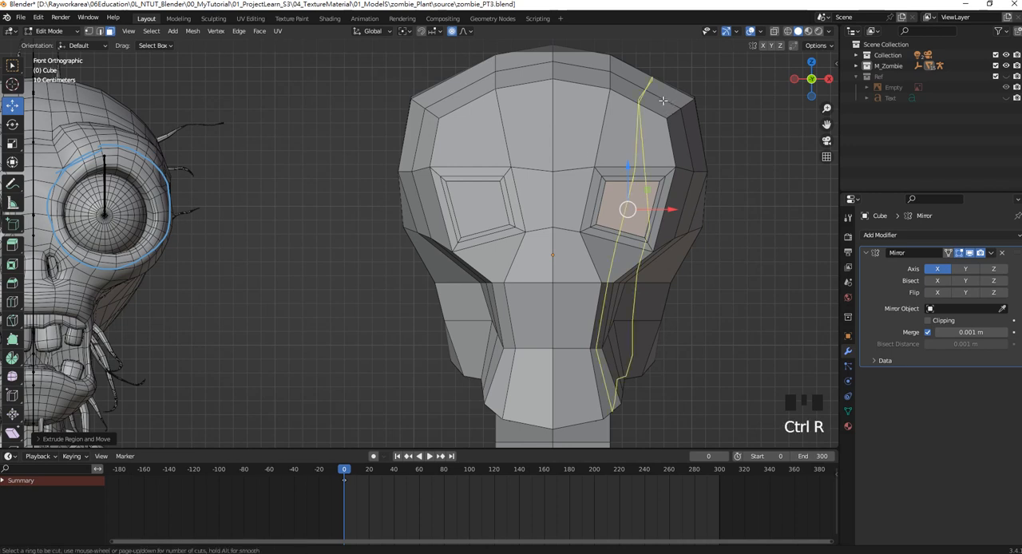
{"action": "left_click", "coordinate": [635, 180]}
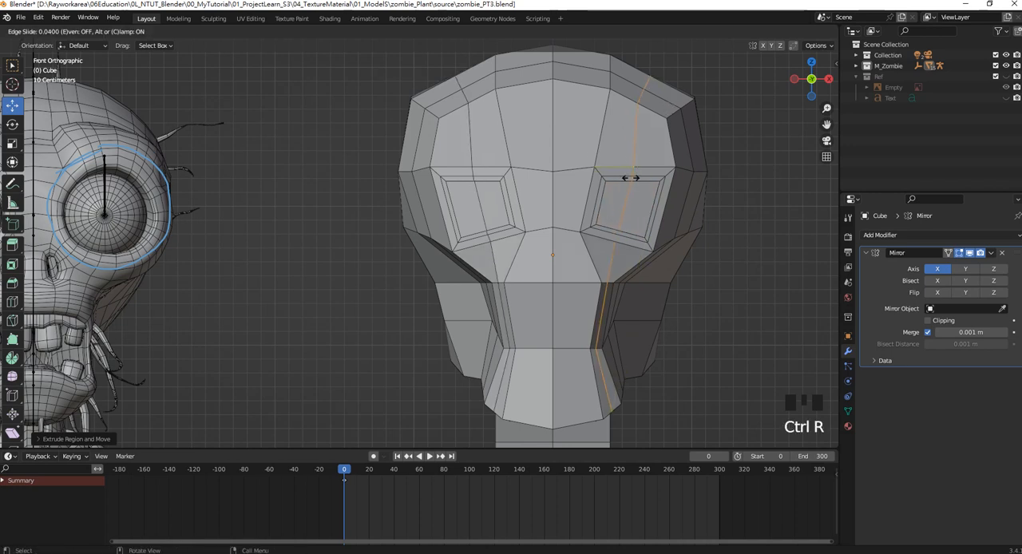
{"action": "left_click", "coordinate": [636, 178]}
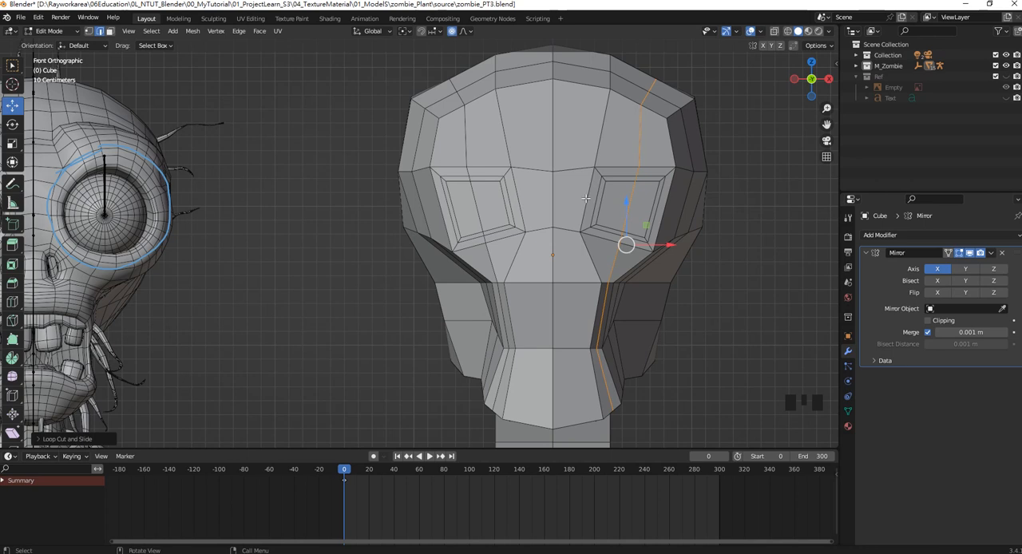
Add a horizontal loop cut across the head through the middle of the eye sockets.
{"action": "key", "text": "ctrl+r"}
{"action": "left_click", "coordinate": [587, 199]}
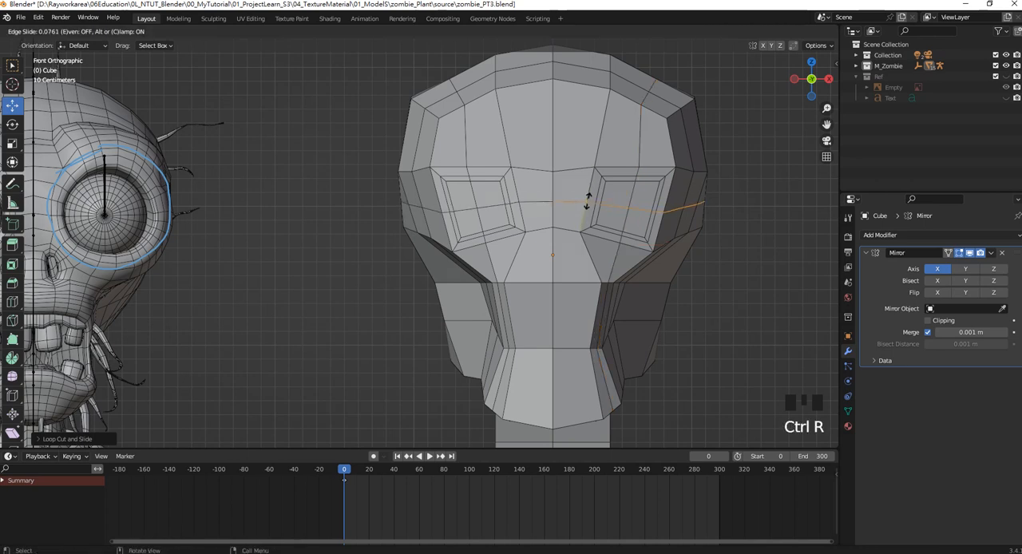
{"action": "left_click", "coordinate": [543, 196]}
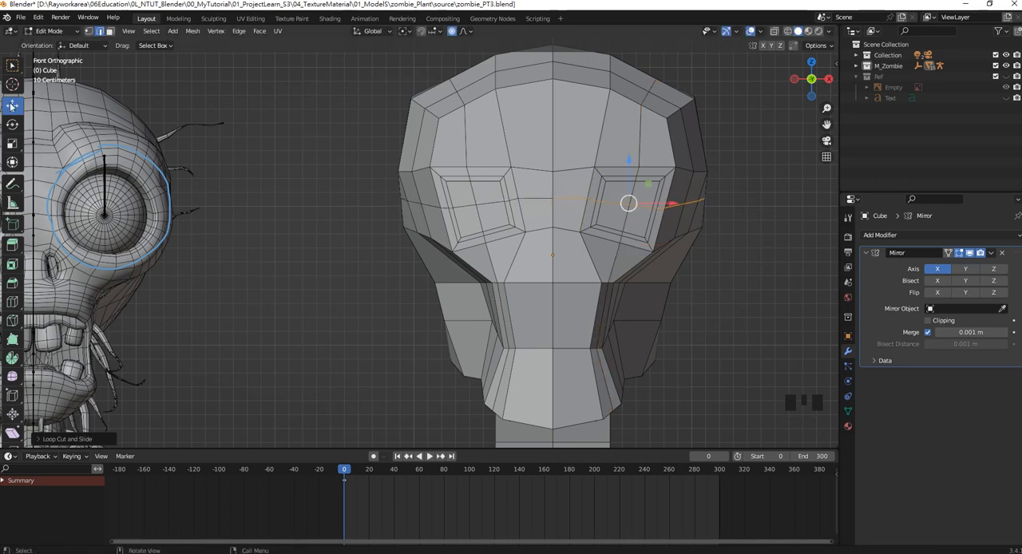
In vertex select mode, move the socket's inner rim vertices toward the nose and raise the middle vertices of its upper rim.
{"action": "left_click", "coordinate": [11, 105]}
{"action": "left_click", "coordinate": [87, 32]}
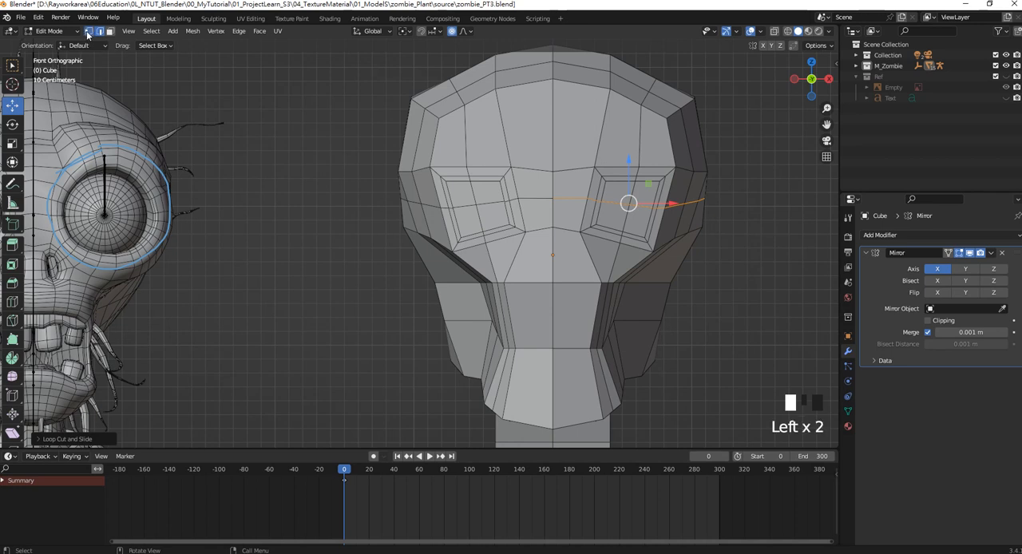
{"action": "left_click", "coordinate": [627, 201]}
{"action": "left_click", "coordinate": [598, 172]}
{"action": "left_click_drag", "start_coordinate": [598, 171], "coordinate": [585, 165]}
{"action": "left_click", "coordinate": [589, 201]}
{"action": "left_click_drag", "start_coordinate": [593, 201], "coordinate": [604, 230]}
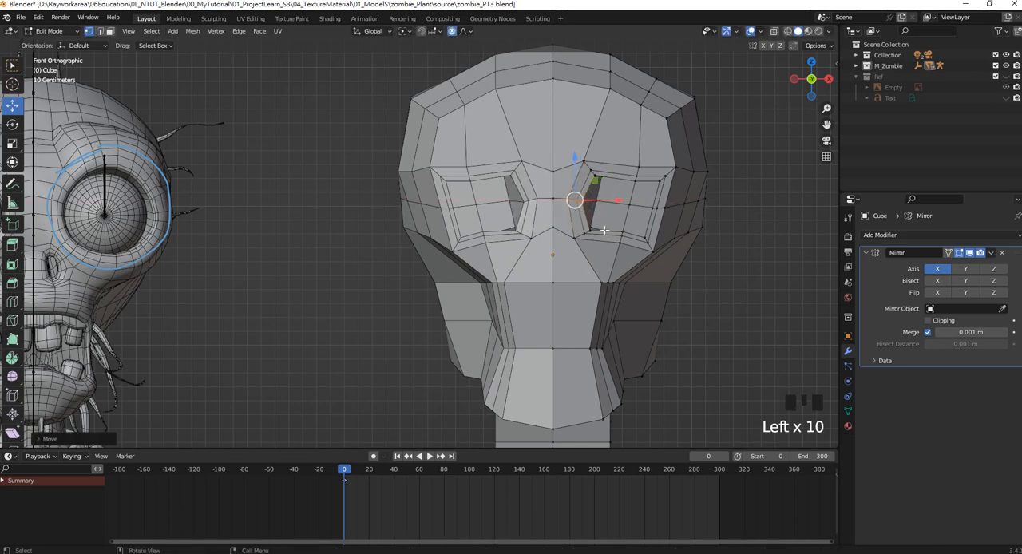
{"action": "left_click", "coordinate": [638, 169]}
{"action": "left_click_drag", "start_coordinate": [637, 153], "coordinate": [631, 143]}
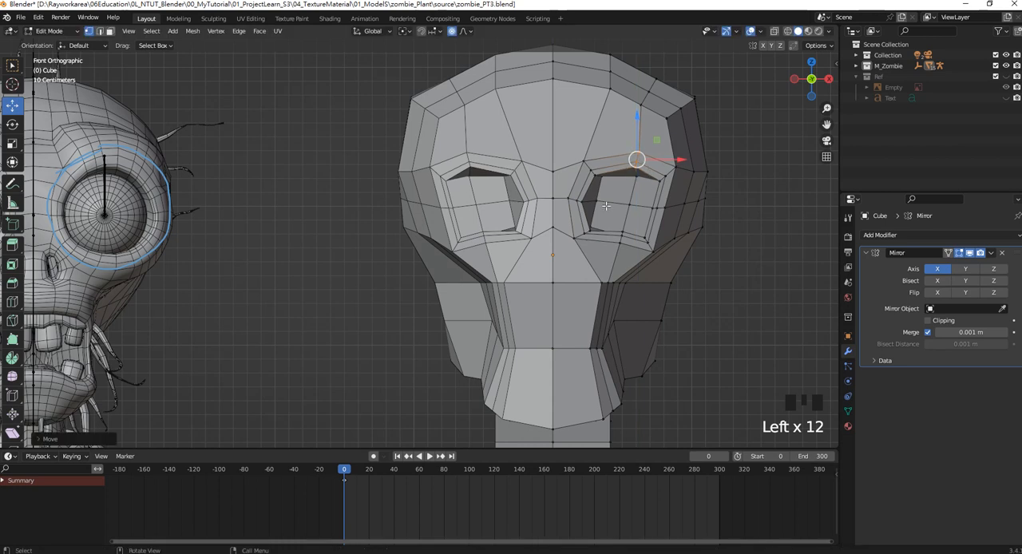
Lower the middle vertices of the eye socket's lower rim and move its outer middle vertices away from the nose.
{"action": "left_click", "coordinate": [597, 200]}
{"action": "left_click_drag", "start_coordinate": [620, 200], "coordinate": [619, 250]}
{"action": "left_click", "coordinate": [592, 227]}
{"action": "left_click", "coordinate": [653, 208]}
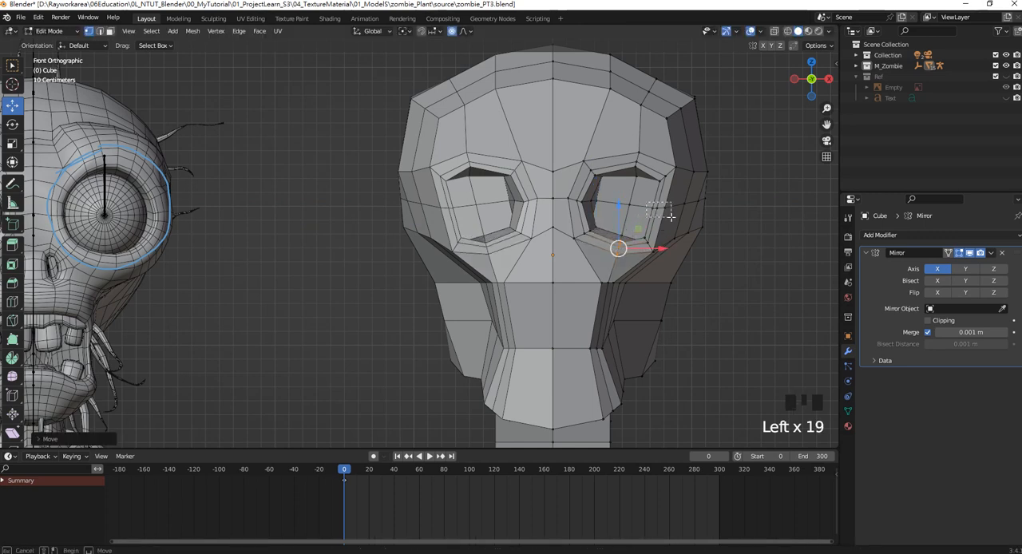
{"action": "left_click_drag", "start_coordinate": [680, 208], "coordinate": [696, 214]}
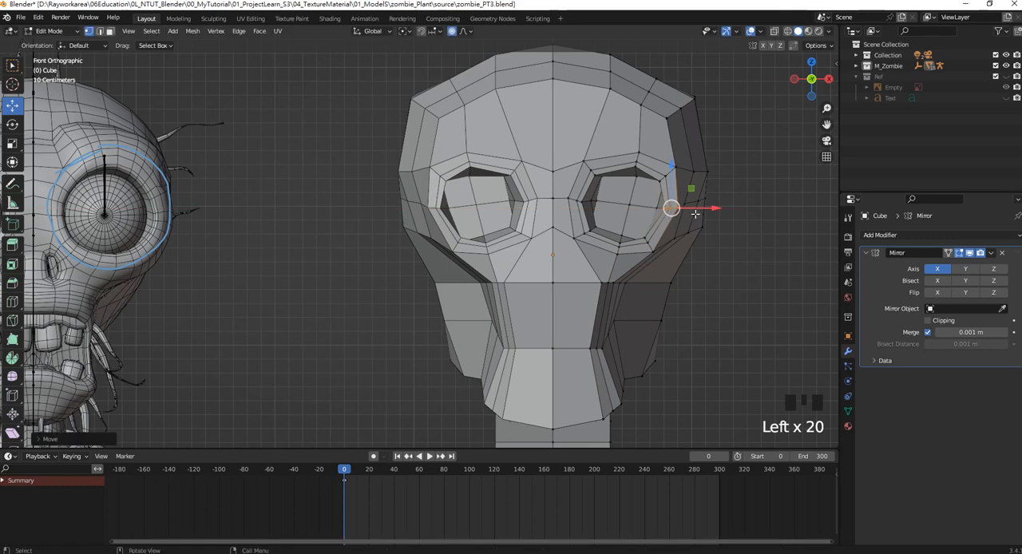
Move the upper nose-side vertex of the socket's back face slightly down and outward along X.
{"action": "left_click", "coordinate": [607, 179]}
{"action": "middle_click_drag", "start_coordinate": [607, 179], "coordinate": [485, 203]}
{"action": "scroll", "coordinate": [568, 187], "scroll_direction": "up", "scroll_amount": 2}
{"action": "scroll", "coordinate": [568, 187], "scroll_direction": "up", "scroll_amount": 1}
{"action": "left_click", "coordinate": [439, 194]}
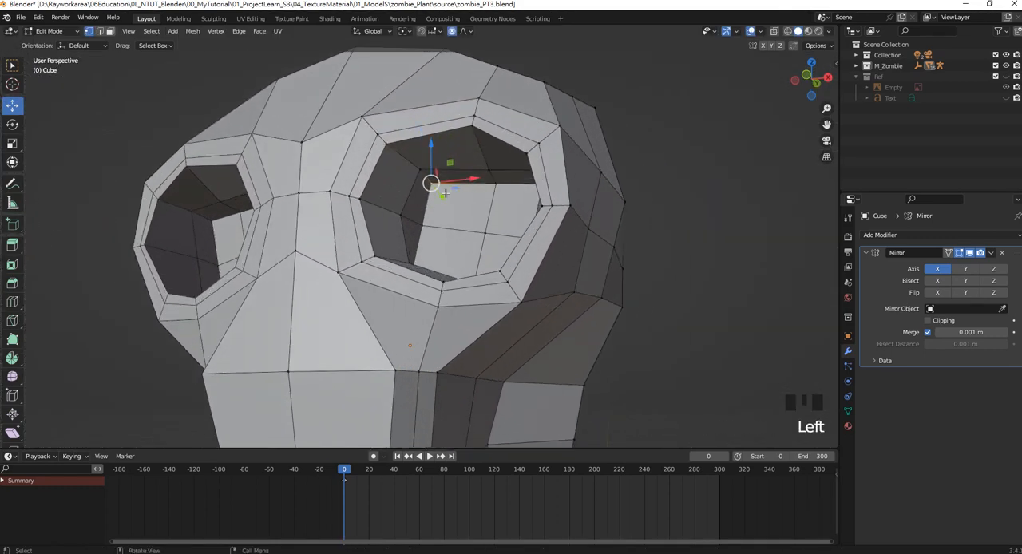
{"action": "left_click_drag", "start_coordinate": [439, 193], "coordinate": [439, 192]}
{"action": "key", "text": "ctrl+z"}
{"action": "left_click_drag", "start_coordinate": [433, 152], "coordinate": [433, 159]}
{"action": "left_click_drag", "start_coordinate": [473, 187], "coordinate": [482, 186]}
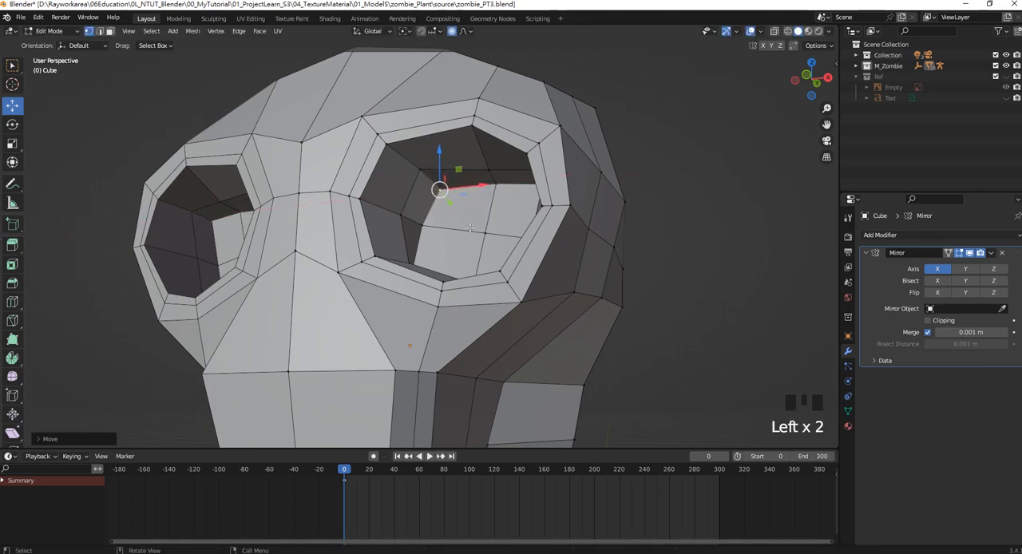
Move the lower nose-side vertex of the socket's back face outward to round the inner corner.
{"action": "middle_click_drag", "start_coordinate": [470, 228], "coordinate": [474, 257]}
{"action": "left_click", "coordinate": [405, 214]}
{"action": "left_click_drag", "start_coordinate": [427, 214], "coordinate": [442, 211]}
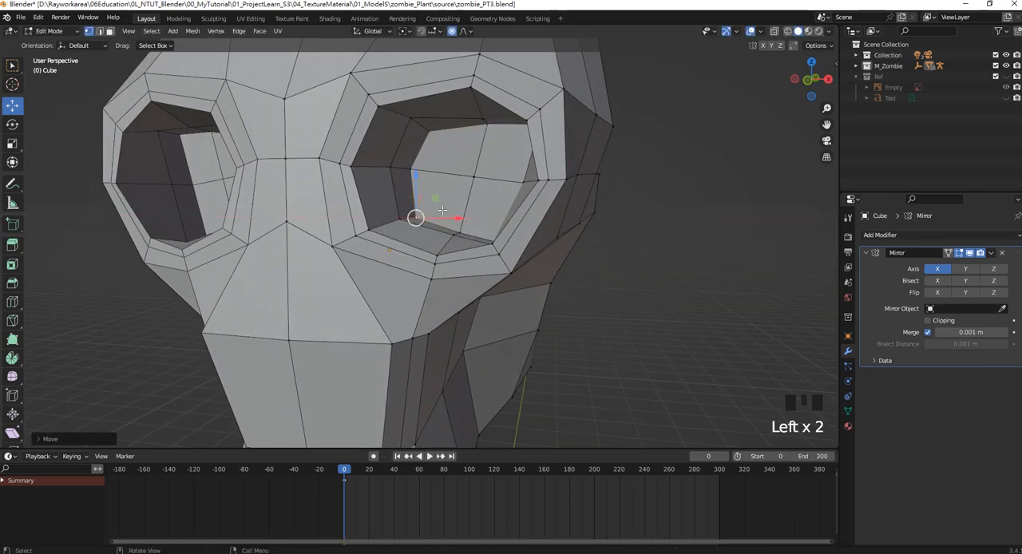
{"action": "middle_click_drag", "start_coordinate": [443, 210], "coordinate": [500, 231]}
{"action": "left_click", "coordinate": [438, 211]}
{"action": "left_click", "coordinate": [479, 221]}
{"action": "left_click_drag", "start_coordinate": [425, 165], "coordinate": [419, 183]}
From the front view, move the outer middle vertices of the socket's back face outward along X.
{"action": "left_click", "coordinate": [451, 137]}
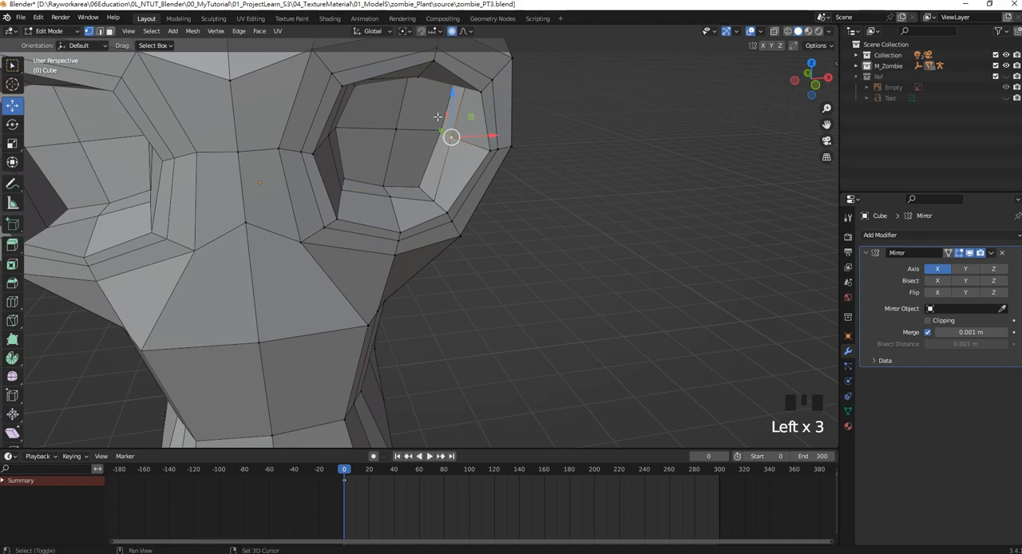
{"action": "left_click", "coordinate": [436, 119], "text": "shift"}
{"action": "key", "text": "KP_3"}
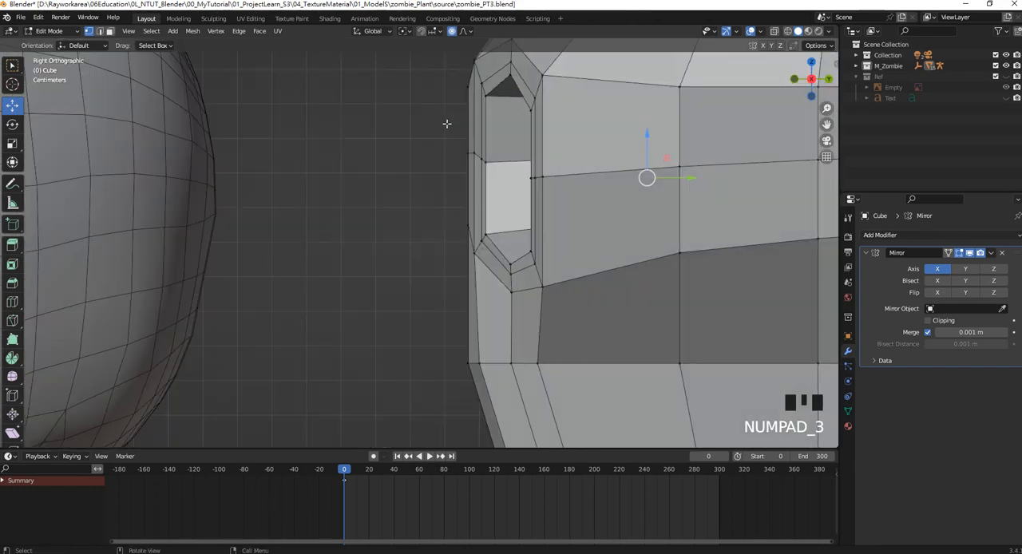
{"action": "key", "text": "KP_1"}
{"action": "scroll", "coordinate": [513, 187], "scroll_direction": "down", "scroll_amount": 1}
{"action": "left_click_drag", "start_coordinate": [517, 189], "coordinate": [557, 190]}
{"action": "left_click", "coordinate": [522, 190]}
{"action": "scroll", "coordinate": [527, 200], "scroll_direction": "up", "scroll_amount": 2}
{"action": "middle_click_drag", "start_coordinate": [359, 194], "coordinate": [468, 200], "text": "shift"}
{"action": "scroll", "coordinate": [468, 199], "scroll_direction": "down", "scroll_amount": 5}
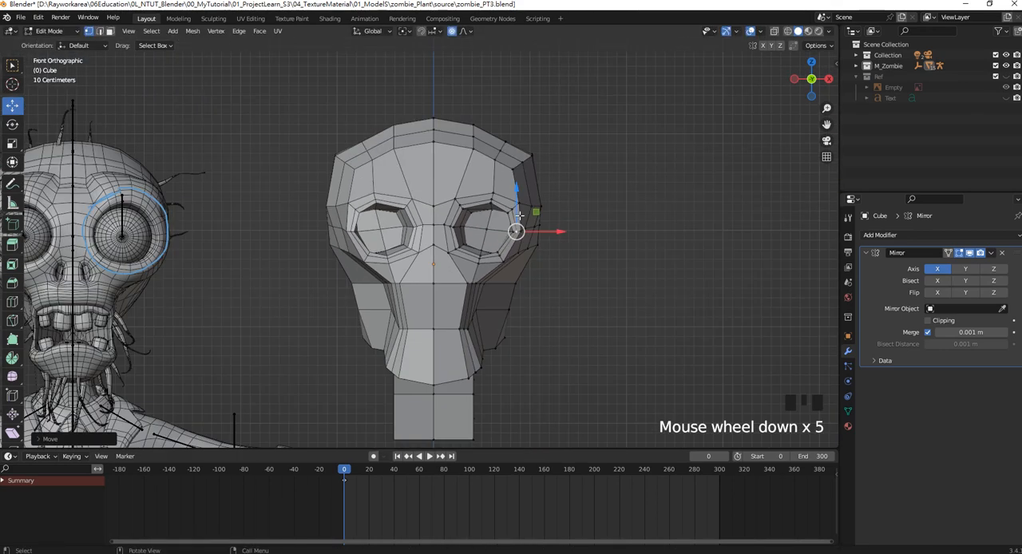
Reposition the upper and lower vertices of the socket's back face from the front to round its outline.
{"action": "scroll", "coordinate": [452, 220], "scroll_direction": "up", "scroll_amount": 5}
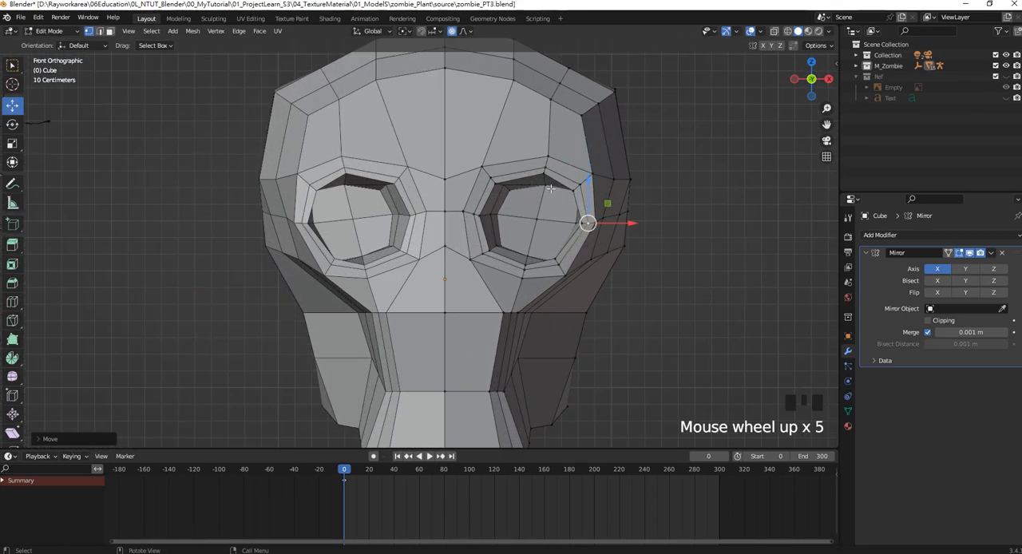
{"action": "left_click", "coordinate": [545, 184]}
{"action": "left_click_drag", "start_coordinate": [547, 165], "coordinate": [544, 174]}
{"action": "middle_click_drag", "start_coordinate": [543, 173], "coordinate": [518, 178], "text": "shift"}
{"action": "left_click_drag", "start_coordinate": [529, 163], "coordinate": [521, 191]}
{"action": "key", "text": "ctrl+z"}
{"action": "mouse_move", "coordinate": [489, 251]}
{"action": "left_mouse_down"}
{"action": "mouse_move", "coordinate": [446, 231]}
{"action": "mouse_move", "coordinate": [483, 241]}
{"action": "left_mouse_up"}
{"action": "mouse_move", "coordinate": [527, 316]}
{"action": "left_mouse_down"}
{"action": "mouse_move", "coordinate": [489, 273]}
{"action": "mouse_move", "coordinate": [527, 297]}
{"action": "left_mouse_up"}
Switch to face select mode, save the file, and activate the Select Box tool.
{"action": "left_click_drag", "start_coordinate": [559, 244], "coordinate": [602, 252]}
{"action": "middle_click_drag", "start_coordinate": [601, 252], "coordinate": [511, 223]}
{"action": "scroll", "coordinate": [511, 224], "scroll_direction": "down", "scroll_amount": 4}
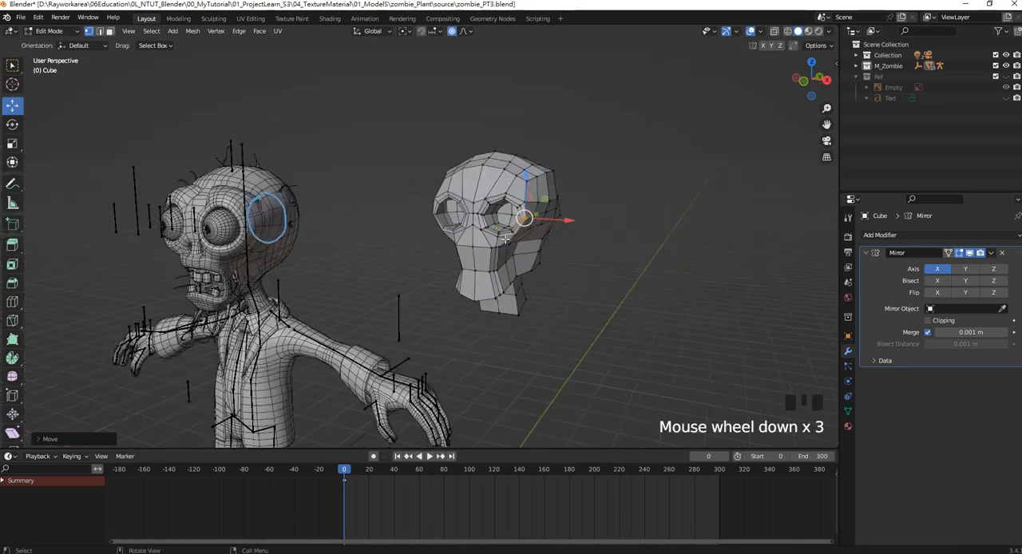
{"action": "key", "text": "KP_1"}
{"action": "scroll", "coordinate": [493, 262], "scroll_direction": "up", "scroll_amount": 4}
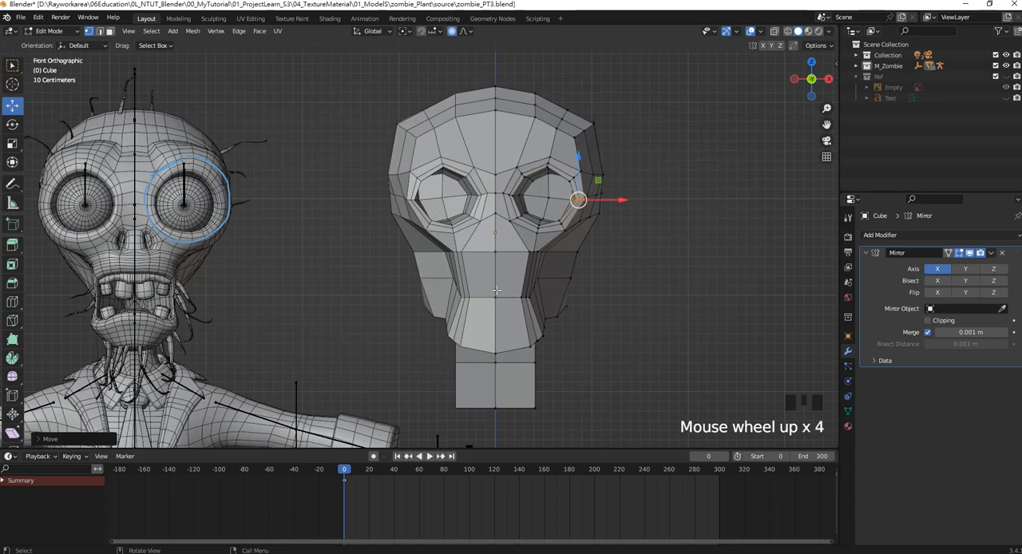
{"action": "middle_click_drag", "start_coordinate": [493, 301], "coordinate": [506, 263], "text": "shift"}
{"action": "scroll", "coordinate": [512, 259], "scroll_direction": "up", "scroll_amount": 1}
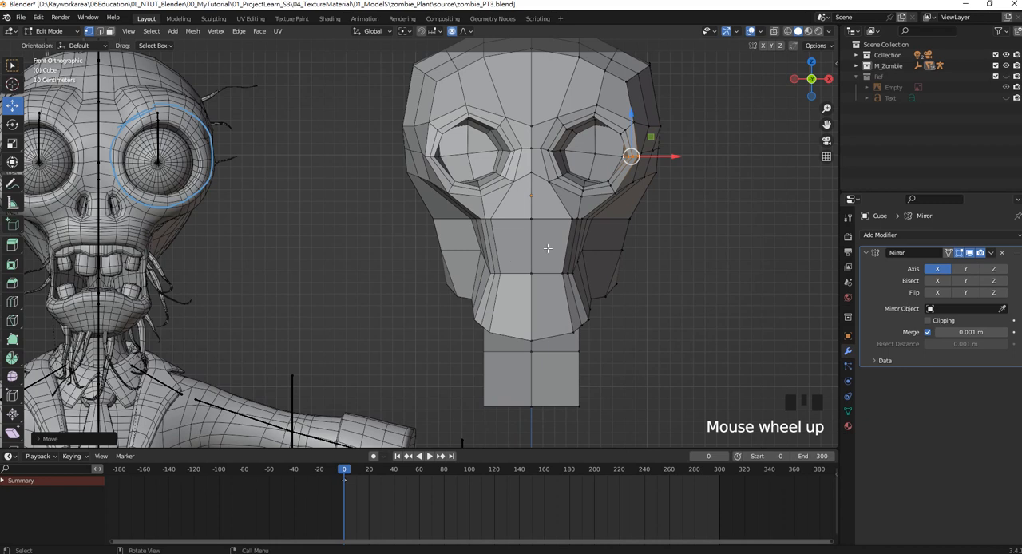
{"action": "left_click", "coordinate": [110, 32]}
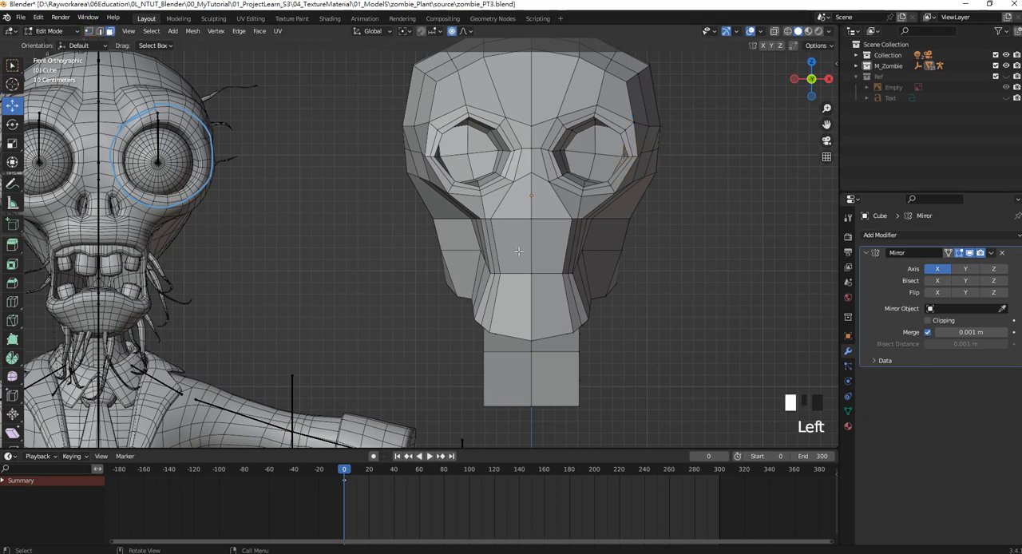
{"action": "left_click", "coordinate": [513, 285]}
{"action": "scroll", "coordinate": [550, 246], "scroll_direction": "down", "scroll_amount": 5}
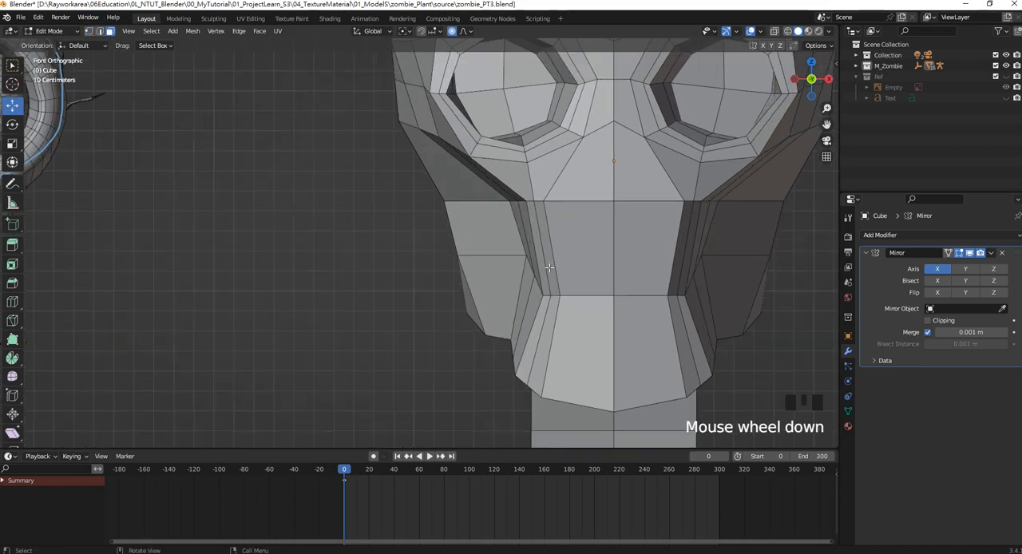
{"action": "key", "text": "ctrl+s"}
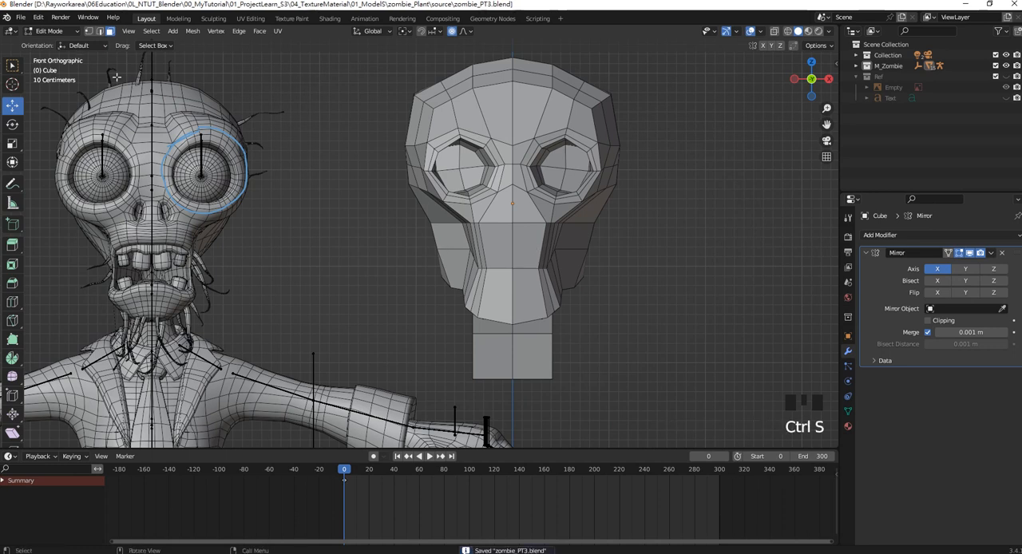
{"action": "left_click", "coordinate": [12, 65]}
{"action": "left_click", "coordinate": [530, 240]}
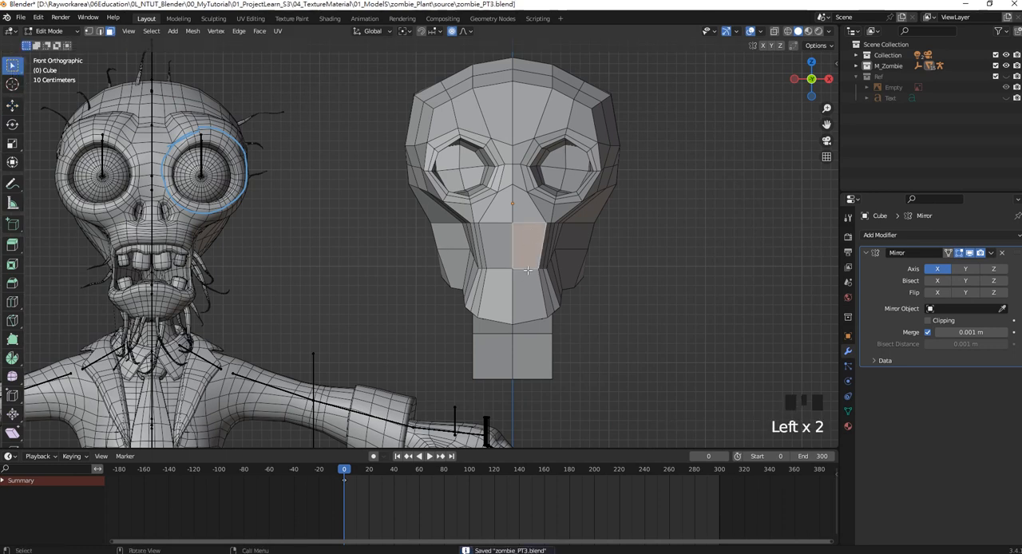
{"action": "left_click", "coordinate": [523, 285], "text": "shift"}
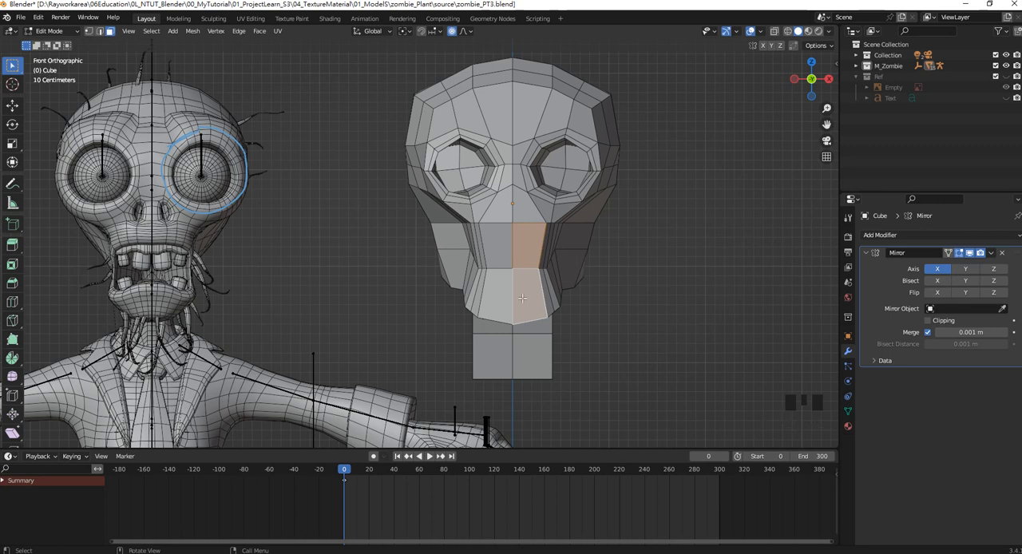
{"action": "scroll", "coordinate": [522, 298], "scroll_direction": "up", "scroll_amount": 1}
{"action": "left_click", "coordinate": [677, 286]}
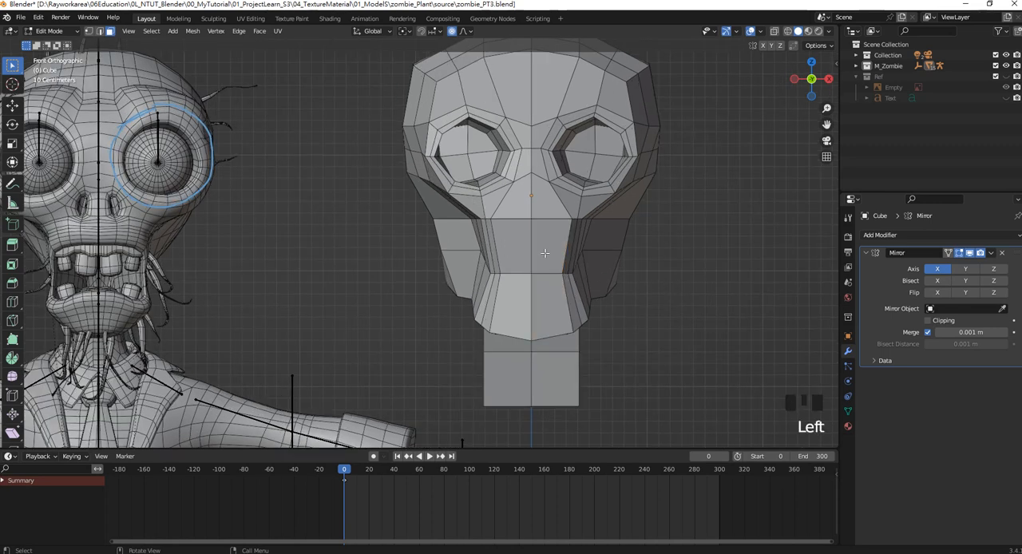
Add two horizontal loop cuts to the muzzle, one above the mouth line and one across the chin.
{"action": "key", "text": "ctrl+r"}
{"action": "left_click", "coordinate": [541, 252]}
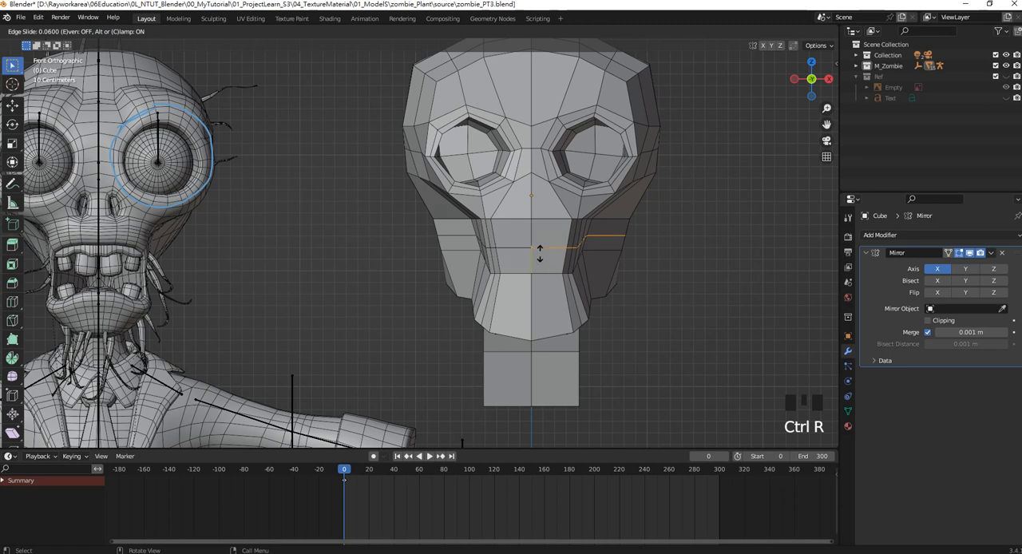
{"action": "left_click", "coordinate": [540, 250]}
{"action": "key", "text": "ctrl+r"}
{"action": "left_click", "coordinate": [536, 306]}
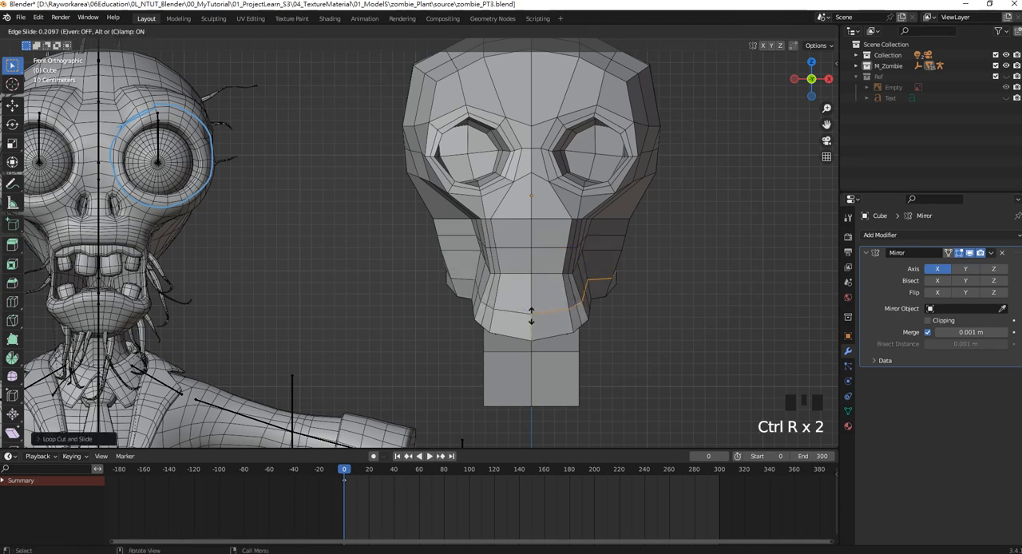
{"action": "left_click", "coordinate": [532, 307]}
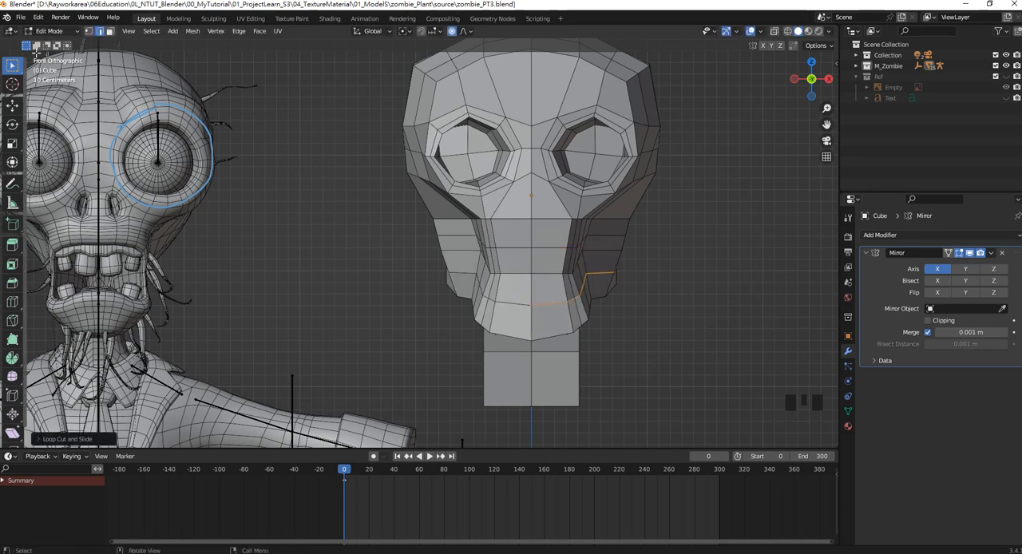
In face select mode, select the two front center faces between the new loop cuts for the mouth.
{"action": "left_click", "coordinate": [109, 31]}
{"action": "left_click", "coordinate": [542, 262]}
{"action": "left_click", "coordinate": [558, 289], "text": "shift"}
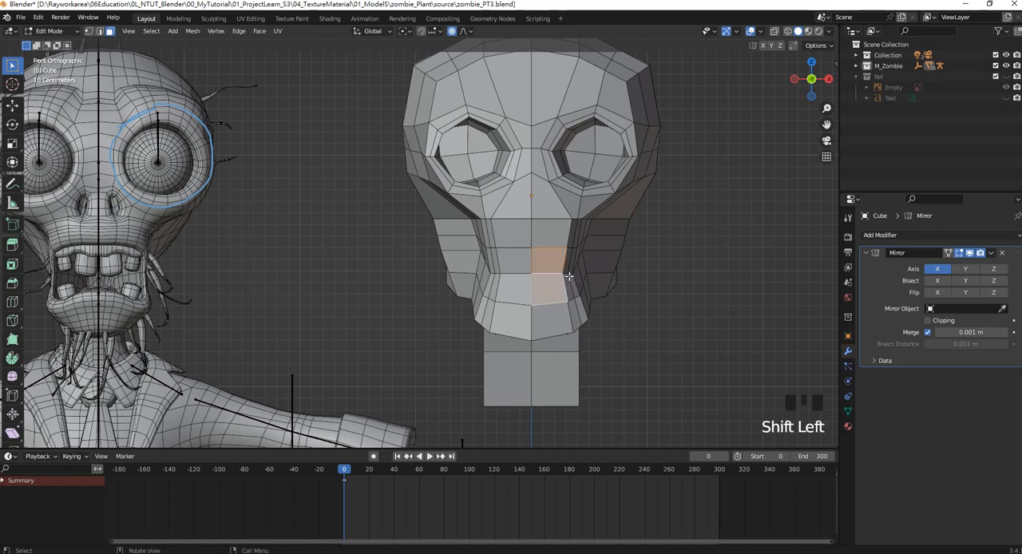
{"action": "middle_click_drag", "start_coordinate": [585, 270], "coordinate": [491, 276]}
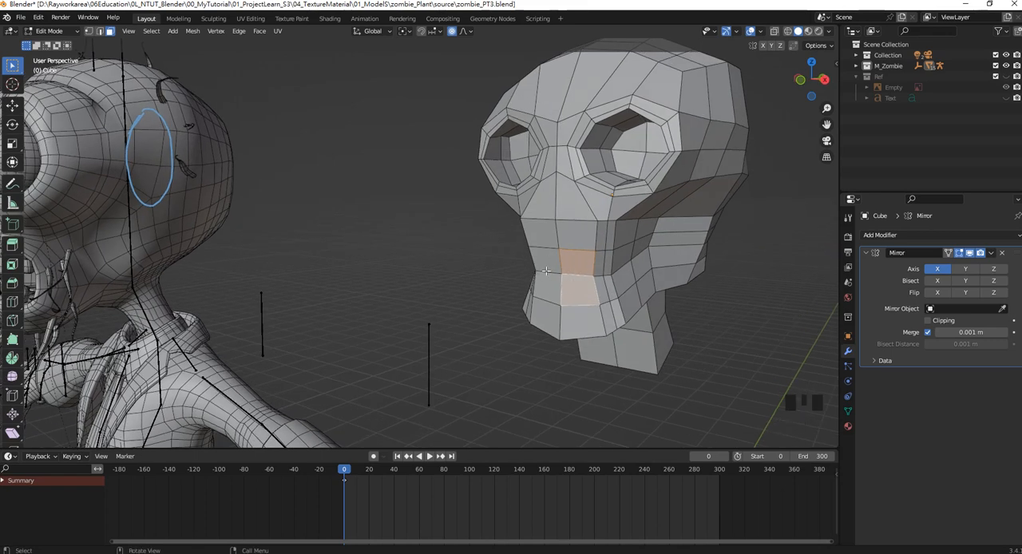
Apply the Mirror modifier in Object Mode and return to Edit Mode.
{"action": "left_click", "coordinate": [991, 253]}
{"action": "key", "text": "Tab"}
{"action": "key", "text": "Tab"}
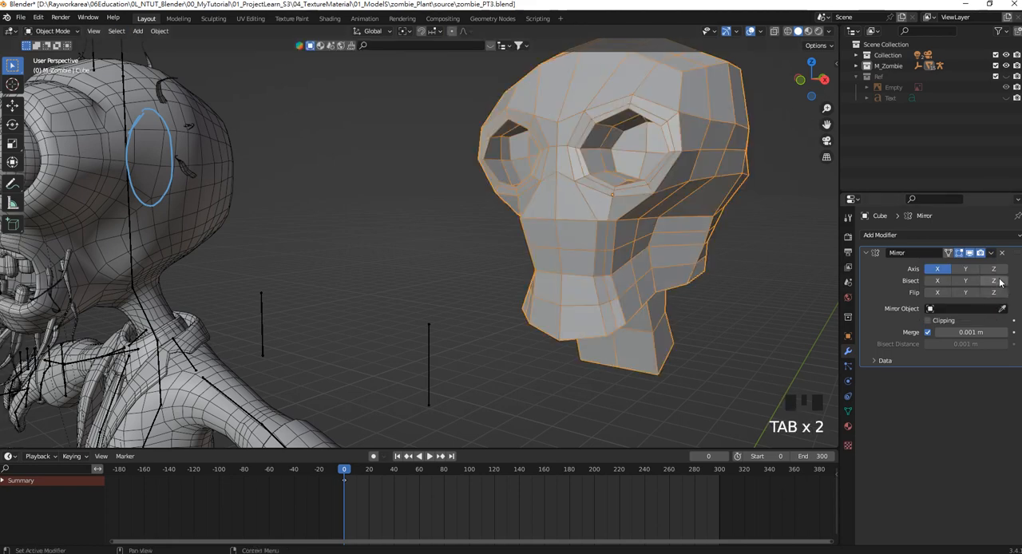
{"action": "left_click", "coordinate": [991, 253]}
{"action": "left_click", "coordinate": [975, 266]}
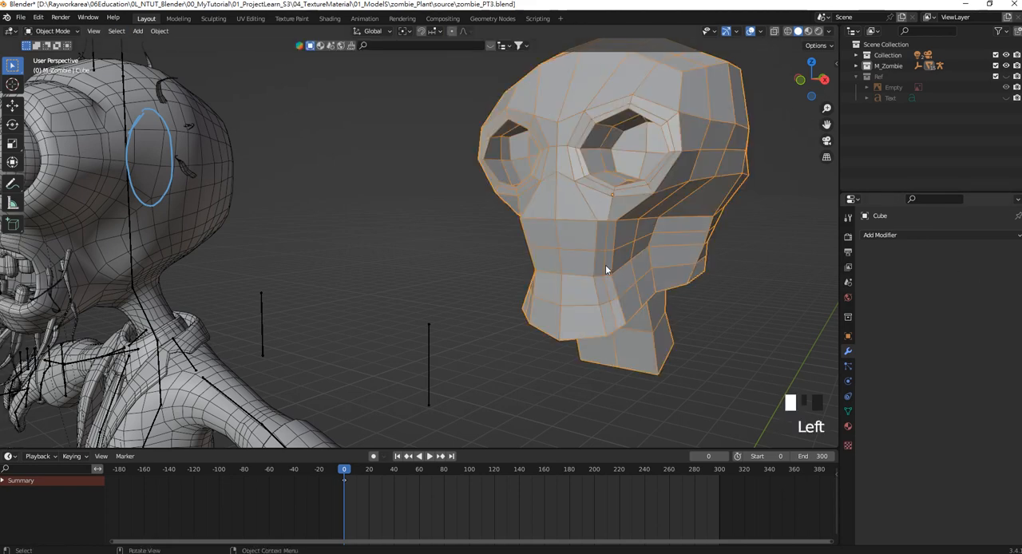
{"action": "key", "text": "Tab"}
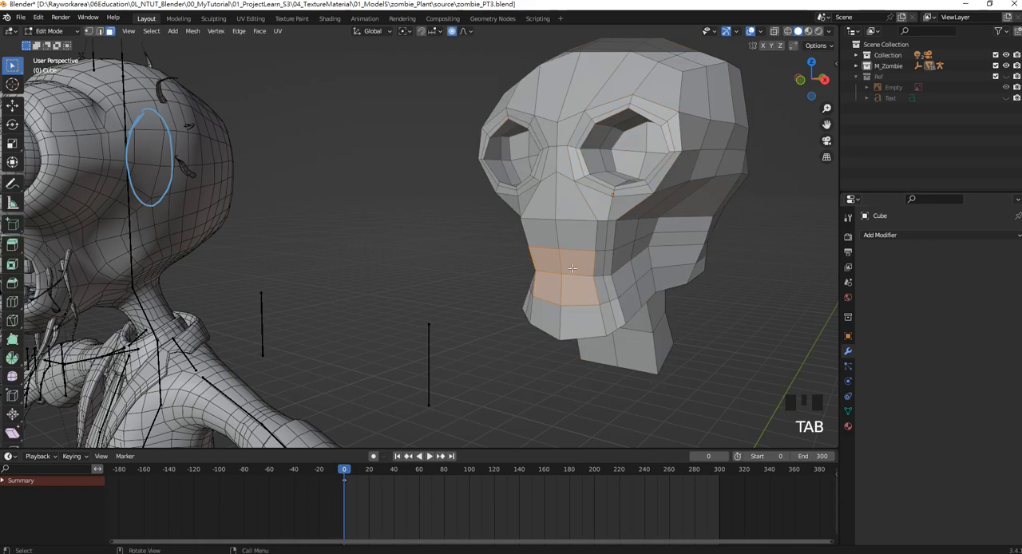
{"action": "middle_click_drag", "start_coordinate": [572, 268], "coordinate": [537, 294]}
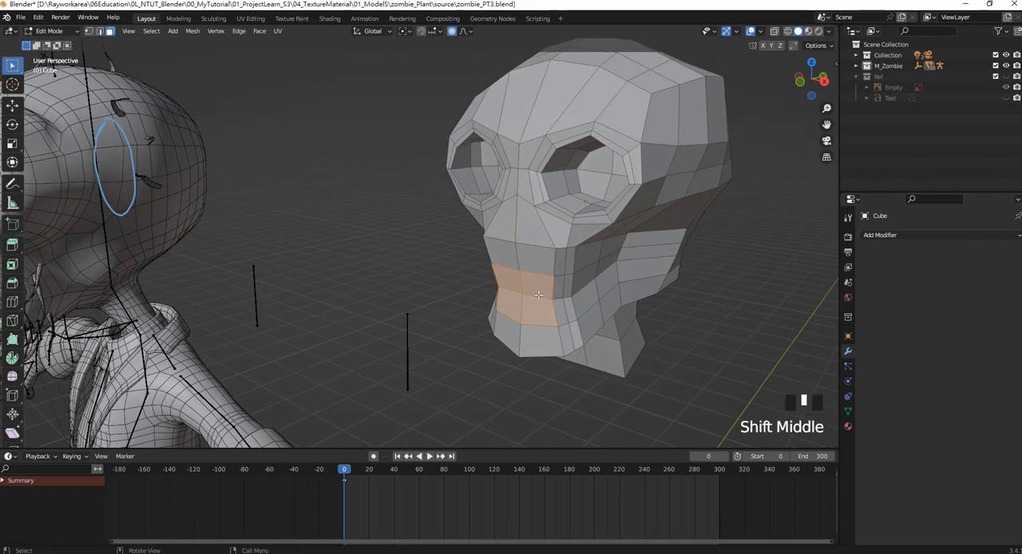
{"action": "key", "text": "e"}
{"action": "key", "text": "y"}
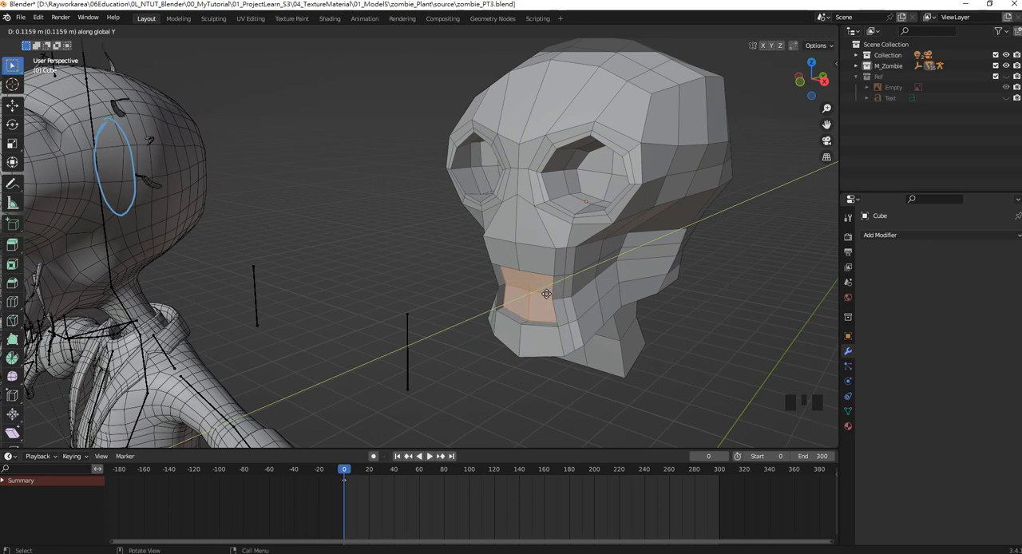
{"action": "left_click", "coordinate": [546, 294]}
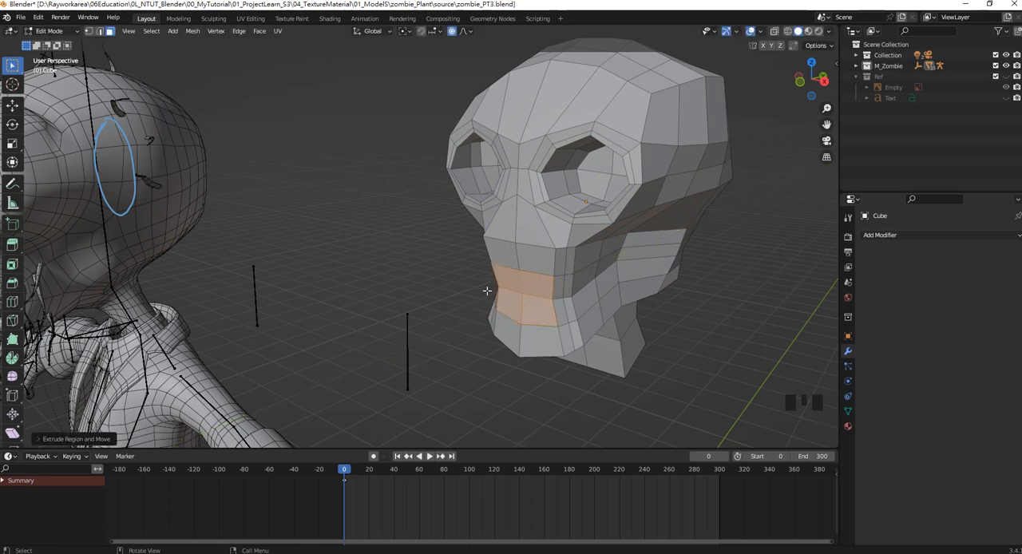
{"action": "key", "text": "s"}
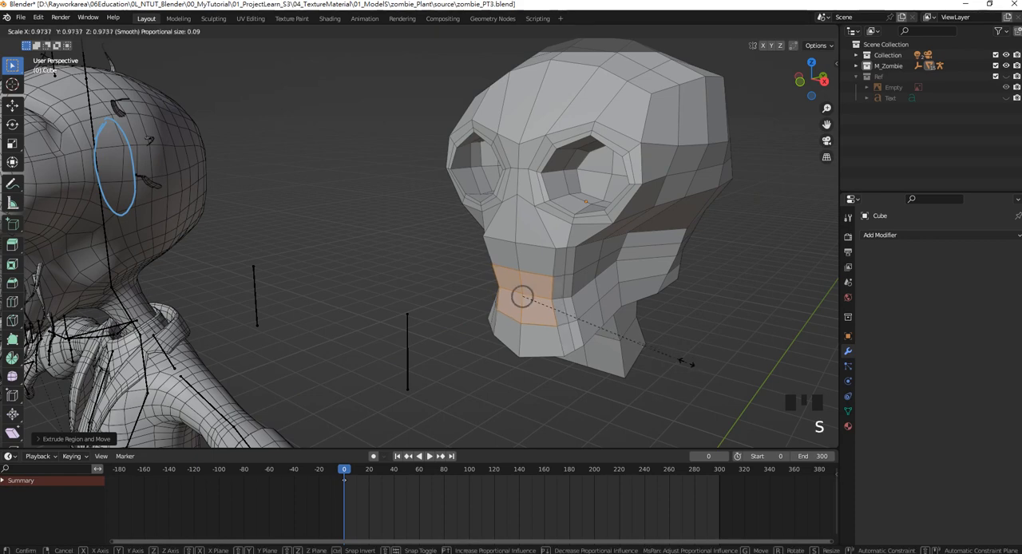
{"action": "right_click", "coordinate": [682, 360]}
{"action": "key", "text": "ctrl+z"}
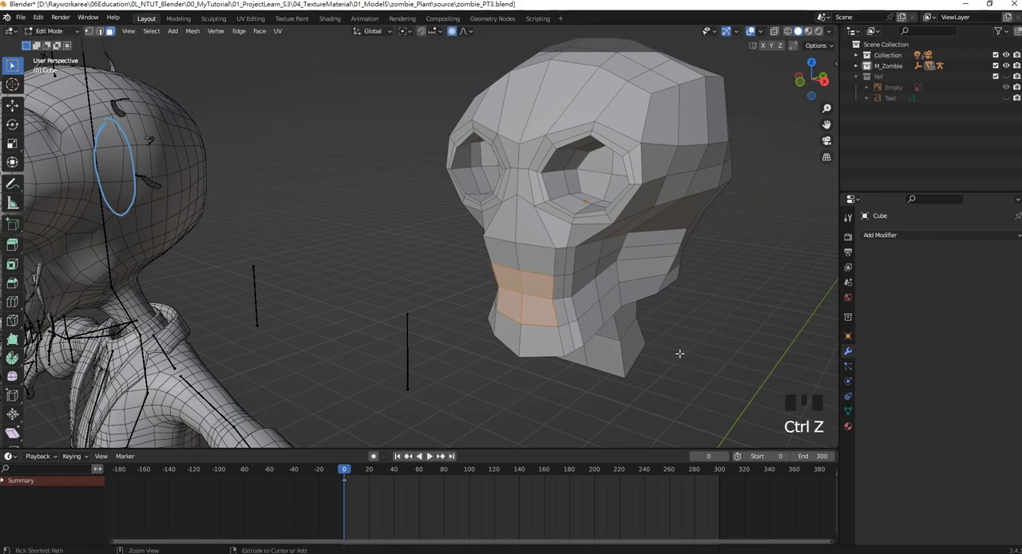
{"action": "key", "text": "ctrl+z"}
{"action": "key", "text": "ctrl+shift+z"}
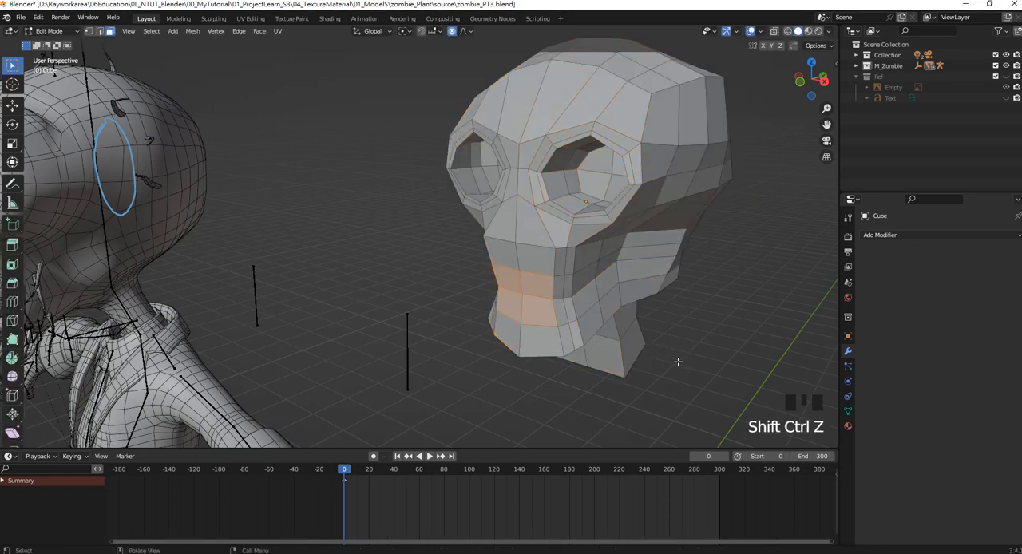
Extrude the mouth faces and shrink them to about 0.84 scale, and extrude them inward about 0.38 m along global Y.
{"action": "key", "text": "e"}
{"action": "key", "text": "s"}
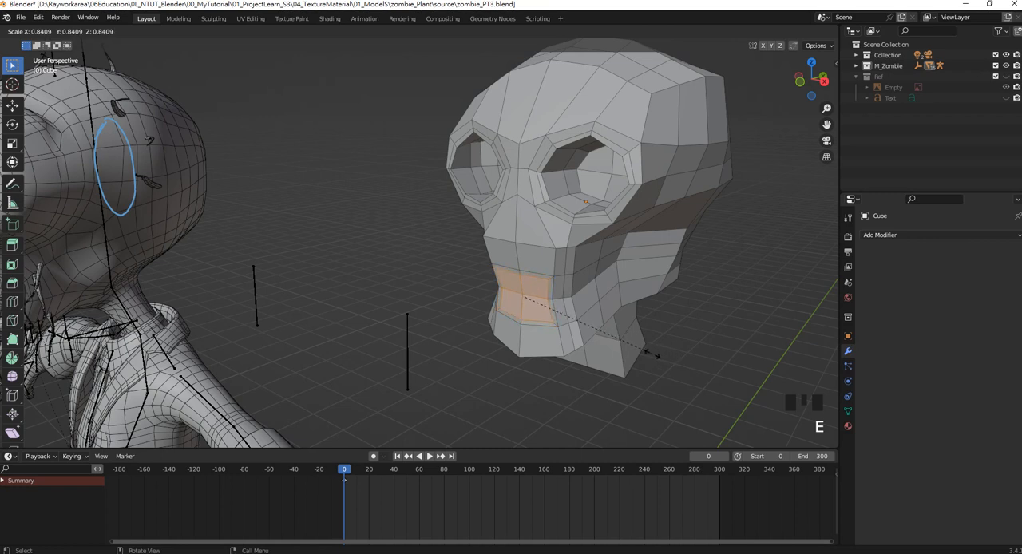
{"action": "left_click", "coordinate": [651, 353]}
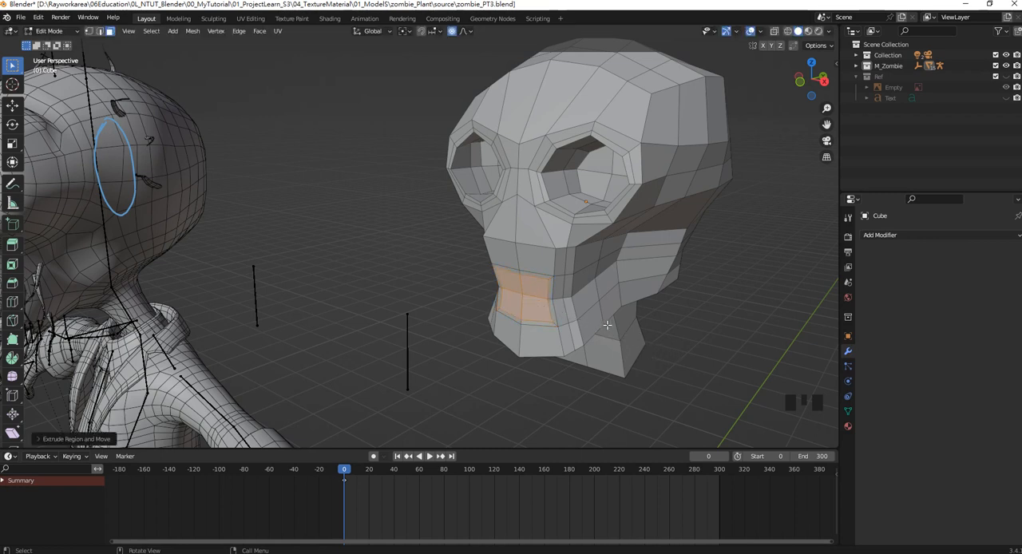
{"action": "key", "text": "e"}
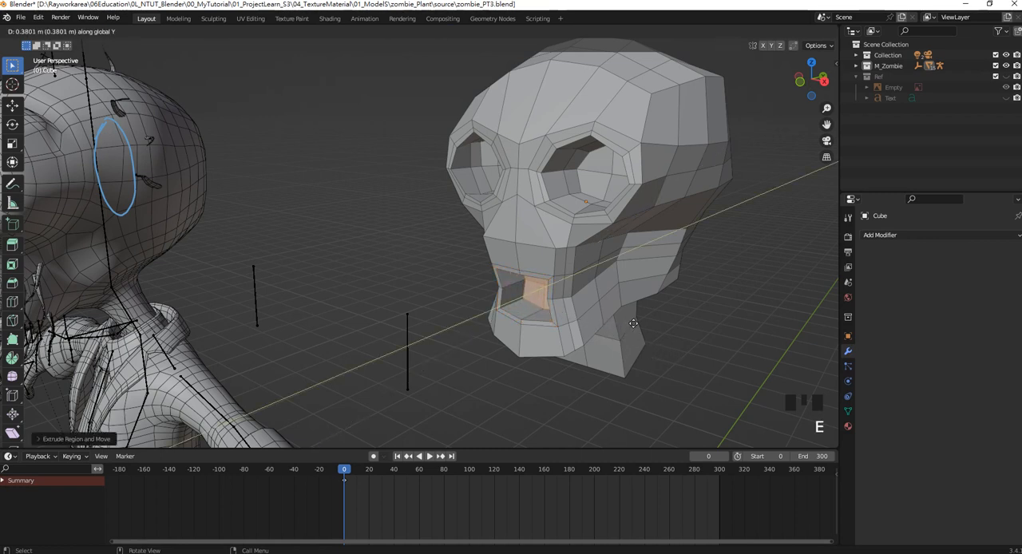
{"action": "left_click", "coordinate": [634, 322]}
{"action": "middle_click_drag", "start_coordinate": [633, 322], "coordinate": [609, 316]}
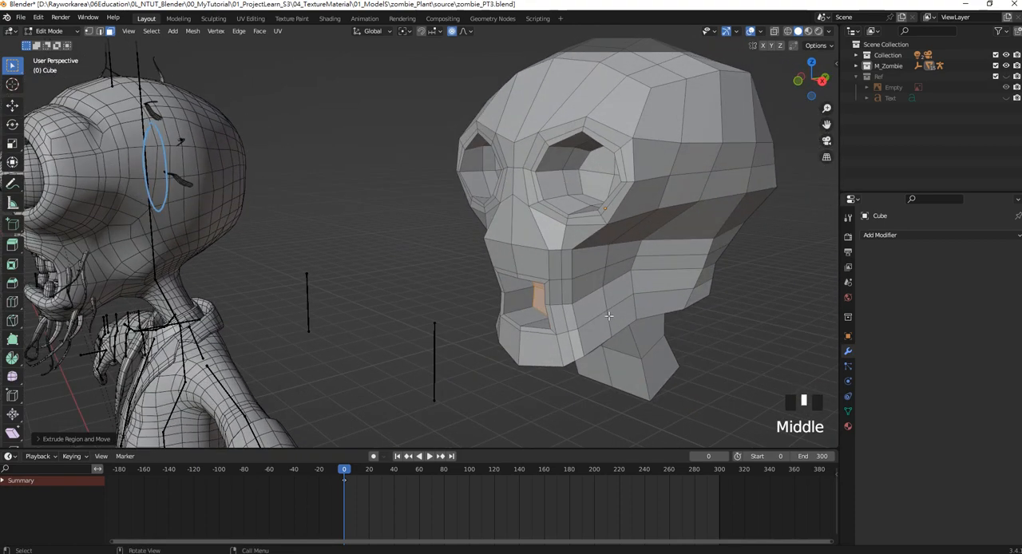
In the right orthographic wireframe view, move the mouth cavity's inner faces slightly up and back.
{"action": "key", "text": "KP_3"}
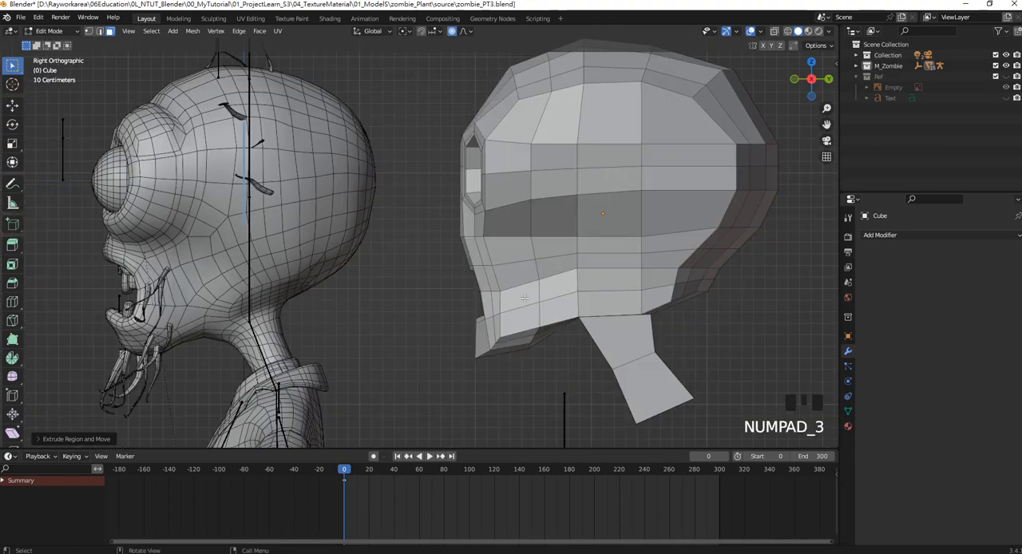
{"action": "mouse_move", "coordinate": [524, 298]}
{"action": "middle_mouse_down", "text": "shift"}
{"action": "mouse_move", "coordinate": [515, 304]}
{"action": "mouse_move", "coordinate": [457, 277]}
{"action": "middle_mouse_up", "text": "shift"}
{"action": "key", "text": "z"}
{"action": "left_click", "coordinate": [392, 293]}
{"action": "scroll", "coordinate": [520, 298], "scroll_direction": "up", "scroll_amount": 2}
{"action": "scroll", "coordinate": [445, 297], "scroll_direction": "up", "scroll_amount": 1}
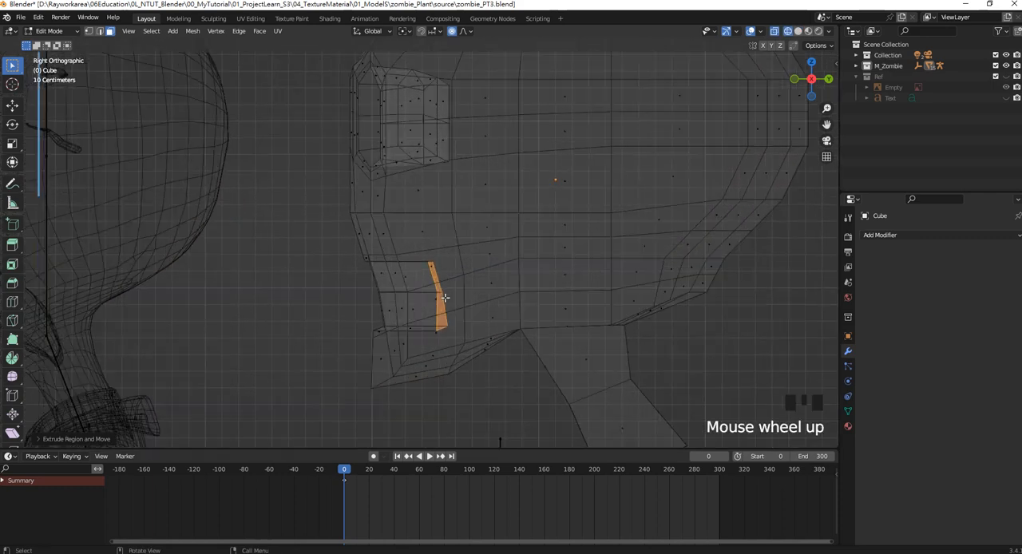
{"action": "key", "text": "g"}
{"action": "left_click", "coordinate": [459, 279]}
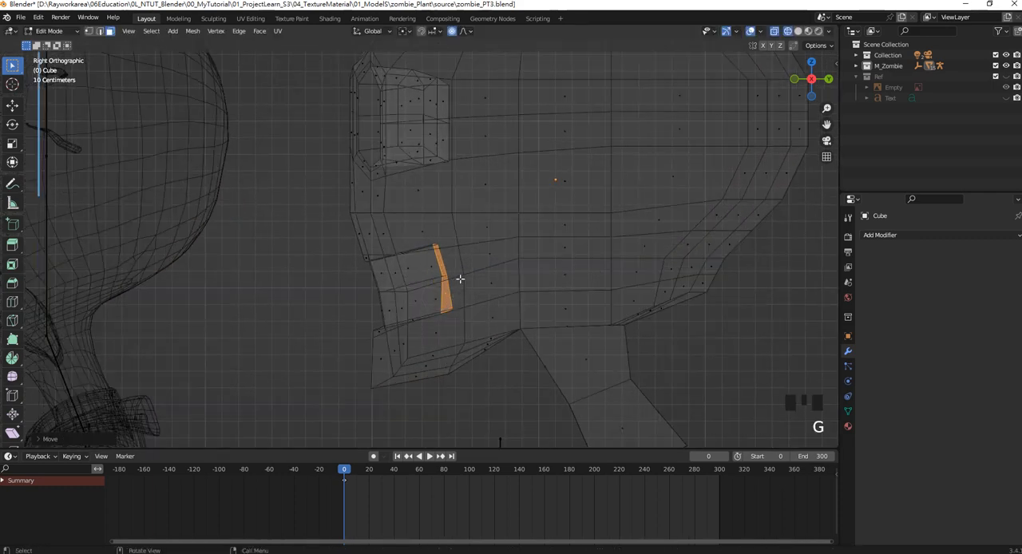
Extrude the cavity's inner faces twice toward the back of the head, enlarging the end faces after each extrusion.
{"action": "key", "text": "e"}
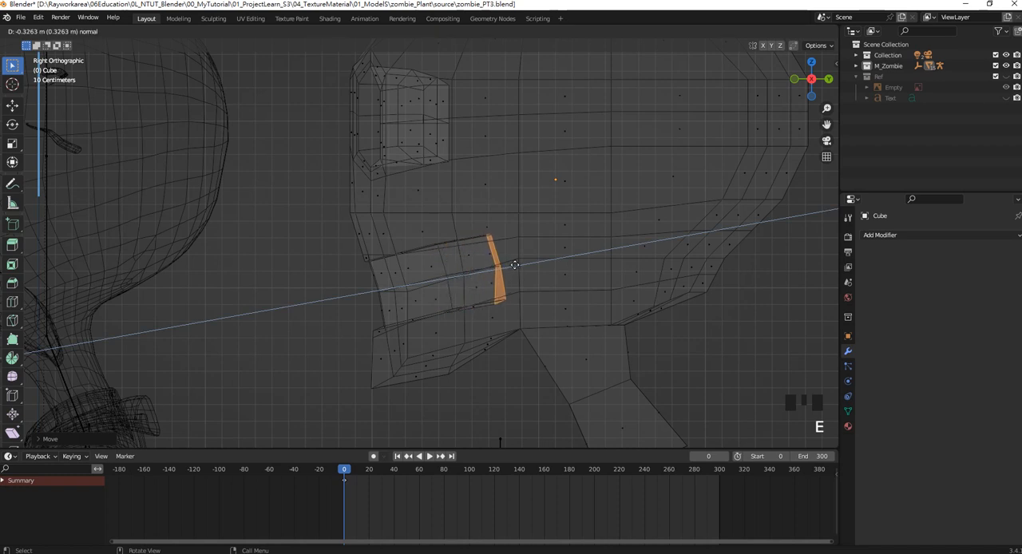
{"action": "left_click", "coordinate": [510, 261]}
{"action": "key", "text": "s"}
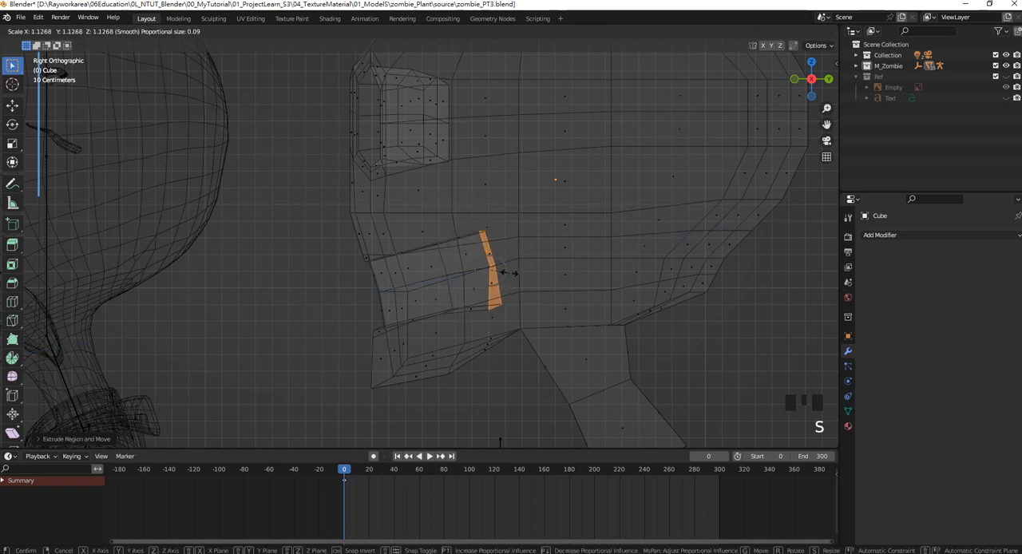
{"action": "left_click", "coordinate": [512, 273]}
{"action": "key", "text": "e"}
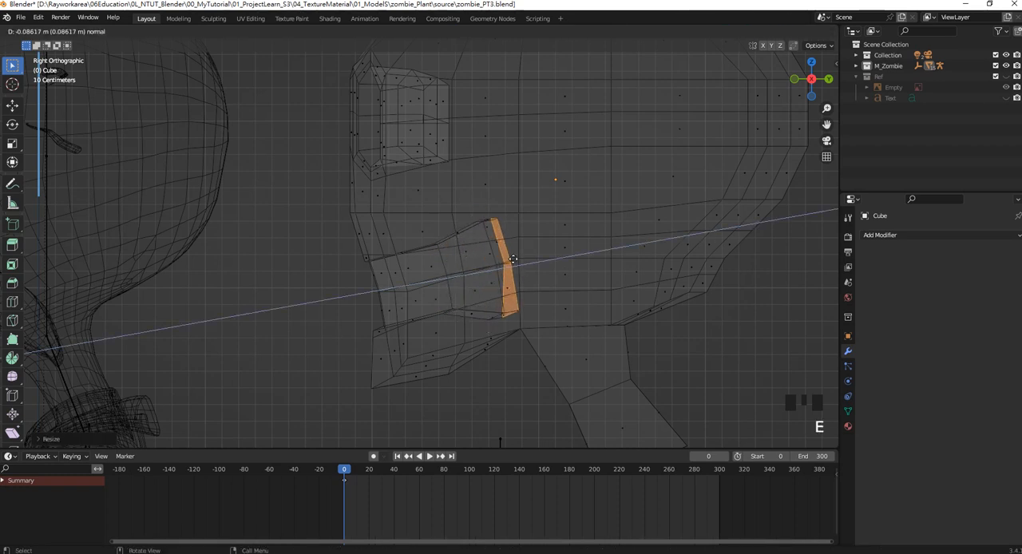
{"action": "left_click", "coordinate": [553, 254]}
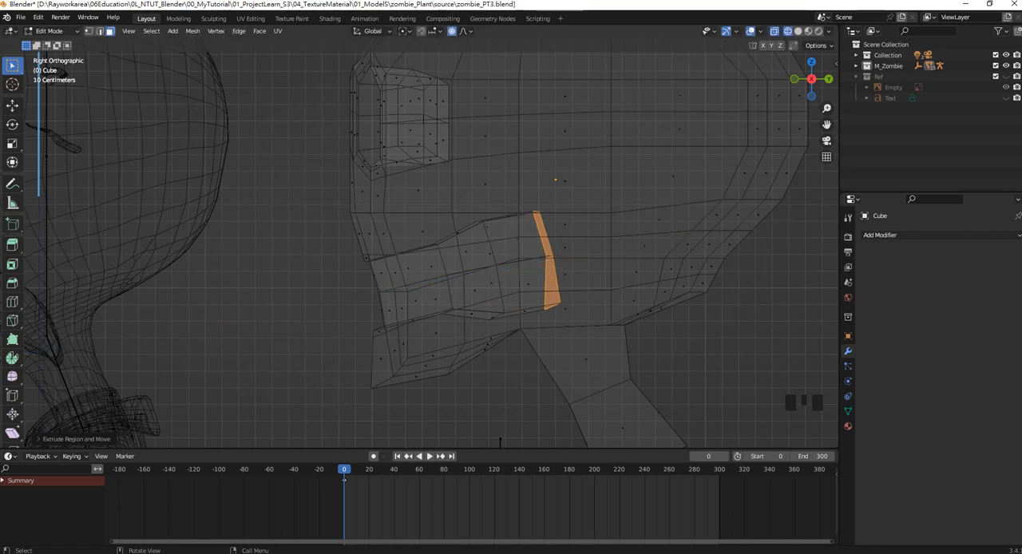
{"action": "key", "text": "s"}
{"action": "left_click", "coordinate": [559, 258]}
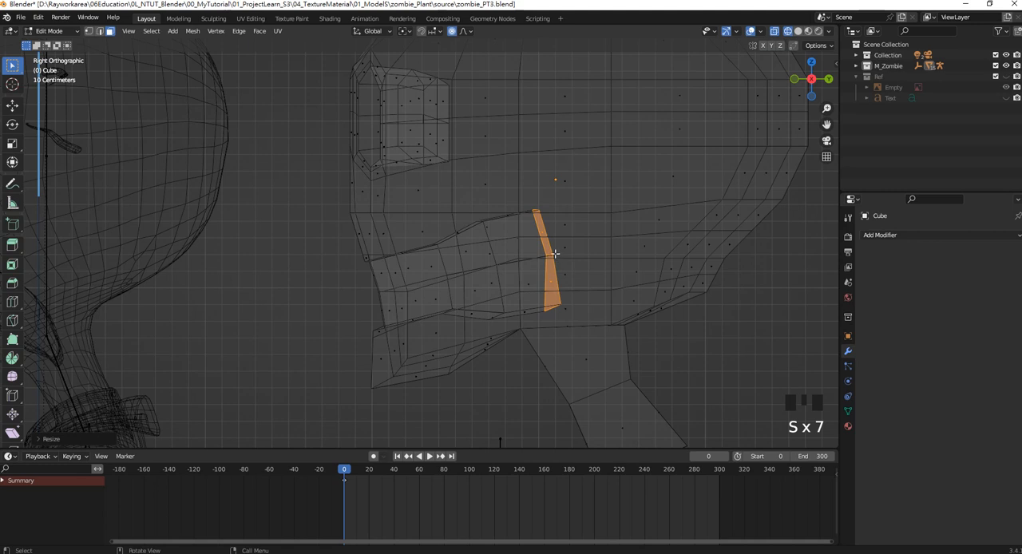
Extrude the cavity's back end again, shrink and tilt it toward the throat, and extrude one more segment.
{"action": "key", "text": "e"}
{"action": "left_click", "coordinate": [601, 254]}
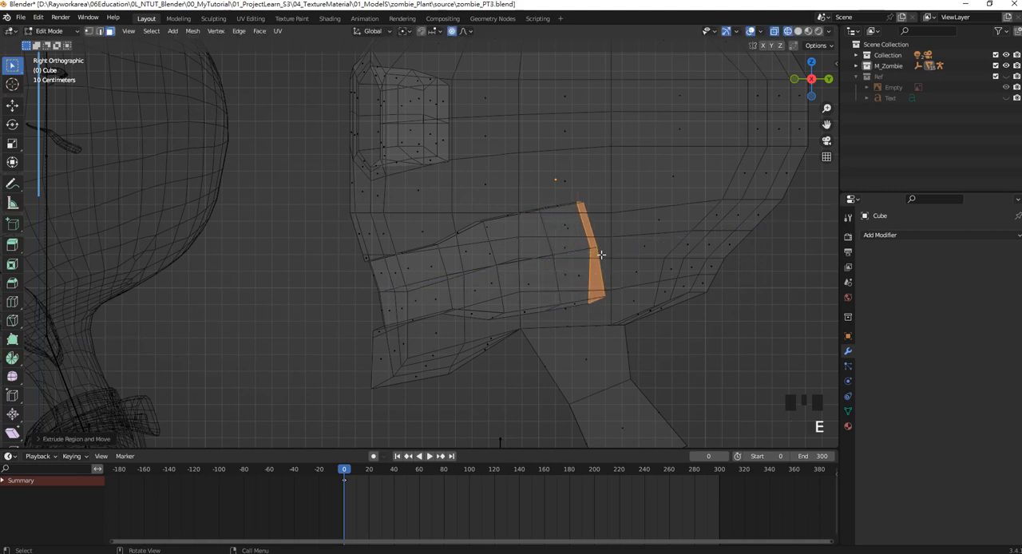
{"action": "key", "text": "s"}
{"action": "left_click", "coordinate": [594, 254]}
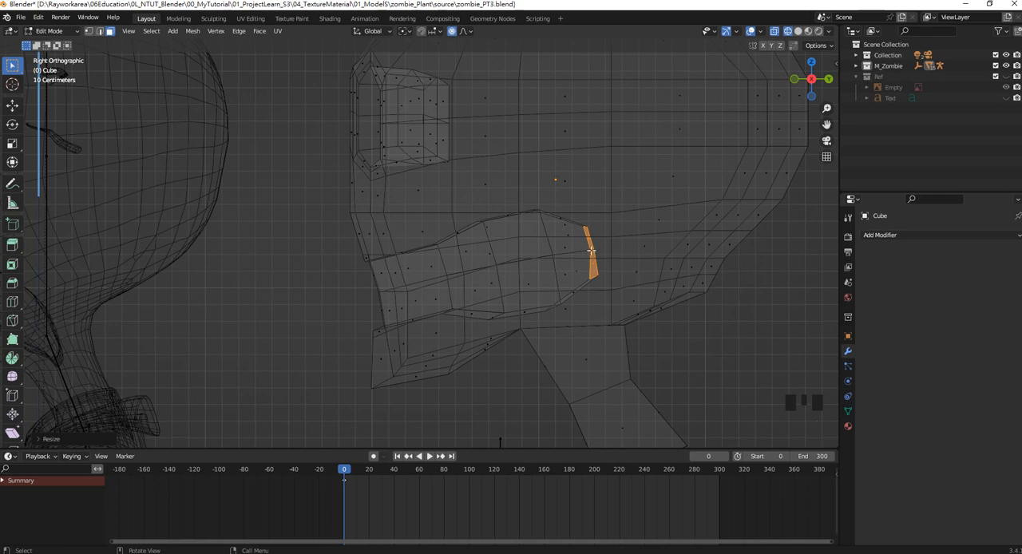
{"action": "key", "text": "r"}
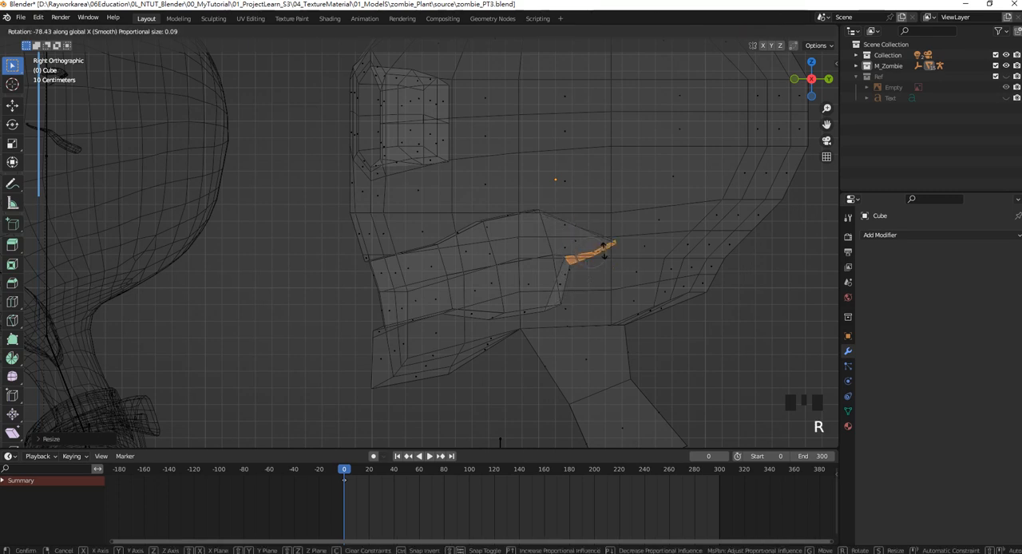
{"action": "left_click", "coordinate": [602, 233]}
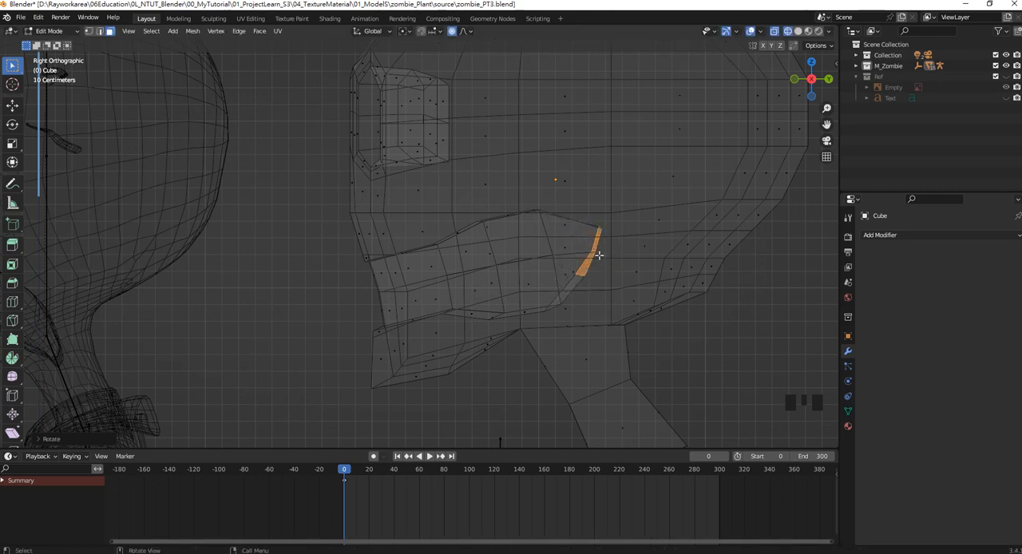
{"action": "key", "text": "e"}
{"action": "left_click", "coordinate": [628, 270]}
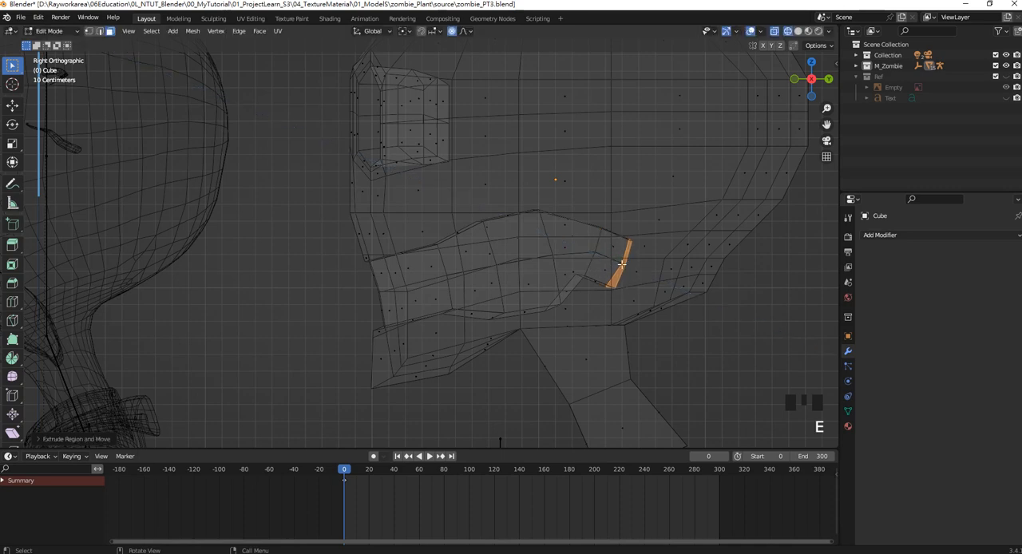
In vertex select mode, select the second cross-section ring of the mouth cavity and move it forward along Y.
{"action": "scroll", "coordinate": [613, 273], "scroll_direction": "up", "scroll_amount": 1}
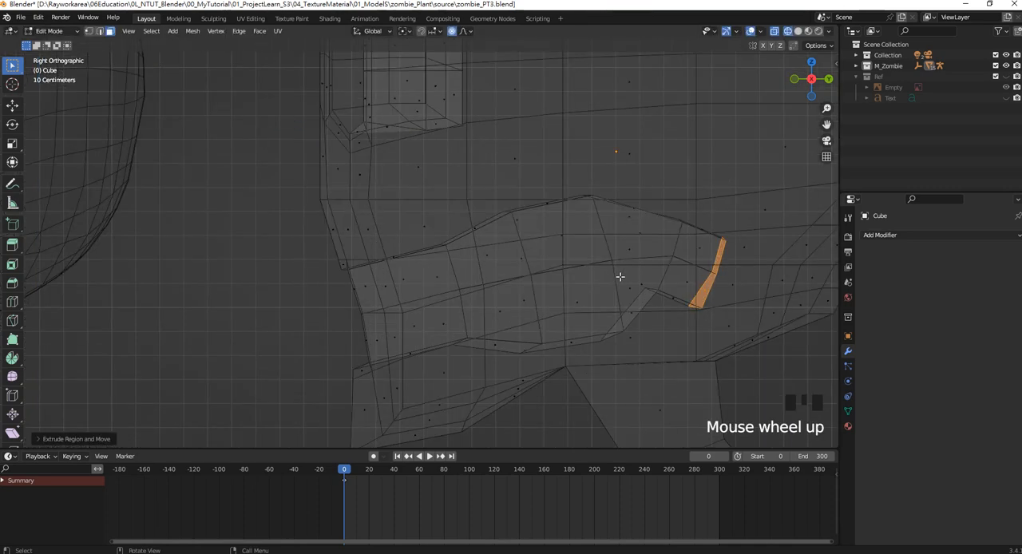
{"action": "middle_click_drag", "start_coordinate": [620, 276], "coordinate": [547, 250], "text": "shift"}
{"action": "scroll", "coordinate": [388, 292], "scroll_direction": "down", "scroll_amount": 3}
{"action": "middle_click_drag", "start_coordinate": [388, 293], "coordinate": [350, 254], "text": "shift"}
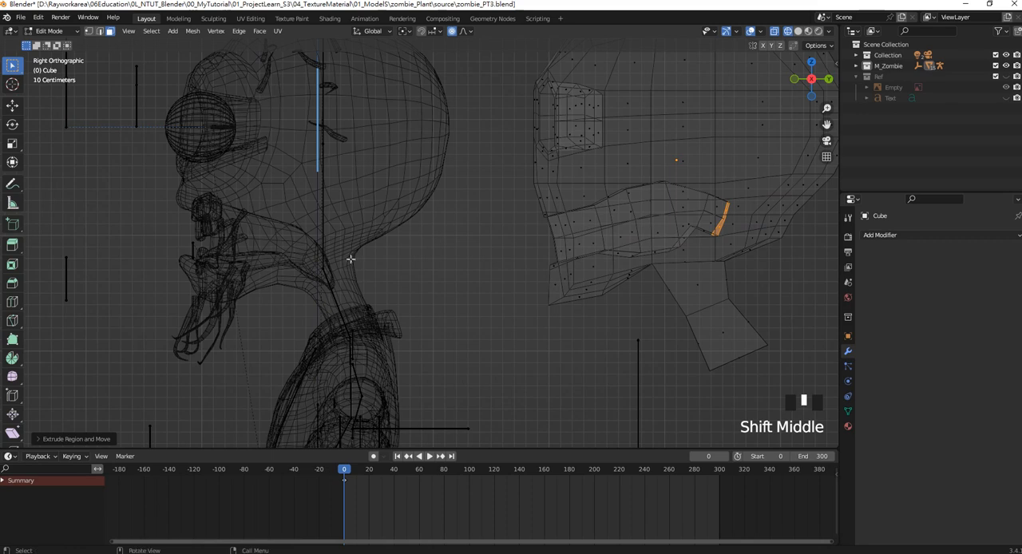
{"action": "middle_click_drag", "start_coordinate": [622, 228], "coordinate": [522, 245], "text": "shift"}
{"action": "scroll", "coordinate": [668, 224], "scroll_direction": "up", "scroll_amount": 2}
{"action": "middle_click_drag", "start_coordinate": [557, 208], "coordinate": [447, 226], "text": "shift"}
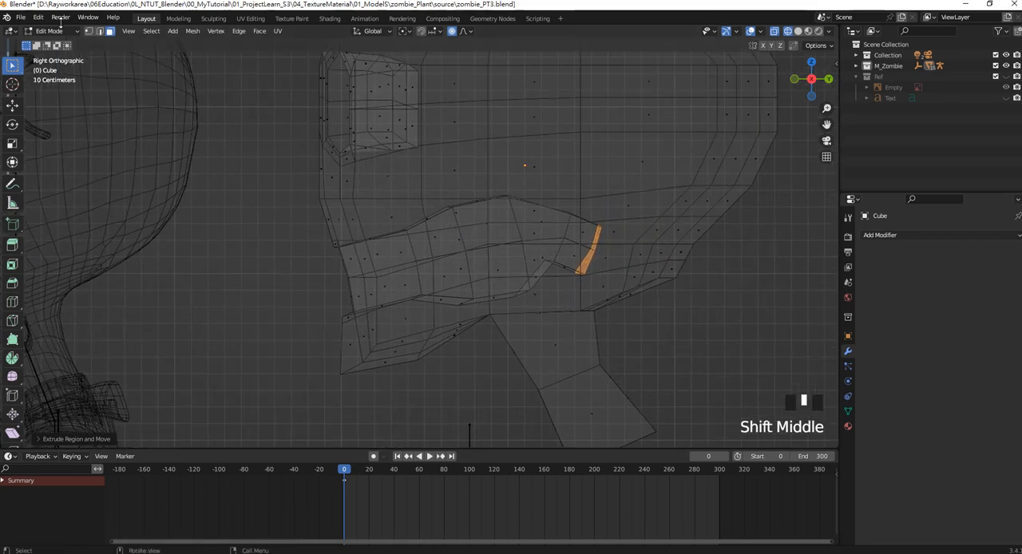
{"action": "left_click", "coordinate": [89, 30]}
{"action": "scroll", "coordinate": [447, 206], "scroll_direction": "up", "scroll_amount": 1}
{"action": "scroll", "coordinate": [479, 214], "scroll_direction": "down", "scroll_amount": 2}
{"action": "scroll", "coordinate": [470, 210], "scroll_direction": "up", "scroll_amount": 2}
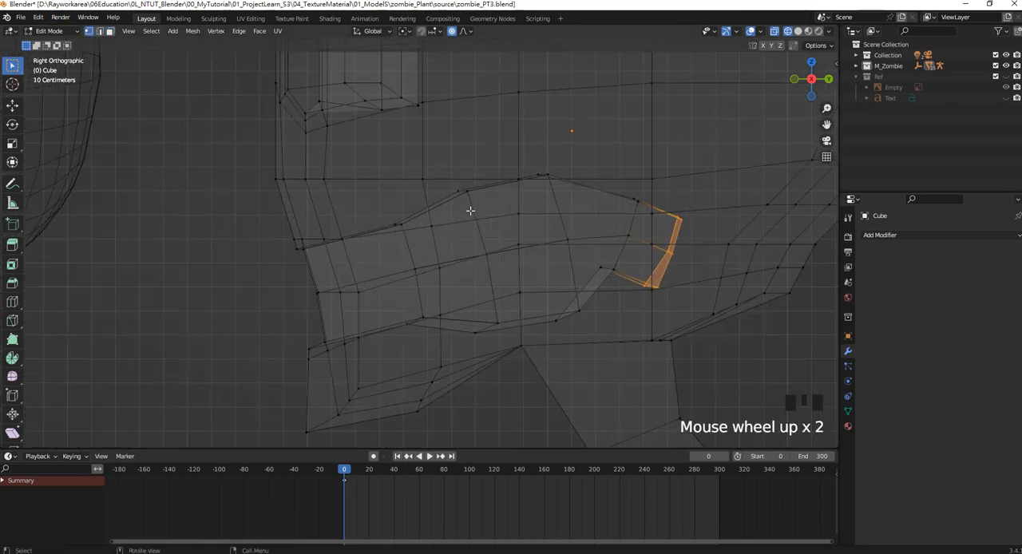
{"action": "left_click_drag", "start_coordinate": [470, 210], "coordinate": [450, 187]}
{"action": "left_click", "coordinate": [494, 318], "text": "shift"}
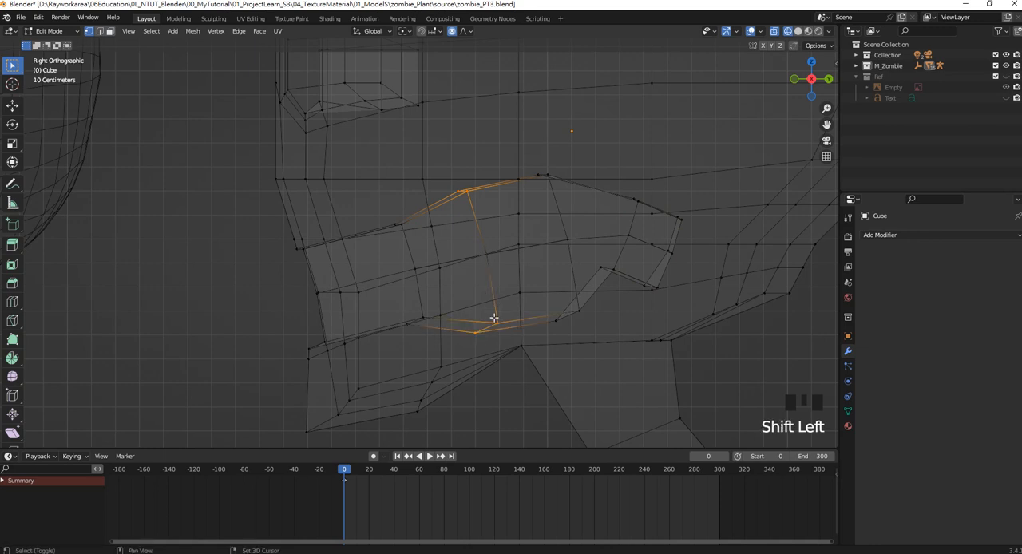
{"action": "left_click", "coordinate": [486, 254], "text": "shift"}
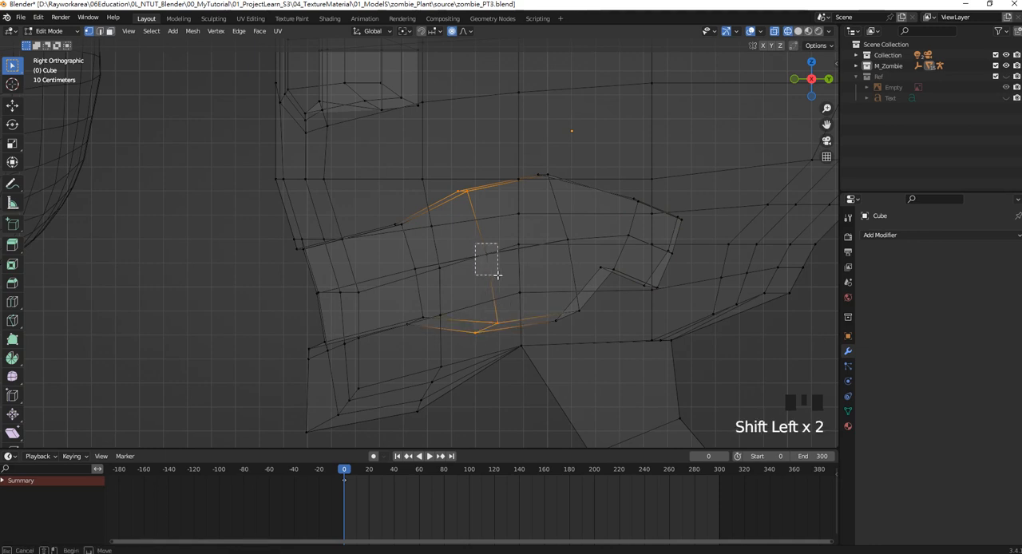
{"action": "left_click", "coordinate": [12, 105]}
{"action": "left_click_drag", "start_coordinate": [506, 261], "coordinate": [478, 261]}
Select the first cross-section ring behind the mouth opening, move it forward along Y, and nudge its lower vertices.
{"action": "left_click_drag", "start_coordinate": [379, 216], "coordinate": [421, 240]}
{"action": "left_click_drag", "start_coordinate": [425, 286], "coordinate": [401, 252], "text": "shift"}
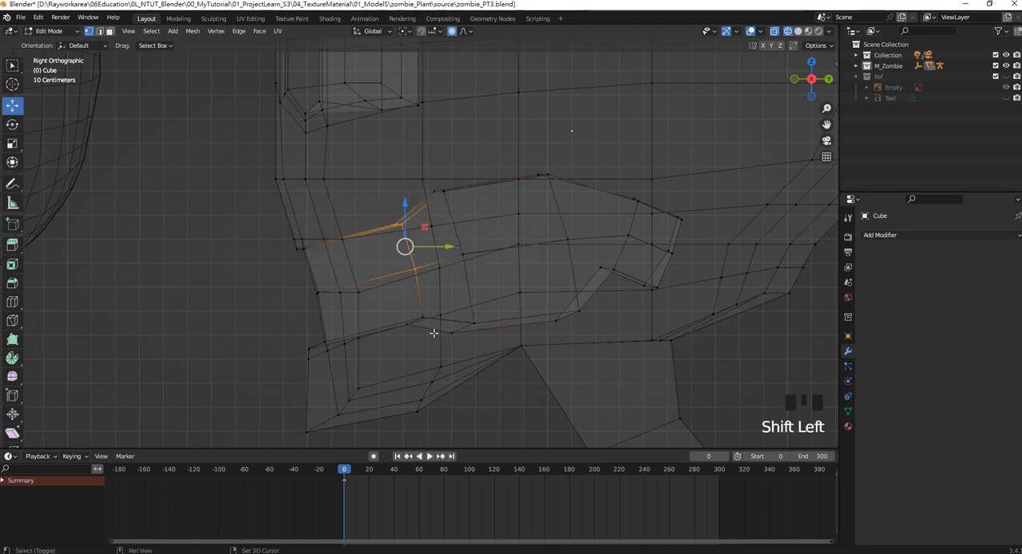
{"action": "left_click_drag", "start_coordinate": [430, 332], "coordinate": [397, 305], "text": "shift"}
{"action": "left_click_drag", "start_coordinate": [437, 280], "coordinate": [412, 279]}
{"action": "left_click_drag", "start_coordinate": [407, 330], "coordinate": [385, 323]}
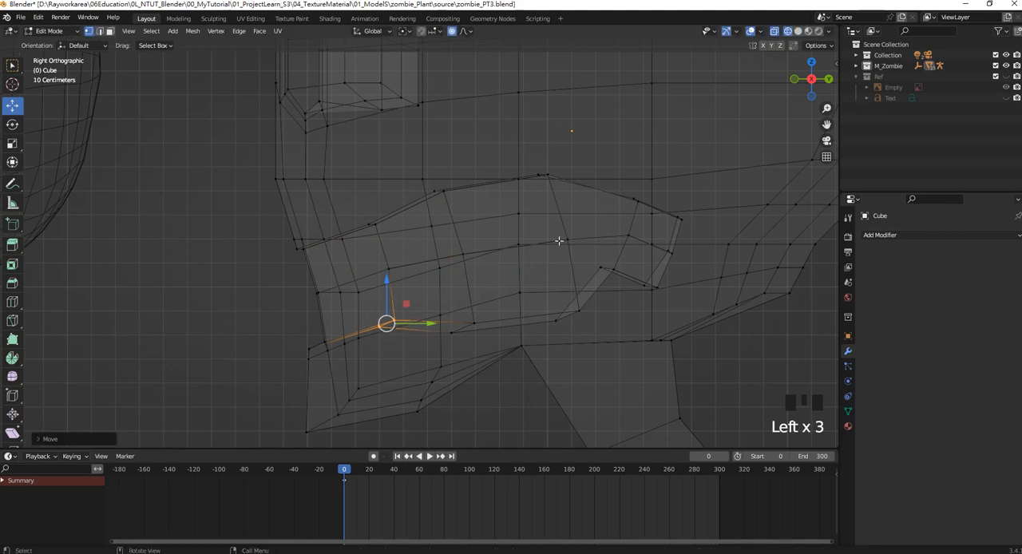
Select the third cross-section ring of the cavity, at its highest point, and move it forward along Y.
{"action": "left_click_drag", "start_coordinate": [534, 157], "coordinate": [566, 200]}
{"action": "left_click_drag", "start_coordinate": [588, 263], "coordinate": [551, 222], "text": "shift"}
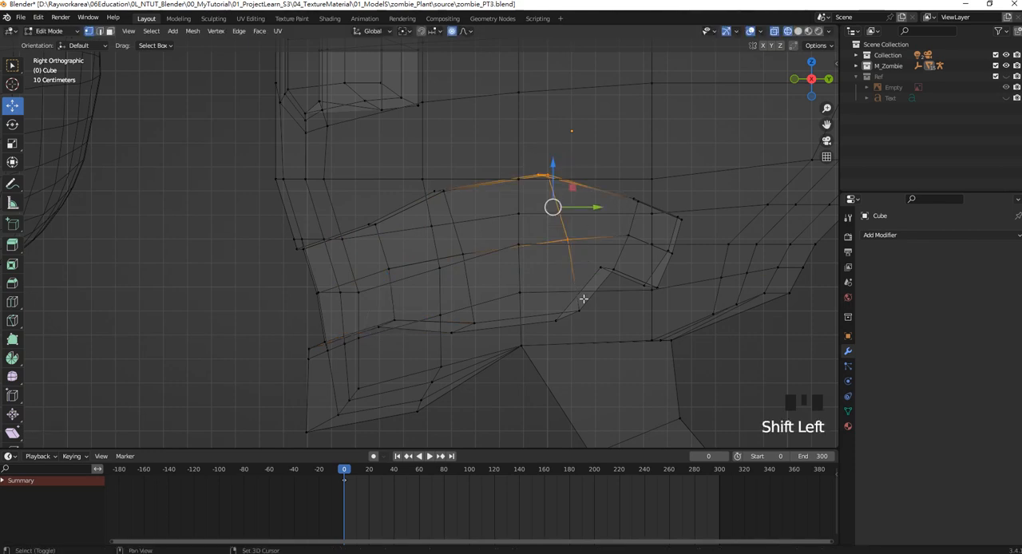
{"action": "left_click_drag", "start_coordinate": [594, 331], "coordinate": [548, 297], "text": "shift"}
{"action": "left_click_drag", "start_coordinate": [563, 247], "coordinate": [511, 252]}
Move the two rearmost rings of the cavity forward and down, and adjust the vertices along the cavity's lower edge.
{"action": "left_click_drag", "start_coordinate": [629, 284], "coordinate": [586, 252]}
{"action": "left_click_drag", "start_coordinate": [616, 221], "coordinate": [639, 246], "text": "shift"}
{"action": "left_click_drag", "start_coordinate": [627, 188], "coordinate": [642, 209], "text": "shift"}
{"action": "left_click_drag", "start_coordinate": [692, 238], "coordinate": [667, 210], "text": "shift"}
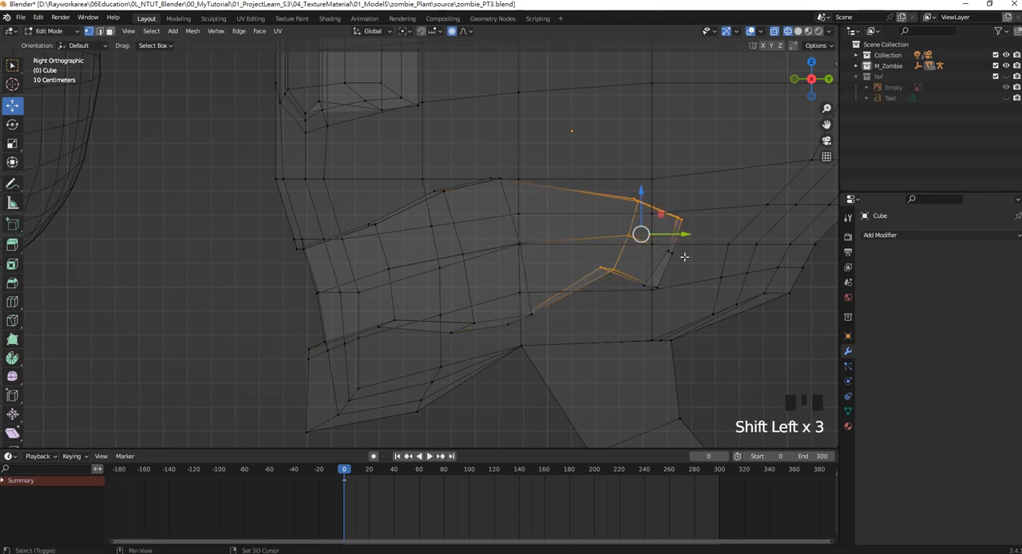
{"action": "left_click_drag", "start_coordinate": [684, 263], "coordinate": [663, 236], "text": "shift"}
{"action": "left_click_drag", "start_coordinate": [680, 298], "coordinate": [649, 300], "text": "shift"}
{"action": "left_click_drag", "start_coordinate": [645, 248], "coordinate": [586, 268]}
{"action": "left_click_drag", "start_coordinate": [559, 313], "coordinate": [445, 325]}
{"action": "middle_click_drag", "start_coordinate": [477, 243], "coordinate": [456, 242], "text": "shift"}
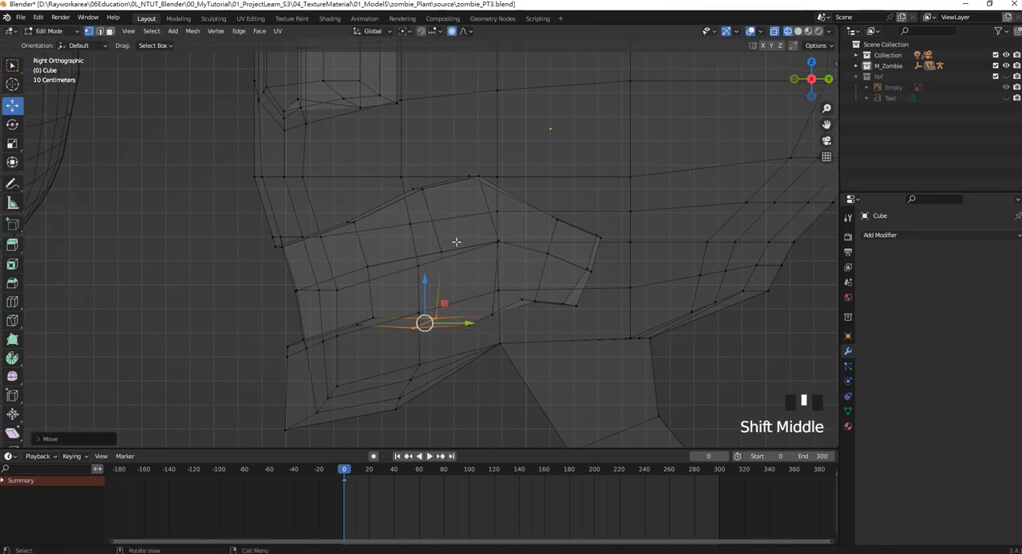
In face select mode, select the cavity's rear end faces and extrude them toward the back of the throat.
{"action": "left_click", "coordinate": [109, 31]}
{"action": "left_click", "coordinate": [583, 288]}
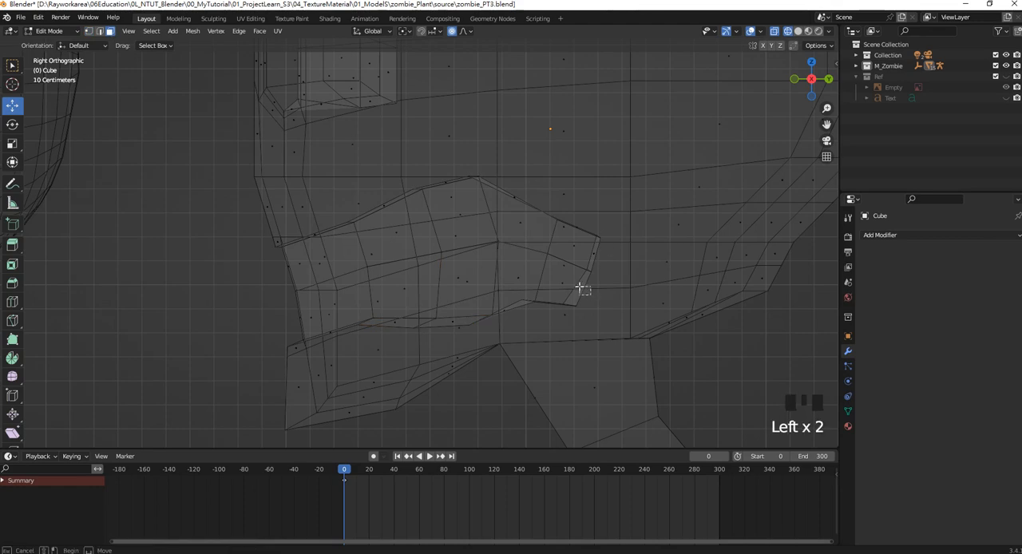
{"action": "left_click", "coordinate": [600, 257], "text": "shift"}
{"action": "scroll", "coordinate": [598, 274], "scroll_direction": "down", "scroll_amount": 5}
{"action": "scroll", "coordinate": [599, 273], "scroll_direction": "down", "scroll_amount": 1}
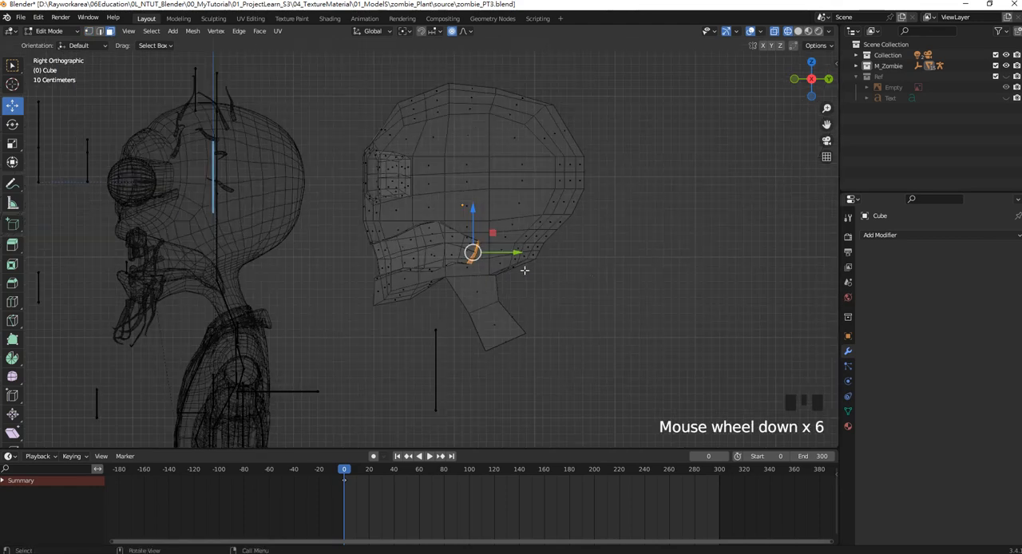
{"action": "scroll", "coordinate": [531, 268], "scroll_direction": "up", "scroll_amount": 5}
{"action": "middle_click_drag", "start_coordinate": [556, 268], "coordinate": [540, 250], "text": "shift"}
{"action": "key", "text": "e"}
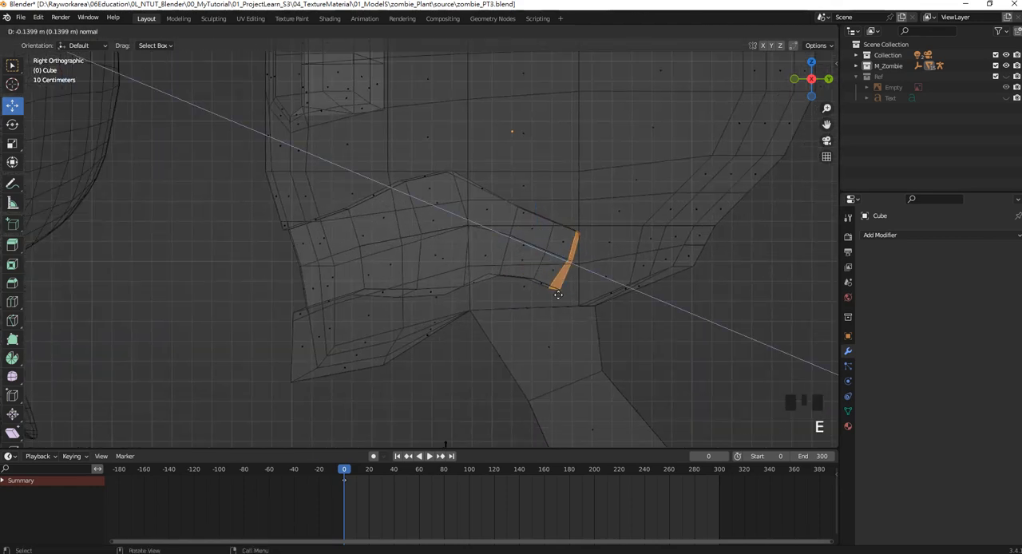
{"action": "left_click", "coordinate": [585, 263]}
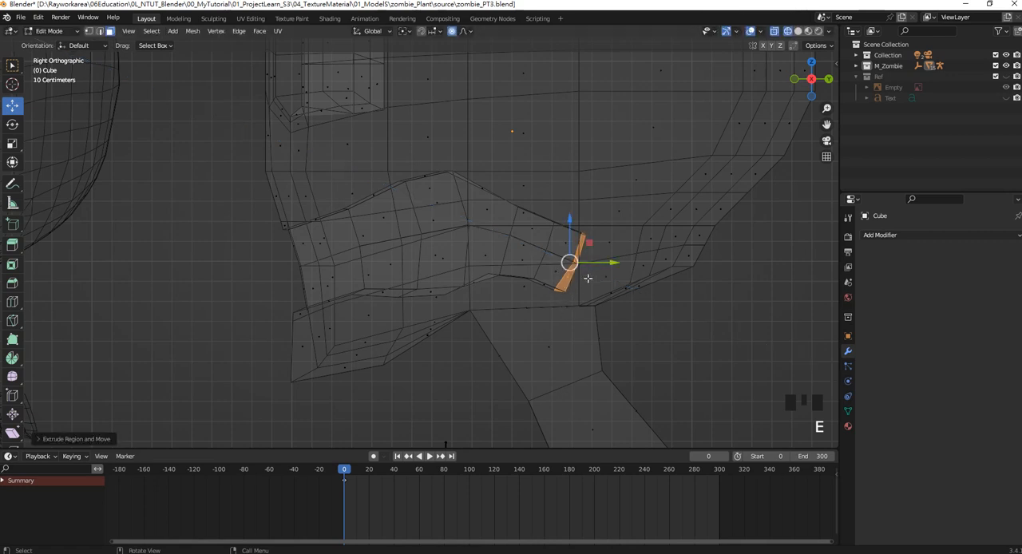
Rotate the mouth cavity's rear end faces to tilt them flatter and move them down into the neck.
{"action": "key", "text": "r"}
{"action": "left_click", "coordinate": [573, 285]}
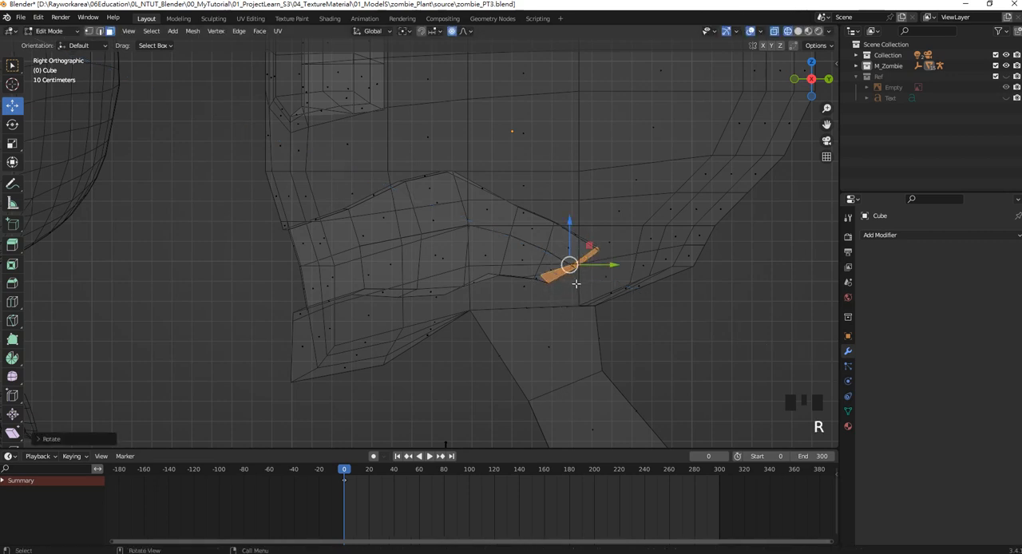
{"action": "left_click_drag", "start_coordinate": [572, 282], "coordinate": [567, 347]}
{"action": "middle_click_drag", "start_coordinate": [570, 346], "coordinate": [585, 320], "text": "shift"}
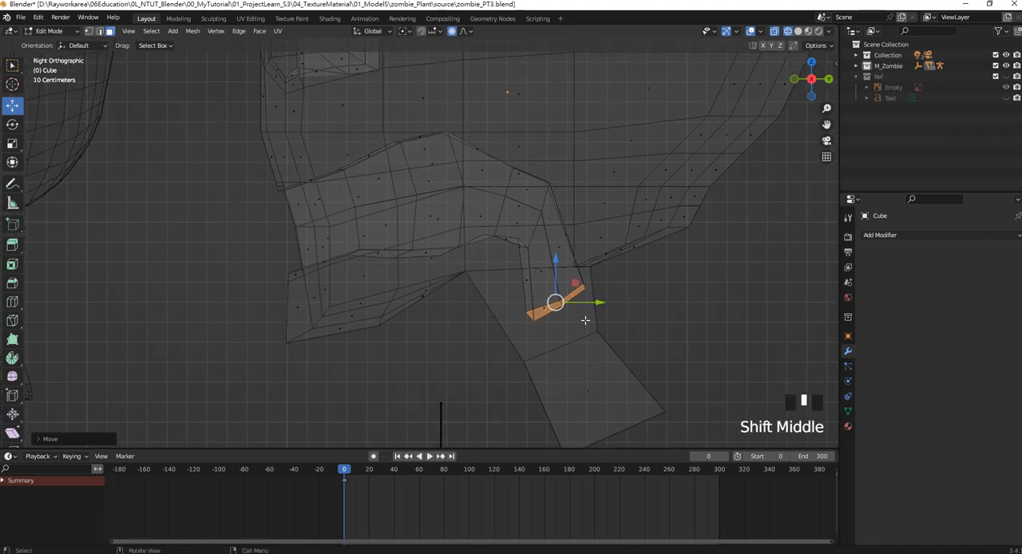
Scale down the throat's end faces and delete them, leaving the tube open inside the neck.
{"action": "key", "text": "s"}
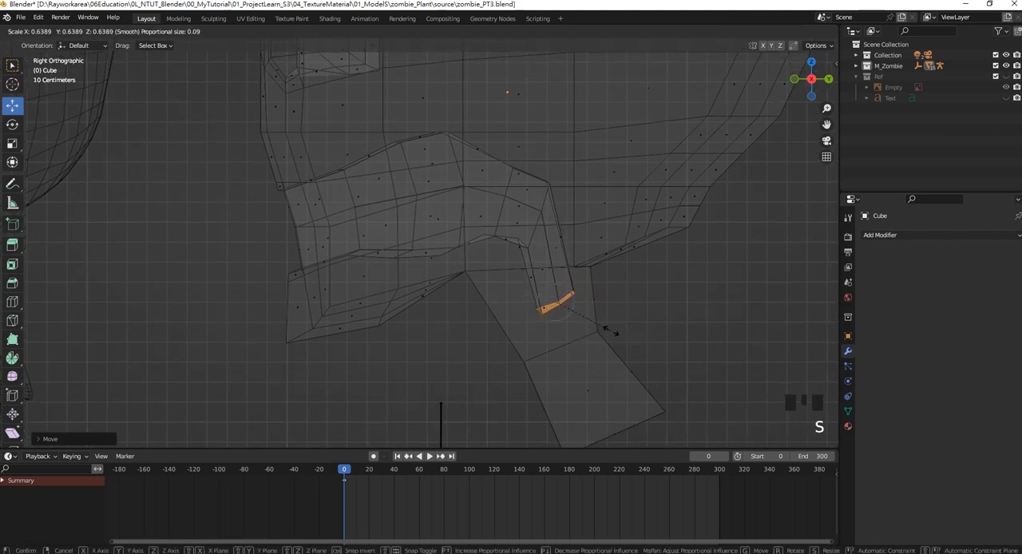
{"action": "left_click", "coordinate": [585, 321]}
{"action": "key", "text": "Delete"}
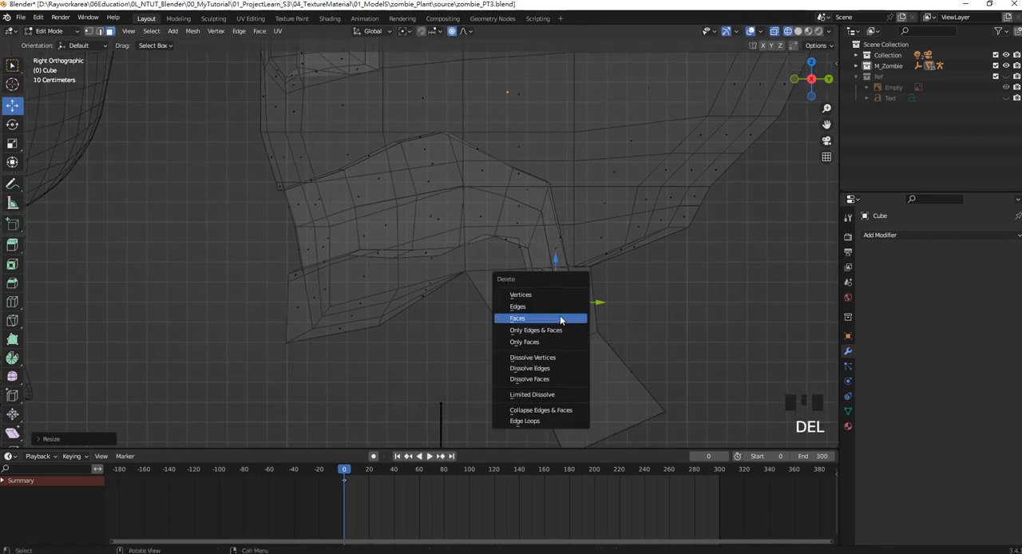
{"action": "left_click", "coordinate": [562, 318]}
In vertex select mode, lower the underside vertices where the mouth cavity bends down into the throat.
{"action": "scroll", "coordinate": [569, 228], "scroll_direction": "up", "scroll_amount": 2}
{"action": "middle_click_drag", "start_coordinate": [567, 228], "coordinate": [542, 282], "text": "shift"}
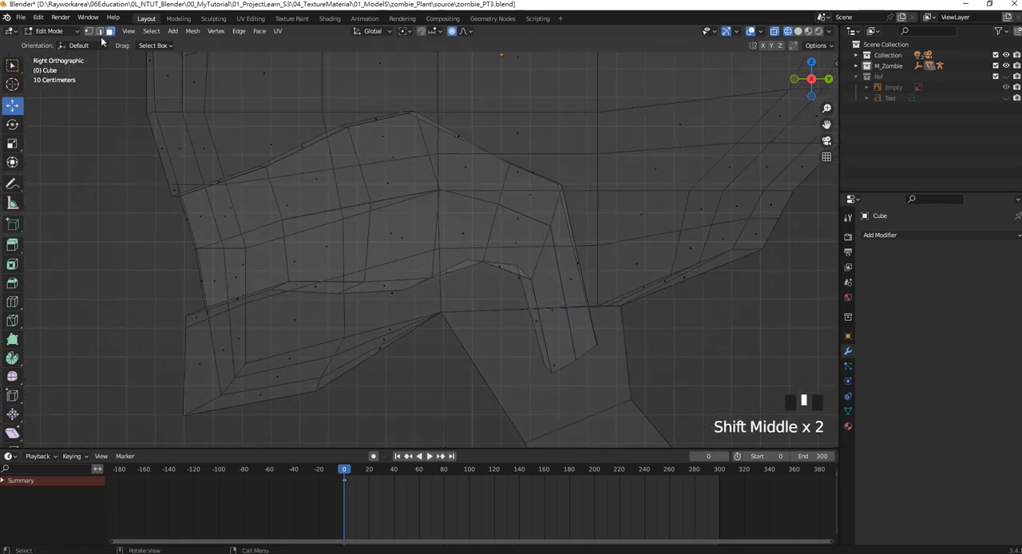
{"action": "left_click", "coordinate": [89, 31]}
{"action": "left_click", "coordinate": [528, 284]}
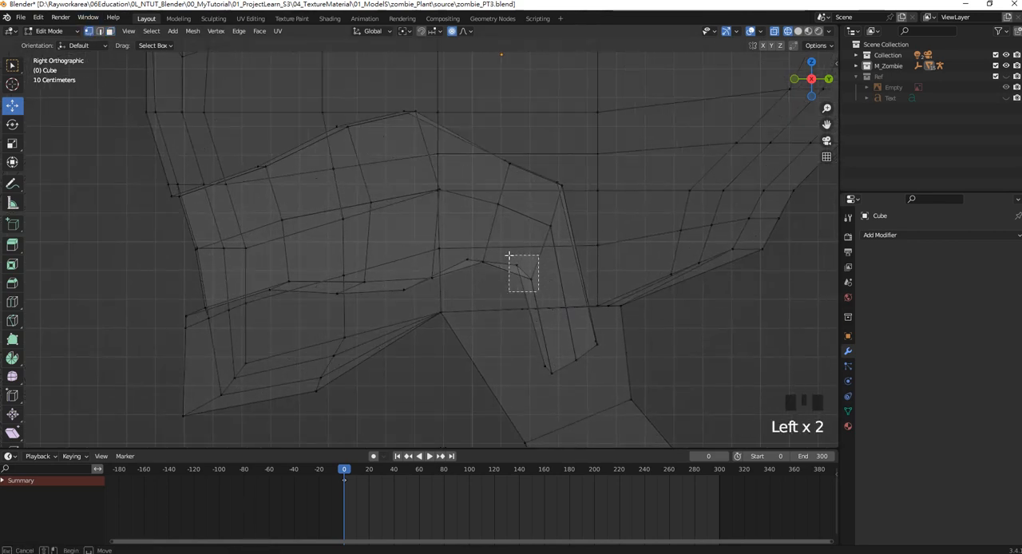
{"action": "left_click_drag", "start_coordinate": [509, 255], "coordinate": [519, 296]}
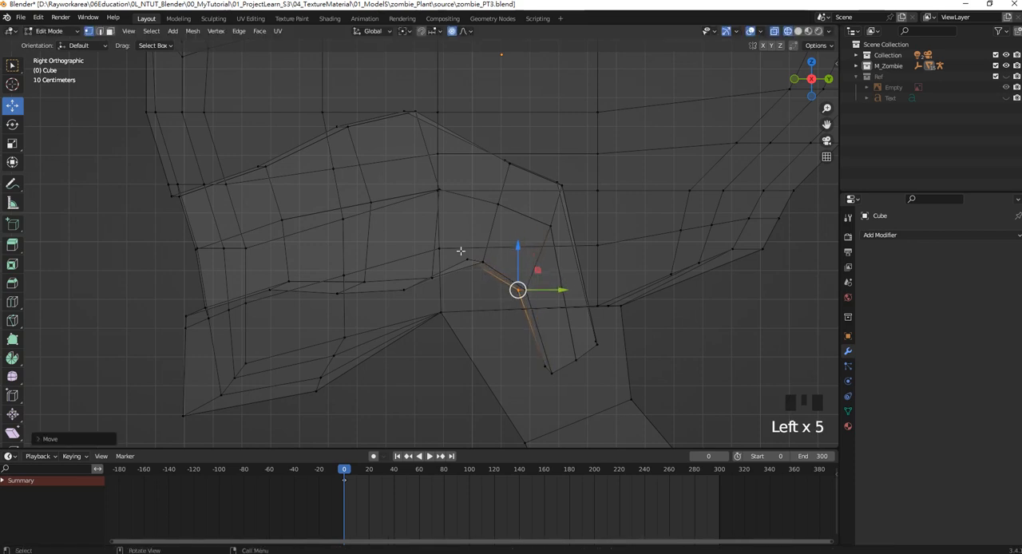
{"action": "left_click_drag", "start_coordinate": [461, 252], "coordinate": [478, 274]}
{"action": "left_click_drag", "start_coordinate": [471, 268], "coordinate": [480, 275]}
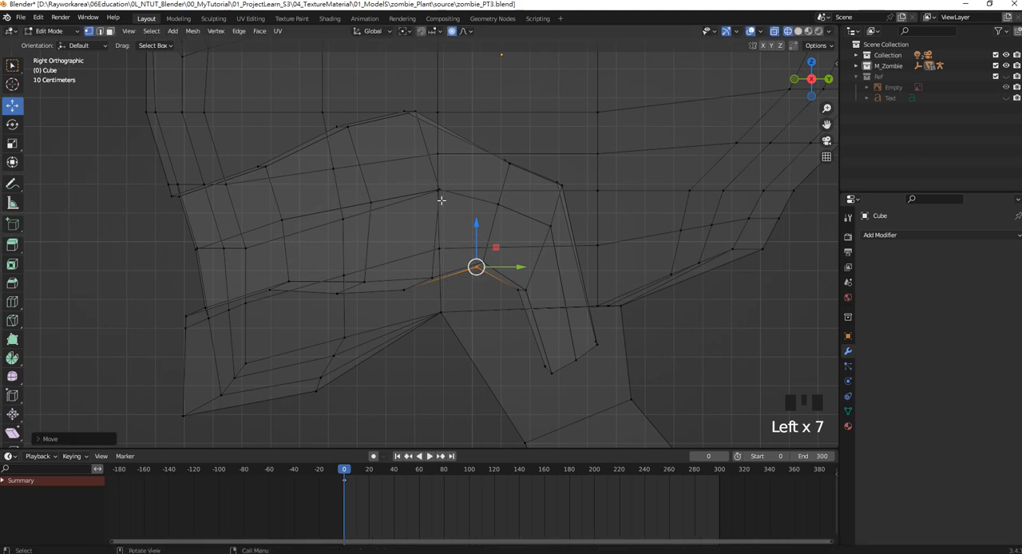
Move the upper rear vertices of the throat bend forward and reposition its middle vertices to round the curve.
{"action": "middle_click_drag", "start_coordinate": [480, 207], "coordinate": [520, 256], "text": "shift"}
{"action": "left_click_drag", "start_coordinate": [562, 240], "coordinate": [533, 195]}
{"action": "left_click_drag", "start_coordinate": [547, 211], "coordinate": [541, 201]}
{"action": "left_click_drag", "start_coordinate": [607, 243], "coordinate": [587, 237]}
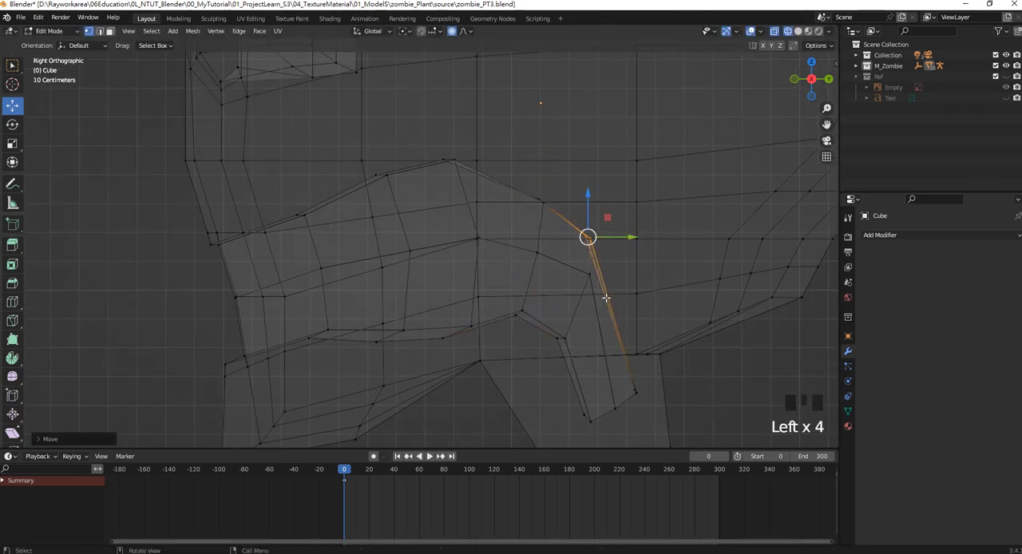
{"action": "left_click_drag", "start_coordinate": [608, 300], "coordinate": [577, 297]}
{"action": "middle_click_drag", "start_coordinate": [606, 353], "coordinate": [592, 310], "text": "shift"}
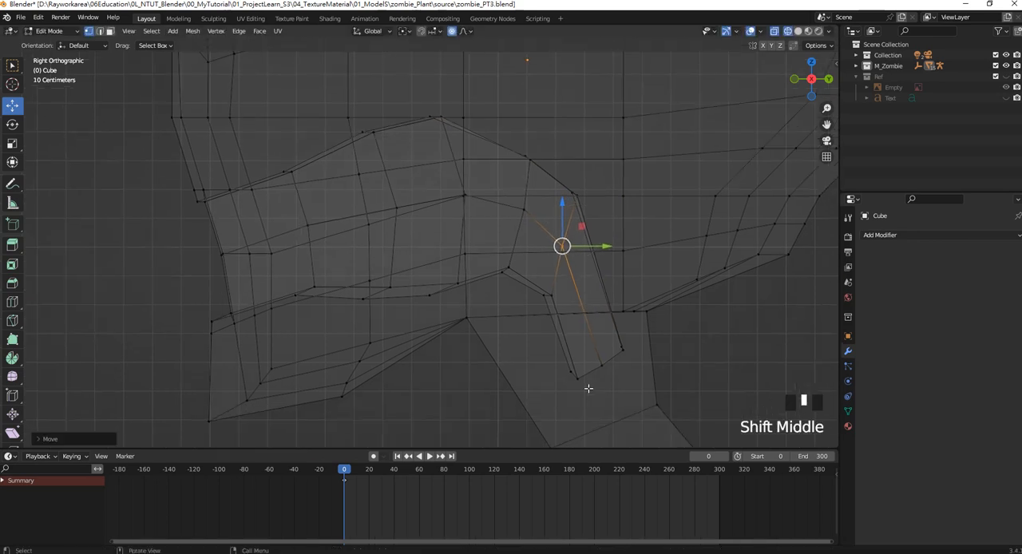
Adjust the corner vertices of the throat's open end and move the whole end ring forward.
{"action": "left_click_drag", "start_coordinate": [593, 392], "coordinate": [579, 373]}
{"action": "left_click", "coordinate": [622, 349]}
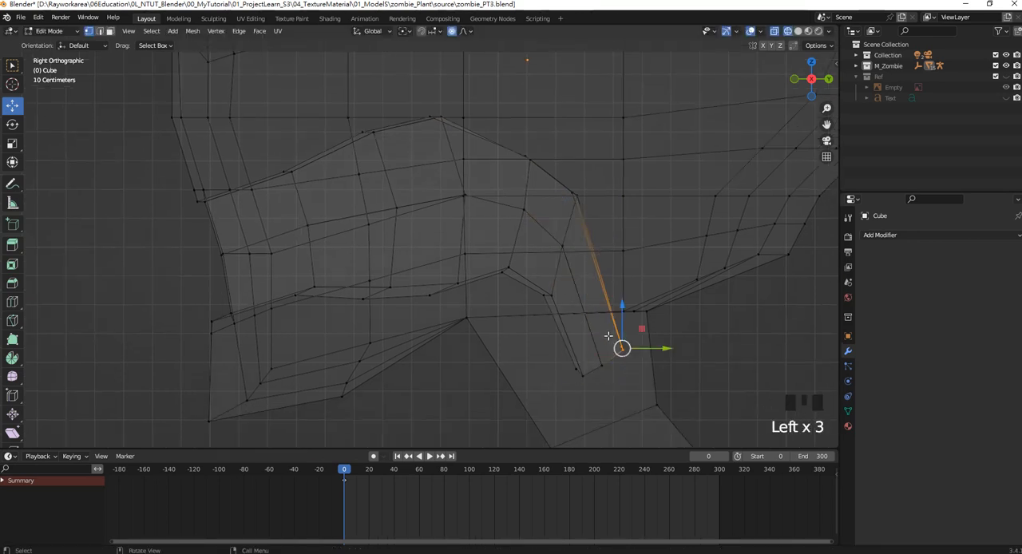
{"action": "left_click_drag", "start_coordinate": [622, 349], "coordinate": [612, 347]}
{"action": "left_click_drag", "start_coordinate": [631, 398], "coordinate": [546, 330]}
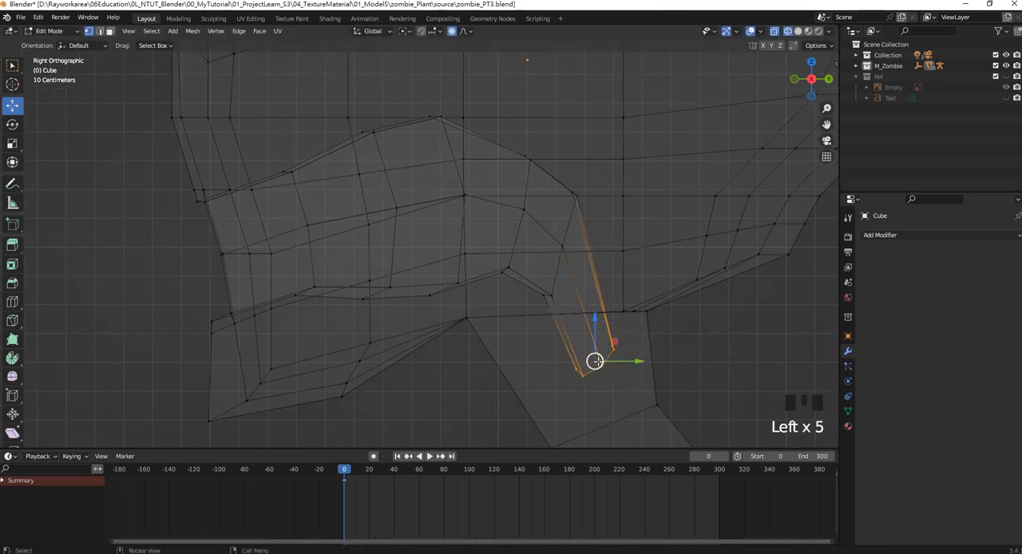
{"action": "left_click_drag", "start_coordinate": [594, 358], "coordinate": [580, 369]}
Fine-tune the inner and middle bend vertices, the throat's lower front vertices, and the cavity's underside.
{"action": "left_click_drag", "start_coordinate": [555, 298], "coordinate": [541, 276]}
{"action": "left_click_drag", "start_coordinate": [584, 307], "coordinate": [550, 228]}
{"action": "left_click_drag", "start_coordinate": [563, 246], "coordinate": [559, 246]}
{"action": "left_click_drag", "start_coordinate": [611, 401], "coordinate": [571, 366]}
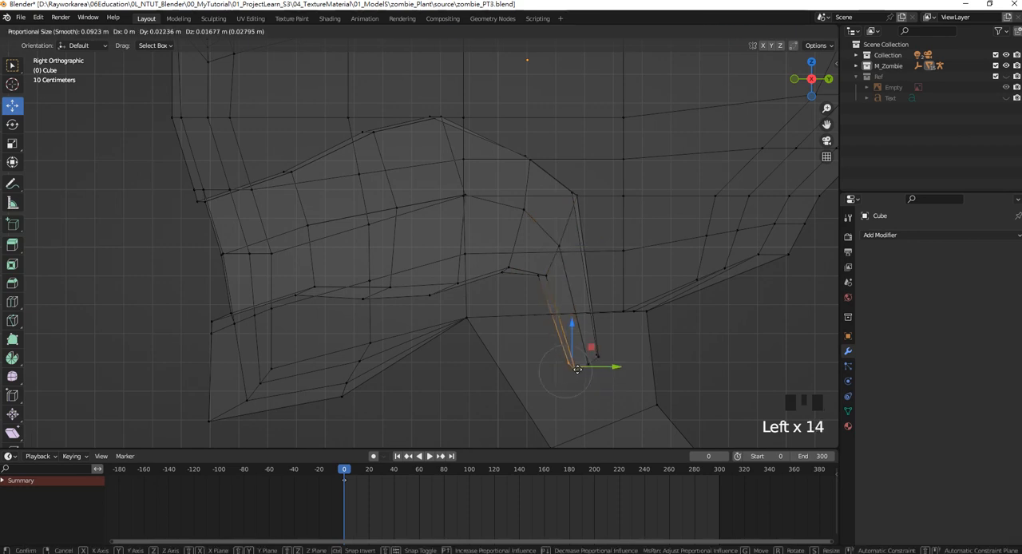
{"action": "left_click_drag", "start_coordinate": [483, 301], "coordinate": [441, 278]}
{"action": "middle_click_drag", "start_coordinate": [495, 224], "coordinate": [543, 258], "text": "shift"}
From the front view, delete all faces on the negative-X half of the head and return to Object Mode.
{"action": "scroll", "coordinate": [429, 251], "scroll_direction": "down", "scroll_amount": 2}
{"action": "middle_click_drag", "start_coordinate": [429, 251], "coordinate": [494, 168]}
{"action": "scroll", "coordinate": [416, 263], "scroll_direction": "up", "scroll_amount": 2}
{"action": "key", "text": "KP_1"}
{"action": "scroll", "coordinate": [551, 258], "scroll_direction": "down", "scroll_amount": 6}
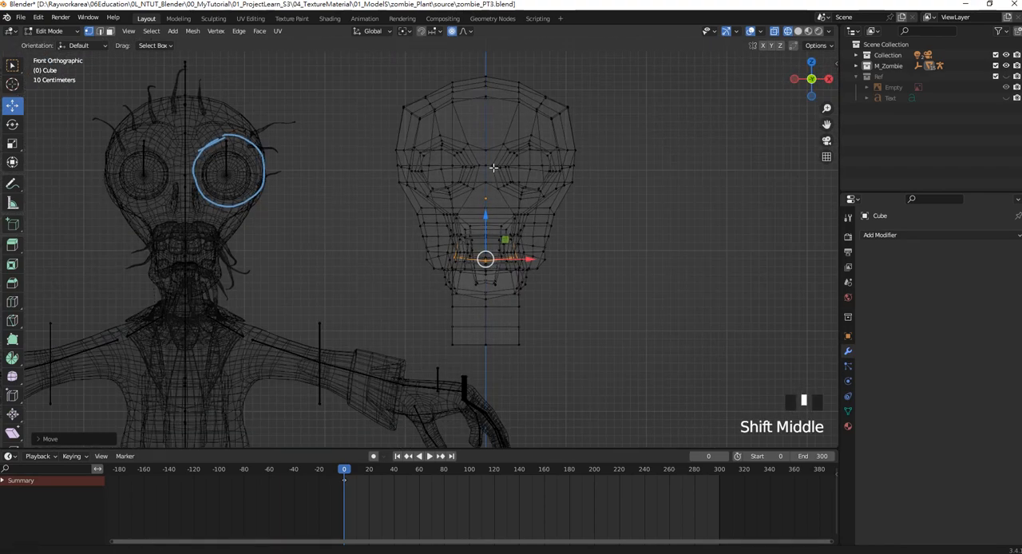
{"action": "left_click", "coordinate": [112, 32]}
{"action": "left_click_drag", "start_coordinate": [378, 56], "coordinate": [483, 368]}
{"action": "key", "text": "Delete"}
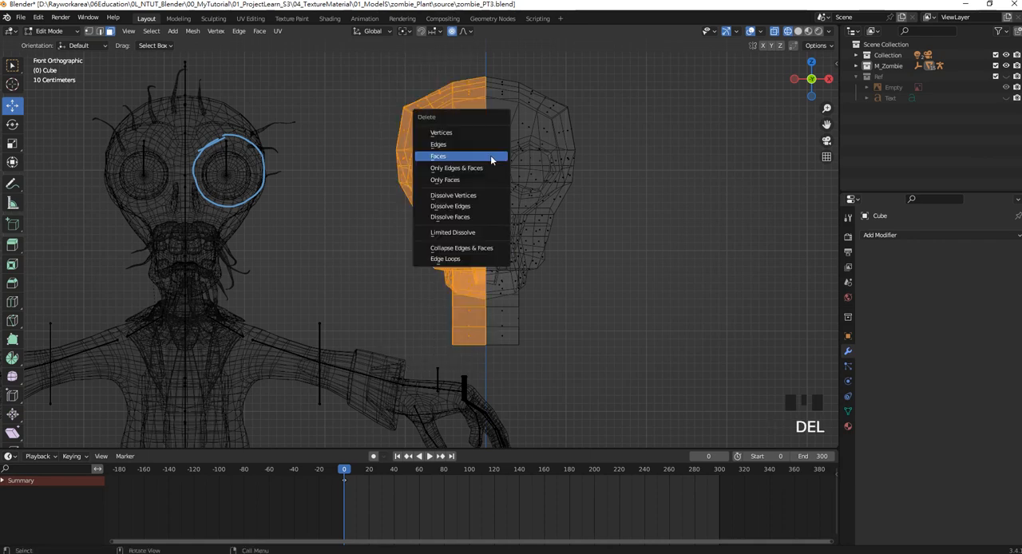
{"action": "left_click", "coordinate": [490, 155]}
{"action": "key", "text": "Tab"}
Switch the viewport to solid shading and view the open inner side of the half head.
{"action": "scroll", "coordinate": [557, 226], "scroll_direction": "up", "scroll_amount": 2}
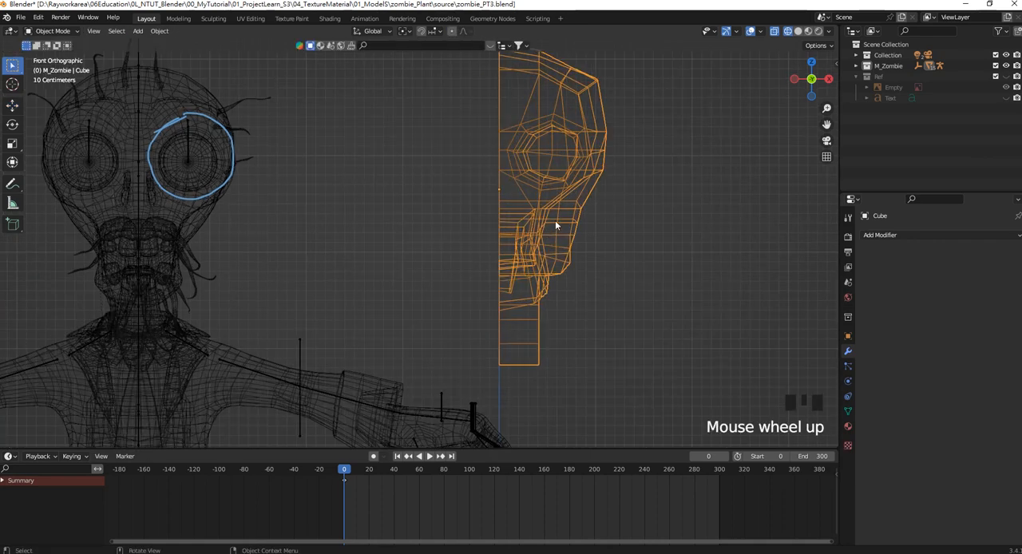
{"action": "mouse_move", "coordinate": [556, 226]}
{"action": "middle_mouse_down", "text": "shift"}
{"action": "mouse_move", "coordinate": [454, 215]}
{"action": "mouse_move", "coordinate": [503, 235]}
{"action": "mouse_move", "coordinate": [429, 223]}
{"action": "mouse_move", "coordinate": [534, 223]}
{"action": "mouse_move", "coordinate": [550, 212]}
{"action": "mouse_move", "coordinate": [479, 221]}
{"action": "middle_mouse_up", "text": "shift"}
{"action": "key", "text": "z"}
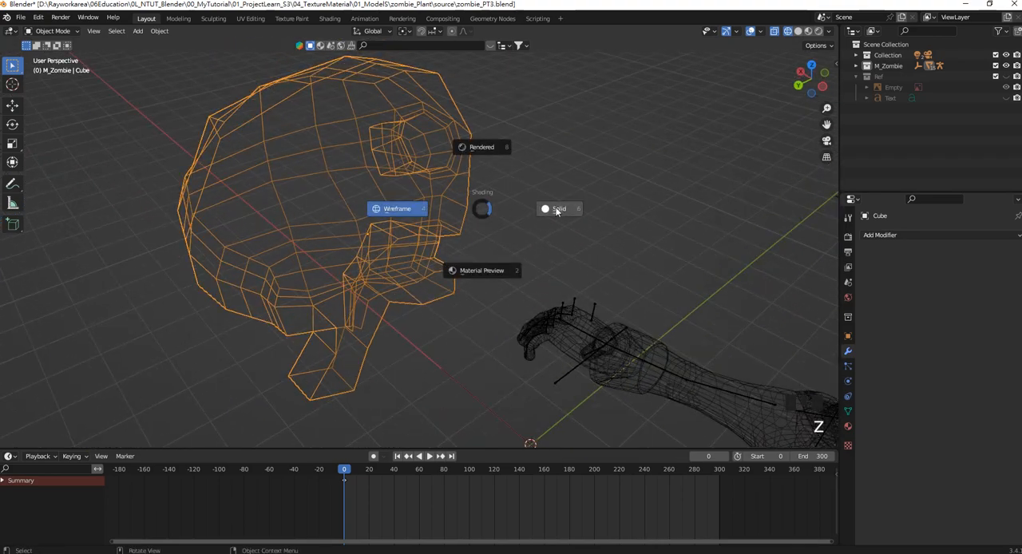
{"action": "left_click", "coordinate": [557, 210]}
{"action": "mouse_move", "coordinate": [346, 238]}
{"action": "middle_mouse_down"}
{"action": "mouse_move", "coordinate": [415, 228]}
{"action": "mouse_move", "coordinate": [392, 235]}
{"action": "mouse_move", "coordinate": [349, 221]}
{"action": "mouse_move", "coordinate": [395, 187]}
{"action": "mouse_move", "coordinate": [468, 188]}
{"action": "middle_mouse_up"}
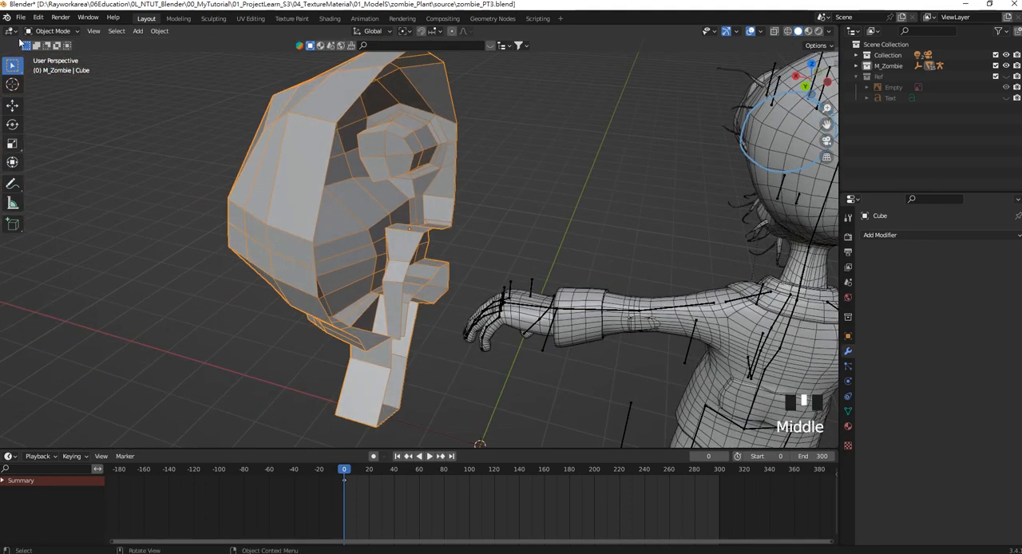
In Edit Mode, select two vertices along the top of the mouth cavity's inner wall and move them.
{"action": "key", "text": "Tab"}
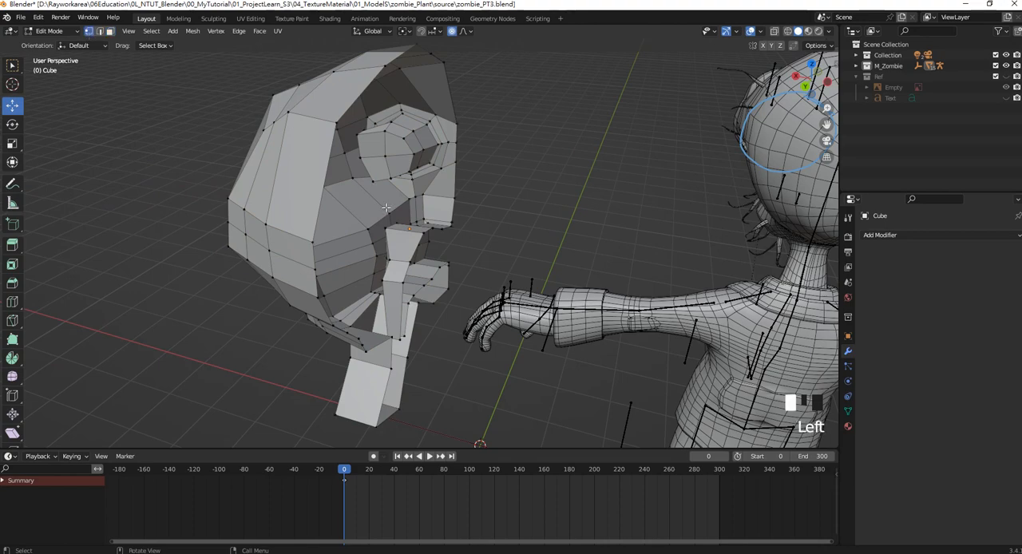
{"action": "scroll", "coordinate": [386, 207], "scroll_direction": "up", "scroll_amount": 4}
{"action": "middle_click_drag", "start_coordinate": [386, 208], "coordinate": [331, 232]}
{"action": "left_click", "coordinate": [324, 236]}
{"action": "left_click", "coordinate": [364, 215], "text": "shift"}
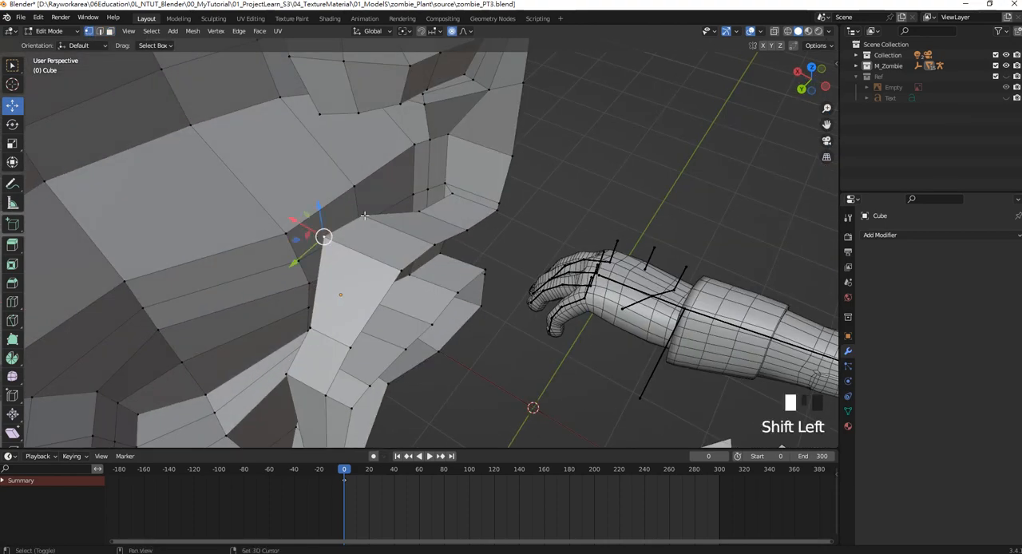
{"action": "left_click_drag", "start_coordinate": [343, 226], "coordinate": [362, 235]}
{"action": "middle_click_drag", "start_coordinate": [363, 236], "coordinate": [537, 249]}
Add a Mirror modifier on the X axis to the half head in Object Mode and deselect it.
{"action": "scroll", "coordinate": [557, 233], "scroll_direction": "down", "scroll_amount": 2}
{"action": "scroll", "coordinate": [569, 215], "scroll_direction": "up", "scroll_amount": 3}
{"action": "scroll", "coordinate": [559, 212], "scroll_direction": "up", "scroll_amount": 1}
{"action": "key", "text": "KP_1"}
{"action": "scroll", "coordinate": [513, 250], "scroll_direction": "down", "scroll_amount": 2}
{"action": "key", "text": "Tab"}
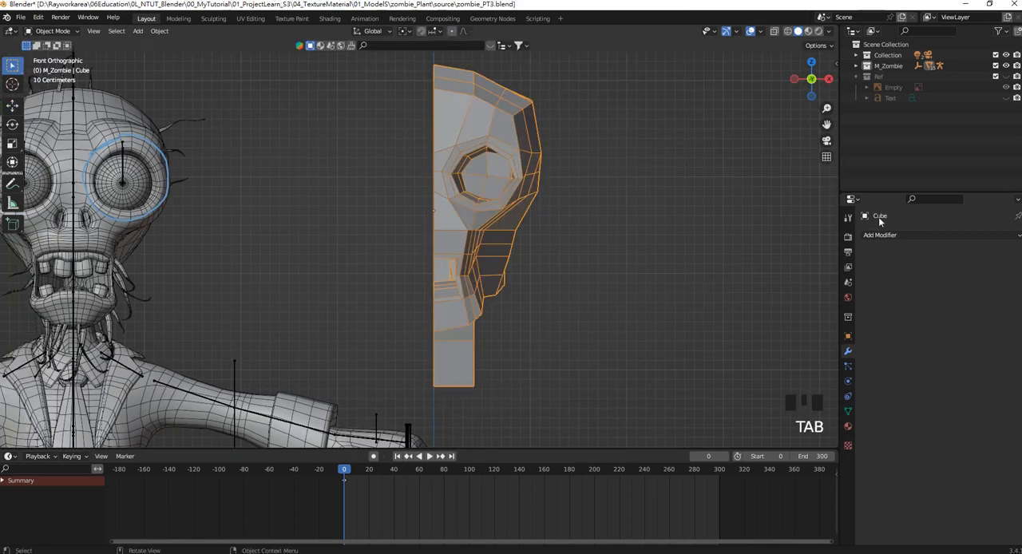
{"action": "left_click", "coordinate": [886, 235]}
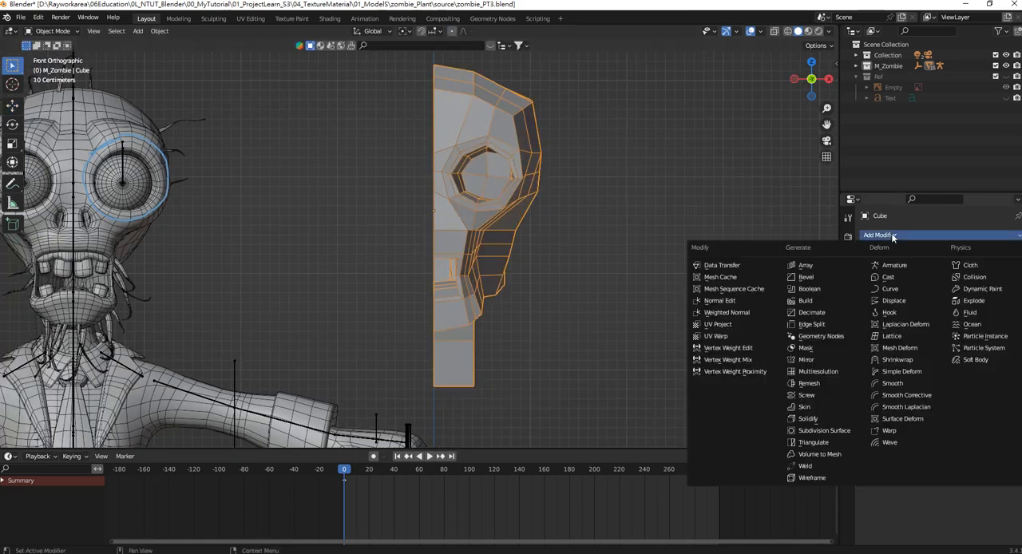
{"action": "left_click", "coordinate": [822, 359]}
{"action": "scroll", "coordinate": [539, 247], "scroll_direction": "down", "scroll_amount": 2}
{"action": "left_click", "coordinate": [539, 246]}
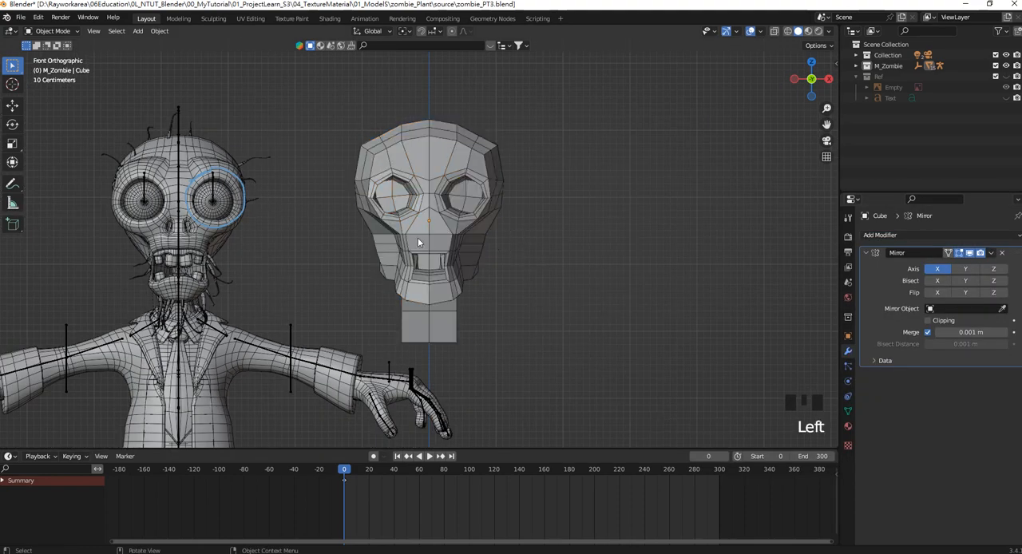
In Edit Mode from the front view, move the mouth-corner vertex slightly outward along X.
{"action": "scroll", "coordinate": [421, 239], "scroll_direction": "up", "scroll_amount": 3}
{"action": "middle_click_drag", "start_coordinate": [494, 236], "coordinate": [451, 246], "text": "shift"}
{"action": "scroll", "coordinate": [560, 237], "scroll_direction": "up", "scroll_amount": 3}
{"action": "scroll", "coordinate": [476, 248], "scroll_direction": "down", "scroll_amount": 2}
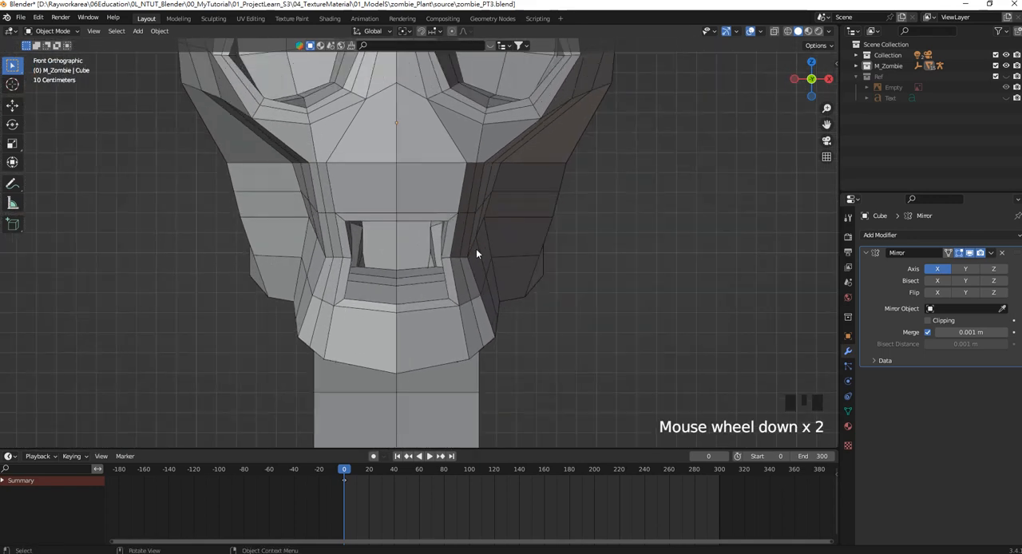
{"action": "scroll", "coordinate": [380, 210], "scroll_direction": "up", "scroll_amount": 3}
{"action": "scroll", "coordinate": [336, 246], "scroll_direction": "up", "scroll_amount": 2}
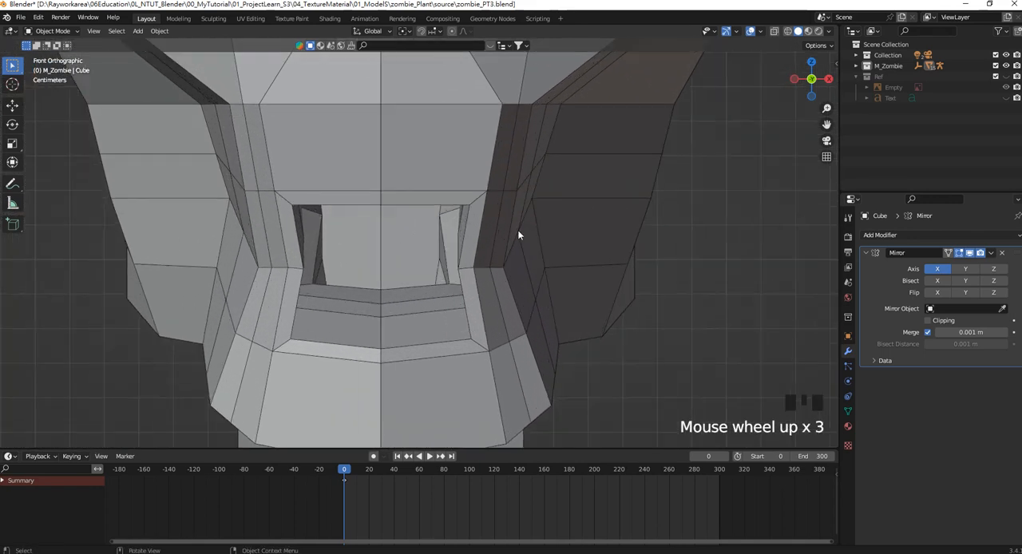
{"action": "middle_click_drag", "start_coordinate": [518, 233], "coordinate": [496, 254], "text": "shift"}
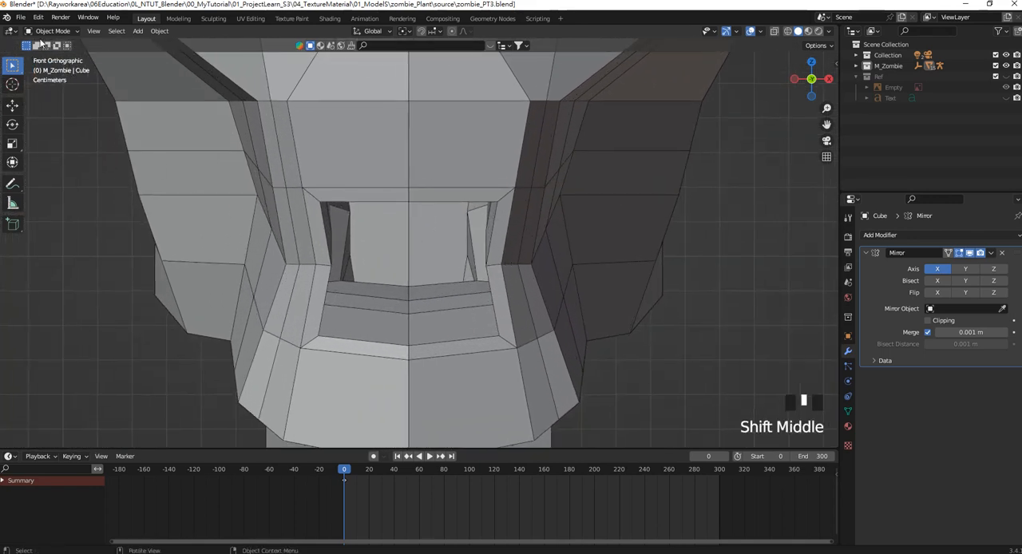
{"action": "scroll", "coordinate": [429, 231], "scroll_direction": "down", "scroll_amount": 5}
{"action": "key", "text": "Tab"}
{"action": "scroll", "coordinate": [480, 257], "scroll_direction": "up", "scroll_amount": 3}
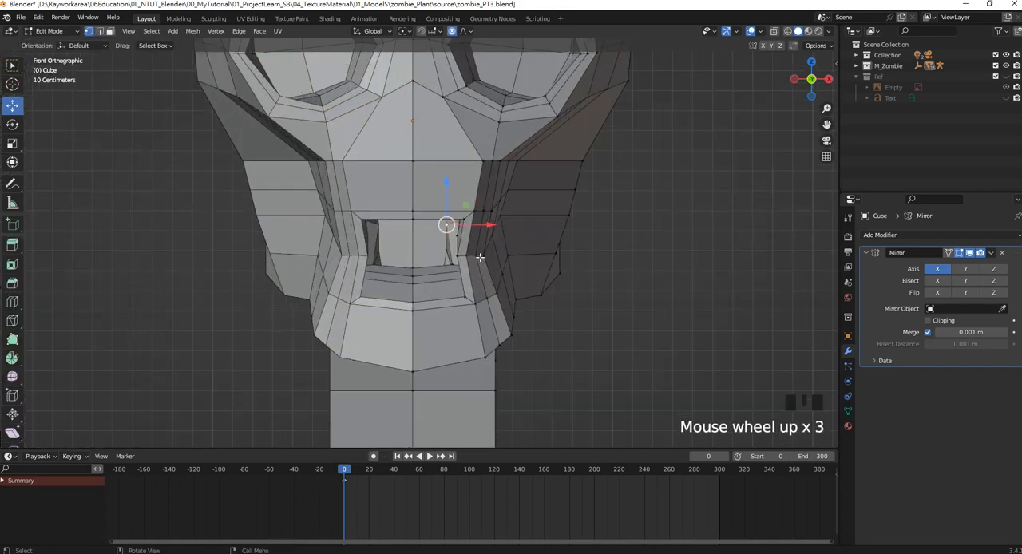
{"action": "scroll", "coordinate": [480, 257], "scroll_direction": "up", "scroll_amount": 2}
{"action": "left_click", "coordinate": [490, 260]}
{"action": "mouse_move", "coordinate": [519, 264]}
{"action": "left_mouse_down"}
{"action": "mouse_move", "coordinate": [536, 264]}
{"action": "mouse_move", "coordinate": [527, 263]}
{"action": "left_mouse_up"}
Select the outer side vertices of the rear jaw and move them inward to narrow the lower face.
{"action": "scroll", "coordinate": [513, 263], "scroll_direction": "down", "scroll_amount": 8}
{"action": "middle_click_drag", "start_coordinate": [457, 237], "coordinate": [527, 257], "text": "shift"}
{"action": "scroll", "coordinate": [483, 259], "scroll_direction": "up", "scroll_amount": 2}
{"action": "scroll", "coordinate": [481, 259], "scroll_direction": "up", "scroll_amount": 1}
{"action": "scroll", "coordinate": [559, 256], "scroll_direction": "up", "scroll_amount": 2}
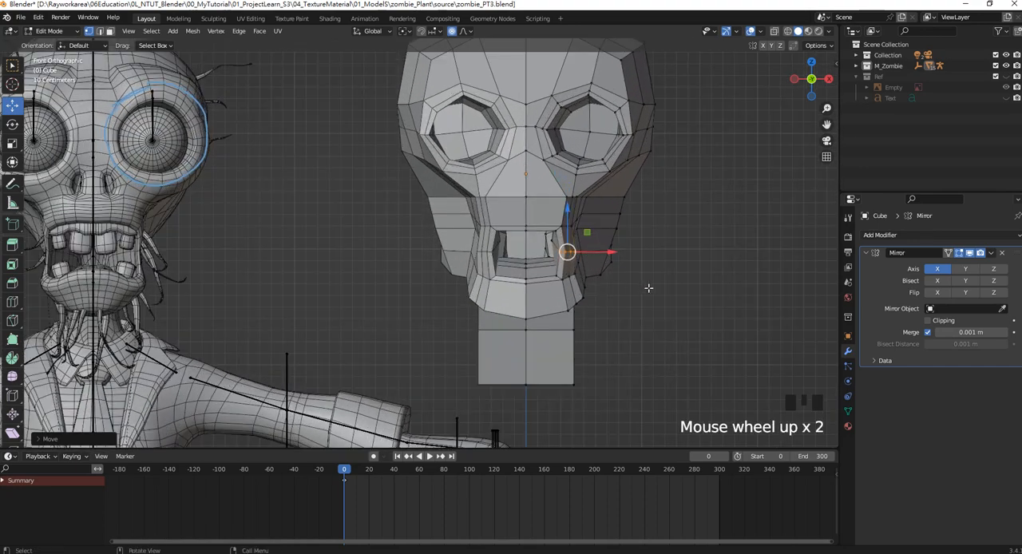
{"action": "left_click_drag", "start_coordinate": [648, 288], "coordinate": [587, 217]}
{"action": "mouse_move", "coordinate": [645, 251]}
{"action": "left_mouse_down"}
{"action": "mouse_move", "coordinate": [590, 254]}
{"action": "mouse_move", "coordinate": [628, 260]}
{"action": "left_mouse_up"}
{"action": "left_click_drag", "start_coordinate": [662, 243], "coordinate": [626, 219]}
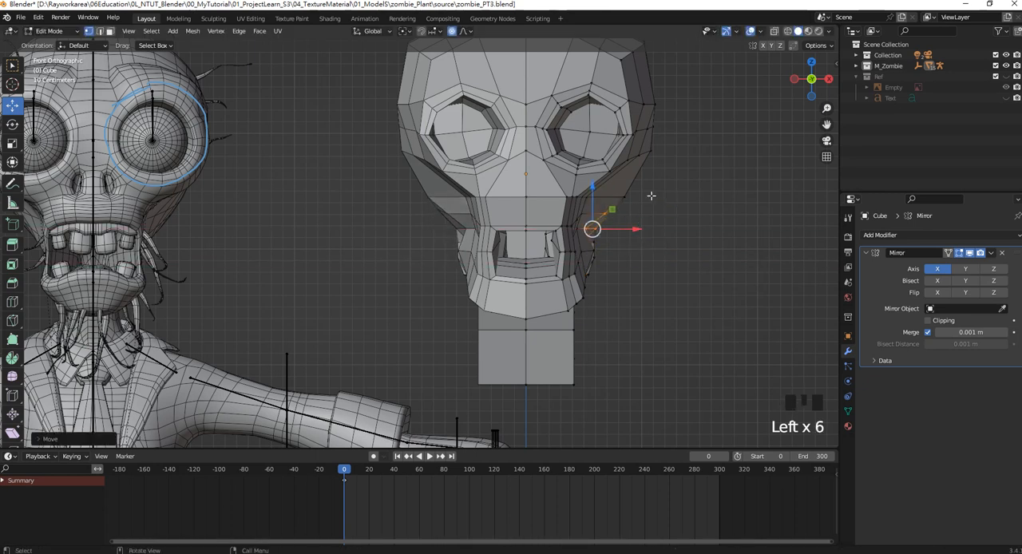
Select the cheek vertices below the eye socket and move them inward to taper the cheek into the jaw.
{"action": "middle_click_drag", "start_coordinate": [651, 195], "coordinate": [681, 188], "text": "shift"}
{"action": "left_click_drag", "start_coordinate": [699, 220], "coordinate": [646, 197]}
{"action": "left_click_drag", "start_coordinate": [702, 235], "coordinate": [638, 195]}
{"action": "left_click_drag", "start_coordinate": [692, 214], "coordinate": [674, 210]}
{"action": "middle_click_drag", "start_coordinate": [674, 210], "coordinate": [586, 230], "text": "shift"}
Select the two outer edge loops around the eye socket in edge select mode and scale them up to widen the rim.
{"action": "scroll", "coordinate": [633, 168], "scroll_direction": "up", "scroll_amount": 2}
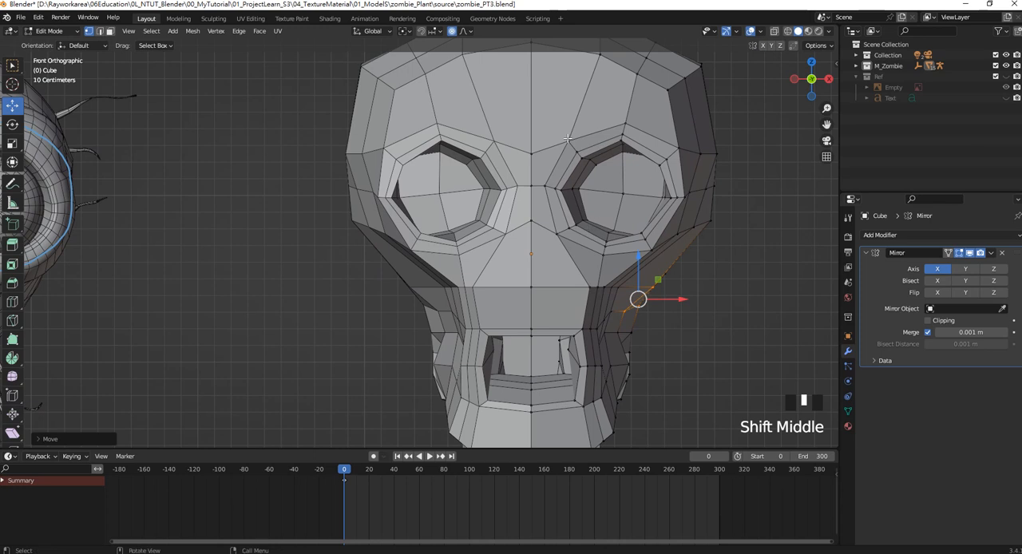
{"action": "left_click", "coordinate": [99, 31]}
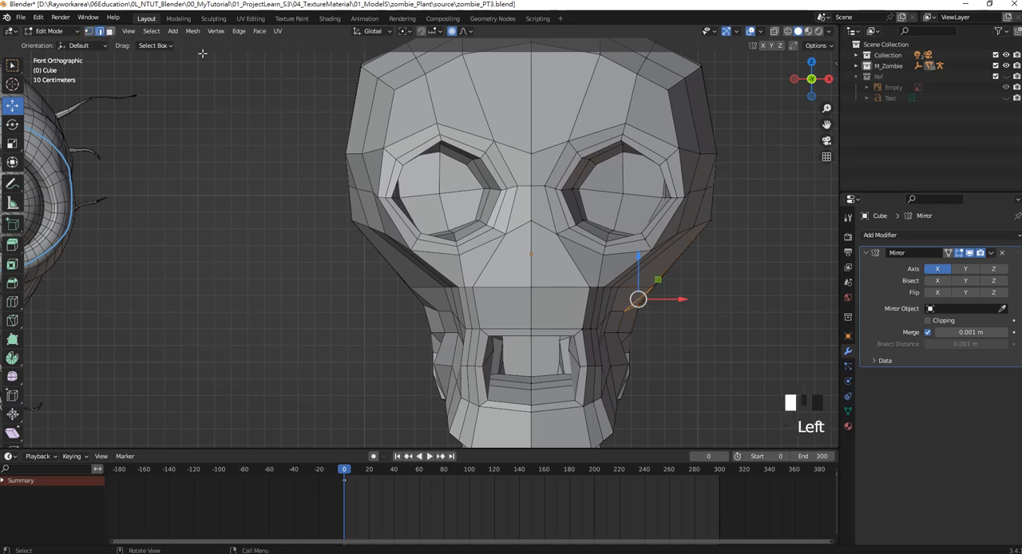
{"action": "left_click", "coordinate": [579, 158], "text": "alt+shift"}
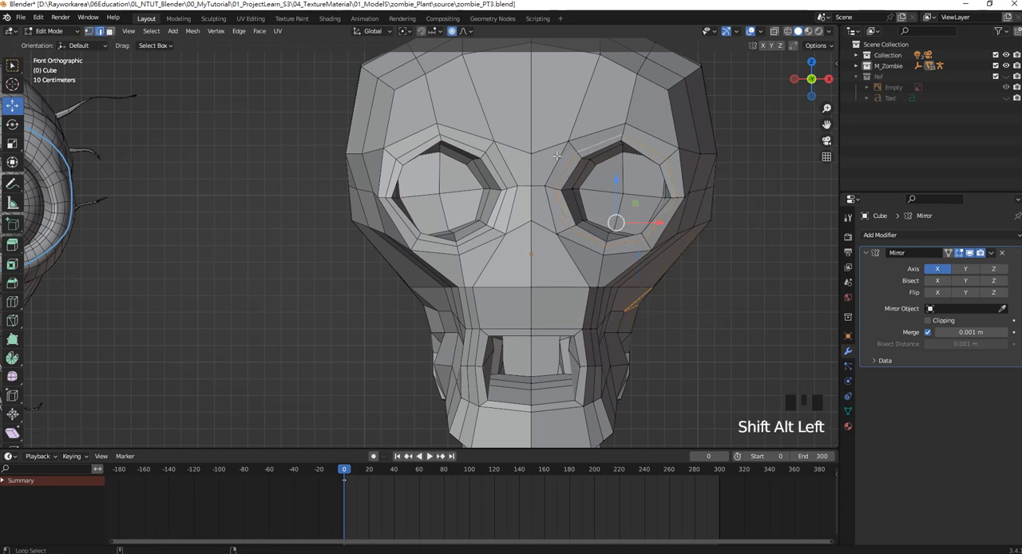
{"action": "left_click", "coordinate": [572, 149], "text": "alt+shift"}
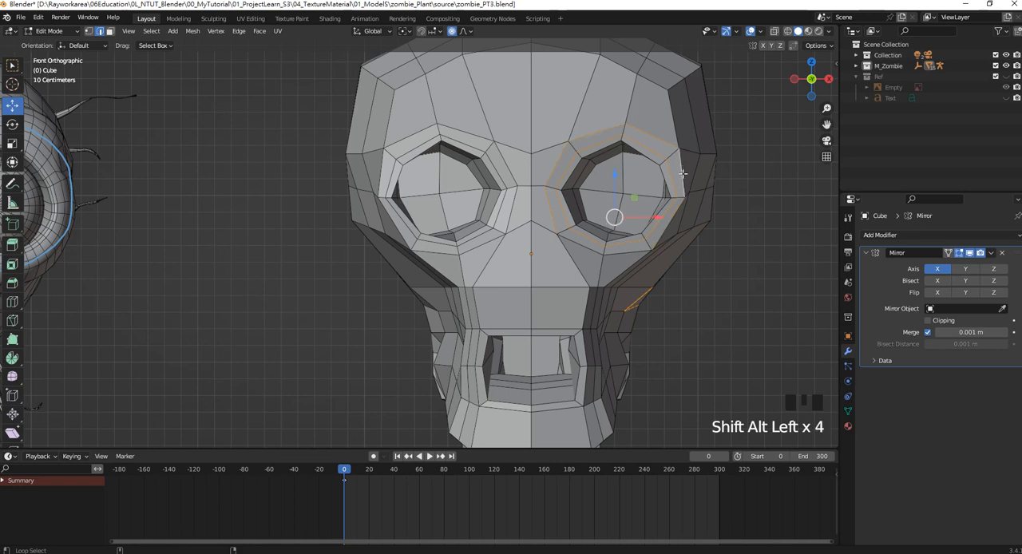
{"action": "key", "text": "s"}
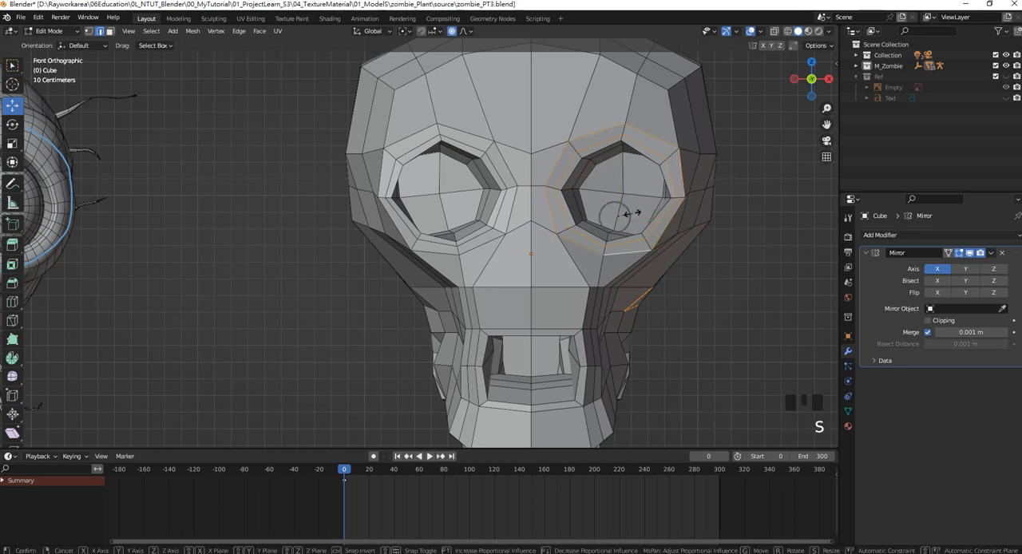
{"action": "right_click", "coordinate": [630, 215]}
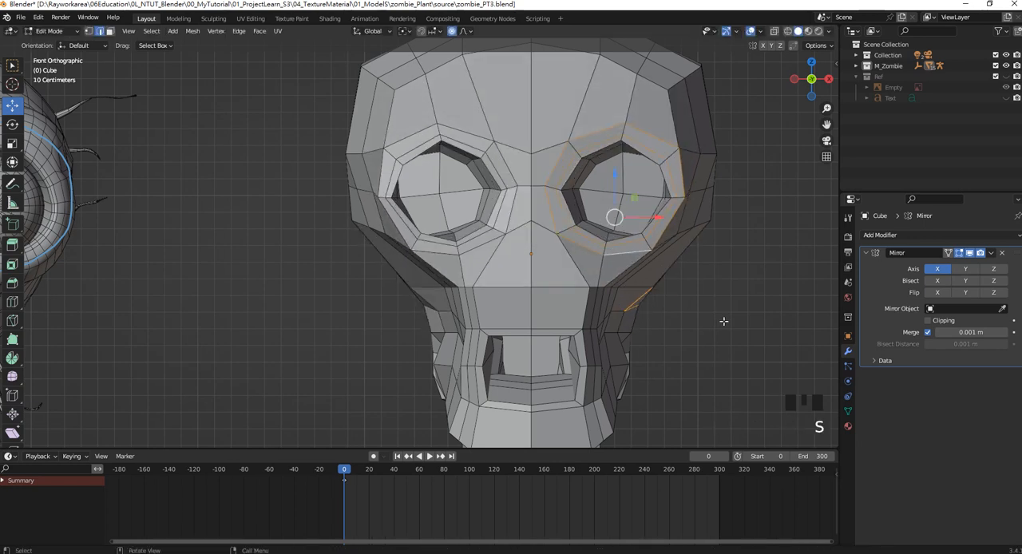
{"action": "left_click_drag", "start_coordinate": [723, 321], "coordinate": [609, 275], "text": "ctrl"}
{"action": "key", "text": "s"}
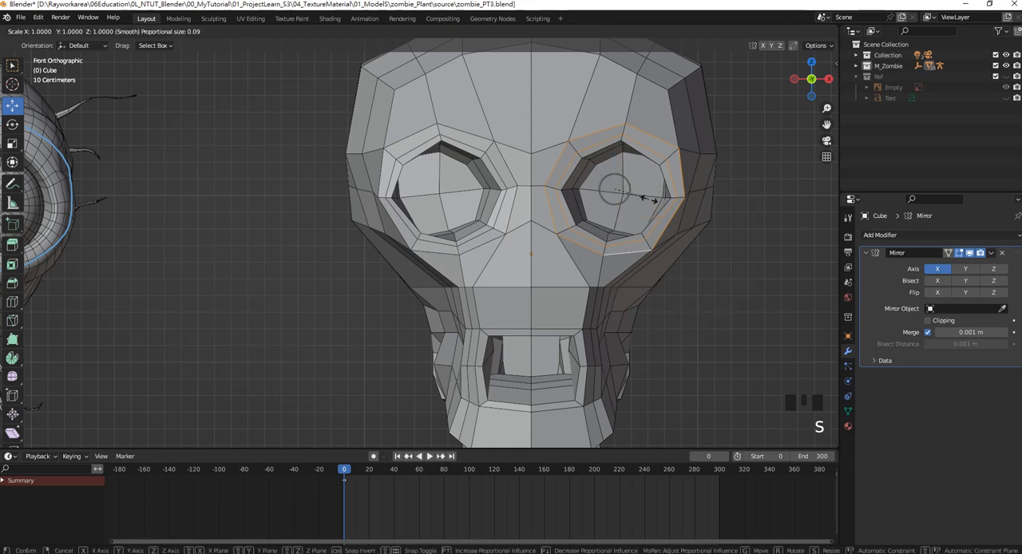
{"action": "left_click", "coordinate": [632, 199]}
In vertex select mode, move the lower mouth-corner vertex outward and down to widen the mouth opening.
{"action": "scroll", "coordinate": [632, 198], "scroll_direction": "down", "scroll_amount": 2}
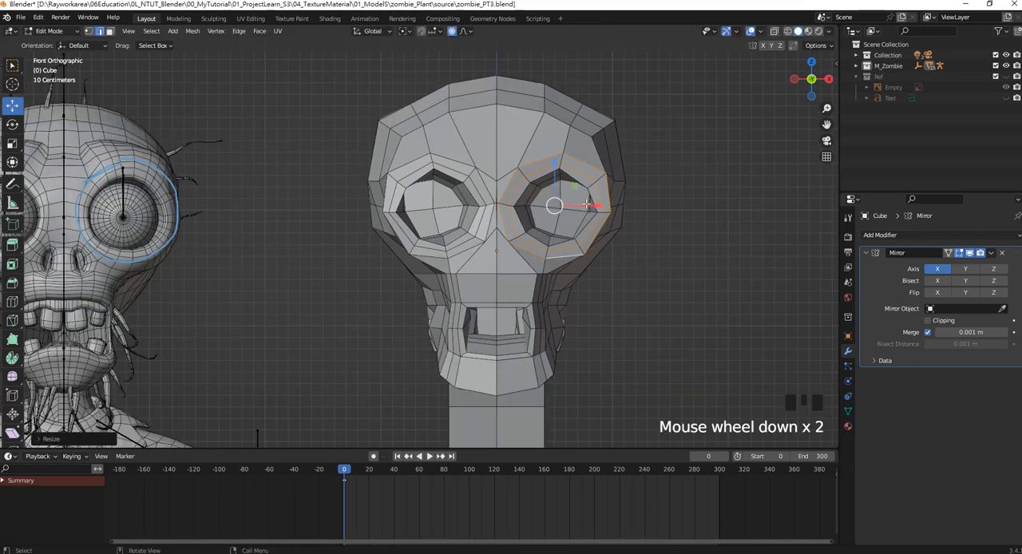
{"action": "middle_click_drag", "start_coordinate": [632, 199], "coordinate": [630, 120], "text": "shift"}
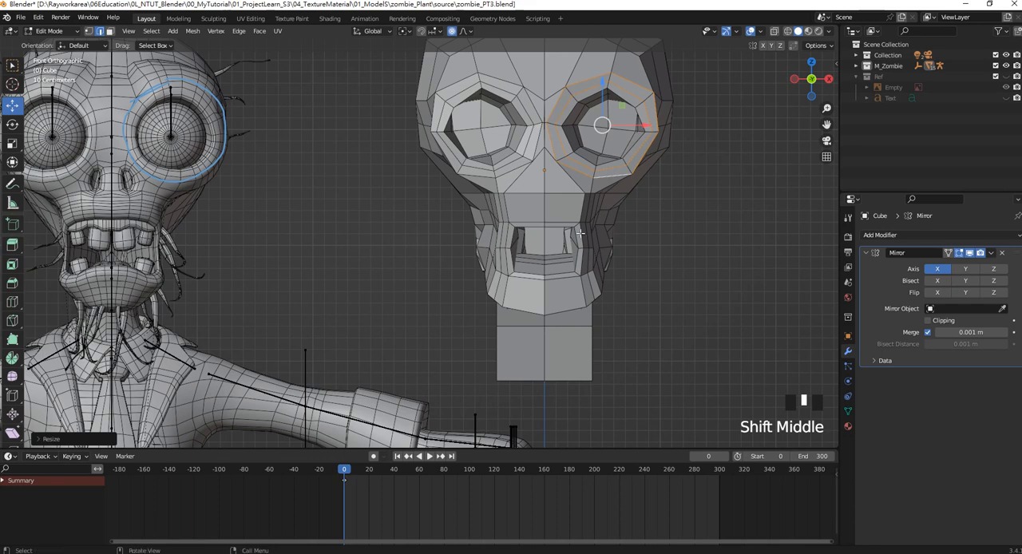
{"action": "scroll", "coordinate": [561, 257], "scroll_direction": "up", "scroll_amount": 2}
{"action": "middle_click_drag", "start_coordinate": [561, 257], "coordinate": [514, 236], "text": "shift"}
{"action": "left_click", "coordinate": [527, 210]}
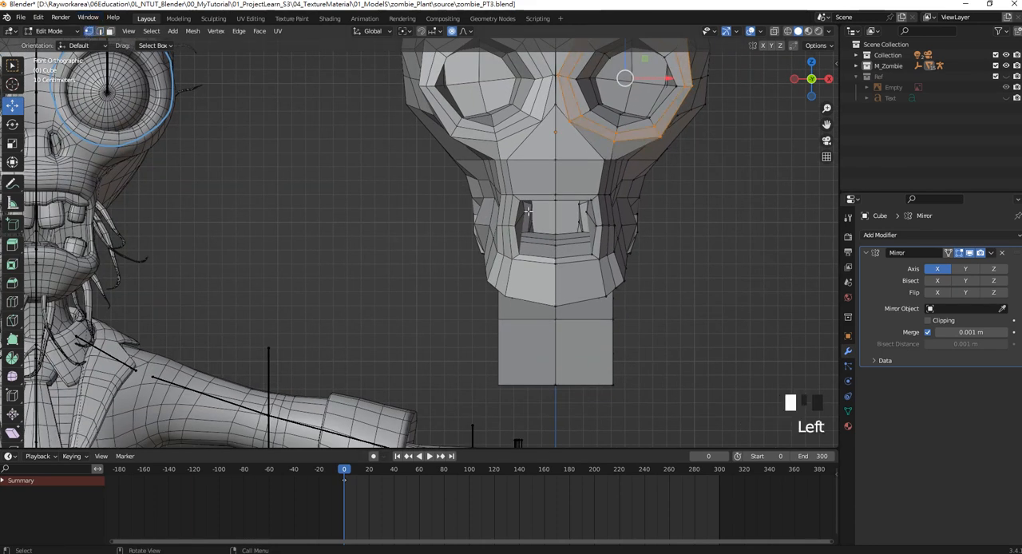
{"action": "left_click", "coordinate": [595, 257]}
{"action": "left_click_drag", "start_coordinate": [595, 256], "coordinate": [603, 265]}
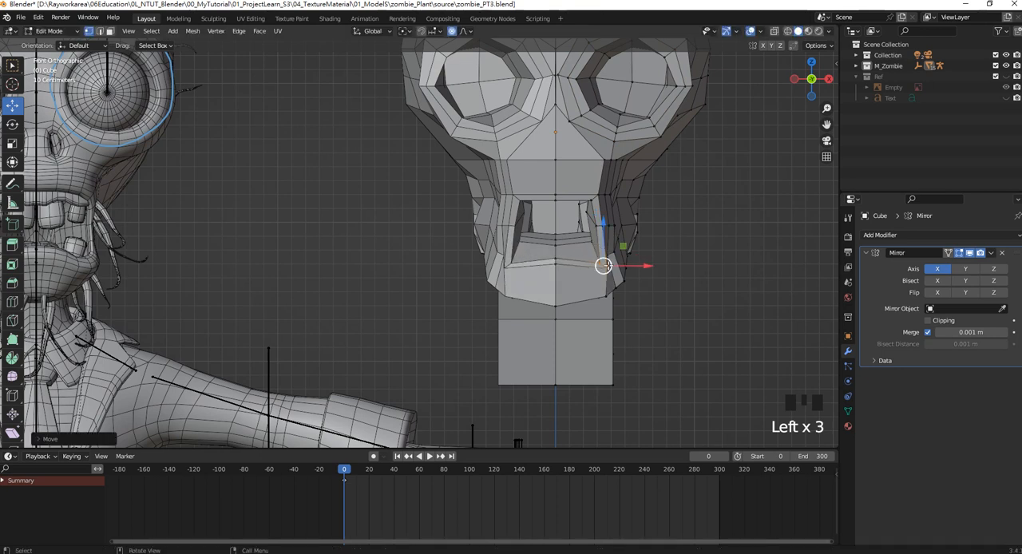
Move the centre vertex of the upper lip upward along Z to arch the mouth opening.
{"action": "middle_click_drag", "start_coordinate": [602, 265], "coordinate": [671, 271], "text": "shift"}
{"action": "left_click", "coordinate": [627, 198]}
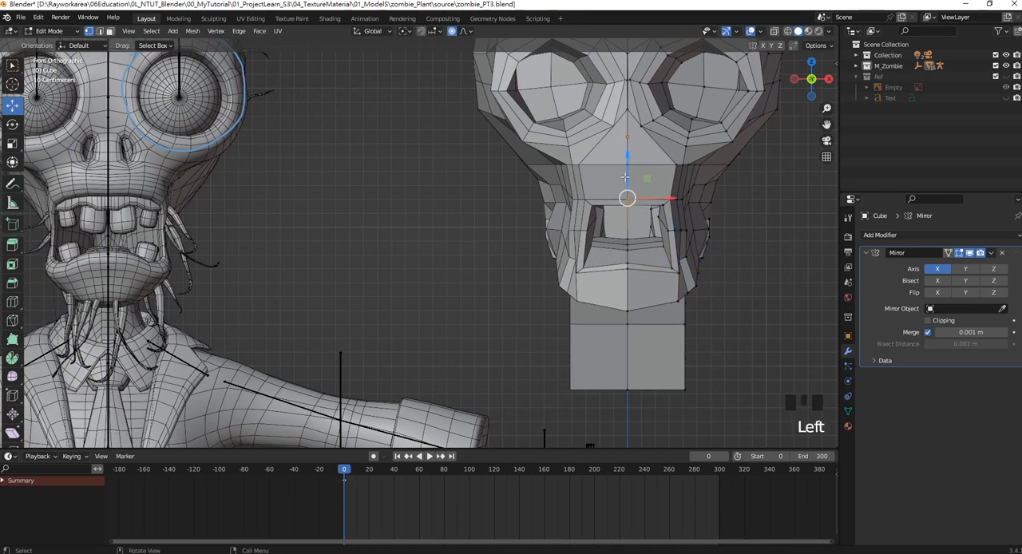
{"action": "left_click_drag", "start_coordinate": [626, 176], "coordinate": [627, 166]}
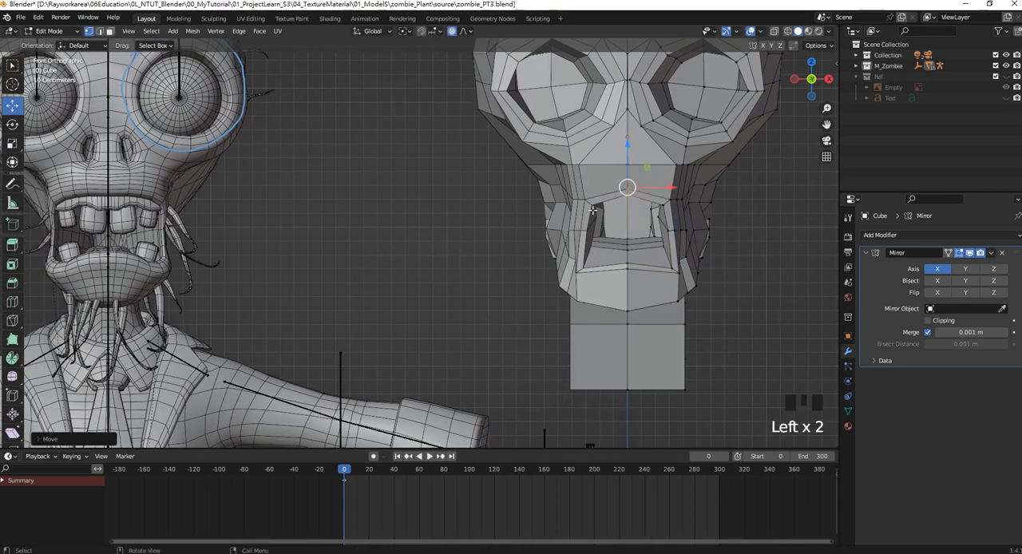
Box-select the upper mouth-corner vertices and move them outward along X.
{"action": "left_click", "coordinate": [596, 209]}
{"action": "left_click", "coordinate": [683, 206]}
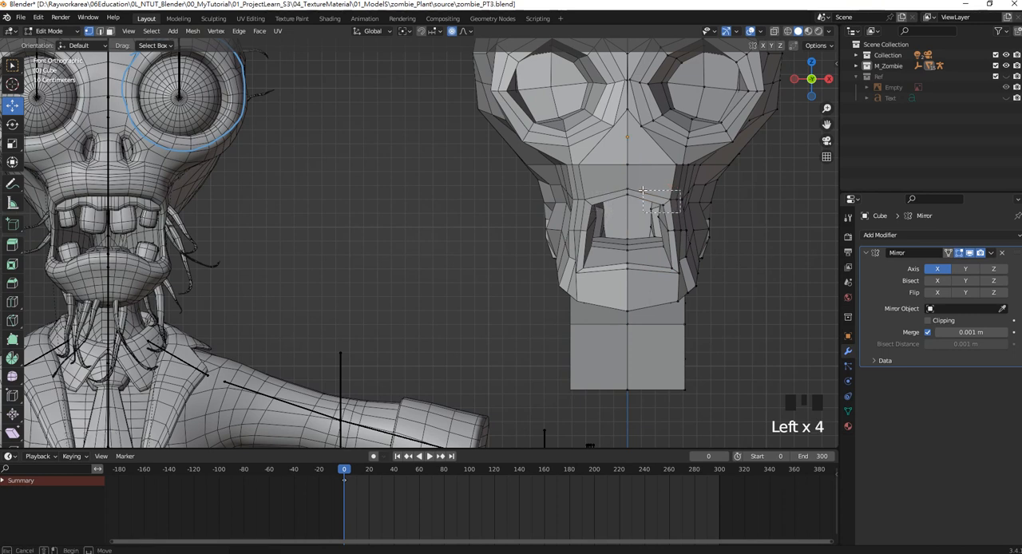
{"action": "left_click_drag", "start_coordinate": [687, 205], "coordinate": [702, 204]}
Try to move the centre-line vertex between the eye sockets along X, undo it, and return to the front view.
{"action": "scroll", "coordinate": [657, 206], "scroll_direction": "up", "scroll_amount": 1}
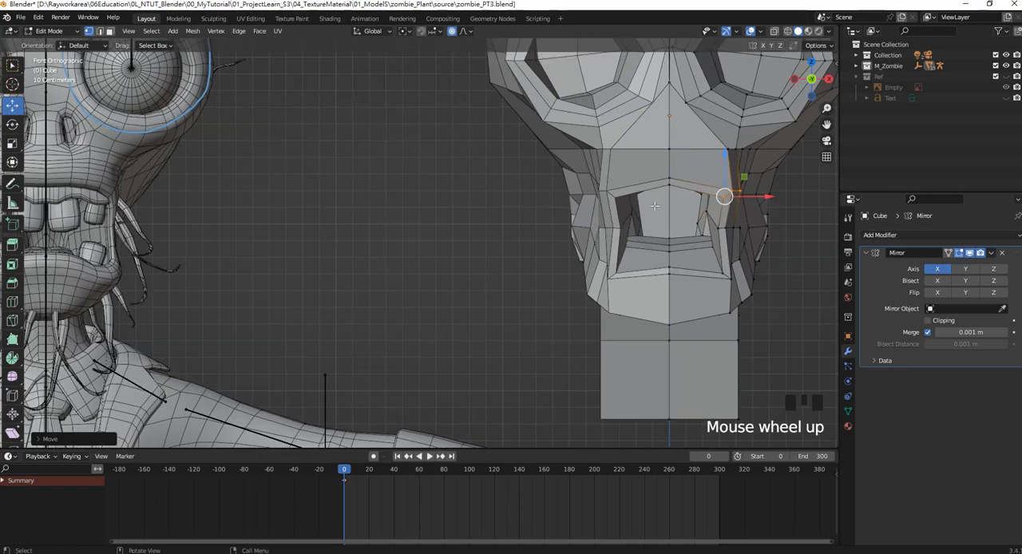
{"action": "scroll", "coordinate": [650, 224], "scroll_direction": "down", "scroll_amount": 3}
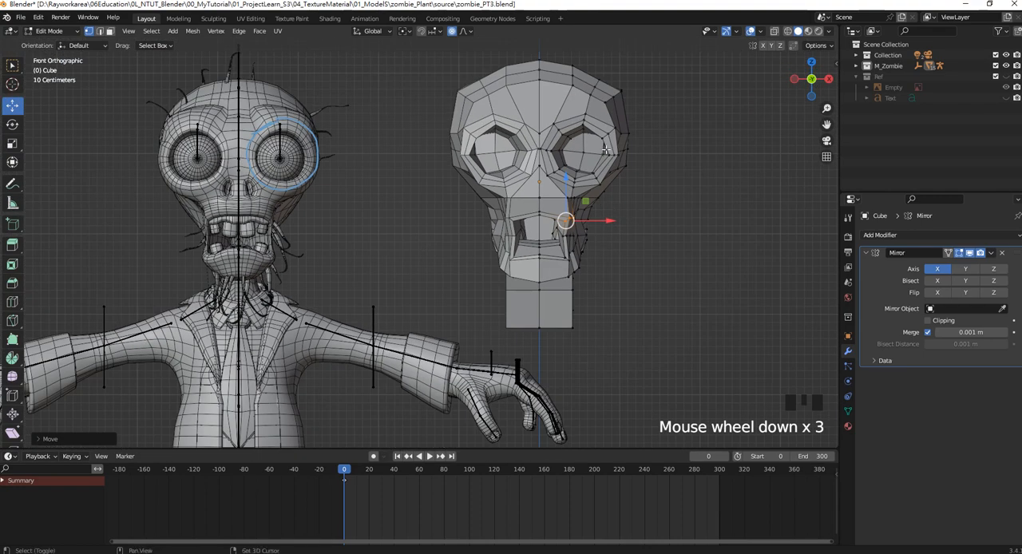
{"action": "middle_click_drag", "start_coordinate": [606, 149], "coordinate": [575, 199], "text": "shift"}
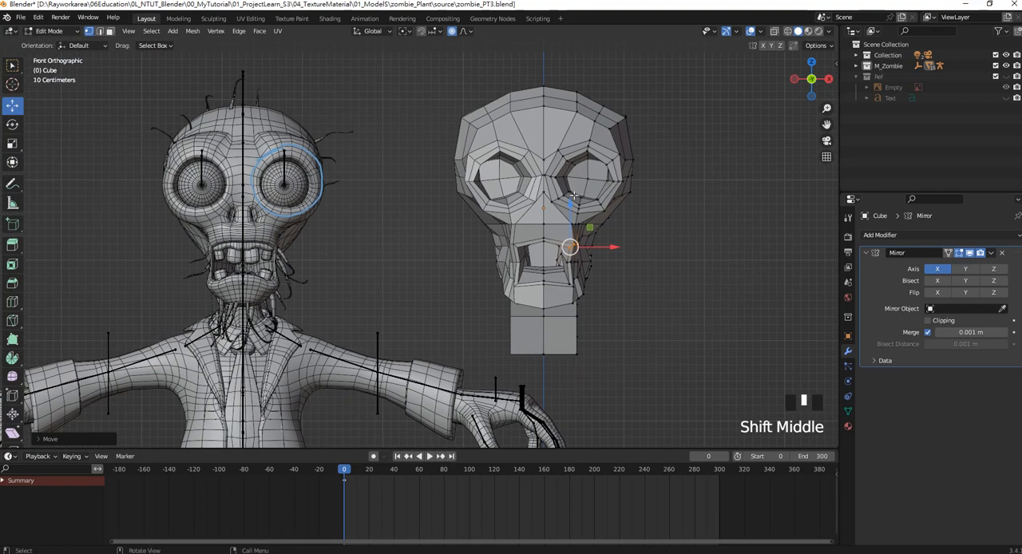
{"action": "scroll", "coordinate": [573, 195], "scroll_direction": "up", "scroll_amount": 3}
{"action": "middle_click_drag", "start_coordinate": [639, 141], "coordinate": [542, 182], "text": "shift"}
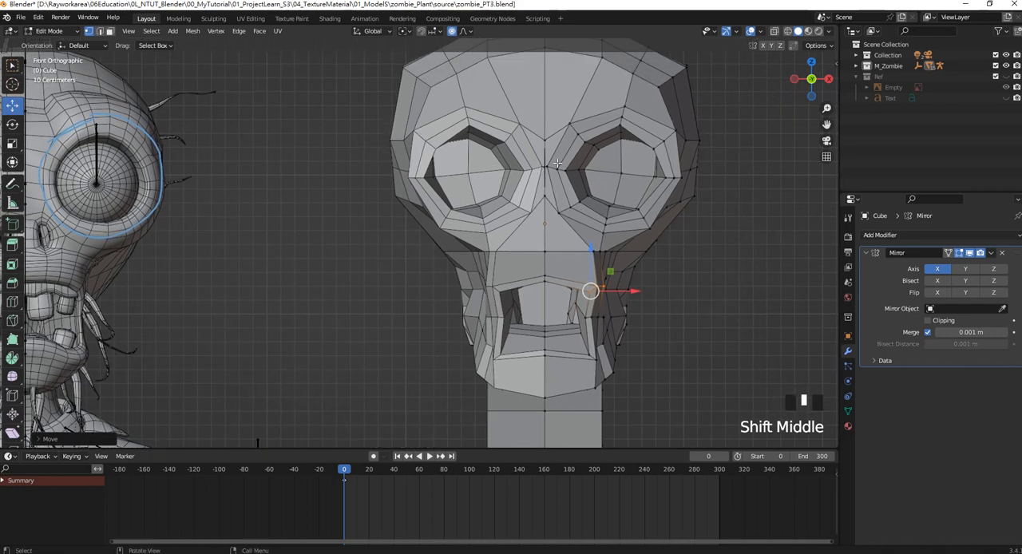
{"action": "scroll", "coordinate": [556, 163], "scroll_direction": "up", "scroll_amount": 6}
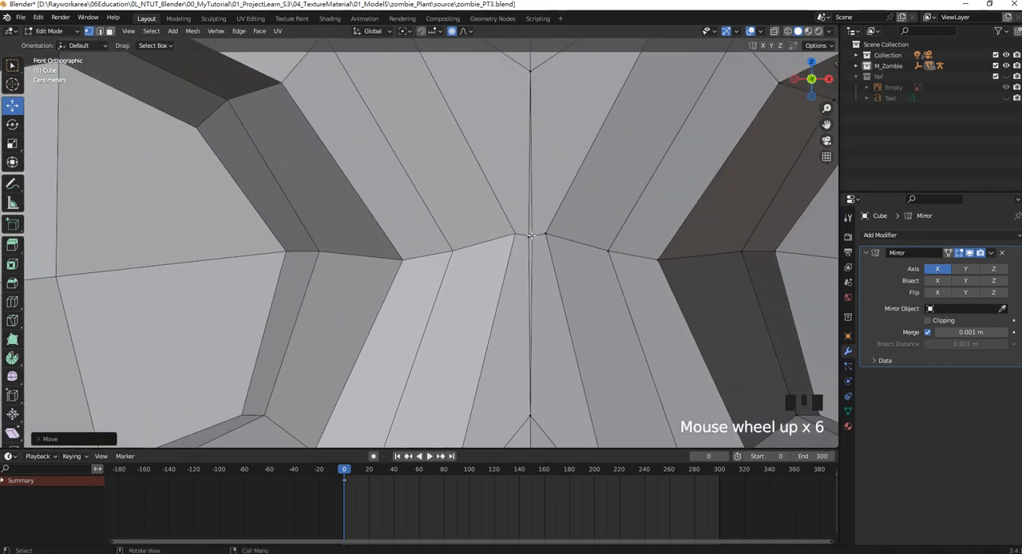
{"action": "left_click", "coordinate": [531, 236]}
{"action": "left_click_drag", "start_coordinate": [559, 236], "coordinate": [584, 236]}
{"action": "middle_click_drag", "start_coordinate": [585, 236], "coordinate": [559, 226]}
{"action": "key", "text": "ctrl+z"}
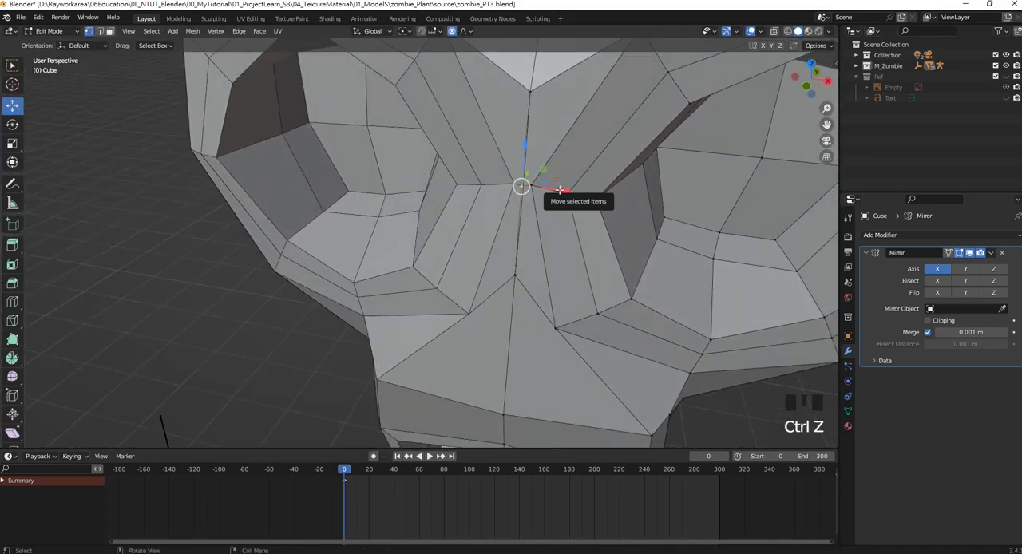
{"action": "key", "text": "KP_1"}
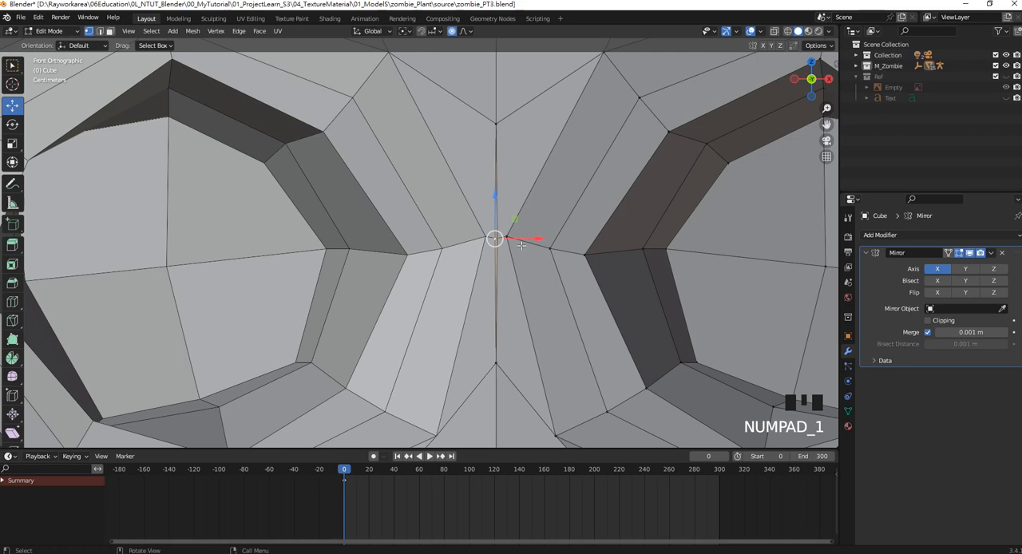
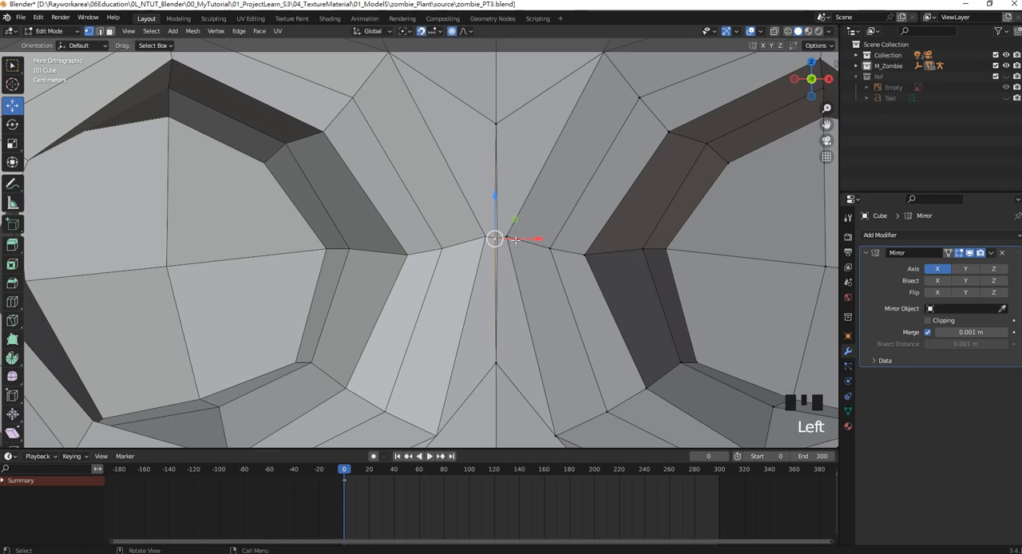
Set snapping to Edge, move the centre vertex between the eye sockets along X onto the mirror line, and turn snapping off.
{"action": "left_click_drag", "start_coordinate": [516, 240], "coordinate": [519, 240]}
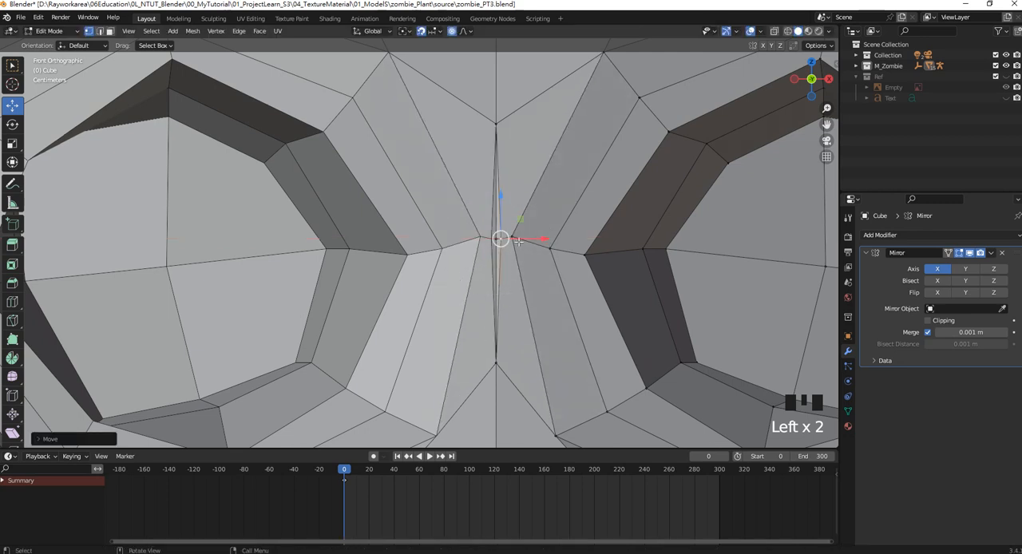
{"action": "left_click", "coordinate": [434, 32]}
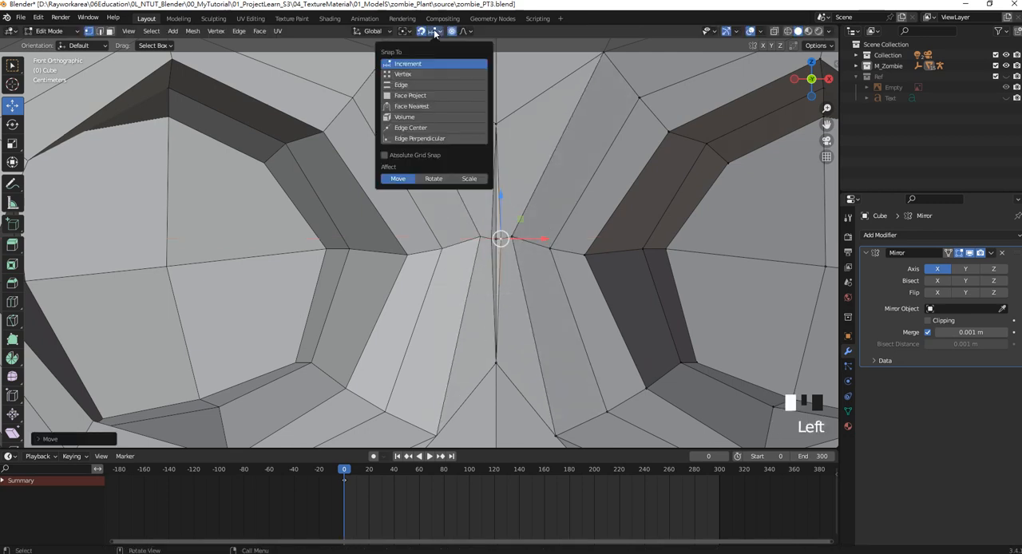
{"action": "left_click", "coordinate": [404, 85]}
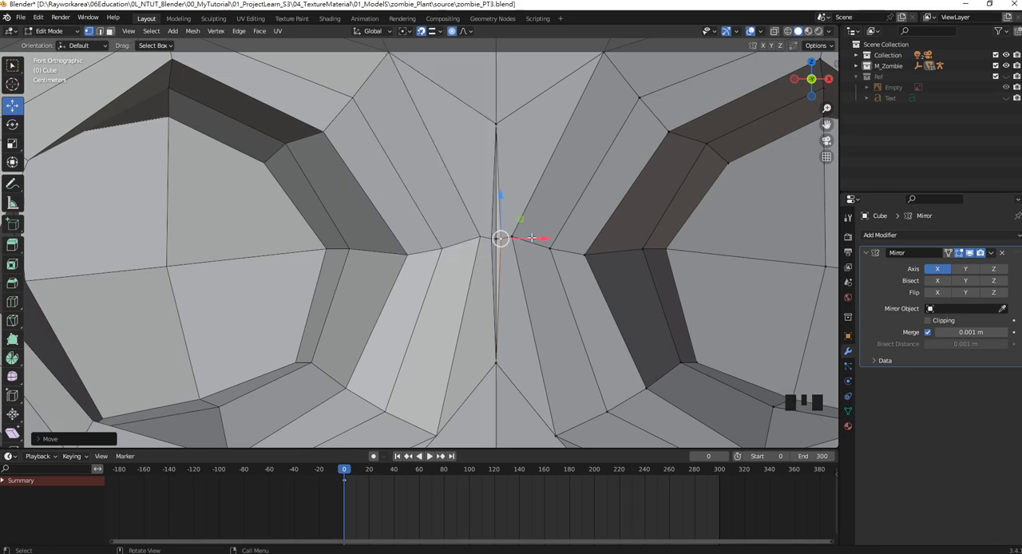
{"action": "left_click_drag", "start_coordinate": [531, 238], "coordinate": [497, 148]}
{"action": "scroll", "coordinate": [497, 148], "scroll_direction": "down", "scroll_amount": 6}
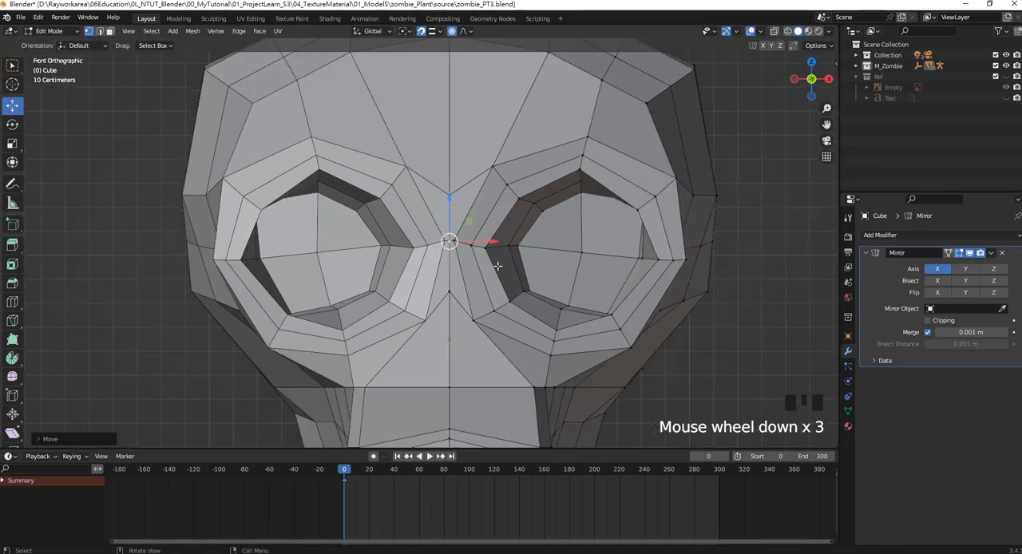
{"action": "middle_click_drag", "start_coordinate": [385, 138], "coordinate": [429, 124], "text": "shift"}
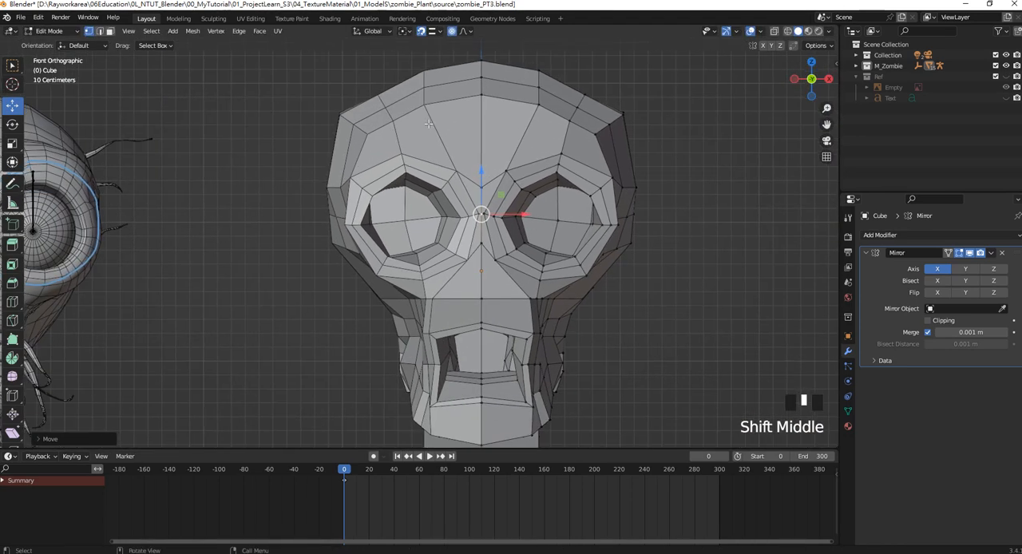
{"action": "left_click", "coordinate": [425, 35]}
Box-select the cheekbone vertices below the outer eye socket and move them slightly inward along X.
{"action": "scroll", "coordinate": [474, 238], "scroll_direction": "down", "scroll_amount": 3}
{"action": "middle_click_drag", "start_coordinate": [474, 238], "coordinate": [506, 196], "text": "shift"}
{"action": "scroll", "coordinate": [506, 196], "scroll_direction": "up", "scroll_amount": 1}
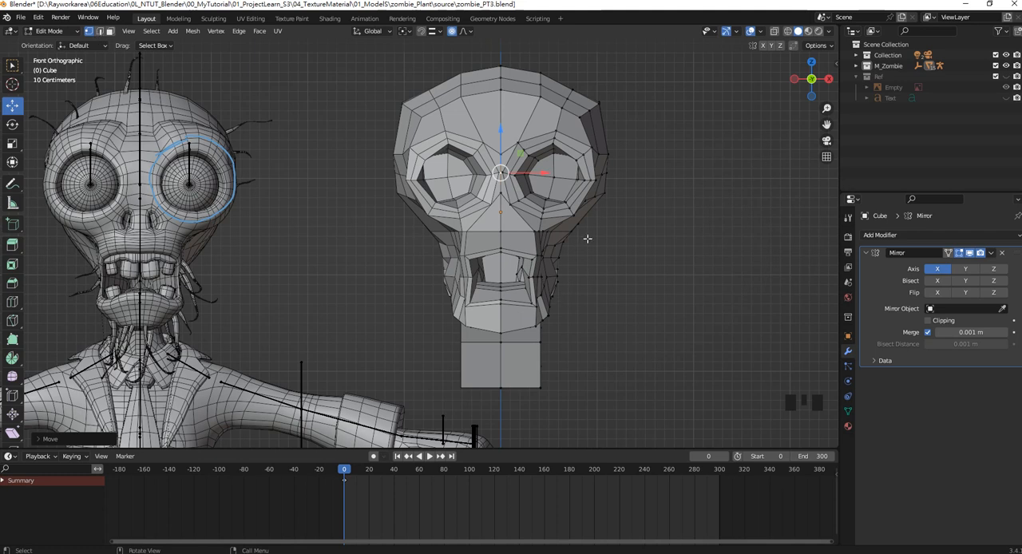
{"action": "left_click_drag", "start_coordinate": [589, 245], "coordinate": [564, 223]}
{"action": "left_click_drag", "start_coordinate": [609, 231], "coordinate": [604, 232]}
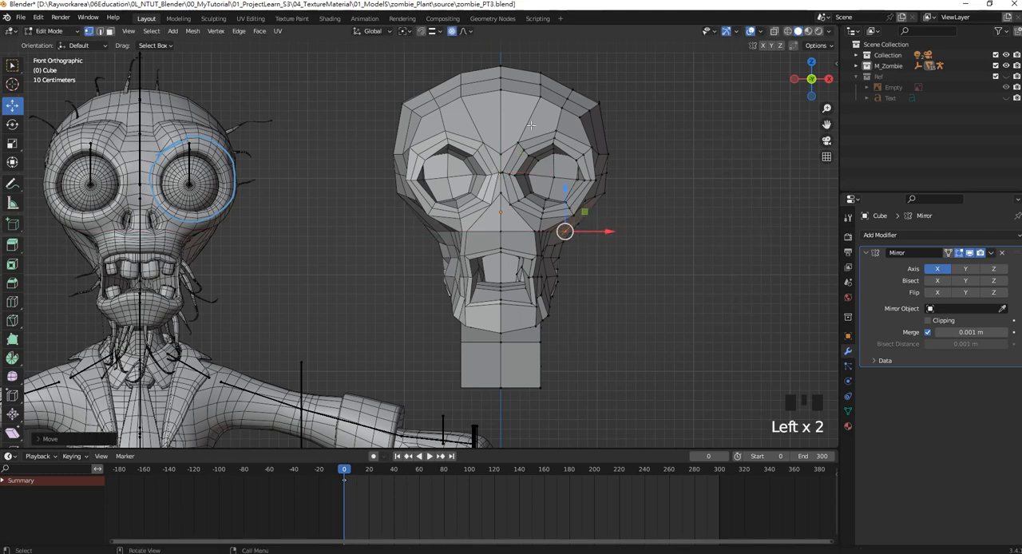
In the top view, adjust the two rear corner vertices on the skull's side along X to round the back of the head.
{"action": "middle_click_drag", "start_coordinate": [573, 135], "coordinate": [589, 147], "text": "shift"}
{"action": "middle_click", "coordinate": [546, 134], "text": "shift"}
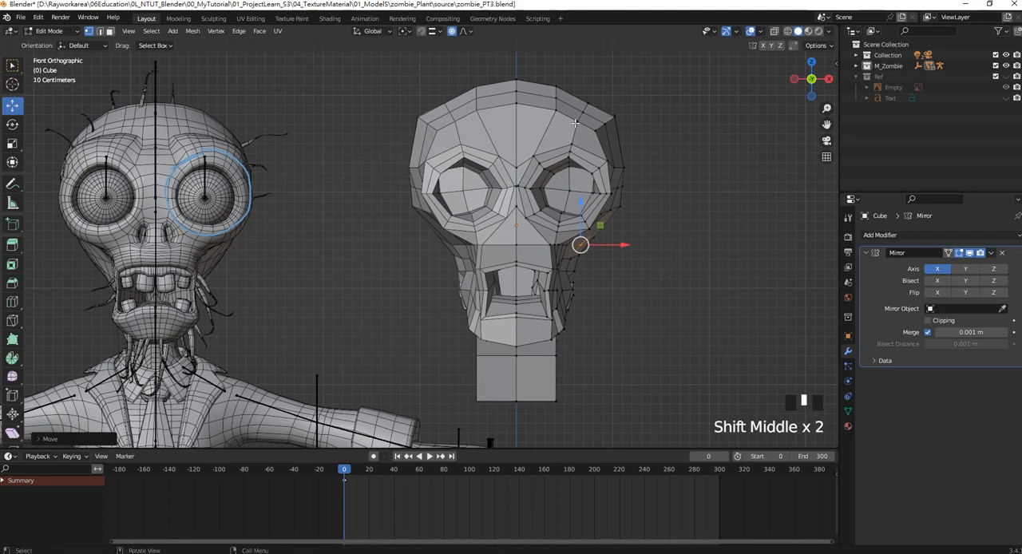
{"action": "key", "text": "KP_7"}
{"action": "scroll", "coordinate": [554, 154], "scroll_direction": "down", "scroll_amount": 4}
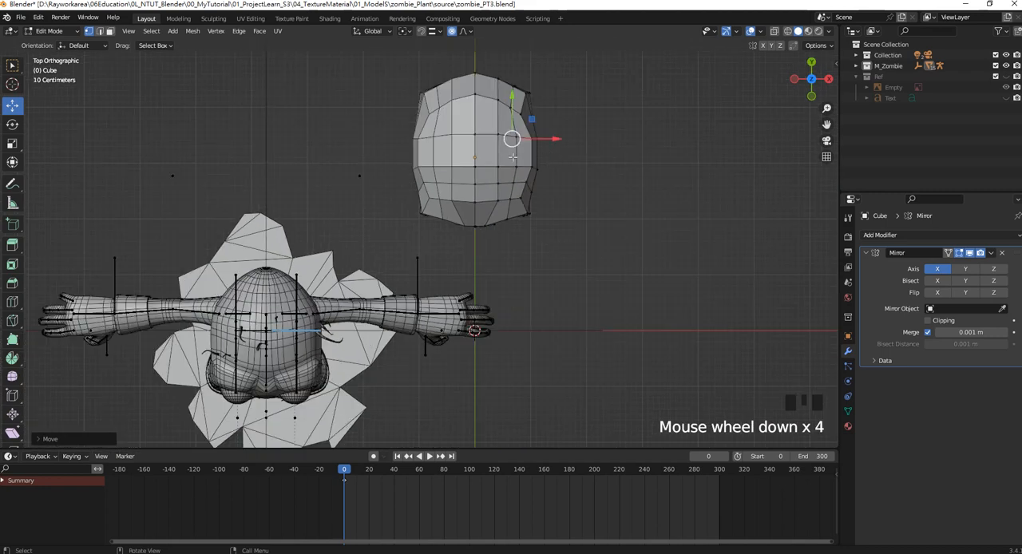
{"action": "left_click", "coordinate": [523, 88]}
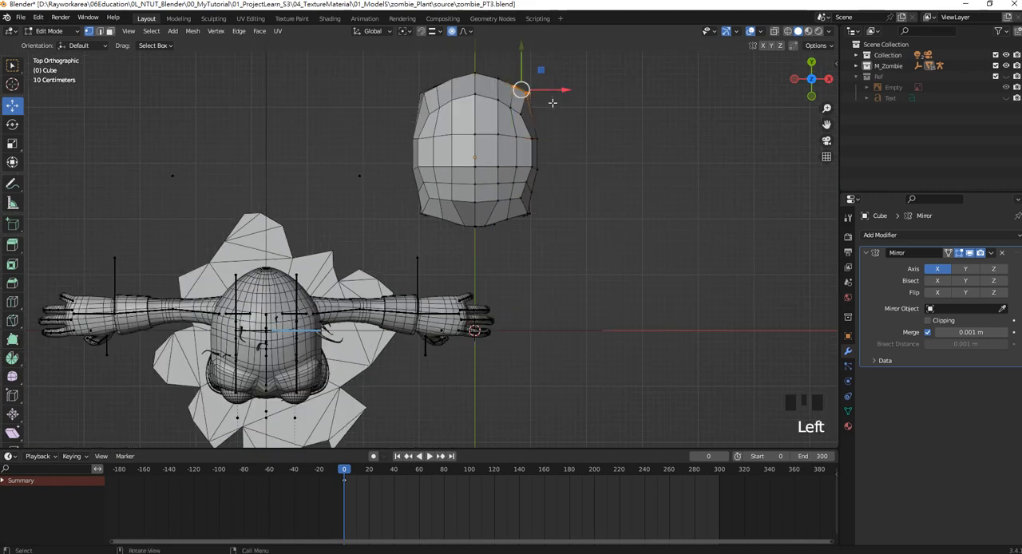
{"action": "left_click_drag", "start_coordinate": [562, 90], "coordinate": [562, 114]}
{"action": "left_click", "coordinate": [521, 114]}
{"action": "middle_click_drag", "start_coordinate": [562, 114], "coordinate": [527, 176]}
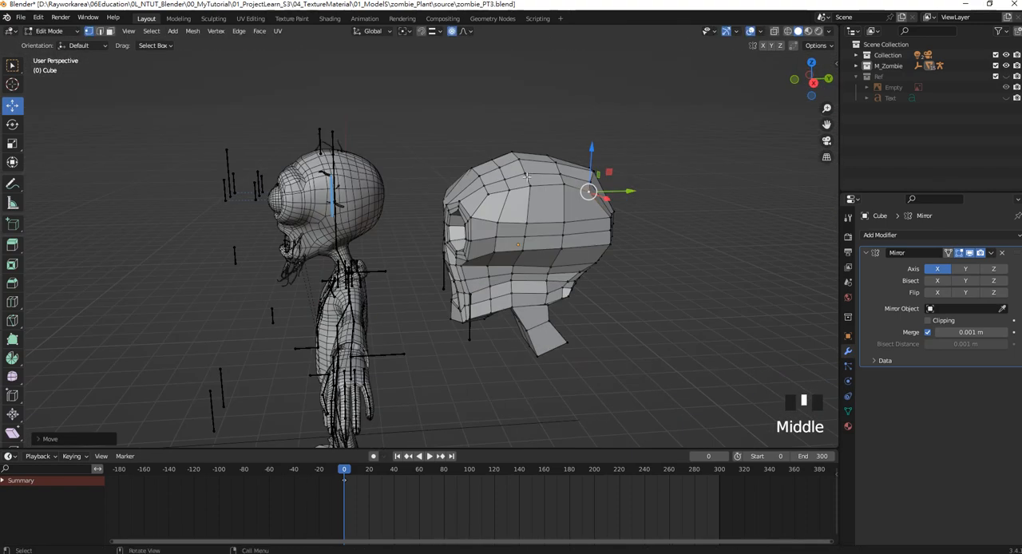
In the right view, move the rear vertex at the bottom of the neck slightly forward.
{"action": "key", "text": "KP_3"}
{"action": "scroll", "coordinate": [513, 245], "scroll_direction": "up", "scroll_amount": 4}
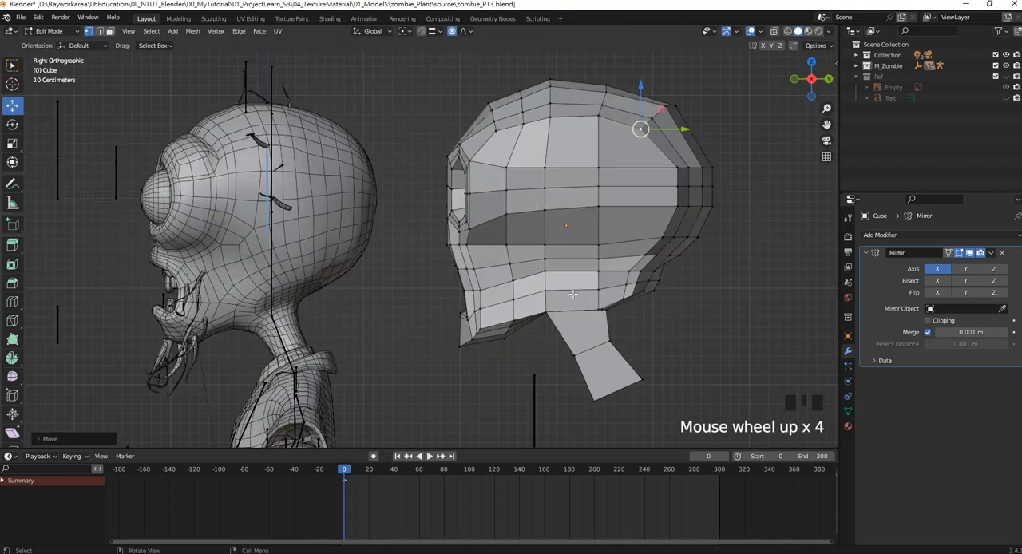
{"action": "middle_click_drag", "start_coordinate": [624, 332], "coordinate": [563, 246], "text": "shift"}
{"action": "left_click_drag", "start_coordinate": [615, 334], "coordinate": [607, 305]}
Box-select the vertices along the skull's lower rear edge above the neck and move them slightly up.
{"action": "middle_click_drag", "start_coordinate": [471, 139], "coordinate": [475, 143], "text": "shift"}
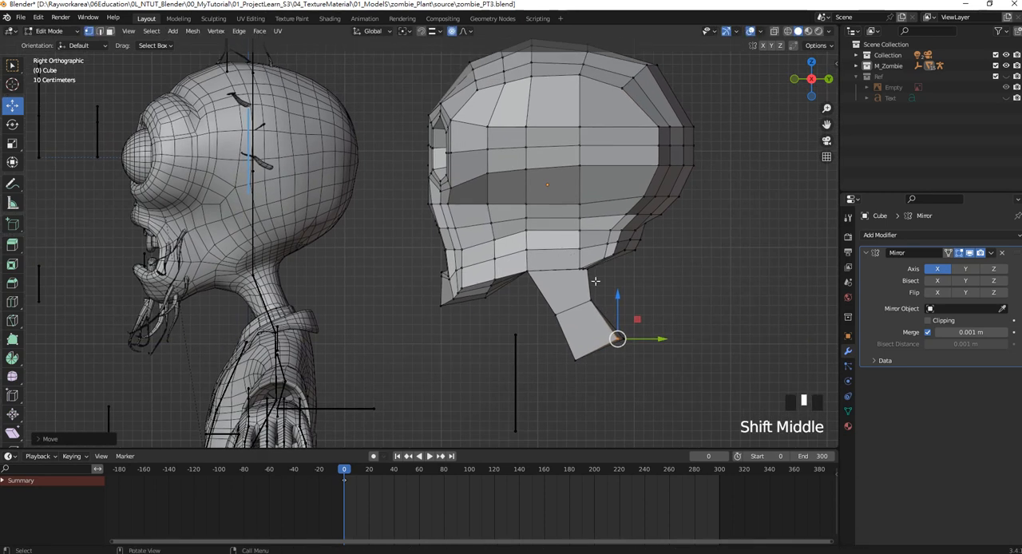
{"action": "left_click", "coordinate": [587, 271]}
{"action": "left_click_drag", "start_coordinate": [671, 289], "coordinate": [567, 232]}
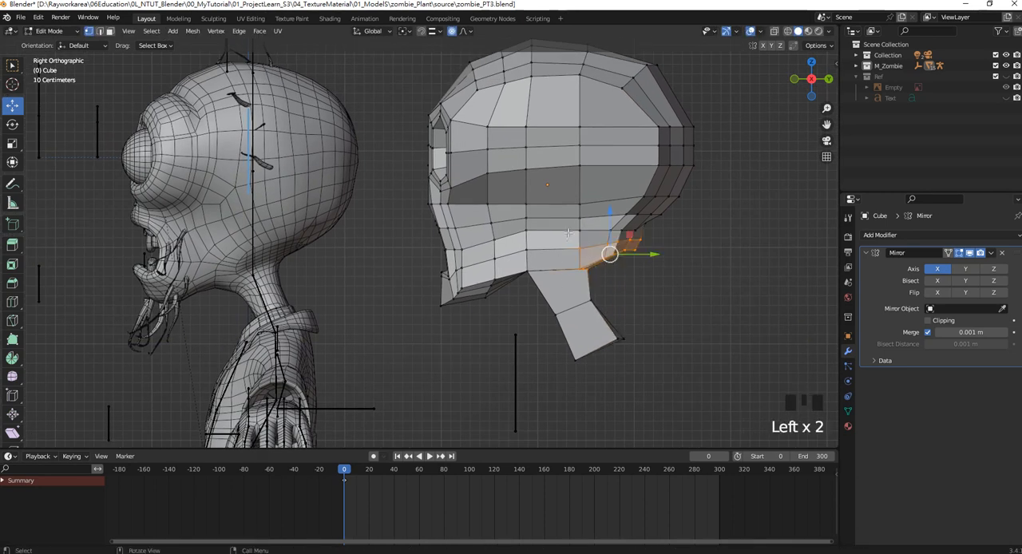
{"action": "left_click", "coordinate": [610, 253]}
{"action": "scroll", "coordinate": [433, 198], "scroll_direction": "down", "scroll_amount": 3}
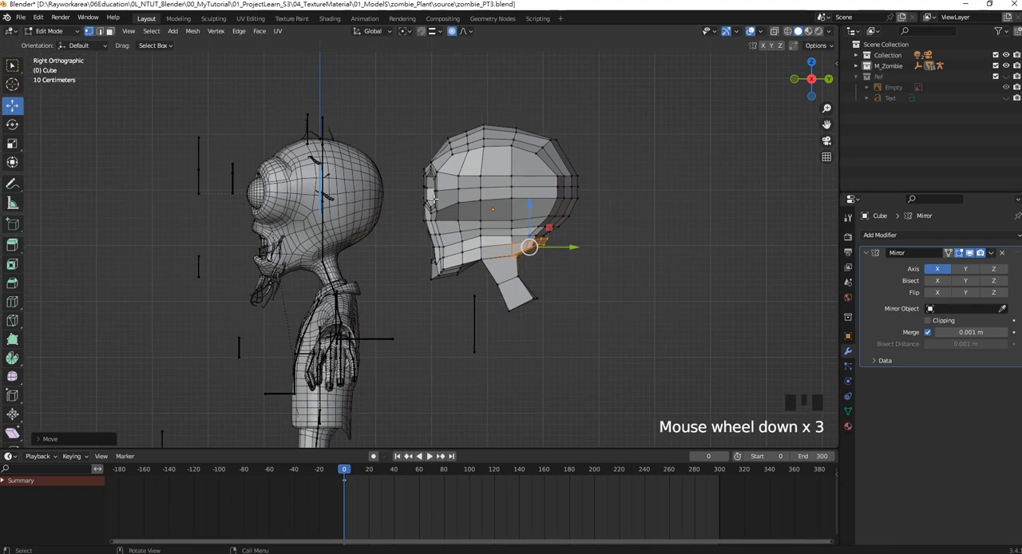
In the front view, switch to face selection and select the triangular nose face beside the centre line.
{"action": "scroll", "coordinate": [434, 198], "scroll_direction": "up", "scroll_amount": 2}
{"action": "scroll", "coordinate": [434, 198], "scroll_direction": "up", "scroll_amount": 1}
{"action": "middle_click_drag", "start_coordinate": [433, 198], "coordinate": [590, 214], "text": "shift"}
{"action": "key", "text": "KP_1"}
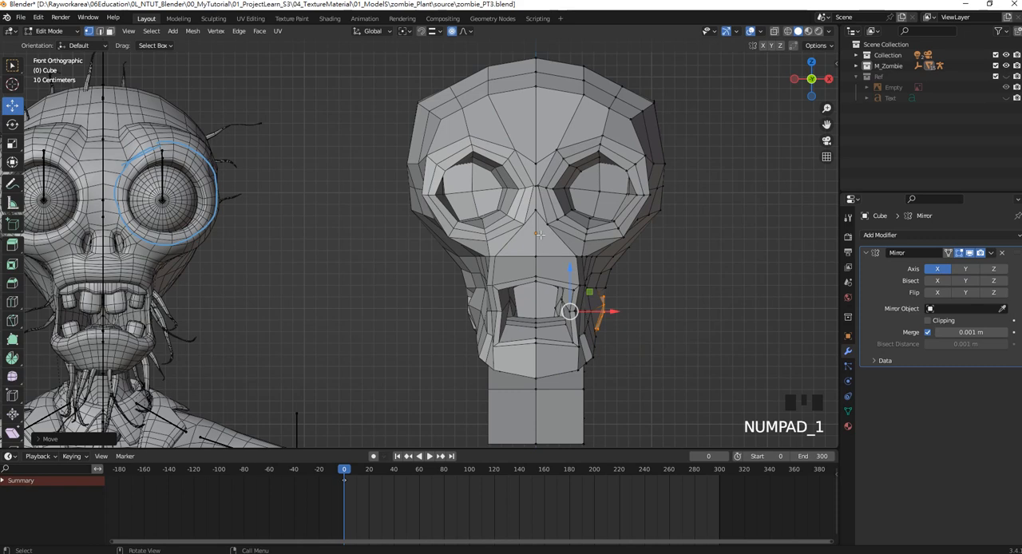
{"action": "scroll", "coordinate": [540, 234], "scroll_direction": "up", "scroll_amount": 3}
{"action": "scroll", "coordinate": [621, 166], "scroll_direction": "down", "scroll_amount": 2}
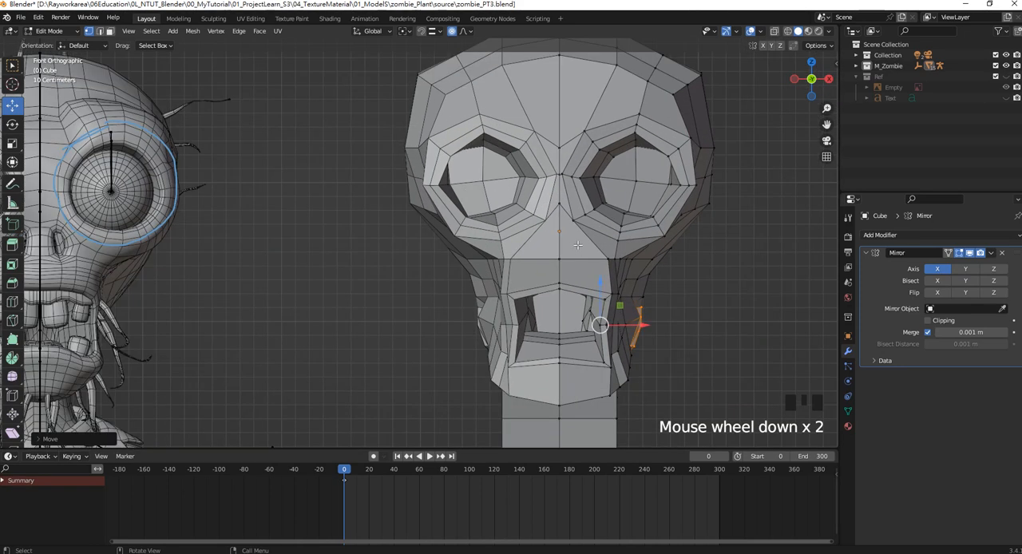
{"action": "left_click", "coordinate": [110, 30]}
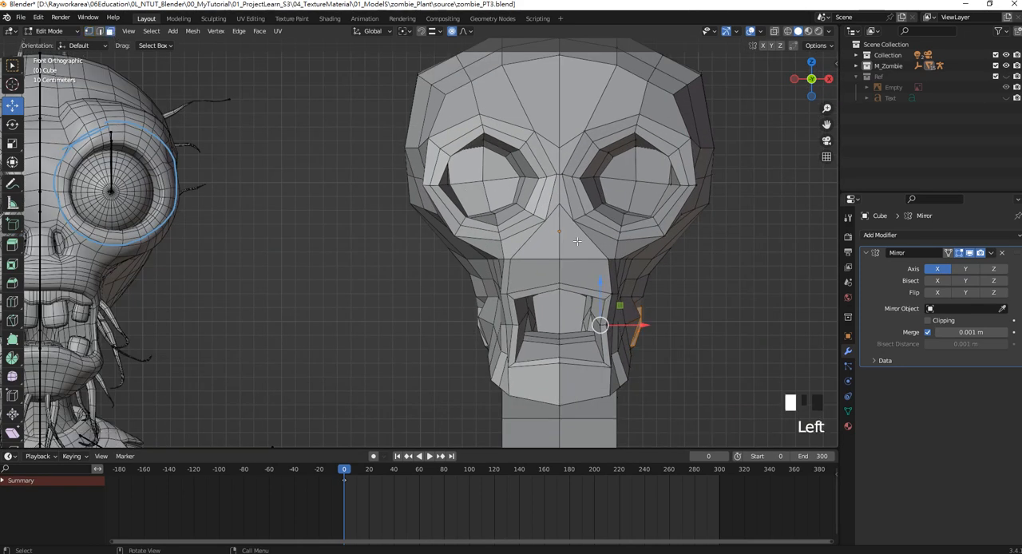
{"action": "left_click", "coordinate": [576, 239]}
{"action": "middle_click_drag", "start_coordinate": [577, 239], "coordinate": [588, 265], "text": "shift"}
Try to extrude the triangular nose face, scale it down and move it toward the centre and downward.
{"action": "key", "text": "e"}
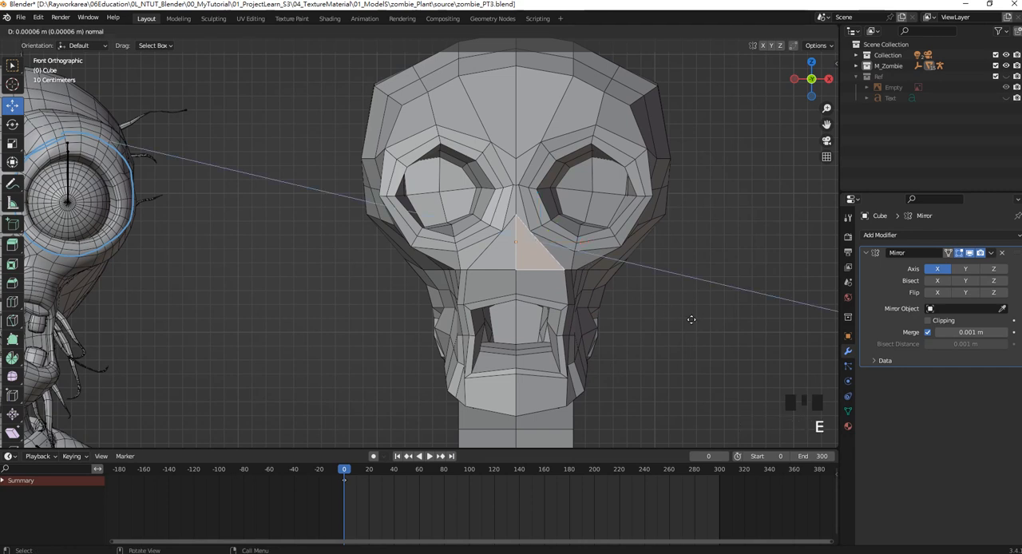
{"action": "key", "text": "s"}
{"action": "left_click", "coordinate": [585, 283]}
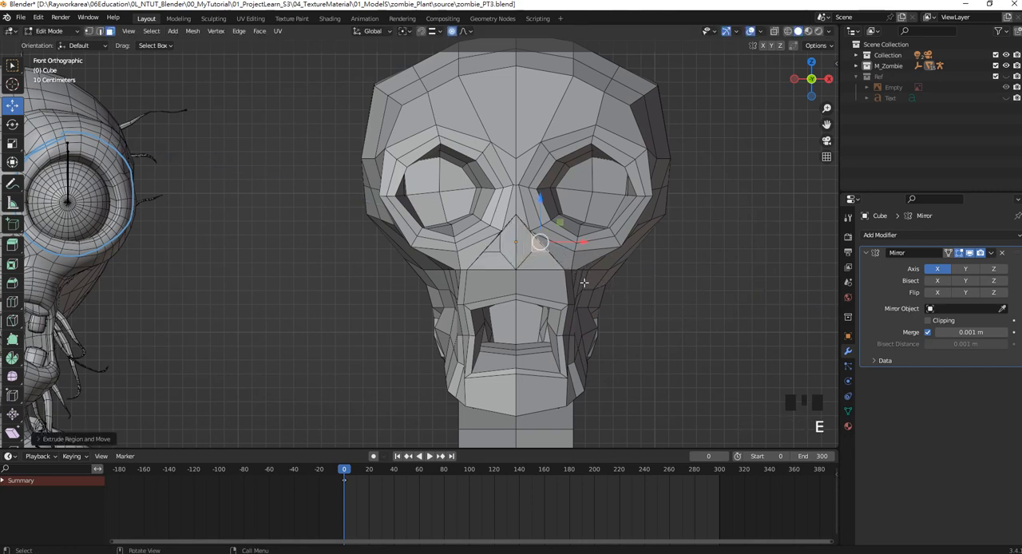
{"action": "middle_click_drag", "start_coordinate": [567, 271], "coordinate": [558, 284]}
{"action": "left_click_drag", "start_coordinate": [574, 234], "coordinate": [551, 216]}
{"action": "key", "text": "KP_1"}
{"action": "scroll", "coordinate": [530, 233], "scroll_direction": "down", "scroll_amount": 2}
{"action": "scroll", "coordinate": [559, 224], "scroll_direction": "up", "scroll_amount": 3}
{"action": "middle_click_drag", "start_coordinate": [595, 220], "coordinate": [423, 236], "text": "shift"}
{"action": "scroll", "coordinate": [424, 235], "scroll_direction": "up", "scroll_amount": 2}
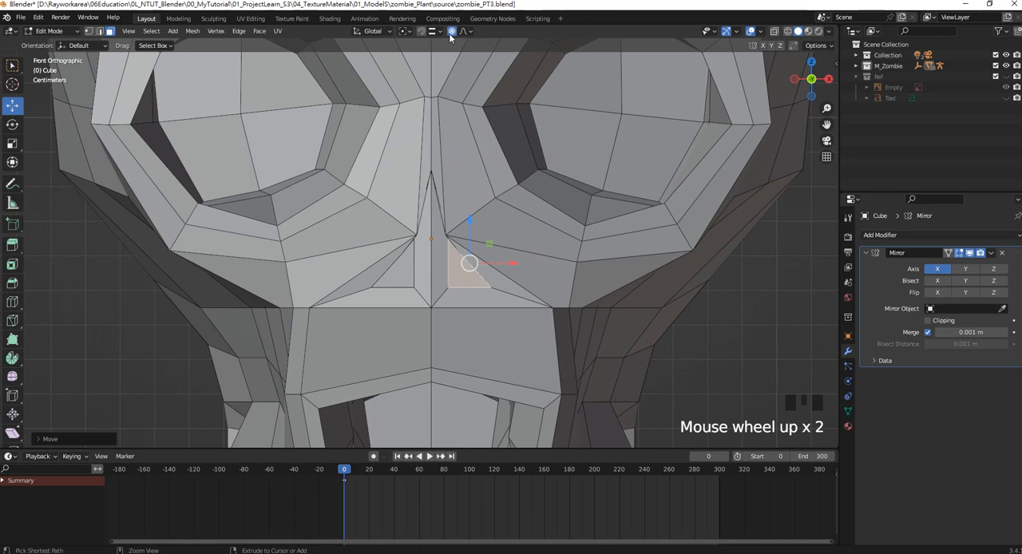
Undo the moves, scaling and extrusion of the nose face.
{"action": "key", "text": "ctrl+z"}
{"action": "key", "text": "ctrl+z"}
{"action": "key", "text": "ctrl+z"}
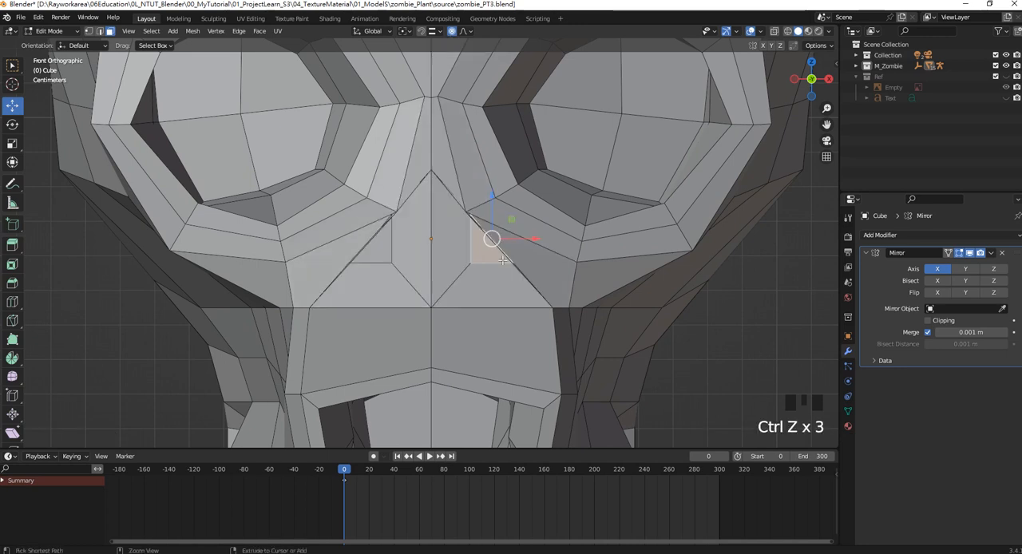
{"action": "key", "text": "ctrl+z"}
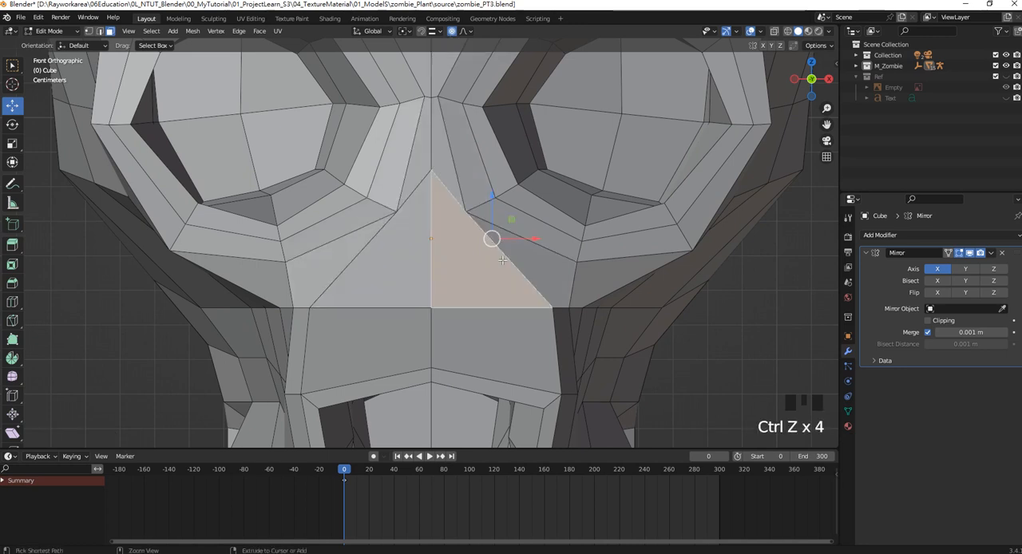
Turn off proportional editing, extrude the nose face, scale it down, and move it toward the centre line and slightly down.
{"action": "left_click", "coordinate": [451, 31]}
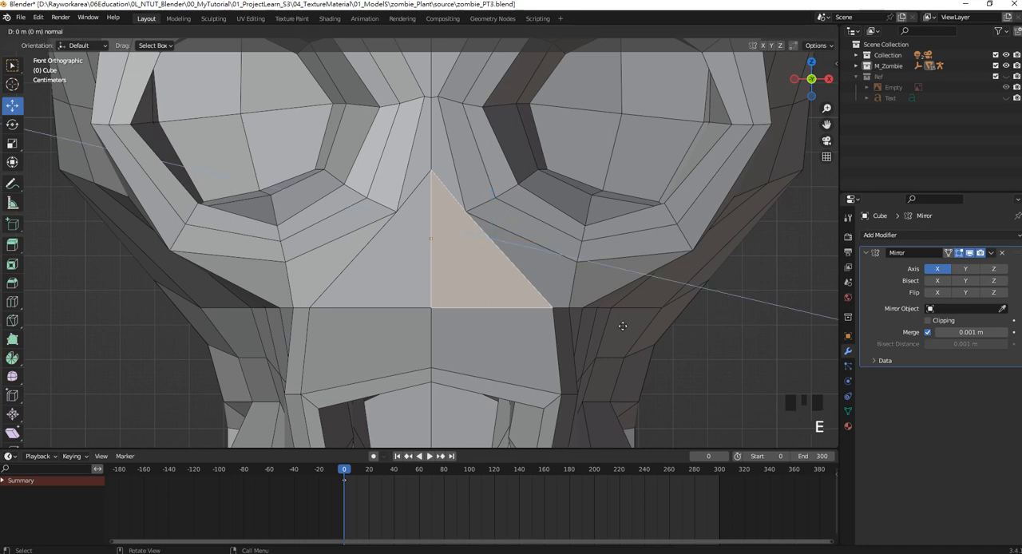
{"action": "key", "text": "e"}
{"action": "left_click", "coordinate": [531, 290]}
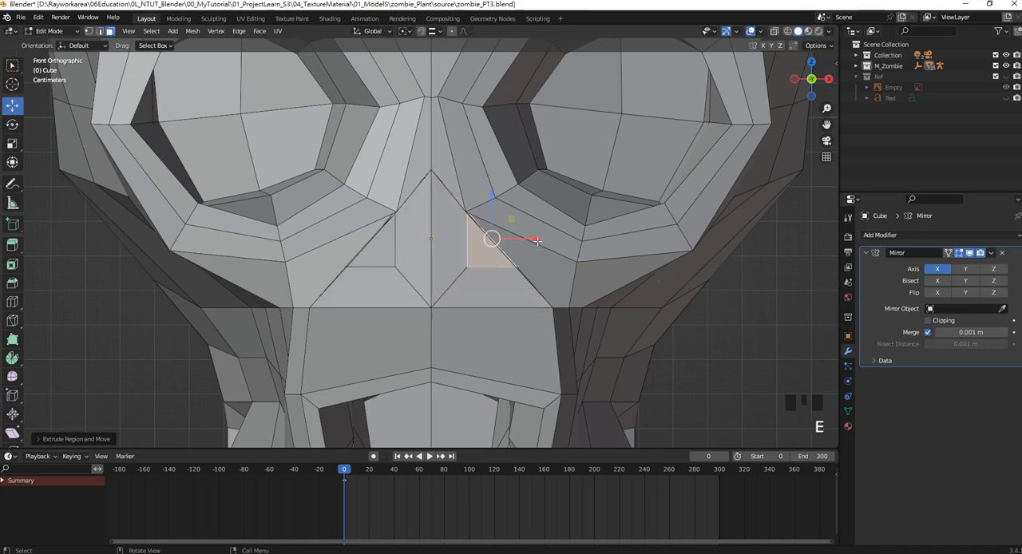
{"action": "mouse_move", "coordinate": [539, 240]}
{"action": "left_mouse_down"}
{"action": "mouse_move", "coordinate": [509, 241]}
{"action": "mouse_move", "coordinate": [518, 239]}
{"action": "left_mouse_up"}
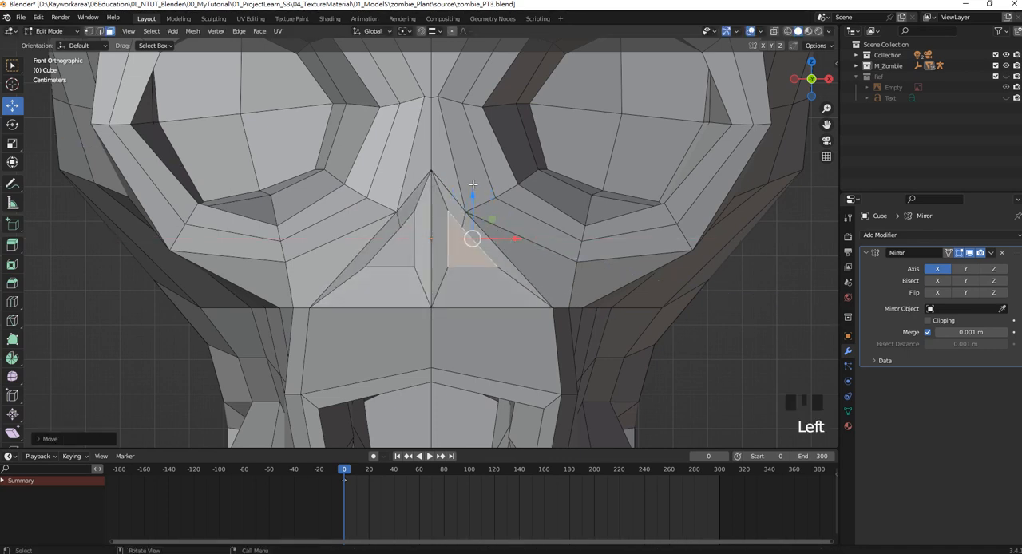
{"action": "left_click", "coordinate": [473, 184]}
Extrude the small nose face back into the head along Y to form the nostril cavity.
{"action": "scroll", "coordinate": [473, 184], "scroll_direction": "down", "scroll_amount": 2}
{"action": "middle_click_drag", "start_coordinate": [472, 184], "coordinate": [473, 275]}
{"action": "scroll", "coordinate": [473, 269], "scroll_direction": "up", "scroll_amount": 5}
{"action": "key", "text": "e"}
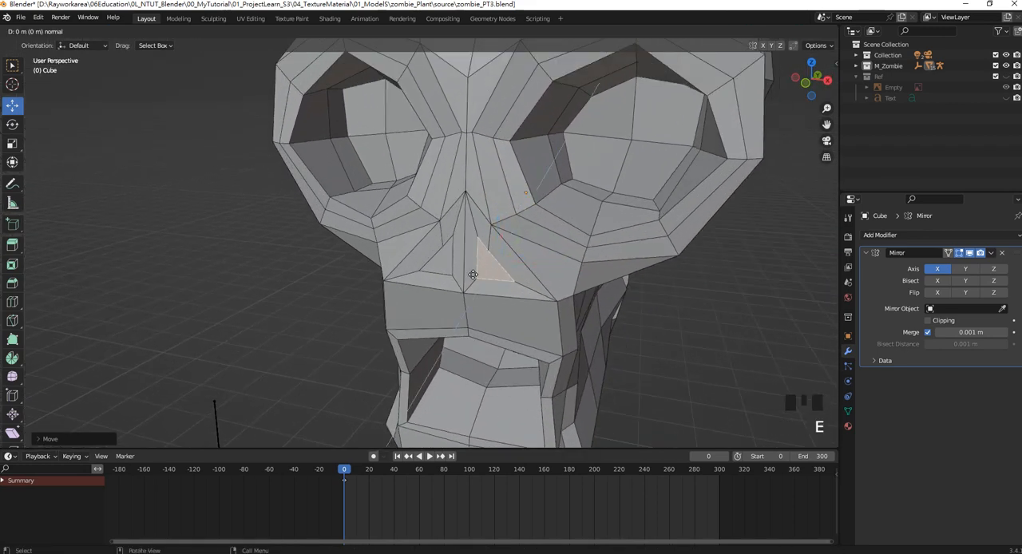
{"action": "key", "text": "y"}
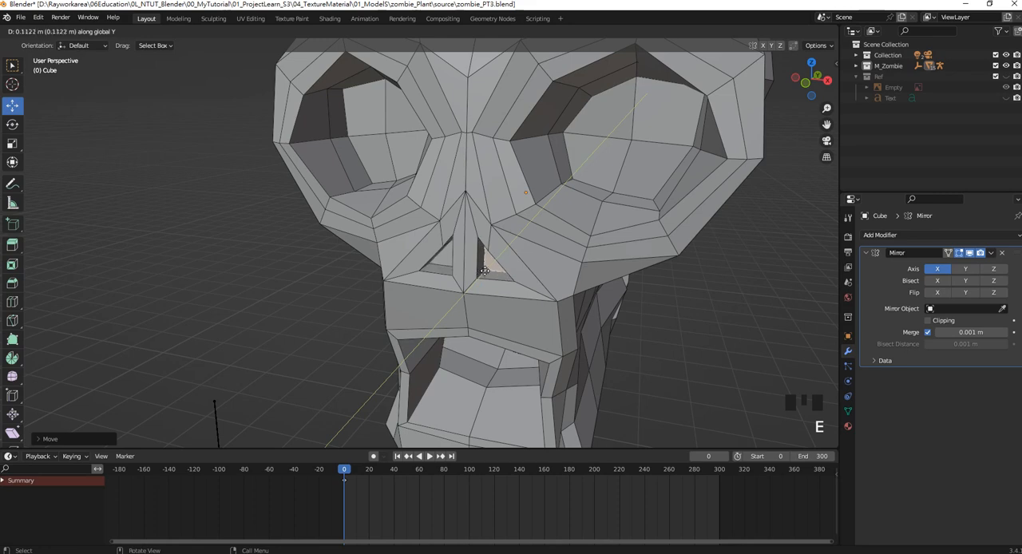
{"action": "left_click", "coordinate": [493, 267]}
Leave Edit Mode, deselect the head, and compare its shape with the reference zombie from the front and the side.
{"action": "scroll", "coordinate": [503, 244], "scroll_direction": "down", "scroll_amount": 2}
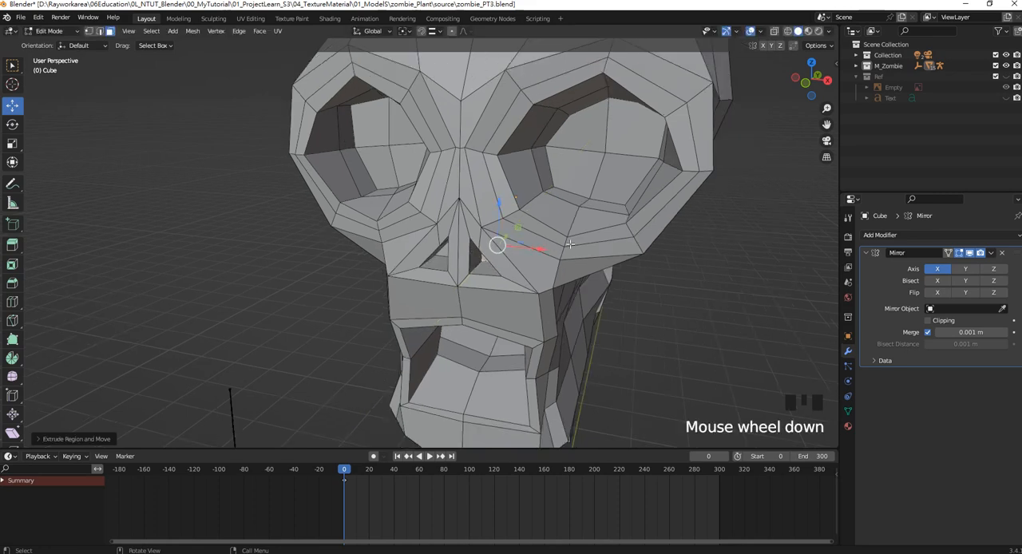
{"action": "middle_click_drag", "start_coordinate": [502, 244], "coordinate": [550, 234]}
{"action": "key", "text": "KP_1"}
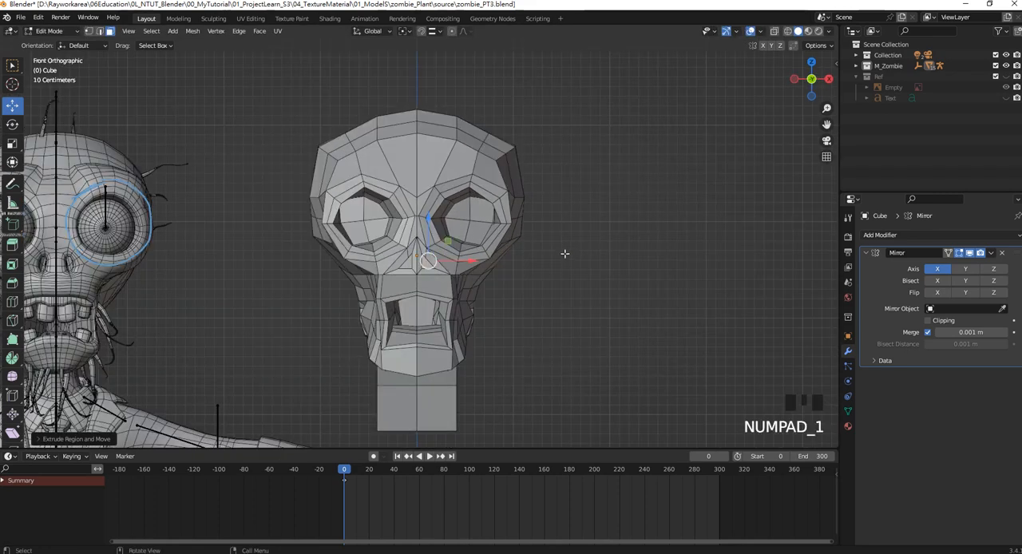
{"action": "scroll", "coordinate": [551, 237], "scroll_direction": "down", "scroll_amount": 2}
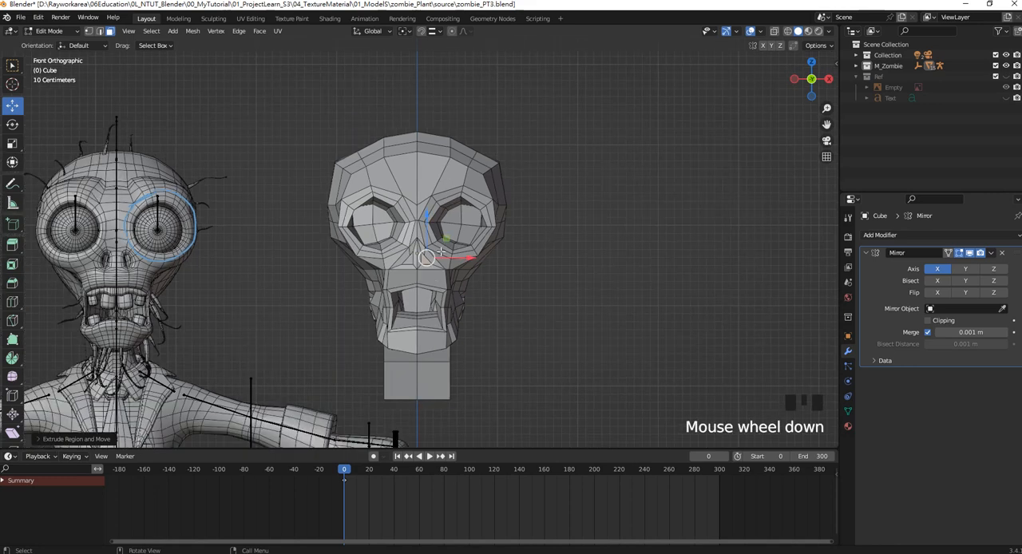
{"action": "middle_click_drag", "start_coordinate": [441, 251], "coordinate": [501, 242], "text": "shift"}
{"action": "key", "text": "Tab"}
{"action": "left_click", "coordinate": [592, 271]}
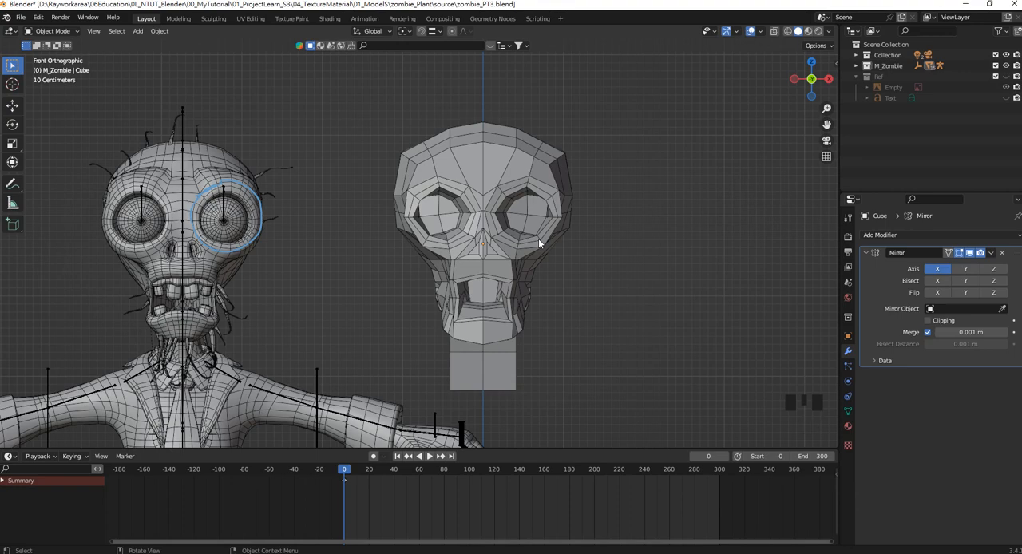
{"action": "middle_click_drag", "start_coordinate": [549, 191], "coordinate": [168, 195]}
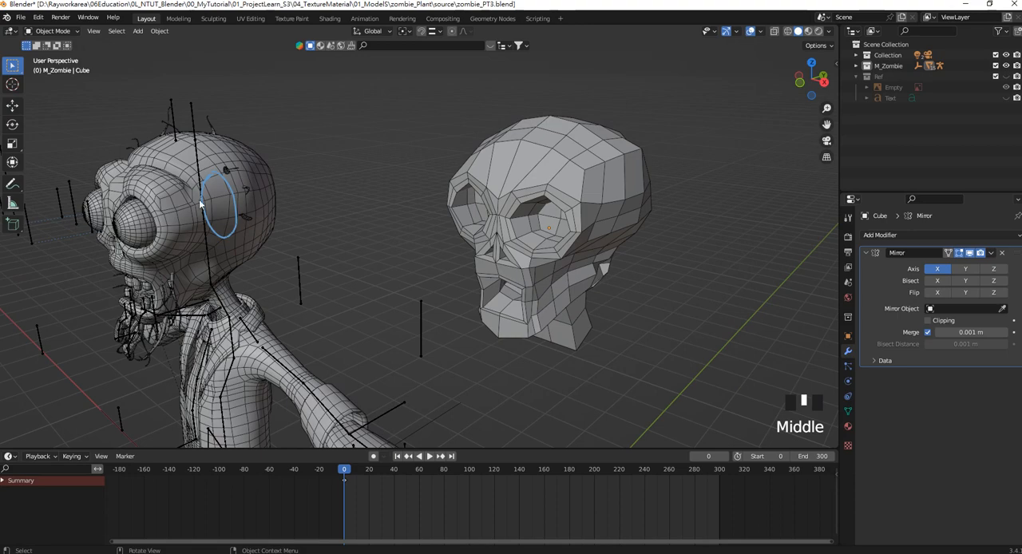
{"action": "middle_click_drag", "start_coordinate": [581, 169], "coordinate": [513, 150]}
{"action": "scroll", "coordinate": [526, 174], "scroll_direction": "up", "scroll_amount": 2}
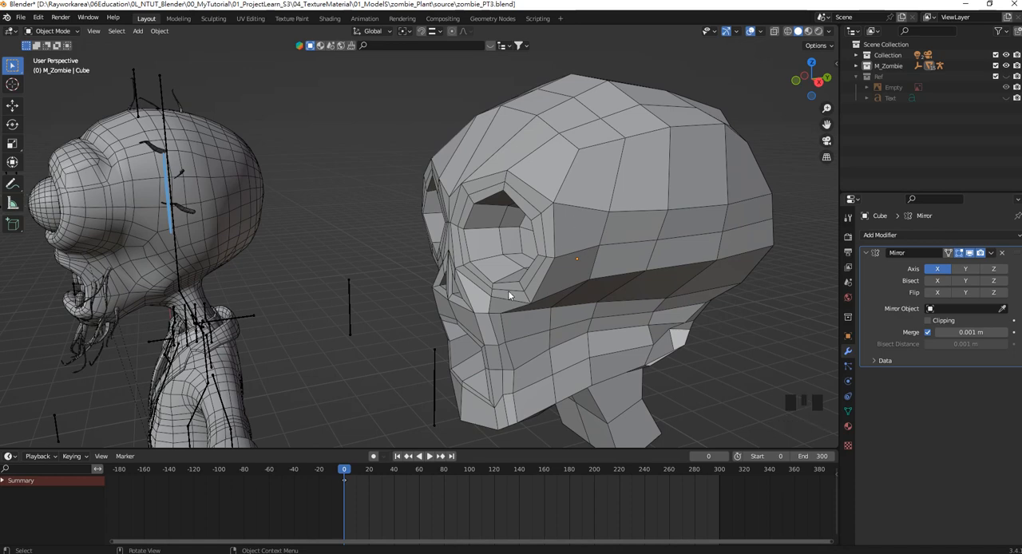
{"action": "scroll", "coordinate": [537, 187], "scroll_direction": "up", "scroll_amount": 2}
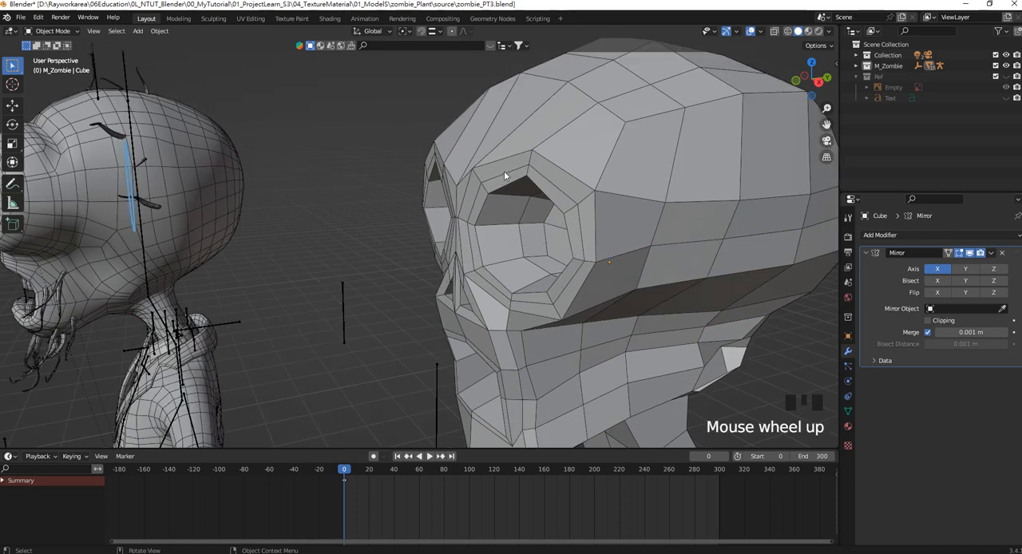
Enter Edit Mode on the head, switch to edge selection, and move the eye socket's inner rim loop slightly forward along Y.
{"action": "middle_click_drag", "start_coordinate": [506, 127], "coordinate": [501, 176]}
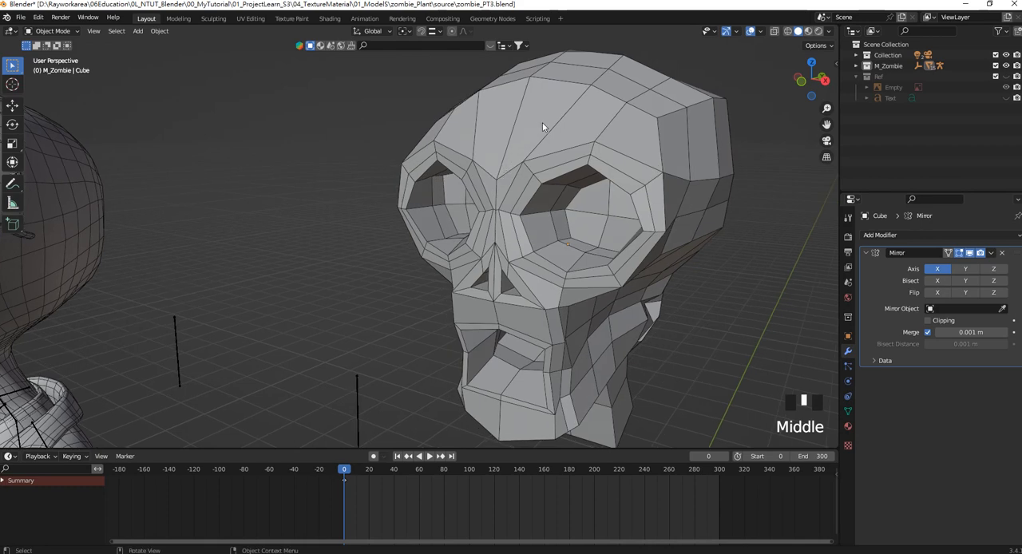
{"action": "middle_click_drag", "start_coordinate": [649, 122], "coordinate": [348, 193]}
{"action": "scroll", "coordinate": [633, 148], "scroll_direction": "down", "scroll_amount": 2}
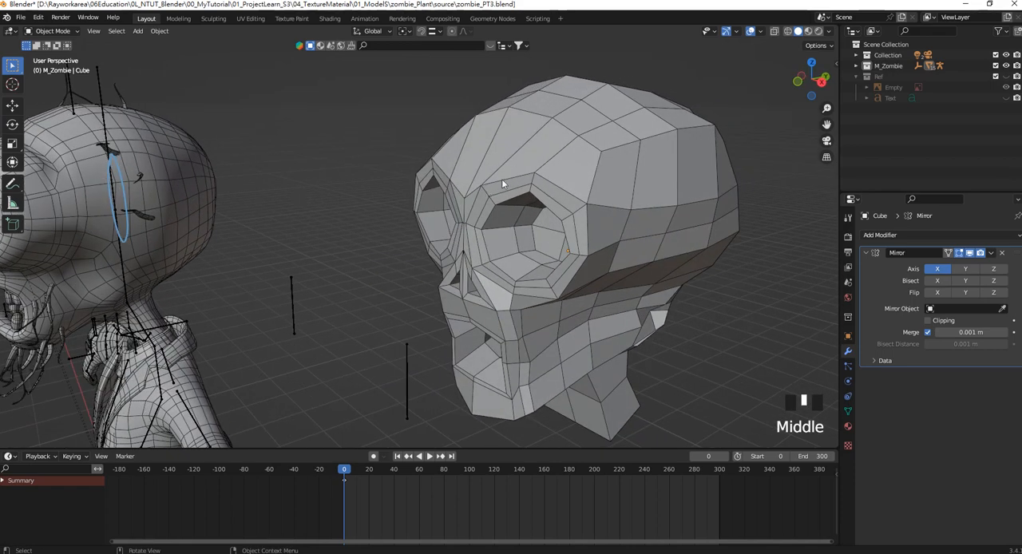
{"action": "middle_click_drag", "start_coordinate": [513, 192], "coordinate": [498, 192], "text": "shift"}
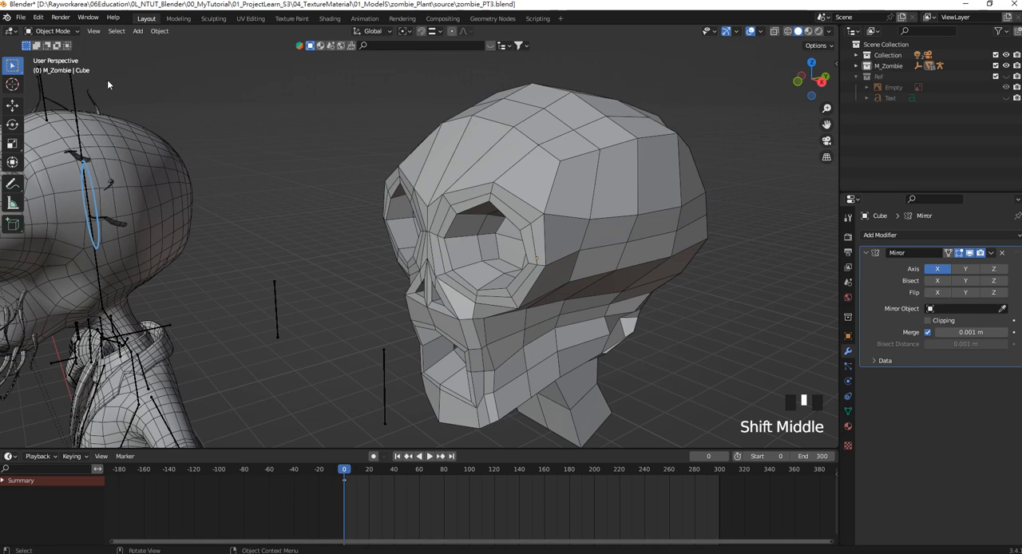
{"action": "key", "text": "Tab"}
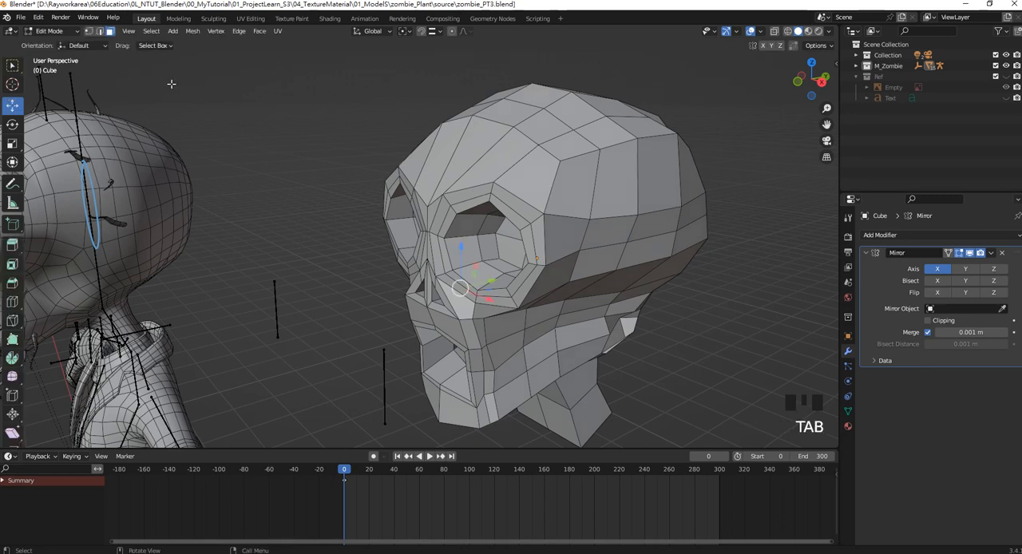
{"action": "left_click", "coordinate": [99, 32]}
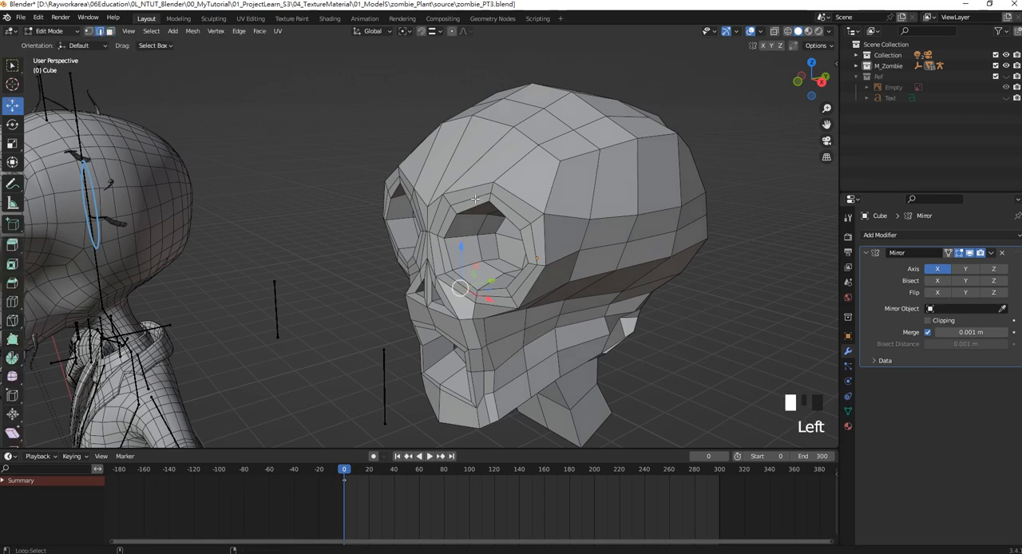
{"action": "left_click", "coordinate": [475, 198], "text": "alt+shift"}
{"action": "middle_click_drag", "start_coordinate": [475, 197], "coordinate": [472, 242]}
{"action": "left_click_drag", "start_coordinate": [488, 257], "coordinate": [485, 260]}
{"action": "middle_click_drag", "start_coordinate": [484, 260], "coordinate": [484, 232]}
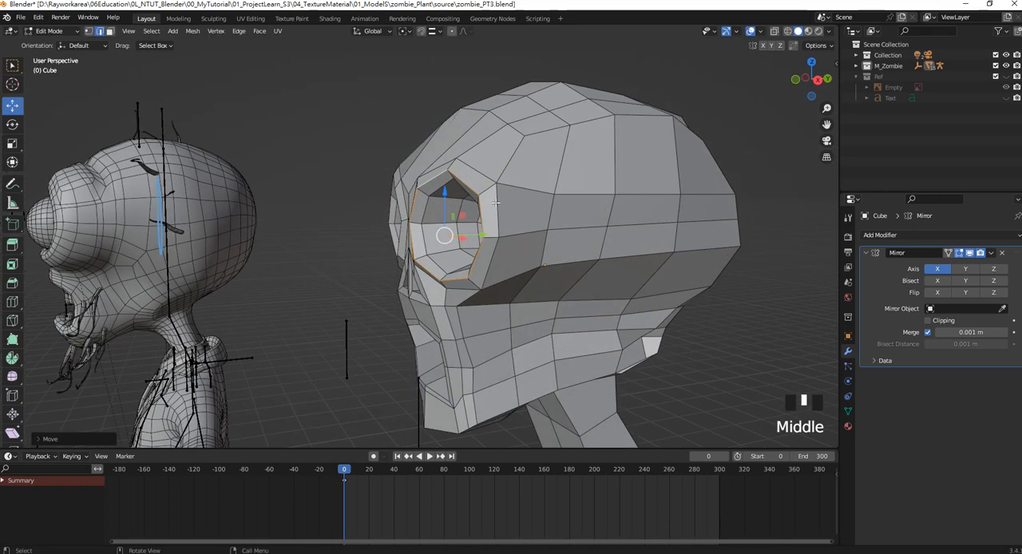
Select the outer edge loop around the eye socket.
{"action": "left_click", "coordinate": [495, 203], "text": "alt+shift"}
{"action": "left_click", "coordinate": [487, 176], "text": "alt+shift"}
{"action": "left_click", "coordinate": [331, 285]}
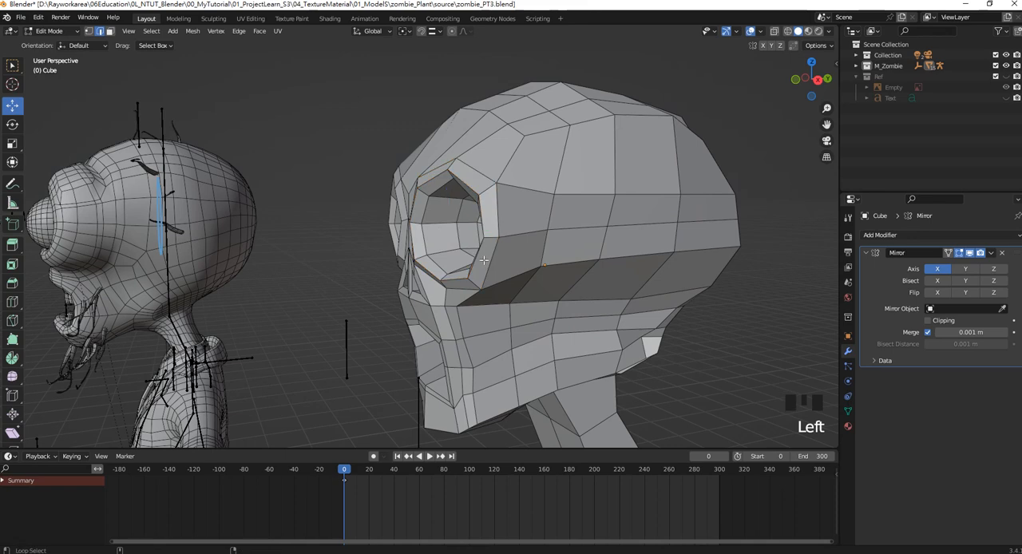
{"action": "left_click", "coordinate": [500, 218], "text": "alt+shift"}
{"action": "left_click", "coordinate": [479, 174], "text": "alt+shift"}
{"action": "middle_click_drag", "start_coordinate": [479, 174], "coordinate": [462, 199]}
{"action": "left_click", "coordinate": [468, 215], "text": "alt+shift"}
{"action": "left_click", "coordinate": [533, 249], "text": "alt+shift"}
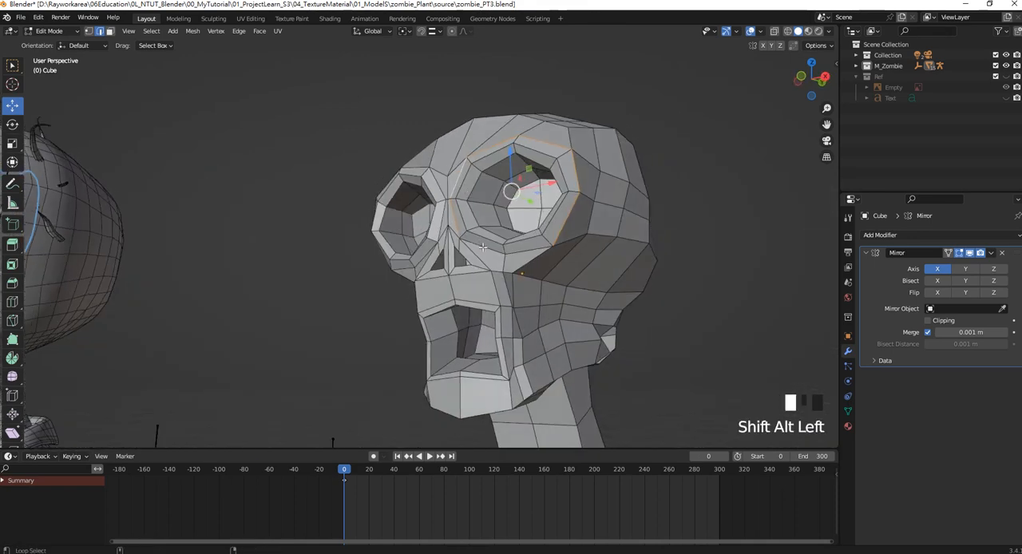
{"action": "middle_click_drag", "start_coordinate": [559, 238], "coordinate": [544, 237]}
{"action": "middle_click_drag", "start_coordinate": [566, 200], "coordinate": [557, 213]}
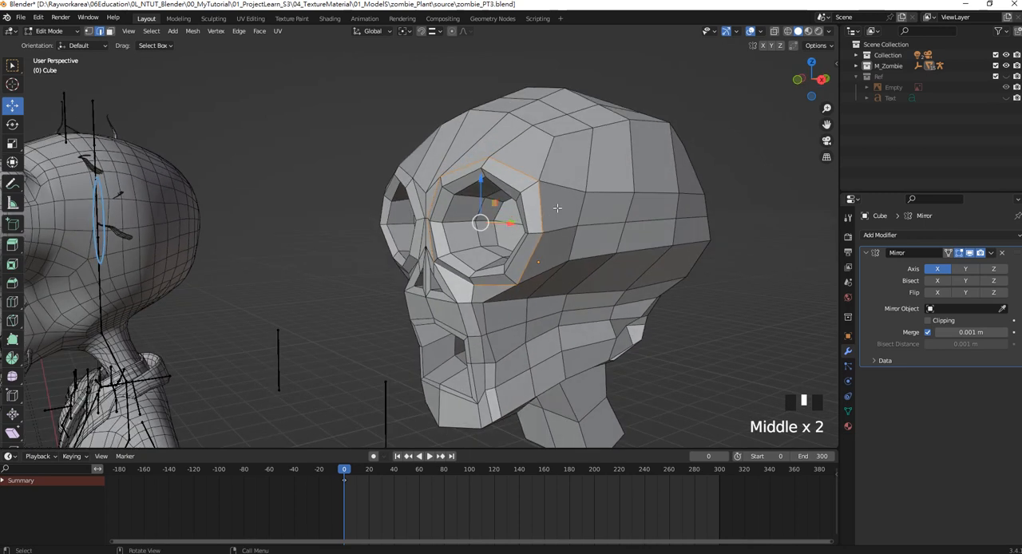
Try bevelling the outer eye socket loop, and undo the bevel.
{"action": "key", "text": "ctrl+b"}
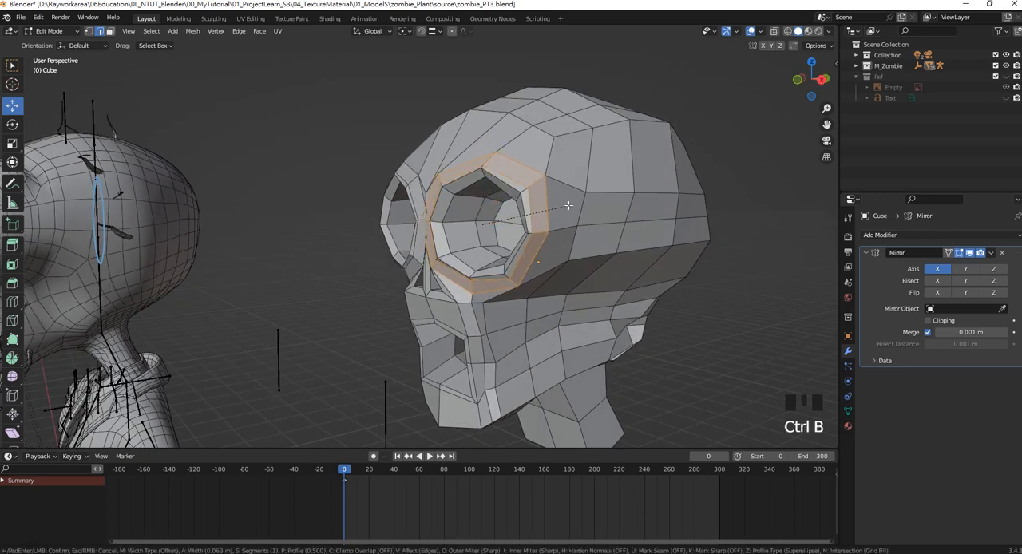
{"action": "left_click", "coordinate": [568, 206]}
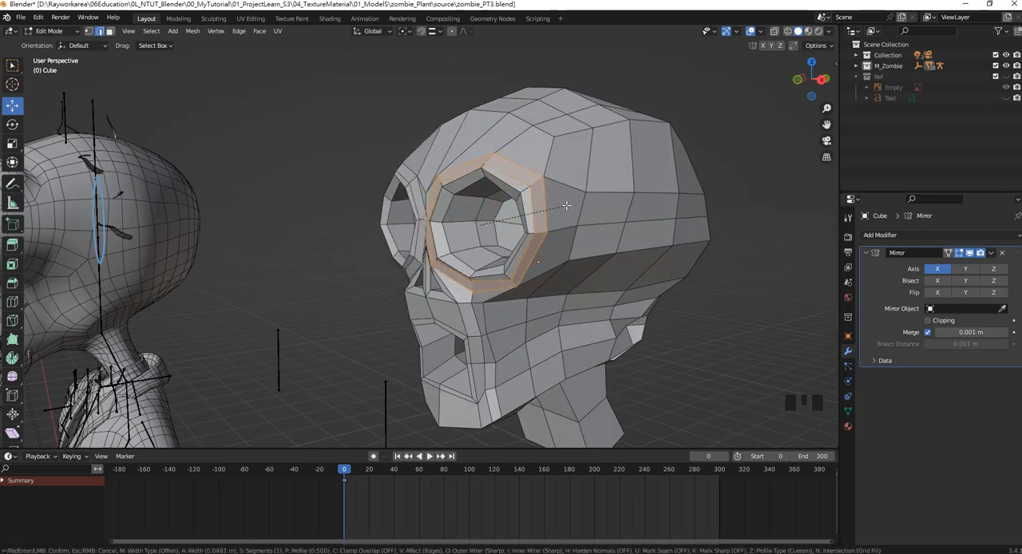
{"action": "key", "text": "grave"}
{"action": "middle_click_drag", "start_coordinate": [566, 206], "coordinate": [549, 268]}
{"action": "key", "text": "ctrl+z"}
Add the missing lower edge to the outer eye socket loop selection and move the loop slightly back along Y.
{"action": "scroll", "coordinate": [549, 267], "scroll_direction": "up", "scroll_amount": 2}
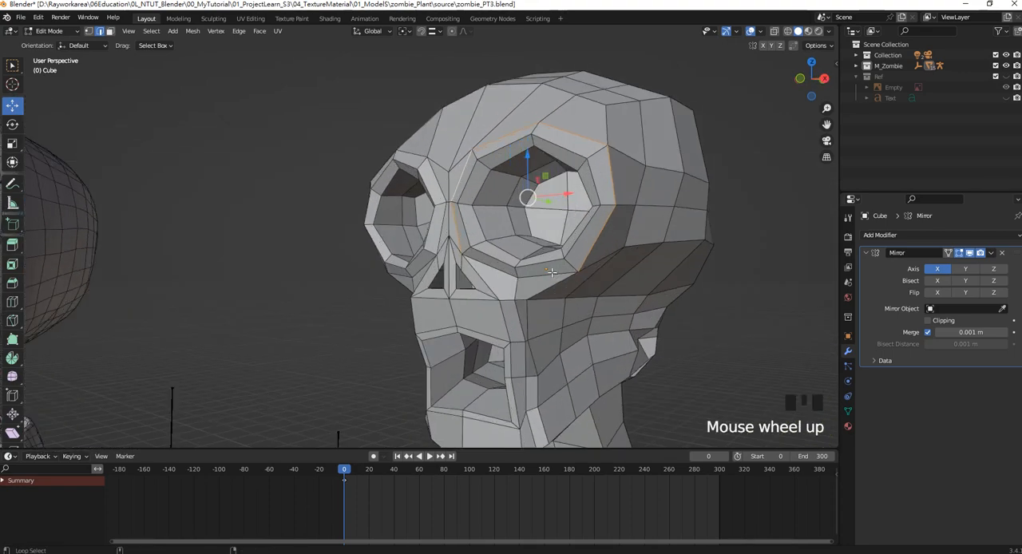
{"action": "left_click", "coordinate": [551, 272], "text": "alt+shift"}
{"action": "middle_click_drag", "start_coordinate": [537, 237], "coordinate": [502, 242]}
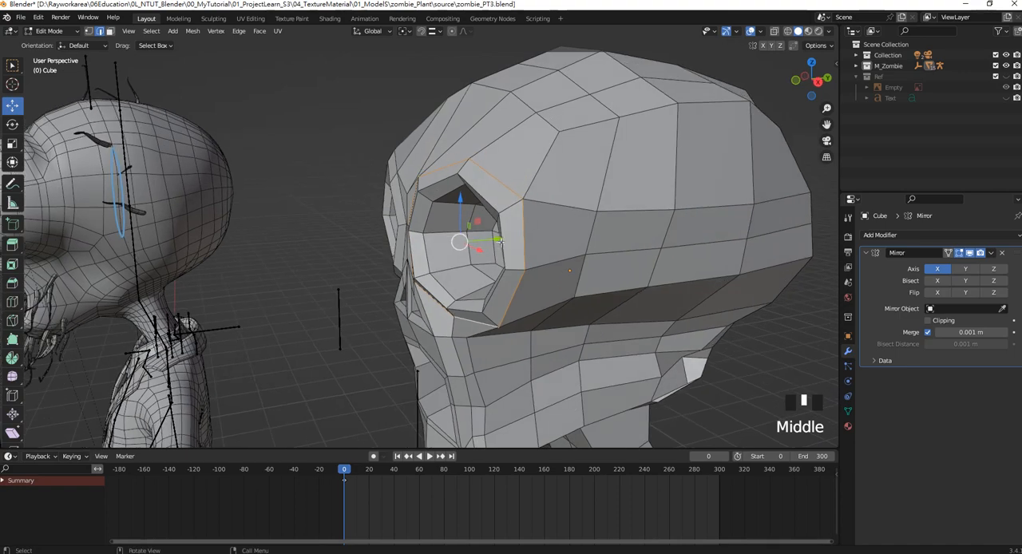
{"action": "left_click_drag", "start_coordinate": [497, 238], "coordinate": [508, 237]}
{"action": "mouse_move", "coordinate": [508, 237]}
{"action": "middle_mouse_down"}
{"action": "mouse_move", "coordinate": [557, 187]}
{"action": "mouse_move", "coordinate": [515, 223]}
{"action": "middle_mouse_up"}
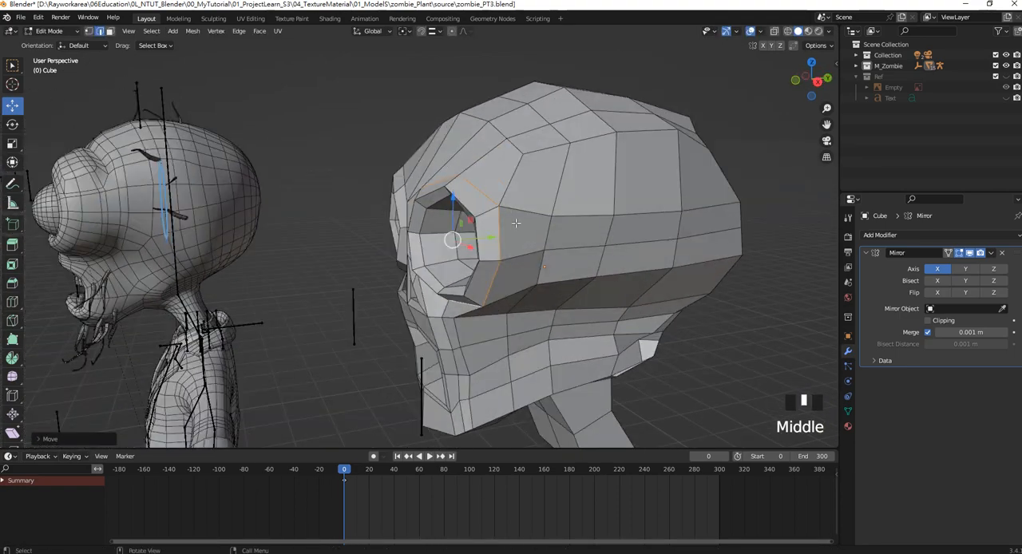
{"action": "left_click_drag", "start_coordinate": [493, 237], "coordinate": [494, 207]}
Bevel the outer eye socket loop into a narrow ring of faces and move the ring slightly forward along Y.
{"action": "key", "text": "ctrl+b"}
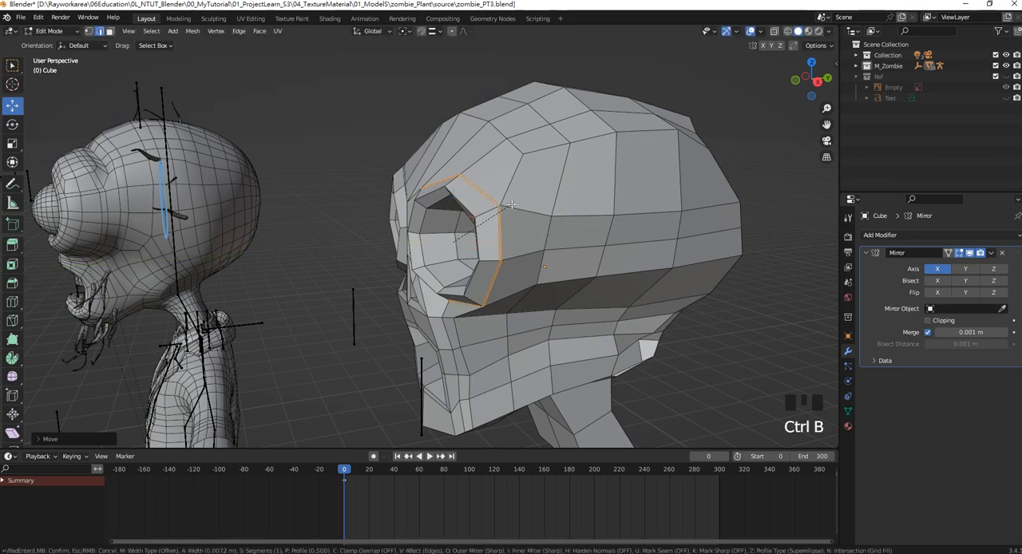
{"action": "left_click", "coordinate": [520, 199]}
{"action": "left_click_drag", "start_coordinate": [497, 231], "coordinate": [486, 232]}
{"action": "middle_click_drag", "start_coordinate": [485, 232], "coordinate": [523, 238]}
Select the inner edge loop of the bevelled eye socket ring, scale it, and shift it slightly outward along X.
{"action": "left_click", "coordinate": [523, 237]}
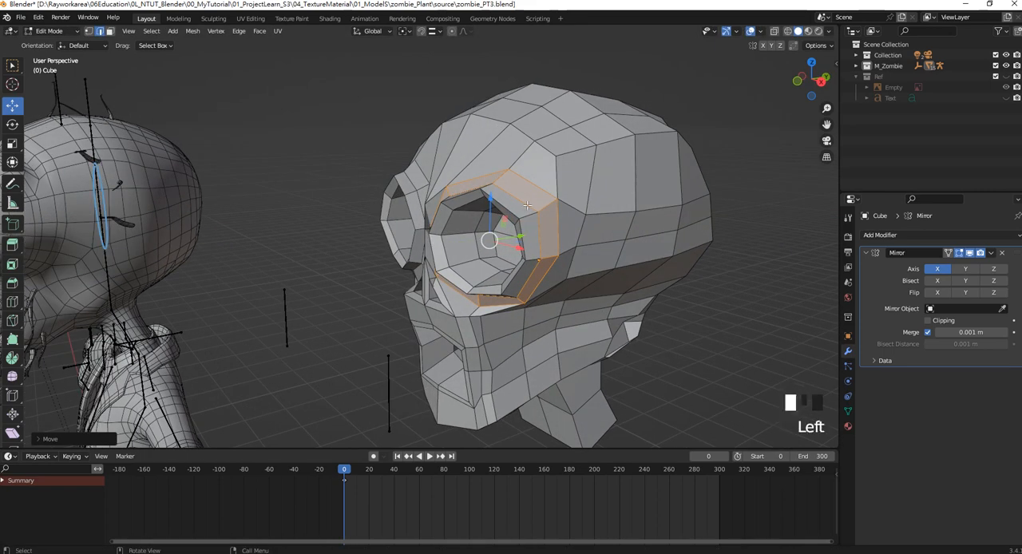
{"action": "left_click", "coordinate": [533, 204], "text": "alt+shift"}
{"action": "middle_click_drag", "start_coordinate": [533, 204], "coordinate": [520, 241]}
{"action": "key", "text": "s"}
{"action": "left_click", "coordinate": [564, 235]}
{"action": "left_click_drag", "start_coordinate": [520, 241], "coordinate": [512, 245]}
{"action": "scroll", "coordinate": [512, 245], "scroll_direction": "down", "scroll_amount": 2}
{"action": "middle_click_drag", "start_coordinate": [512, 245], "coordinate": [589, 221]}
{"action": "scroll", "coordinate": [559, 209], "scroll_direction": "up", "scroll_amount": 2}
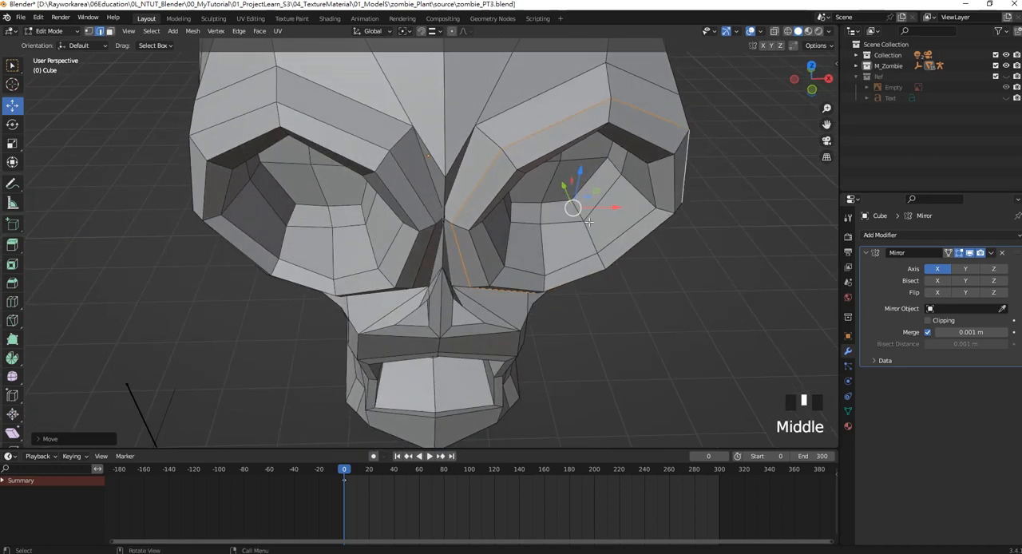
{"action": "left_click_drag", "start_coordinate": [607, 206], "coordinate": [613, 207]}
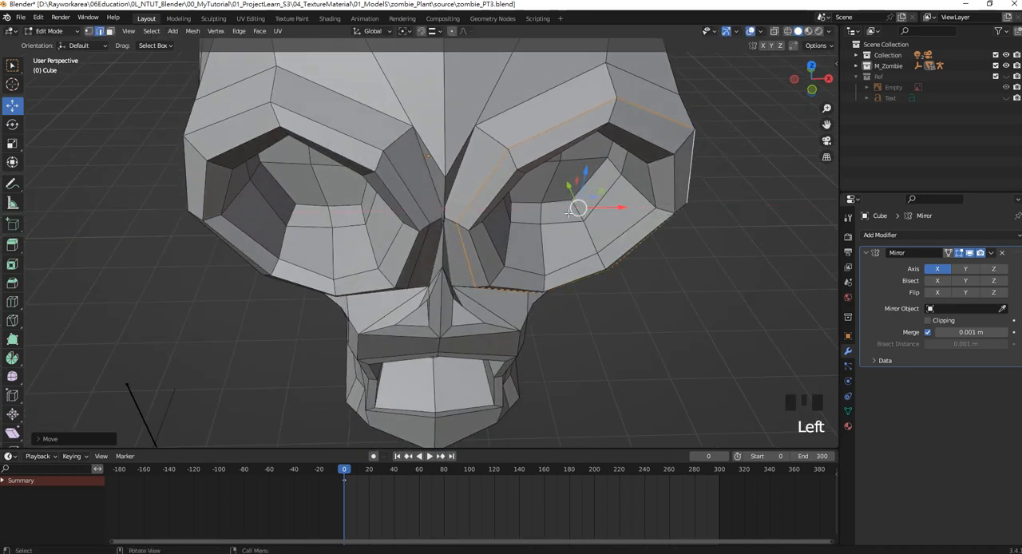
Select the outermost edge loop of the bevelled eye socket ring and move it slightly outward along X in front view.
{"action": "left_click", "coordinate": [466, 156], "text": "alt+shift"}
{"action": "left_click", "coordinate": [499, 114], "text": "alt+shift"}
{"action": "left_click", "coordinate": [740, 196]}
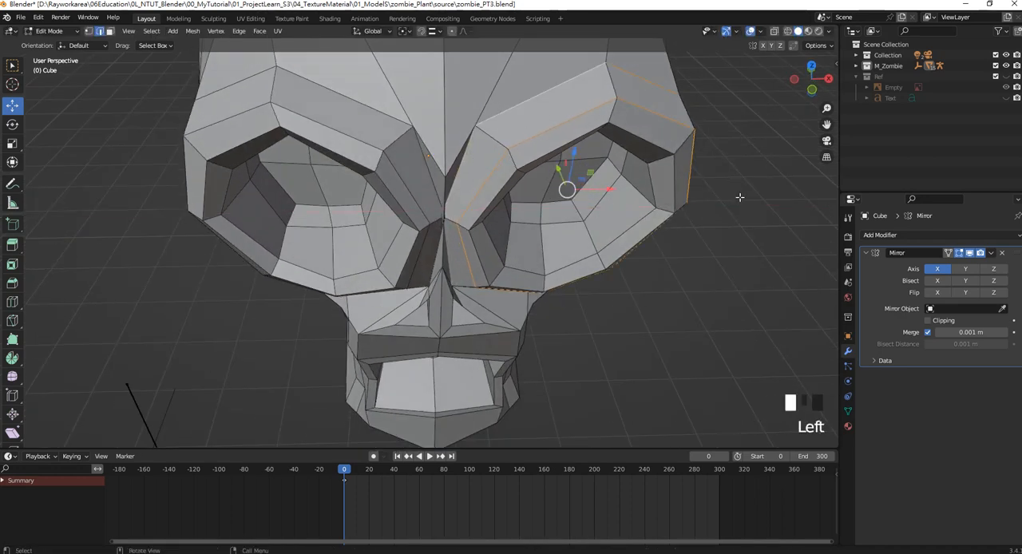
{"action": "left_click", "coordinate": [539, 96], "text": "alt+shift"}
{"action": "left_click", "coordinate": [539, 96], "text": "alt+shift"}
{"action": "middle_click_drag", "start_coordinate": [539, 97], "coordinate": [554, 230]}
{"action": "scroll", "coordinate": [495, 239], "scroll_direction": "down", "scroll_amount": 3}
{"action": "left_click", "coordinate": [514, 204], "text": "alt+shift"}
{"action": "scroll", "coordinate": [514, 204], "scroll_direction": "up", "scroll_amount": 2}
{"action": "left_click", "coordinate": [530, 282], "text": "alt+shift"}
{"action": "key", "text": "KP_1"}
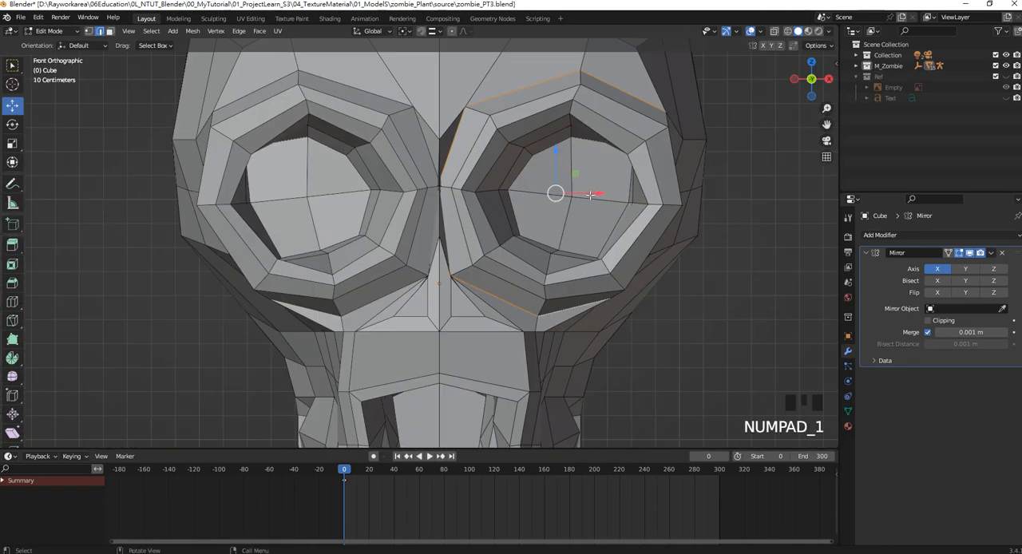
{"action": "left_click_drag", "start_coordinate": [590, 195], "coordinate": [597, 194]}
Examine the widened eye sockets from the front and compare their size with the reference zombie.
{"action": "scroll", "coordinate": [556, 210], "scroll_direction": "down", "scroll_amount": 2}
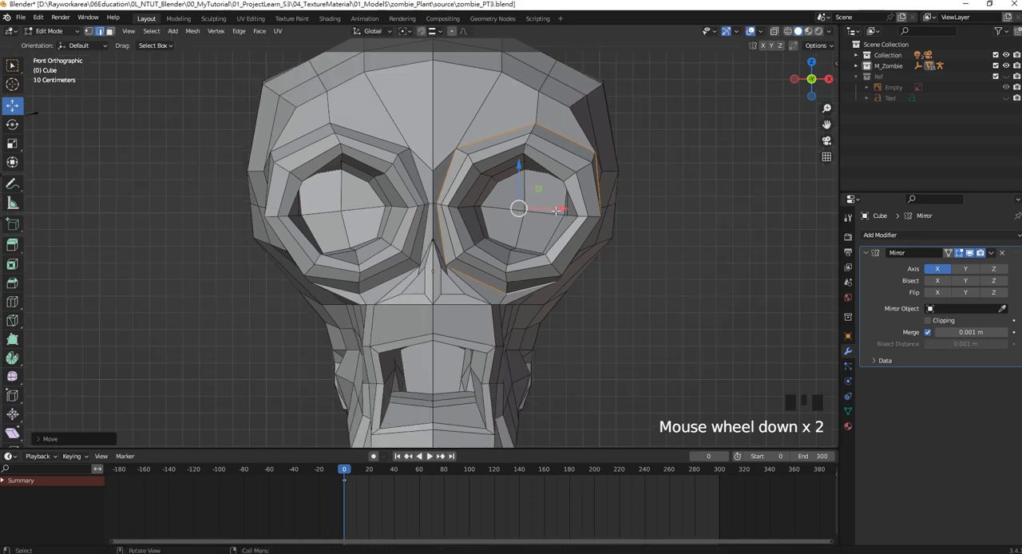
{"action": "scroll", "coordinate": [556, 210], "scroll_direction": "up", "scroll_amount": 3}
{"action": "middle_click_drag", "start_coordinate": [591, 182], "coordinate": [579, 126], "text": "shift"}
{"action": "scroll", "coordinate": [498, 238], "scroll_direction": "down", "scroll_amount": 2}
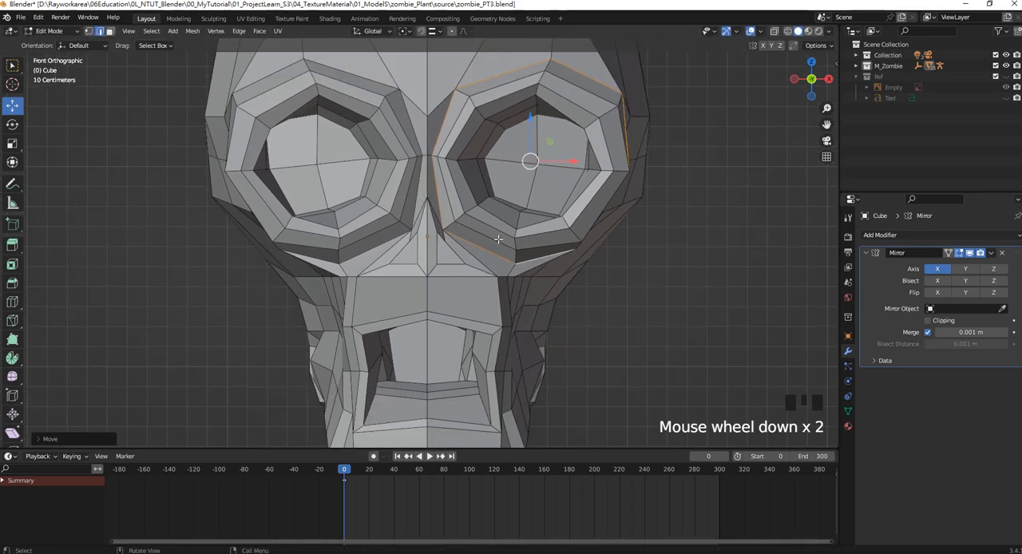
{"action": "scroll", "coordinate": [498, 238], "scroll_direction": "down", "scroll_amount": 2}
{"action": "scroll", "coordinate": [498, 239], "scroll_direction": "up", "scroll_amount": 4}
{"action": "scroll", "coordinate": [498, 238], "scroll_direction": "down", "scroll_amount": 4}
{"action": "scroll", "coordinate": [432, 250], "scroll_direction": "down", "scroll_amount": 7}
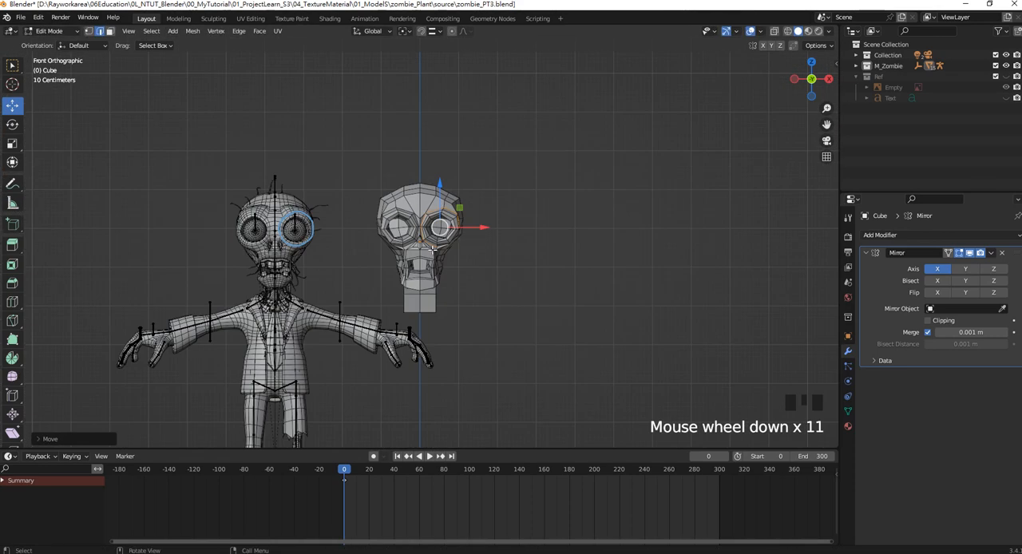
Switch to vertex selection and move the nostril's outer lower corner vertex toward the centre line.
{"action": "scroll", "coordinate": [432, 250], "scroll_direction": "up", "scroll_amount": 13}
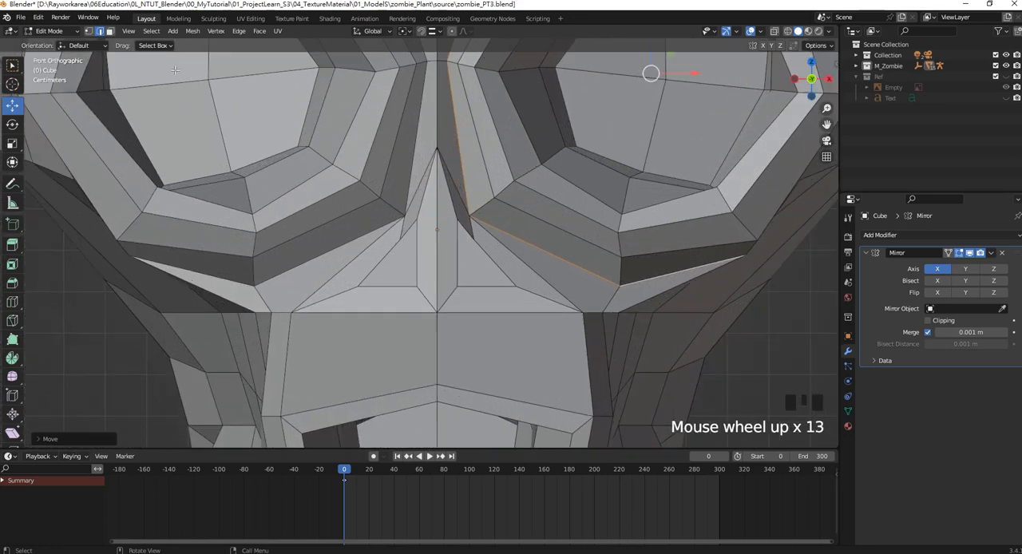
{"action": "left_click", "coordinate": [88, 31]}
{"action": "left_click", "coordinate": [515, 286]}
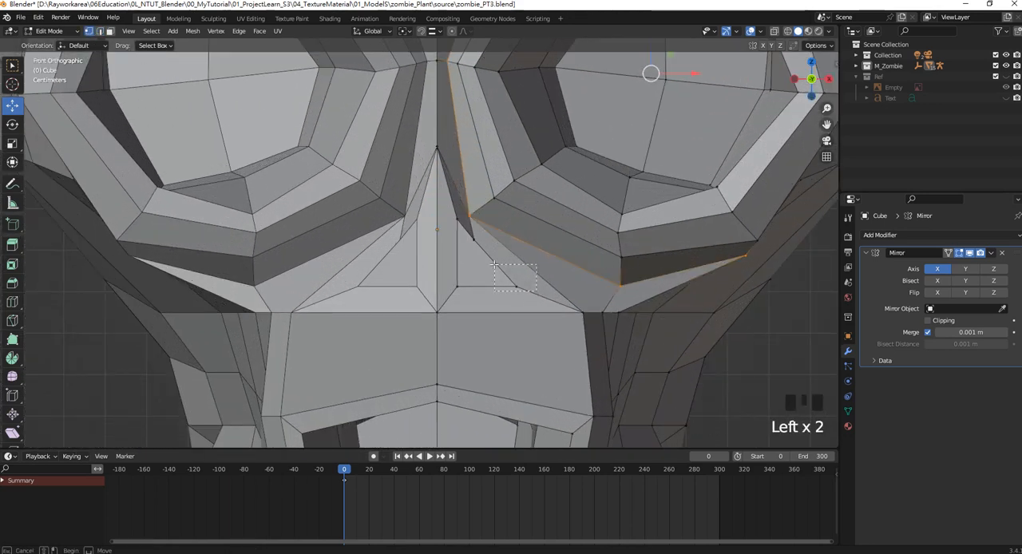
{"action": "left_click_drag", "start_coordinate": [549, 286], "coordinate": [517, 287]}
{"action": "scroll", "coordinate": [479, 276], "scroll_direction": "down", "scroll_amount": 2}
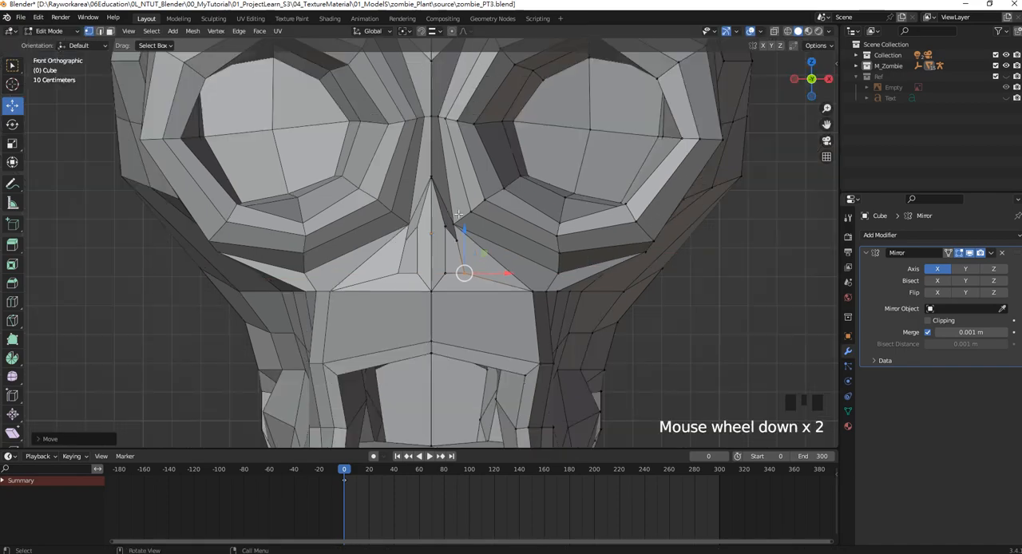
Select the vertex between the nose and the eye socket's inner corner, and move it along Y and slightly up.
{"action": "middle_click_drag", "start_coordinate": [456, 269], "coordinate": [433, 245]}
{"action": "left_click", "coordinate": [400, 241]}
{"action": "left_click", "coordinate": [446, 246], "text": "shift"}
{"action": "left_click", "coordinate": [416, 247], "text": "shift"}
{"action": "left_click", "coordinate": [448, 249]}
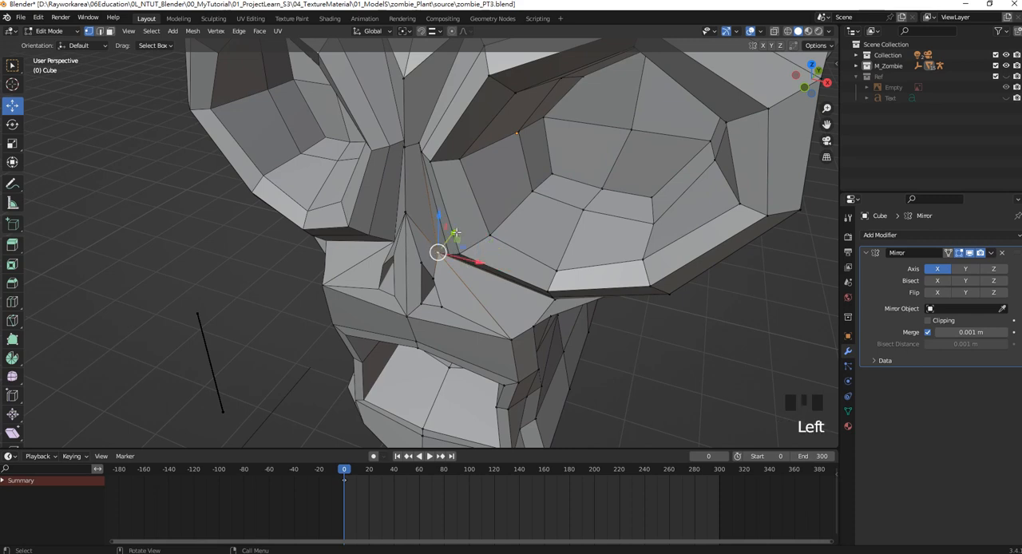
{"action": "left_click_drag", "start_coordinate": [454, 233], "coordinate": [441, 241]}
{"action": "middle_click_drag", "start_coordinate": [440, 241], "coordinate": [442, 214]}
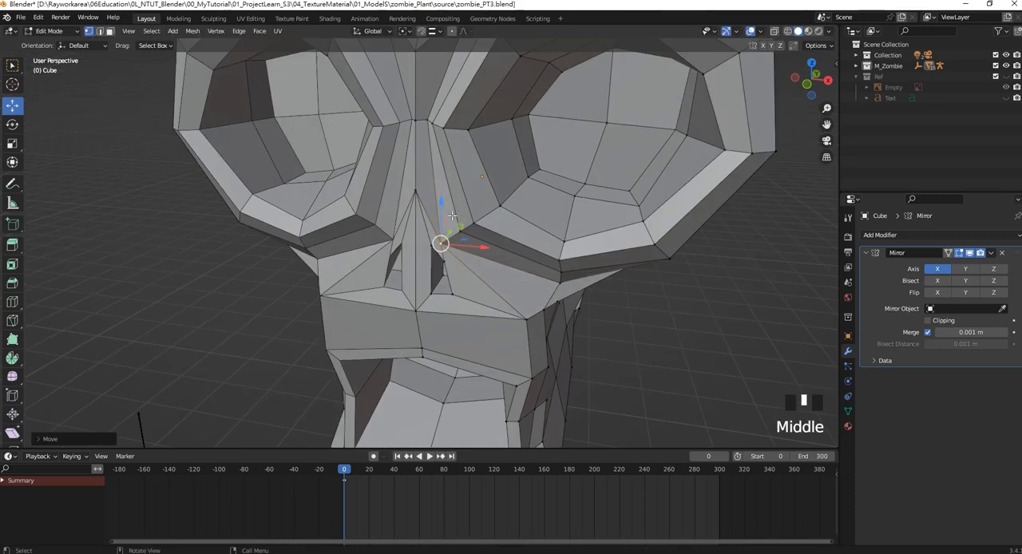
{"action": "left_click_drag", "start_coordinate": [442, 205], "coordinate": [442, 197]}
{"action": "middle_click_drag", "start_coordinate": [443, 209], "coordinate": [460, 241]}
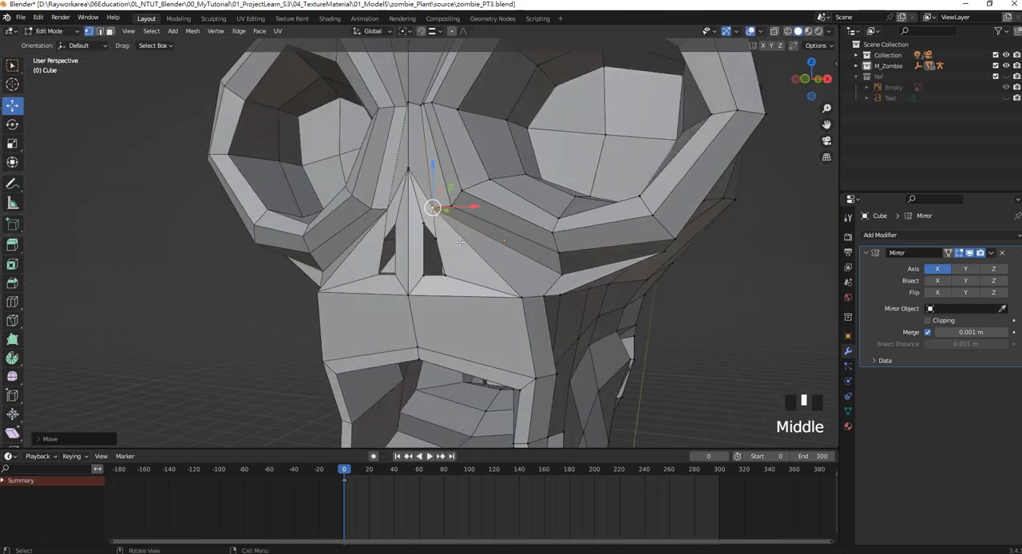
Move the bottom vertices of the nose and nostril down in front view.
{"action": "key", "text": "KP_1"}
{"action": "left_click_drag", "start_coordinate": [498, 307], "coordinate": [429, 262]}
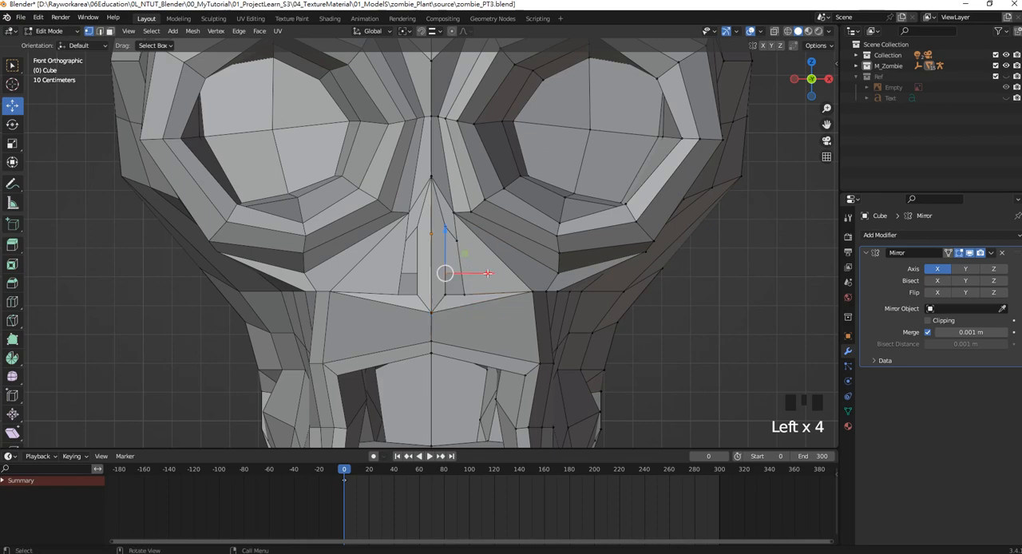
{"action": "left_click", "coordinate": [444, 242]}
Switch to wireframe shading, select the nostril cavity's outer back vertex, and move it toward the centre line along X.
{"action": "scroll", "coordinate": [447, 271], "scroll_direction": "up", "scroll_amount": 2}
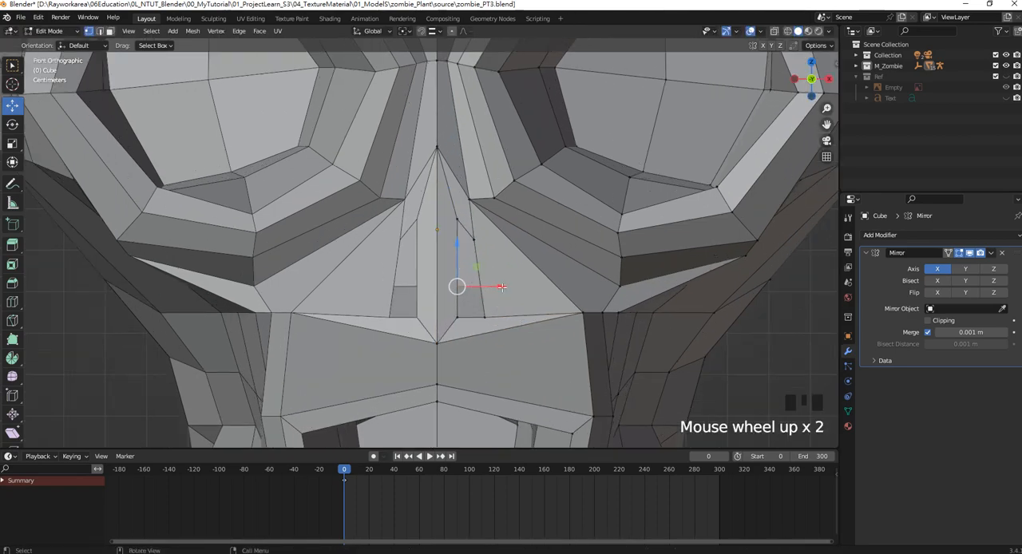
{"action": "mouse_move", "coordinate": [447, 272]}
{"action": "middle_mouse_down"}
{"action": "mouse_move", "coordinate": [531, 295]}
{"action": "mouse_move", "coordinate": [471, 268]}
{"action": "middle_mouse_up"}
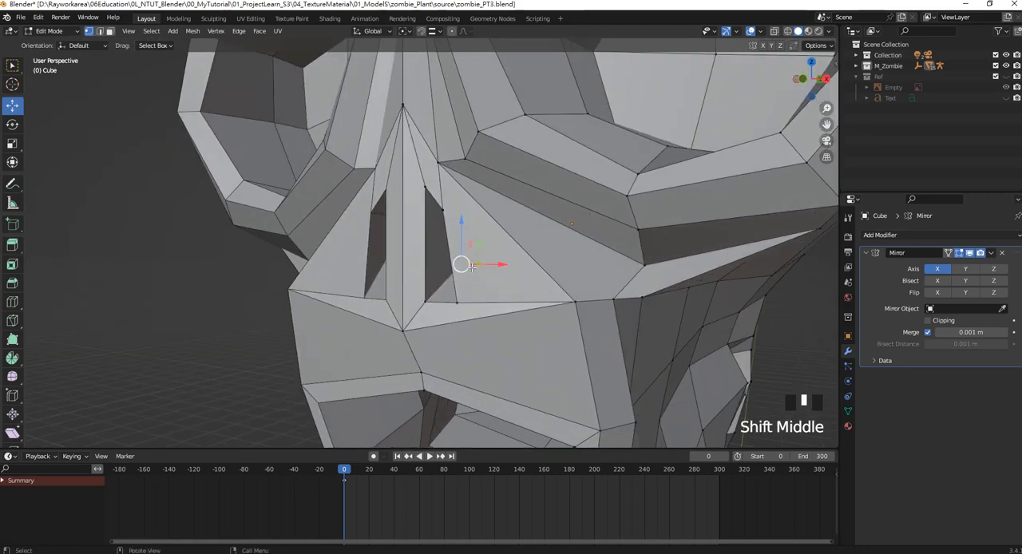
{"action": "key", "text": "z"}
{"action": "left_click", "coordinate": [400, 268]}
{"action": "middle_click_drag", "start_coordinate": [527, 285], "coordinate": [527, 265]}
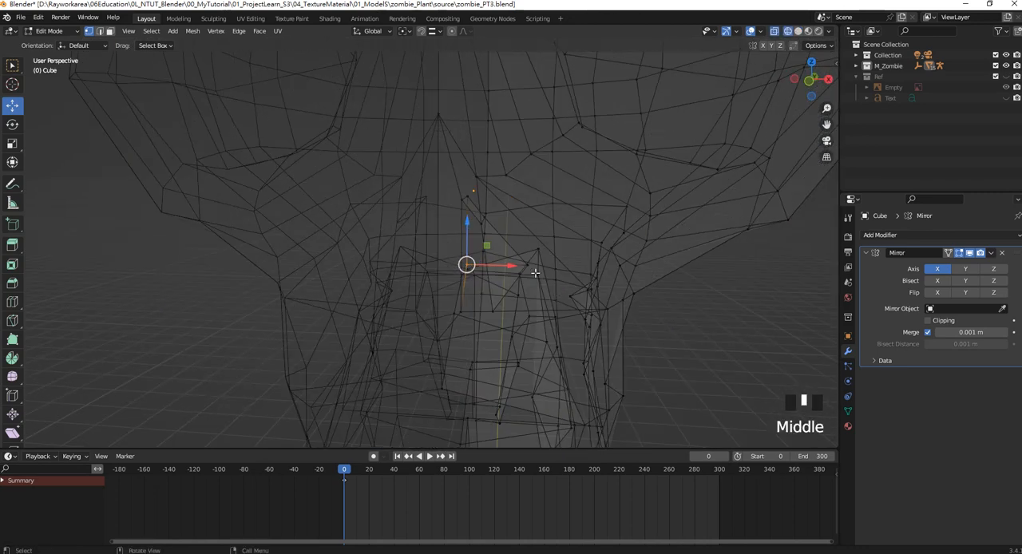
{"action": "left_click", "coordinate": [527, 265]}
{"action": "key", "text": "KP_1"}
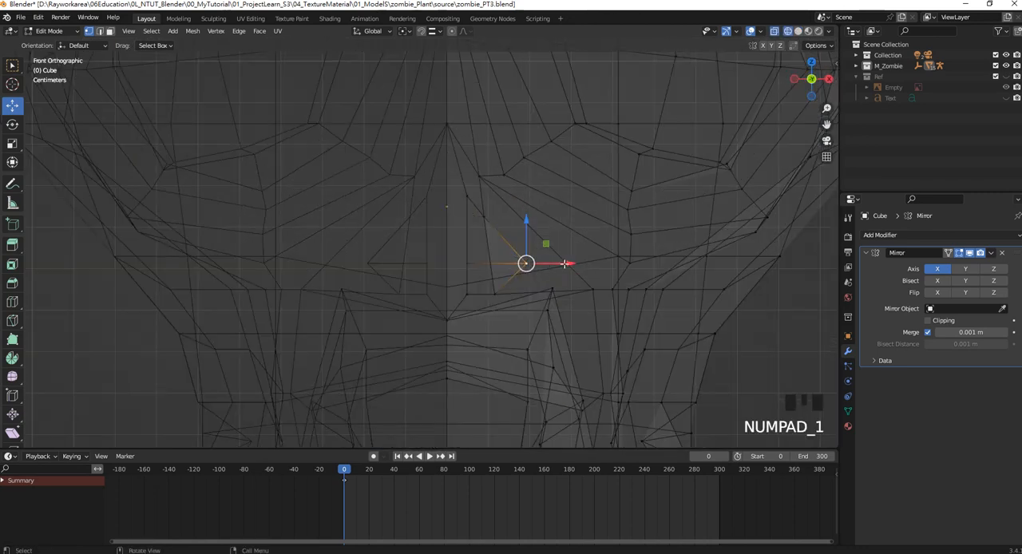
{"action": "left_click_drag", "start_coordinate": [564, 263], "coordinate": [521, 262]}
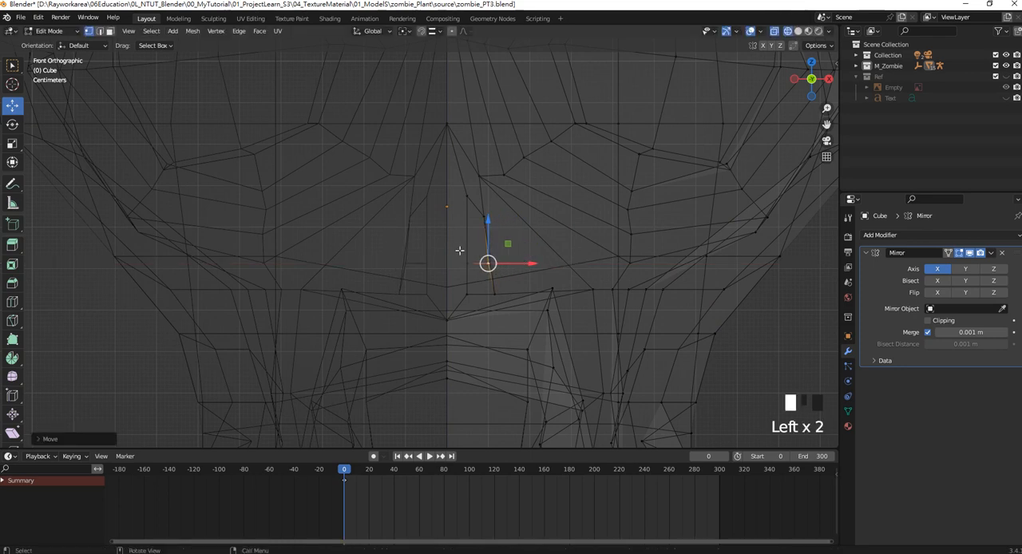
Select the nostril cavity's outer back vertices in wireframe, move them down along Z, and return to solid shading.
{"action": "left_click_drag", "start_coordinate": [459, 251], "coordinate": [498, 273]}
{"action": "left_click_drag", "start_coordinate": [478, 234], "coordinate": [478, 250]}
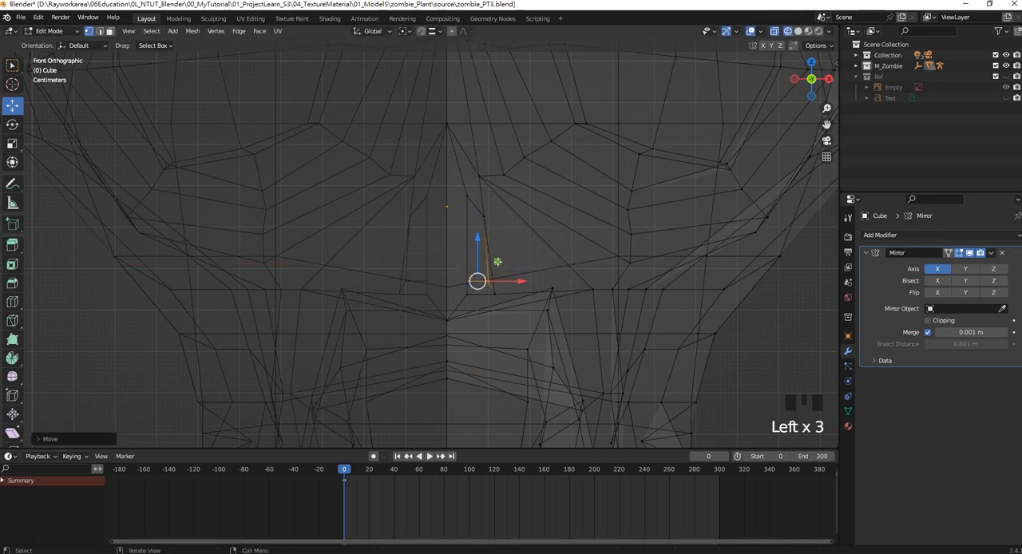
{"action": "key", "text": "z"}
{"action": "left_click", "coordinate": [574, 267]}
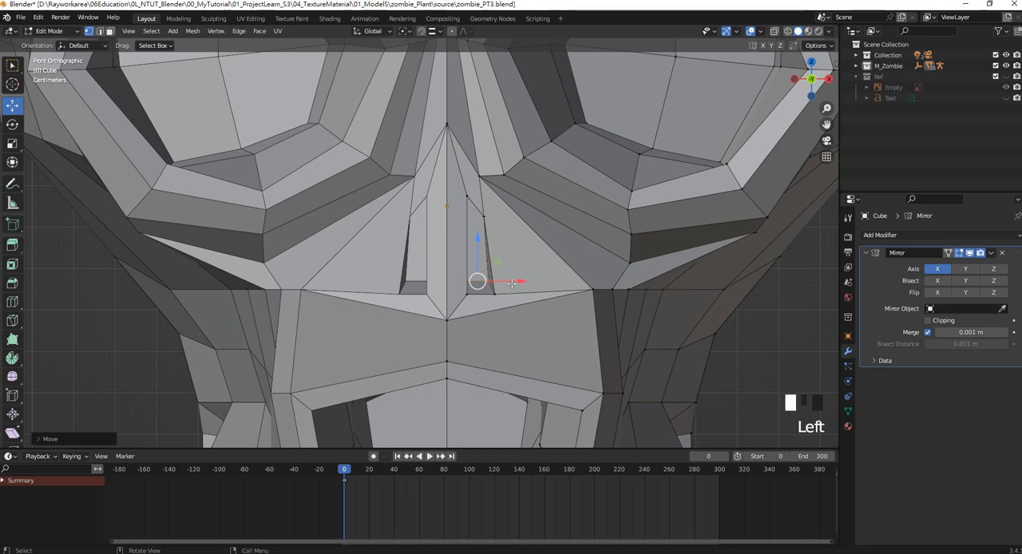
Widen the nostril by moving its outer lower and outer upper vertices away from the centre line along X.
{"action": "left_click_drag", "start_coordinate": [512, 284], "coordinate": [516, 283]}
{"action": "left_click_drag", "start_coordinate": [457, 272], "coordinate": [483, 266]}
{"action": "left_click_drag", "start_coordinate": [537, 288], "coordinate": [546, 288]}
{"action": "left_click_drag", "start_coordinate": [472, 205], "coordinate": [517, 216]}
{"action": "left_click", "coordinate": [487, 171]}
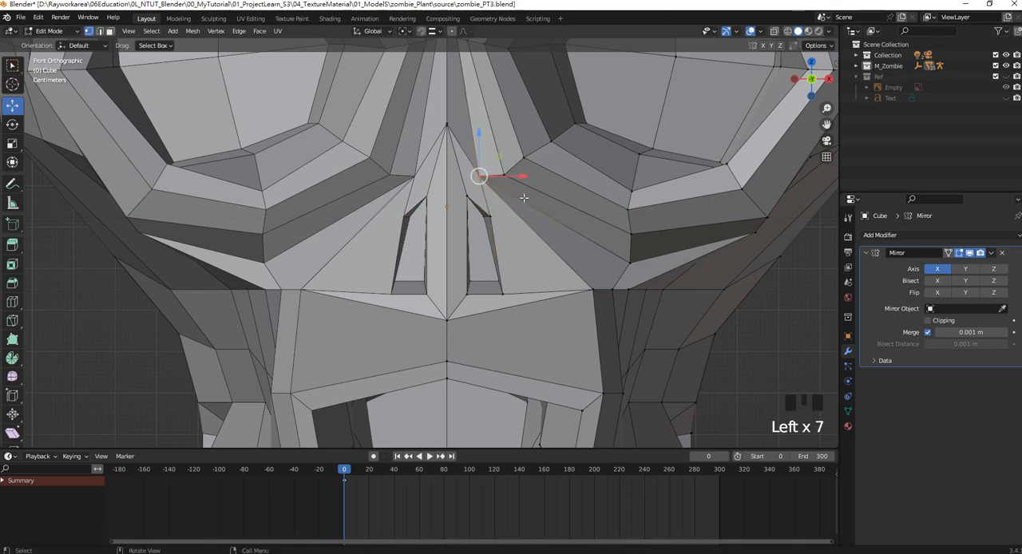
Select the centre vertex of the eye socket's back surface and move it toward the nose along X.
{"action": "scroll", "coordinate": [521, 206], "scroll_direction": "down", "scroll_amount": 5}
{"action": "scroll", "coordinate": [534, 213], "scroll_direction": "down", "scroll_amount": 2}
{"action": "scroll", "coordinate": [511, 188], "scroll_direction": "up", "scroll_amount": 1}
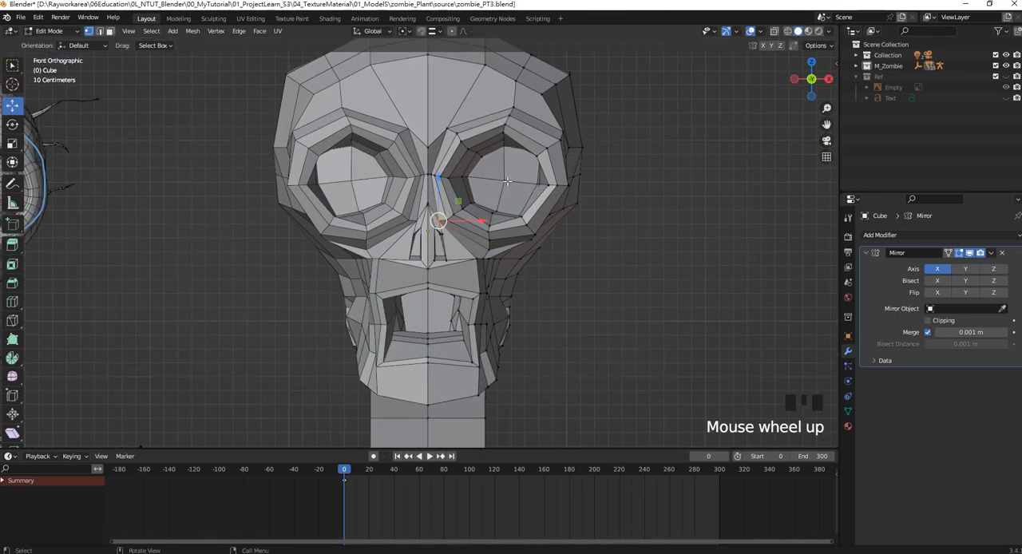
{"action": "left_click", "coordinate": [508, 181]}
{"action": "left_click_drag", "start_coordinate": [547, 179], "coordinate": [540, 178]}
Lower the upper outer vertex of the eye socket's back along Z, and adjust the inner side vertex along X.
{"action": "middle_click_drag", "start_coordinate": [539, 179], "coordinate": [477, 230], "text": "shift"}
{"action": "left_click", "coordinate": [479, 232]}
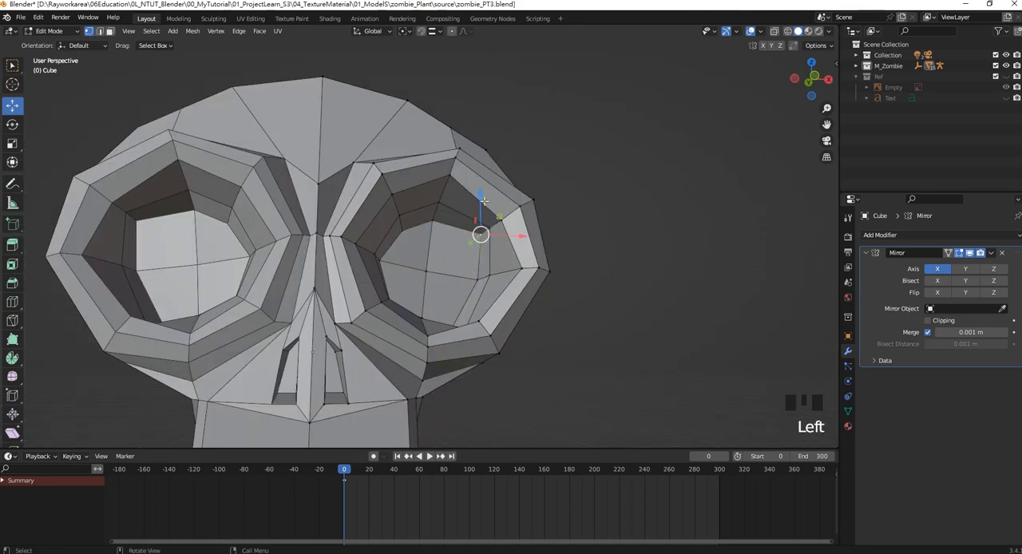
{"action": "left_click_drag", "start_coordinate": [483, 202], "coordinate": [482, 216]}
{"action": "middle_click_drag", "start_coordinate": [481, 216], "coordinate": [439, 259]}
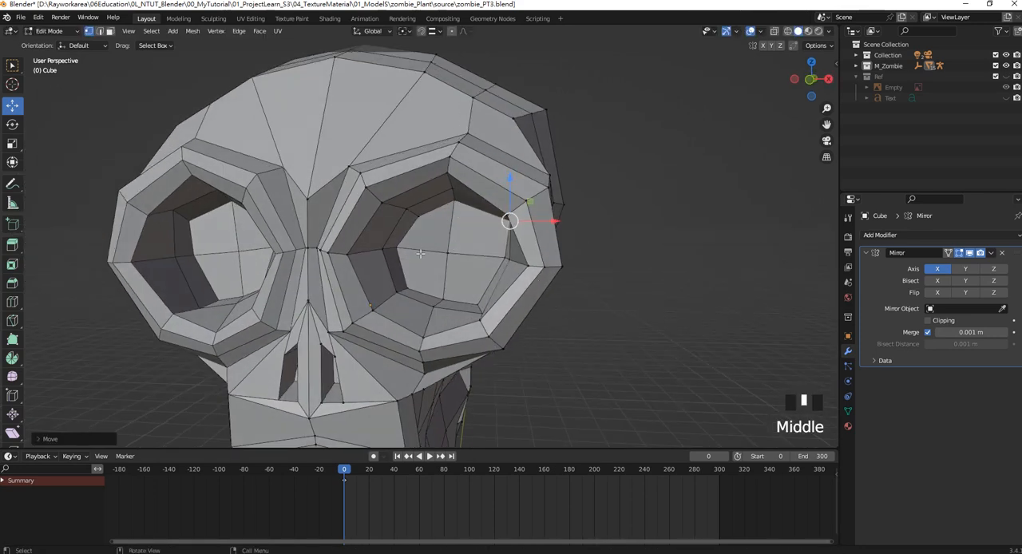
{"action": "left_click", "coordinate": [399, 248]}
{"action": "left_click", "coordinate": [432, 248]}
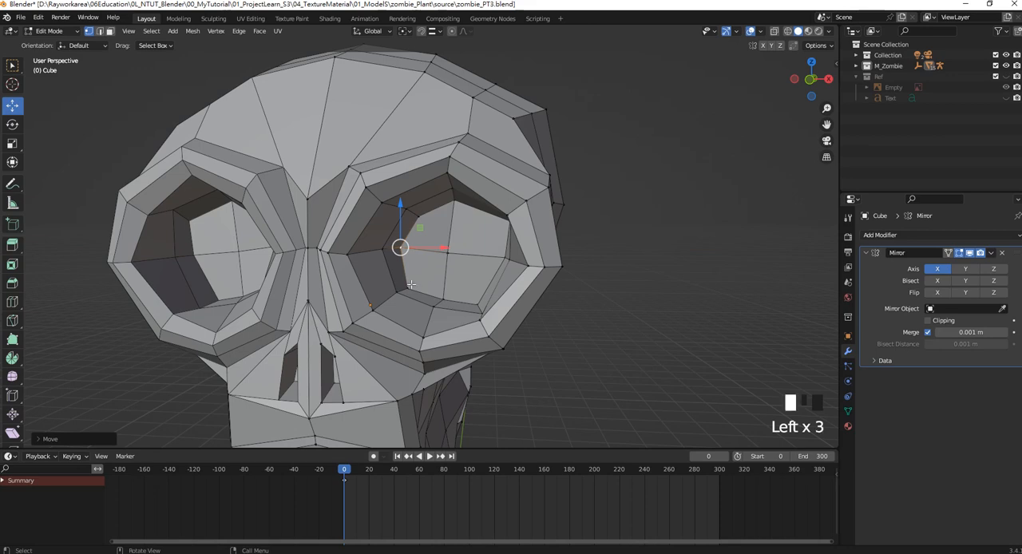
In front view, select the centre vertex of the eye socket's back and shift it slightly outward along X.
{"action": "key", "text": "Left"}
{"action": "key", "text": "KP_1"}
{"action": "scroll", "coordinate": [416, 263], "scroll_direction": "down", "scroll_amount": 2}
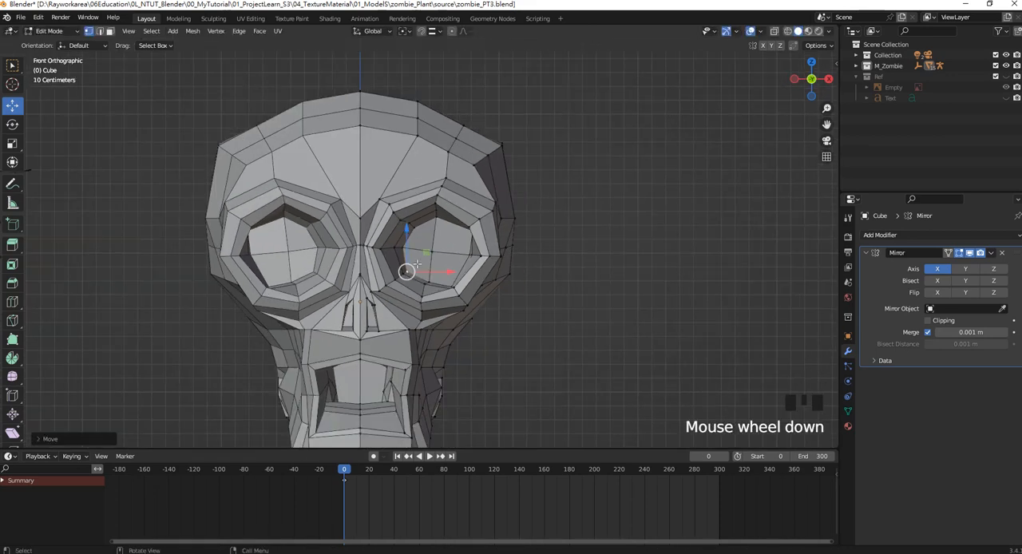
{"action": "scroll", "coordinate": [417, 263], "scroll_direction": "up", "scroll_amount": 3}
{"action": "key", "text": "Left"}
{"action": "left_click_drag", "start_coordinate": [470, 255], "coordinate": [477, 256]}
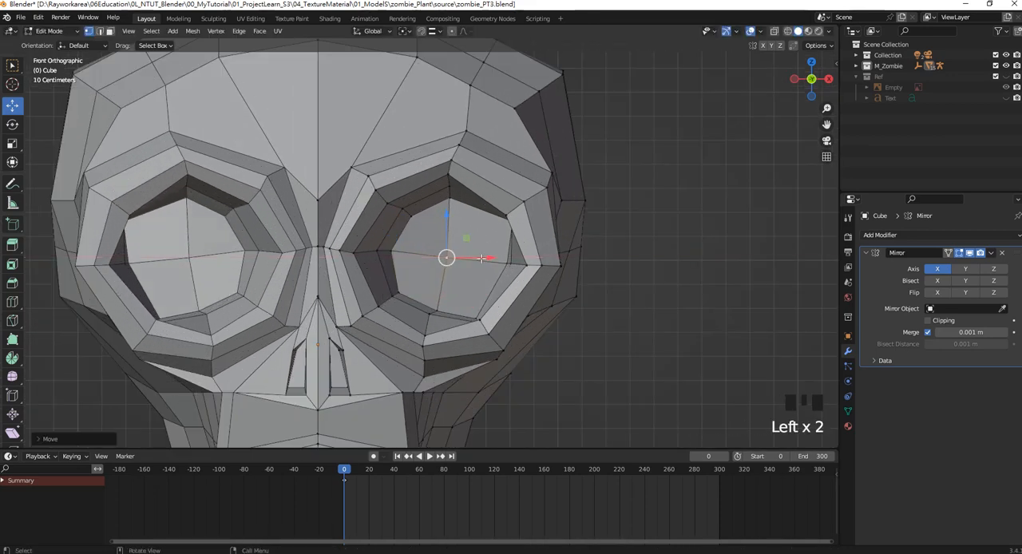
Move the upper outer and outer side vertices of the eye socket's back inward along X in front view.
{"action": "left_click", "coordinate": [518, 268]}
{"action": "middle_click_drag", "start_coordinate": [503, 226], "coordinate": [523, 222]}
{"action": "left_click", "coordinate": [470, 227]}
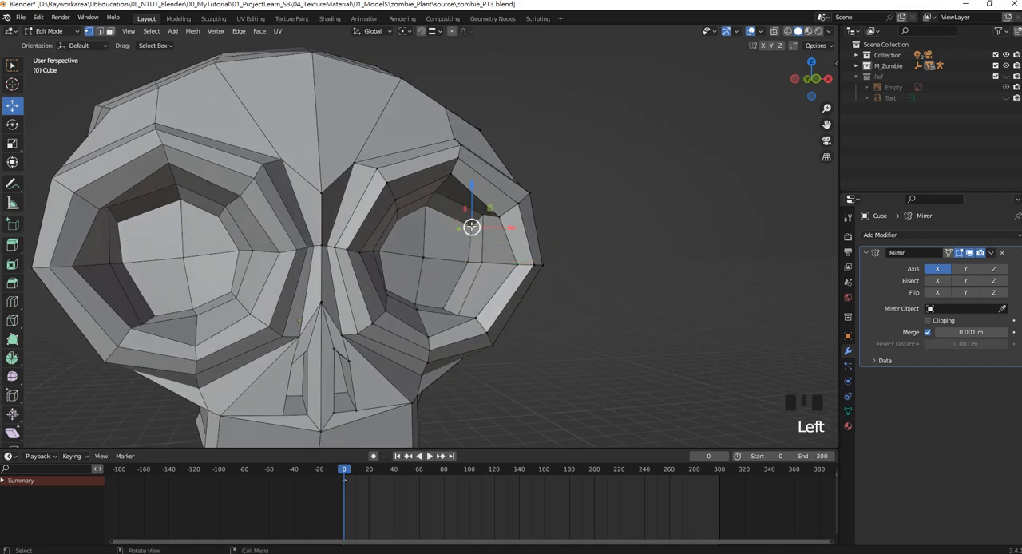
{"action": "key", "text": "KP_1"}
{"action": "left_click_drag", "start_coordinate": [527, 222], "coordinate": [512, 223]}
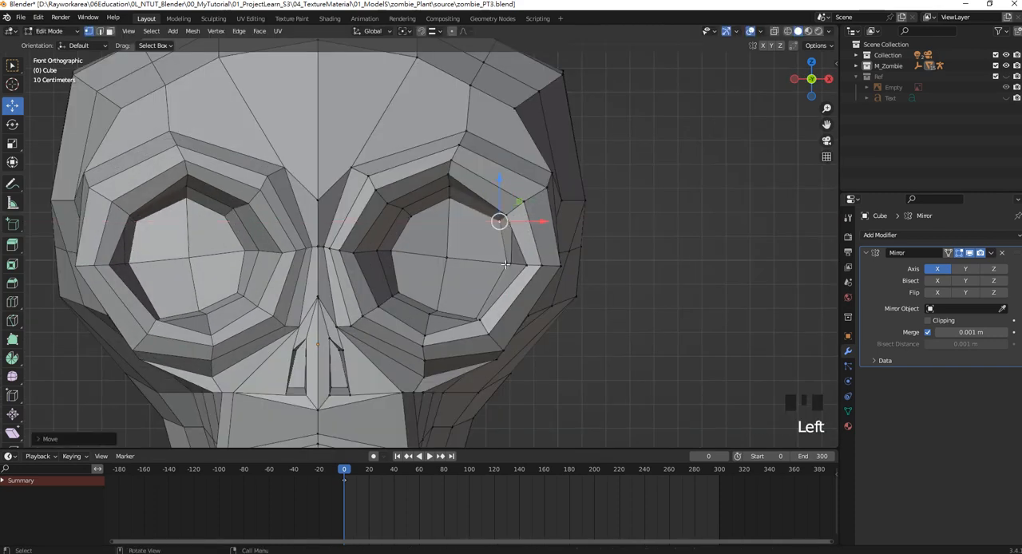
{"action": "left_click", "coordinate": [505, 264]}
{"action": "left_click_drag", "start_coordinate": [536, 263], "coordinate": [526, 263]}
Raise the lower outer and bottom vertices of the eye socket's back along Z.
{"action": "left_click", "coordinate": [473, 311]}
{"action": "left_click", "coordinate": [473, 310]}
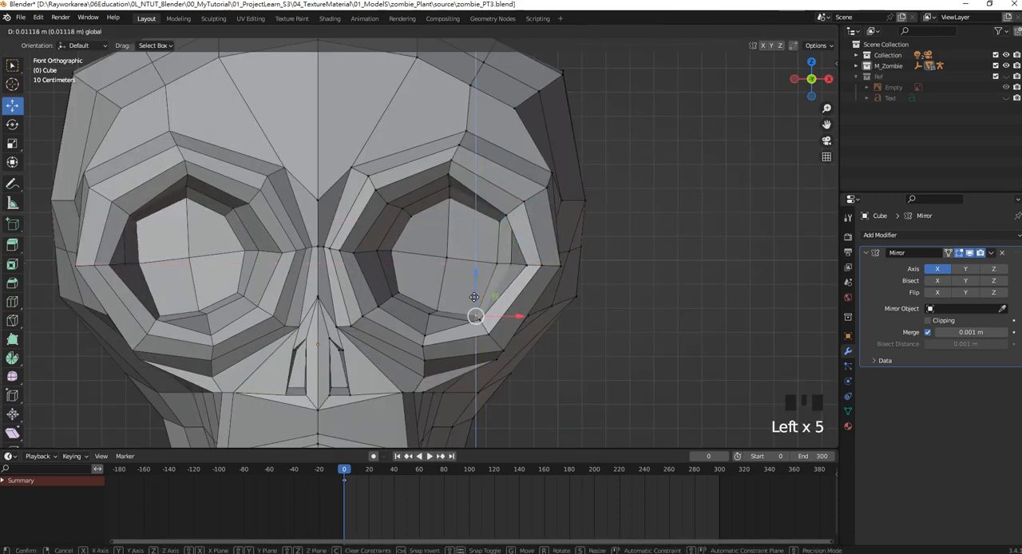
{"action": "left_click", "coordinate": [438, 306]}
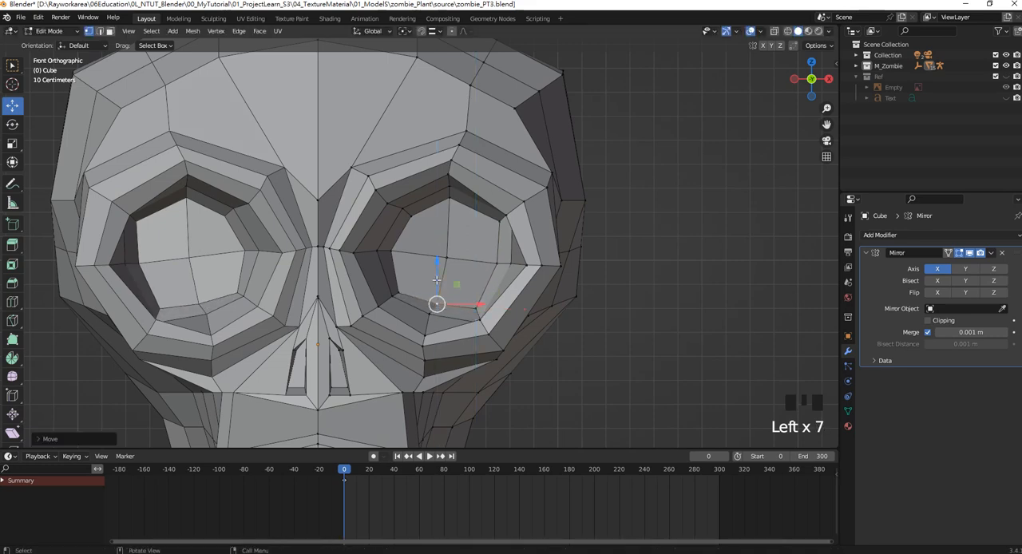
Examine the reference zombie's lips and mouth and compare their shape with the modelled head.
{"action": "scroll", "coordinate": [438, 306], "scroll_direction": "down", "scroll_amount": 3}
{"action": "middle_click_drag", "start_coordinate": [462, 280], "coordinate": [518, 218], "text": "shift"}
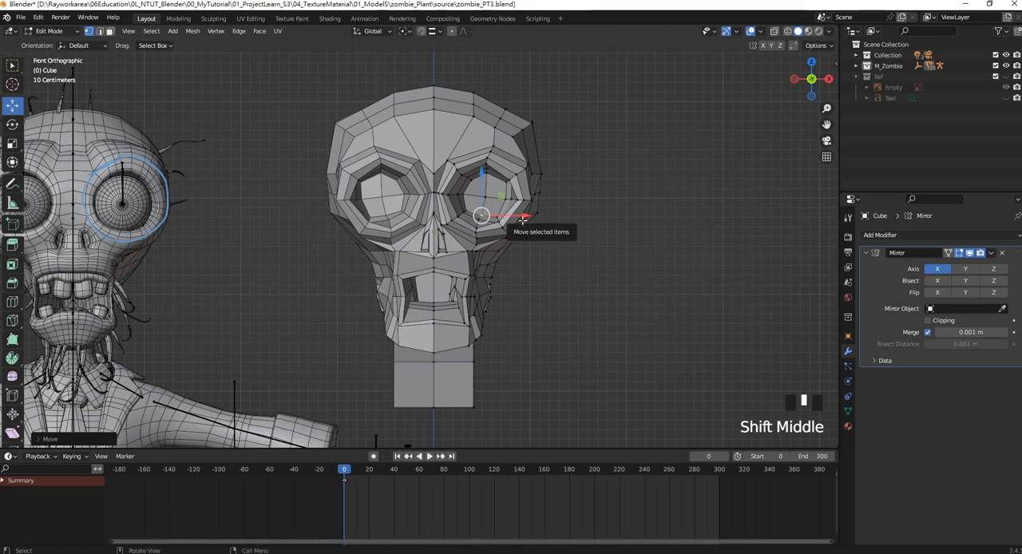
{"action": "scroll", "coordinate": [477, 276], "scroll_direction": "up", "scroll_amount": 2}
{"action": "middle_click_drag", "start_coordinate": [478, 276], "coordinate": [437, 250]}
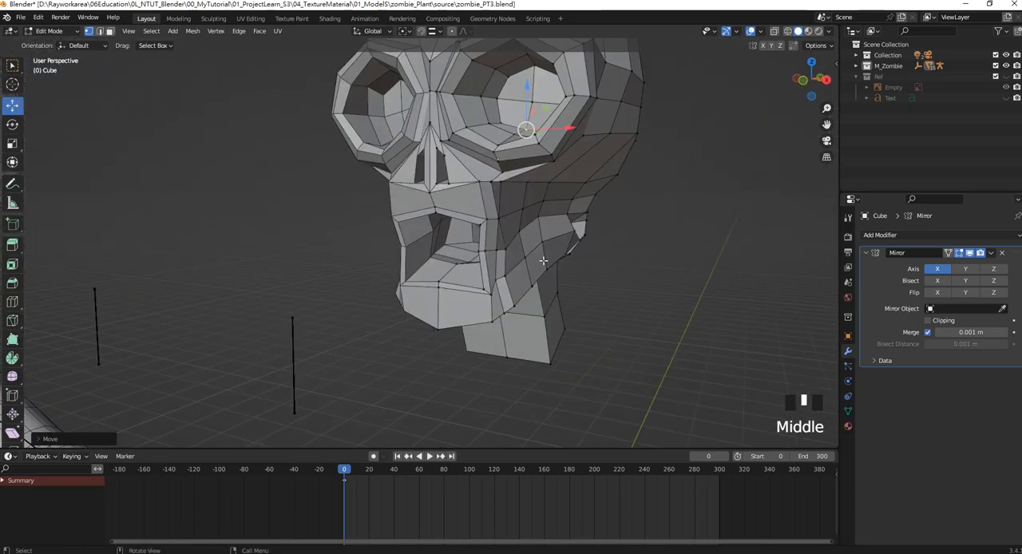
{"action": "scroll", "coordinate": [543, 260], "scroll_direction": "down", "scroll_amount": 2}
{"action": "middle_click_drag", "start_coordinate": [120, 256], "coordinate": [543, 254], "text": "shift"}
{"action": "scroll", "coordinate": [328, 271], "scroll_direction": "up", "scroll_amount": 3}
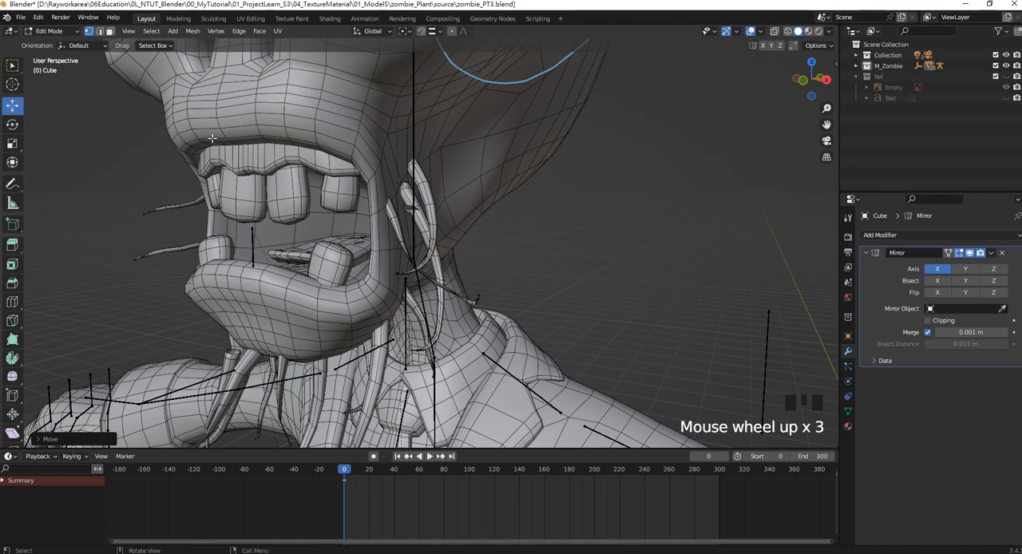
{"action": "scroll", "coordinate": [308, 294], "scroll_direction": "down", "scroll_amount": 6}
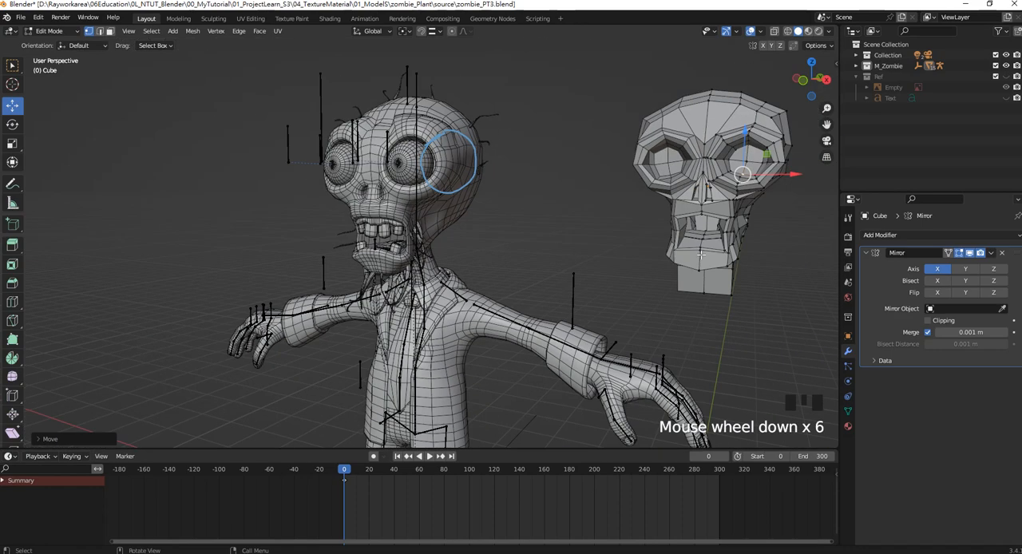
{"action": "middle_click_drag", "start_coordinate": [307, 294], "coordinate": [92, 294], "text": "shift"}
{"action": "scroll", "coordinate": [564, 201], "scroll_direction": "up", "scroll_amount": 4}
{"action": "middle_click_drag", "start_coordinate": [564, 201], "coordinate": [484, 241], "text": "shift"}
{"action": "scroll", "coordinate": [483, 241], "scroll_direction": "up", "scroll_amount": 2}
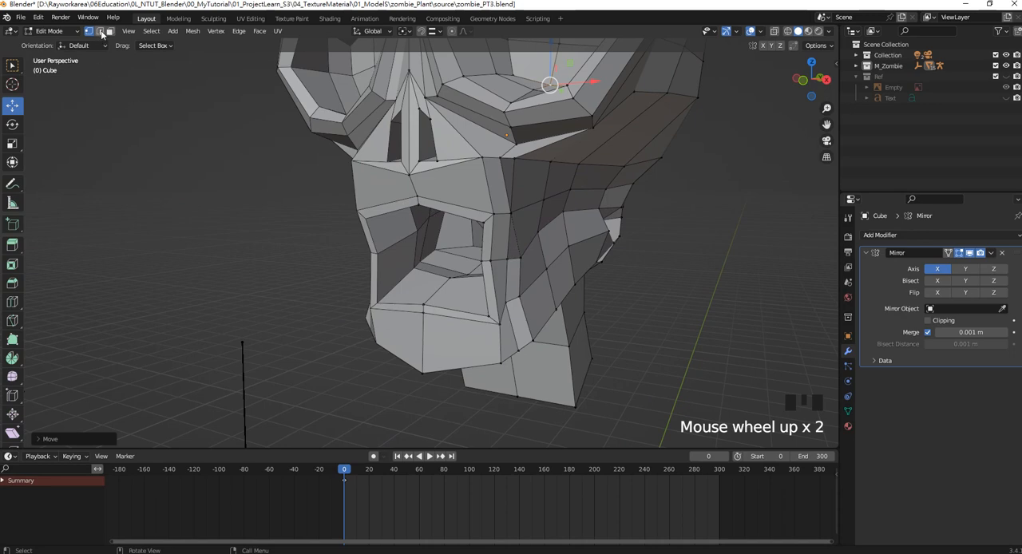
Switch to edge selection, select the inner edge loop of the mouth opening, and move it forward along Y.
{"action": "left_click", "coordinate": [101, 33]}
{"action": "left_click", "coordinate": [467, 239], "text": "alt+shift"}
{"action": "middle_click_drag", "start_coordinate": [467, 239], "coordinate": [452, 269]}
{"action": "left_click_drag", "start_coordinate": [473, 260], "coordinate": [465, 262]}
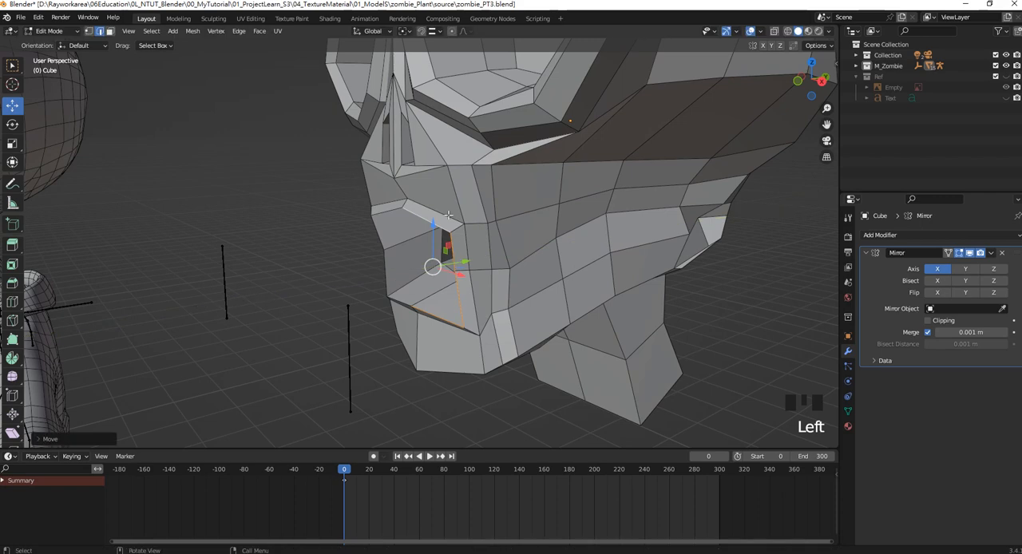
Add the mouth's outer rim edge loop to the selection and move both loops forward along Y.
{"action": "left_click", "coordinate": [458, 222], "text": "shift"}
{"action": "left_click", "coordinate": [473, 249], "text": "alt+shift"}
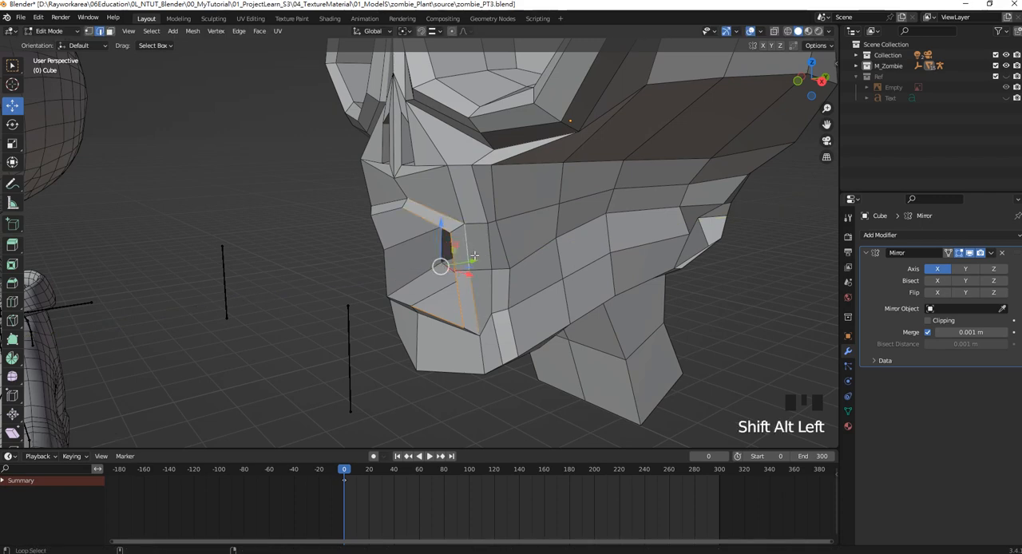
{"action": "middle_click_drag", "start_coordinate": [474, 318], "coordinate": [469, 262]}
{"action": "left_click_drag", "start_coordinate": [469, 262], "coordinate": [459, 263]}
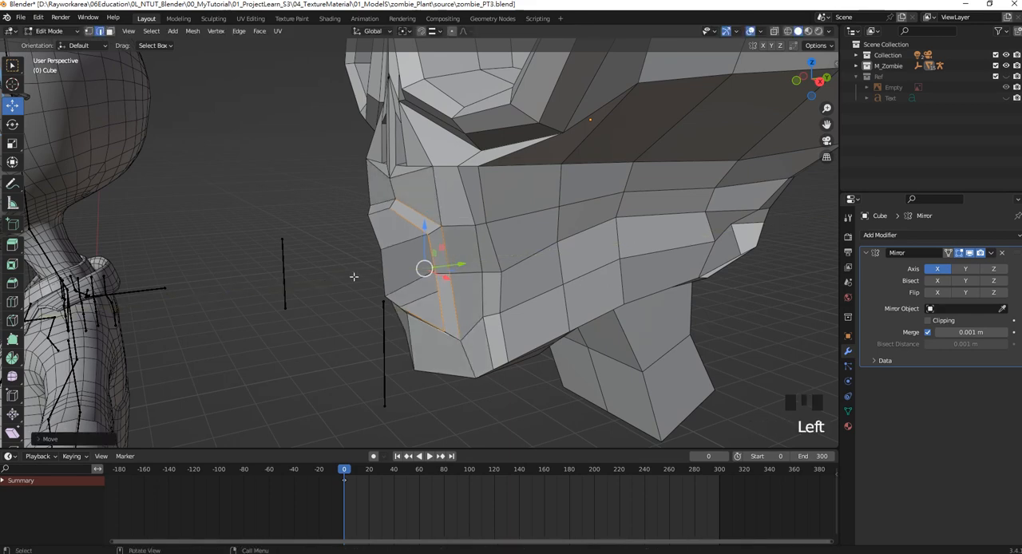
Reposition the mouth rim's outer side edges in front view, and raise the upper lip's outer edge along Z.
{"action": "left_click", "coordinate": [330, 254]}
{"action": "left_click", "coordinate": [412, 208]}
{"action": "left_click", "coordinate": [448, 250], "text": "shift"}
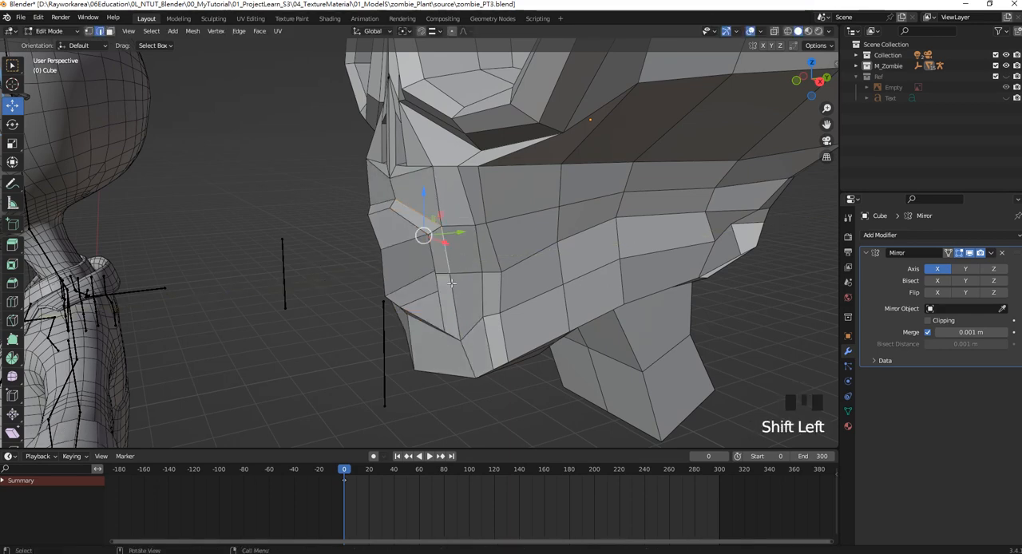
{"action": "left_click", "coordinate": [450, 267]}
{"action": "left_click", "coordinate": [457, 327], "text": "shift"}
{"action": "middle_click_drag", "start_coordinate": [456, 327], "coordinate": [515, 272]}
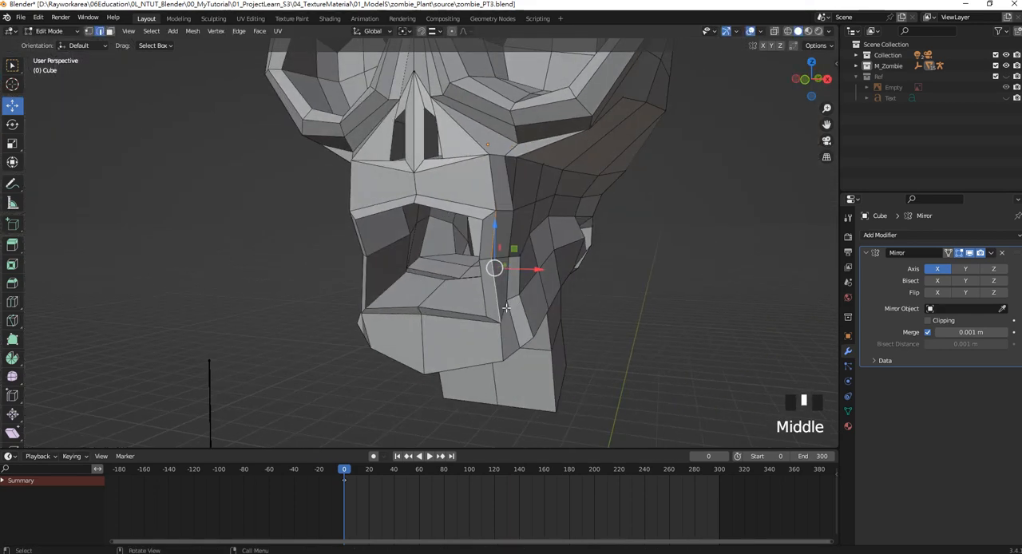
{"action": "key", "text": "KP_1"}
{"action": "left_click", "coordinate": [491, 225]}
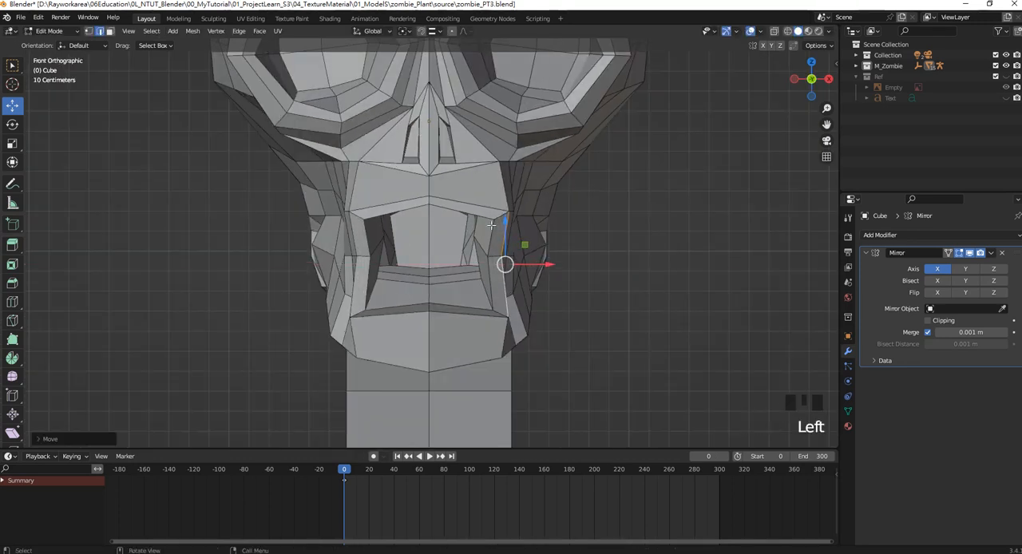
{"action": "left_click", "coordinate": [470, 204]}
{"action": "left_click", "coordinate": [468, 179]}
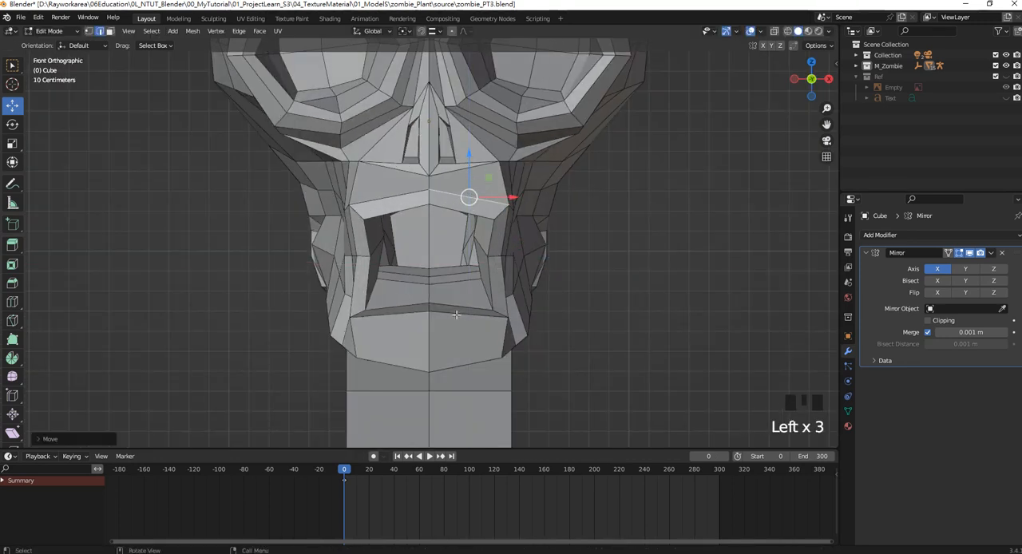
Select the lower, side and upper edges of the mouth's outer rim and bevel them with one segment.
{"action": "left_click", "coordinate": [461, 272]}
{"action": "middle_click_drag", "start_coordinate": [469, 275], "coordinate": [494, 260]}
{"action": "left_click", "coordinate": [493, 260], "text": "shift"}
{"action": "left_click", "coordinate": [494, 236], "text": "shift"}
{"action": "left_click", "coordinate": [467, 203], "text": "shift"}
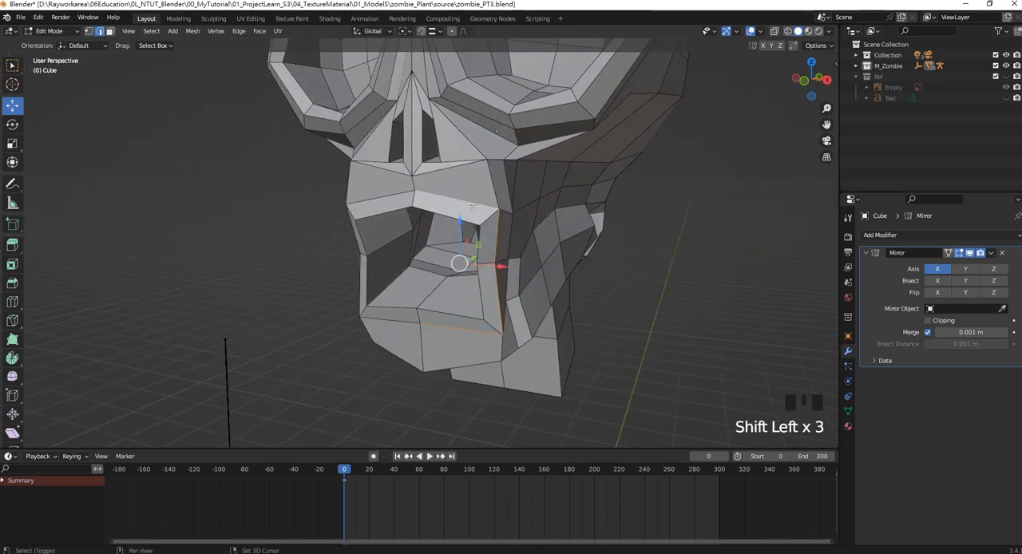
{"action": "middle_click_drag", "start_coordinate": [467, 203], "coordinate": [456, 214]}
{"action": "key", "text": "ctrl+b"}
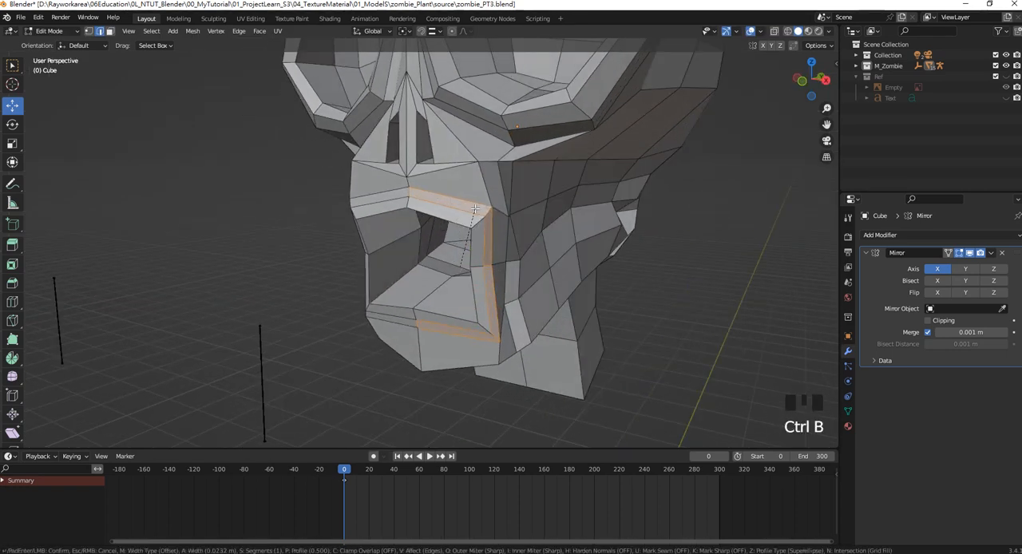
{"action": "left_click", "coordinate": [473, 214]}
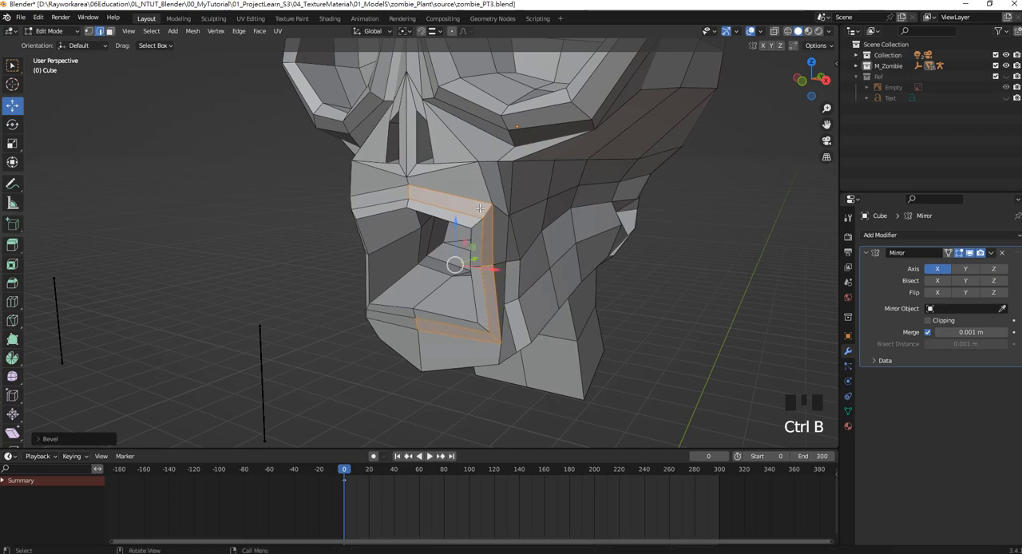
Move the bevelled mouth rim strip slightly back along Y and compare it with the reference.
{"action": "middle_click_drag", "start_coordinate": [472, 214], "coordinate": [493, 250]}
{"action": "left_click_drag", "start_coordinate": [455, 268], "coordinate": [462, 269]}
{"action": "scroll", "coordinate": [239, 281], "scroll_direction": "down", "scroll_amount": 4}
{"action": "middle_click_drag", "start_coordinate": [232, 282], "coordinate": [291, 272], "text": "shift"}
{"action": "scroll", "coordinate": [391, 262], "scroll_direction": "up", "scroll_amount": 6}
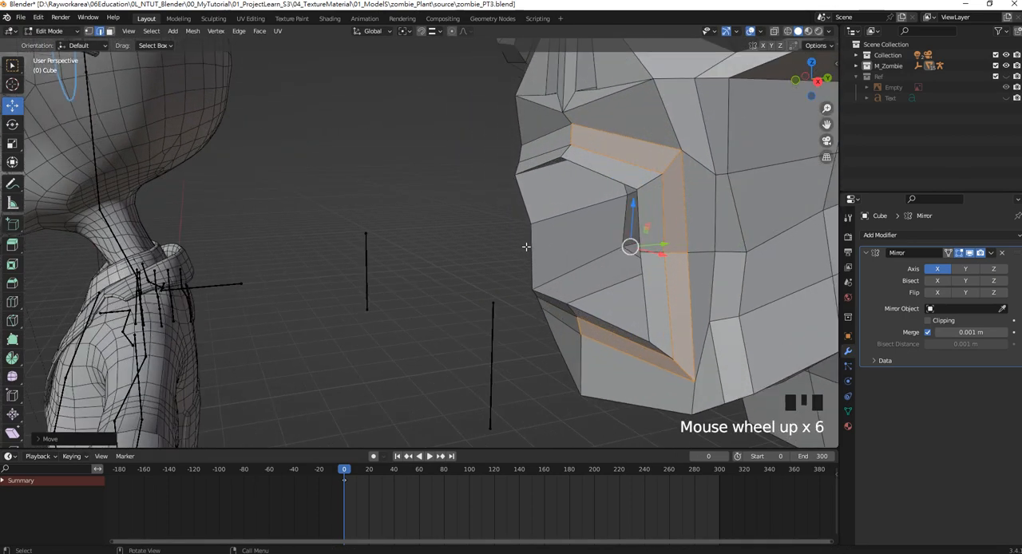
In right view, switch to vertex selection and move the upper lip's front vertices forward.
{"action": "middle_click_drag", "start_coordinate": [626, 226], "coordinate": [502, 234], "text": "shift"}
{"action": "key", "text": "KP_1"}
{"action": "key", "text": "KP_3"}
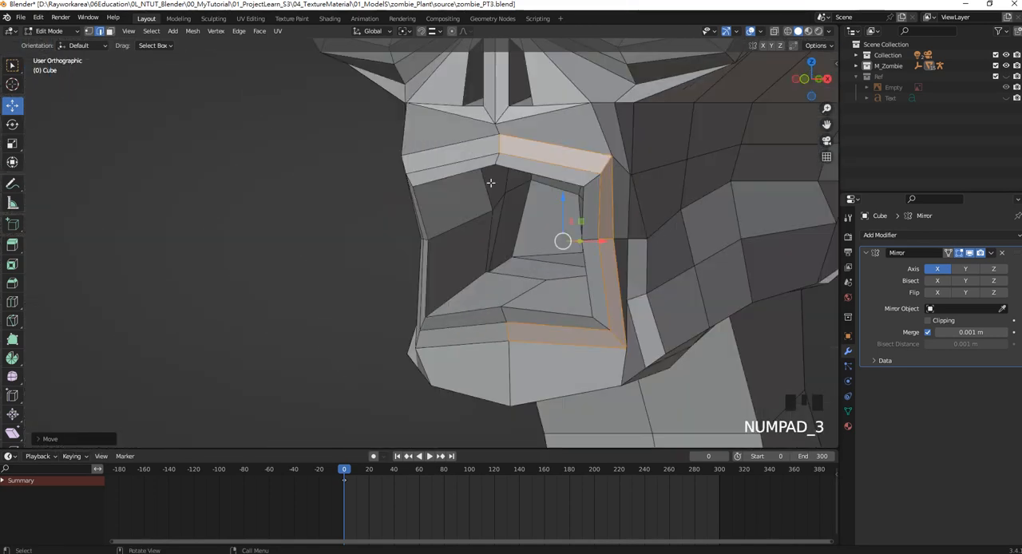
{"action": "scroll", "coordinate": [512, 150], "scroll_direction": "up", "scroll_amount": 2}
{"action": "middle_click_drag", "start_coordinate": [512, 150], "coordinate": [443, 161], "text": "shift"}
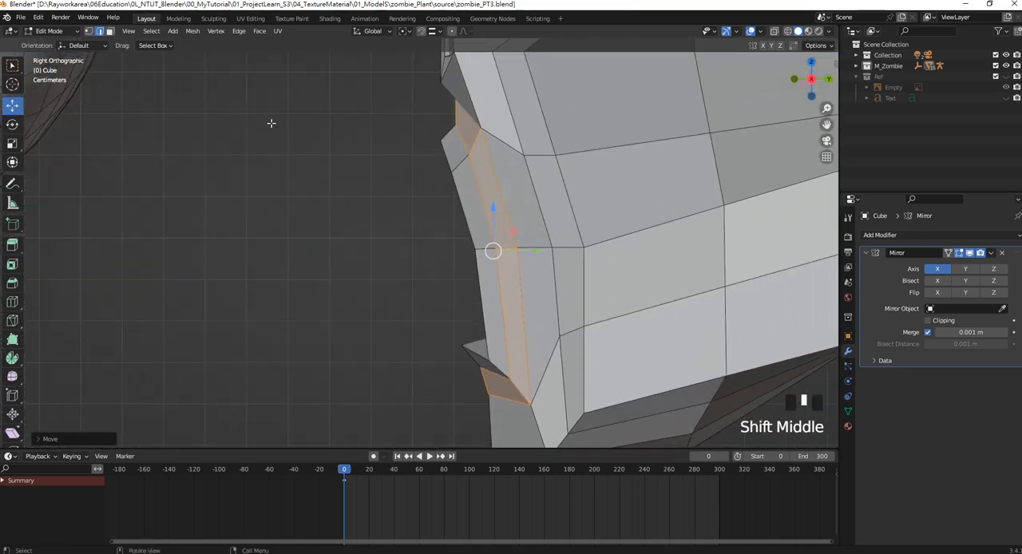
{"action": "left_click", "coordinate": [88, 30]}
{"action": "left_click_drag", "start_coordinate": [416, 115], "coordinate": [463, 132]}
Box-select the lower lip's vertices in right view and move them forward along Y.
{"action": "scroll", "coordinate": [493, 304], "scroll_direction": "down", "scroll_amount": 4}
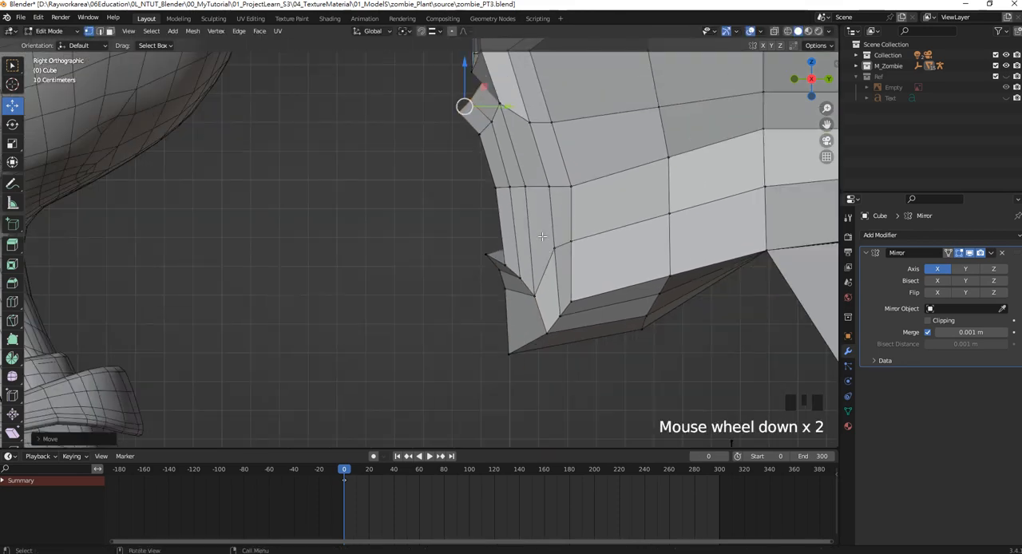
{"action": "middle_click_drag", "start_coordinate": [563, 234], "coordinate": [588, 271], "text": "shift"}
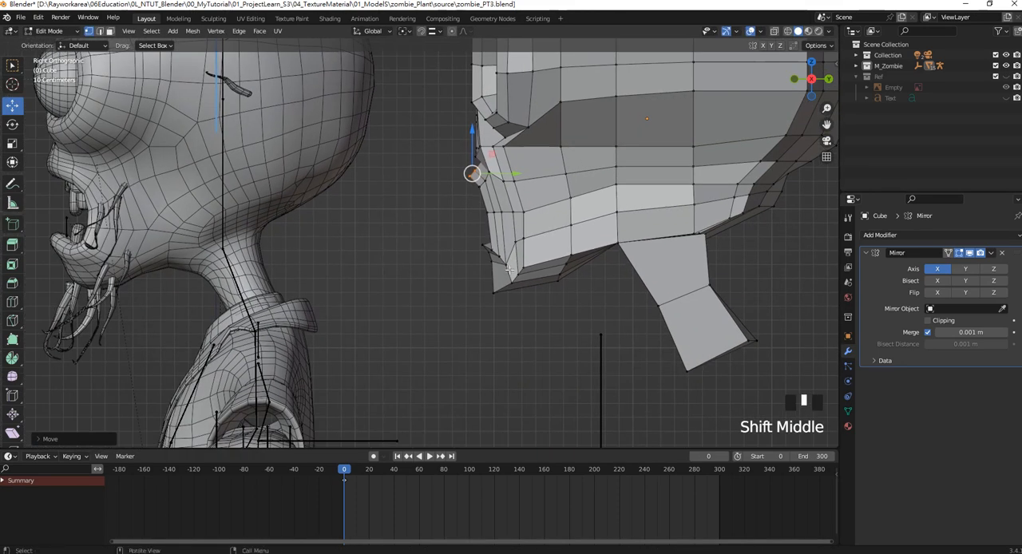
{"action": "scroll", "coordinate": [497, 260], "scroll_direction": "up", "scroll_amount": 3}
{"action": "left_click", "coordinate": [546, 266]}
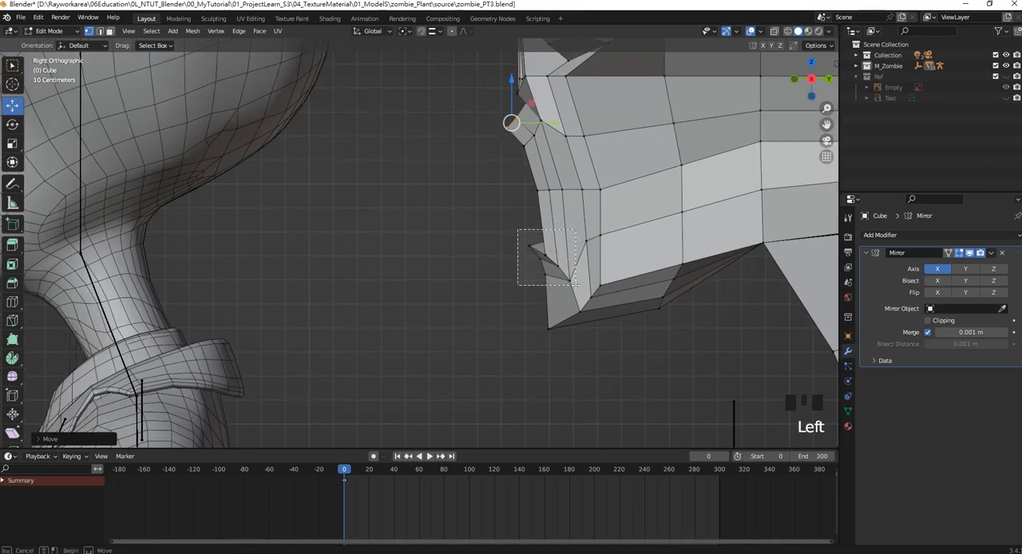
{"action": "left_click_drag", "start_coordinate": [590, 266], "coordinate": [565, 262]}
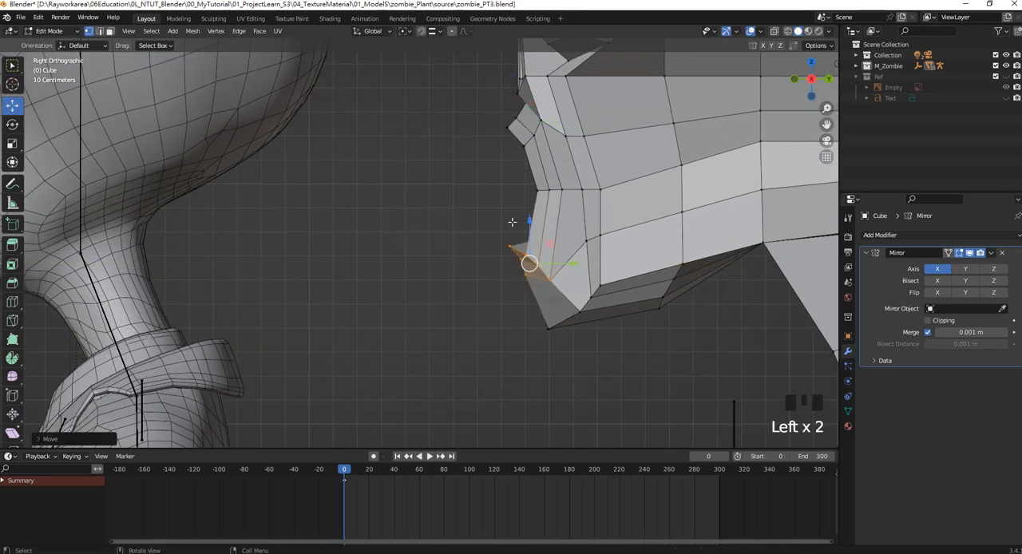
{"action": "left_click", "coordinate": [523, 256]}
{"action": "left_click", "coordinate": [523, 228]}
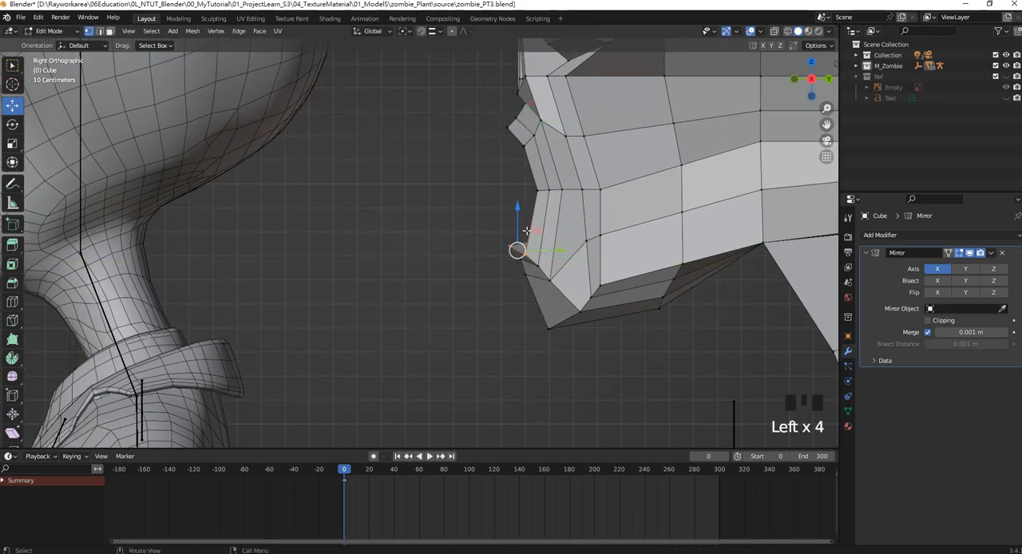
{"action": "left_click", "coordinate": [525, 257]}
{"action": "left_click_drag", "start_coordinate": [523, 223], "coordinate": [523, 211]}
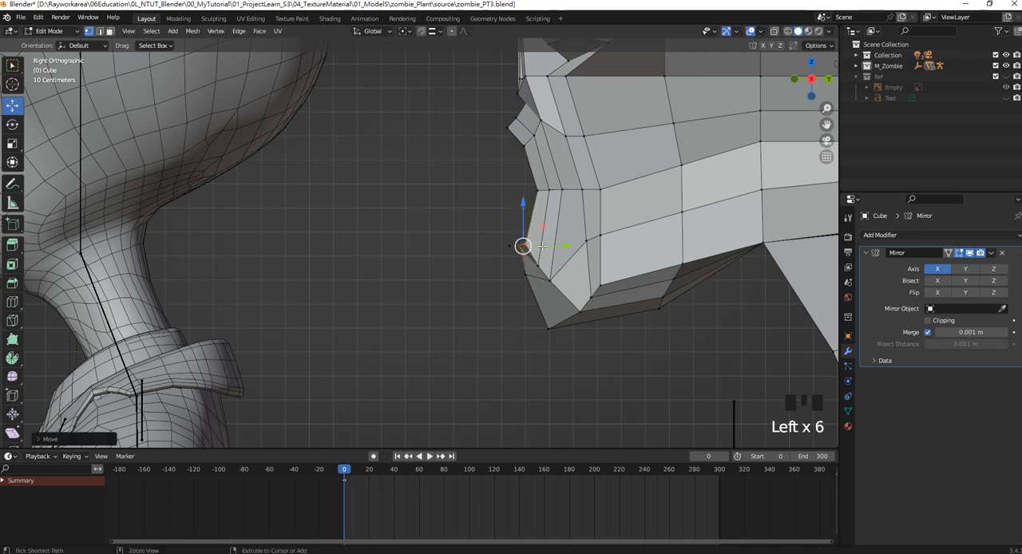
{"action": "key", "text": "ctrl+z"}
Raise the lower lip's front vertices slightly, and move them and the chin's bottom vertices forward along Y.
{"action": "left_click", "coordinate": [508, 208]}
{"action": "left_click_drag", "start_coordinate": [538, 265], "coordinate": [519, 236]}
{"action": "left_click_drag", "start_coordinate": [525, 233], "coordinate": [526, 221]}
{"action": "scroll", "coordinate": [527, 231], "scroll_direction": "up", "scroll_amount": 1}
{"action": "middle_click_drag", "start_coordinate": [528, 261], "coordinate": [655, 279], "text": "shift"}
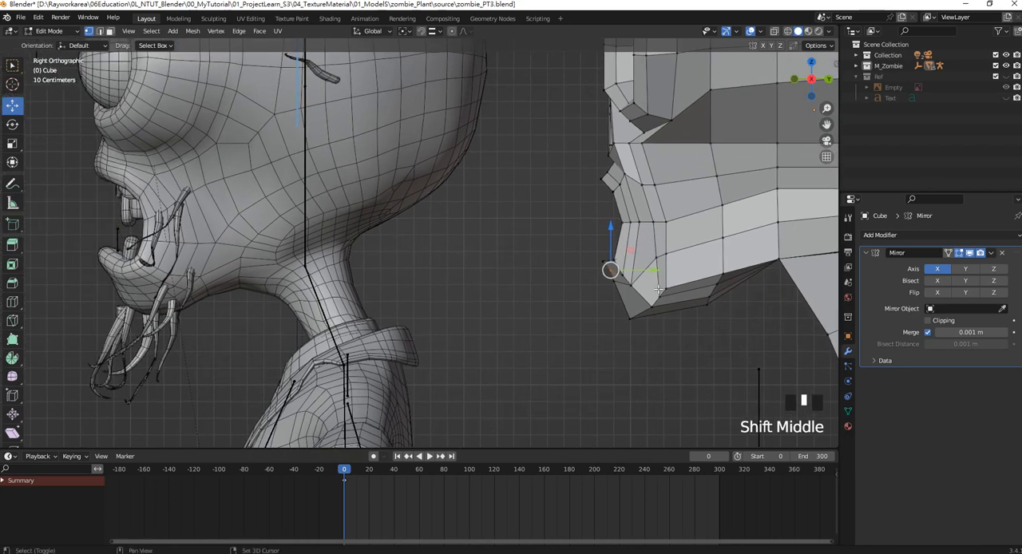
{"action": "left_click_drag", "start_coordinate": [655, 273], "coordinate": [643, 271]}
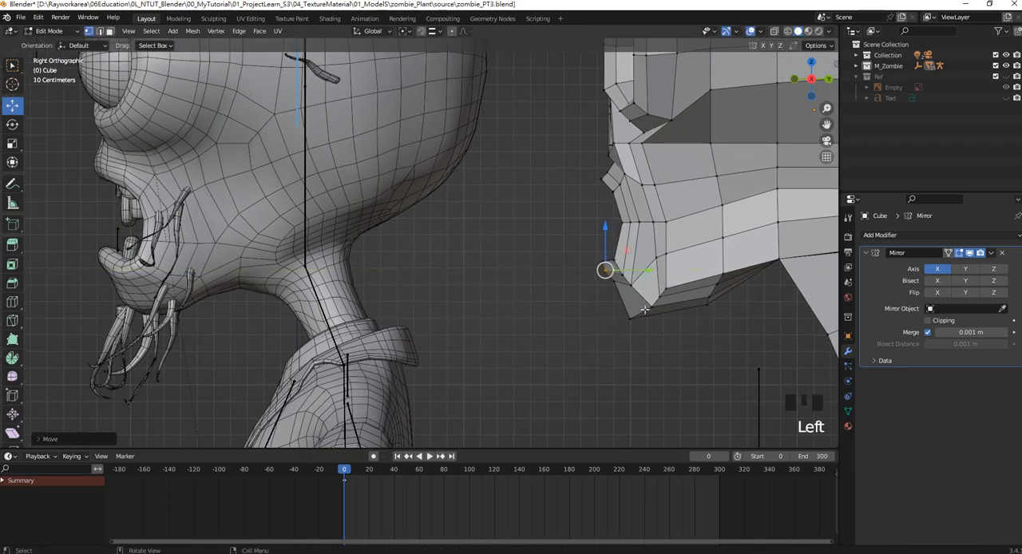
{"action": "left_click_drag", "start_coordinate": [614, 306], "coordinate": [642, 313]}
{"action": "left_click", "coordinate": [653, 307]}
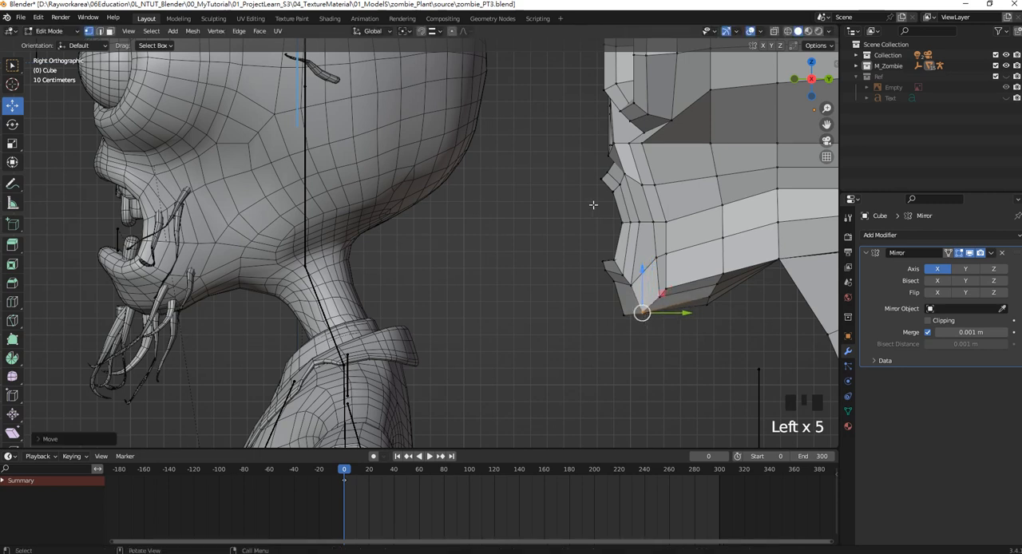
Box-select the vertices from the nose base to the upper lip and move them slightly forward along Y.
{"action": "middle_click_drag", "start_coordinate": [594, 204], "coordinate": [609, 219], "text": "shift"}
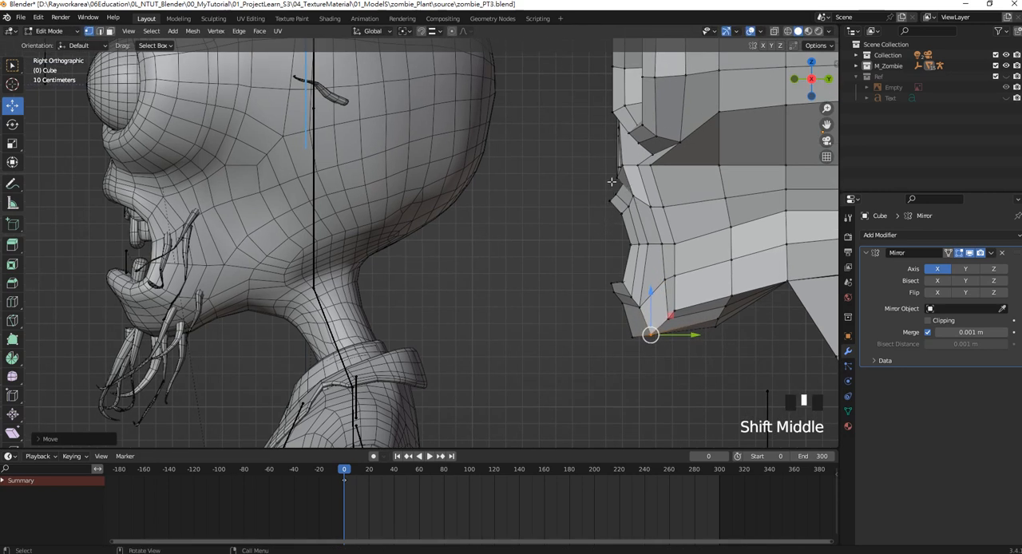
{"action": "left_click_drag", "start_coordinate": [587, 156], "coordinate": [627, 227]}
{"action": "left_click_drag", "start_coordinate": [620, 189], "coordinate": [615, 183]}
{"action": "key", "text": "ctrl+z"}
{"action": "left_click_drag", "start_coordinate": [586, 149], "coordinate": [655, 222]}
{"action": "left_click_drag", "start_coordinate": [633, 187], "coordinate": [620, 184]}
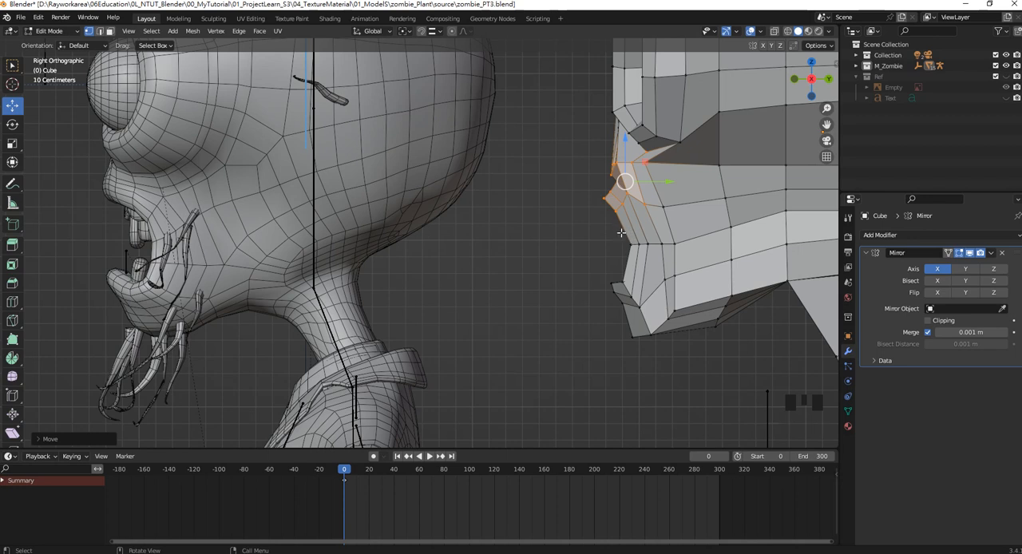
Adjust the upper lip's lower vertices, and move the row of vertices at the mouth corner slightly down and back.
{"action": "left_click_drag", "start_coordinate": [643, 224], "coordinate": [609, 191]}
{"action": "left_click_drag", "start_coordinate": [654, 222], "coordinate": [607, 190]}
{"action": "left_click_drag", "start_coordinate": [629, 229], "coordinate": [607, 185]}
{"action": "left_click_drag", "start_coordinate": [590, 181], "coordinate": [655, 202], "text": "ctrl"}
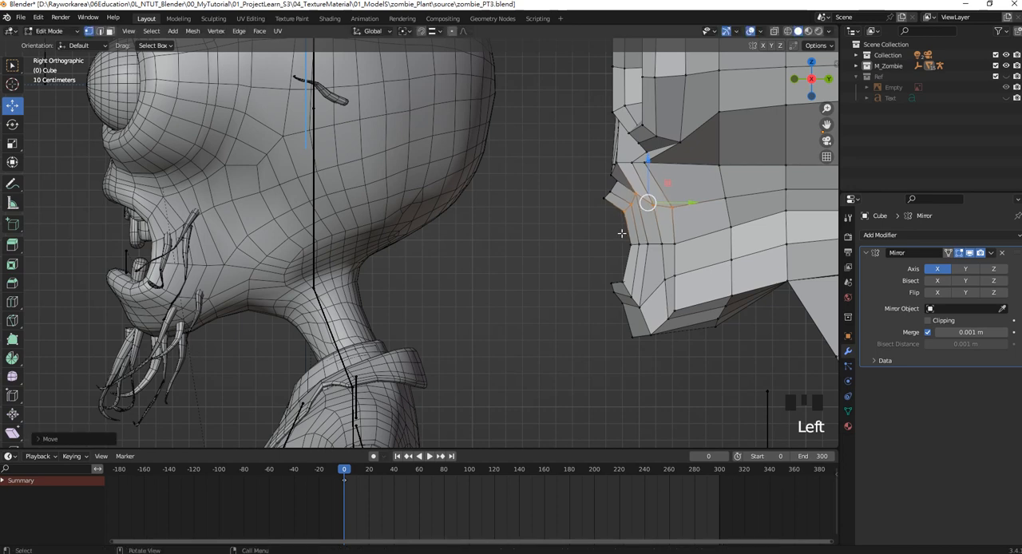
{"action": "left_click_drag", "start_coordinate": [609, 228], "coordinate": [656, 240]}
{"action": "key", "text": "Left"}
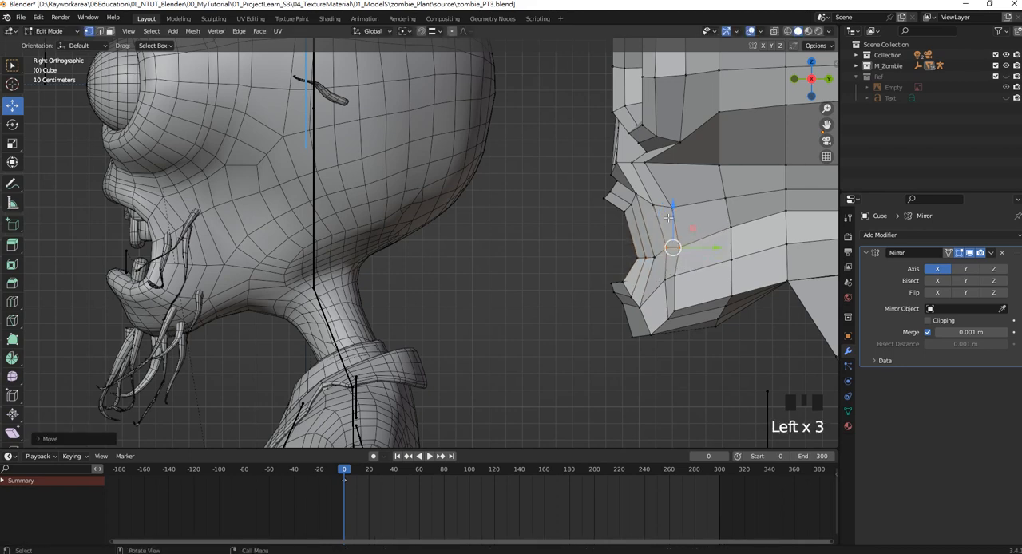
Reposition individual vertices along the jaw's underside, the side of the head and the lower back of the skull to even out the profile.
{"action": "scroll", "coordinate": [573, 227], "scroll_direction": "up", "scroll_amount": 3}
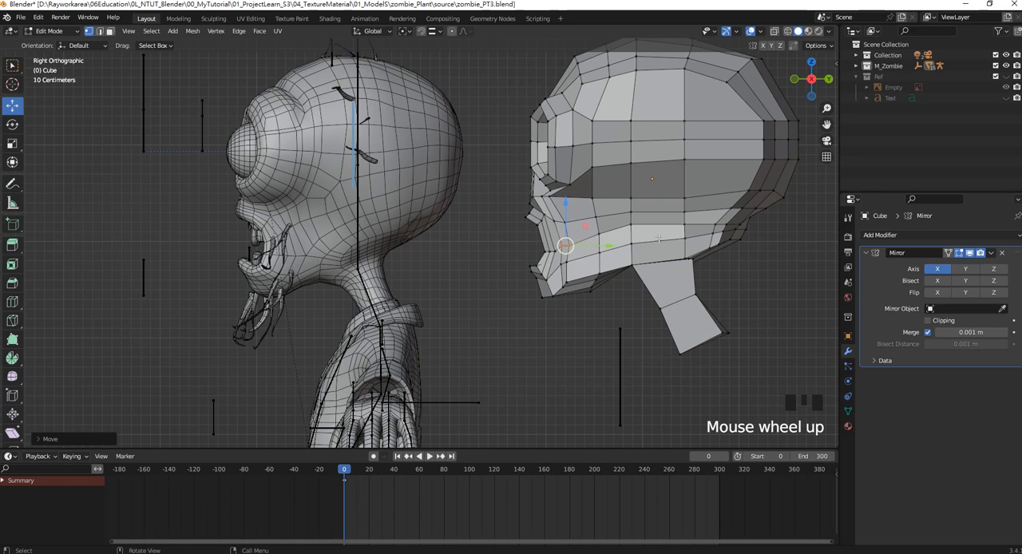
{"action": "left_click", "coordinate": [588, 270]}
{"action": "left_click", "coordinate": [597, 281]}
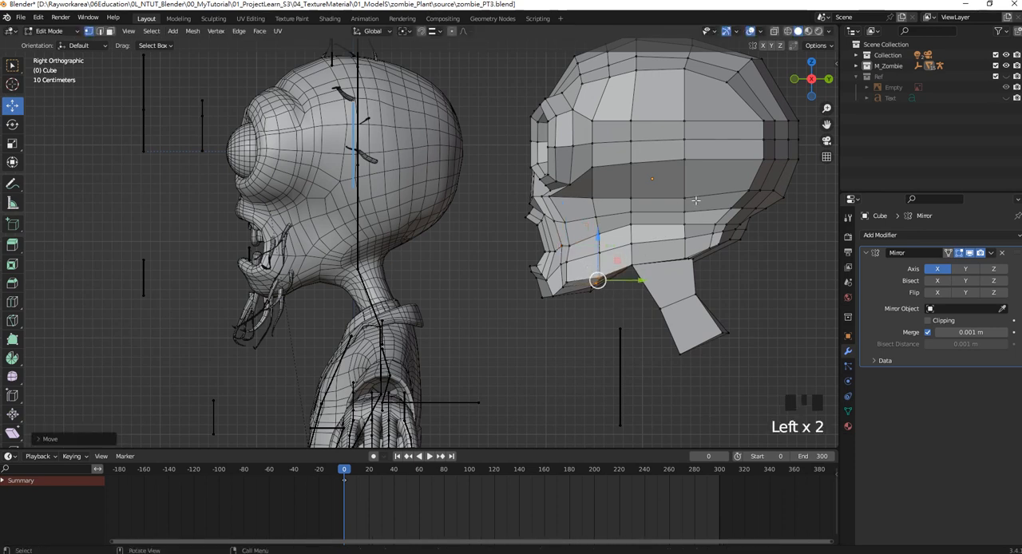
{"action": "left_click", "coordinate": [656, 190]}
{"action": "left_click", "coordinate": [655, 190]}
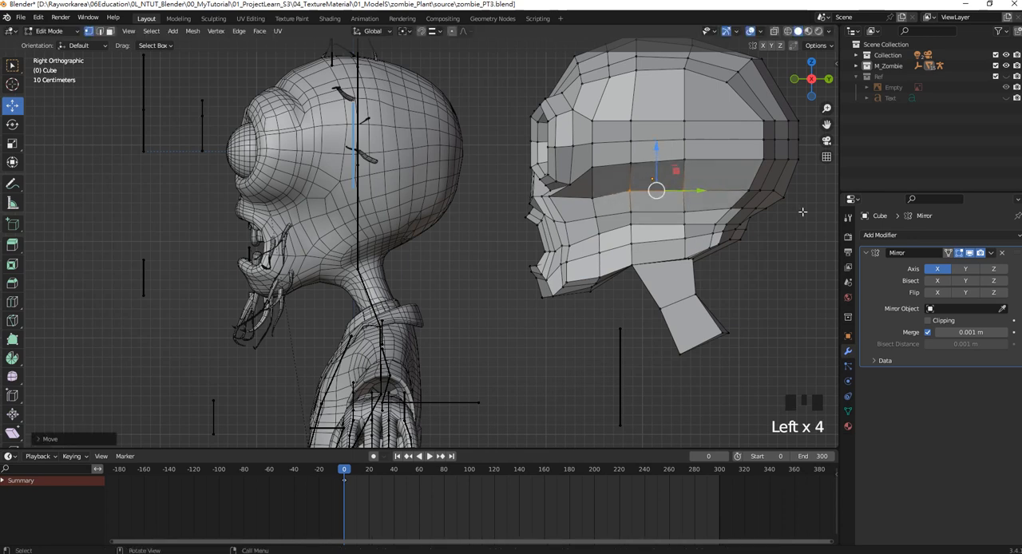
{"action": "left_click", "coordinate": [783, 192]}
{"action": "left_click", "coordinate": [783, 191]}
{"action": "left_click_drag", "start_coordinate": [764, 250], "coordinate": [738, 232]}
{"action": "left_click", "coordinate": [736, 234]}
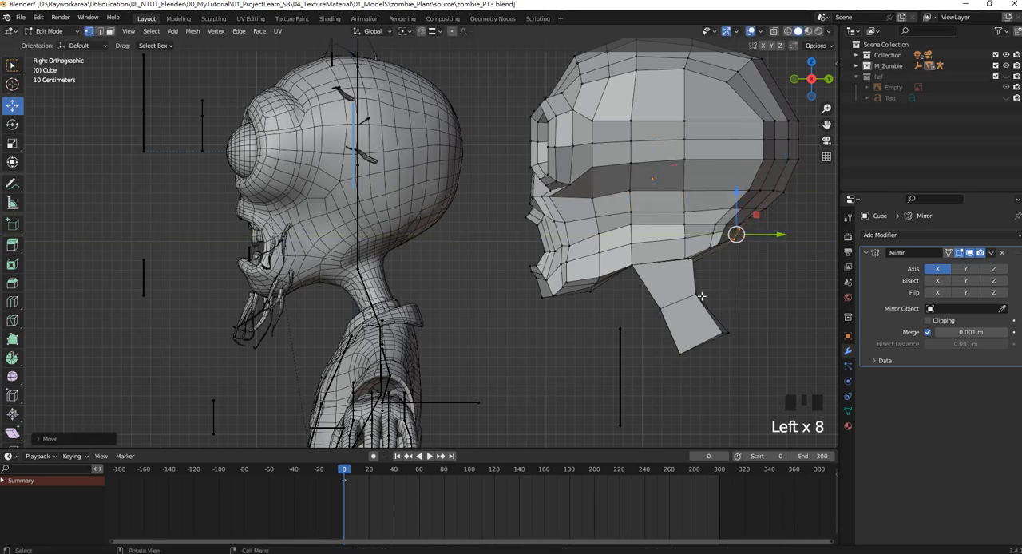
Check the head in perspective and front view, return to Object Mode and save the file.
{"action": "scroll", "coordinate": [644, 281], "scroll_direction": "down", "scroll_amount": 3}
{"action": "middle_click_drag", "start_coordinate": [603, 237], "coordinate": [605, 263], "text": "shift"}
{"action": "middle_click_drag", "start_coordinate": [531, 244], "coordinate": [593, 229]}
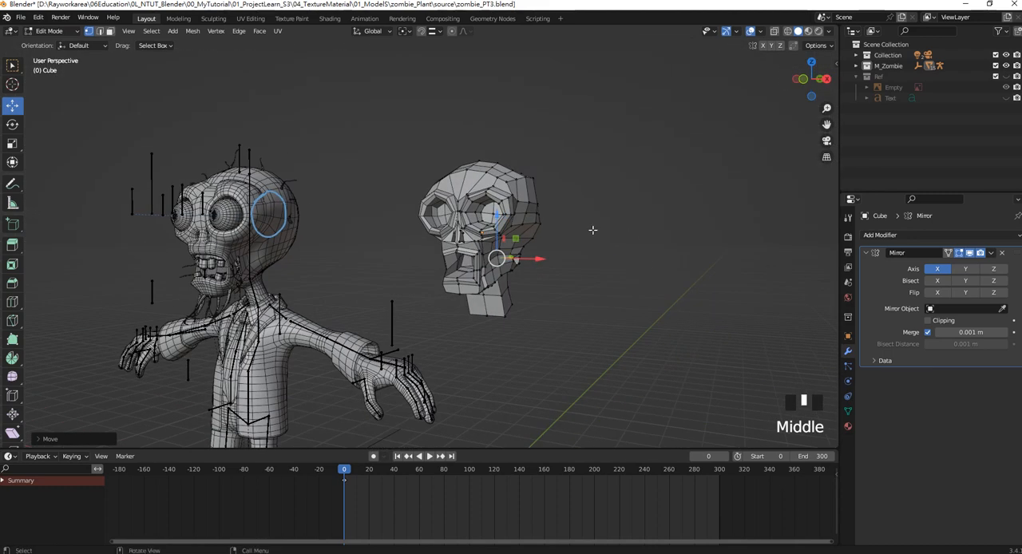
{"action": "key", "text": "KP_1"}
{"action": "scroll", "coordinate": [465, 240], "scroll_direction": "up", "scroll_amount": 3}
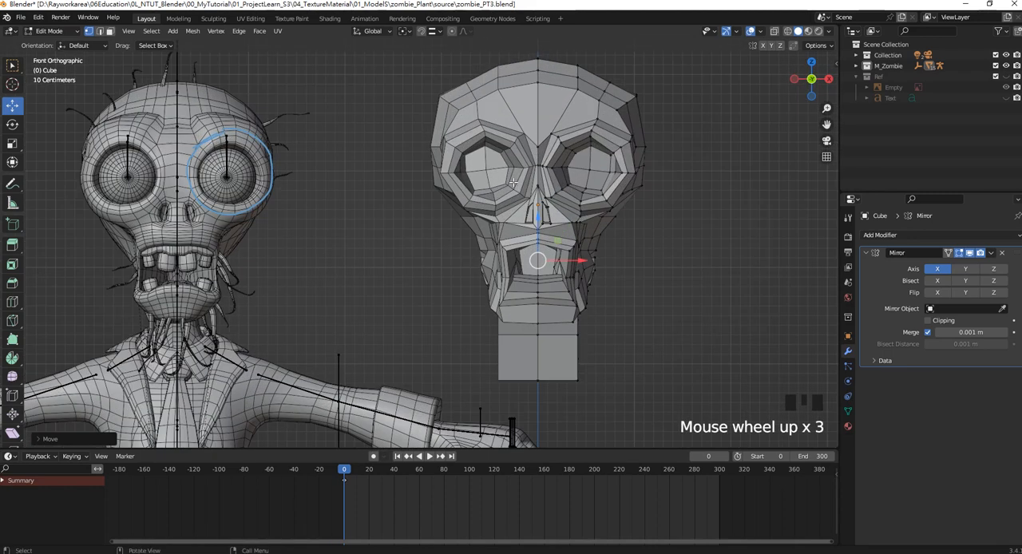
{"action": "key", "text": "Tab"}
{"action": "key", "text": "ctrl+s"}
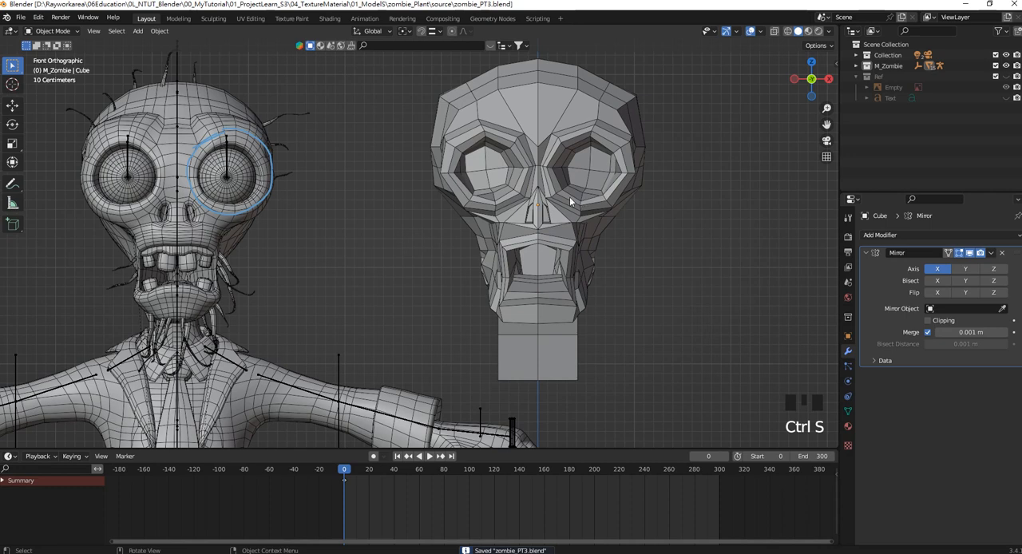
Re-enter Edit Mode on the head and move the neck's lower side vertices inward along X to narrow the neck.
{"action": "left_click", "coordinate": [534, 137]}
{"action": "middle_click_drag", "start_coordinate": [534, 138], "coordinate": [537, 147], "text": "shift"}
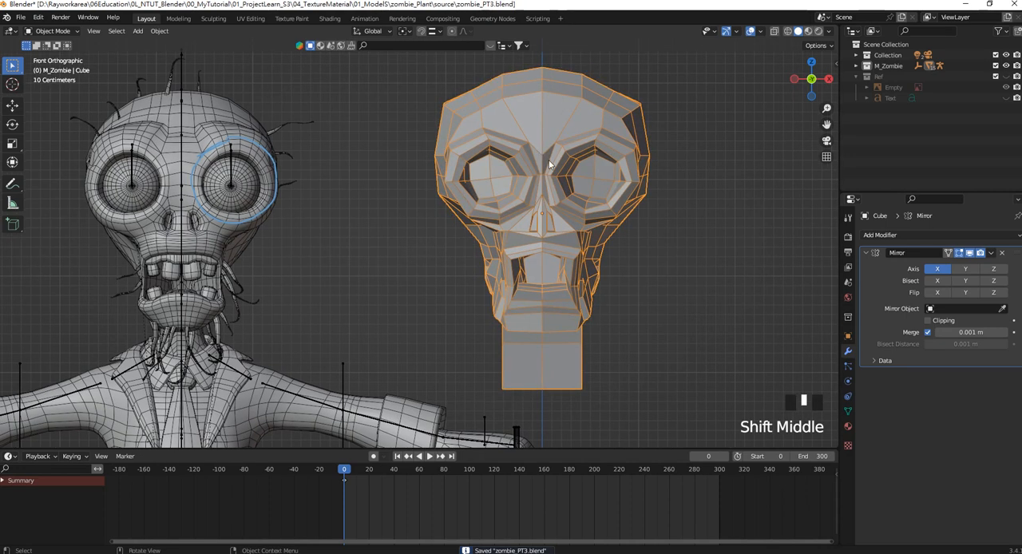
{"action": "middle_click_drag", "start_coordinate": [600, 249], "coordinate": [567, 178], "text": "shift"}
{"action": "key", "text": "Tab"}
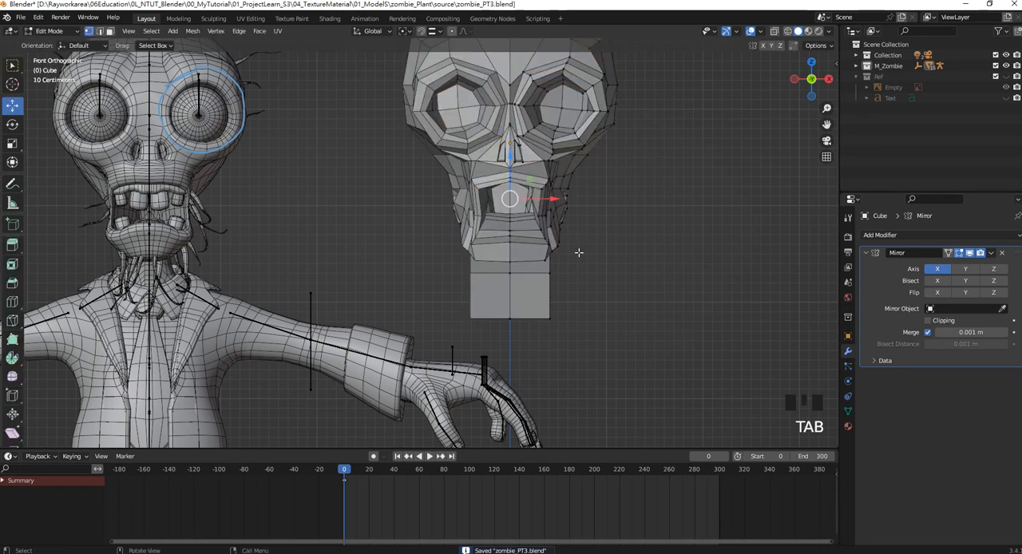
{"action": "left_click_drag", "start_coordinate": [589, 346], "coordinate": [579, 294]}
{"action": "middle_click_drag", "start_coordinate": [589, 300], "coordinate": [518, 293]}
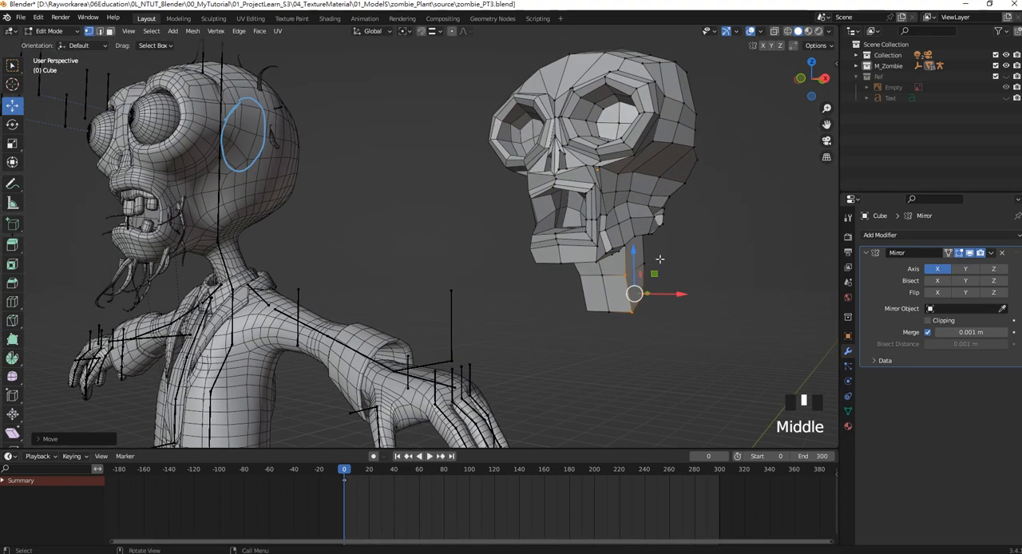
{"action": "left_click_drag", "start_coordinate": [643, 256], "coordinate": [669, 263]}
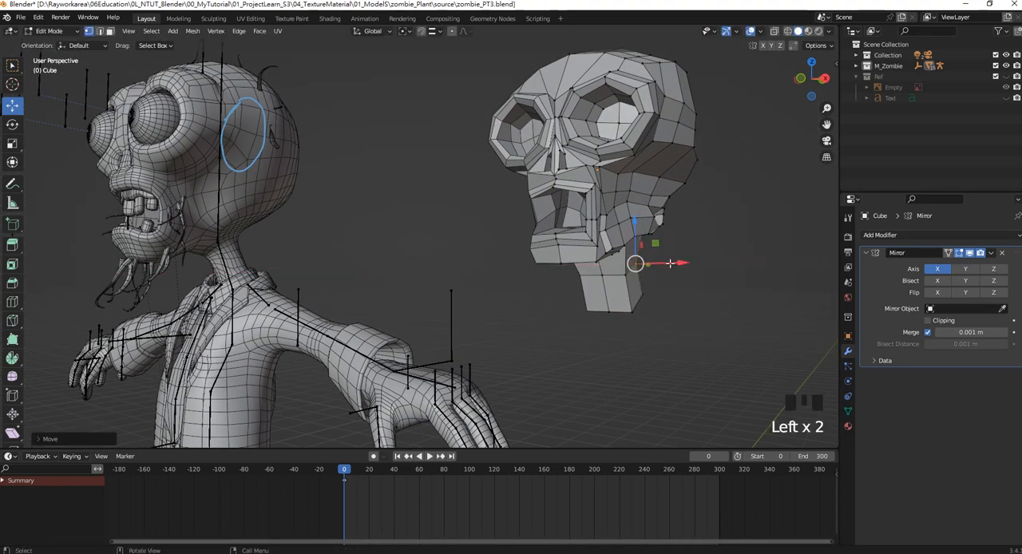
Select the neck's upper side vertices under the jaw and move them inward along X in front view.
{"action": "key", "text": "KP_1"}
{"action": "middle_click_drag", "start_coordinate": [573, 264], "coordinate": [516, 216]}
{"action": "left_click", "coordinate": [535, 175]}
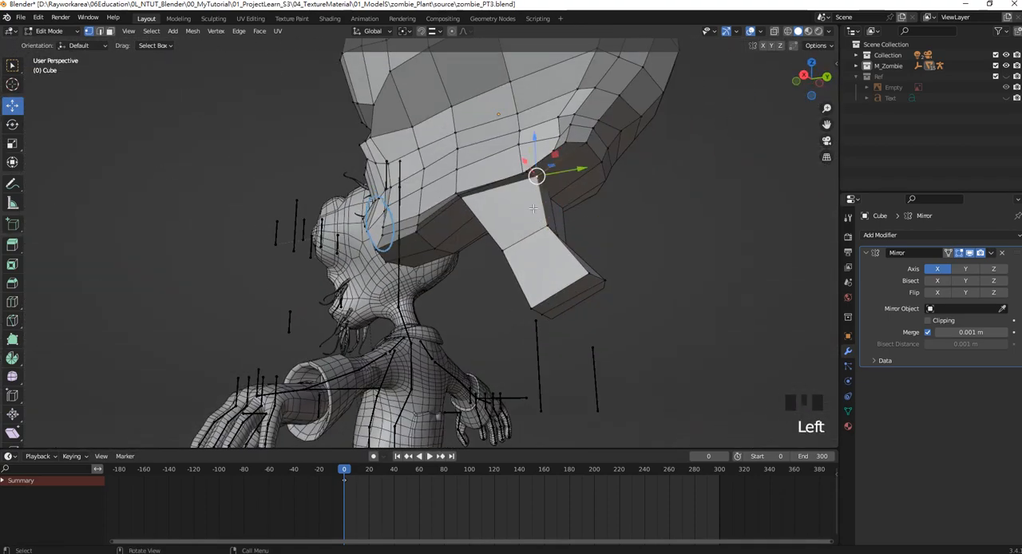
{"action": "left_click", "coordinate": [464, 194], "text": "shift"}
{"action": "key", "text": "KP_1"}
{"action": "left_click_drag", "start_coordinate": [562, 238], "coordinate": [551, 239]}
Select the neck's middle side vertices and move them inward along X in front view.
{"action": "left_click_drag", "start_coordinate": [552, 303], "coordinate": [539, 282]}
{"action": "key", "text": "ctrl+z"}
{"action": "middle_click_drag", "start_coordinate": [540, 282], "coordinate": [575, 289]}
{"action": "left_click", "coordinate": [588, 274]}
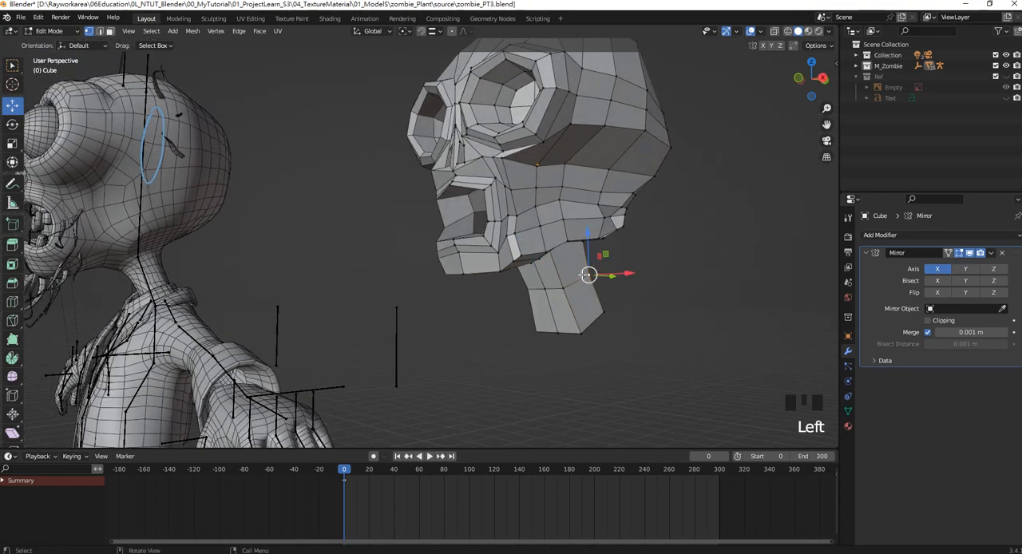
{"action": "key", "text": "KP_1"}
{"action": "left_click_drag", "start_coordinate": [561, 279], "coordinate": [505, 273]}
Return to Object Mode, add a level 1 Subdivision modifier to the head and deselect it.
{"action": "scroll", "coordinate": [499, 224], "scroll_direction": "down", "scroll_amount": 4}
{"action": "scroll", "coordinate": [499, 224], "scroll_direction": "up", "scroll_amount": 2}
{"action": "key", "text": "Tab"}
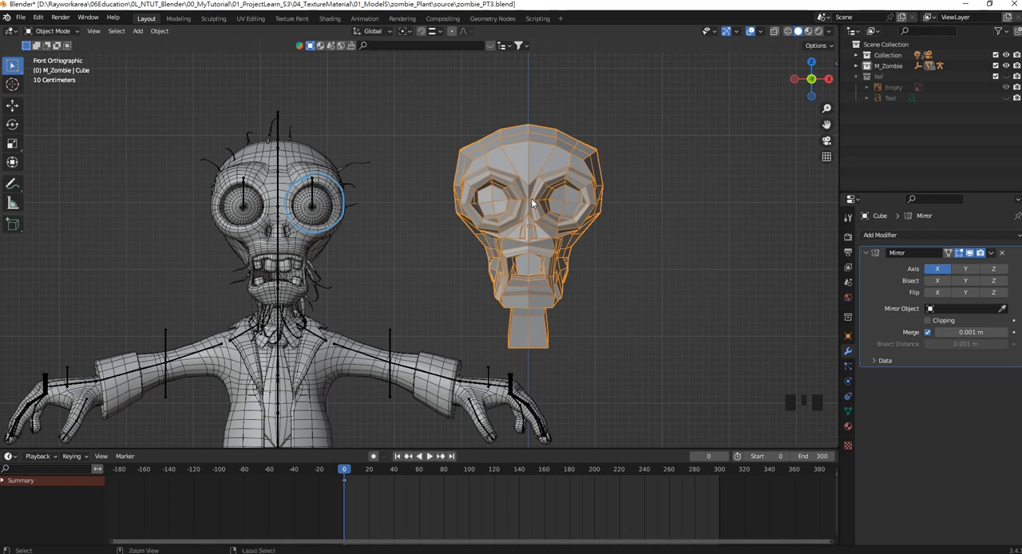
{"action": "key", "text": "ctrl+1"}
{"action": "left_click", "coordinate": [568, 206]}
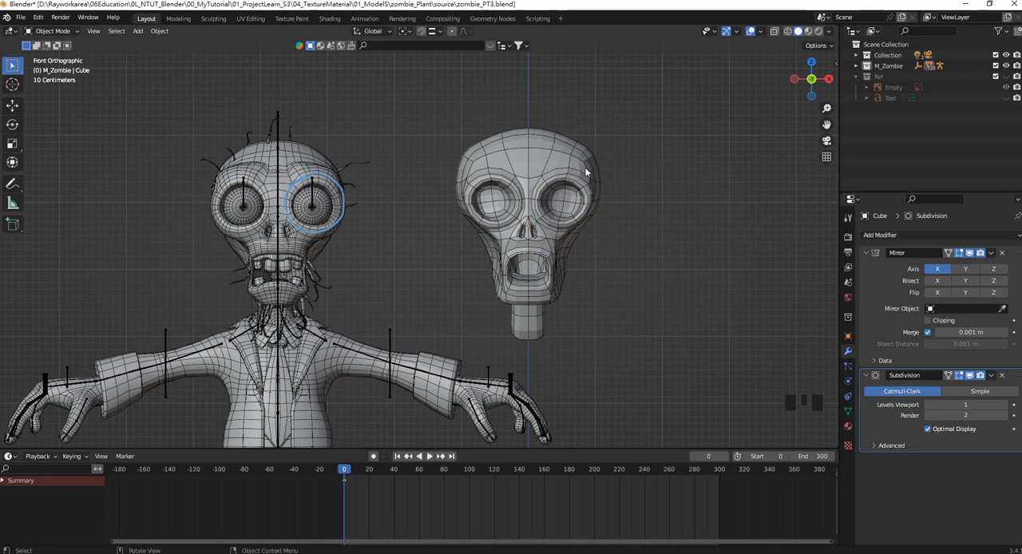
Examine the subdivided head from the front, sides and close up, comparing its eye socket and temple shapes with the reference.
{"action": "middle_click_drag", "start_coordinate": [575, 176], "coordinate": [473, 185]}
{"action": "scroll", "coordinate": [558, 168], "scroll_direction": "up", "scroll_amount": 1}
{"action": "middle_click_drag", "start_coordinate": [558, 168], "coordinate": [451, 188], "text": "shift"}
{"action": "scroll", "coordinate": [413, 184], "scroll_direction": "up", "scroll_amount": 2}
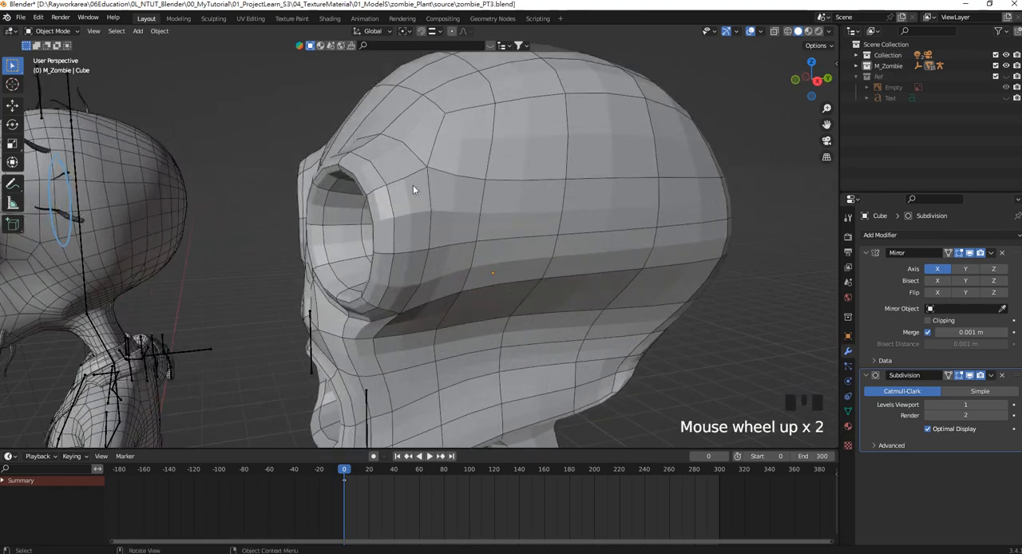
{"action": "scroll", "coordinate": [406, 156], "scroll_direction": "down", "scroll_amount": 1}
{"action": "scroll", "coordinate": [405, 156], "scroll_direction": "down", "scroll_amount": 3}
{"action": "middle_click_drag", "start_coordinate": [406, 156], "coordinate": [450, 175]}
{"action": "scroll", "coordinate": [450, 175], "scroll_direction": "up", "scroll_amount": 3}
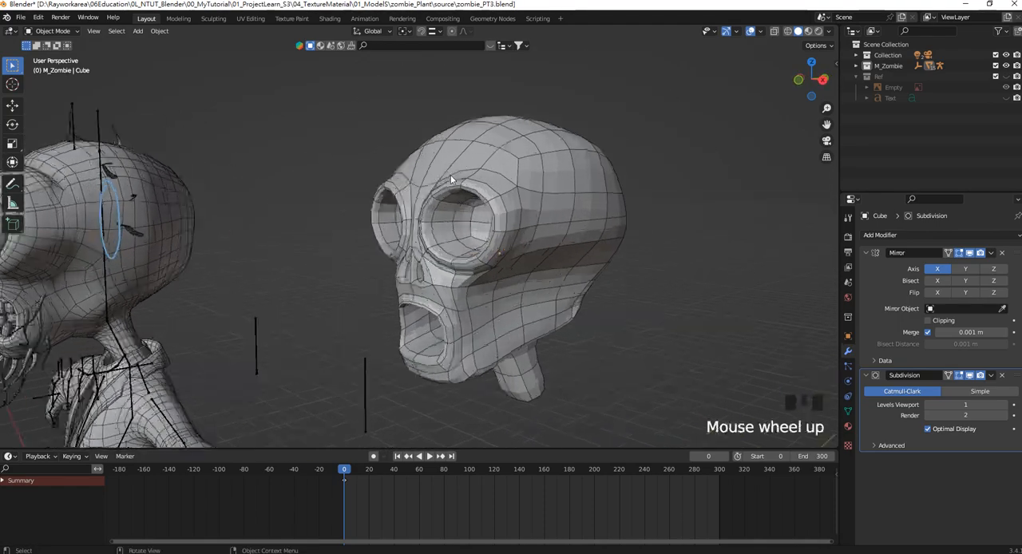
{"action": "middle_click_drag", "start_coordinate": [537, 181], "coordinate": [393, 139]}
{"action": "scroll", "coordinate": [403, 177], "scroll_direction": "down", "scroll_amount": 2}
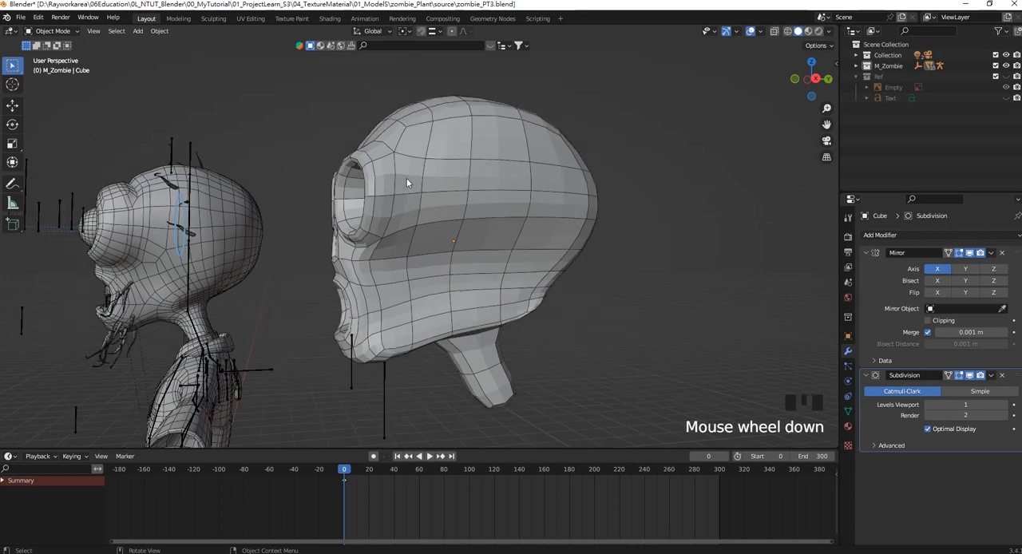
{"action": "middle_click_drag", "start_coordinate": [407, 178], "coordinate": [530, 203], "text": "shift"}
In right view, annotate a curve on the head from the forehead around the back of the eye socket to below the nose.
{"action": "key", "text": "KP_3"}
{"action": "scroll", "coordinate": [388, 200], "scroll_direction": "up", "scroll_amount": 2}
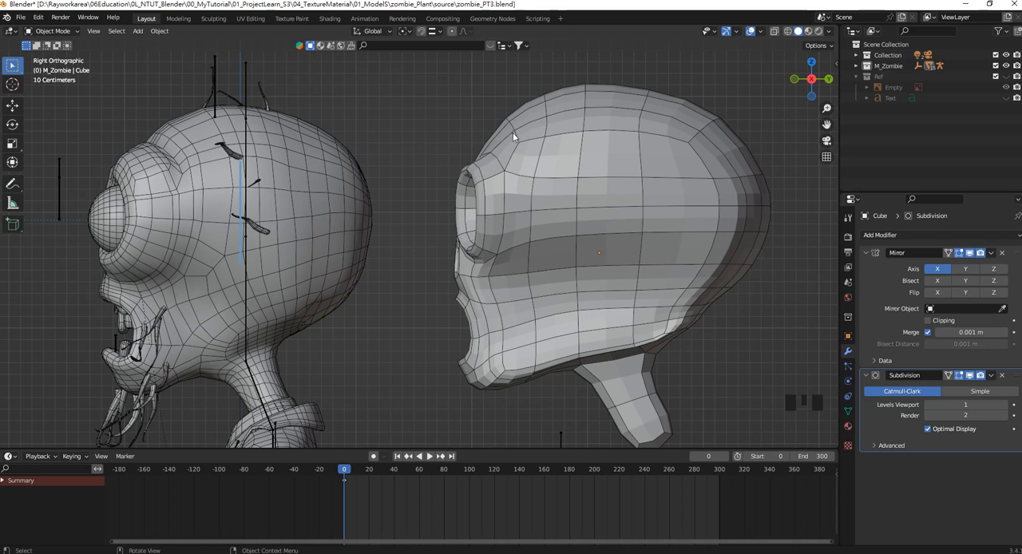
{"action": "left_click", "coordinate": [12, 186]}
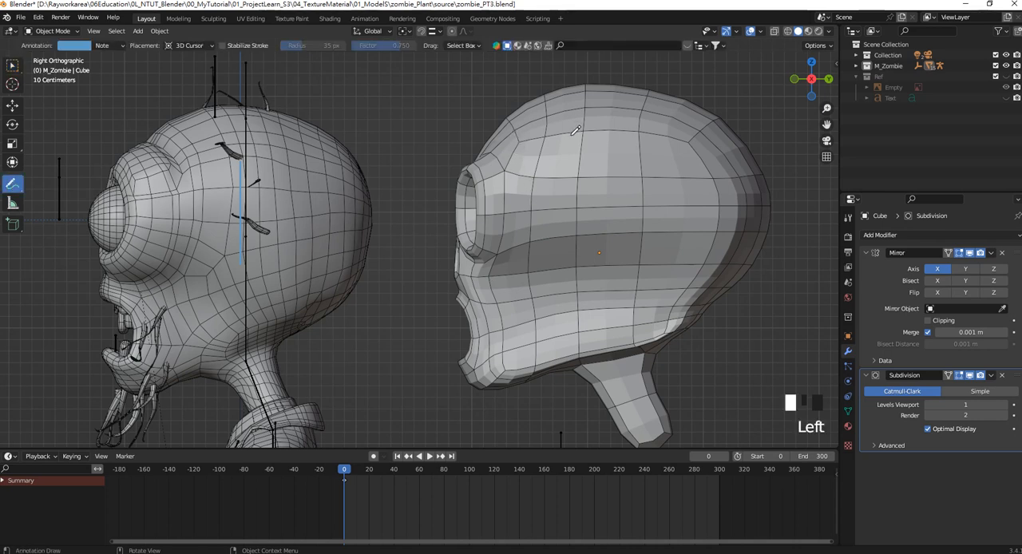
{"action": "left_click_drag", "start_coordinate": [509, 118], "coordinate": [523, 135]}
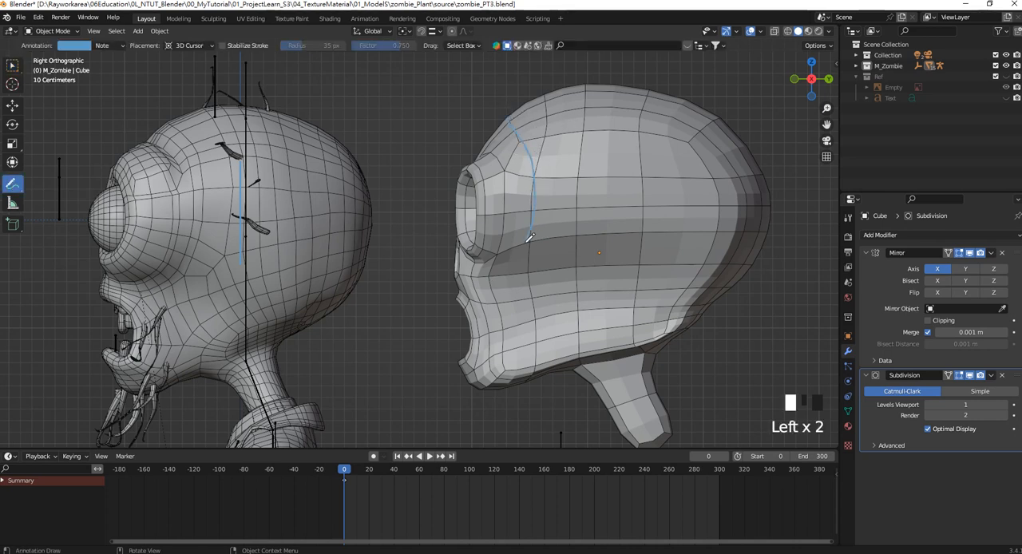
{"action": "middle_click_drag", "start_coordinate": [464, 264], "coordinate": [495, 263]}
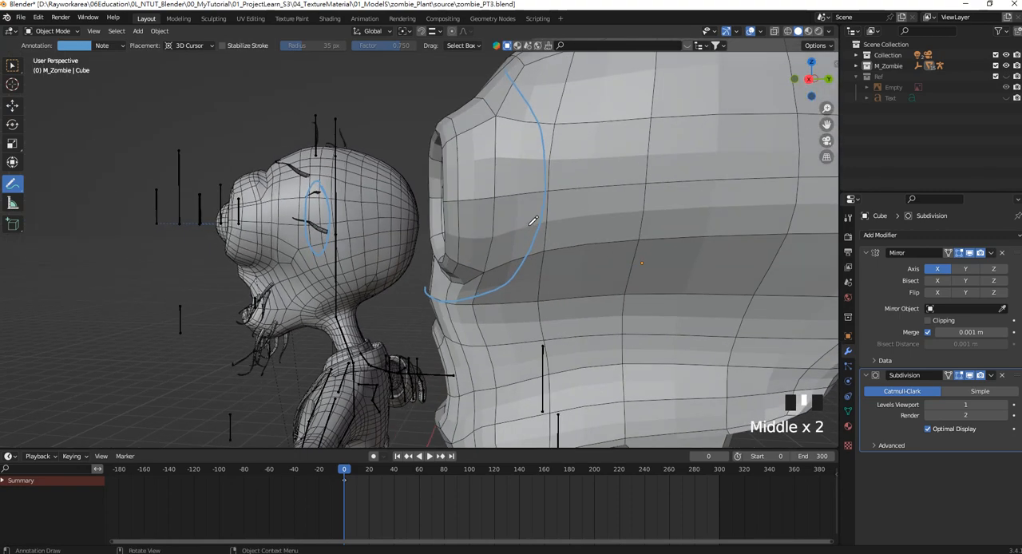
{"action": "key", "text": "KP_3"}
{"action": "left_click", "coordinate": [14, 67]}
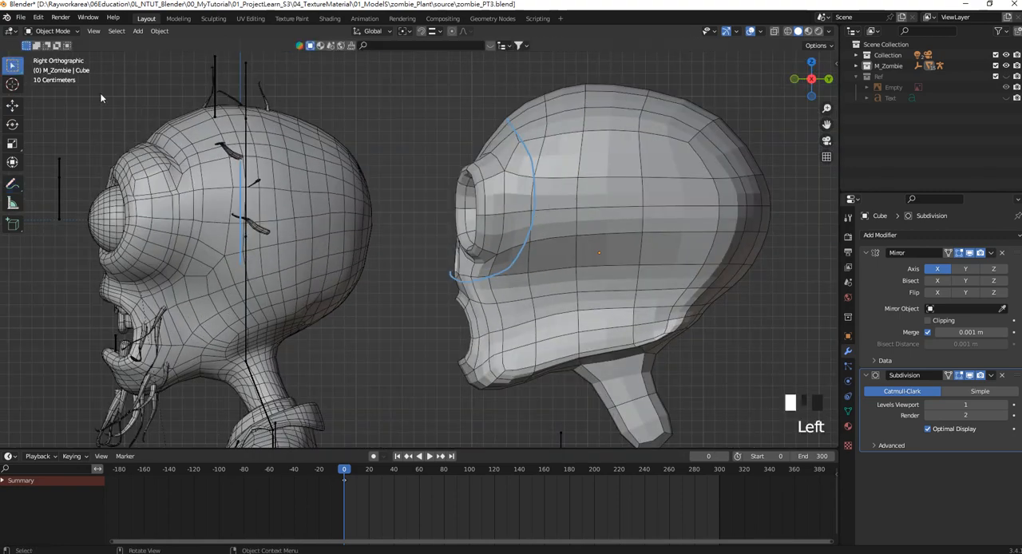
In Edit Mode, merge the two vertices along the annotated curve above and behind the eye socket at their center.
{"action": "middle_click_drag", "start_coordinate": [599, 195], "coordinate": [592, 195], "text": "shift"}
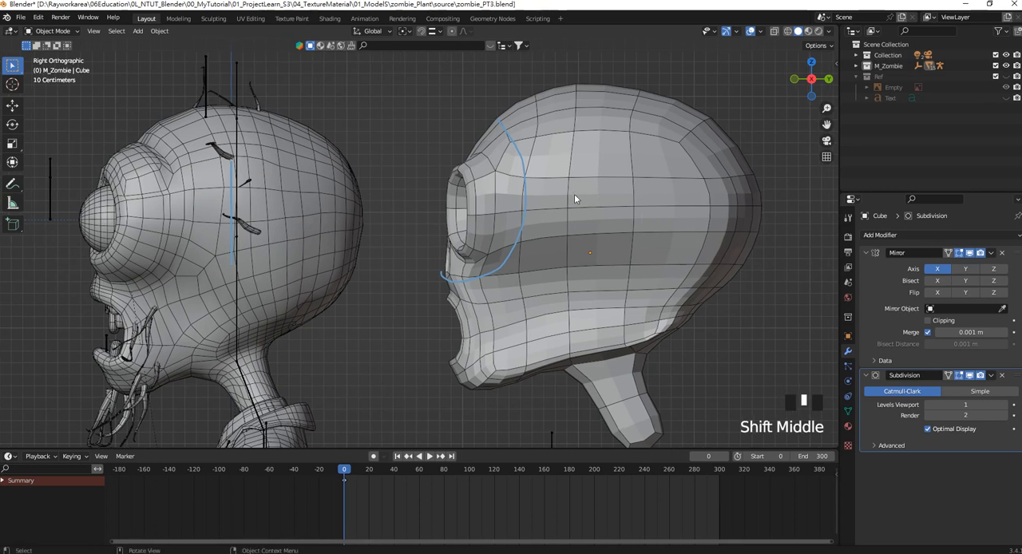
{"action": "key", "text": "Tab"}
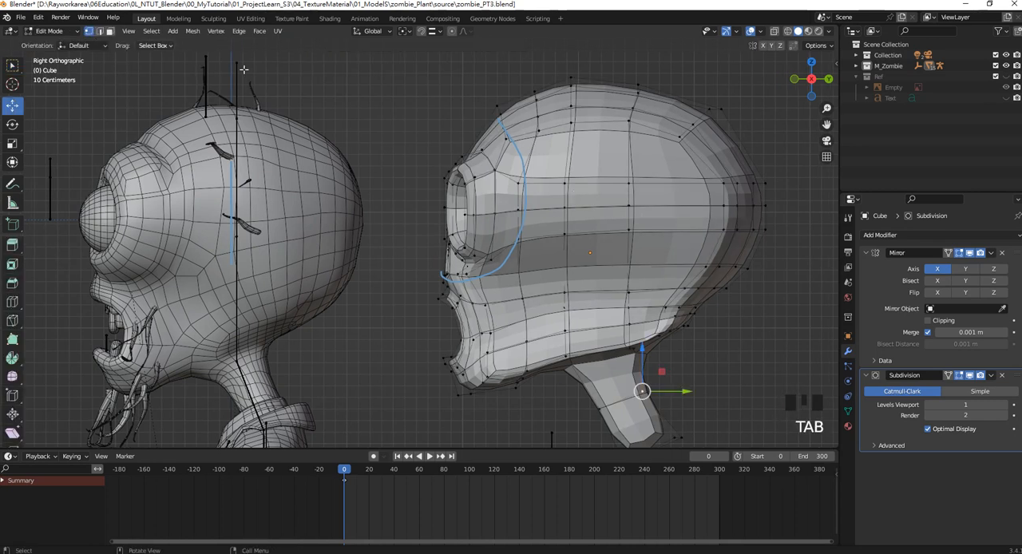
{"action": "left_click", "coordinate": [507, 141]}
{"action": "left_click", "coordinate": [518, 182], "text": "shift"}
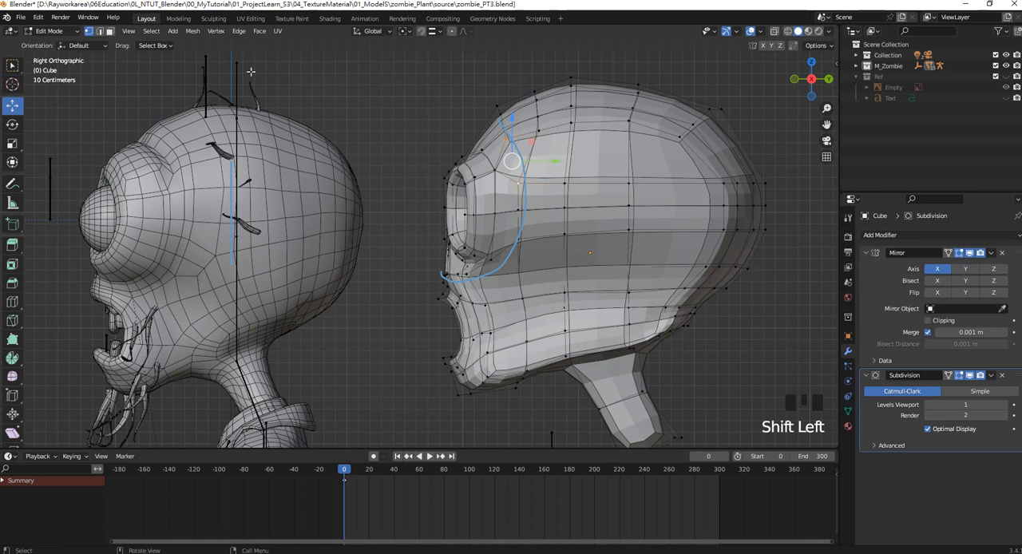
{"action": "left_click", "coordinate": [192, 31]}
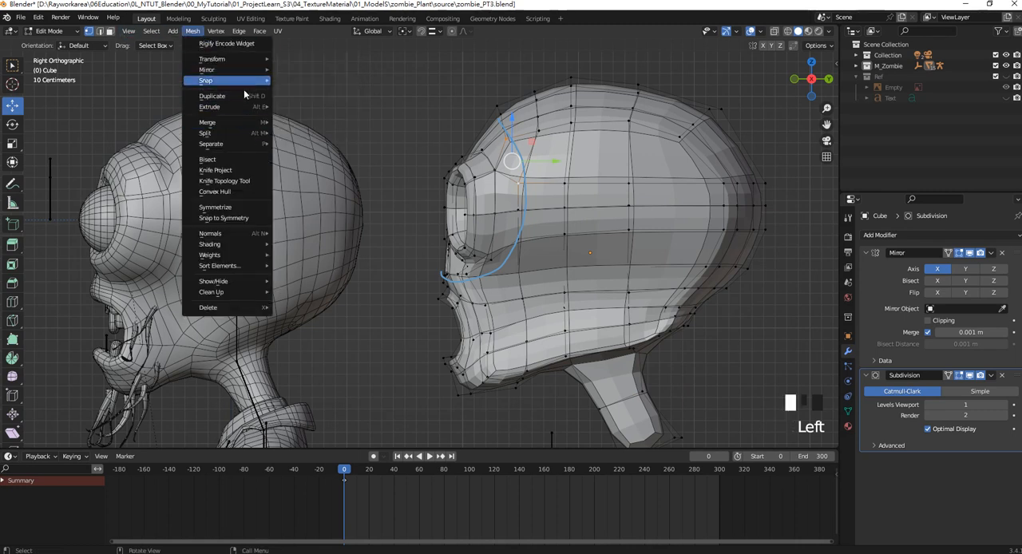
{"action": "mouse_move", "coordinate": [245, 127]}
{"action": "left_click", "coordinate": [324, 122]}
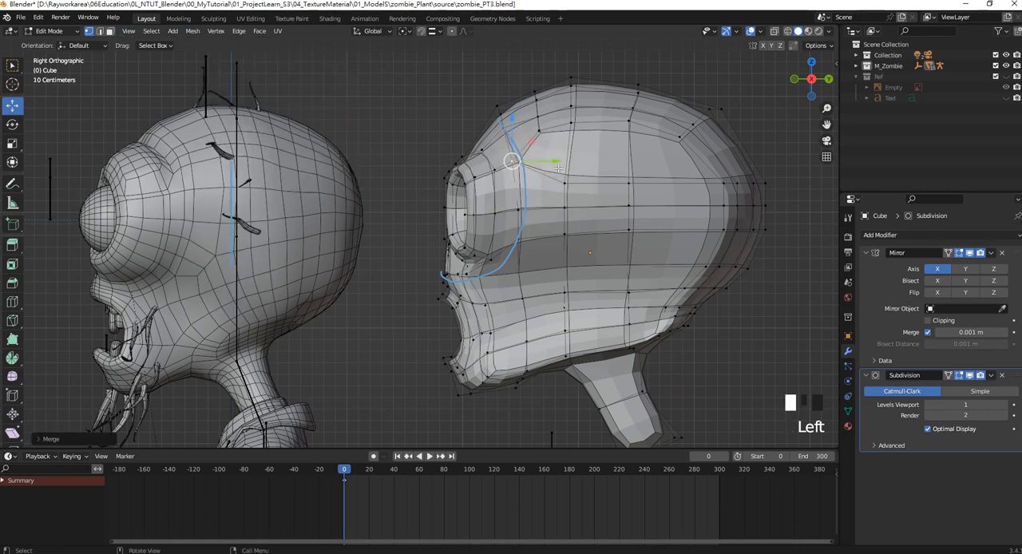
{"action": "left_click", "coordinate": [413, 125]}
Make the head's Subdivision modifier display its smoothed result on the edit cage.
{"action": "scroll", "coordinate": [523, 225], "scroll_direction": "up", "scroll_amount": 3}
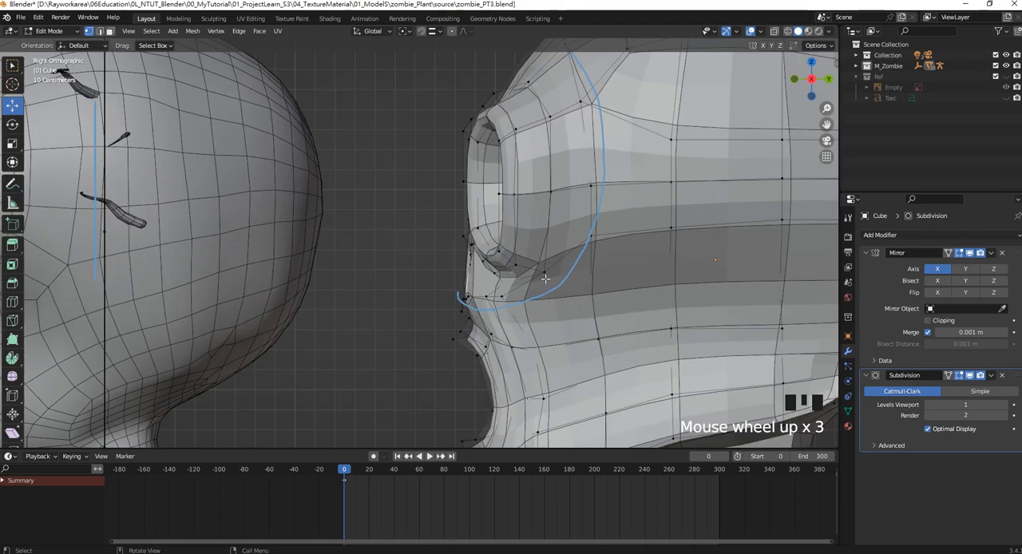
{"action": "middle_click_drag", "start_coordinate": [538, 298], "coordinate": [481, 263], "text": "shift"}
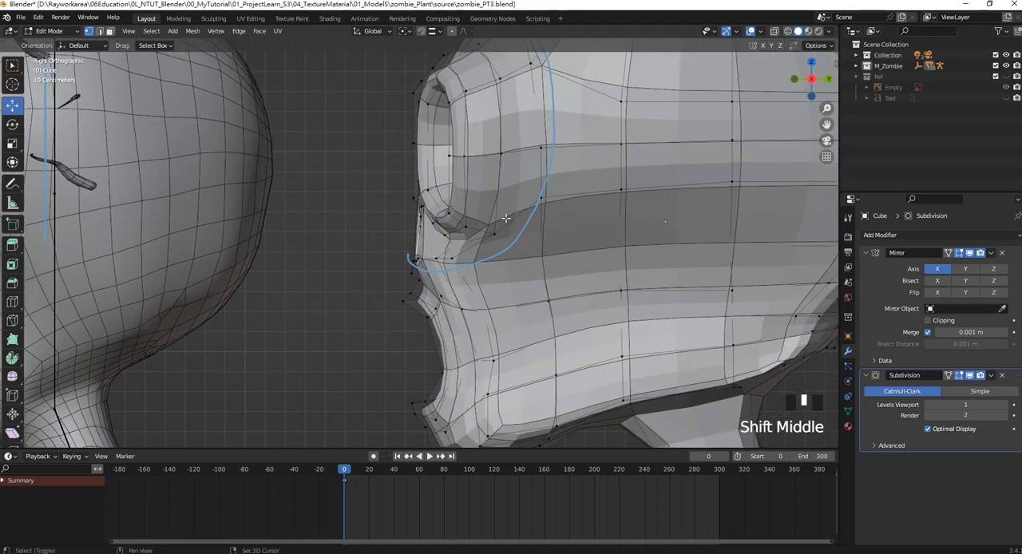
{"action": "left_click", "coordinate": [467, 250]}
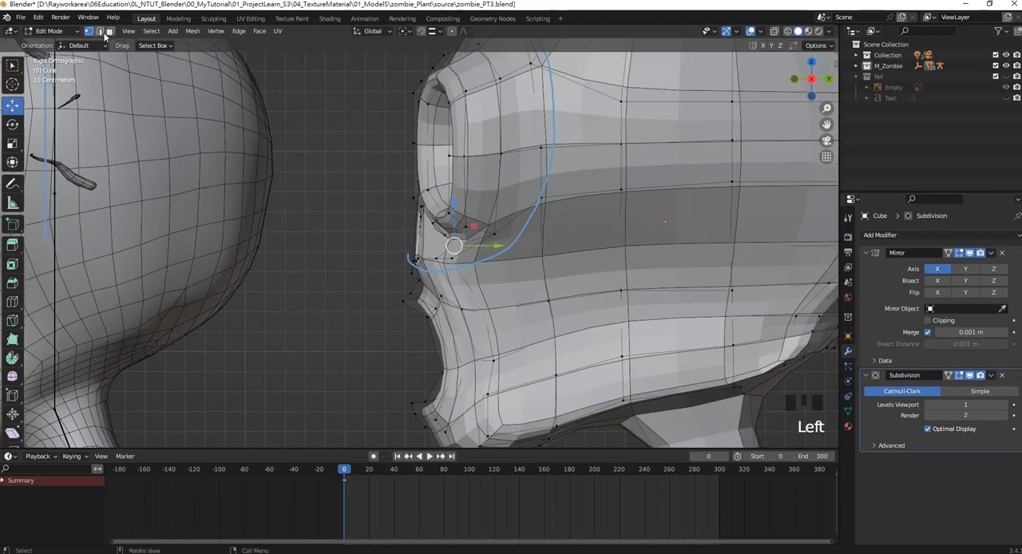
{"action": "left_click", "coordinate": [949, 376]}
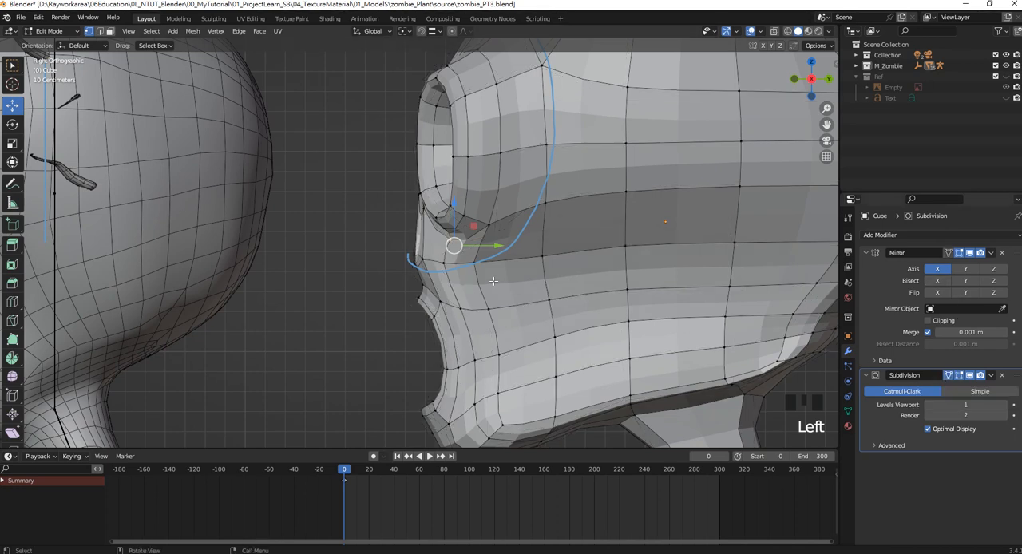
Merge the two vertices below and behind the eye socket at center and move the merged point onto the annotated curve.
{"action": "left_click", "coordinate": [474, 262]}
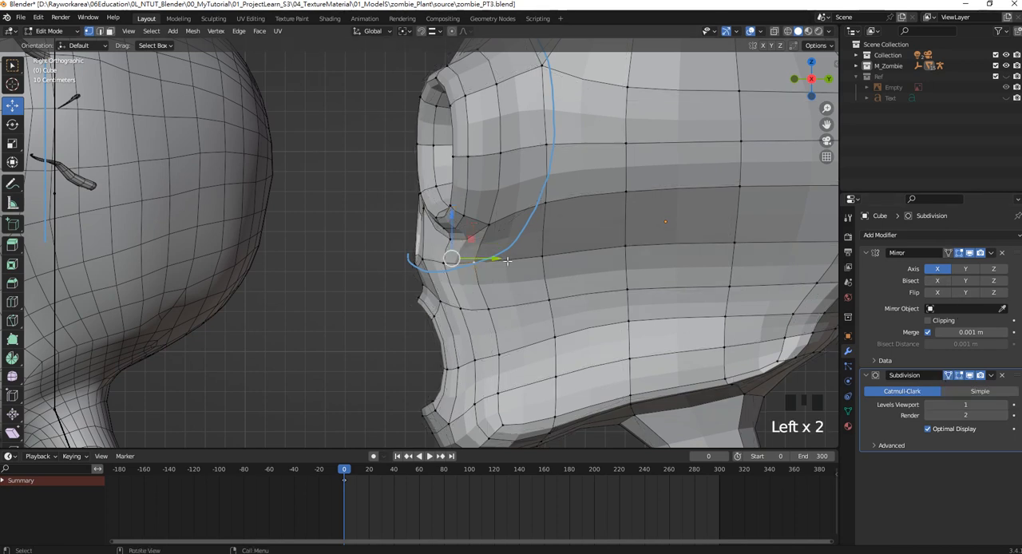
{"action": "left_click", "coordinate": [544, 206], "text": "shift"}
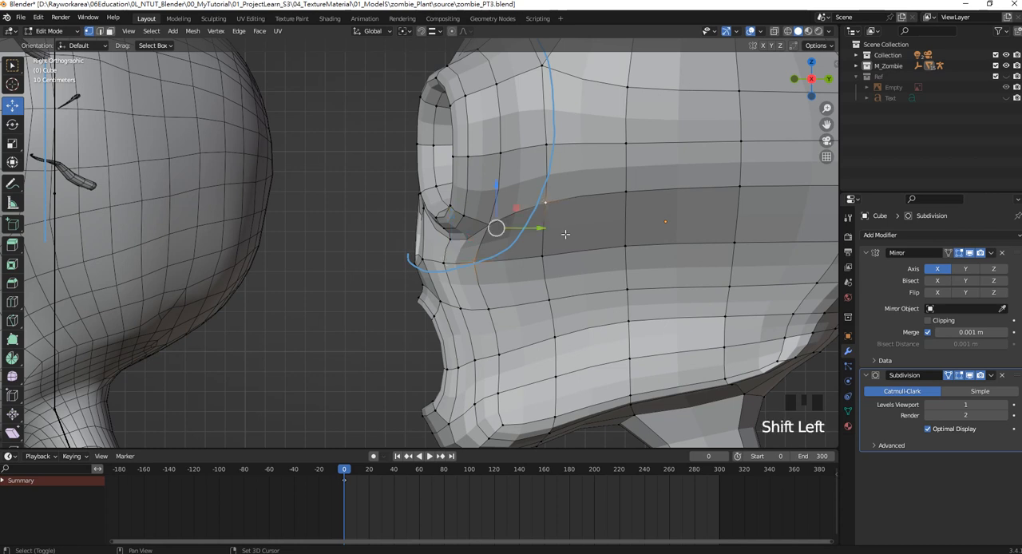
{"action": "left_click", "coordinate": [193, 31]}
{"action": "mouse_move", "coordinate": [247, 122]}
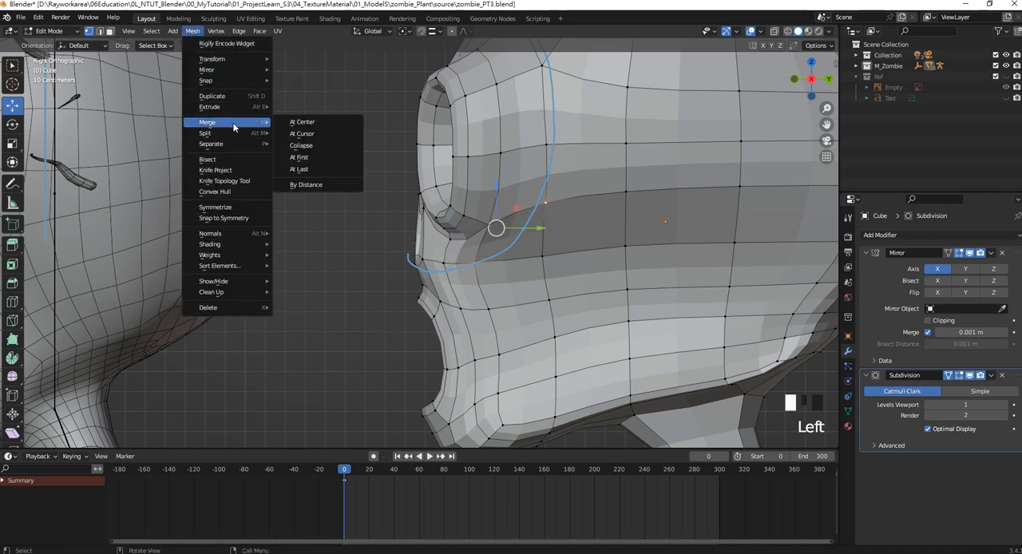
{"action": "left_click", "coordinate": [330, 125]}
{"action": "key", "text": "g"}
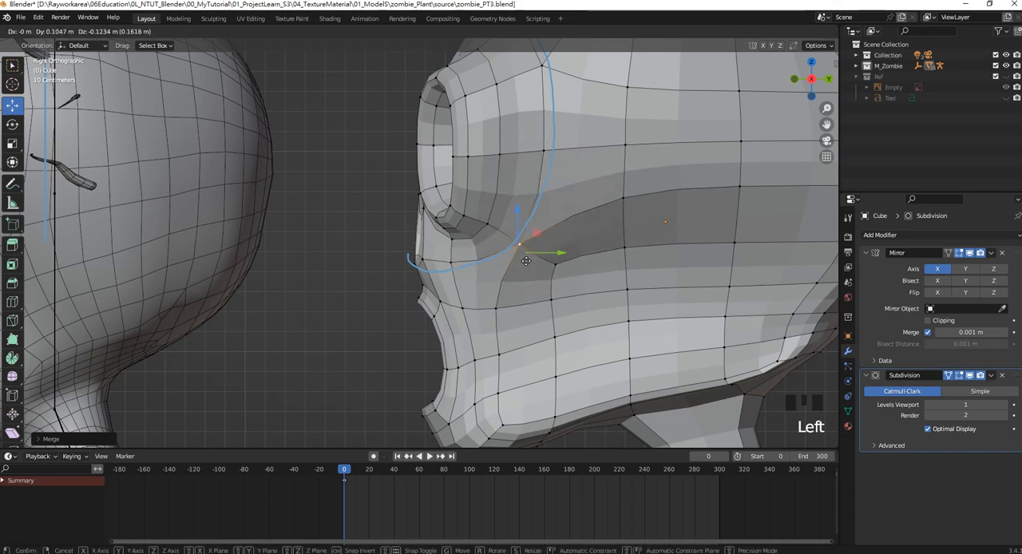
{"action": "left_click", "coordinate": [516, 253]}
Select the two neighbouring temple vertices above and behind the annotated curve and merge them at center.
{"action": "scroll", "coordinate": [500, 250], "scroll_direction": "down", "scroll_amount": 3}
{"action": "middle_click_drag", "start_coordinate": [499, 251], "coordinate": [523, 226], "text": "shift"}
{"action": "scroll", "coordinate": [525, 225], "scroll_direction": "up", "scroll_amount": 2}
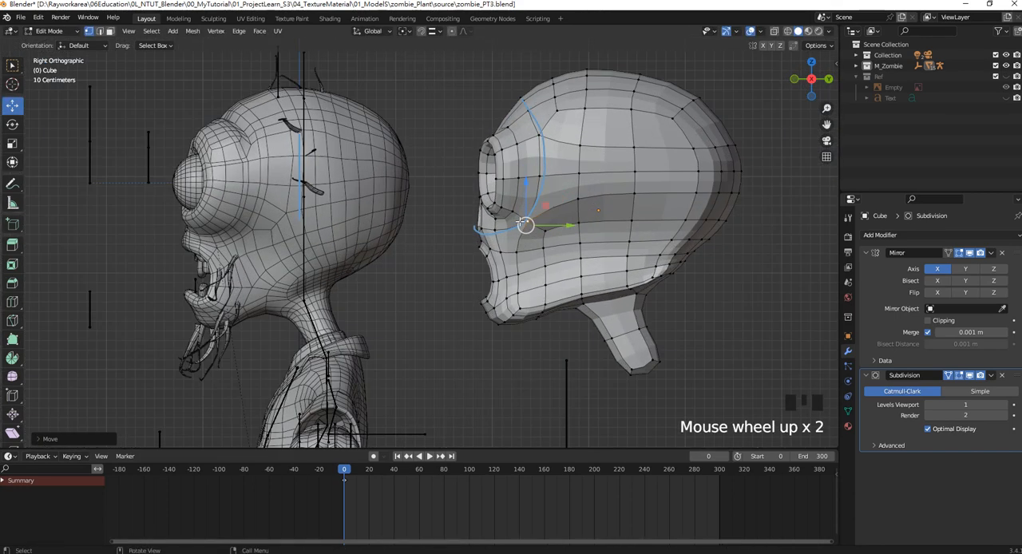
{"action": "scroll", "coordinate": [523, 220], "scroll_direction": "up", "scroll_amount": 2}
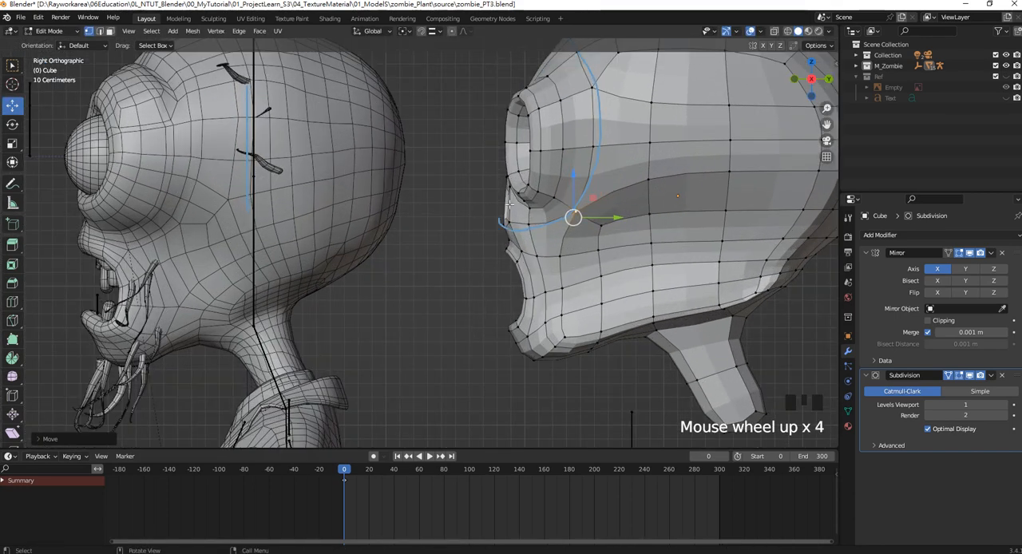
{"action": "middle_click_drag", "start_coordinate": [565, 225], "coordinate": [582, 226], "text": "shift"}
{"action": "scroll", "coordinate": [582, 226], "scroll_direction": "up", "scroll_amount": 2}
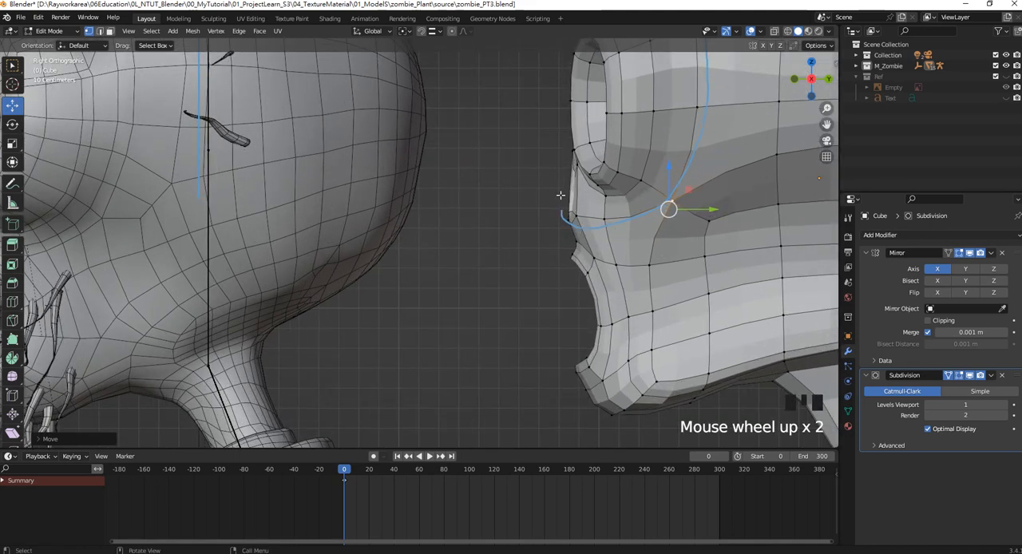
{"action": "scroll", "coordinate": [560, 194], "scroll_direction": "down", "scroll_amount": 1}
{"action": "middle_click_drag", "start_coordinate": [557, 195], "coordinate": [479, 297], "text": "shift"}
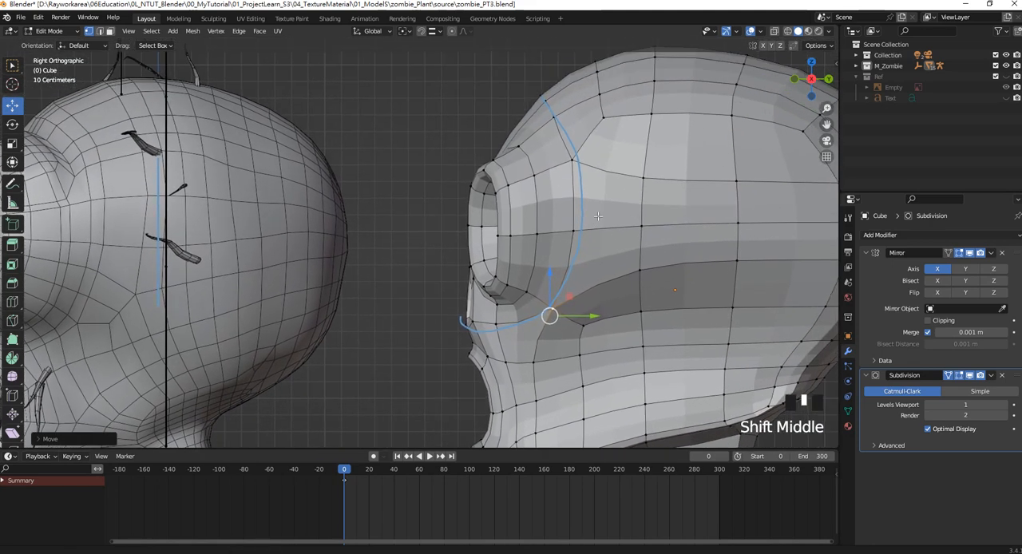
{"action": "scroll", "coordinate": [625, 160], "scroll_direction": "down", "scroll_amount": 1}
{"action": "left_click", "coordinate": [572, 139]}
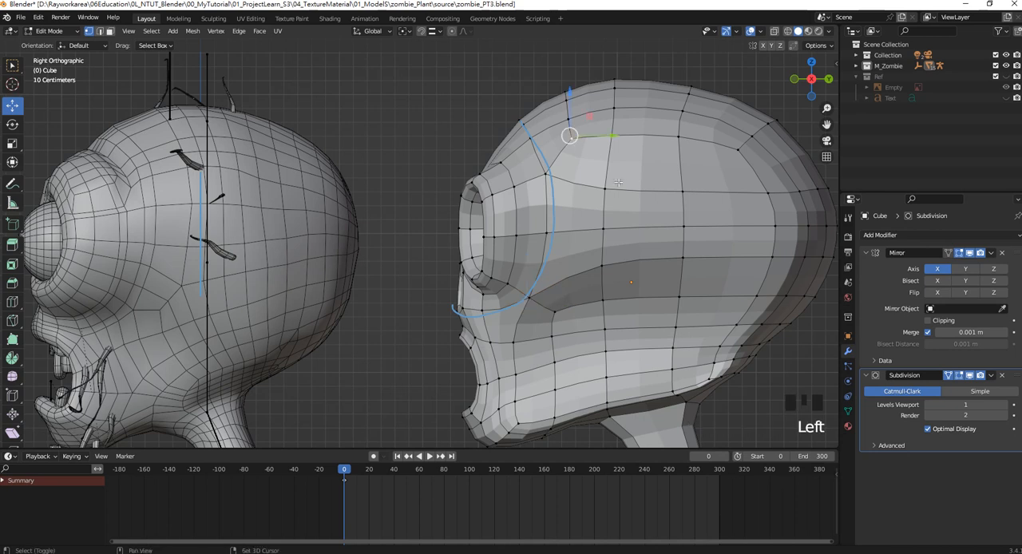
{"action": "left_click", "coordinate": [604, 189], "text": "shift"}
{"action": "left_click", "coordinate": [193, 31]}
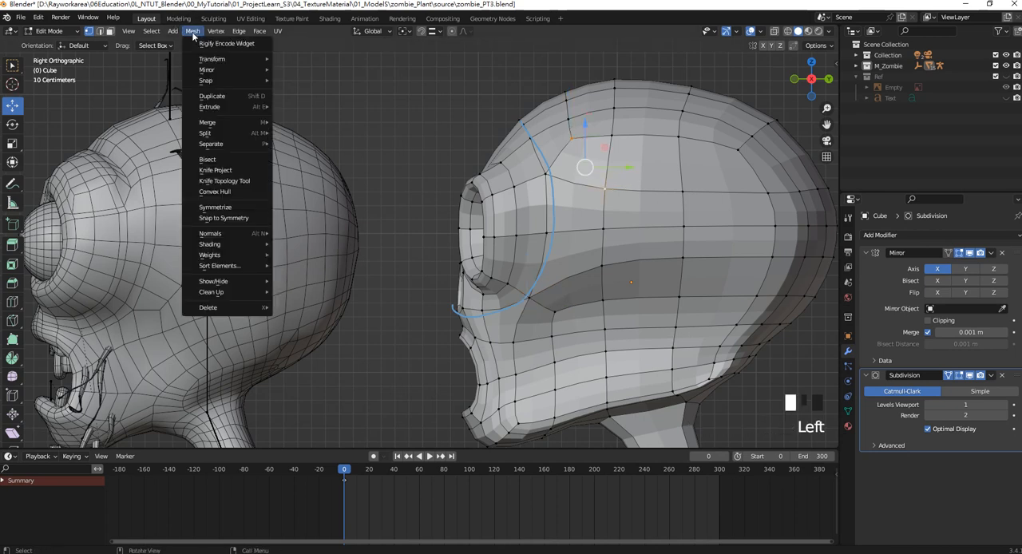
{"action": "mouse_move", "coordinate": [244, 128]}
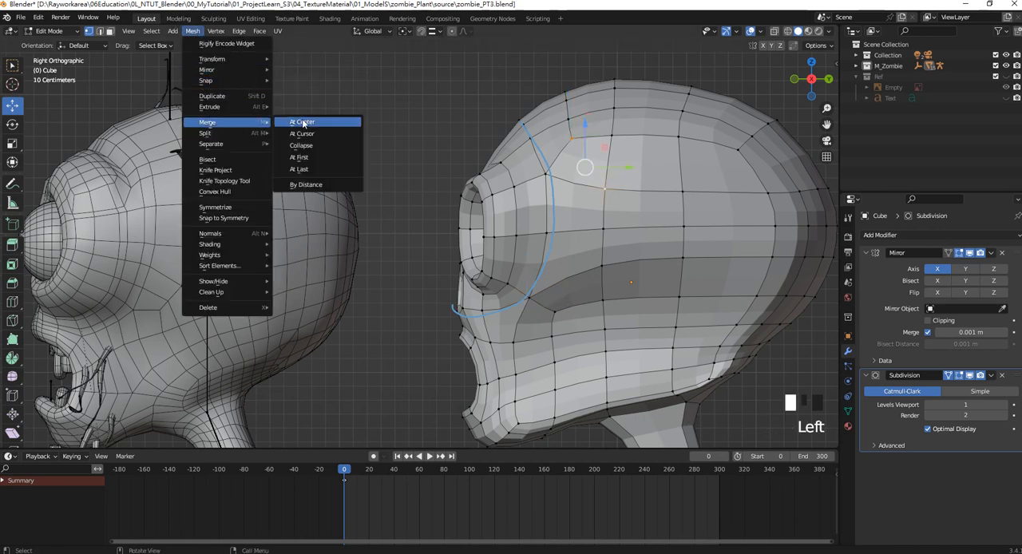
{"action": "left_click", "coordinate": [307, 122]}
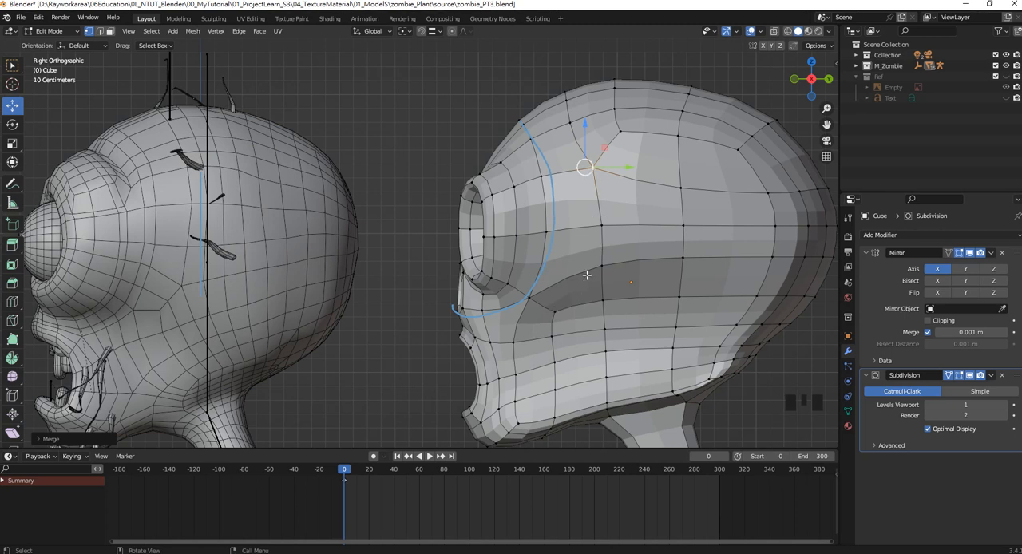
Merge the cheek vertex below the annotated curve with the one diagonally behind and above it at center.
{"action": "left_click", "coordinate": [556, 313]}
{"action": "left_click", "coordinate": [592, 265], "text": "shift"}
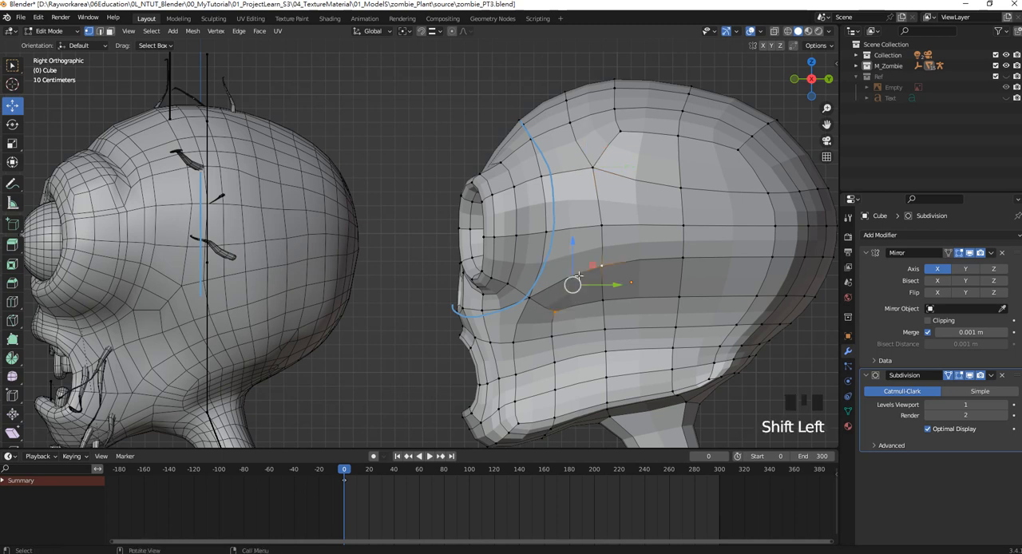
{"action": "left_click", "coordinate": [194, 31]}
{"action": "mouse_move", "coordinate": [232, 123]}
{"action": "left_click", "coordinate": [308, 124]}
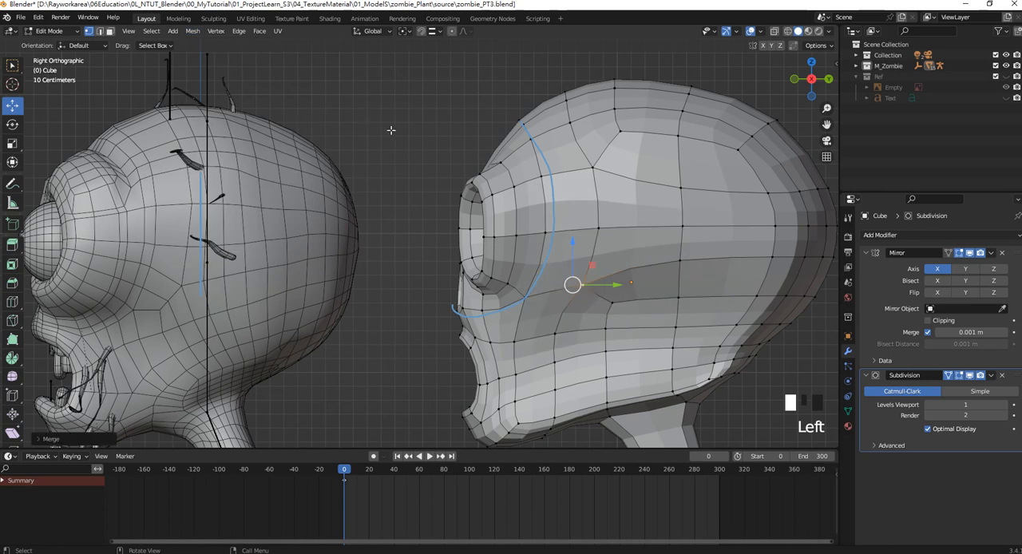
Merge the two cheek vertices beside the mouth and the vertex diagonally above them into one point at center.
{"action": "left_click", "coordinate": [512, 344]}
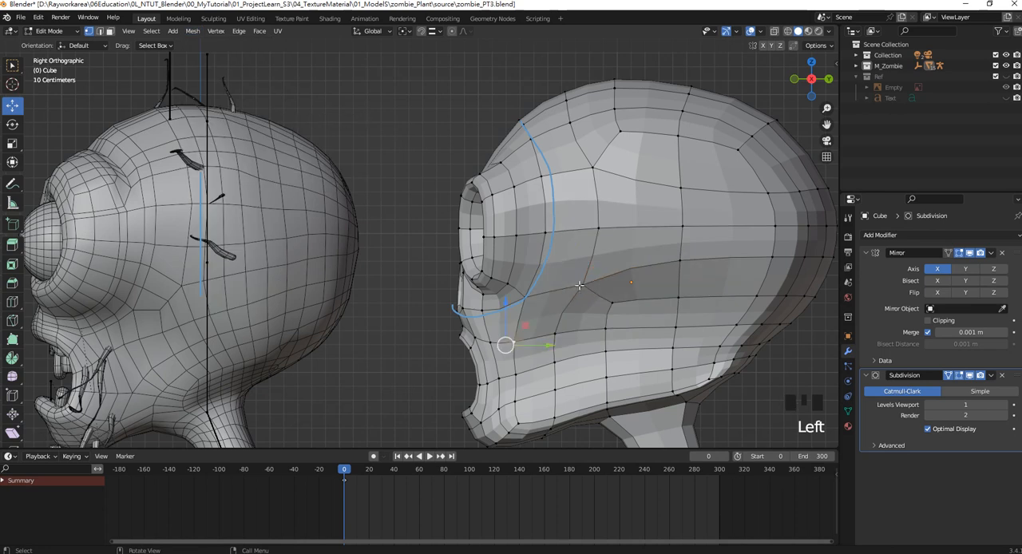
{"action": "left_click", "coordinate": [556, 336], "text": "shift"}
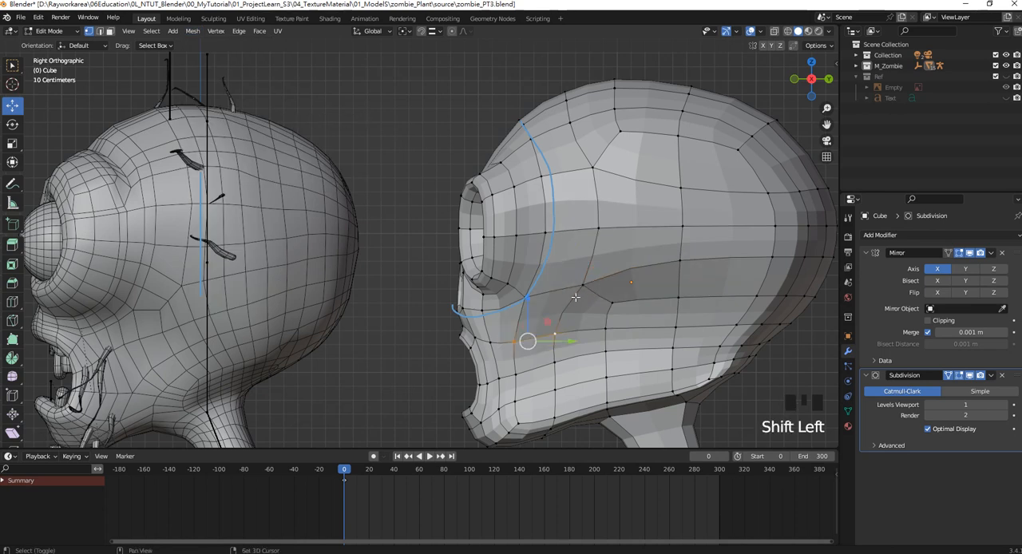
{"action": "left_click", "coordinate": [583, 284], "text": "shift"}
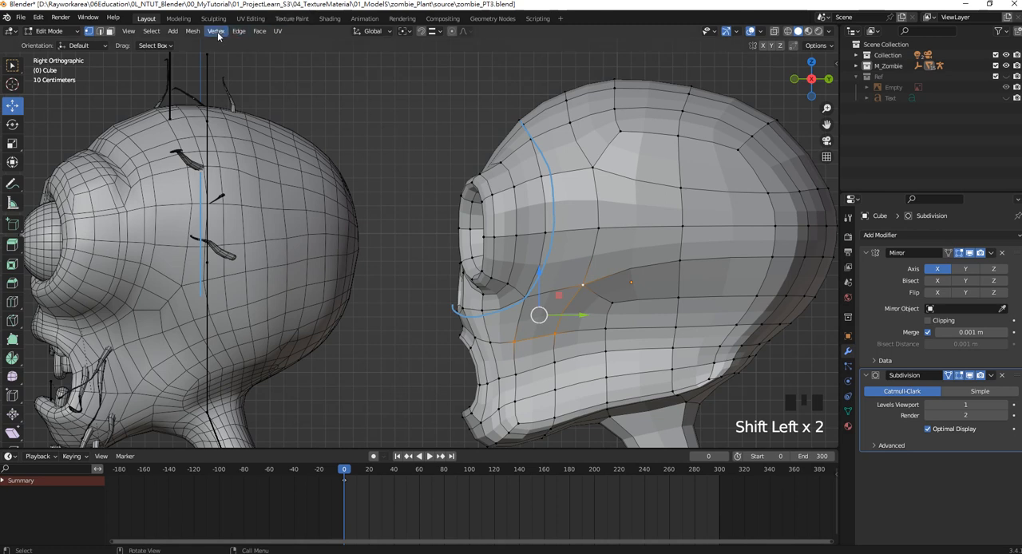
{"action": "left_click", "coordinate": [193, 30]}
{"action": "mouse_move", "coordinate": [237, 122]}
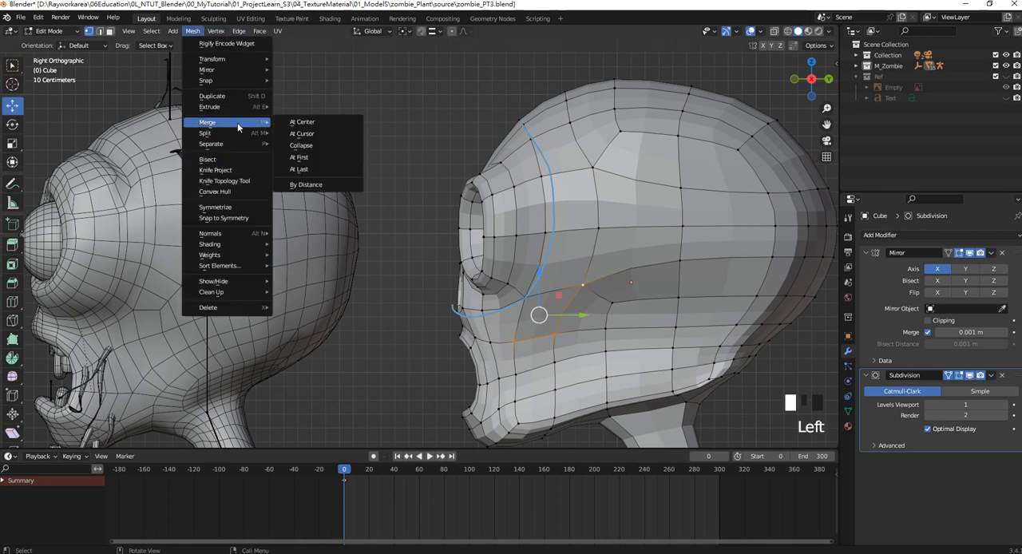
{"action": "left_click", "coordinate": [303, 122]}
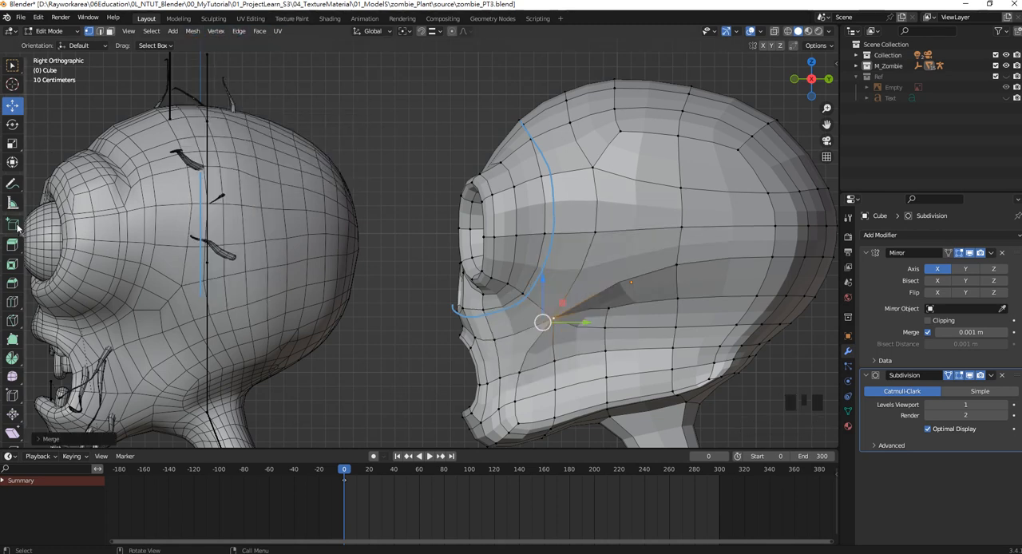
In Object Mode, annotate a second curve behind the first, from the top of the head through the cheek to below the nose.
{"action": "left_click", "coordinate": [51, 31]}
{"action": "left_click", "coordinate": [56, 44]}
{"action": "left_click", "coordinate": [12, 183]}
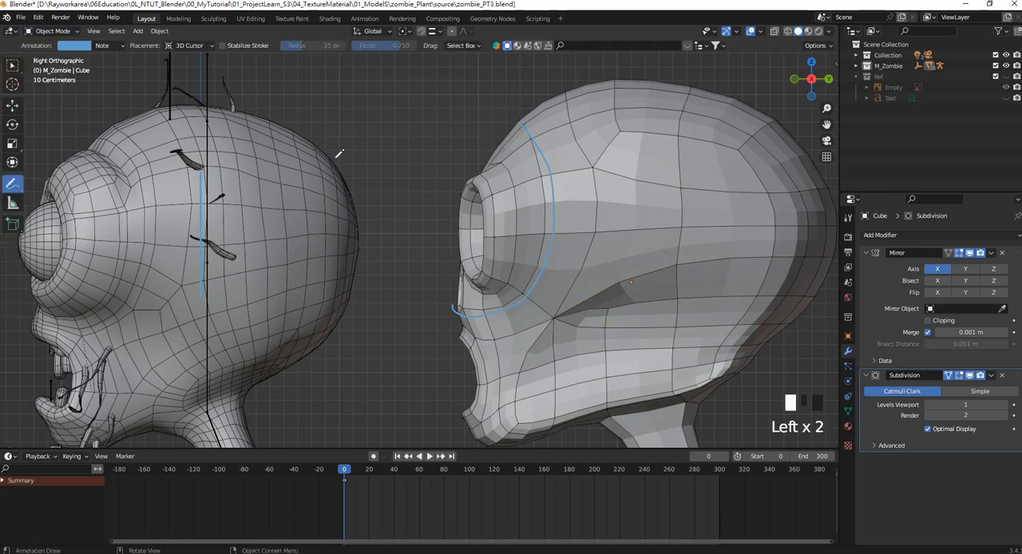
{"action": "mouse_move", "coordinate": [569, 96]}
{"action": "left_mouse_down"}
{"action": "mouse_move", "coordinate": [597, 181]}
{"action": "mouse_move", "coordinate": [570, 311]}
{"action": "left_mouse_up"}
{"action": "middle_click_drag", "start_coordinate": [577, 269], "coordinate": [589, 229], "text": "shift"}
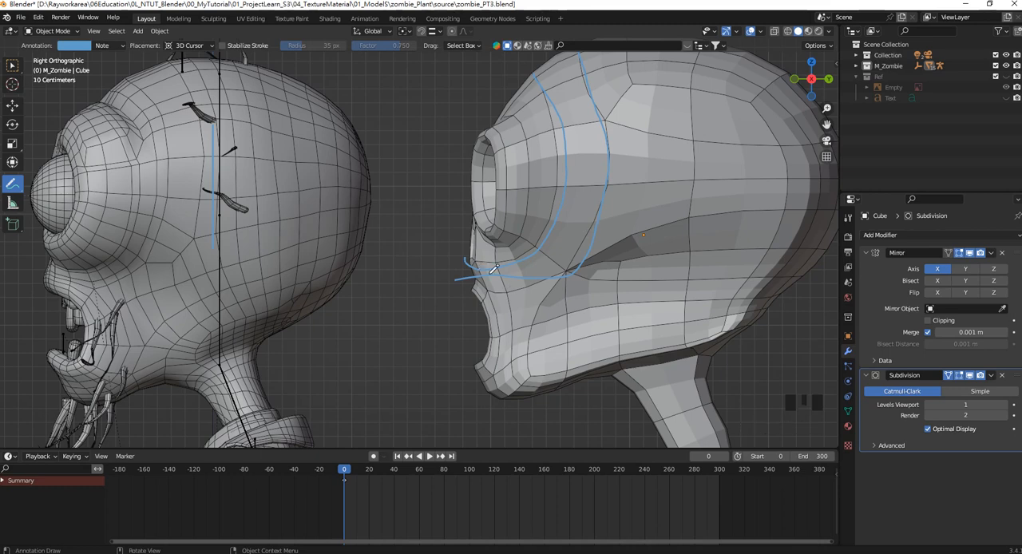
Annotate a line from below the nose back to the cheek and down beside the mouth to the chin.
{"action": "scroll", "coordinate": [511, 292], "scroll_direction": "up", "scroll_amount": 2}
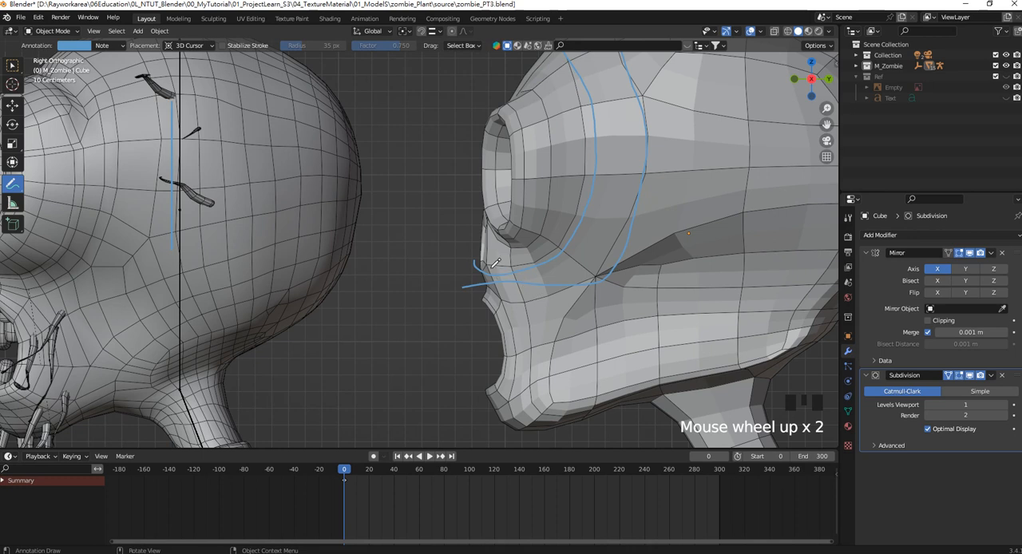
{"action": "left_click", "coordinate": [58, 46]}
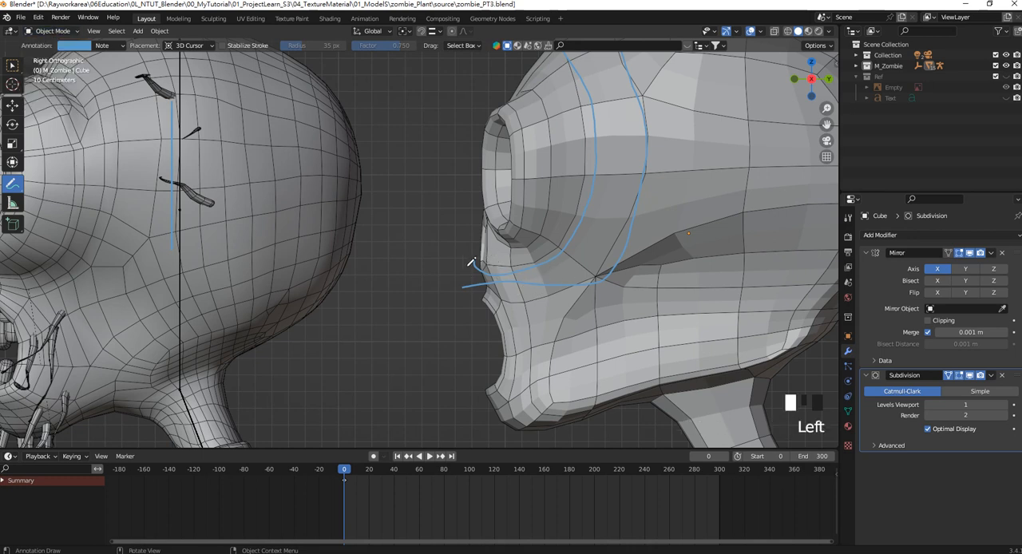
{"action": "left_click_drag", "start_coordinate": [471, 262], "coordinate": [491, 269]}
{"action": "left_click_drag", "start_coordinate": [532, 309], "coordinate": [538, 388]}
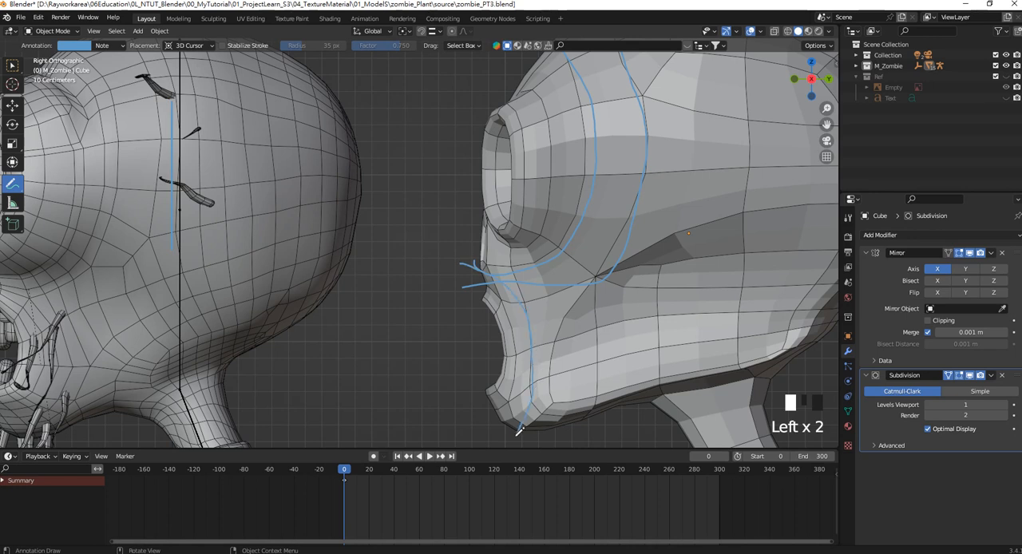
In Edit Mode, merge the vertex below the side of the nose with the one diagonally below it beside the mouth at center.
{"action": "left_click", "coordinate": [49, 30]}
{"action": "left_click", "coordinate": [49, 57]}
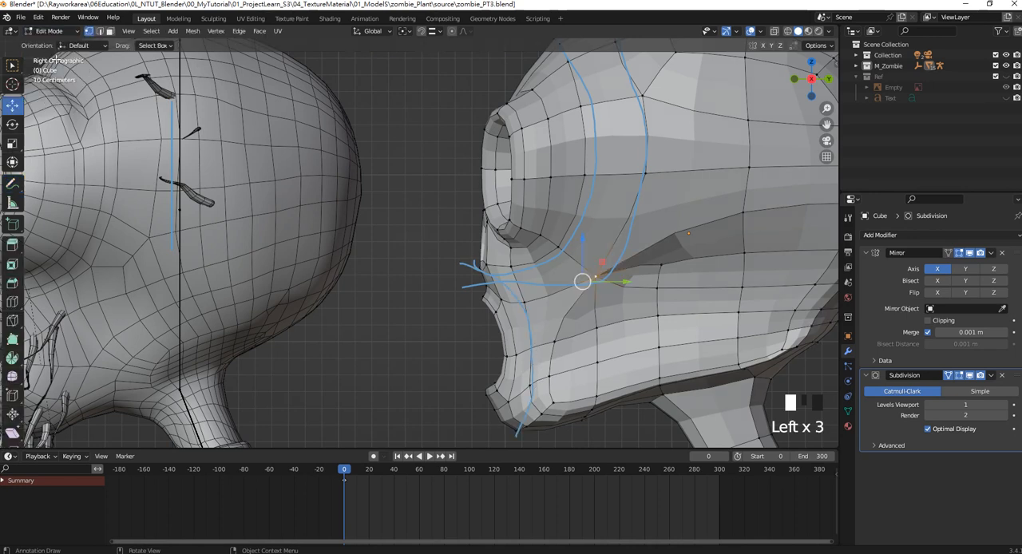
{"action": "left_click", "coordinate": [493, 264]}
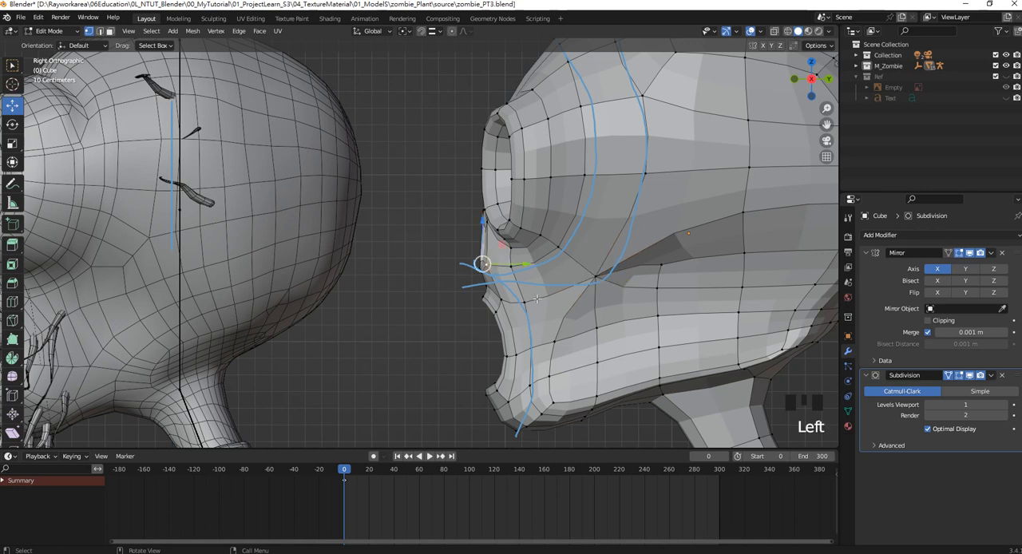
{"action": "left_click", "coordinate": [519, 274], "text": "shift"}
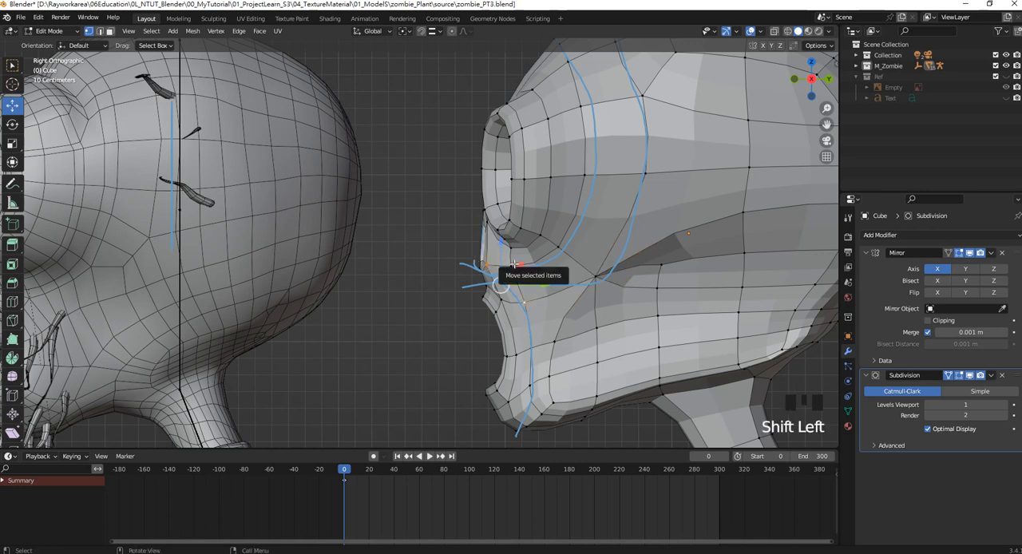
{"action": "left_click", "coordinate": [495, 264]}
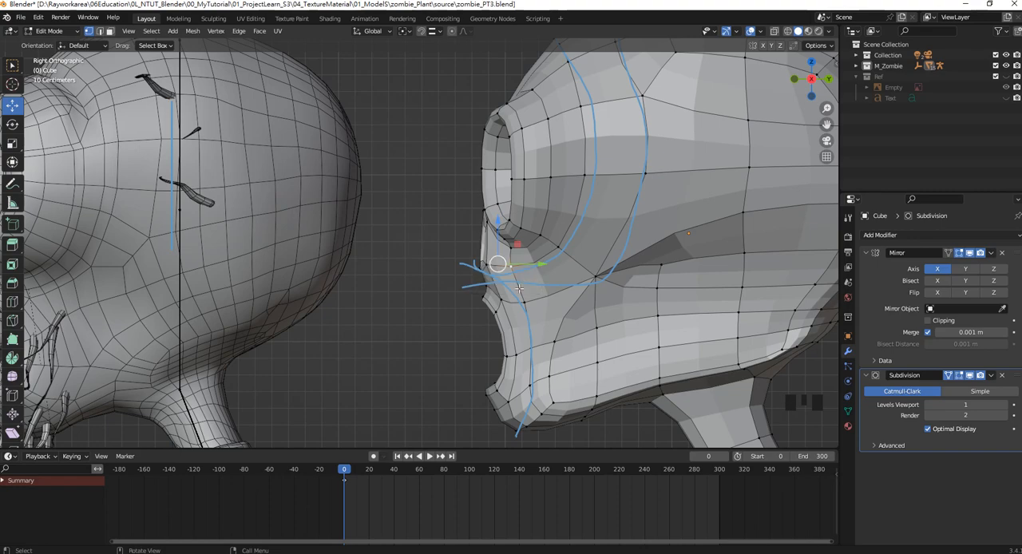
{"action": "middle_click_drag", "start_coordinate": [490, 269], "coordinate": [631, 289]}
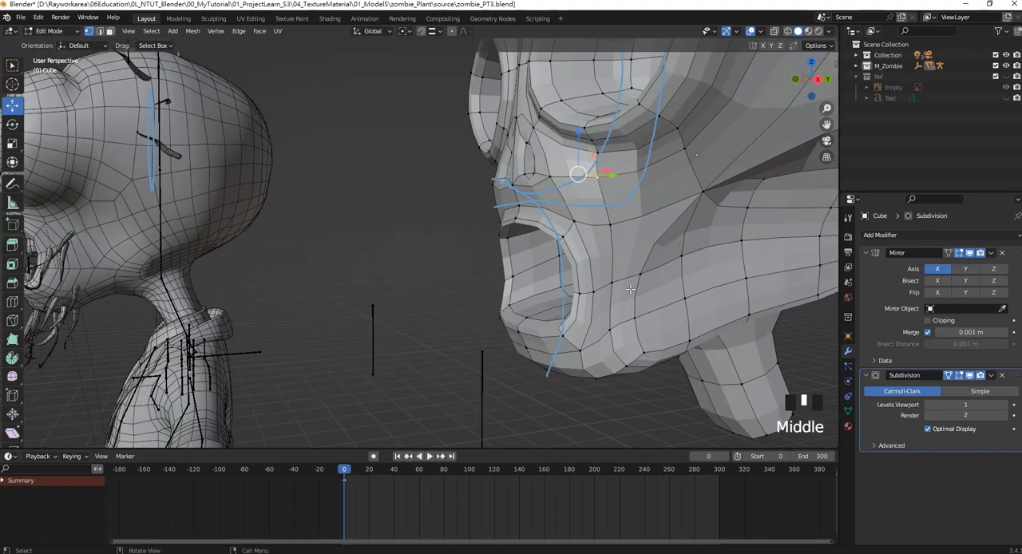
{"action": "left_click", "coordinate": [551, 179]}
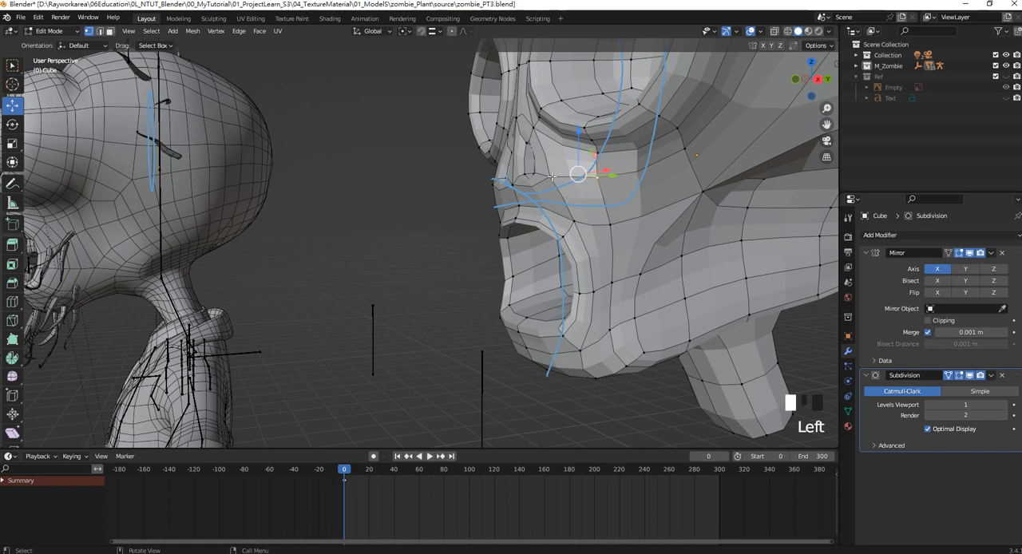
{"action": "left_click", "coordinate": [610, 225], "text": "shift"}
{"action": "left_click", "coordinate": [192, 30]}
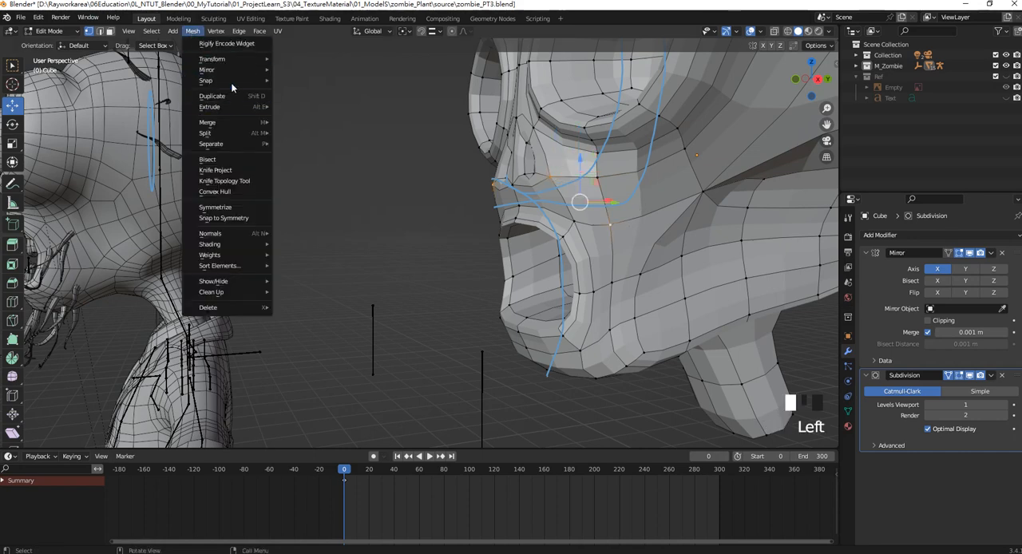
{"action": "mouse_move", "coordinate": [231, 113]}
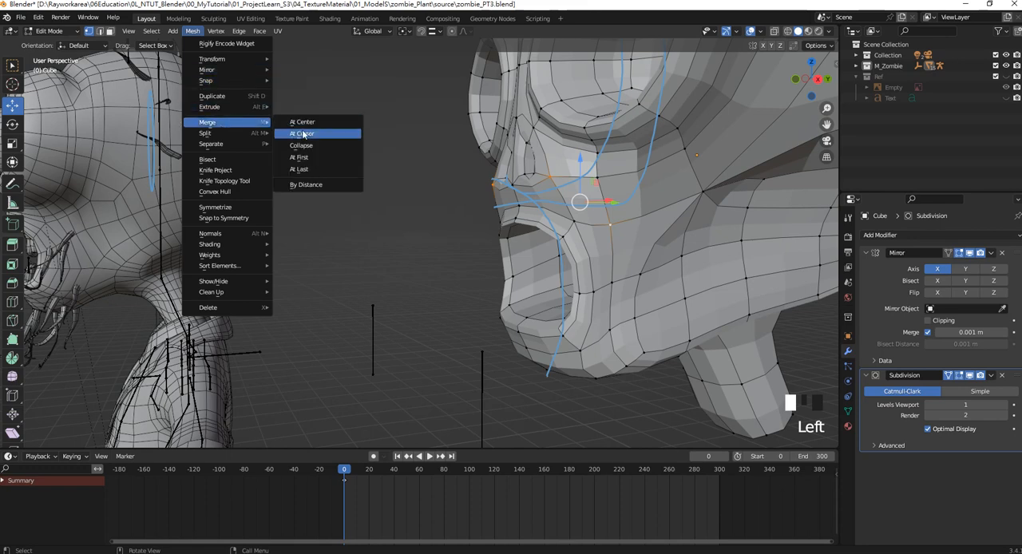
{"action": "left_click", "coordinate": [313, 124]}
Merge the vertex beside the lower mouth corner with the vertex below it on the jaw's lower edge at center.
{"action": "middle_click_drag", "start_coordinate": [615, 206], "coordinate": [537, 190], "text": "shift"}
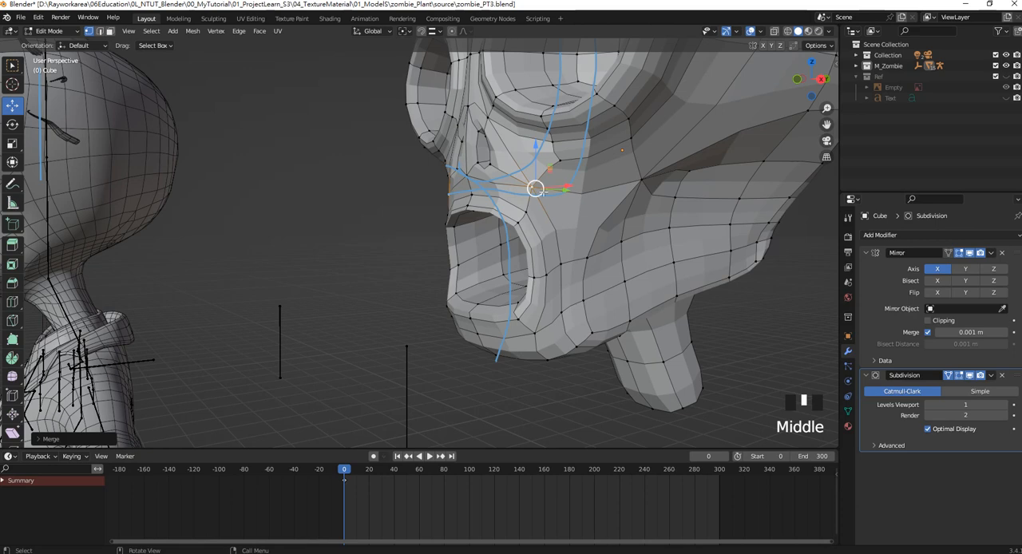
{"action": "middle_click_drag", "start_coordinate": [623, 323], "coordinate": [612, 229]}
{"action": "scroll", "coordinate": [591, 239], "scroll_direction": "up", "scroll_amount": 2}
{"action": "left_click", "coordinate": [610, 223]}
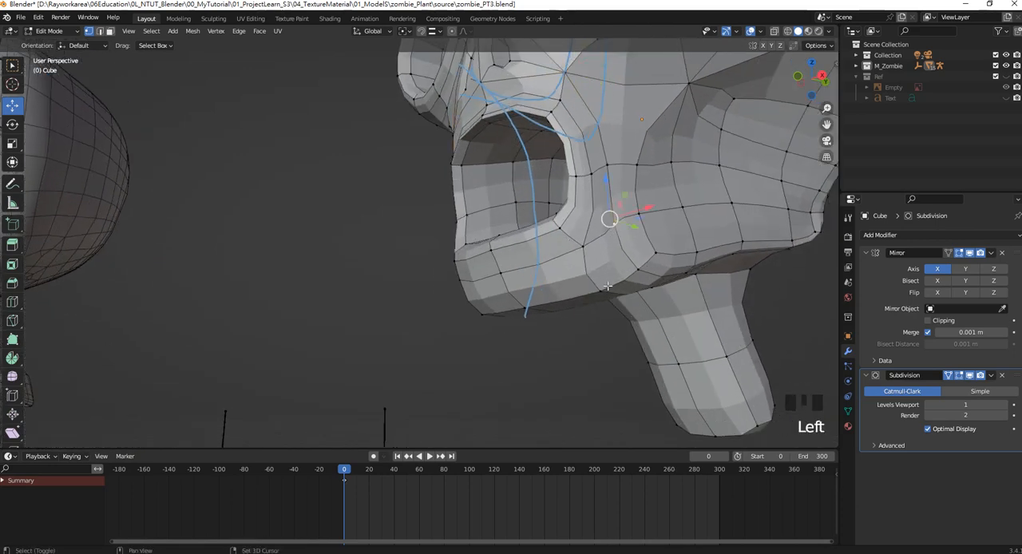
{"action": "left_click", "coordinate": [610, 292], "text": "shift"}
{"action": "left_click", "coordinate": [192, 30]}
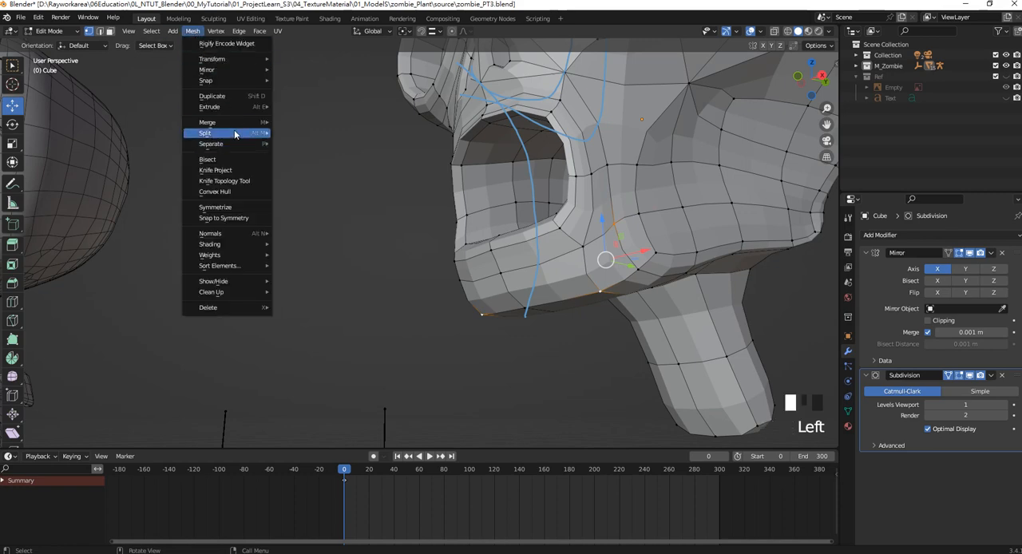
{"action": "mouse_move", "coordinate": [267, 121]}
{"action": "left_click", "coordinate": [321, 121]}
Turn off the Subdivision modifier's viewport display to expose the base mesh under the jaw.
{"action": "middle_click_drag", "start_coordinate": [594, 223], "coordinate": [551, 206]}
{"action": "middle_click_drag", "start_coordinate": [493, 254], "coordinate": [572, 208]}
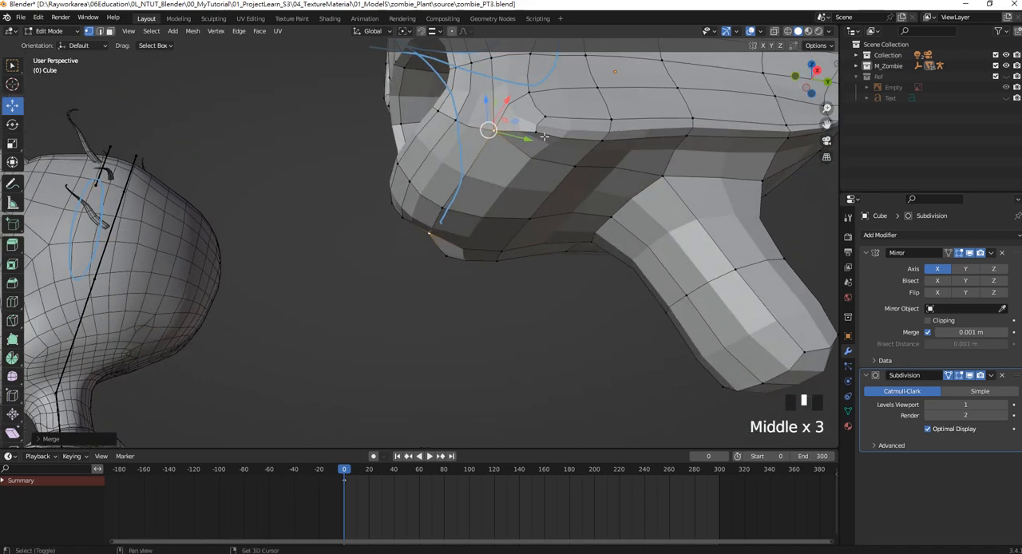
{"action": "middle_click_drag", "start_coordinate": [558, 139], "coordinate": [485, 177]}
{"action": "left_click", "coordinate": [969, 380]}
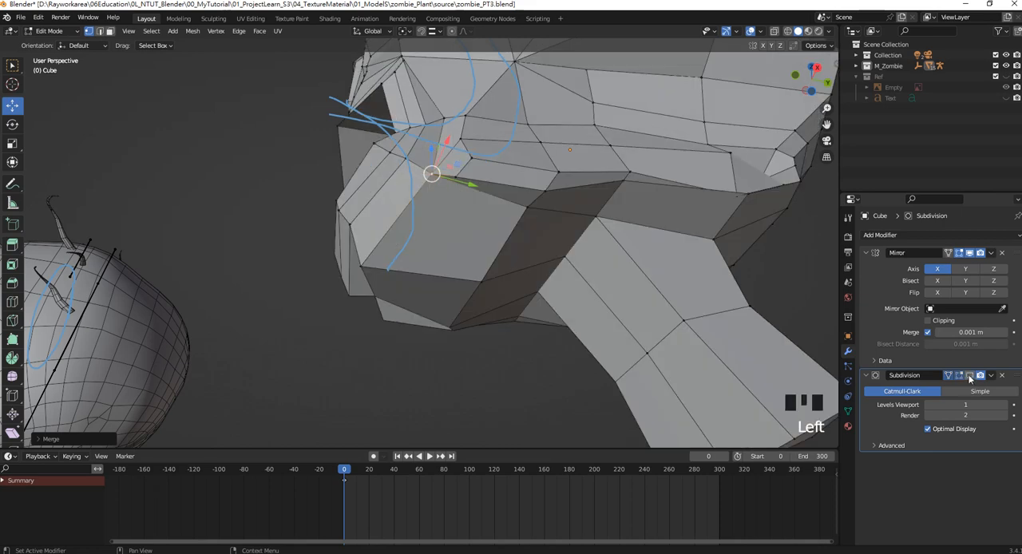
{"action": "middle_click_drag", "start_coordinate": [590, 240], "coordinate": [626, 241]}
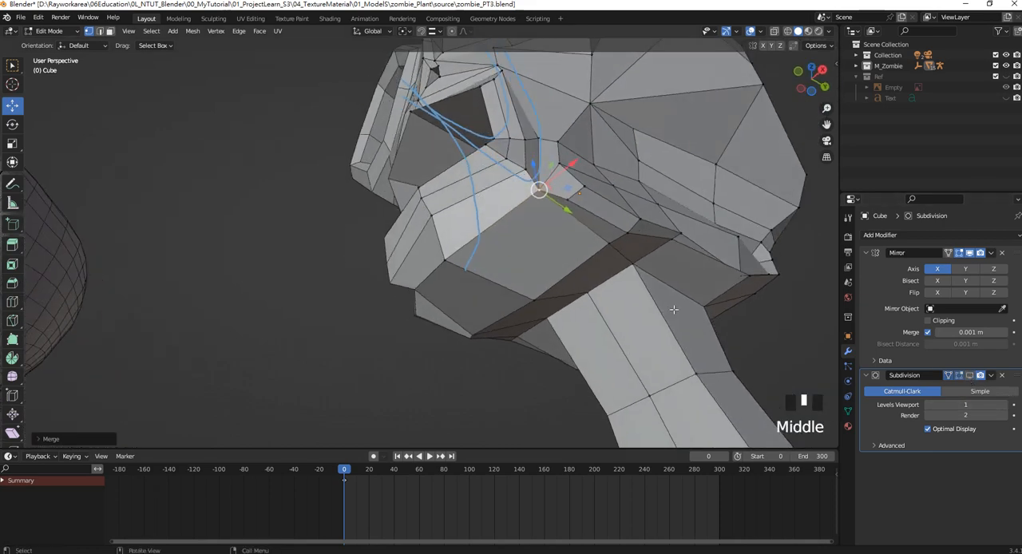
{"action": "middle_click_drag", "start_coordinate": [599, 191], "coordinate": [648, 168], "text": "shift"}
{"action": "scroll", "coordinate": [560, 174], "scroll_direction": "up", "scroll_amount": 2}
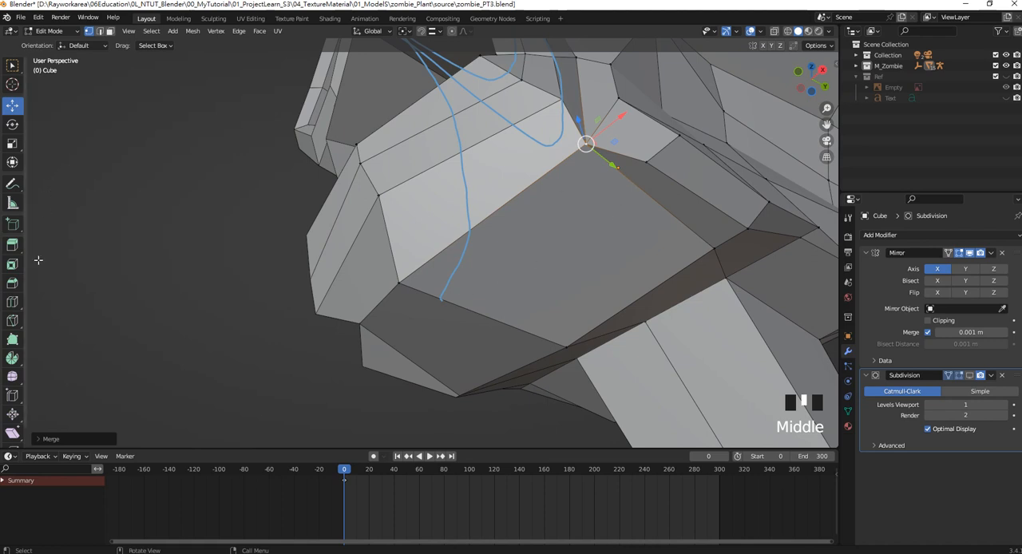
With vertex snapping on, knife-cut a new edge from the vertex behind the jaw corner across the jaw's underside to the chin edge.
{"action": "left_click", "coordinate": [12, 320]}
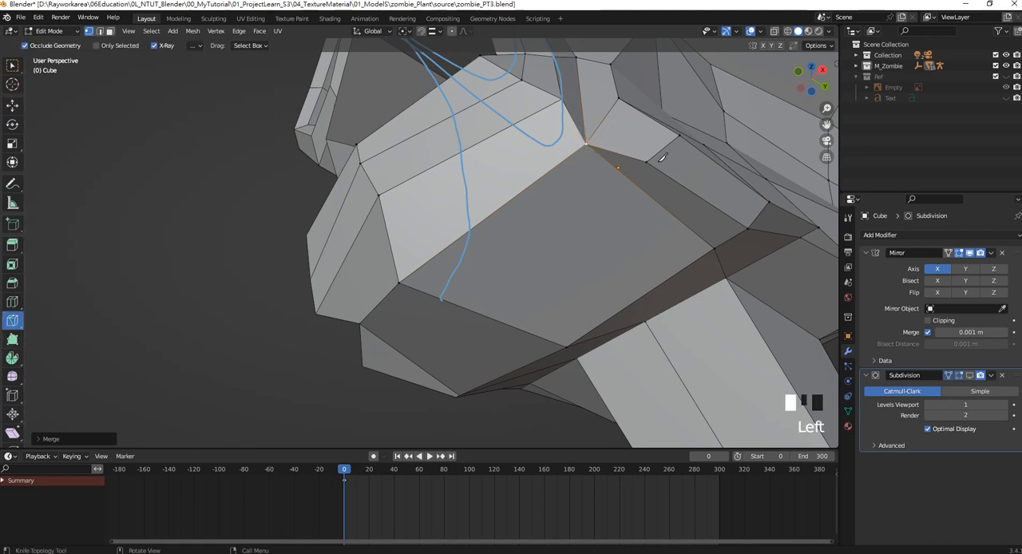
{"action": "left_click", "coordinate": [422, 31]}
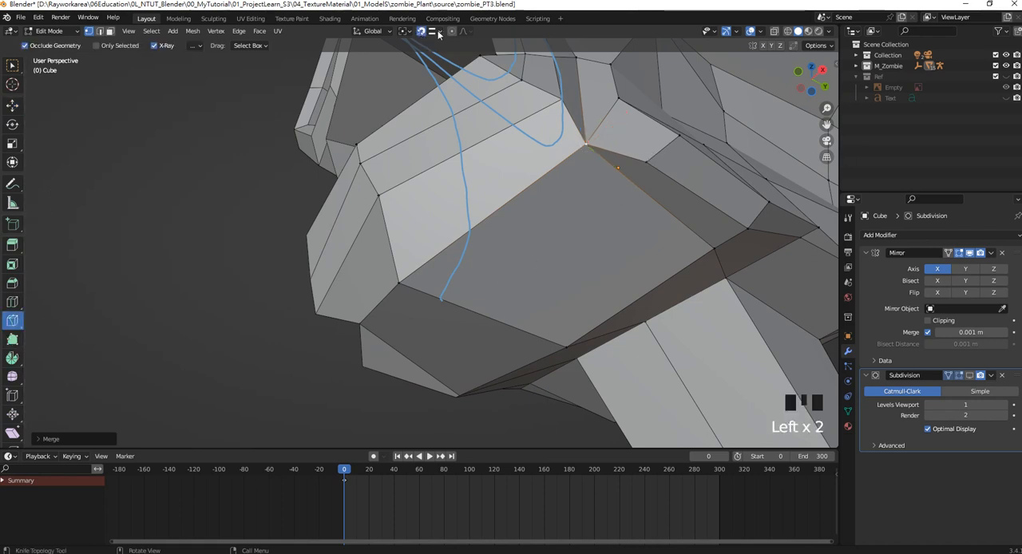
{"action": "left_click", "coordinate": [432, 31]}
{"action": "left_click", "coordinate": [625, 176]}
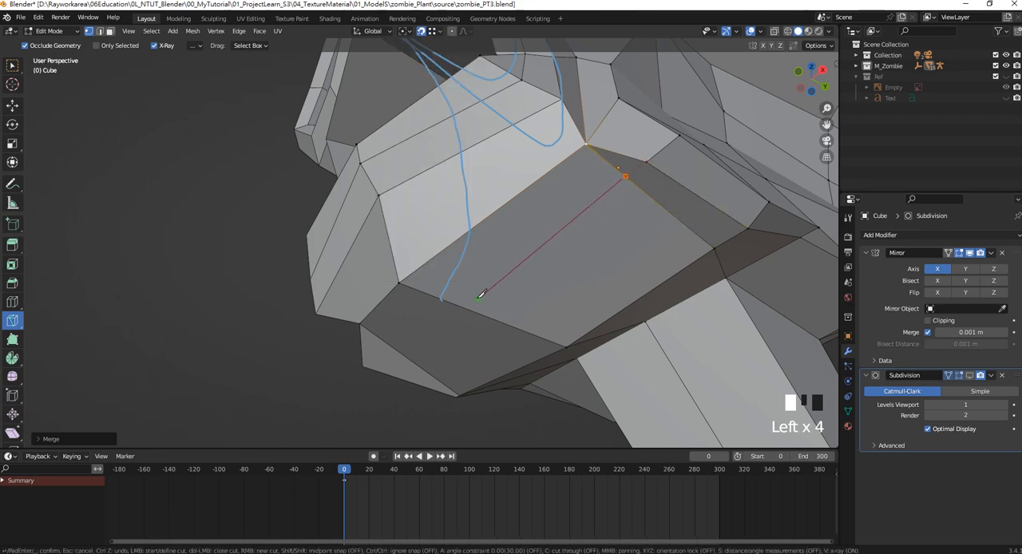
{"action": "left_click", "coordinate": [466, 308]}
{"action": "key", "text": "Return"}
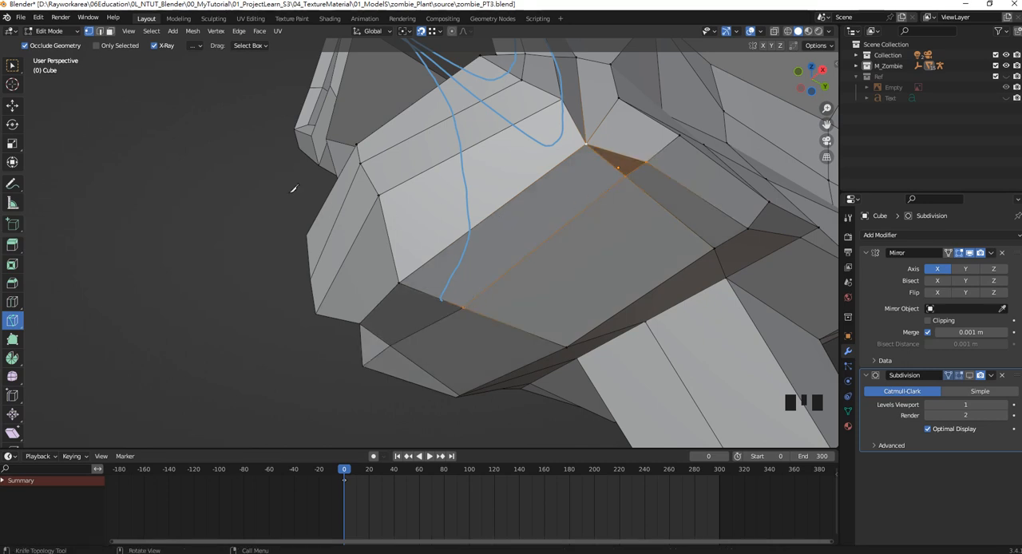
With snapping turned off, move the new jaw-edge vertex along X and forward along Y toward the jaw corner.
{"action": "left_click", "coordinate": [12, 105]}
{"action": "left_click", "coordinate": [627, 174]}
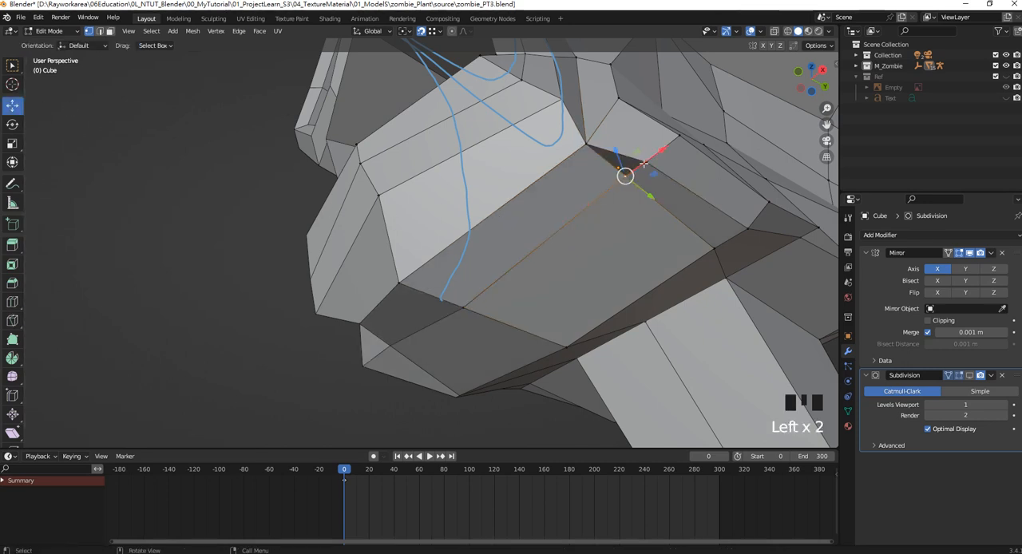
{"action": "middle_click_drag", "start_coordinate": [654, 165], "coordinate": [610, 190]}
{"action": "scroll", "coordinate": [750, 187], "scroll_direction": "down", "scroll_amount": 2}
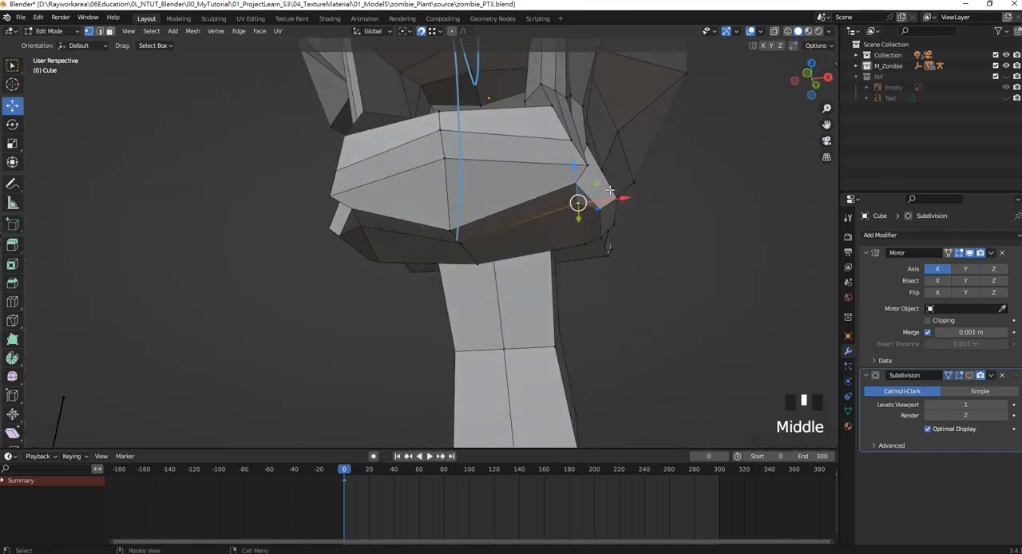
{"action": "left_click_drag", "start_coordinate": [621, 199], "coordinate": [568, 201]}
{"action": "key", "text": "ctrl+z"}
{"action": "left_click", "coordinate": [421, 30]}
{"action": "middle_click_drag", "start_coordinate": [568, 202], "coordinate": [472, 204]}
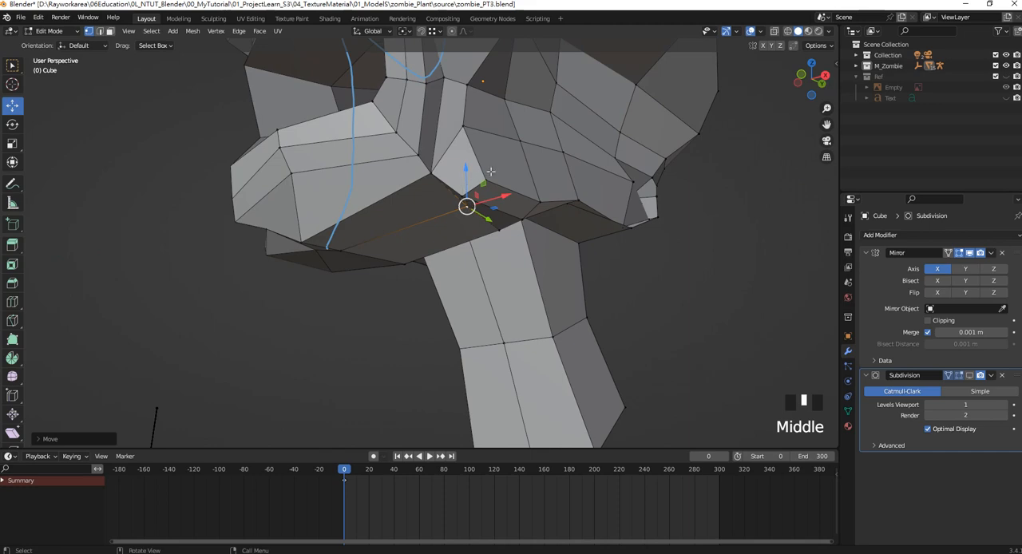
{"action": "middle_click_drag", "start_coordinate": [490, 172], "coordinate": [534, 146]}
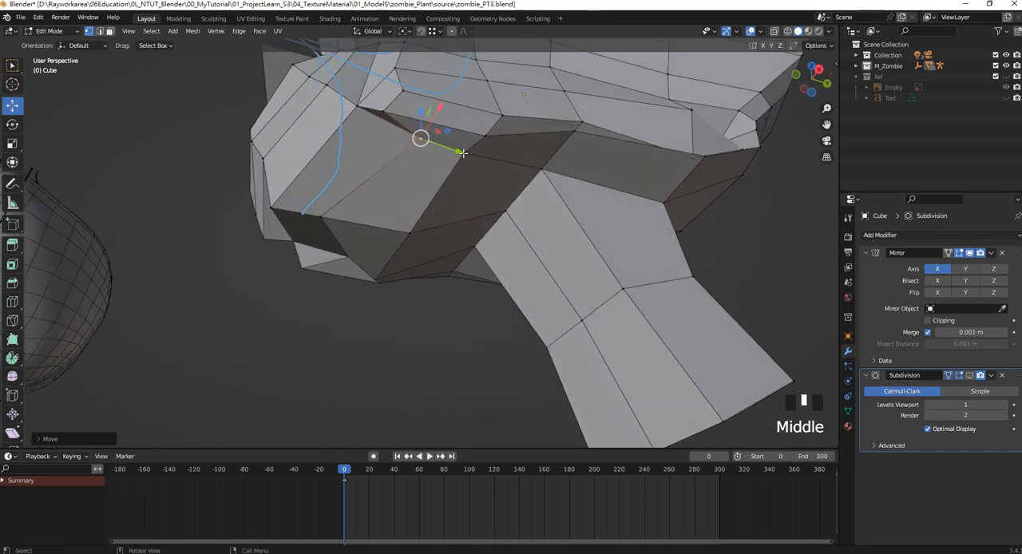
{"action": "left_click_drag", "start_coordinate": [462, 153], "coordinate": [441, 141]}
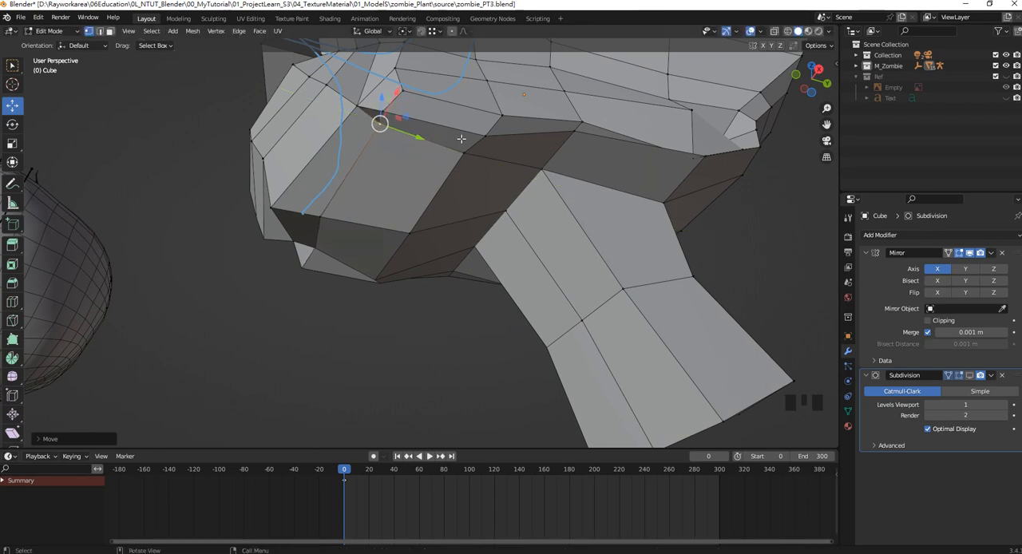
Merge the moved jaw-edge vertex with the neighbouring vertex just above it behind the jaw corner at center.
{"action": "scroll", "coordinate": [380, 138], "scroll_direction": "up", "scroll_amount": 2}
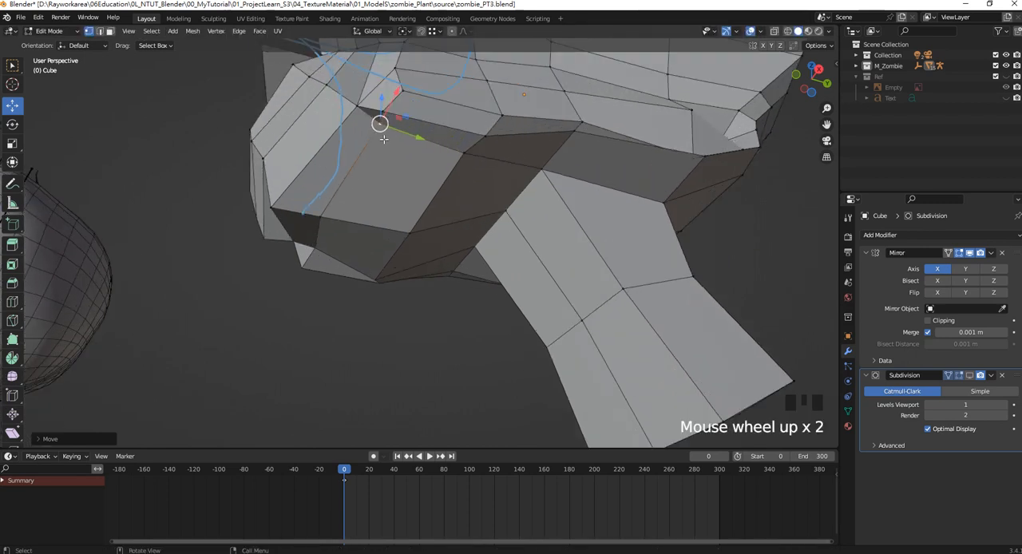
{"action": "middle_click_drag", "start_coordinate": [381, 139], "coordinate": [445, 159], "text": "shift"}
{"action": "scroll", "coordinate": [447, 135], "scroll_direction": "up", "scroll_amount": 1}
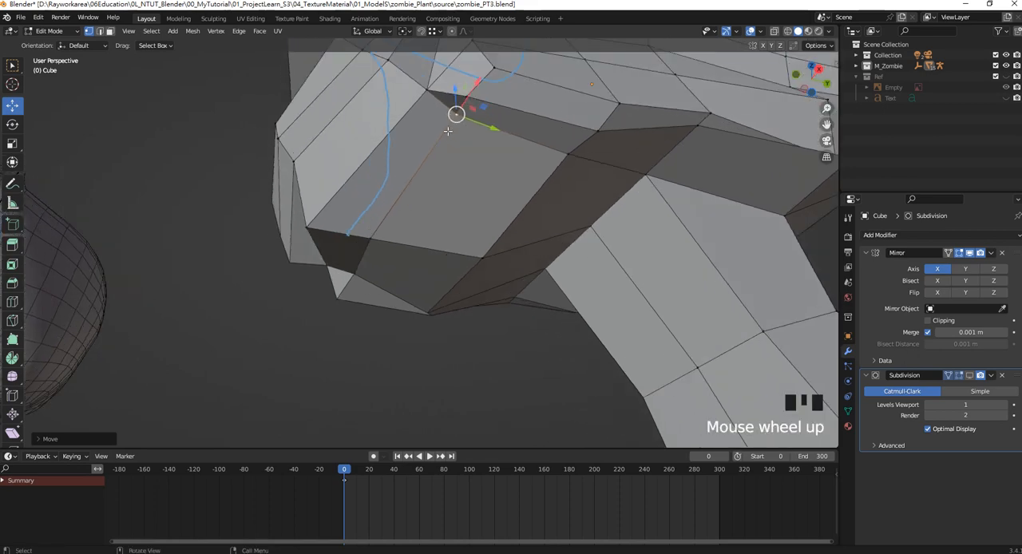
{"action": "left_click", "coordinate": [476, 97]}
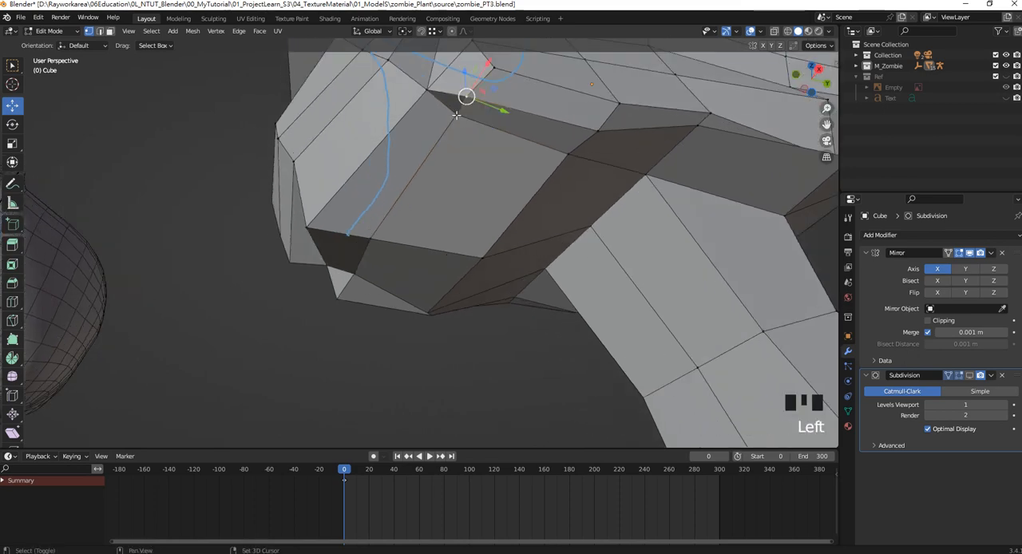
{"action": "left_click", "coordinate": [521, 117], "text": "shift"}
{"action": "scroll", "coordinate": [521, 116], "scroll_direction": "down", "scroll_amount": 4}
{"action": "middle_click_drag", "start_coordinate": [521, 116], "coordinate": [447, 185]}
{"action": "scroll", "coordinate": [597, 170], "scroll_direction": "up", "scroll_amount": 3}
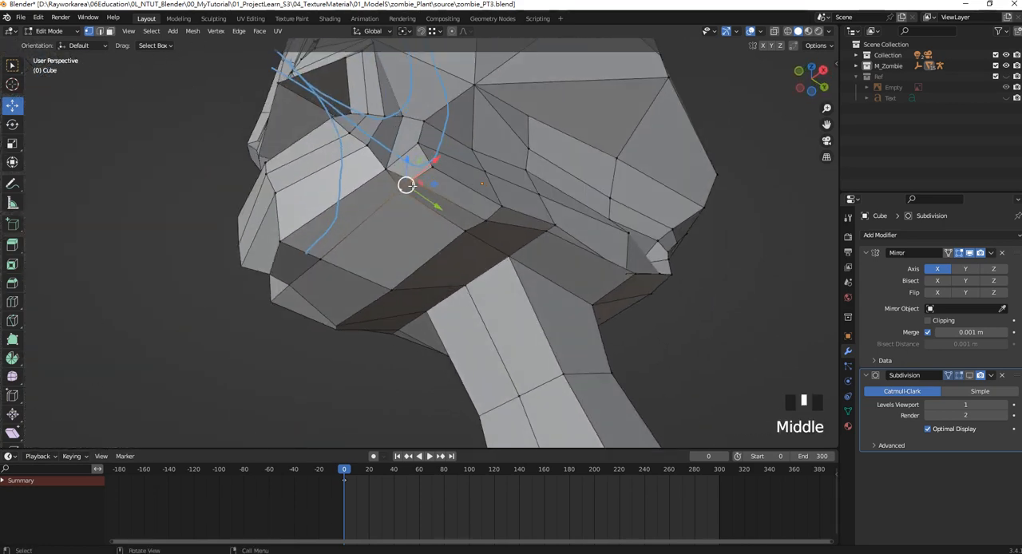
{"action": "left_click", "coordinate": [196, 33]}
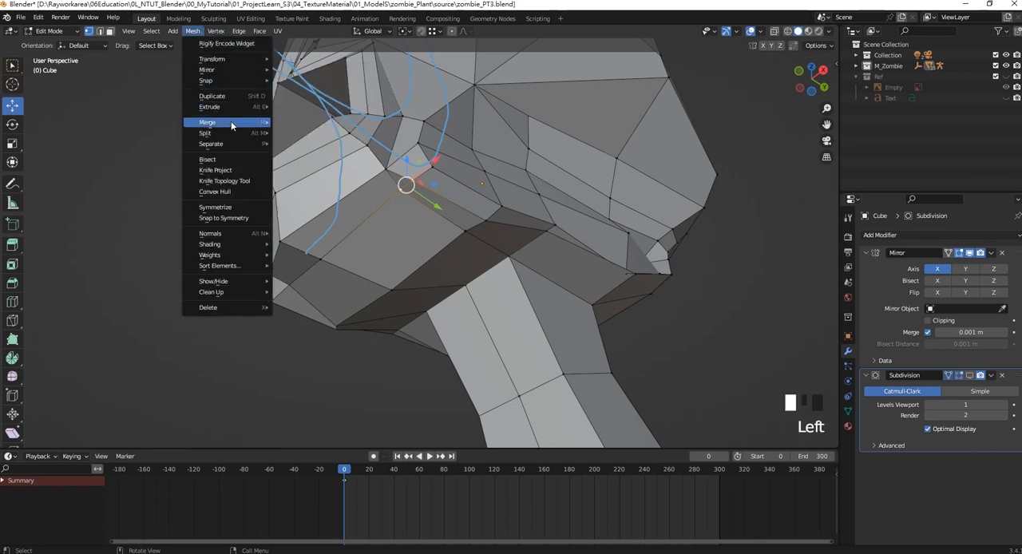
{"action": "mouse_move", "coordinate": [231, 121]}
{"action": "left_click", "coordinate": [312, 130]}
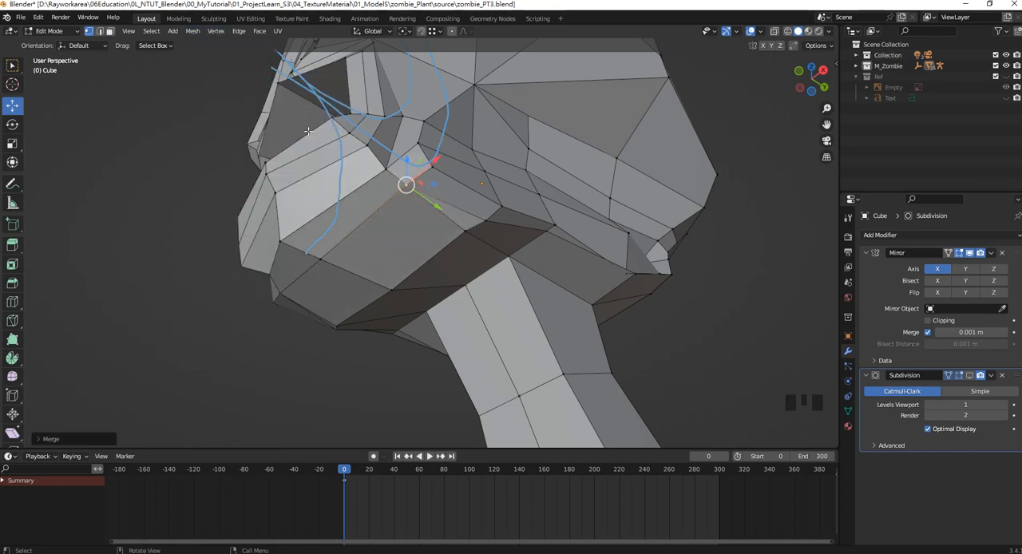
Return to the right side view and turn the Subdivision modifier's viewport display back on.
{"action": "middle_click_drag", "start_coordinate": [343, 175], "coordinate": [508, 259]}
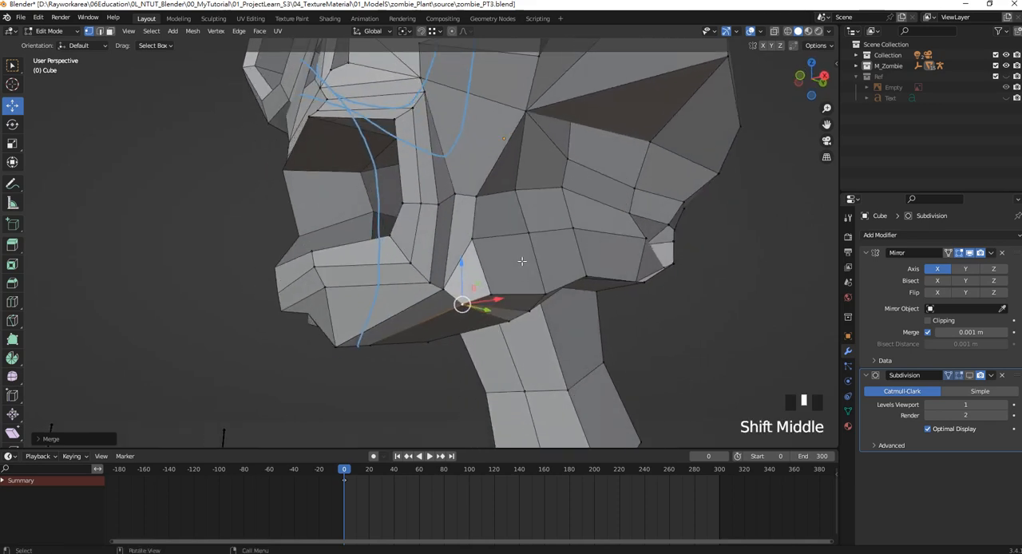
{"action": "key", "text": "KP_1"}
{"action": "key", "text": "KP_3"}
{"action": "scroll", "coordinate": [515, 262], "scroll_direction": "down", "scroll_amount": 3}
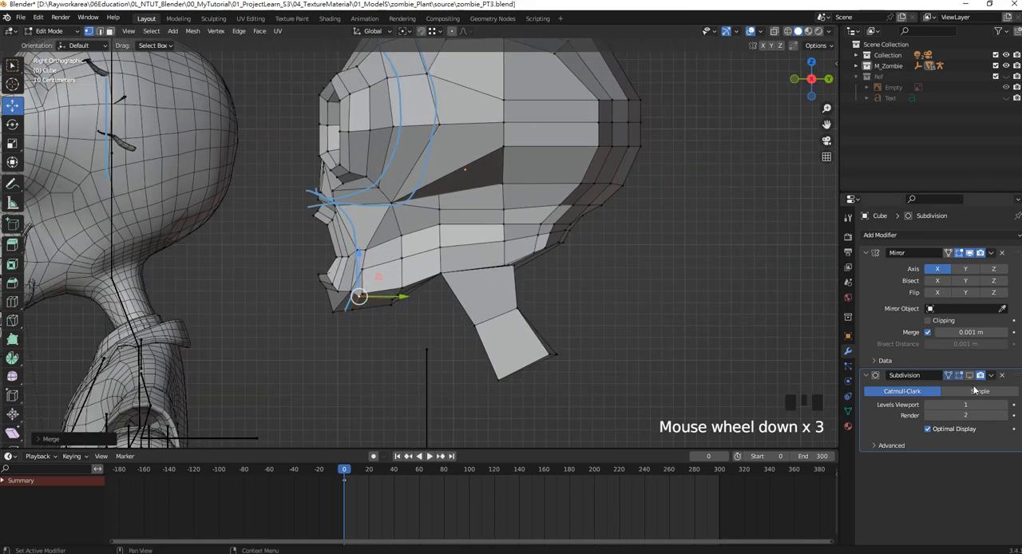
{"action": "left_click", "coordinate": [970, 376]}
{"action": "middle_click_drag", "start_coordinate": [374, 234], "coordinate": [476, 276], "text": "shift"}
{"action": "scroll", "coordinate": [520, 257], "scroll_direction": "down", "scroll_amount": 3}
Delete the faces closing the lower end of the neck so it is left open, and save the file.
{"action": "middle_click_drag", "start_coordinate": [575, 317], "coordinate": [531, 262], "text": "shift"}
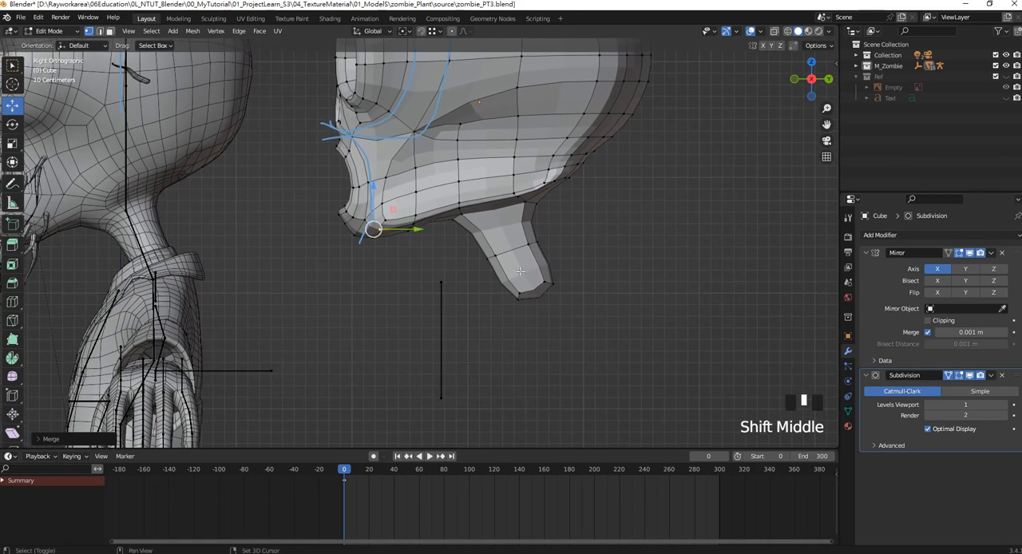
{"action": "scroll", "coordinate": [513, 299], "scroll_direction": "up", "scroll_amount": 1}
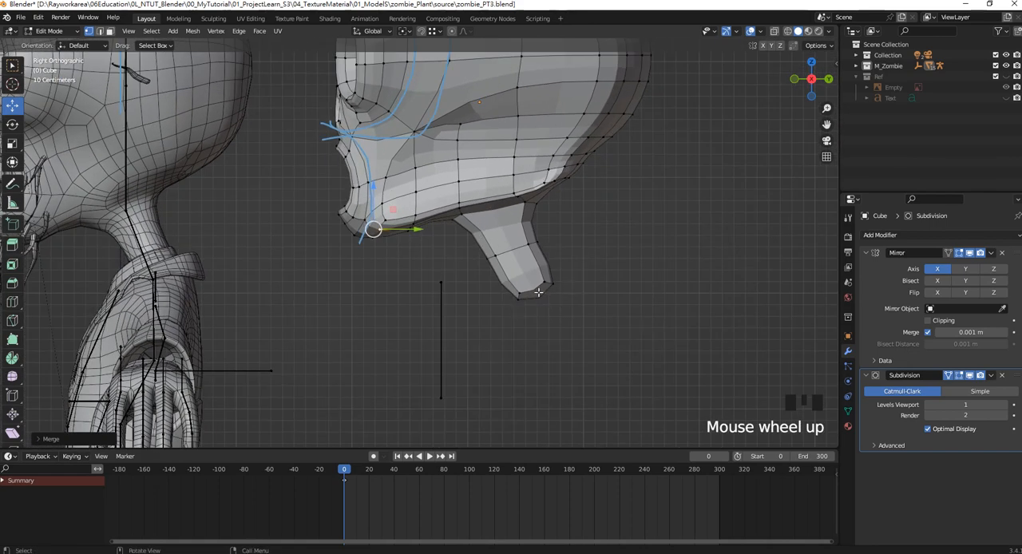
{"action": "left_click", "coordinate": [306, 167]}
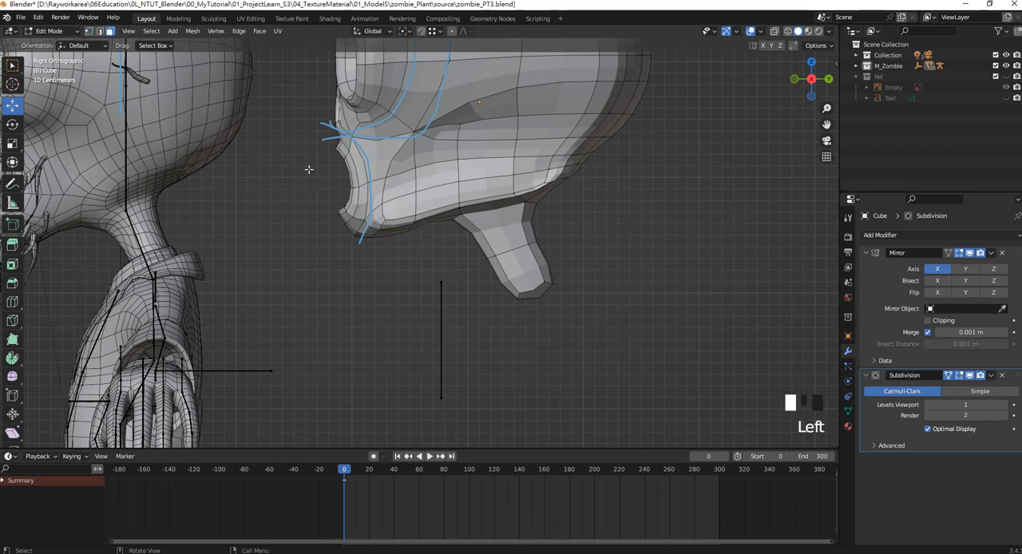
{"action": "left_click_drag", "start_coordinate": [560, 322], "coordinate": [536, 297]}
{"action": "middle_click_drag", "start_coordinate": [539, 298], "coordinate": [411, 211], "text": "shift"}
{"action": "scroll", "coordinate": [426, 226], "scroll_direction": "up", "scroll_amount": 2}
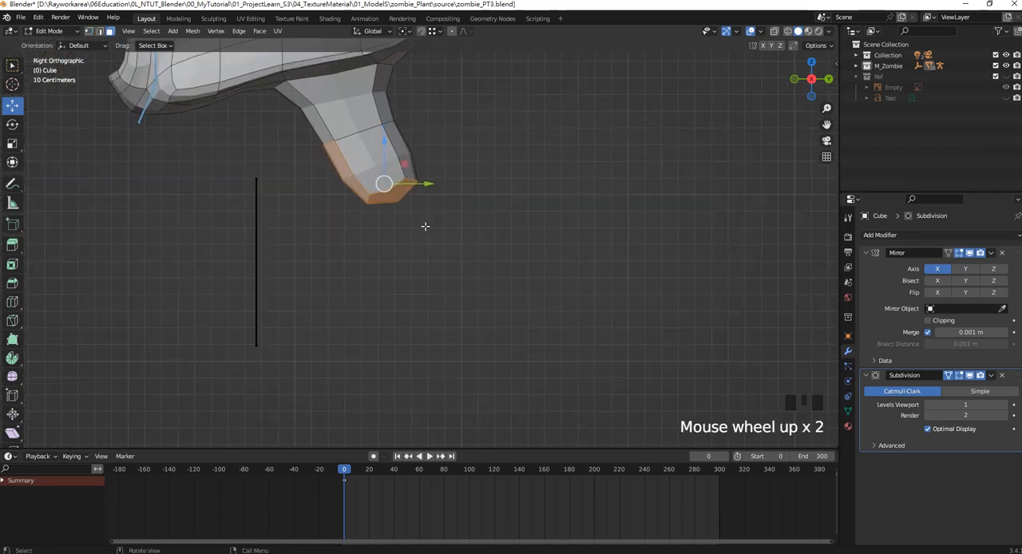
{"action": "left_click_drag", "start_coordinate": [426, 226], "coordinate": [391, 196]}
{"action": "key", "text": "Delete"}
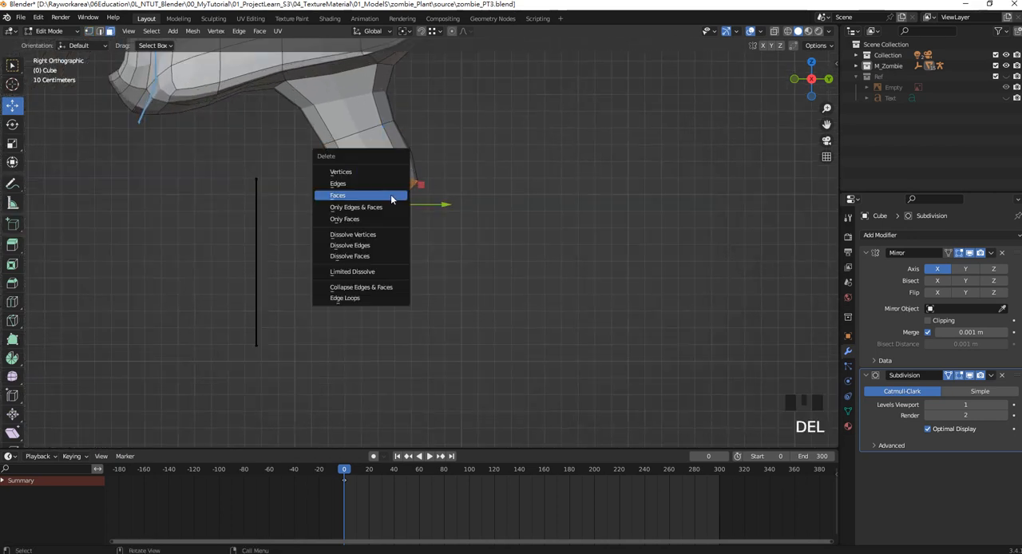
{"action": "left_click", "coordinate": [391, 198]}
{"action": "scroll", "coordinate": [412, 221], "scroll_direction": "down", "scroll_amount": 3}
{"action": "middle_click_drag", "start_coordinate": [413, 221], "coordinate": [399, 227], "text": "shift"}
{"action": "key", "text": "ctrl+s"}
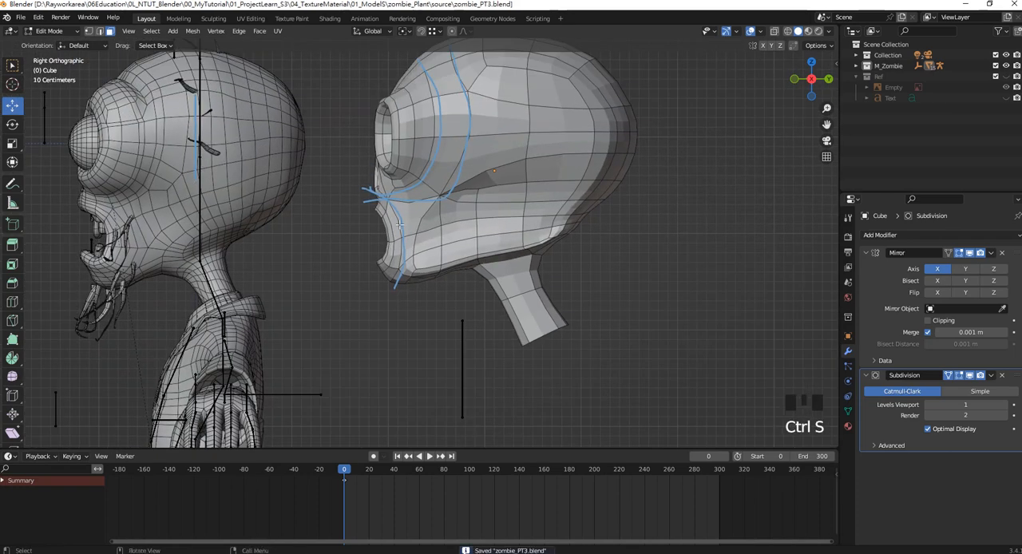
Switch to vertex selection and compare the smoothed head with the reference zombie in the right and front views.
{"action": "scroll", "coordinate": [425, 202], "scroll_direction": "up", "scroll_amount": 1}
{"action": "middle_click_drag", "start_coordinate": [420, 185], "coordinate": [518, 266], "text": "shift"}
{"action": "scroll", "coordinate": [517, 229], "scroll_direction": "up", "scroll_amount": 3}
{"action": "scroll", "coordinate": [506, 224], "scroll_direction": "down", "scroll_amount": 3}
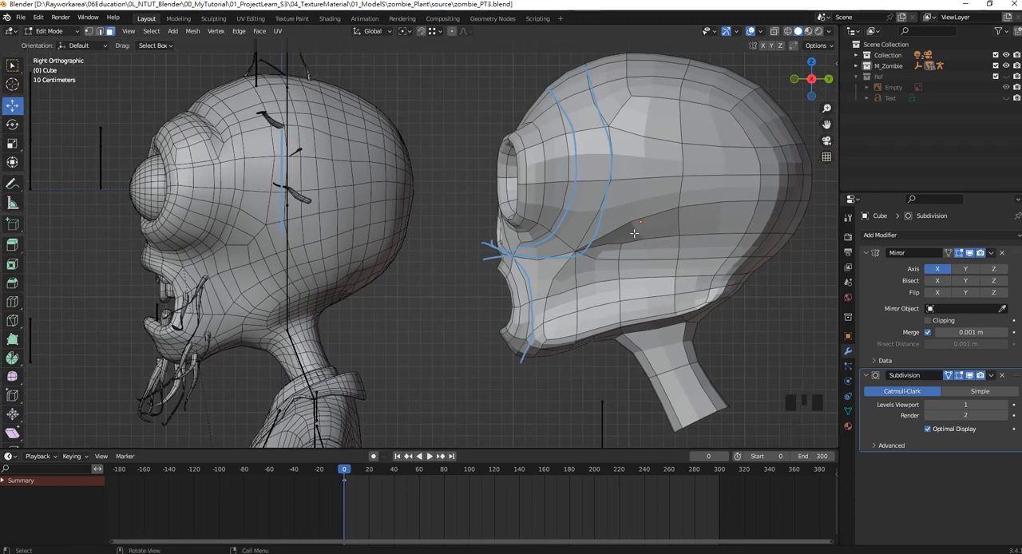
{"action": "left_click", "coordinate": [88, 31]}
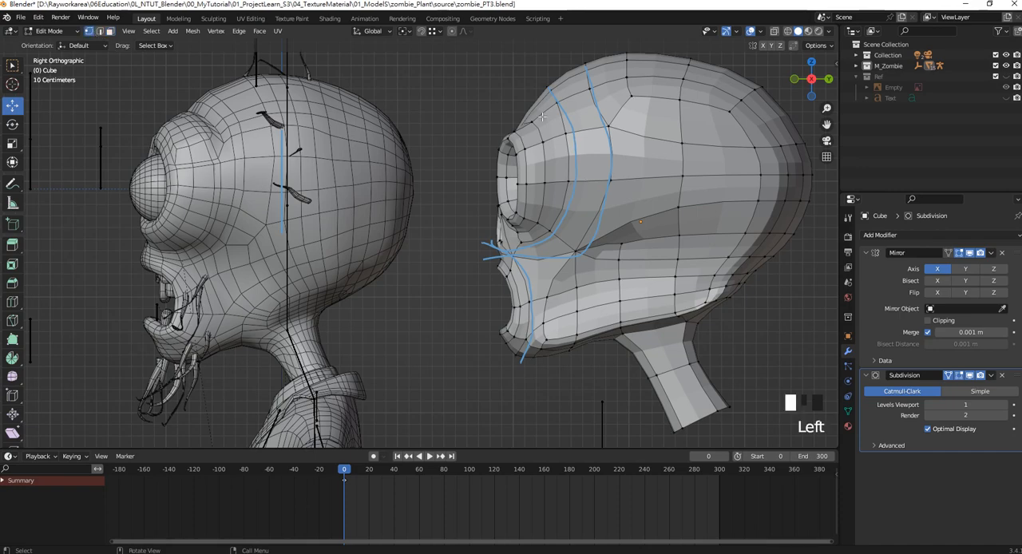
{"action": "middle_click_drag", "start_coordinate": [523, 116], "coordinate": [519, 163], "text": "shift"}
{"action": "scroll", "coordinate": [520, 167], "scroll_direction": "up", "scroll_amount": 2}
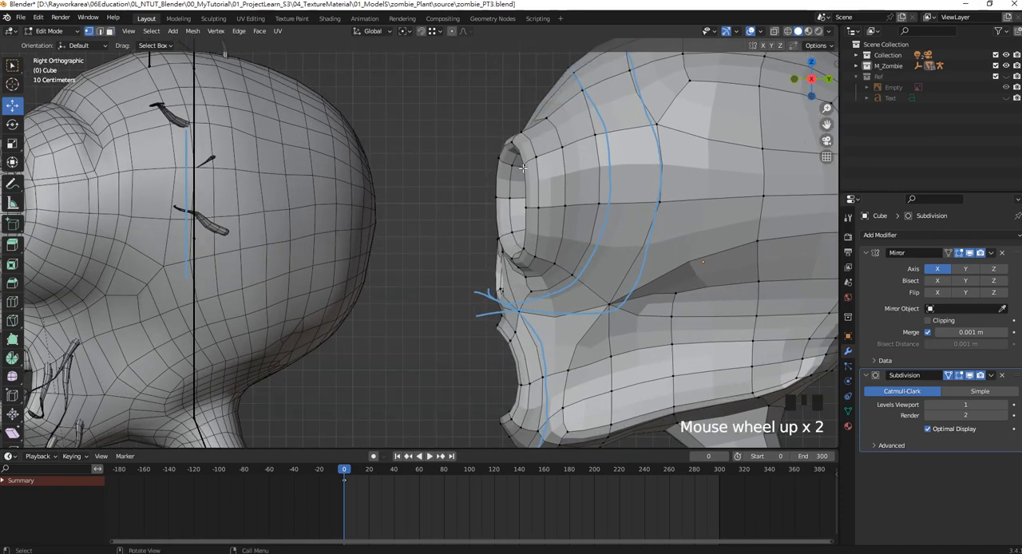
{"action": "key", "text": "KP_1"}
{"action": "scroll", "coordinate": [543, 181], "scroll_direction": "down", "scroll_amount": 5}
{"action": "scroll", "coordinate": [479, 200], "scroll_direction": "up", "scroll_amount": 1}
{"action": "scroll", "coordinate": [501, 187], "scroll_direction": "up", "scroll_amount": 1}
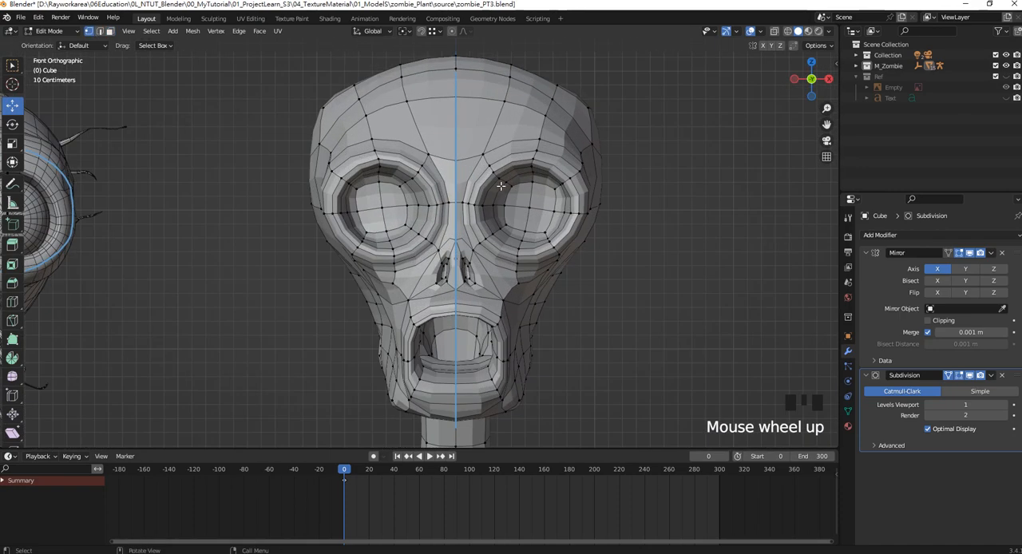
{"action": "middle_click_drag", "start_coordinate": [501, 187], "coordinate": [612, 183], "text": "shift"}
{"action": "scroll", "coordinate": [610, 185], "scroll_direction": "down", "scroll_amount": 2}
{"action": "scroll", "coordinate": [575, 195], "scroll_direction": "down", "scroll_amount": 3}
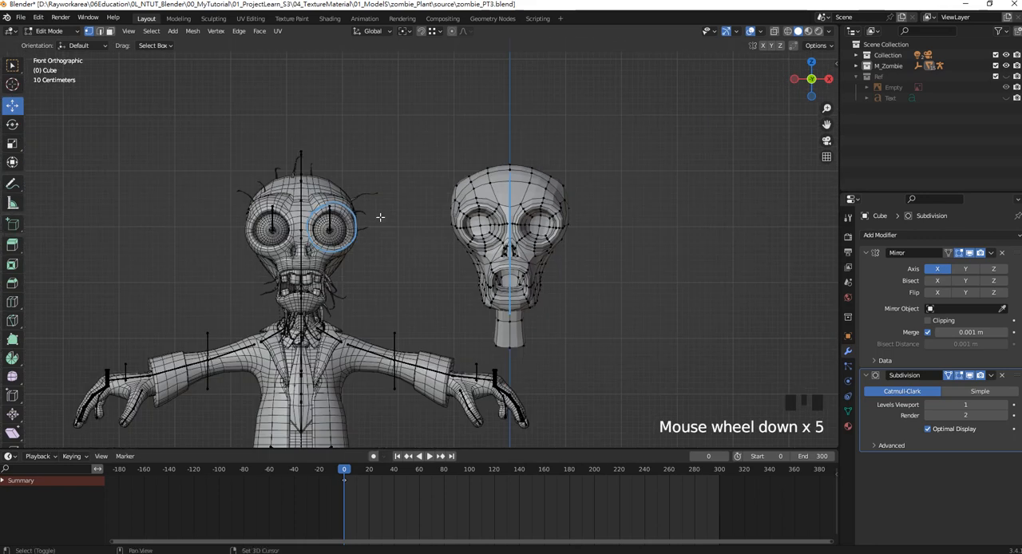
{"action": "middle_click_drag", "start_coordinate": [351, 319], "coordinate": [339, 222], "text": "shift"}
{"action": "scroll", "coordinate": [339, 223], "scroll_direction": "down", "scroll_amount": 2}
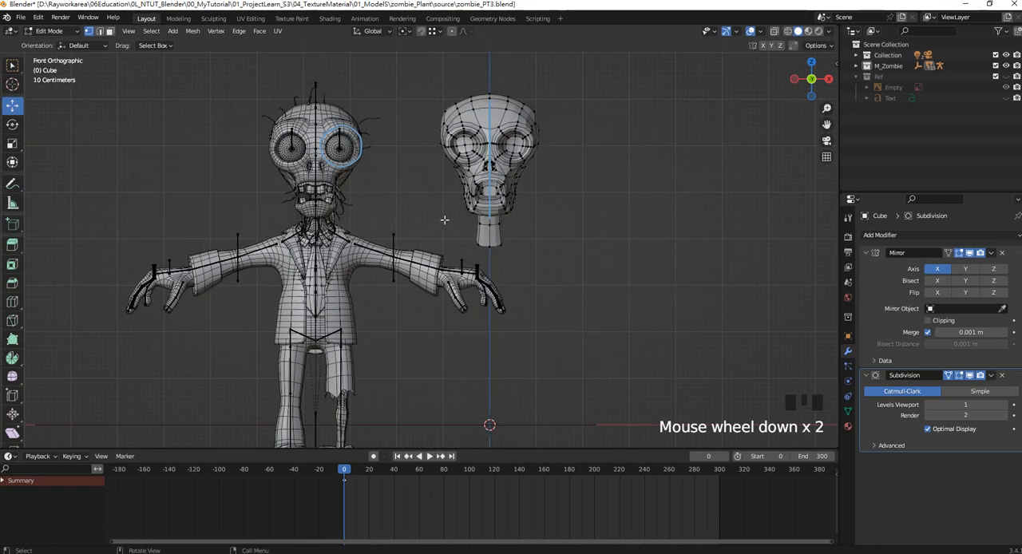
In Object Mode, select the reference zombie's RootObject and move it along X closer to the modelled head, to X -2.3998 m.
{"action": "key", "text": "Tab"}
{"action": "scroll", "coordinate": [445, 220], "scroll_direction": "up", "scroll_amount": 1}
{"action": "middle_click_drag", "start_coordinate": [402, 309], "coordinate": [396, 221], "text": "shift"}
{"action": "left_click", "coordinate": [13, 66]}
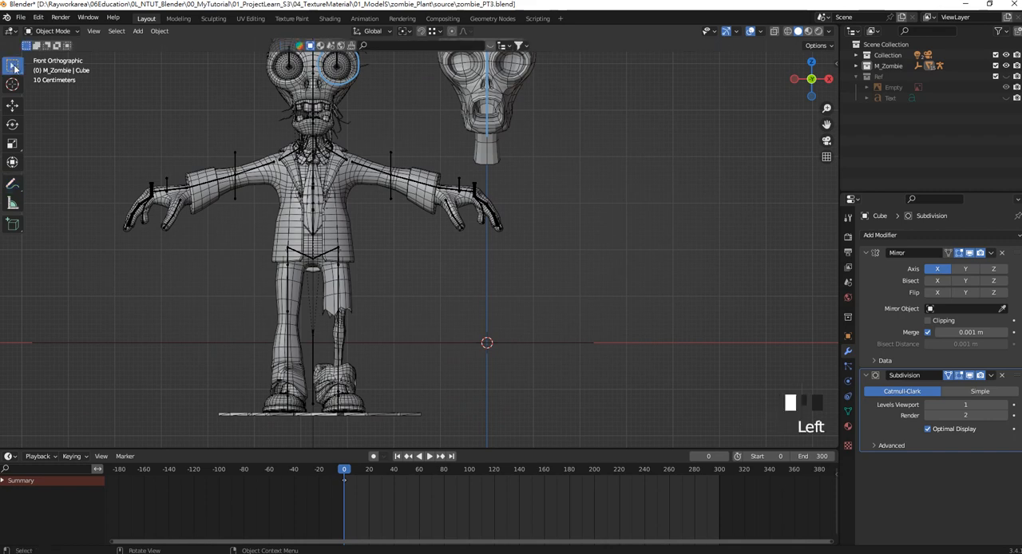
{"action": "scroll", "coordinate": [351, 362], "scroll_direction": "up", "scroll_amount": 1}
{"action": "left_click", "coordinate": [369, 363]}
{"action": "scroll", "coordinate": [406, 370], "scroll_direction": "down", "scroll_amount": 5}
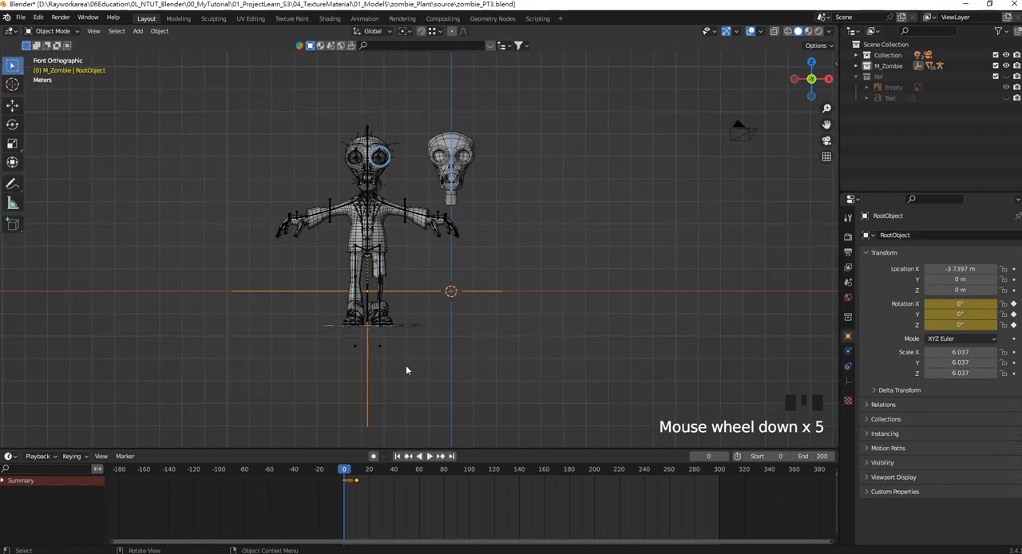
{"action": "left_click", "coordinate": [12, 104]}
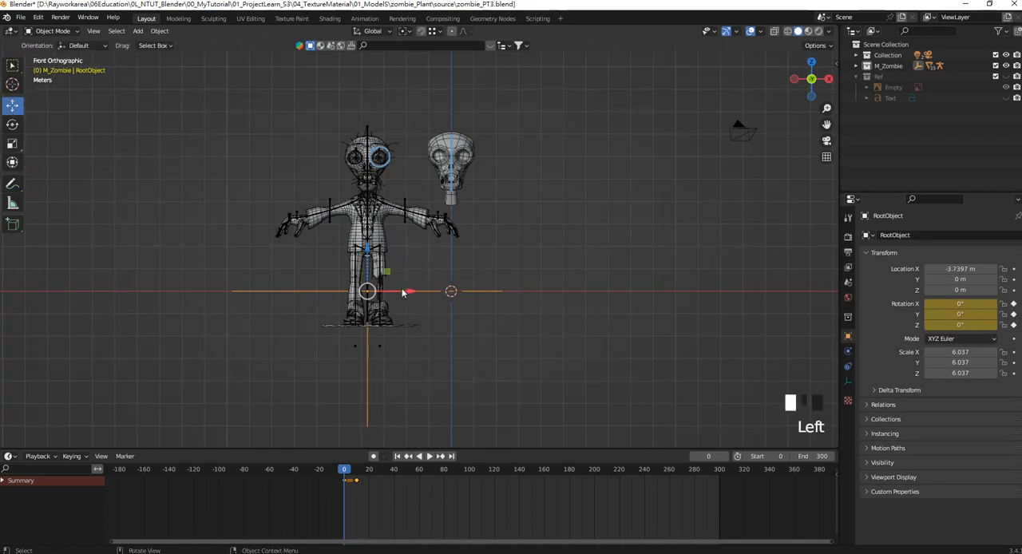
{"action": "left_click_drag", "start_coordinate": [407, 292], "coordinate": [437, 291]}
{"action": "scroll", "coordinate": [518, 153], "scroll_direction": "up", "scroll_amount": 3}
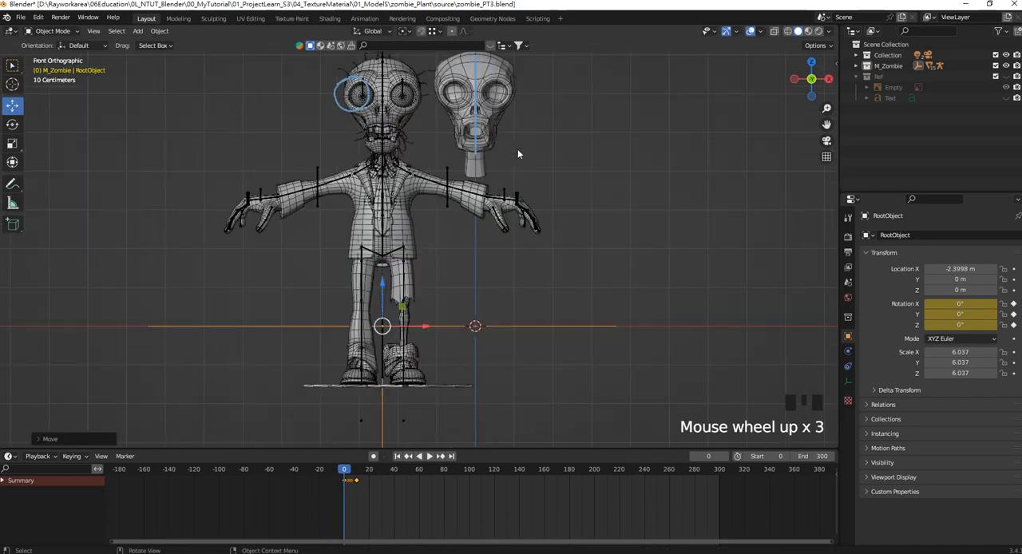
Erase the annotation strokes around the reference zombie's eye and along the modelled head's centre line with the Annotate Eraser.
{"action": "middle_click_drag", "start_coordinate": [515, 166], "coordinate": [483, 271], "text": "shift"}
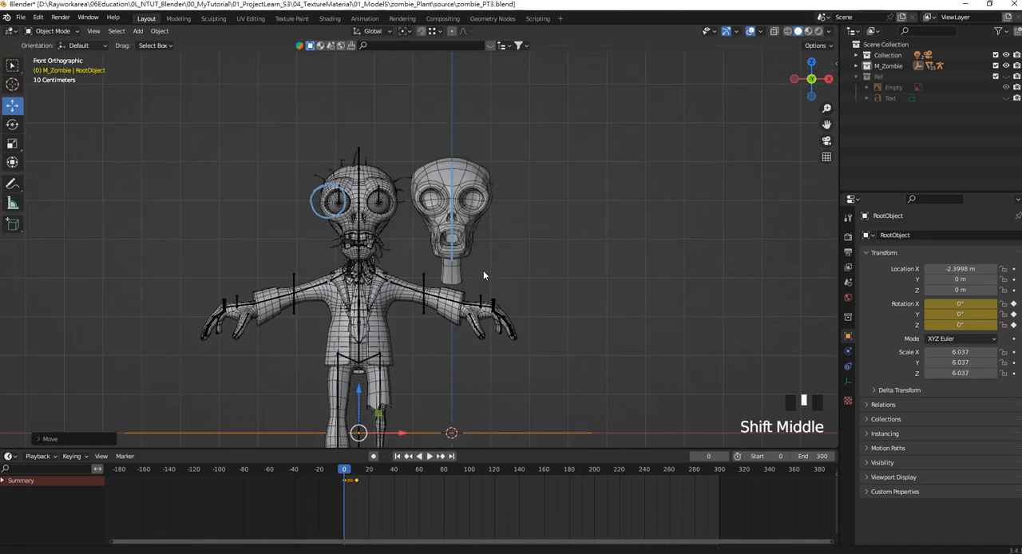
{"action": "scroll", "coordinate": [397, 224], "scroll_direction": "up", "scroll_amount": 4}
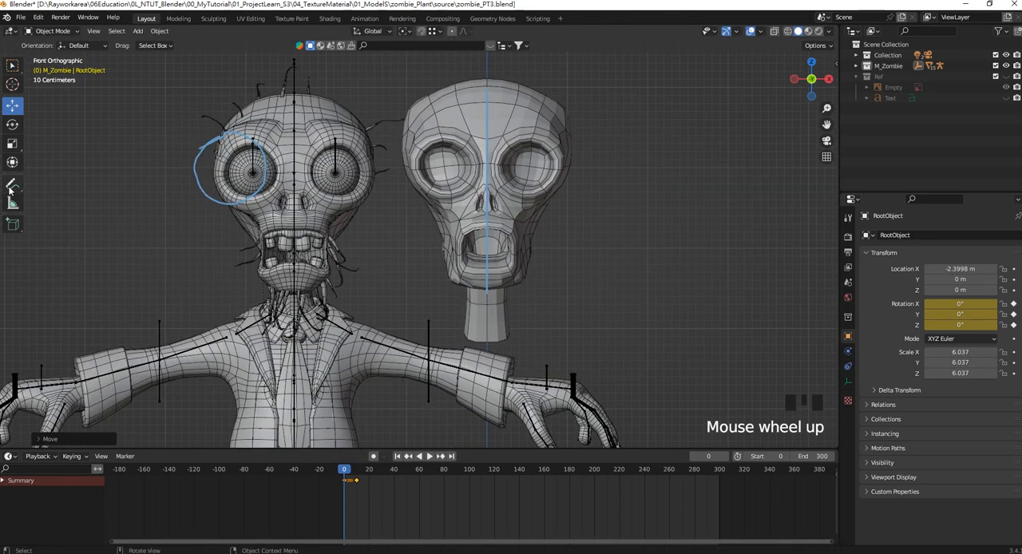
{"action": "left_click", "coordinate": [10, 190]}
{"action": "left_click", "coordinate": [68, 252]}
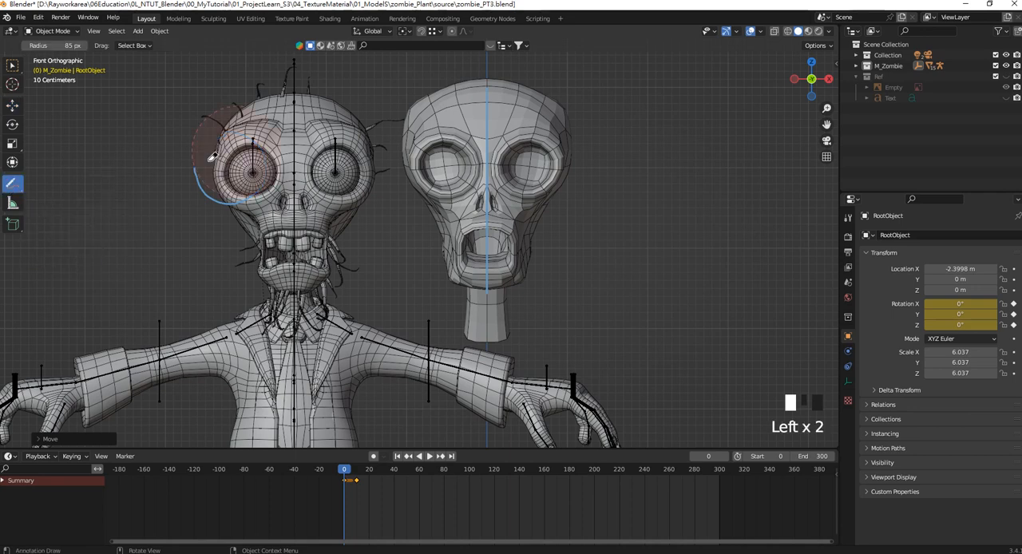
{"action": "middle_click_drag", "start_coordinate": [493, 260], "coordinate": [447, 220], "text": "shift"}
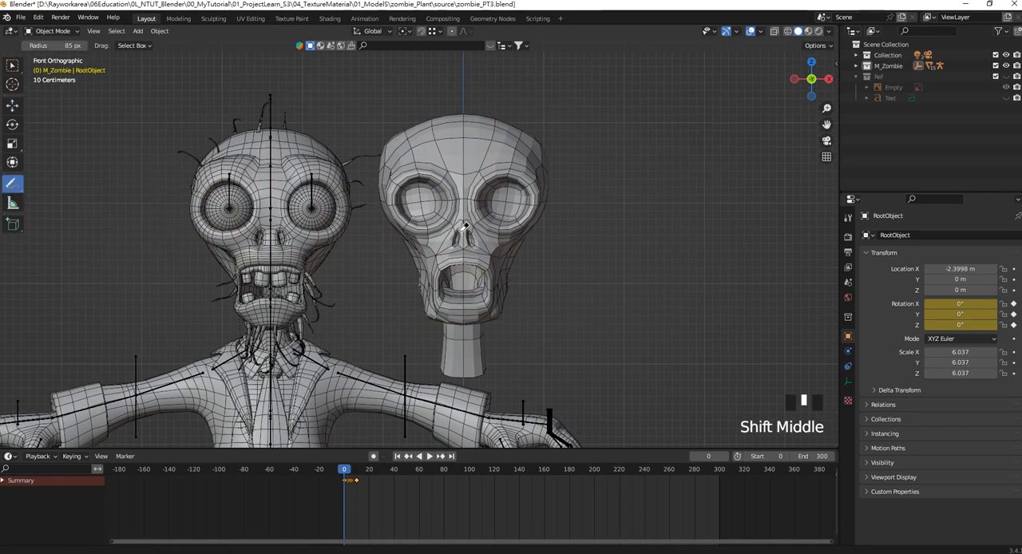
{"action": "scroll", "coordinate": [445, 218], "scroll_direction": "up", "scroll_amount": 2}
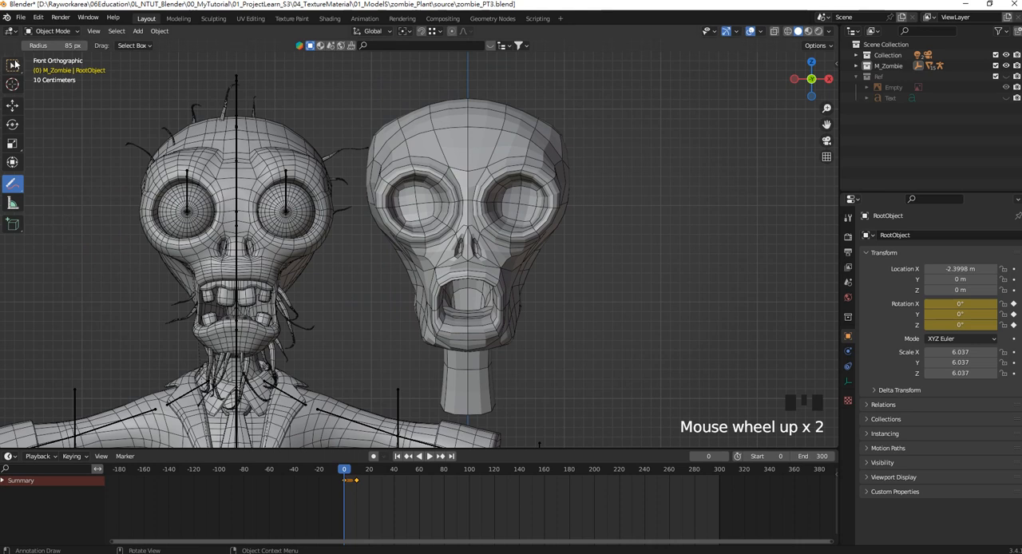
Return to the Select Box tool and open the list of interaction modes.
{"action": "left_click", "coordinate": [13, 64]}
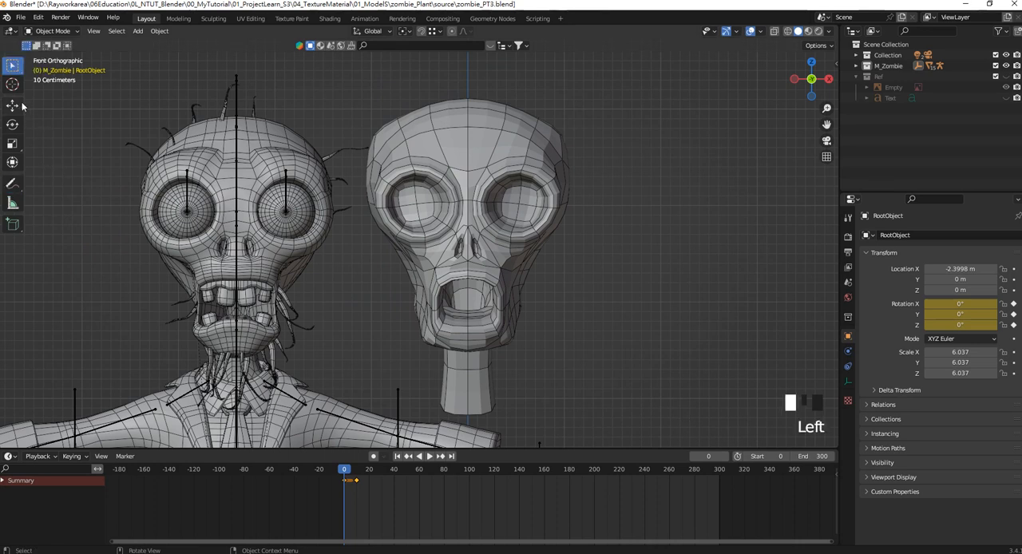
{"action": "left_click", "coordinate": [57, 31]}
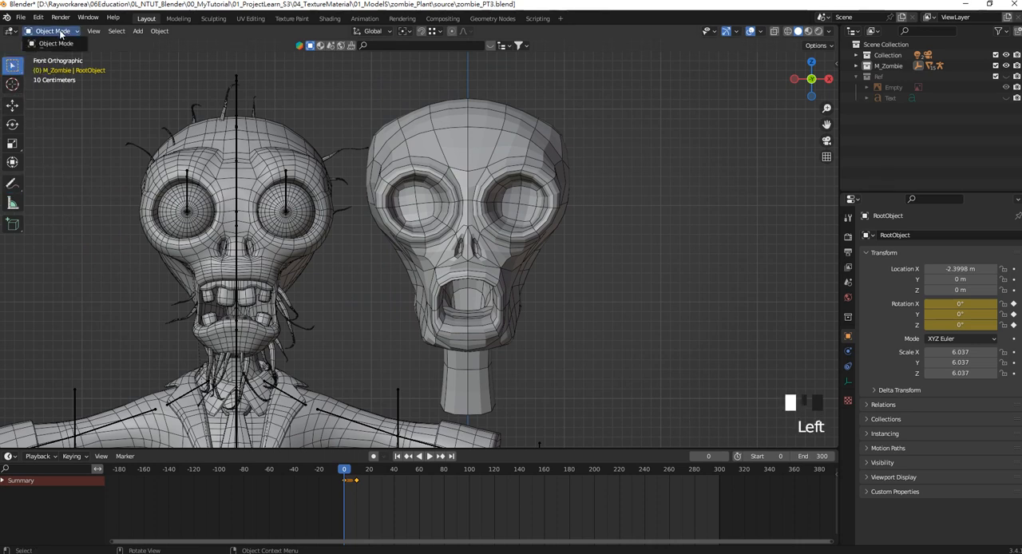
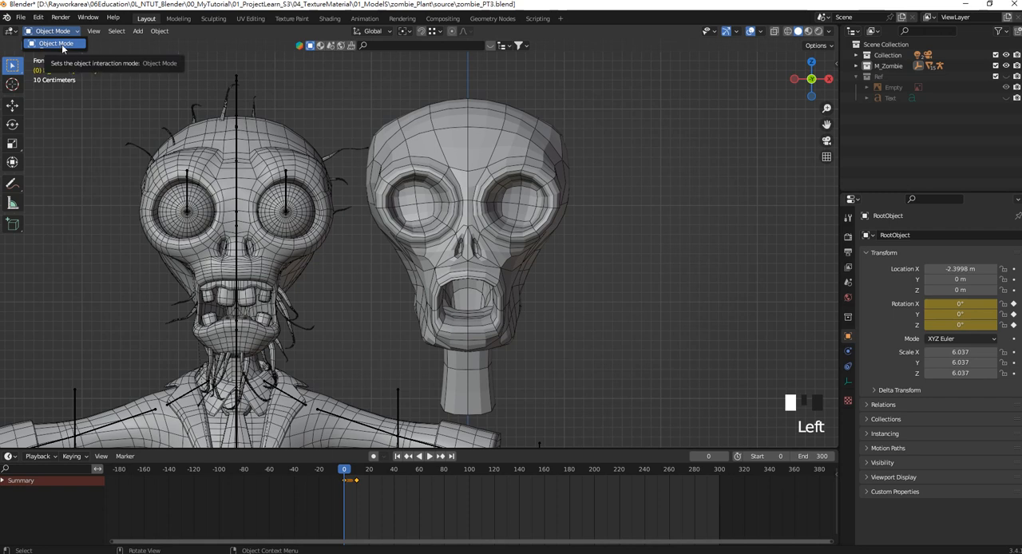
Select the modelled head, enter Edit Mode, and reposition the vertices at the upper side of the skull to round its outline.
{"action": "left_click", "coordinate": [62, 44]}
{"action": "left_click", "coordinate": [531, 147]}
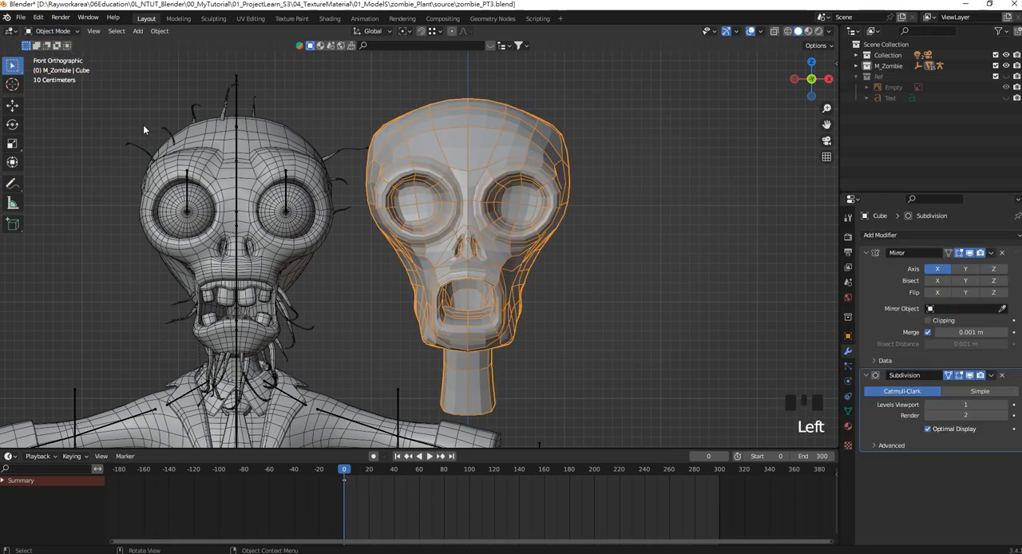
{"action": "left_click", "coordinate": [53, 30]}
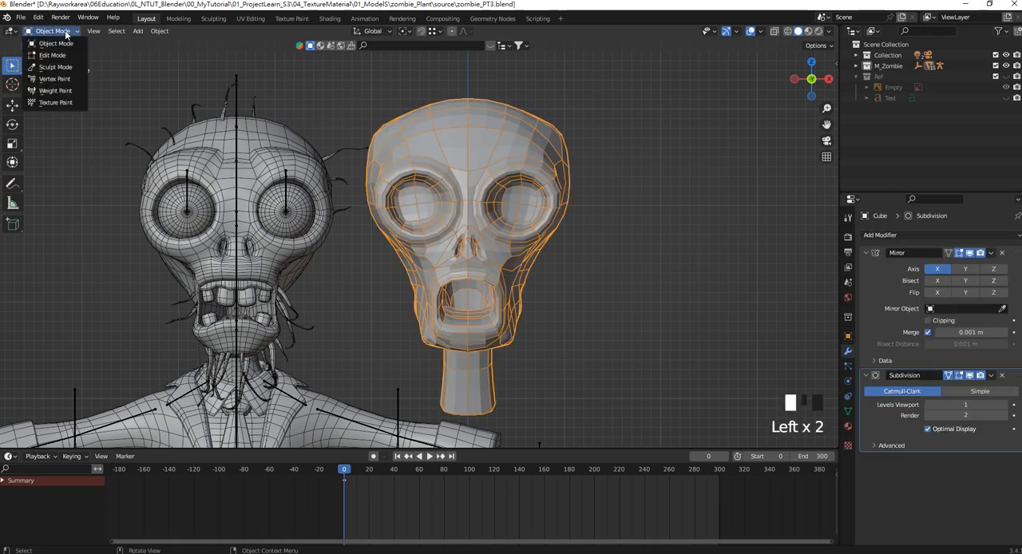
{"action": "left_click", "coordinate": [57, 57]}
{"action": "scroll", "coordinate": [479, 200], "scroll_direction": "up", "scroll_amount": 2}
{"action": "middle_click_drag", "start_coordinate": [594, 127], "coordinate": [640, 184], "text": "shift"}
{"action": "left_click_drag", "start_coordinate": [682, 173], "coordinate": [623, 120]}
{"action": "mouse_move", "coordinate": [680, 139]}
{"action": "left_mouse_down"}
{"action": "mouse_move", "coordinate": [619, 126]}
{"action": "mouse_move", "coordinate": [643, 128]}
{"action": "mouse_move", "coordinate": [671, 157]}
{"action": "left_mouse_up"}
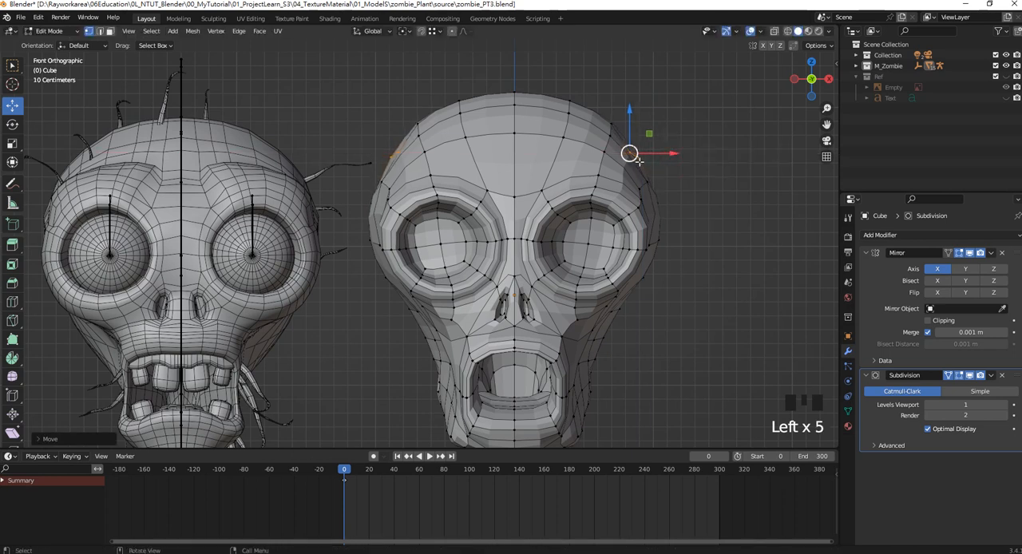
Reposition the brow, outer eye-rim and cheekbone vertices in the front view to match the reference zombie.
{"action": "left_click_drag", "start_coordinate": [607, 229], "coordinate": [530, 162]}
{"action": "left_click_drag", "start_coordinate": [566, 194], "coordinate": [579, 168]}
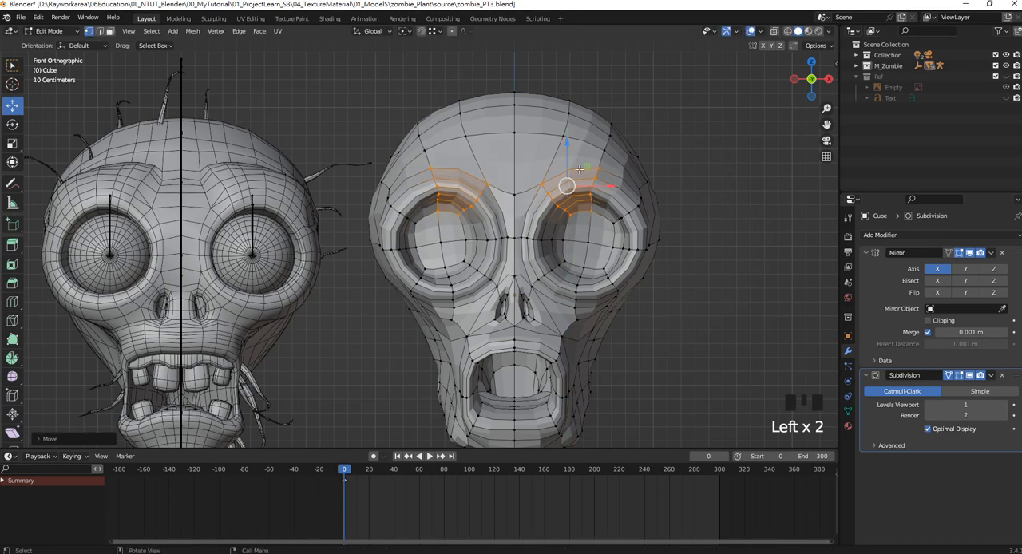
{"action": "left_click", "coordinate": [631, 209]}
{"action": "left_click_drag", "start_coordinate": [631, 209], "coordinate": [644, 210]}
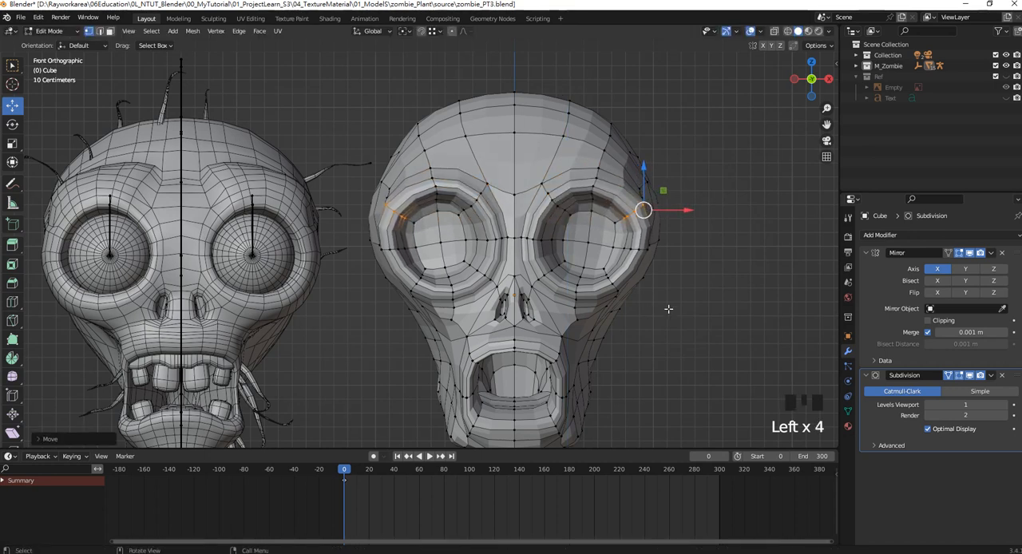
{"action": "mouse_move", "coordinate": [649, 313]}
{"action": "left_mouse_down"}
{"action": "mouse_move", "coordinate": [602, 265]}
{"action": "mouse_move", "coordinate": [656, 289]}
{"action": "mouse_move", "coordinate": [645, 299]}
{"action": "left_mouse_up"}
Select all the nostril's vertices and adjust its position beside the nose's centre line.
{"action": "scroll", "coordinate": [553, 269], "scroll_direction": "up", "scroll_amount": 4}
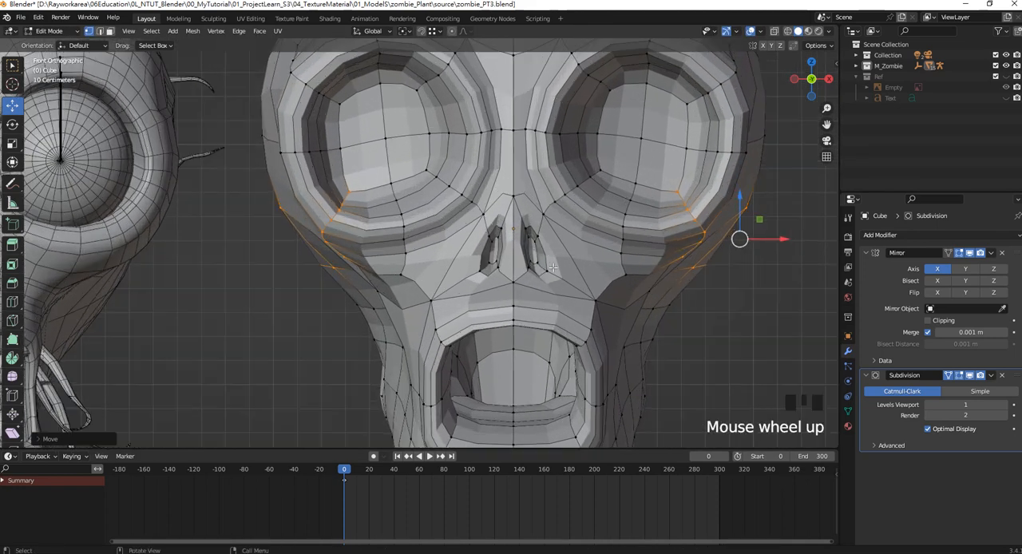
{"action": "left_click_drag", "start_coordinate": [561, 279], "coordinate": [540, 198]}
{"action": "key", "text": "ctrl+z"}
{"action": "left_click_drag", "start_coordinate": [580, 247], "coordinate": [585, 248]}
{"action": "scroll", "coordinate": [585, 248], "scroll_direction": "up", "scroll_amount": 1}
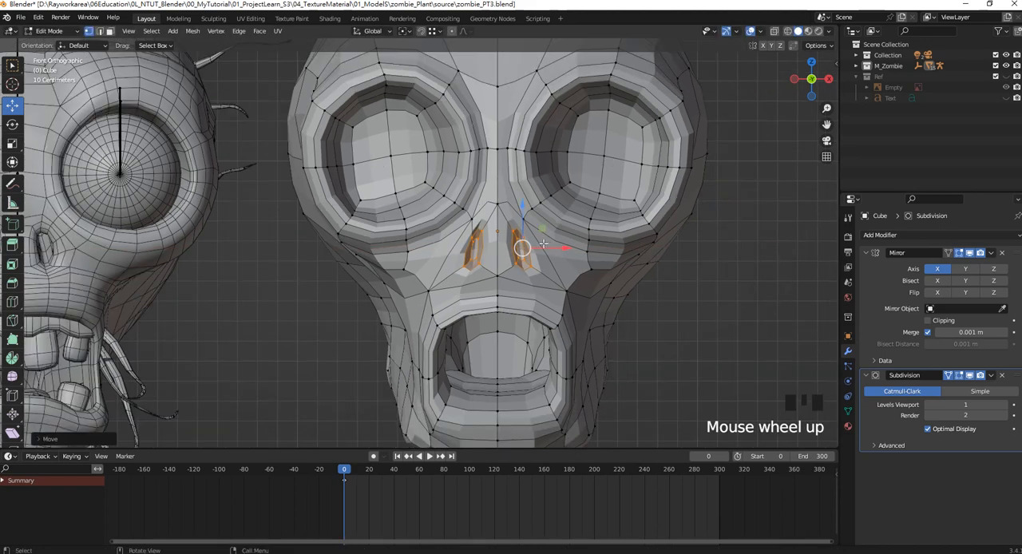
{"action": "middle_click_drag", "start_coordinate": [585, 248], "coordinate": [611, 261], "text": "shift"}
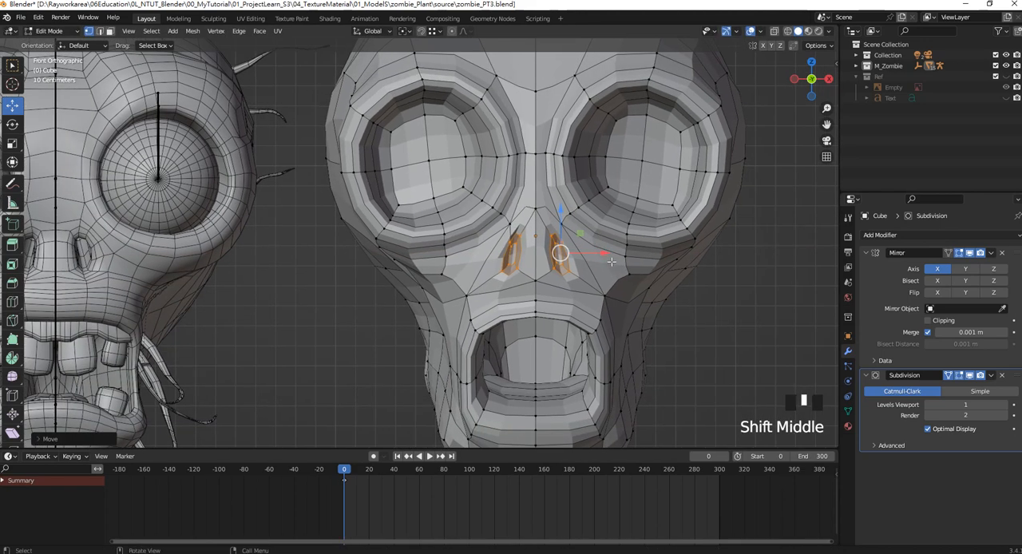
Rotate the nostril slightly, enlarge it, and shift it outward along X.
{"action": "key", "text": "r"}
{"action": "left_click", "coordinate": [612, 267]}
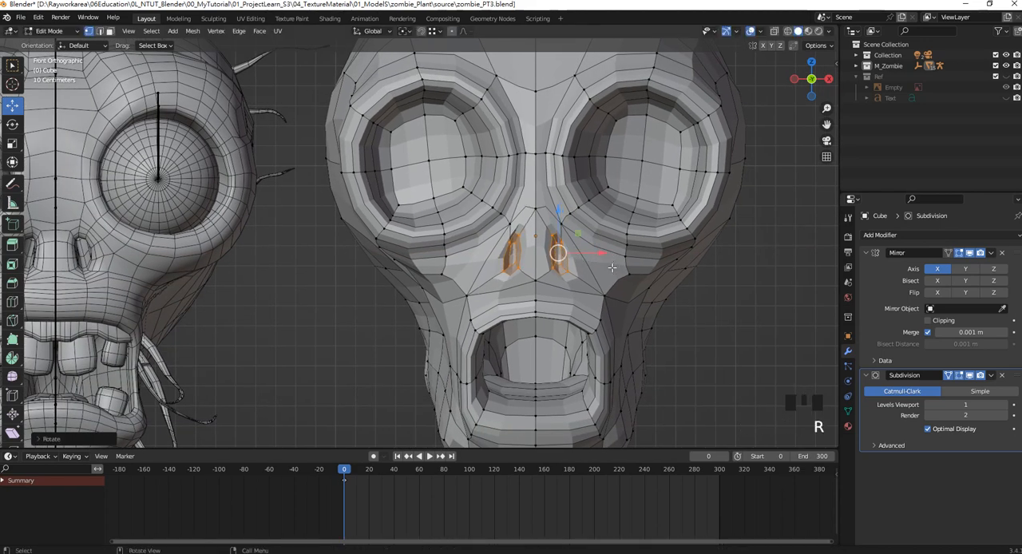
{"action": "key", "text": "s"}
{"action": "left_click", "coordinate": [621, 268]}
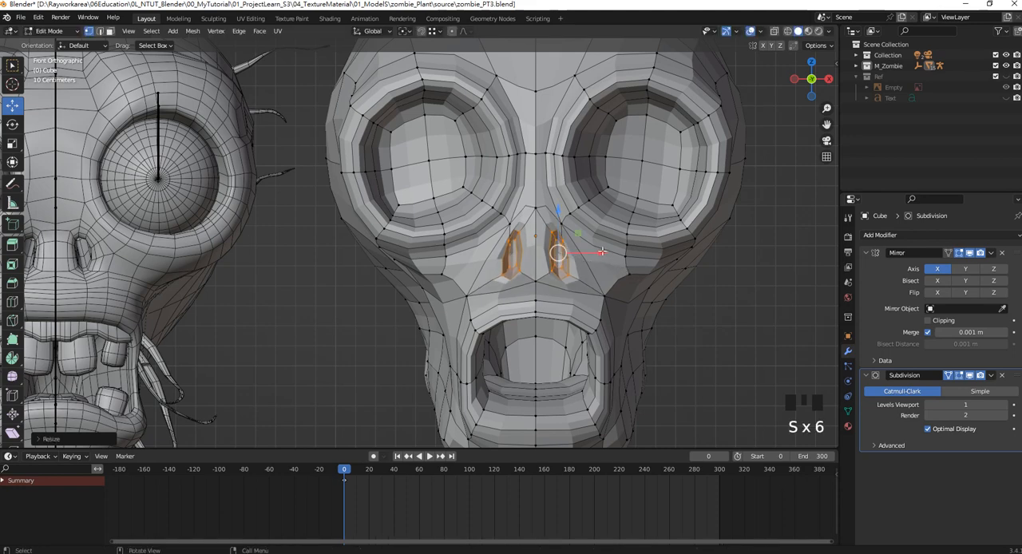
{"action": "left_click_drag", "start_coordinate": [601, 252], "coordinate": [606, 252]}
Select the nostril's upper outer rim vertices and move them inward along X.
{"action": "scroll", "coordinate": [606, 254], "scroll_direction": "up", "scroll_amount": 4}
{"action": "middle_click_drag", "start_coordinate": [631, 284], "coordinate": [467, 219], "text": "shift"}
{"action": "left_click", "coordinate": [611, 201]}
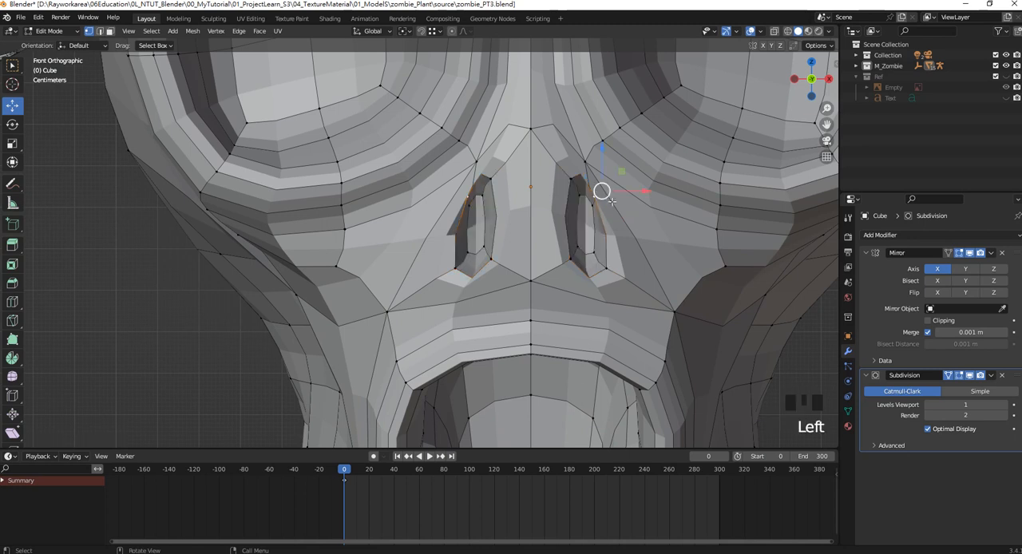
{"action": "left_click", "coordinate": [593, 206], "text": "shift"}
{"action": "left_click_drag", "start_coordinate": [623, 192], "coordinate": [614, 191]}
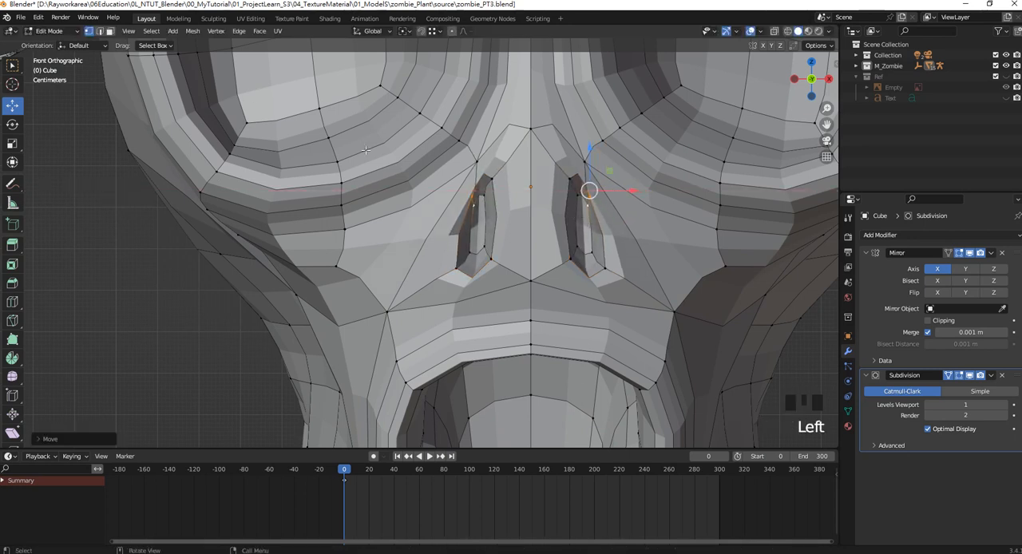
Switch to edge selection and bevel the edge loop around the nostril's inner face.
{"action": "left_click", "coordinate": [99, 31]}
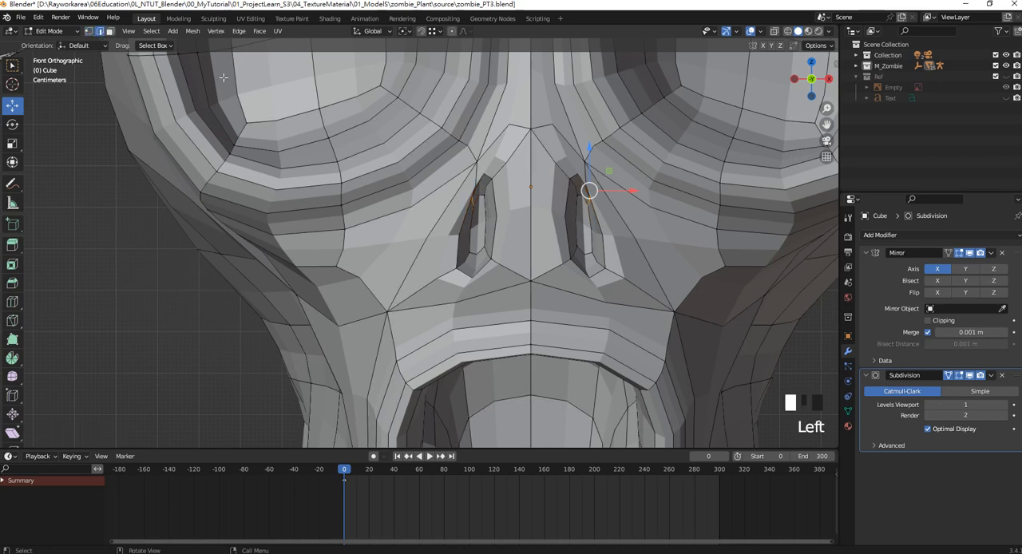
{"action": "left_click", "coordinate": [576, 216]}
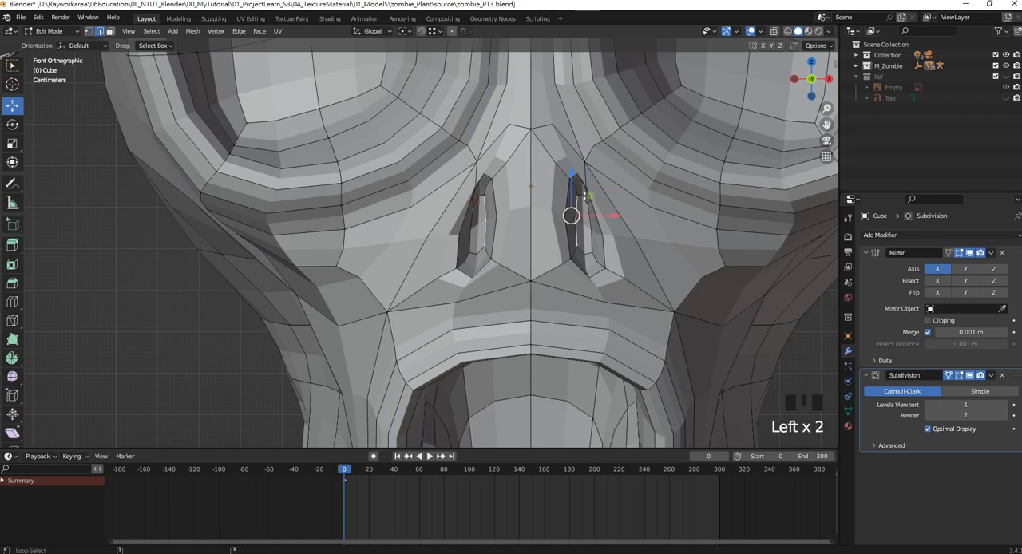
{"action": "left_click", "coordinate": [578, 219], "text": "alt+shift"}
{"action": "left_click", "coordinate": [589, 250], "text": "alt+shift"}
{"action": "left_click", "coordinate": [588, 250], "text": "alt+shift"}
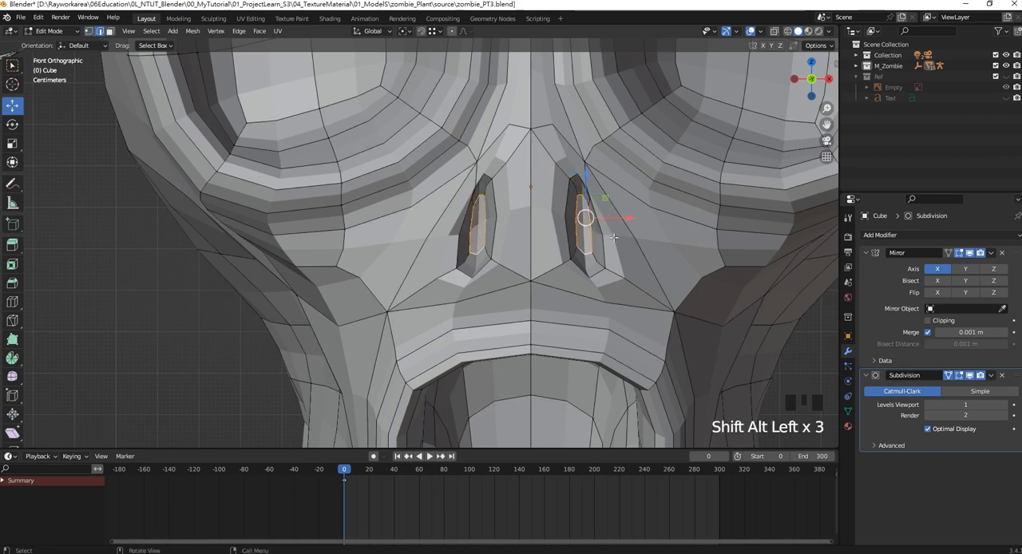
{"action": "key", "text": "ctrl+b"}
{"action": "left_click", "coordinate": [626, 233]}
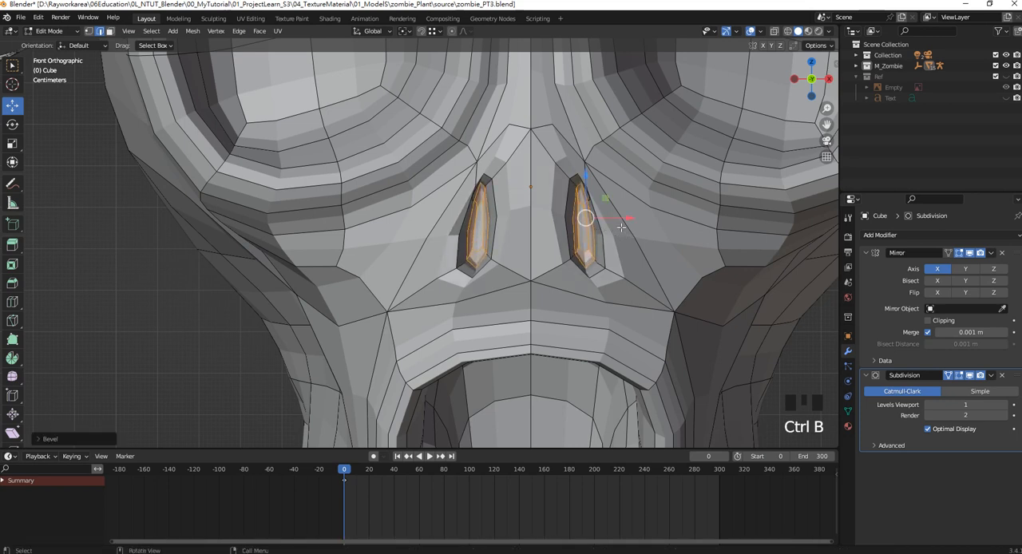
Switch to face selection and scale the nostril's innermost face.
{"action": "left_click", "coordinate": [109, 33]}
{"action": "left_click", "coordinate": [589, 234]}
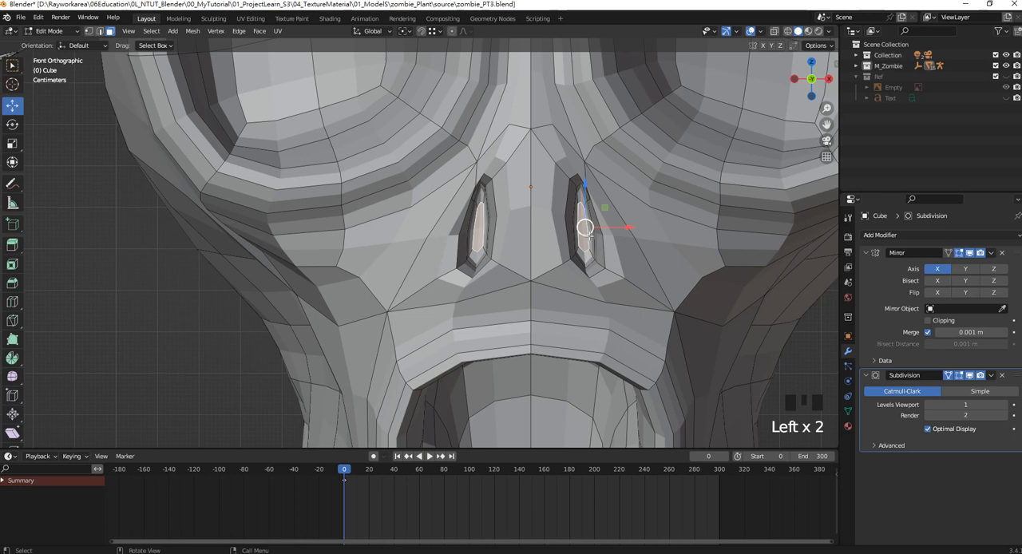
{"action": "key", "text": "s"}
{"action": "left_click", "coordinate": [649, 239]}
Select the ring of bevelled faces inside the nostril and scale it up slightly.
{"action": "left_click", "coordinate": [579, 197]}
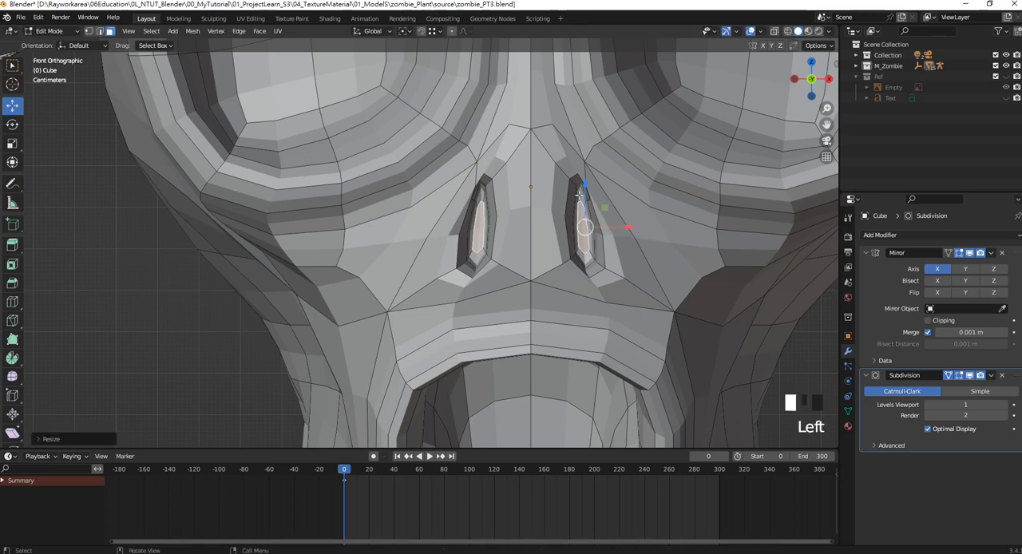
{"action": "left_click", "coordinate": [580, 182], "text": "shift"}
{"action": "left_click", "coordinate": [591, 254], "text": "shift"}
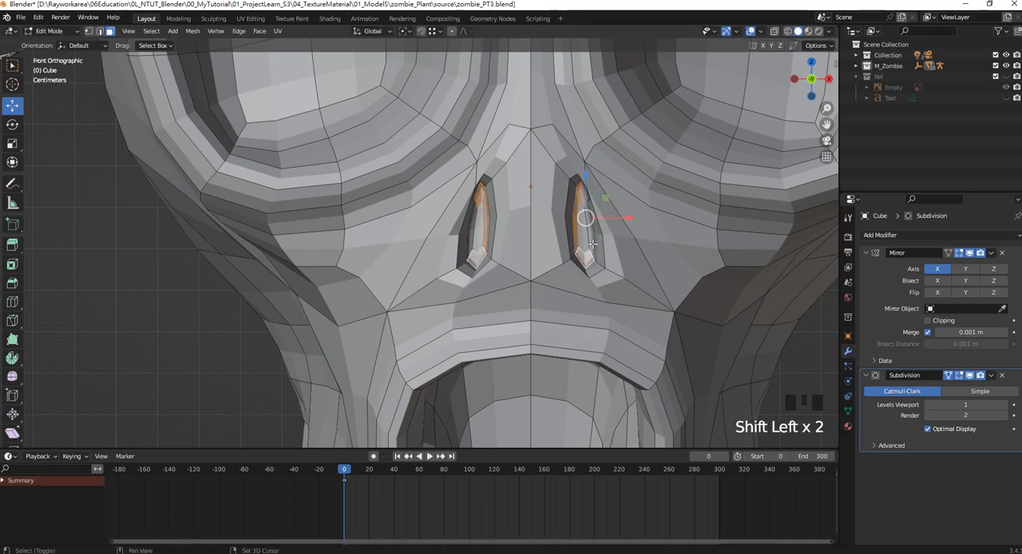
{"action": "left_click", "coordinate": [603, 238], "text": "shift"}
{"action": "key", "text": "s"}
{"action": "left_click", "coordinate": [615, 235]}
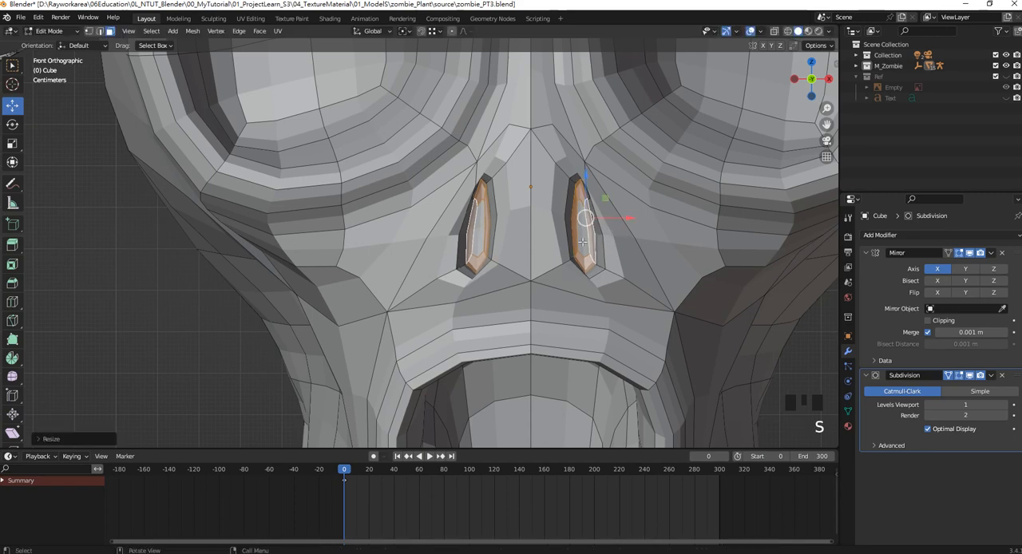
Switch to vertex selection and move the nostril's lower inner rim vertex along X toward the nose's centre line.
{"action": "scroll", "coordinate": [576, 246], "scroll_direction": "down", "scroll_amount": 2}
{"action": "left_click", "coordinate": [88, 30]}
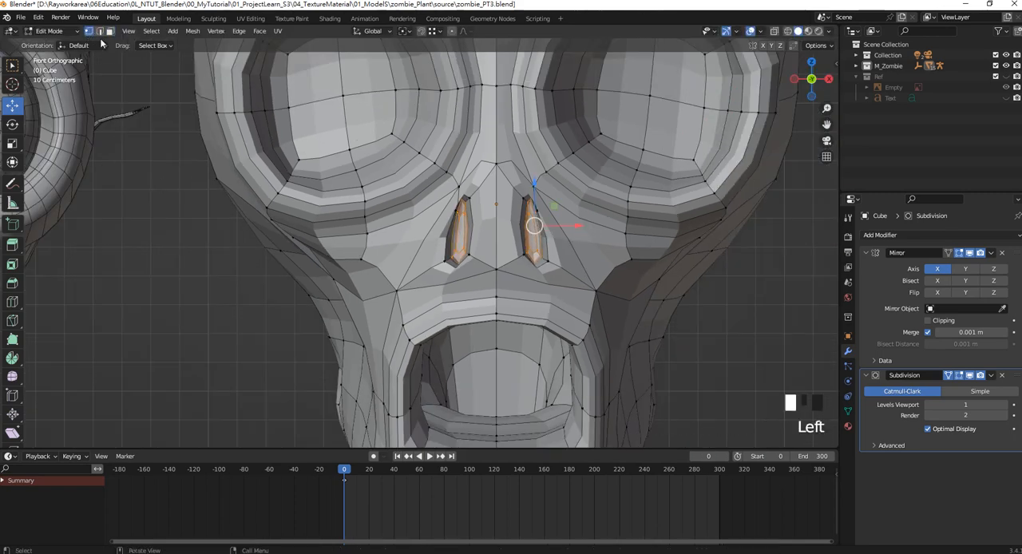
{"action": "left_click", "coordinate": [521, 261]}
{"action": "left_click", "coordinate": [524, 256], "text": "shift"}
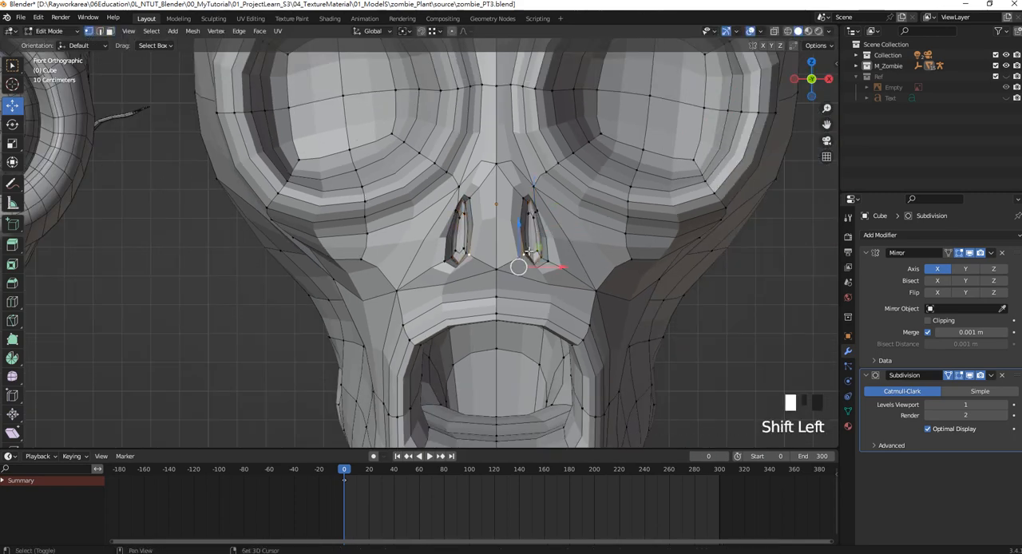
{"action": "left_click", "coordinate": [526, 252], "text": "shift"}
{"action": "scroll", "coordinate": [527, 251], "scroll_direction": "up", "scroll_amount": 4}
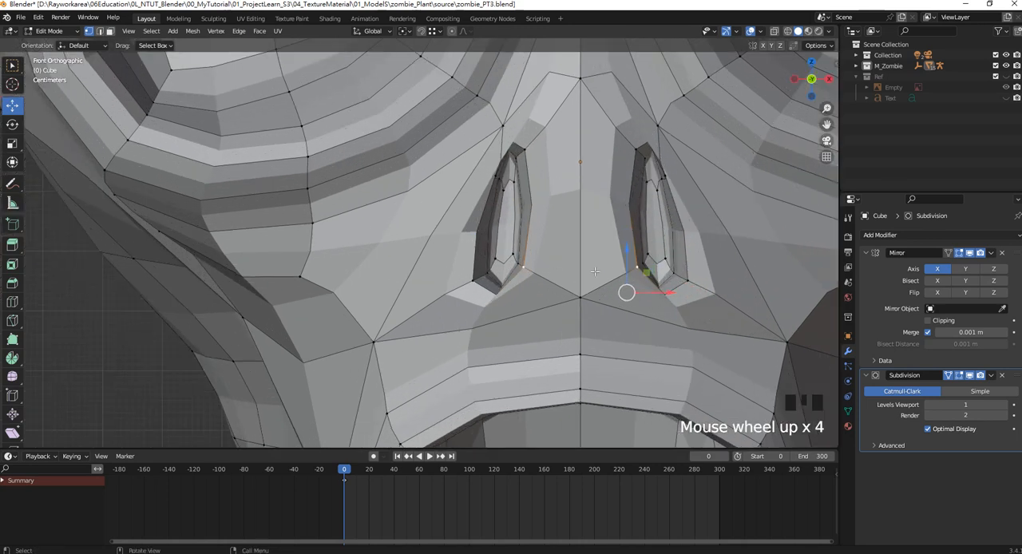
{"action": "left_click", "coordinate": [665, 269], "text": "shift"}
{"action": "left_click", "coordinate": [671, 268], "text": "shift"}
{"action": "mouse_move", "coordinate": [675, 288]}
{"action": "left_mouse_down"}
{"action": "mouse_move", "coordinate": [648, 288]}
{"action": "mouse_move", "coordinate": [664, 288]}
{"action": "left_mouse_up"}
Adjust the nostril's lower inner vertices and move the lower outer ones outward along X to widen its base.
{"action": "left_click", "coordinate": [637, 254]}
{"action": "left_click", "coordinate": [628, 263], "text": "shift"}
{"action": "left_click", "coordinate": [665, 257]}
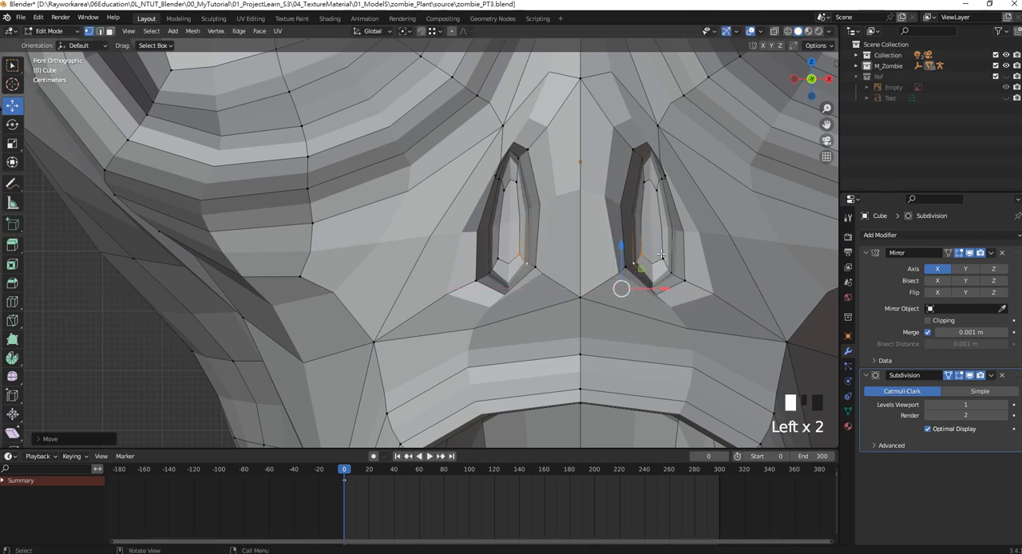
{"action": "left_click", "coordinate": [676, 272], "text": "shift"}
{"action": "left_click", "coordinate": [690, 277], "text": "shift"}
{"action": "left_click_drag", "start_coordinate": [727, 294], "coordinate": [747, 294]}
Move the nostril's upper outer rim vertex outward along X and compare the nose with the whole head.
{"action": "left_click", "coordinate": [671, 174]}
{"action": "left_click", "coordinate": [693, 169]}
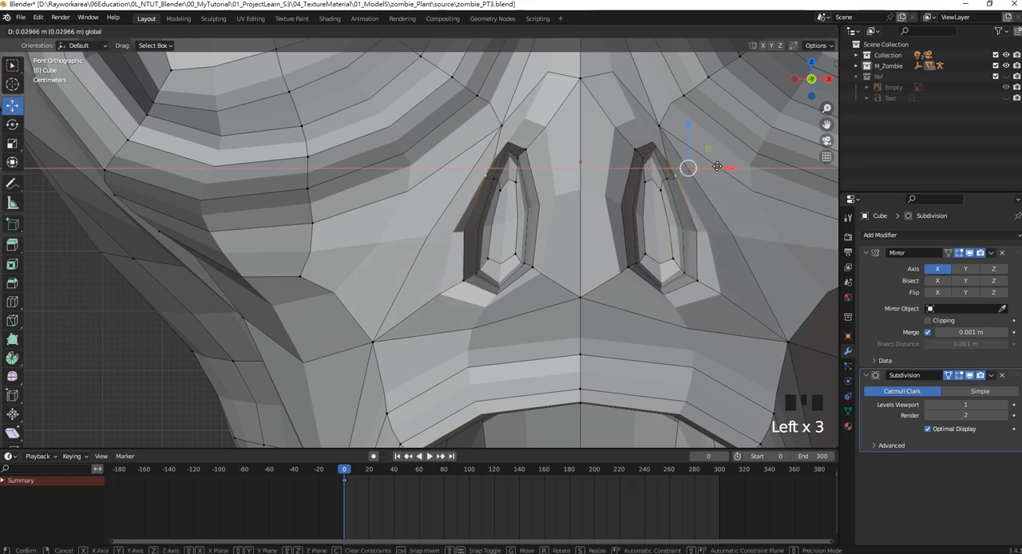
{"action": "scroll", "coordinate": [694, 215], "scroll_direction": "down", "scroll_amount": 3}
{"action": "scroll", "coordinate": [694, 215], "scroll_direction": "up", "scroll_amount": 1}
{"action": "scroll", "coordinate": [693, 214], "scroll_direction": "down", "scroll_amount": 4}
{"action": "scroll", "coordinate": [694, 214], "scroll_direction": "down", "scroll_amount": 3}
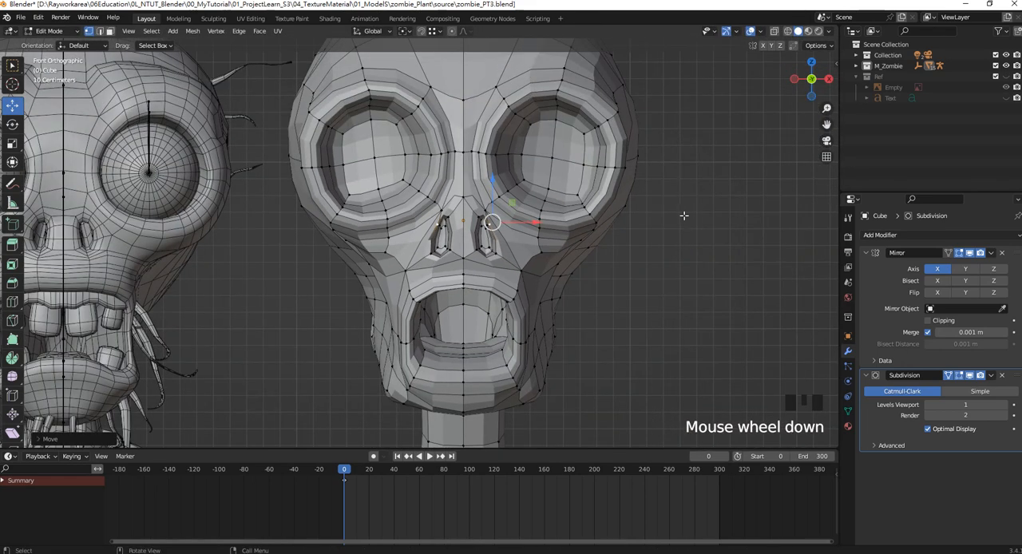
Lower the forehead vertex above the inner brow along Z while viewing the head at an angle.
{"action": "middle_click_drag", "start_coordinate": [539, 224], "coordinate": [593, 198], "text": "shift"}
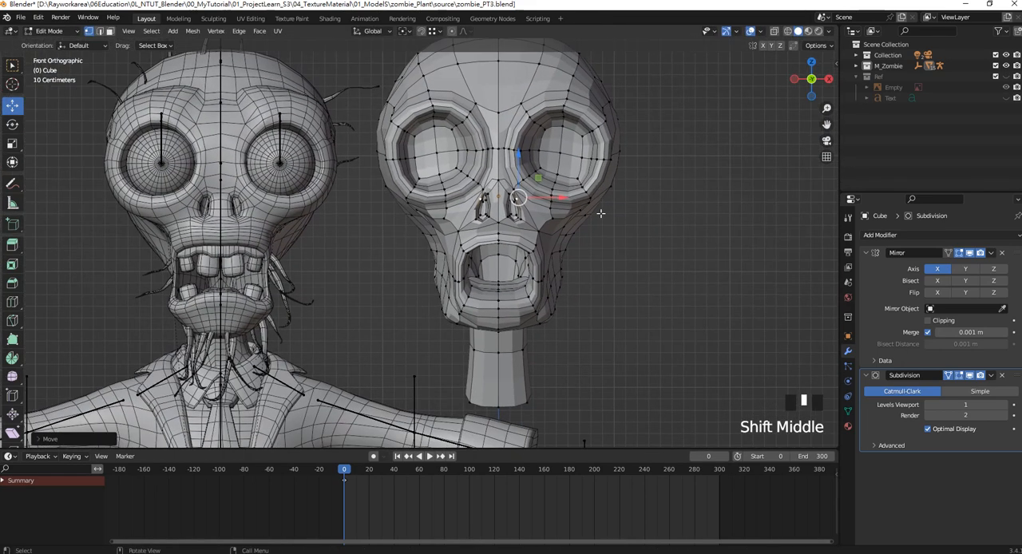
{"action": "middle_click_drag", "start_coordinate": [539, 172], "coordinate": [653, 176], "text": "shift"}
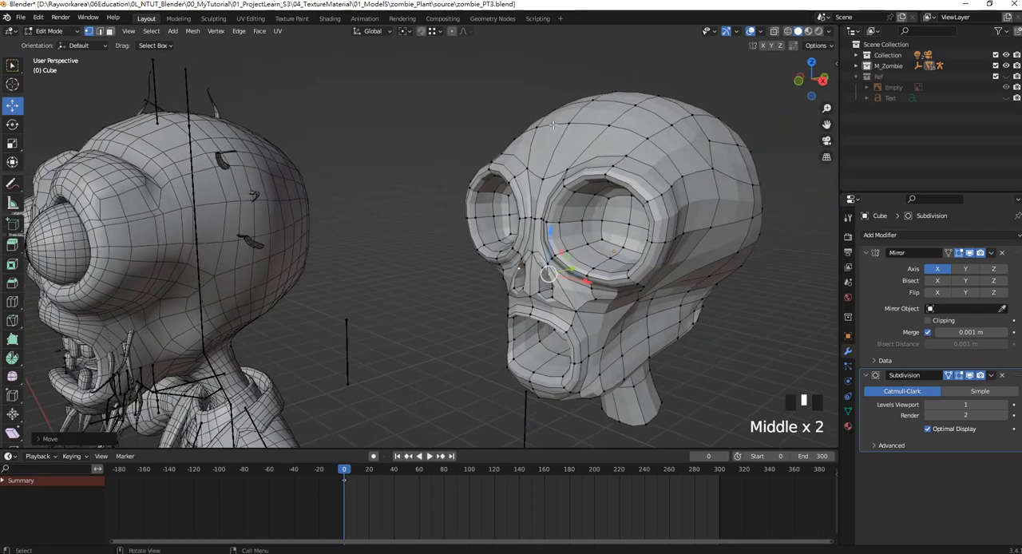
{"action": "left_click", "coordinate": [567, 123]}
{"action": "left_click_drag", "start_coordinate": [572, 89], "coordinate": [565, 150]}
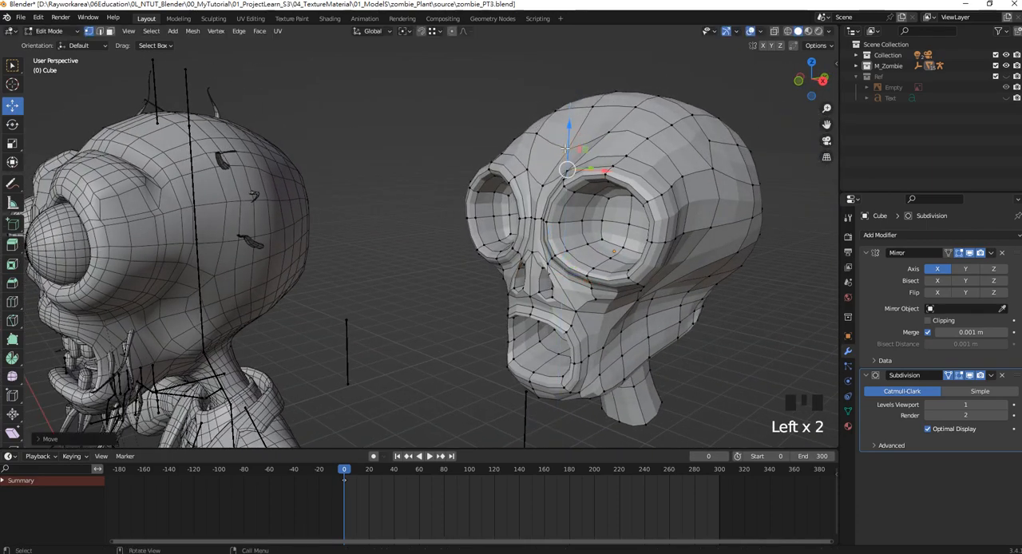
Select the outer edge loop around the eye socket, scale it slightly, and shift it outward along X in the front view.
{"action": "scroll", "coordinate": [566, 149], "scroll_direction": "down", "scroll_amount": 4}
{"action": "middle_click_drag", "start_coordinate": [565, 150], "coordinate": [596, 200]}
{"action": "scroll", "coordinate": [593, 155], "scroll_direction": "down", "scroll_amount": 2}
{"action": "scroll", "coordinate": [592, 155], "scroll_direction": "up", "scroll_amount": 2}
{"action": "scroll", "coordinate": [596, 200], "scroll_direction": "up", "scroll_amount": 3}
{"action": "left_click", "coordinate": [595, 196], "text": "alt+shift"}
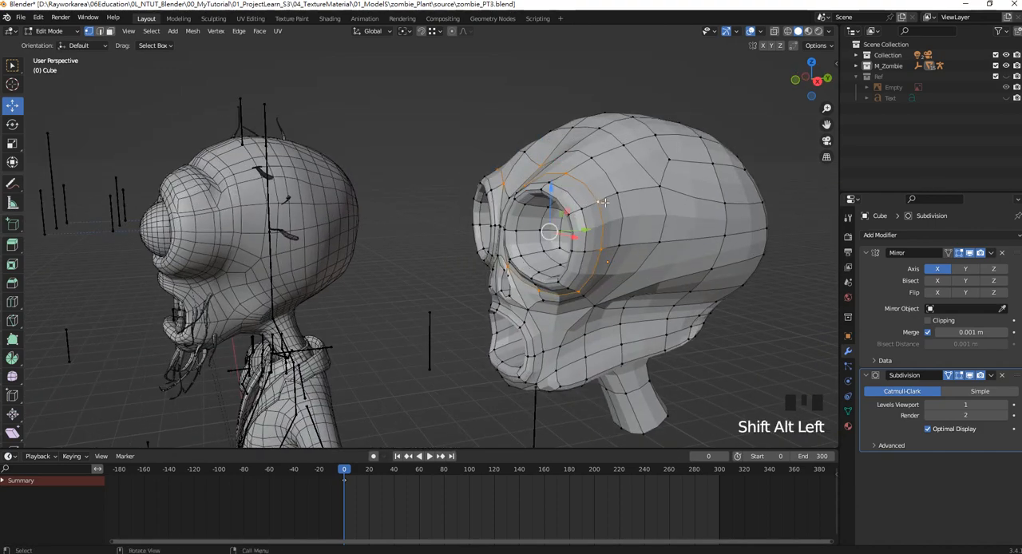
{"action": "key", "text": "s"}
{"action": "left_click", "coordinate": [608, 204]}
{"action": "key", "text": "KP_1"}
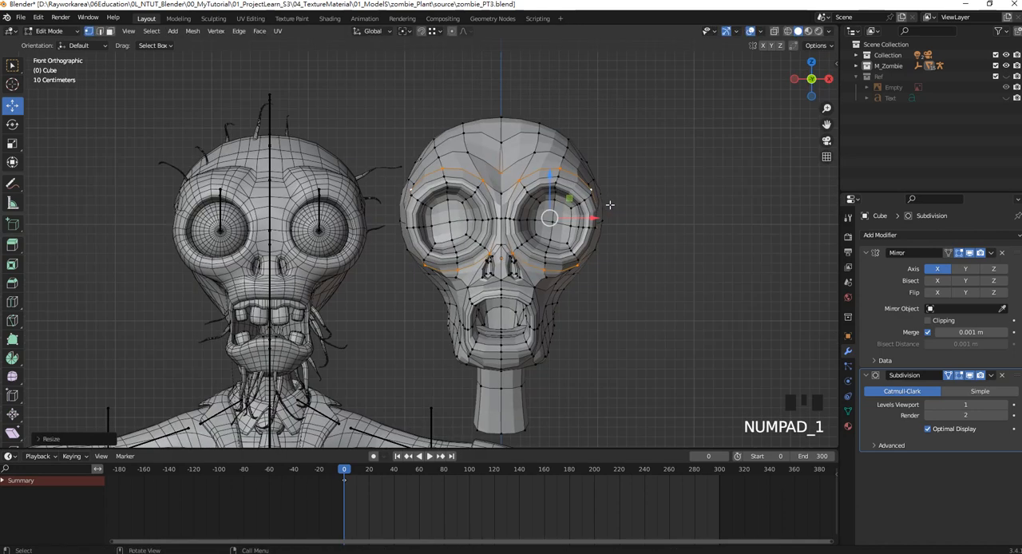
{"action": "scroll", "coordinate": [590, 205], "scroll_direction": "up", "scroll_amount": 2}
{"action": "left_click_drag", "start_coordinate": [652, 205], "coordinate": [658, 205]}
Limit the outer eye socket loop selection to its upper brow part and raise it along Z.
{"action": "middle_click_drag", "start_coordinate": [599, 152], "coordinate": [600, 171], "text": "shift"}
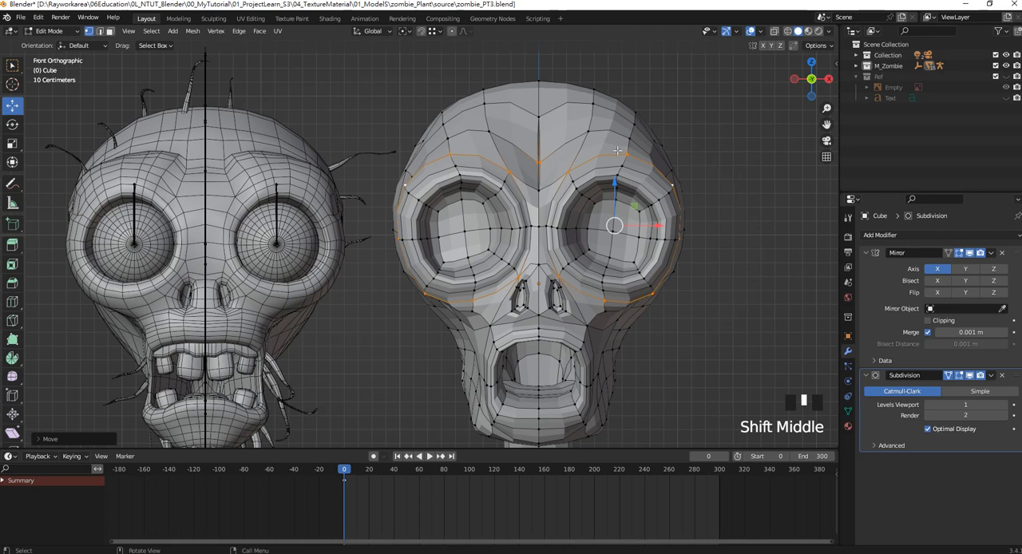
{"action": "left_click_drag", "start_coordinate": [733, 311], "coordinate": [552, 233], "text": "ctrl"}
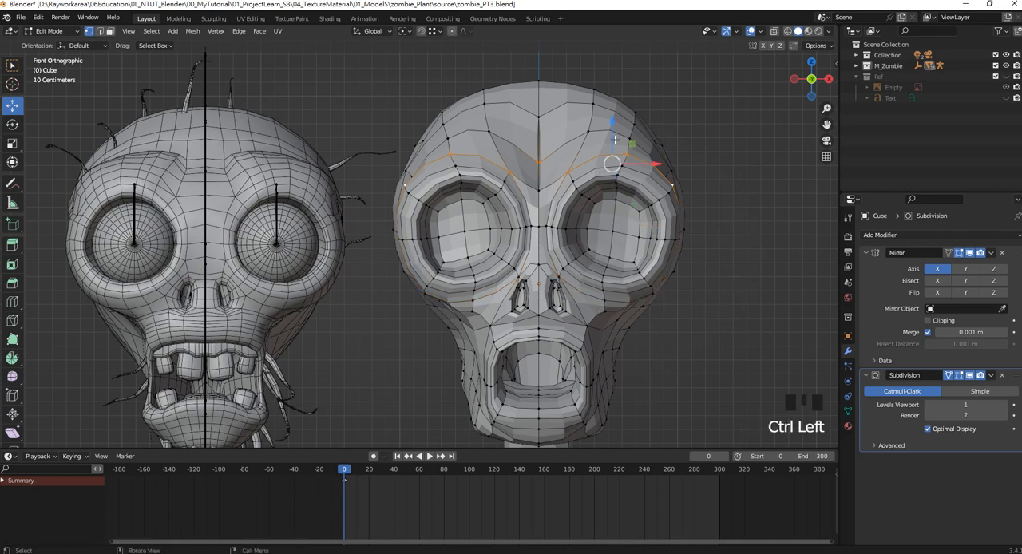
{"action": "left_click_drag", "start_coordinate": [613, 141], "coordinate": [610, 125]}
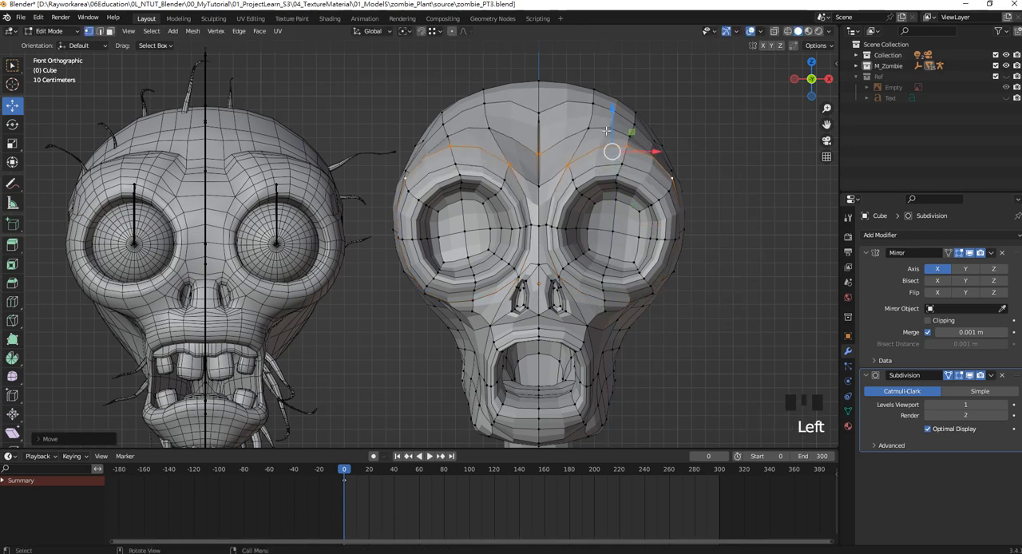
Select the next inner edge loop around the eye socket, scale it up slightly, and move it outward along X and forward along Y.
{"action": "left_click", "coordinate": [588, 170]}
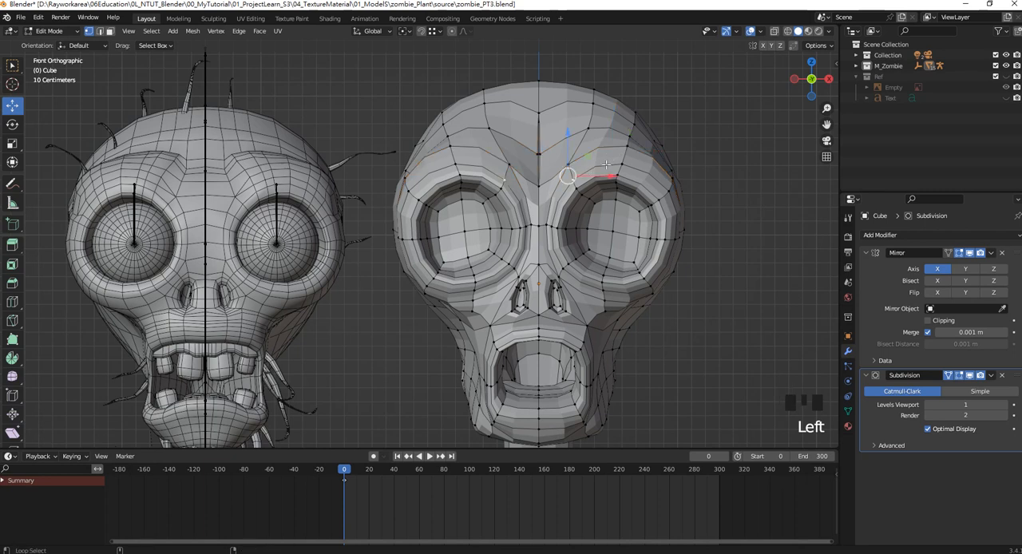
{"action": "left_click", "coordinate": [656, 166], "text": "alt+shift"}
{"action": "key", "text": "s"}
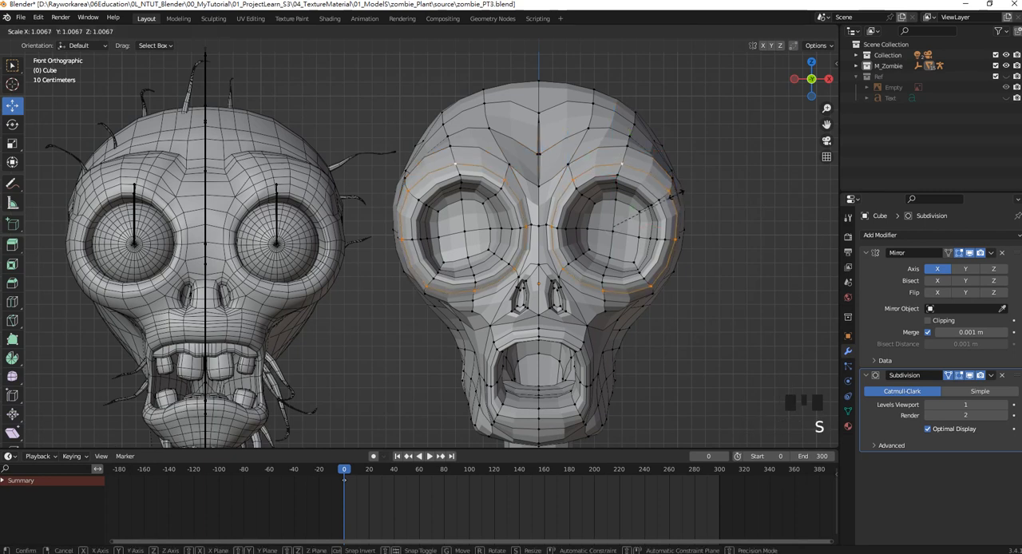
{"action": "left_click", "coordinate": [680, 195]}
{"action": "left_click_drag", "start_coordinate": [655, 226], "coordinate": [661, 226]}
{"action": "middle_click_drag", "start_coordinate": [625, 180], "coordinate": [622, 246]}
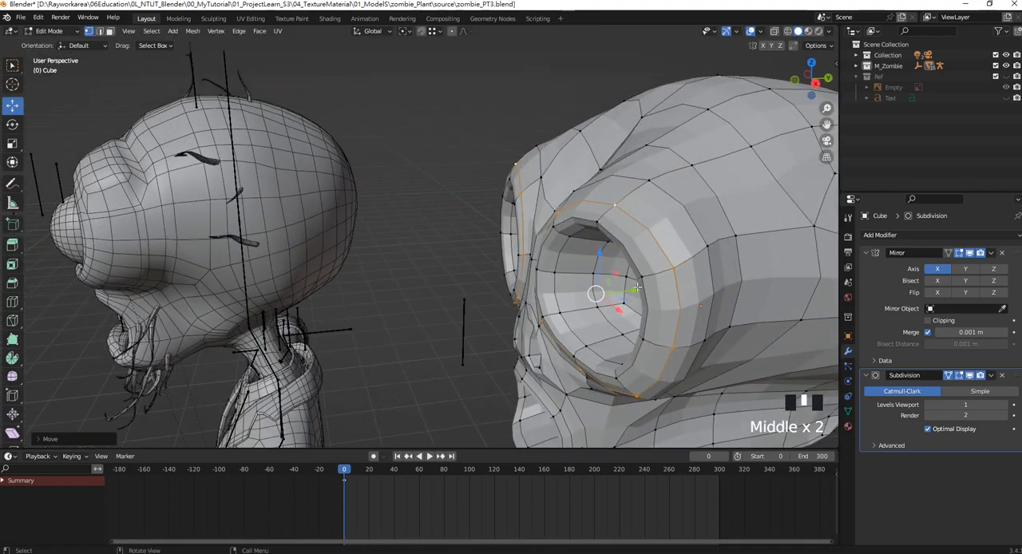
{"action": "left_click_drag", "start_coordinate": [638, 289], "coordinate": [628, 290]}
Select the vertices across the nose bridge between the eye sockets and pull them forward along Y.
{"action": "middle_click_drag", "start_coordinate": [584, 226], "coordinate": [473, 237]}
{"action": "key", "text": "KP_1"}
{"action": "left_click", "coordinate": [679, 214]}
{"action": "scroll", "coordinate": [473, 237], "scroll_direction": "up", "scroll_amount": 3}
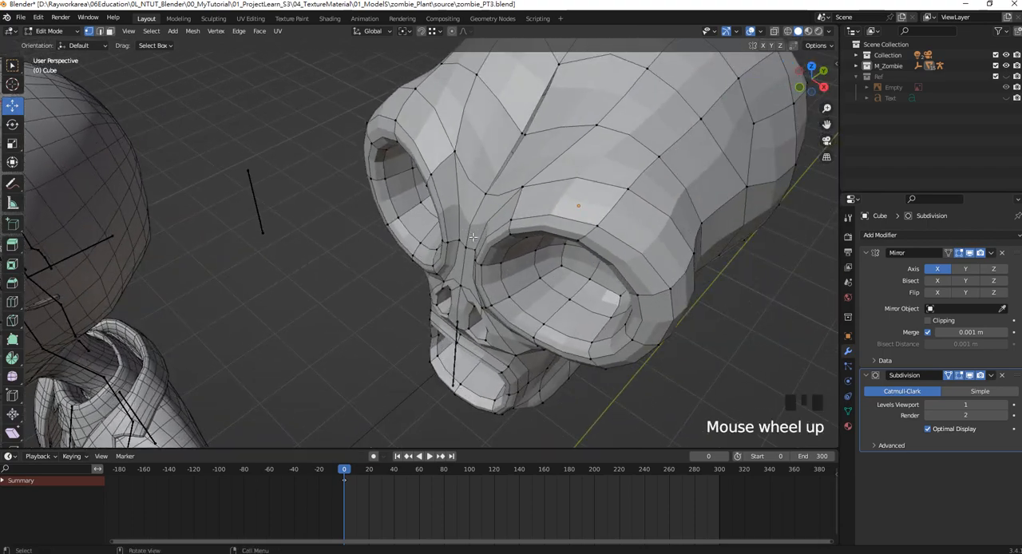
{"action": "left_click", "coordinate": [461, 243]}
{"action": "scroll", "coordinate": [460, 242], "scroll_direction": "up", "scroll_amount": 2}
{"action": "scroll", "coordinate": [447, 244], "scroll_direction": "down", "scroll_amount": 3}
{"action": "middle_click_drag", "start_coordinate": [270, 257], "coordinate": [191, 259], "text": "shift"}
{"action": "scroll", "coordinate": [342, 276], "scroll_direction": "up", "scroll_amount": 3}
{"action": "scroll", "coordinate": [375, 255], "scroll_direction": "down", "scroll_amount": 2}
{"action": "scroll", "coordinate": [439, 260], "scroll_direction": "up", "scroll_amount": 5}
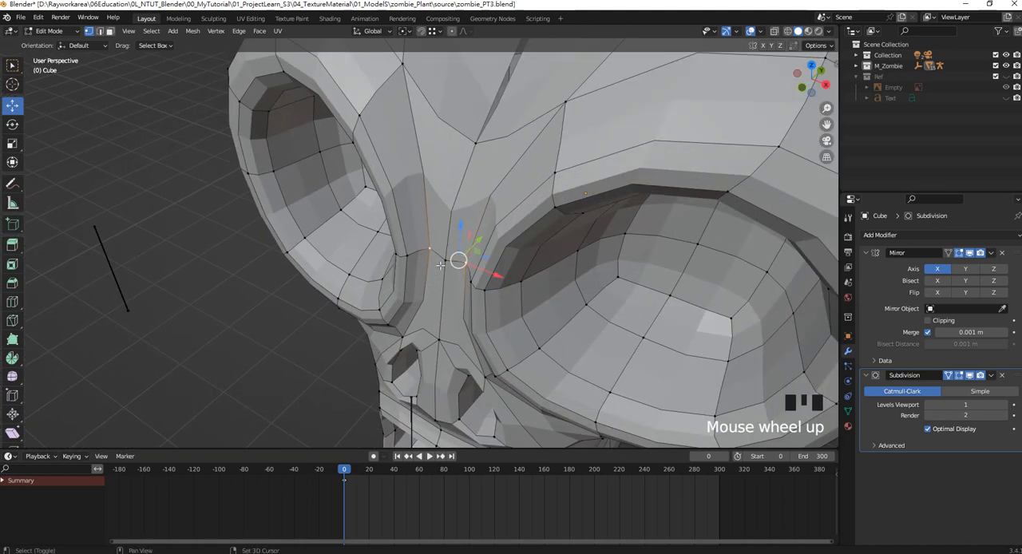
{"action": "left_click", "coordinate": [445, 261], "text": "shift"}
{"action": "left_click_drag", "start_coordinate": [477, 242], "coordinate": [459, 262]}
Select the row of vertices across the nose bridge, scale it slightly, and compare the head with the reference from the front.
{"action": "left_click", "coordinate": [471, 281], "text": "shift"}
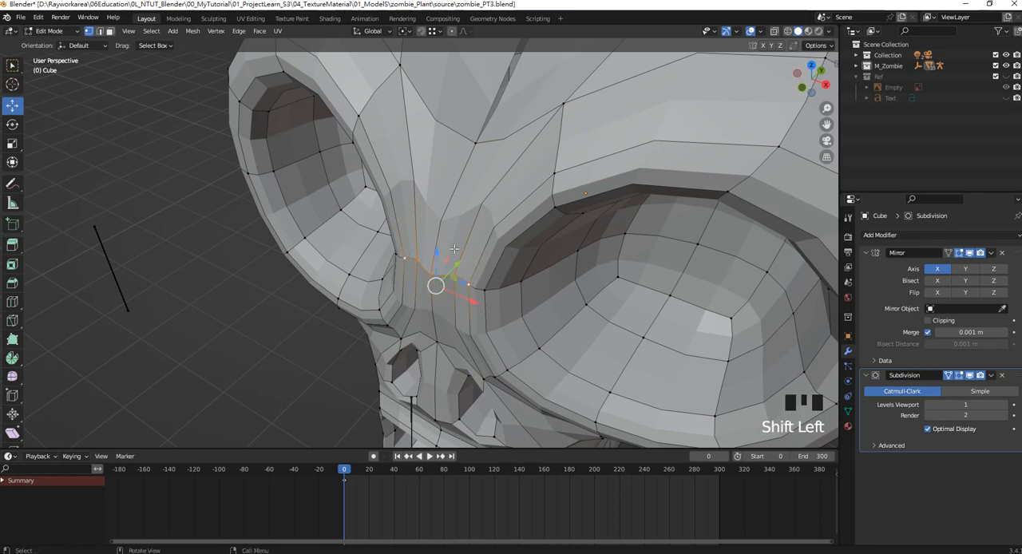
{"action": "key", "text": "s"}
{"action": "left_click", "coordinate": [456, 246]}
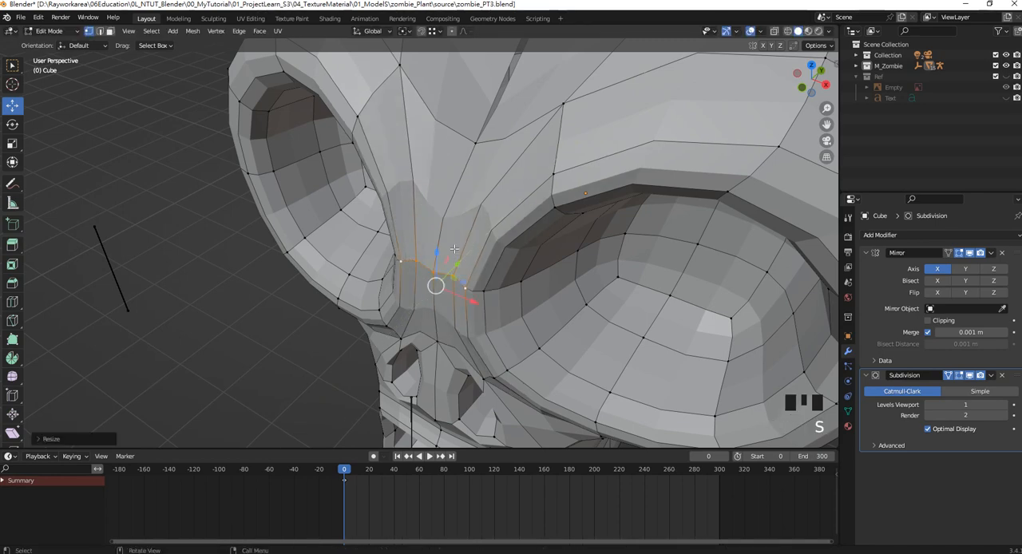
{"action": "scroll", "coordinate": [463, 223], "scroll_direction": "down", "scroll_amount": 2}
{"action": "middle_click_drag", "start_coordinate": [463, 224], "coordinate": [514, 173]}
{"action": "scroll", "coordinate": [478, 183], "scroll_direction": "down", "scroll_amount": 3}
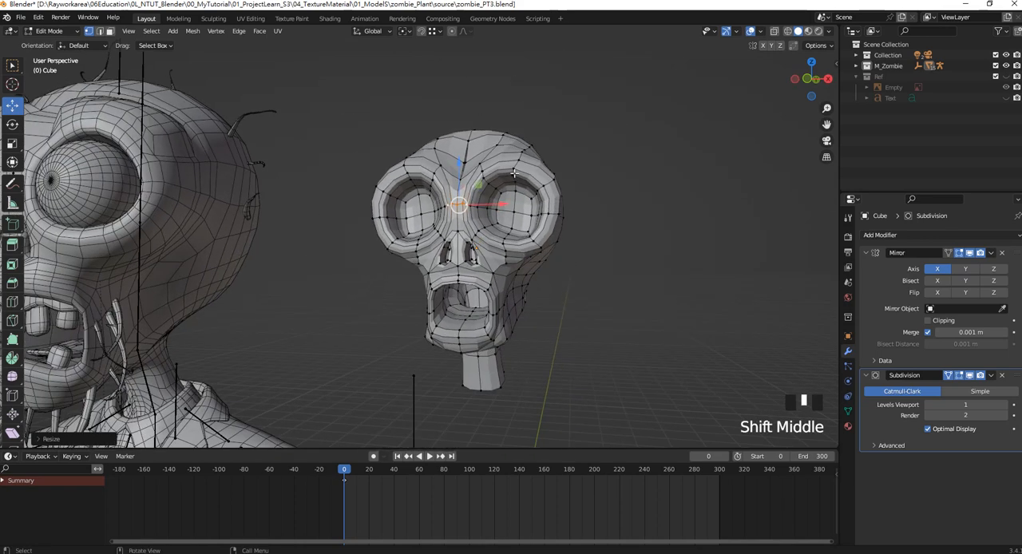
{"action": "key", "text": "KP_1"}
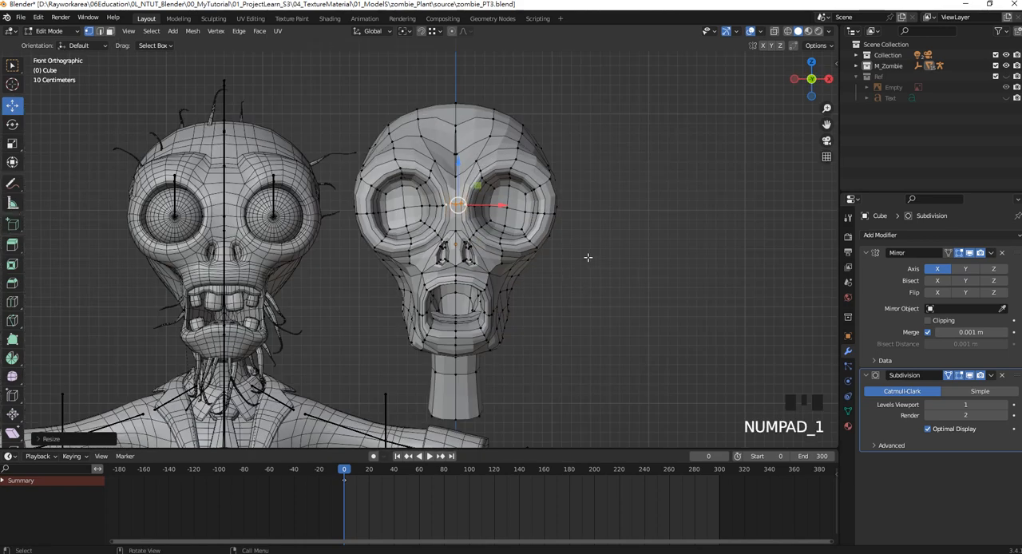
{"action": "middle_click_drag", "start_coordinate": [568, 262], "coordinate": [513, 235], "text": "shift"}
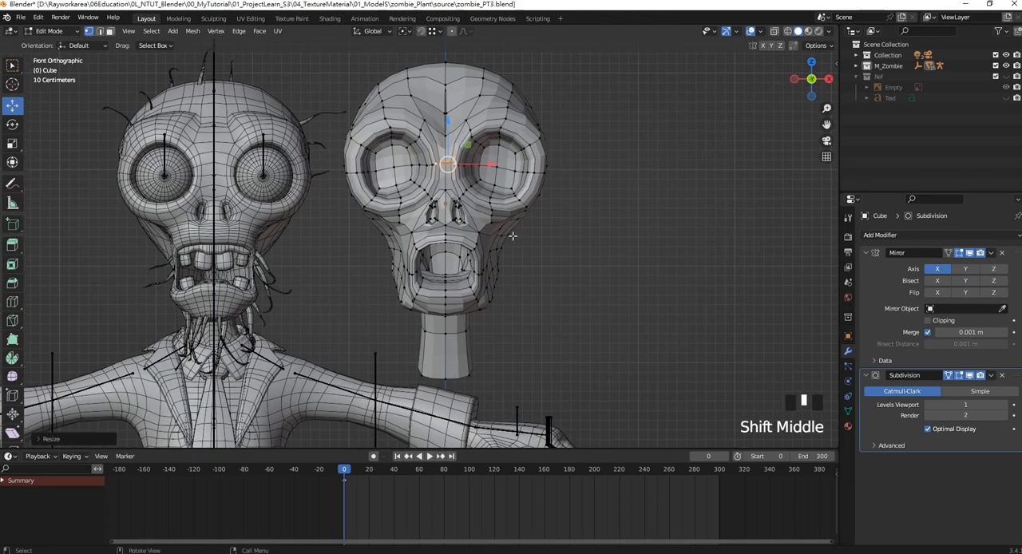
Select the upper corner vertices of the mouth opening and move them outward along X in the front view.
{"action": "scroll", "coordinate": [428, 229], "scroll_direction": "up", "scroll_amount": 2}
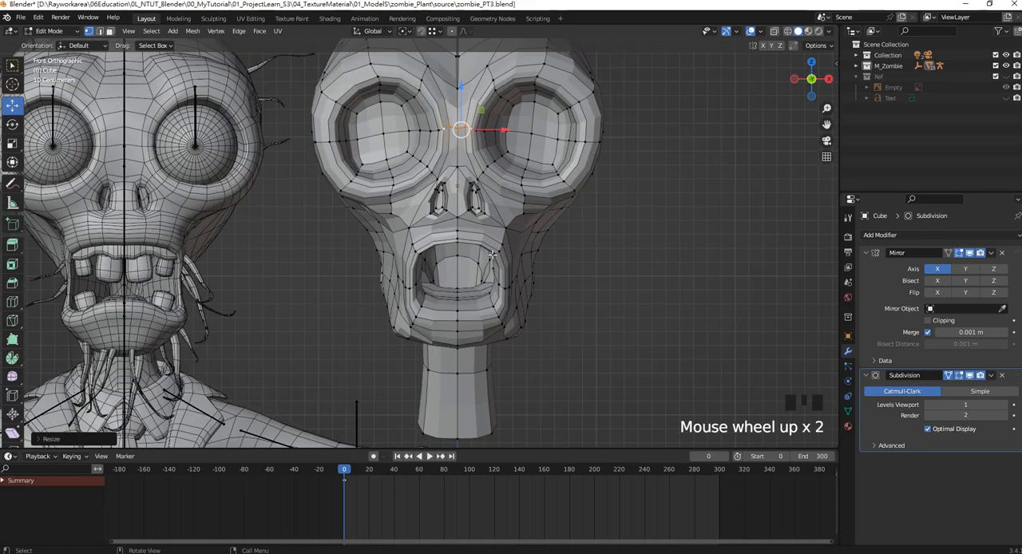
{"action": "scroll", "coordinate": [432, 259], "scroll_direction": "up", "scroll_amount": 2}
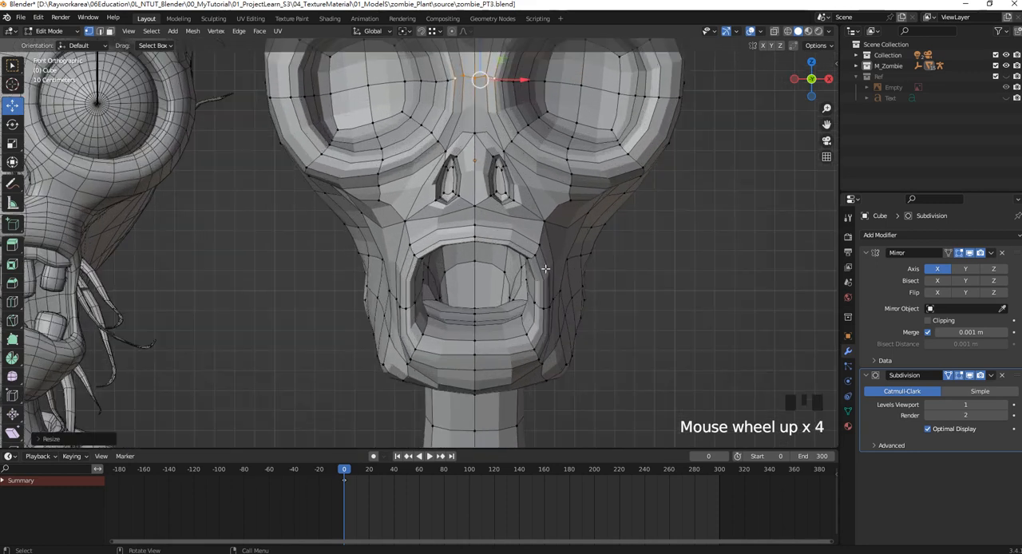
{"action": "left_click", "coordinate": [535, 236]}
{"action": "left_click", "coordinate": [480, 237]}
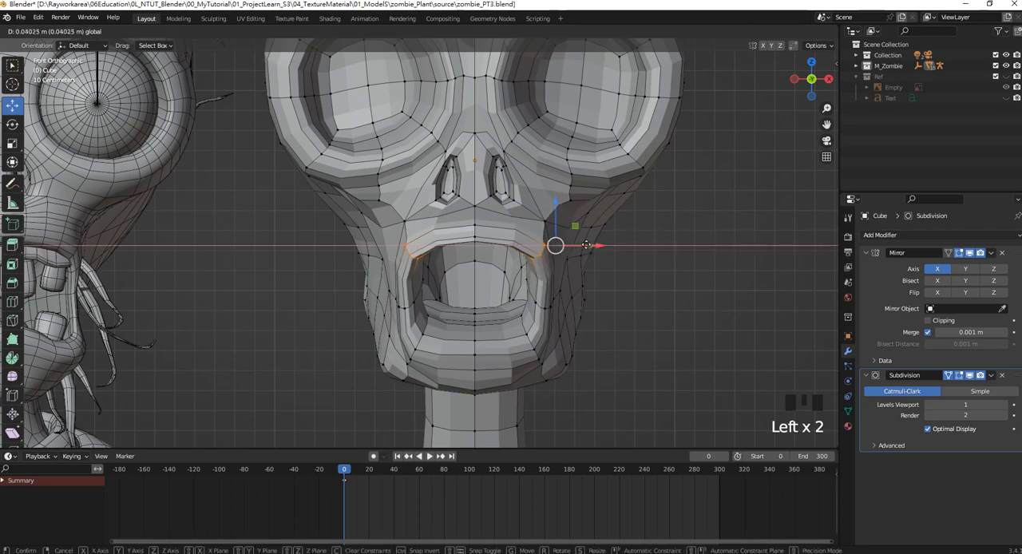
Select the lip edge loop around the mouth opening and scale it up slightly.
{"action": "scroll", "coordinate": [479, 239], "scroll_direction": "down", "scroll_amount": 1}
{"action": "middle_click_drag", "start_coordinate": [480, 239], "coordinate": [478, 207], "text": "shift"}
{"action": "scroll", "coordinate": [559, 191], "scroll_direction": "down", "scroll_amount": 3}
{"action": "scroll", "coordinate": [477, 209], "scroll_direction": "up", "scroll_amount": 2}
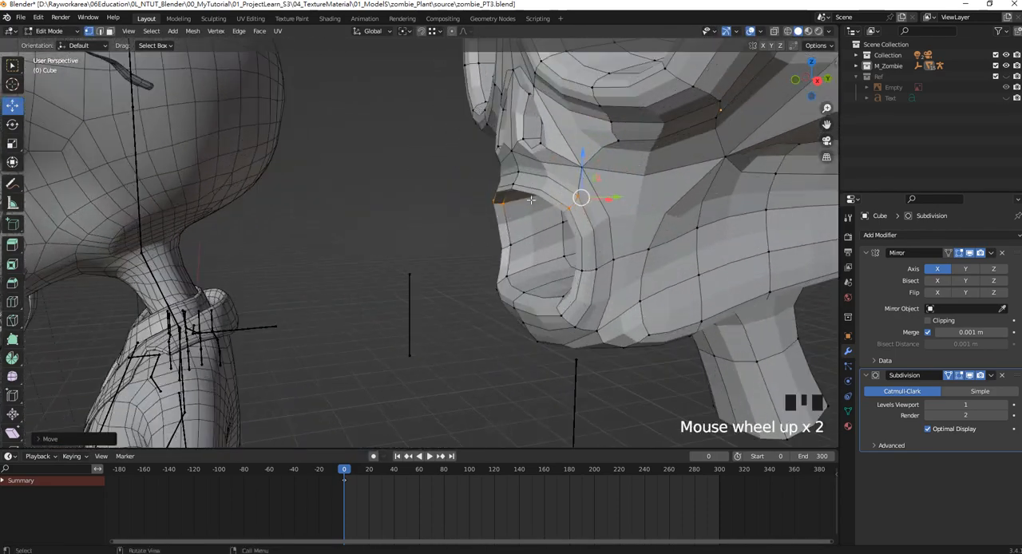
{"action": "middle_click_drag", "start_coordinate": [538, 203], "coordinate": [505, 194]}
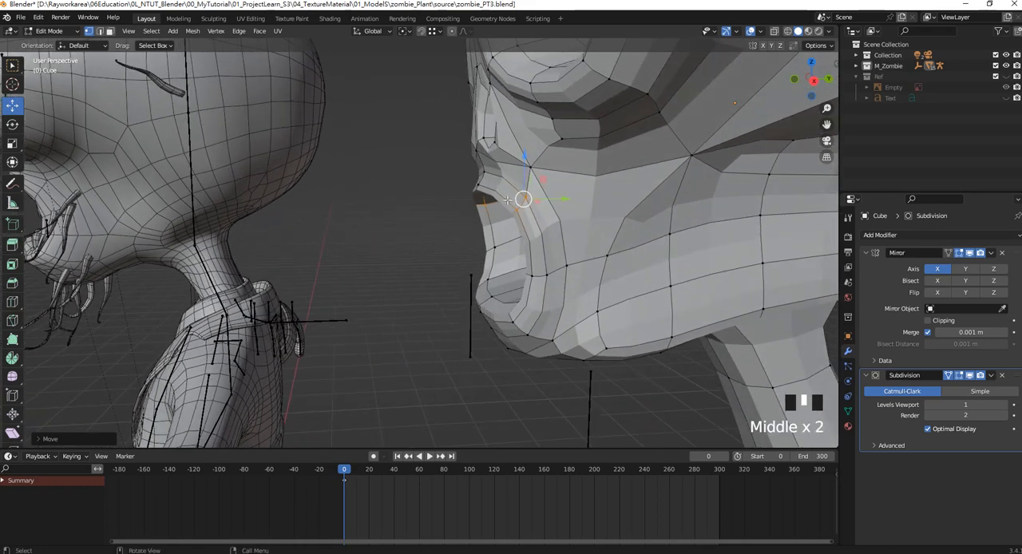
{"action": "left_click", "coordinate": [501, 194], "text": "alt+shift"}
{"action": "left_click", "coordinate": [501, 194]}
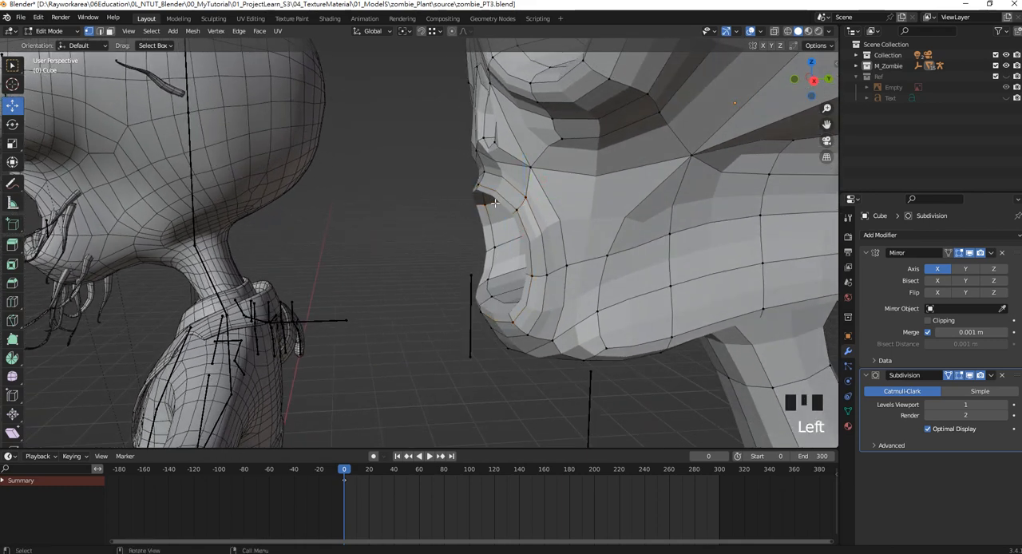
{"action": "left_click", "coordinate": [505, 182], "text": "alt+shift"}
{"action": "key", "text": "s"}
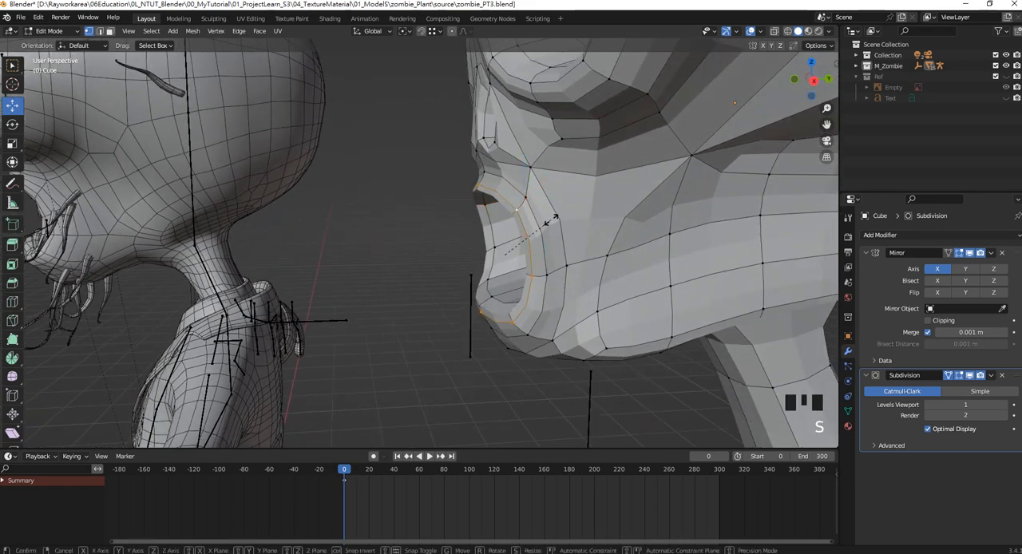
{"action": "left_click", "coordinate": [550, 241]}
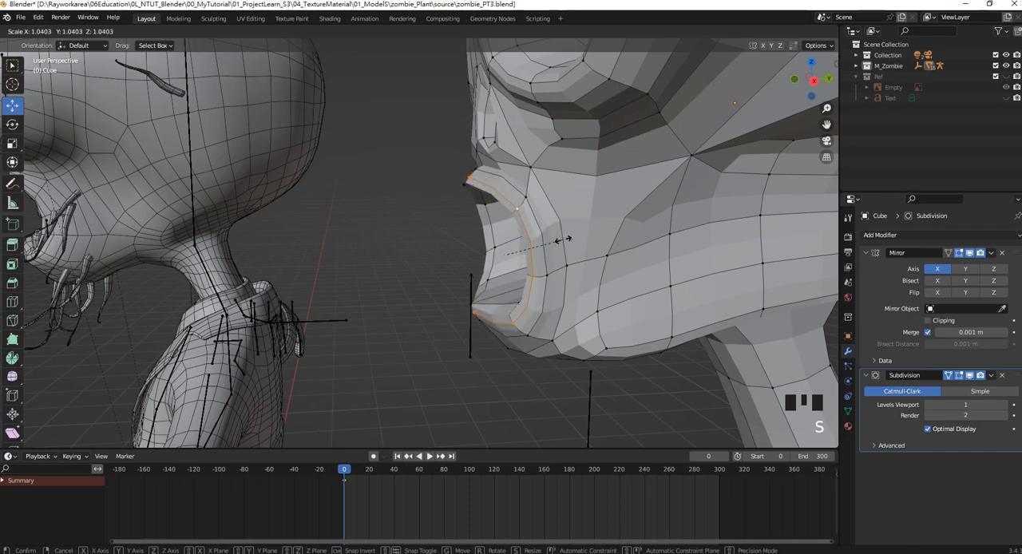
Remove the centre vertices from the lip loop selection and scale the remaining side vertices of the mouth.
{"action": "middle_click_drag", "start_coordinate": [549, 241], "coordinate": [407, 287]}
{"action": "scroll", "coordinate": [548, 187], "scroll_direction": "up", "scroll_amount": 2}
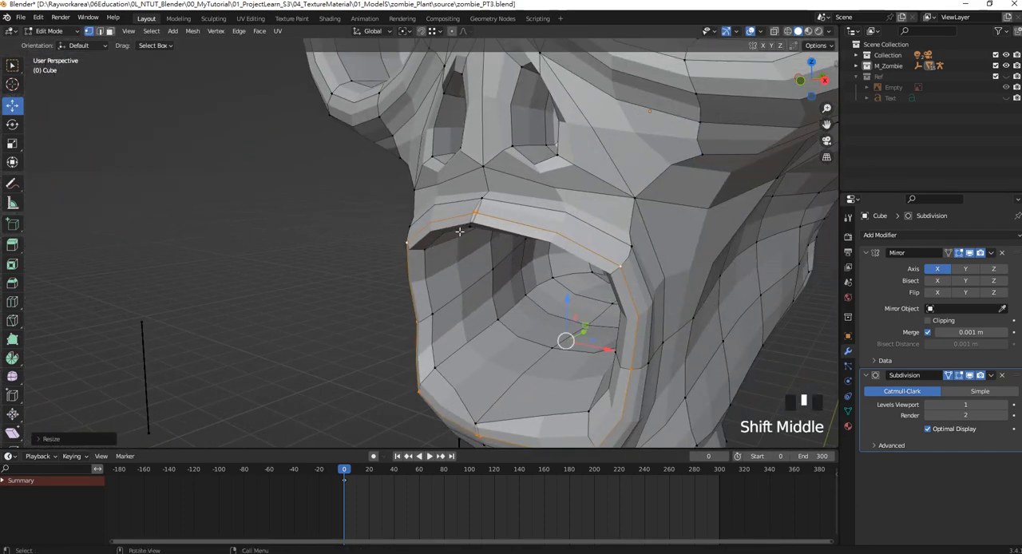
{"action": "scroll", "coordinate": [514, 218], "scroll_direction": "up", "scroll_amount": 1}
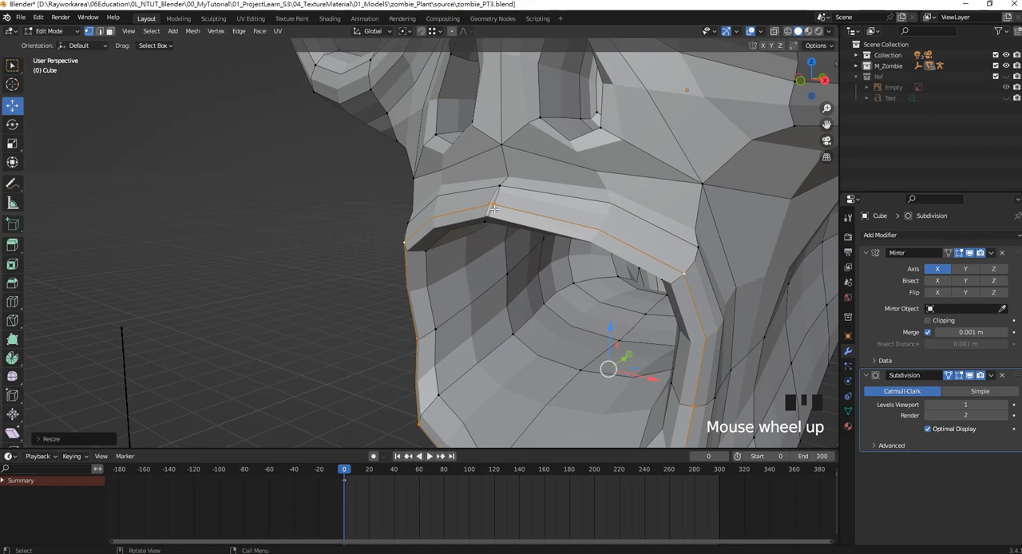
{"action": "scroll", "coordinate": [494, 209], "scroll_direction": "down", "scroll_amount": 2}
{"action": "middle_click_drag", "start_coordinate": [494, 208], "coordinate": [520, 356]}
{"action": "key", "text": "ctrl+z"}
{"action": "left_click_drag", "start_coordinate": [494, 365], "coordinate": [522, 215], "text": "ctrl"}
{"action": "middle_click_drag", "start_coordinate": [523, 220], "coordinate": [459, 247]}
{"action": "key", "text": "s"}
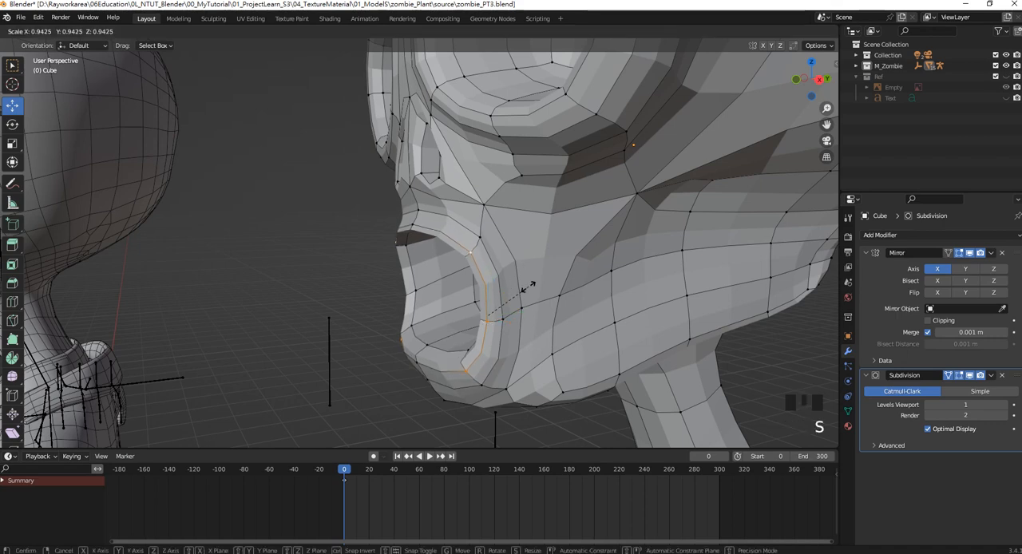
{"action": "left_click", "coordinate": [509, 261]}
Move the mouth loop's side vertices outward along X in the front view.
{"action": "key", "text": "KP_1"}
{"action": "scroll", "coordinate": [591, 271], "scroll_direction": "up", "scroll_amount": 2}
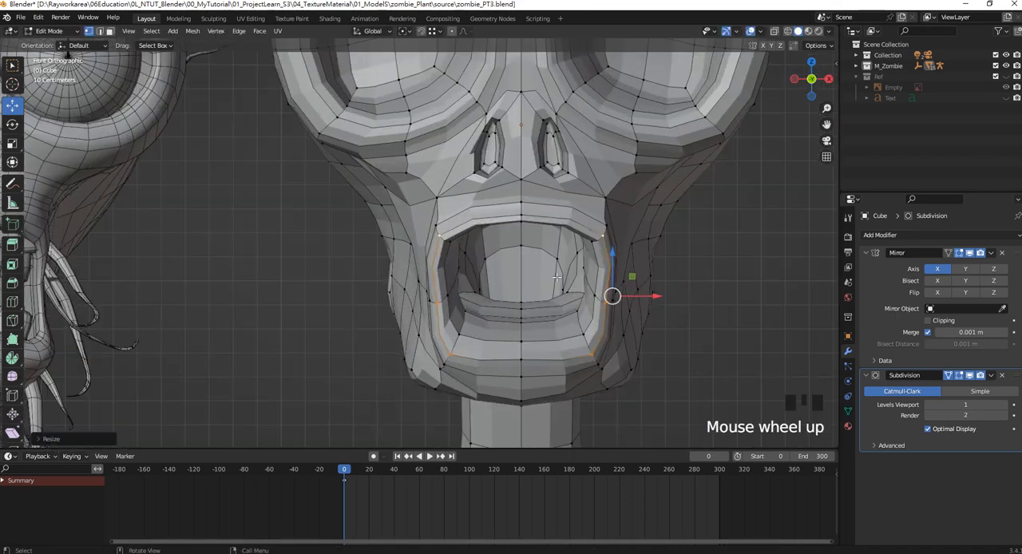
{"action": "middle_click_drag", "start_coordinate": [631, 351], "coordinate": [527, 263], "text": "shift"}
{"action": "left_click_drag", "start_coordinate": [527, 264], "coordinate": [533, 265]}
Raise the centre vertex above the upper lip along Z and check the whole face against the reference.
{"action": "left_click", "coordinate": [403, 185]}
{"action": "left_click", "coordinate": [407, 189]}
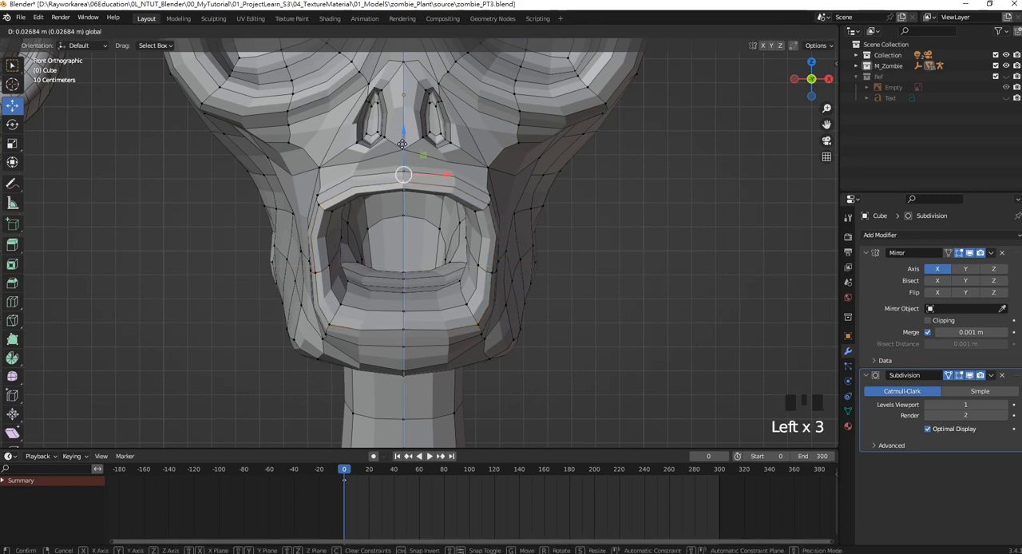
{"action": "scroll", "coordinate": [413, 192], "scroll_direction": "down", "scroll_amount": 5}
{"action": "middle_click_drag", "start_coordinate": [431, 208], "coordinate": [443, 213], "text": "shift"}
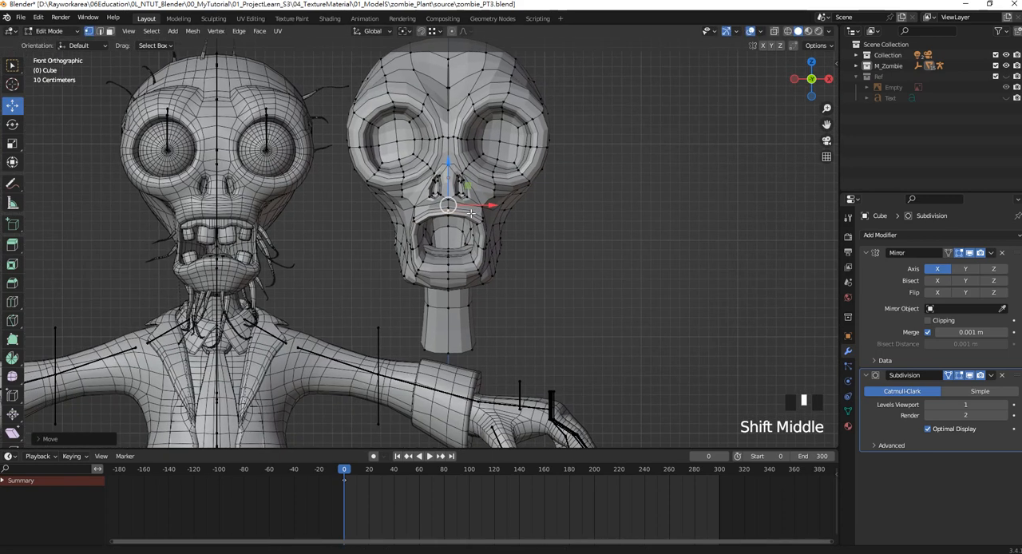
Select the centre vertices of the lower lip, raise them along Z, and compare the mouth with the reference.
{"action": "scroll", "coordinate": [479, 263], "scroll_direction": "up", "scroll_amount": 2}
{"action": "scroll", "coordinate": [512, 325], "scroll_direction": "up", "scroll_amount": 3}
{"action": "left_click_drag", "start_coordinate": [506, 337], "coordinate": [490, 228]}
{"action": "left_click_drag", "start_coordinate": [508, 317], "coordinate": [483, 295]}
{"action": "scroll", "coordinate": [520, 349], "scroll_direction": "down", "scroll_amount": 4}
{"action": "middle_click_drag", "start_coordinate": [509, 319], "coordinate": [524, 305], "text": "shift"}
{"action": "scroll", "coordinate": [503, 312], "scroll_direction": "up", "scroll_amount": 2}
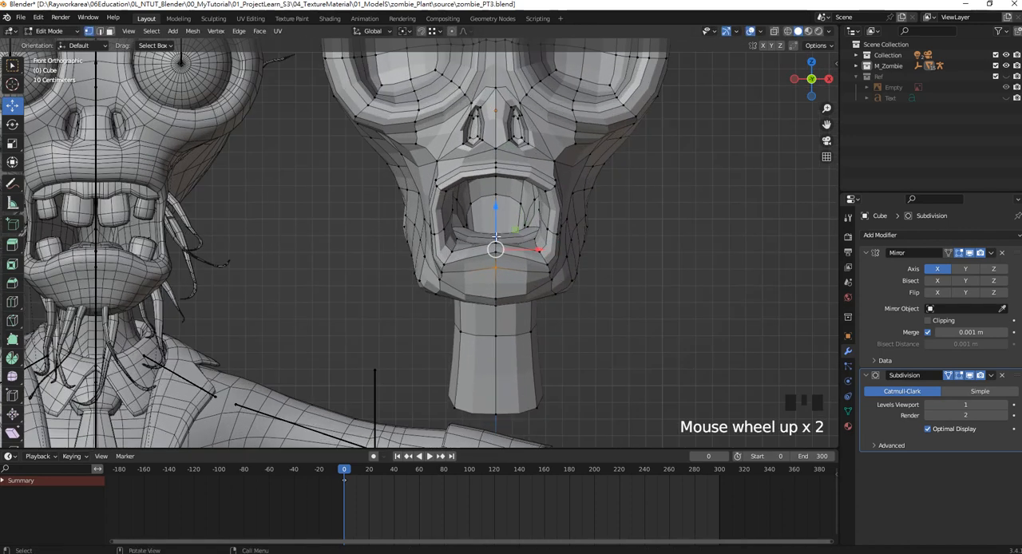
{"action": "left_click_drag", "start_coordinate": [496, 236], "coordinate": [496, 226]}
{"action": "scroll", "coordinate": [495, 226], "scroll_direction": "down", "scroll_amount": 3}
{"action": "middle_click_drag", "start_coordinate": [501, 213], "coordinate": [523, 225], "text": "shift"}
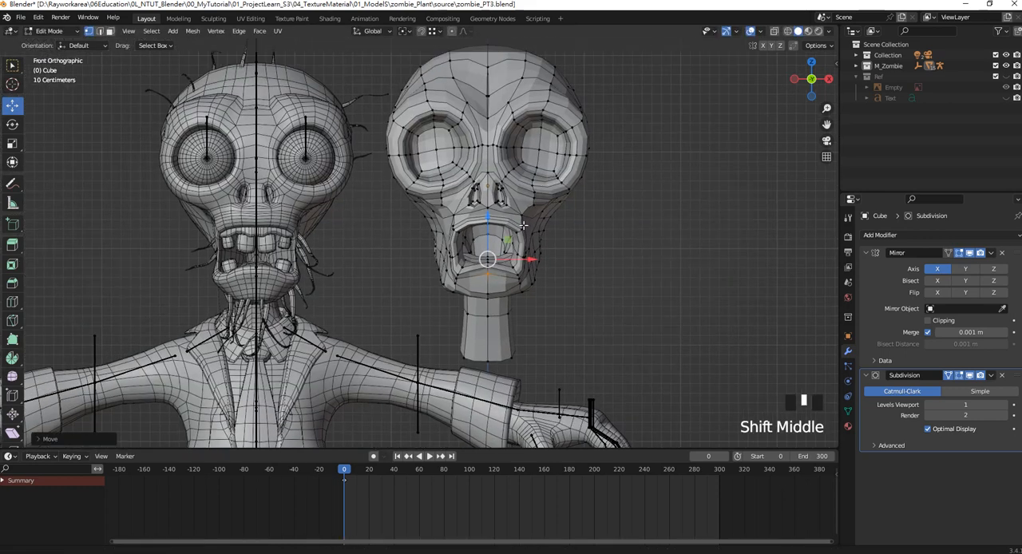
{"action": "scroll", "coordinate": [523, 226], "scroll_direction": "up", "scroll_amount": 2}
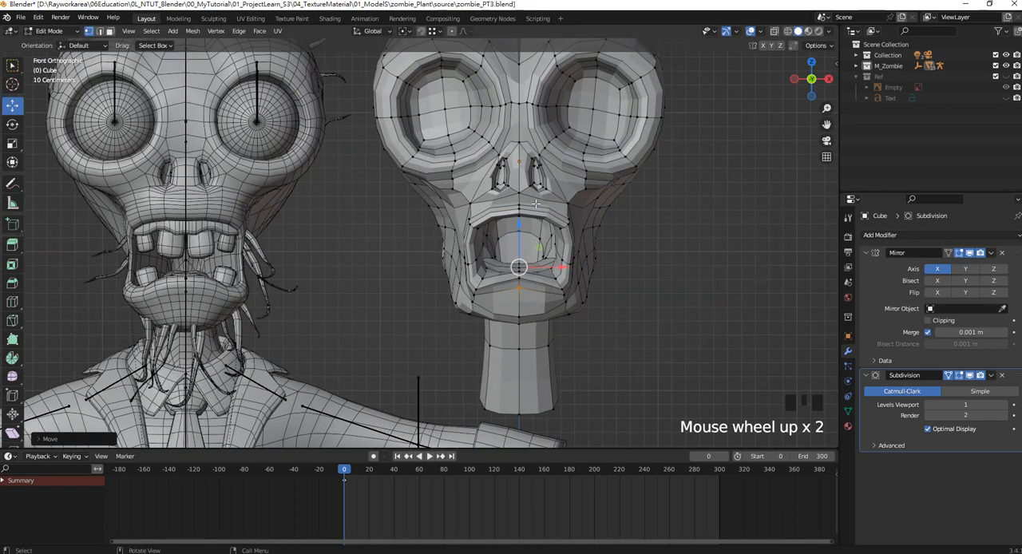
Add a vertical loop cut beside the centreline, running through the lower lip, chin and neck.
{"action": "key", "text": "ctrl+r"}
{"action": "left_click", "coordinate": [533, 275]}
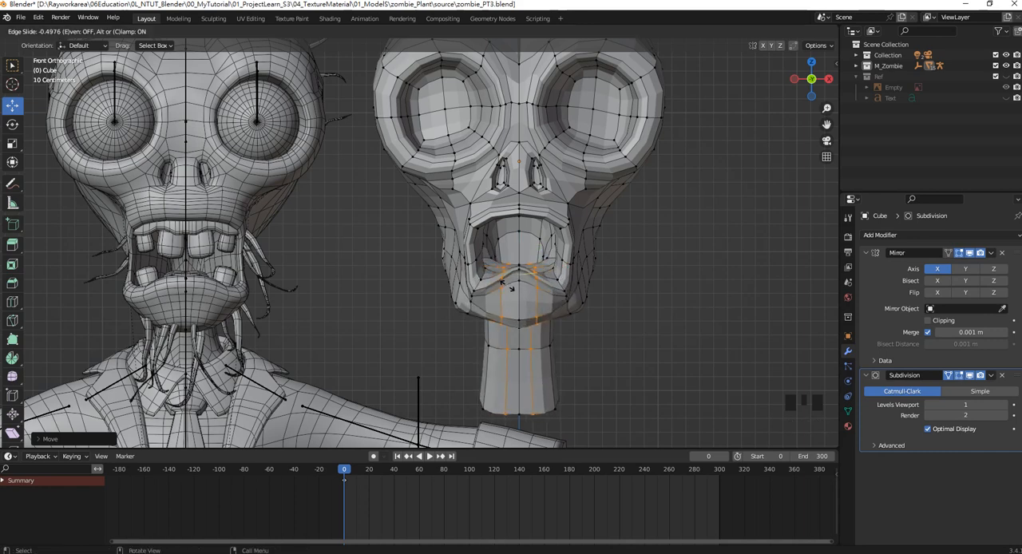
{"action": "left_click", "coordinate": [511, 286]}
{"action": "middle_click_drag", "start_coordinate": [550, 296], "coordinate": [496, 285], "text": "shift"}
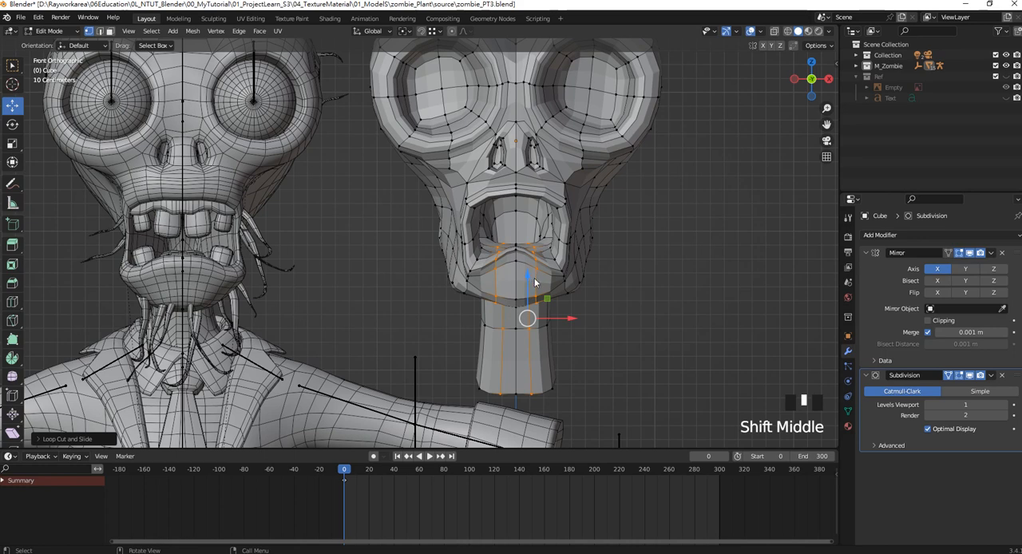
{"action": "key", "text": "Tab"}
{"action": "key", "text": "Tab"}
Select the centre vertices of the lower lip and lower them along Z to flatten its peak.
{"action": "left_click", "coordinate": [616, 296]}
{"action": "left_click", "coordinate": [518, 253]}
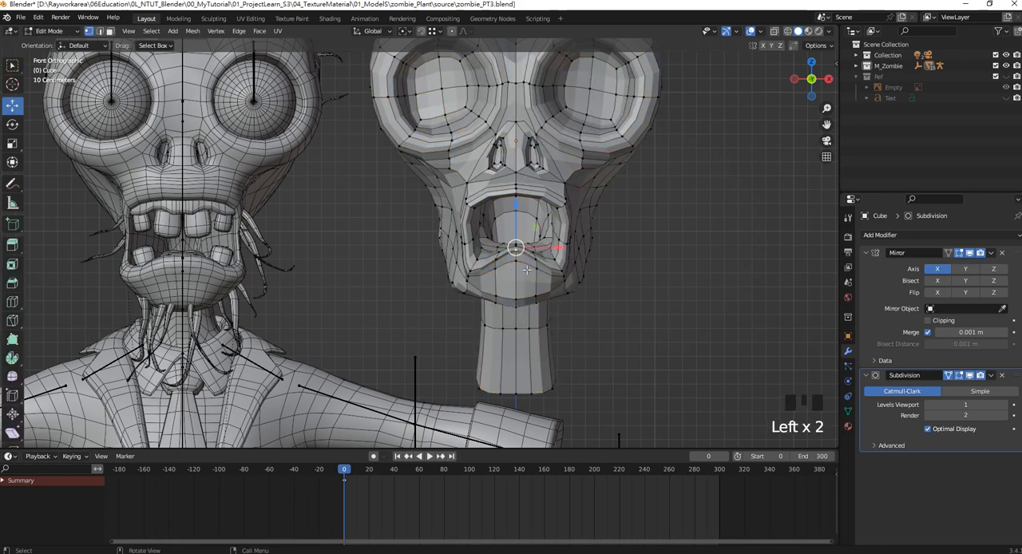
{"action": "left_click", "coordinate": [526, 270], "text": "shift"}
{"action": "left_click_drag", "start_coordinate": [517, 214], "coordinate": [515, 237]}
Lower the centre vertices of the lower lip slightly along Z, and raise the centre vertex under the chin.
{"action": "scroll", "coordinate": [527, 269], "scroll_direction": "up", "scroll_amount": 2}
{"action": "left_click", "coordinate": [535, 276], "text": "shift"}
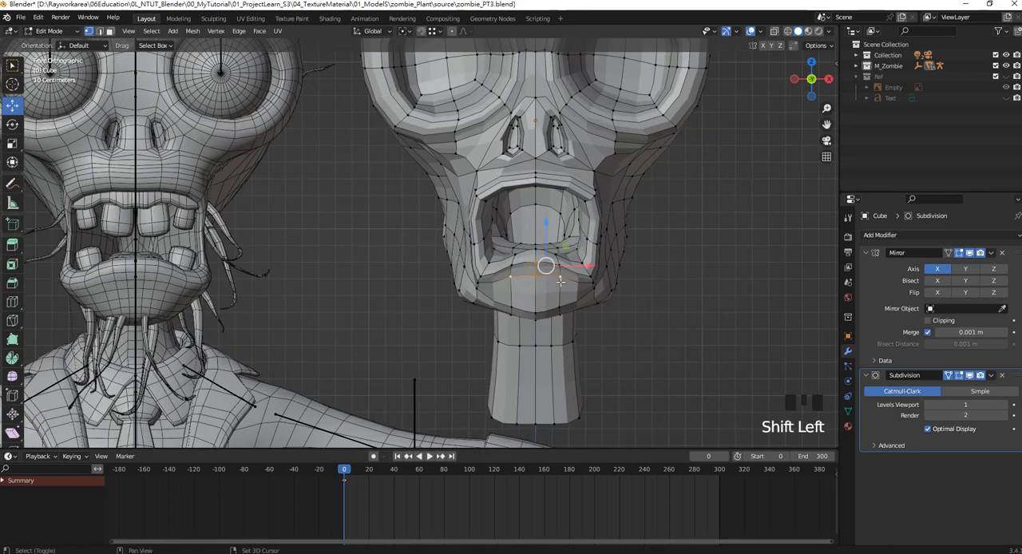
{"action": "left_click", "coordinate": [519, 272], "text": "shift"}
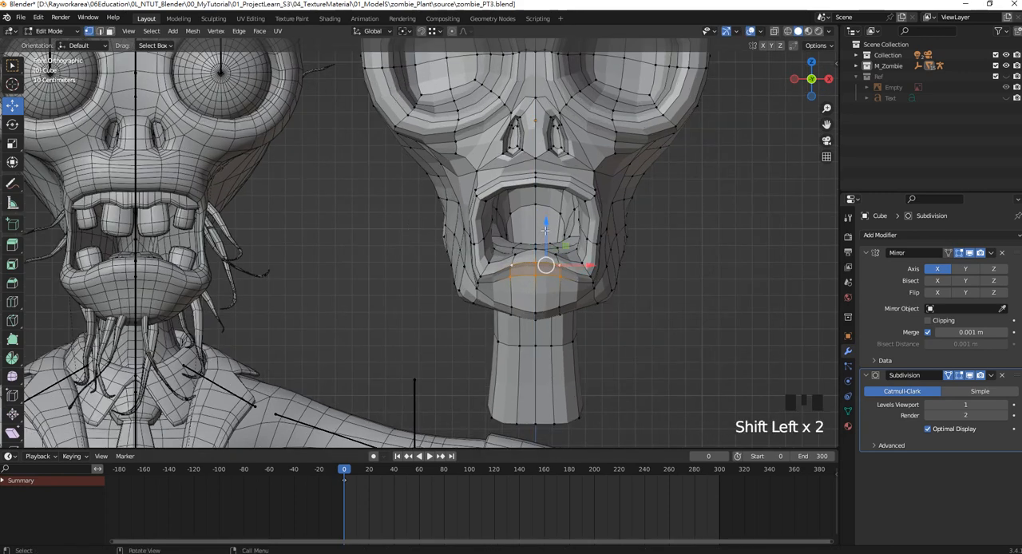
{"action": "left_click_drag", "start_coordinate": [545, 233], "coordinate": [548, 235]}
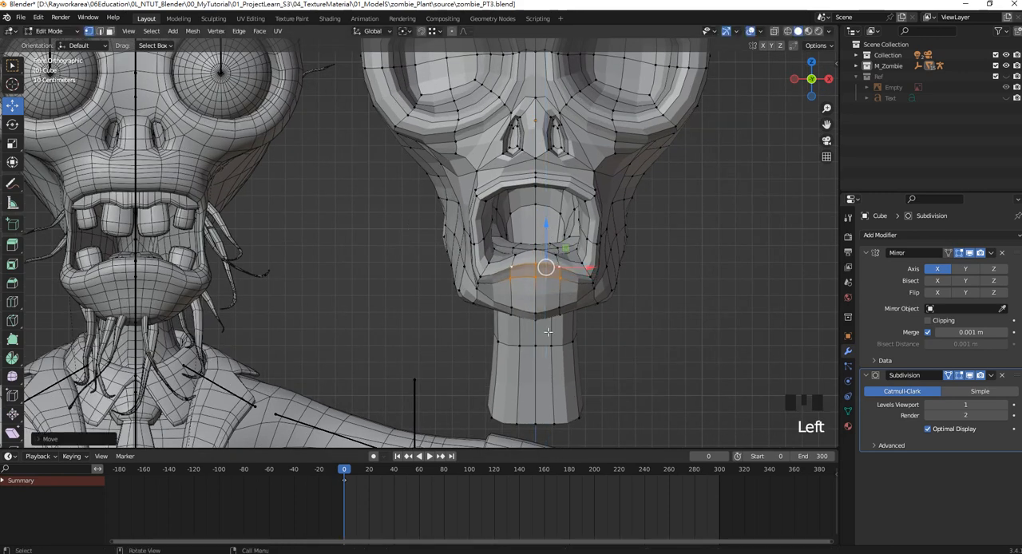
{"action": "left_click", "coordinate": [535, 318]}
{"action": "left_click_drag", "start_coordinate": [535, 283], "coordinate": [536, 269]}
{"action": "middle_click_drag", "start_coordinate": [666, 251], "coordinate": [671, 266], "text": "shift"}
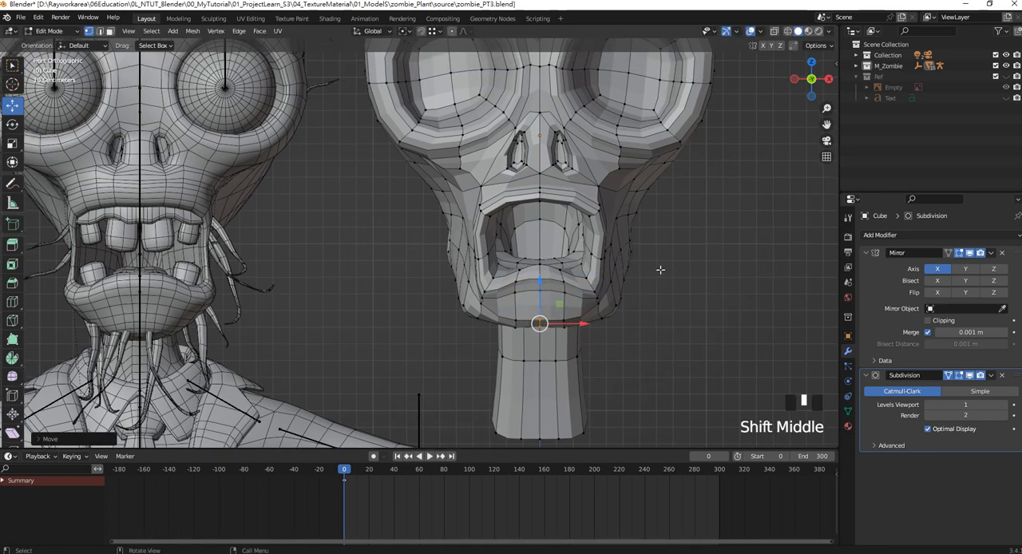
Move the vertices beside the lower mouth corners outward along X and nudge the cheek vertices above them inward.
{"action": "left_click", "coordinate": [602, 275]}
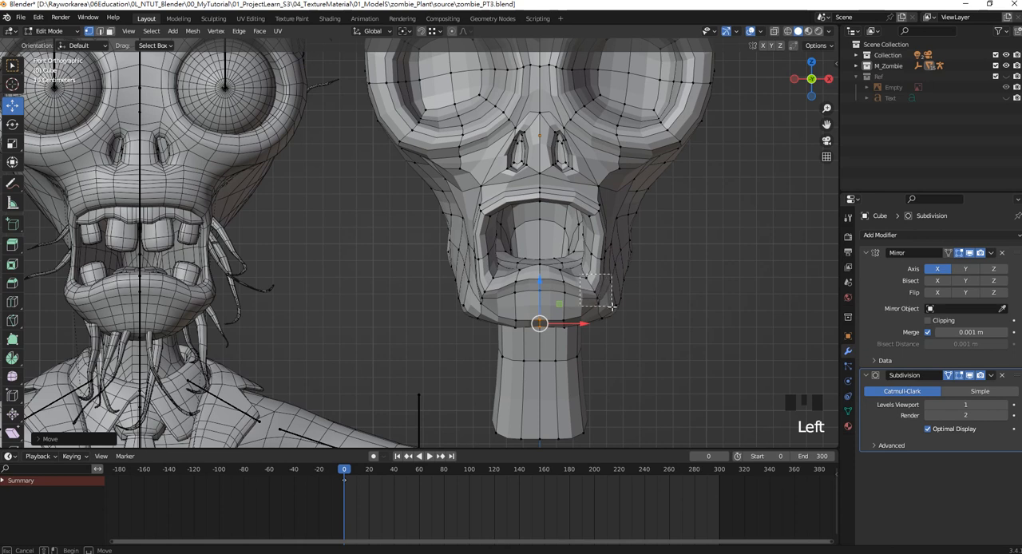
{"action": "left_click", "coordinate": [600, 295]}
{"action": "left_click_drag", "start_coordinate": [638, 294], "coordinate": [652, 294]}
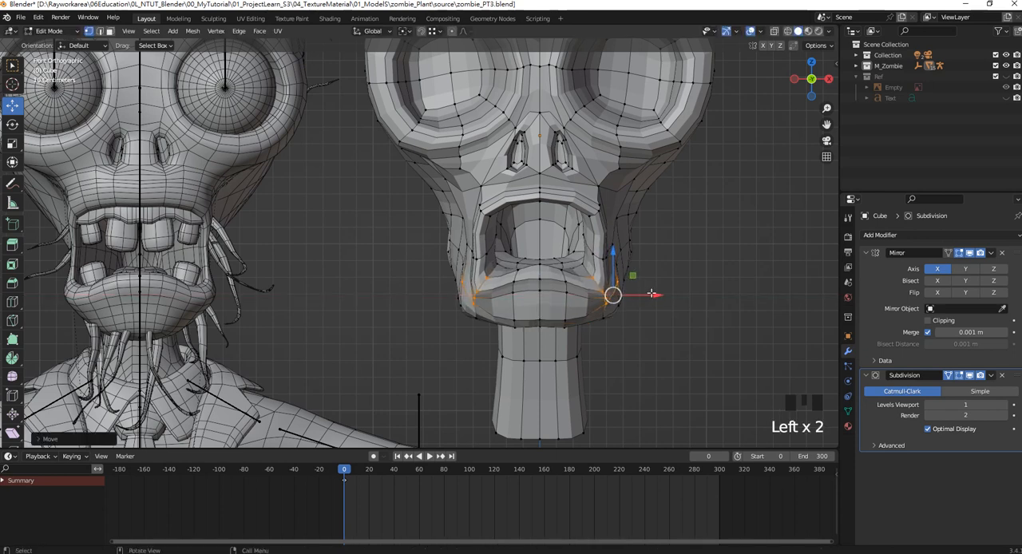
{"action": "left_click", "coordinate": [621, 265]}
{"action": "left_click_drag", "start_coordinate": [635, 255], "coordinate": [628, 254]}
Adjust the upper lip's centre vertices along Z and move its corner vertices outward along X.
{"action": "left_click", "coordinate": [550, 200]}
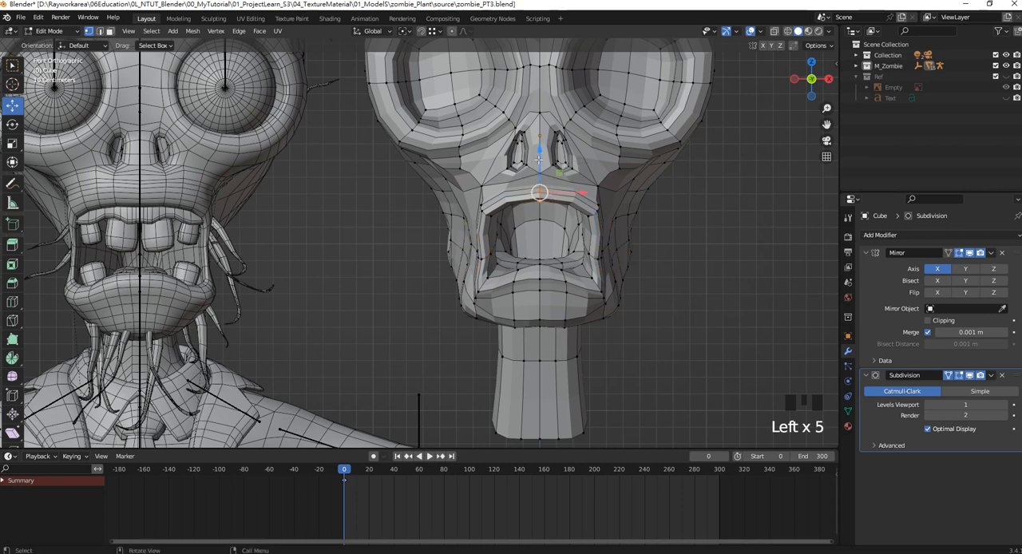
{"action": "left_click_drag", "start_coordinate": [539, 158], "coordinate": [542, 168]}
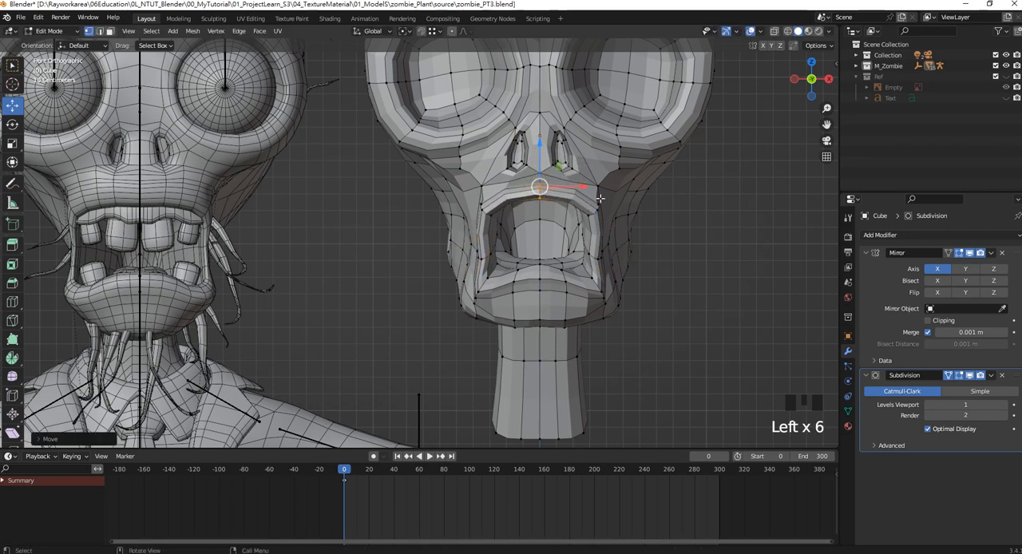
{"action": "left_click", "coordinate": [599, 209]}
{"action": "left_click_drag", "start_coordinate": [628, 208], "coordinate": [638, 207]}
Widen the sides of the mouth opening along X, raise those vertices along Z, and compare the mouth with the reference.
{"action": "left_click", "coordinate": [599, 257]}
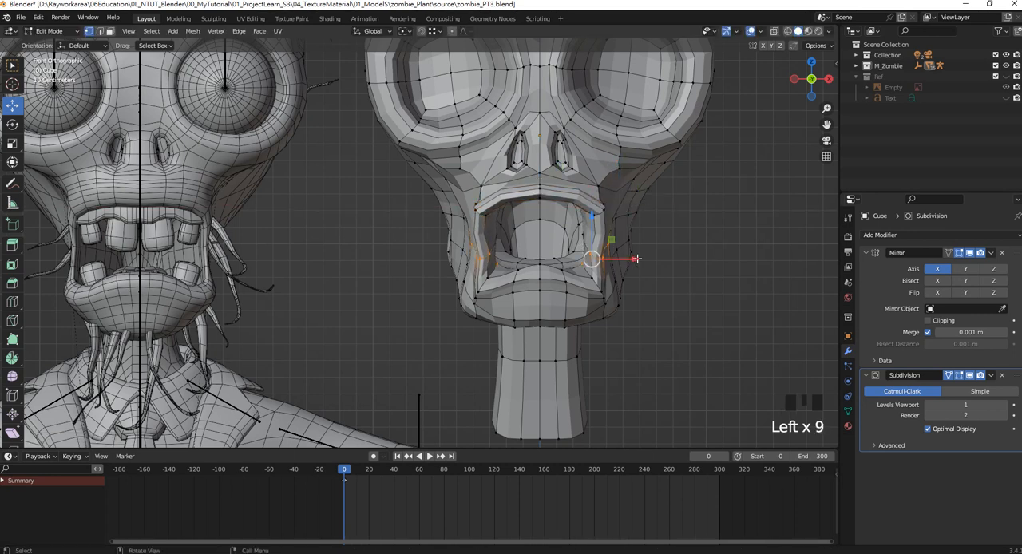
{"action": "left_click_drag", "start_coordinate": [636, 258], "coordinate": [645, 257]}
{"action": "left_click_drag", "start_coordinate": [600, 217], "coordinate": [599, 200]}
{"action": "left_click_drag", "start_coordinate": [642, 246], "coordinate": [635, 244]}
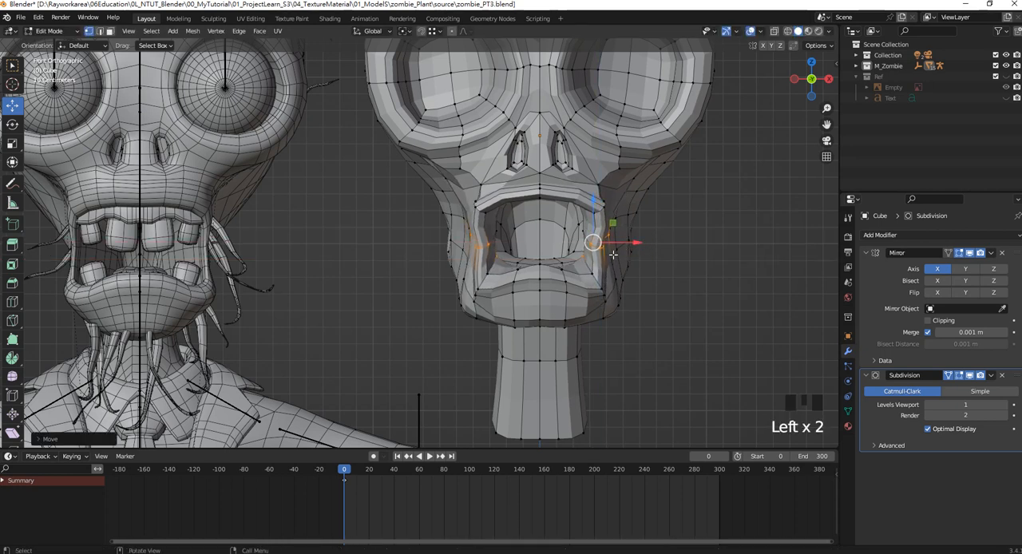
{"action": "left_click_drag", "start_coordinate": [573, 292], "coordinate": [607, 273]}
{"action": "scroll", "coordinate": [511, 256], "scroll_direction": "down", "scroll_amount": 2}
{"action": "middle_click_drag", "start_coordinate": [501, 250], "coordinate": [577, 248], "text": "shift"}
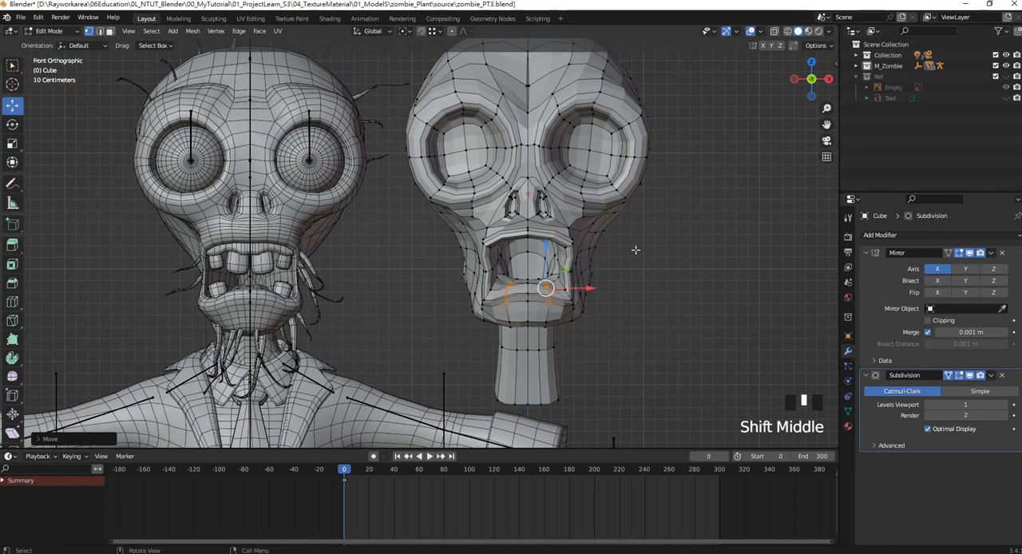
{"action": "scroll", "coordinate": [609, 226], "scroll_direction": "down", "scroll_amount": 1}
{"action": "scroll", "coordinate": [609, 226], "scroll_direction": "up", "scroll_amount": 3}
Move the cheek vertices beside the upper lip and below the eye socket outward along X to fill out the silhouette.
{"action": "left_click", "coordinate": [640, 223]}
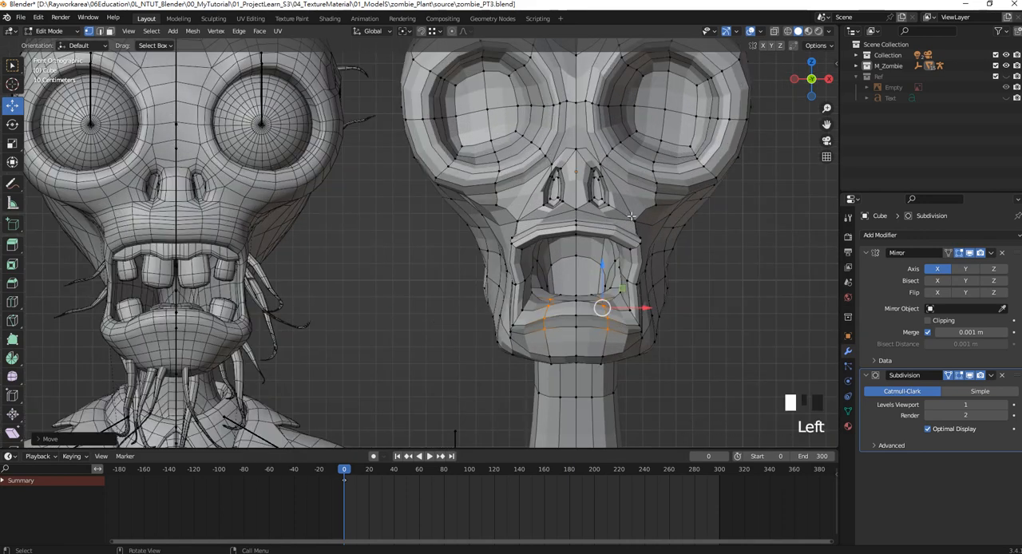
{"action": "left_click_drag", "start_coordinate": [670, 226], "coordinate": [685, 227]}
{"action": "mouse_move", "coordinate": [584, 214]}
{"action": "middle_mouse_down", "text": "shift"}
{"action": "mouse_move", "coordinate": [598, 229]}
{"action": "mouse_move", "coordinate": [569, 225]}
{"action": "middle_mouse_up", "text": "shift"}
{"action": "left_click", "coordinate": [647, 235]}
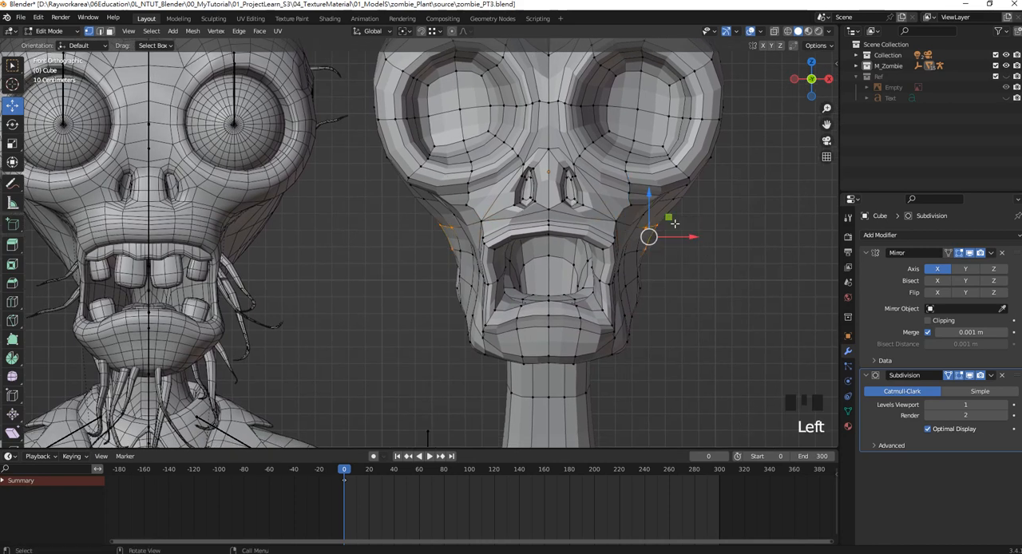
{"action": "left_click_drag", "start_coordinate": [684, 235], "coordinate": [690, 234]}
{"action": "left_click_drag", "start_coordinate": [687, 252], "coordinate": [688, 226]}
{"action": "left_click", "coordinate": [653, 225]}
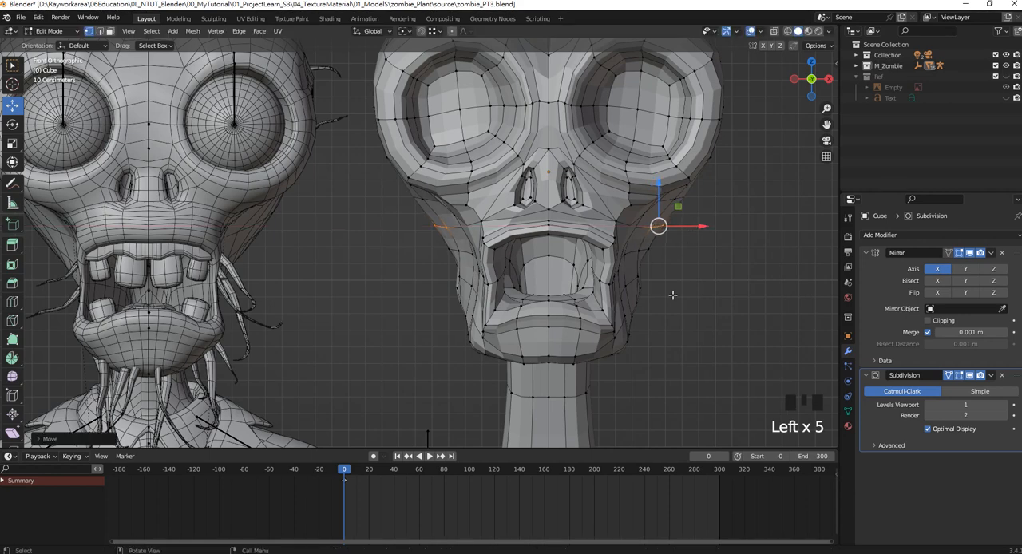
Select the outer vertices at the side of the jaw, adjust their position, and check the face outline against the reference.
{"action": "left_click_drag", "start_coordinate": [672, 298], "coordinate": [632, 275]}
{"action": "left_click_drag", "start_coordinate": [669, 314], "coordinate": [670, 291]}
{"action": "scroll", "coordinate": [653, 277], "scroll_direction": "down", "scroll_amount": 2}
{"action": "middle_click_drag", "start_coordinate": [631, 275], "coordinate": [662, 273], "text": "shift"}
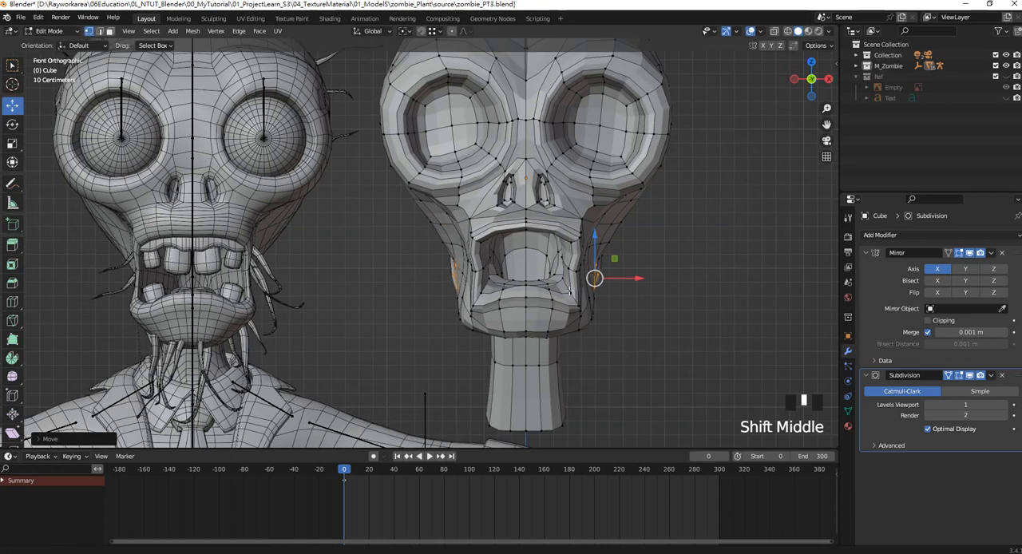
{"action": "scroll", "coordinate": [532, 231], "scroll_direction": "up", "scroll_amount": 3}
Select the centre vertices under the chin and lower them along Z in the right side view.
{"action": "left_click", "coordinate": [568, 212], "text": "alt"}
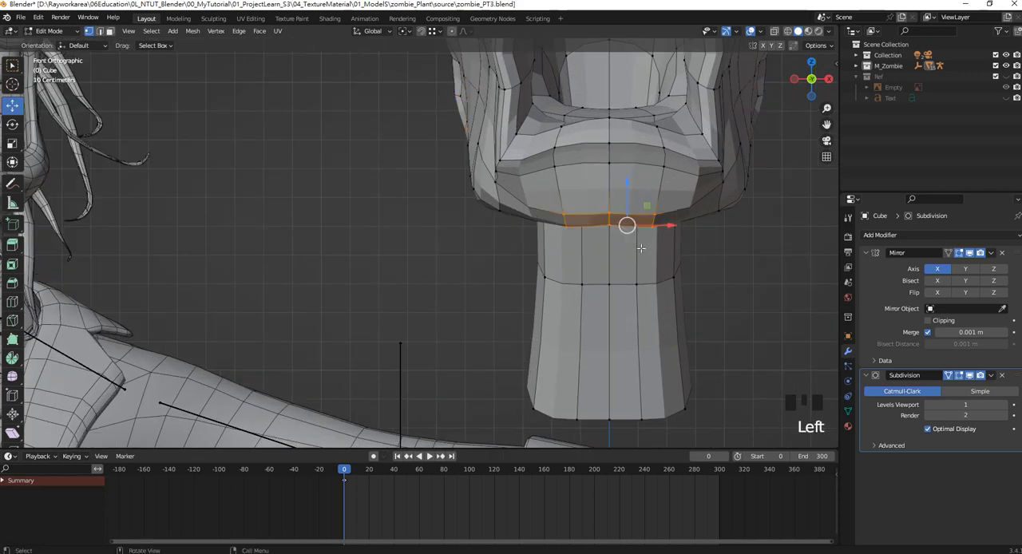
{"action": "scroll", "coordinate": [610, 241], "scroll_direction": "down", "scroll_amount": 1}
{"action": "key", "text": "KP_3"}
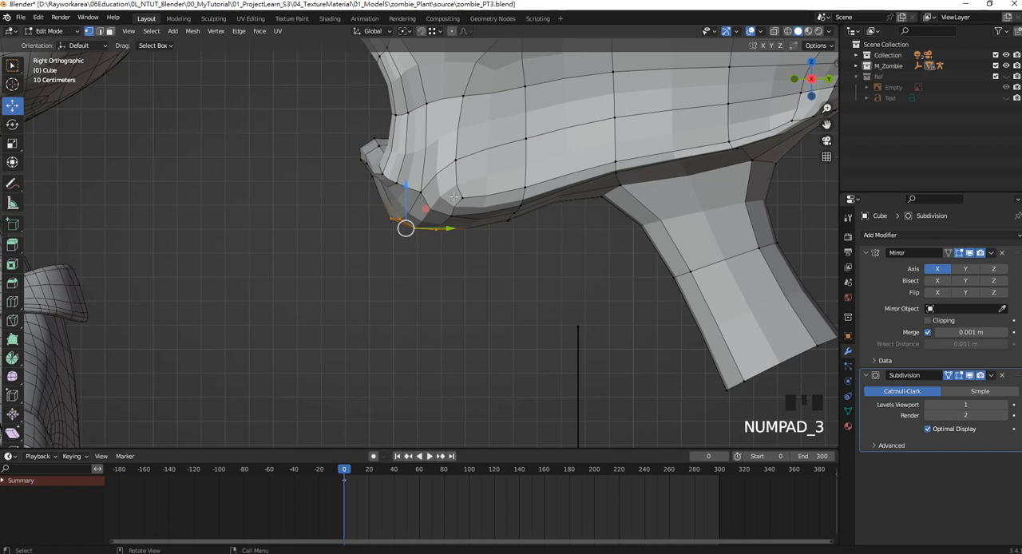
{"action": "scroll", "coordinate": [454, 197], "scroll_direction": "down", "scroll_amount": 3}
{"action": "middle_click_drag", "start_coordinate": [454, 197], "coordinate": [604, 230], "text": "shift"}
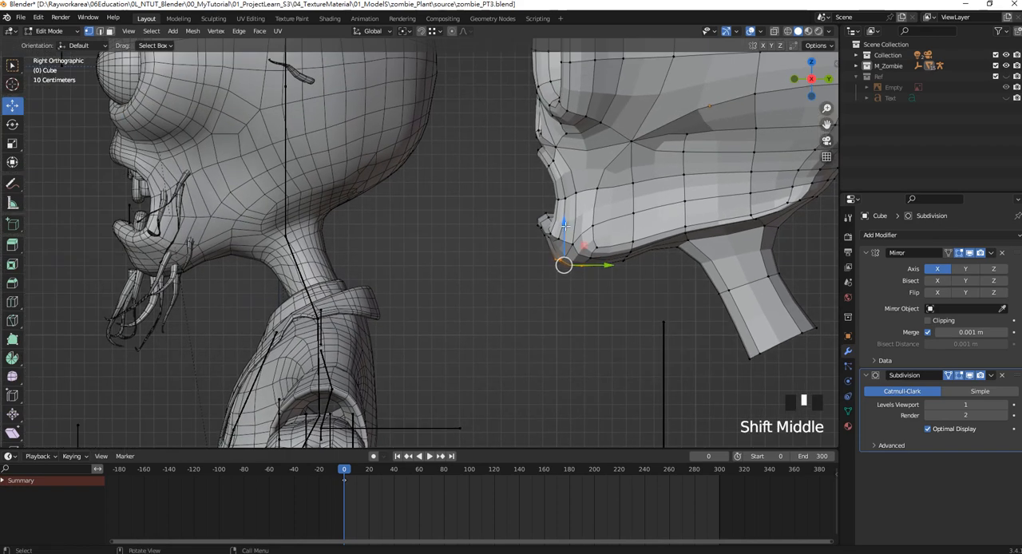
{"action": "left_click_drag", "start_coordinate": [565, 227], "coordinate": [571, 237]}
Compare the head's side profile and front proportions with the reference zombie.
{"action": "scroll", "coordinate": [587, 241], "scroll_direction": "down", "scroll_amount": 2}
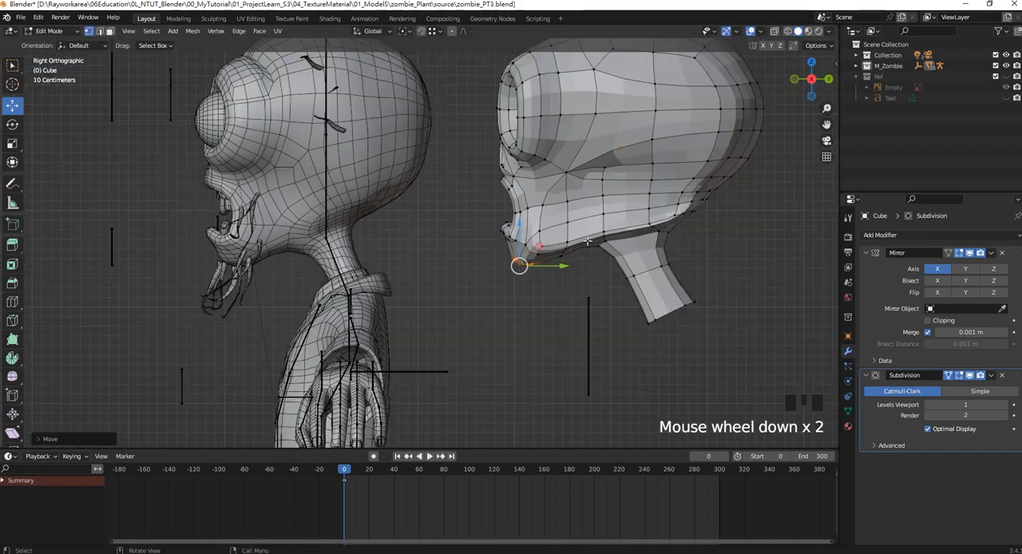
{"action": "middle_click_drag", "start_coordinate": [588, 240], "coordinate": [561, 255], "text": "shift"}
{"action": "scroll", "coordinate": [618, 259], "scroll_direction": "up", "scroll_amount": 1}
{"action": "middle_click_drag", "start_coordinate": [618, 281], "coordinate": [605, 308], "text": "shift"}
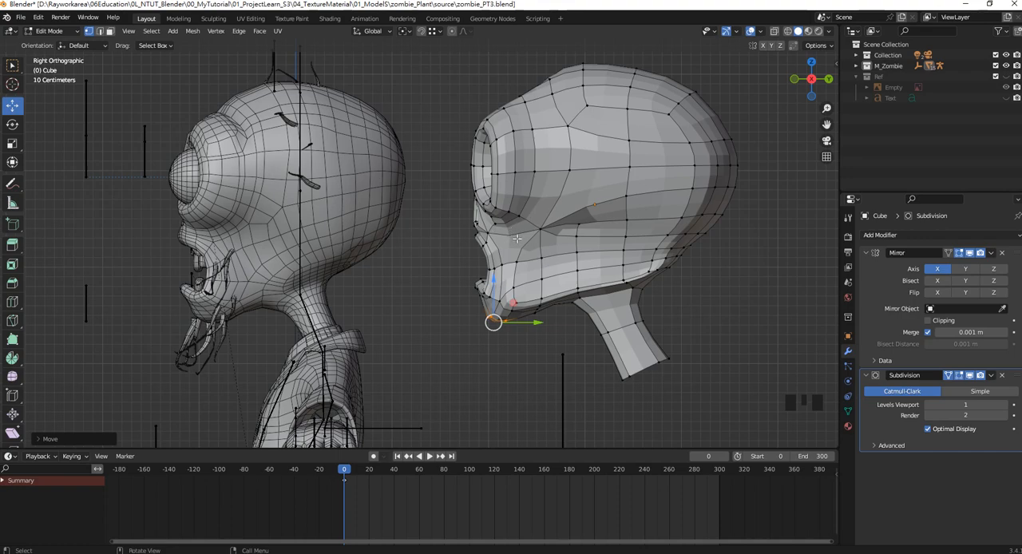
{"action": "scroll", "coordinate": [517, 238], "scroll_direction": "up", "scroll_amount": 2}
{"action": "middle_click_drag", "start_coordinate": [517, 237], "coordinate": [546, 197]}
{"action": "key", "text": "KP_1"}
{"action": "scroll", "coordinate": [550, 200], "scroll_direction": "down", "scroll_amount": 2}
{"action": "scroll", "coordinate": [546, 197], "scroll_direction": "up", "scroll_amount": 1}
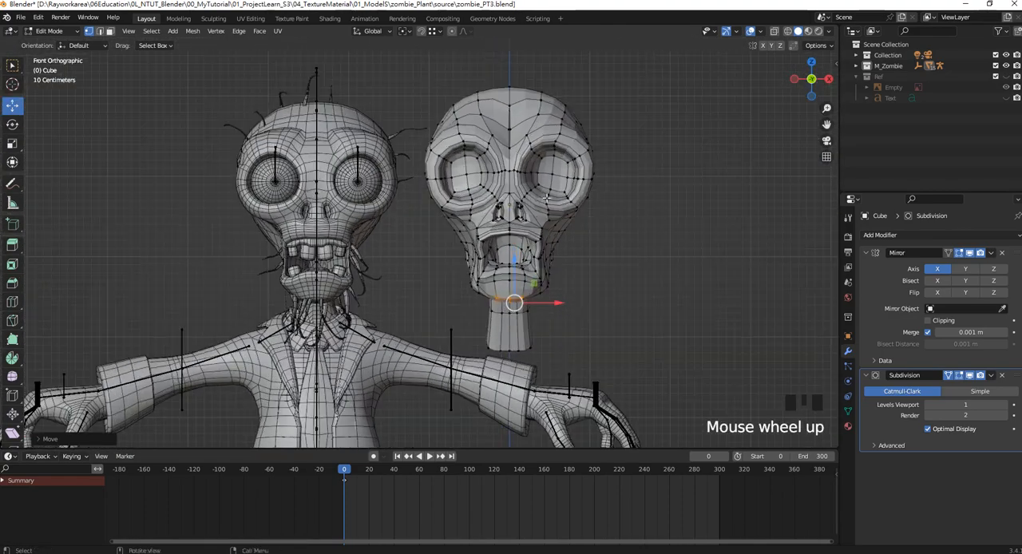
Leave Edit Mode and inspect the head from the front, especially the forehead's mirror seam.
{"action": "key", "text": "Tab"}
{"action": "left_click", "coordinate": [593, 197]}
{"action": "scroll", "coordinate": [593, 197], "scroll_direction": "up", "scroll_amount": 2}
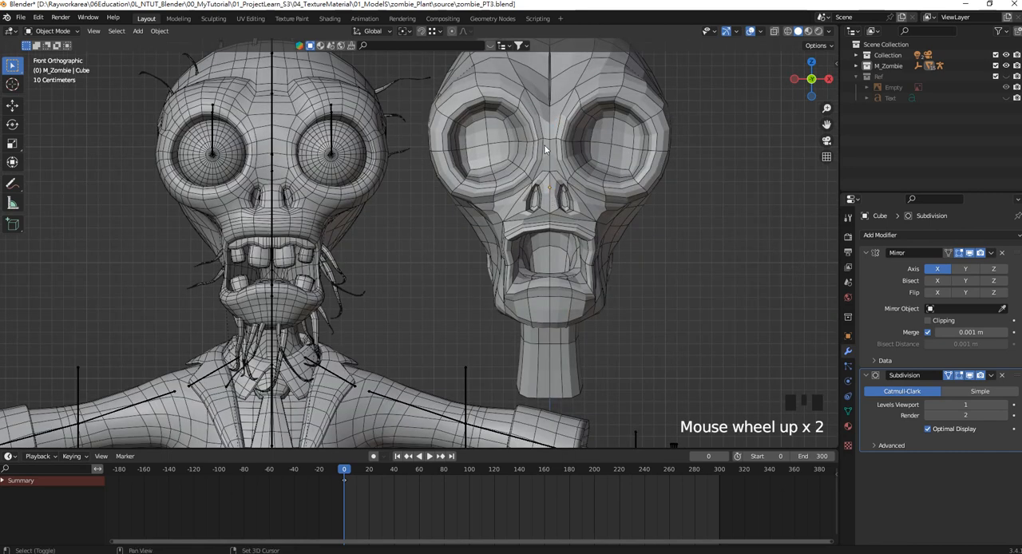
{"action": "middle_click_drag", "start_coordinate": [545, 149], "coordinate": [560, 208], "text": "shift"}
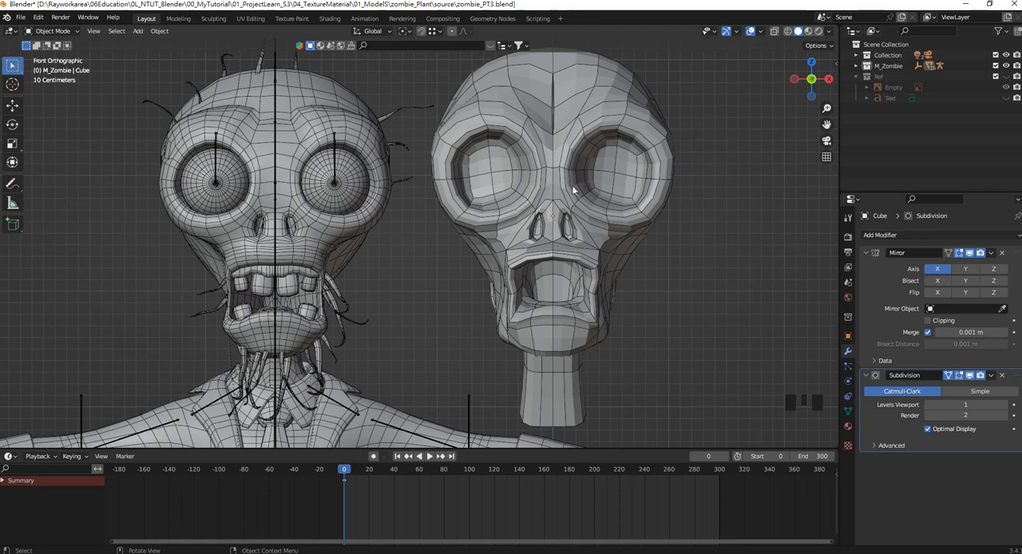
{"action": "left_click", "coordinate": [558, 121]}
{"action": "middle_click_drag", "start_coordinate": [558, 122], "coordinate": [543, 149], "text": "shift"}
{"action": "scroll", "coordinate": [491, 209], "scroll_direction": "up", "scroll_amount": 4}
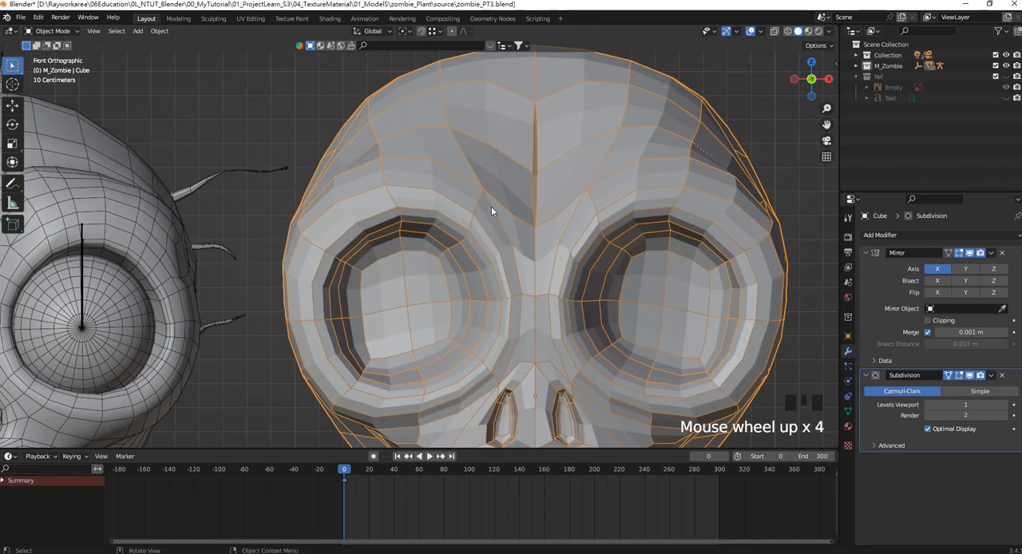
{"action": "scroll", "coordinate": [497, 204], "scroll_direction": "down", "scroll_amount": 3}
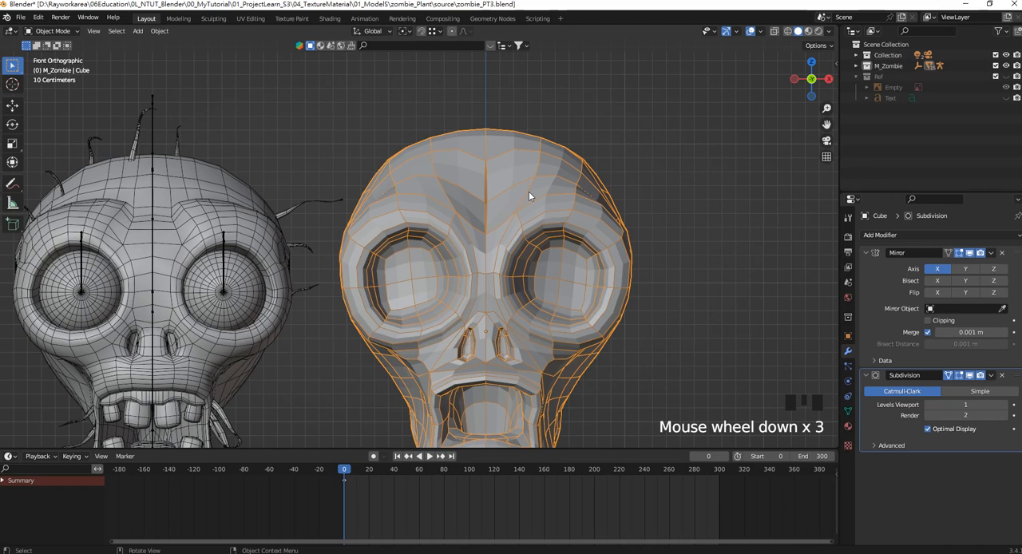
{"action": "middle_click_drag", "start_coordinate": [529, 191], "coordinate": [459, 221], "text": "shift"}
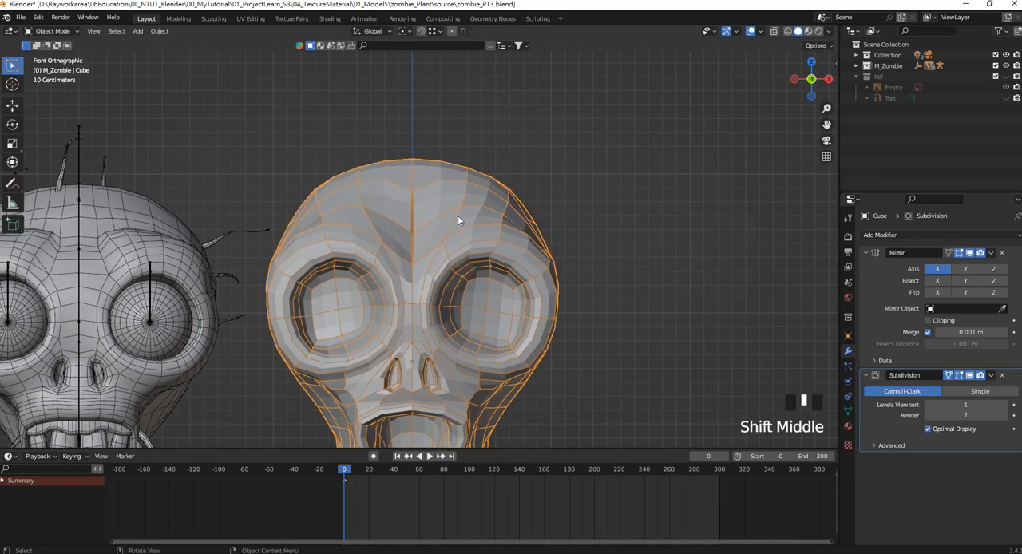
{"action": "scroll", "coordinate": [413, 207], "scroll_direction": "up", "scroll_amount": 6}
In Edit Mode, enable snapping to Edge and snap the stray forehead vertex onto the centreline to close the mirror gap.
{"action": "key", "text": "Tab"}
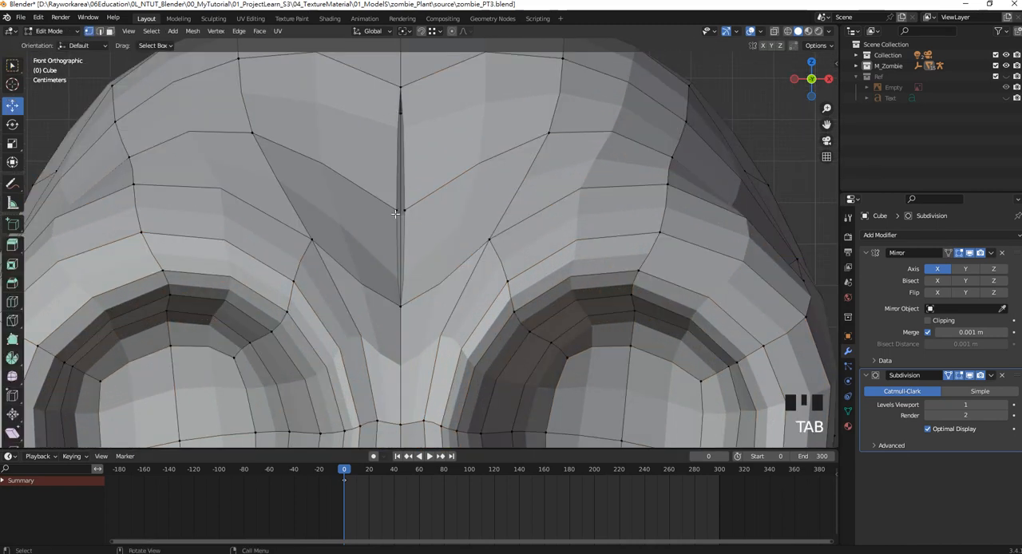
{"action": "left_click", "coordinate": [396, 213]}
{"action": "left_click", "coordinate": [422, 31]}
{"action": "left_click", "coordinate": [433, 31]}
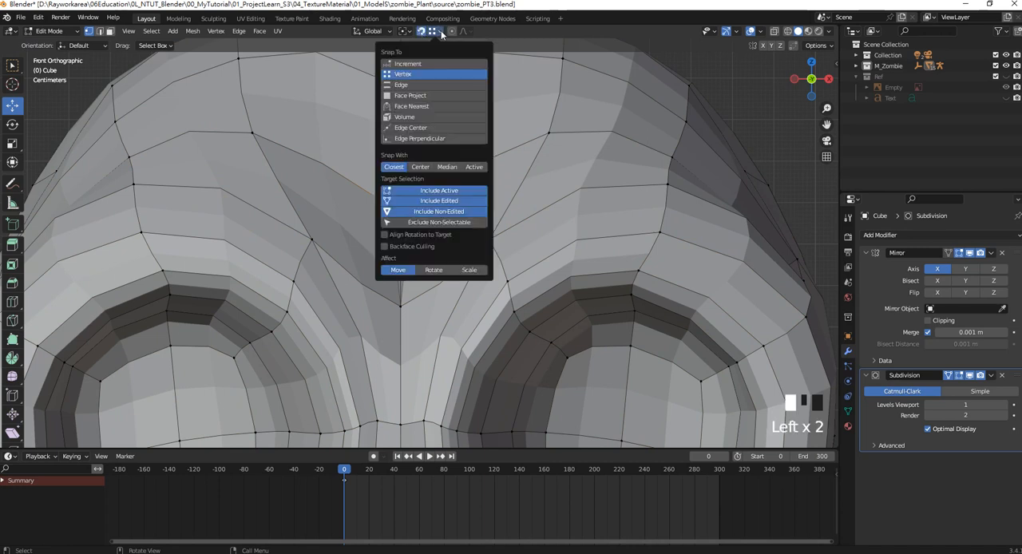
{"action": "left_click", "coordinate": [415, 86]}
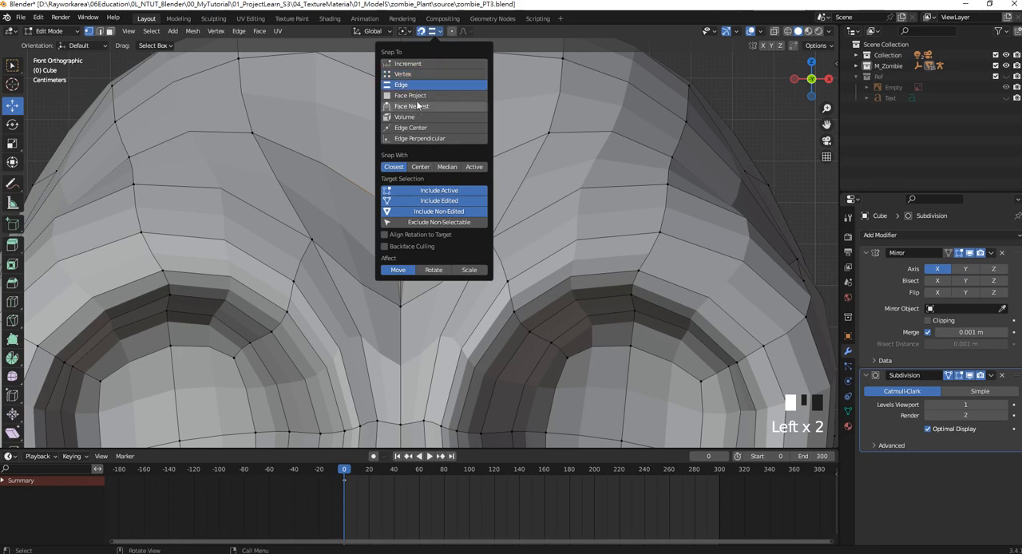
{"action": "middle_click_drag", "start_coordinate": [410, 219], "coordinate": [437, 245], "text": "shift"}
{"action": "left_click_drag", "start_coordinate": [439, 245], "coordinate": [413, 130]}
{"action": "scroll", "coordinate": [484, 231], "scroll_direction": "down", "scroll_amount": 8}
{"action": "scroll", "coordinate": [484, 232], "scroll_direction": "down", "scroll_amount": 2}
{"action": "middle_click_drag", "start_coordinate": [484, 231], "coordinate": [488, 136], "text": "shift"}
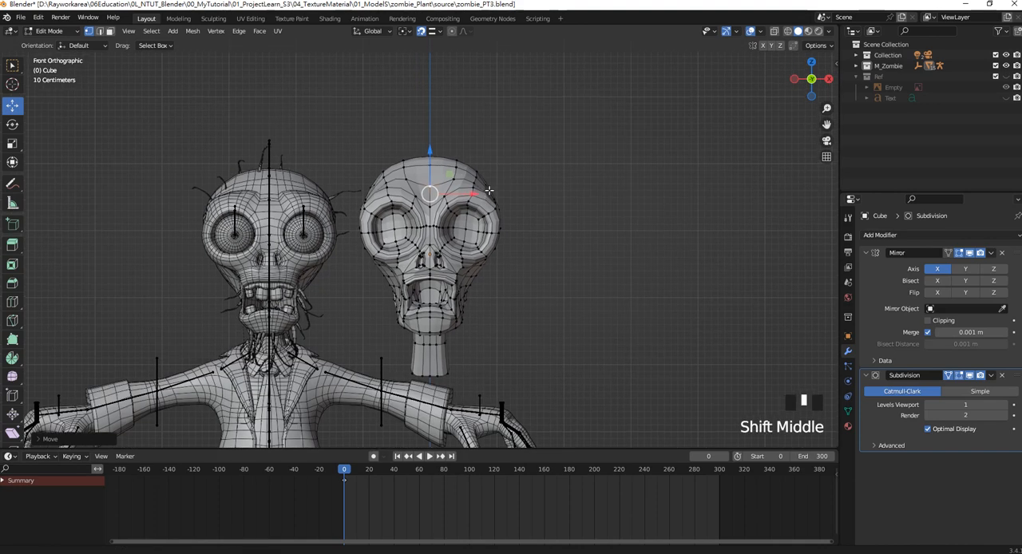
Return to Object Mode, apply Shade Smooth to the head, and deselect it.
{"action": "scroll", "coordinate": [493, 212], "scroll_direction": "up", "scroll_amount": 2}
{"action": "key", "text": "Tab"}
{"action": "right_click", "coordinate": [479, 163]}
{"action": "left_click", "coordinate": [448, 165]}
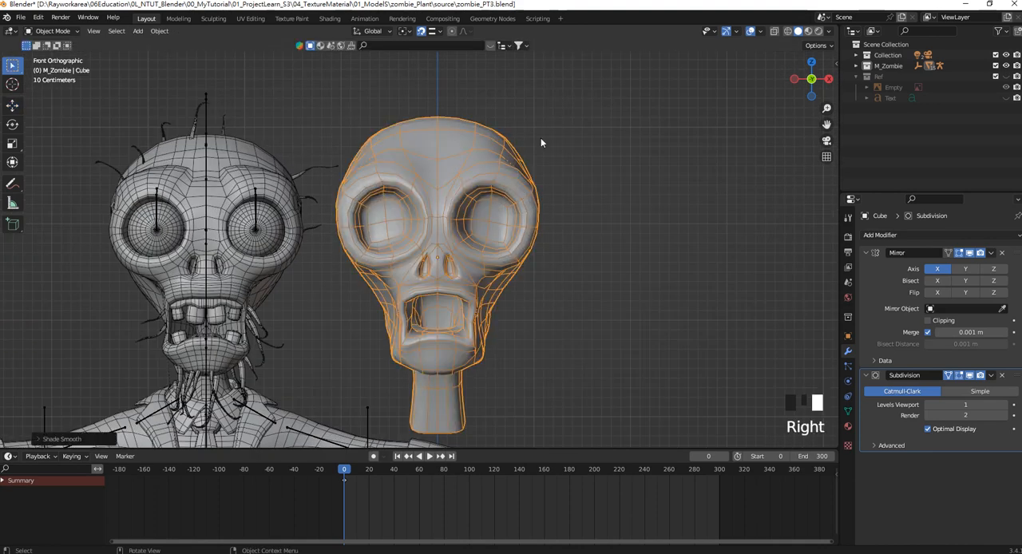
{"action": "left_click", "coordinate": [540, 137]}
Temporarily hide the viewport overlays to compare the smooth-shaded head with the reference.
{"action": "left_click", "coordinate": [751, 31]}
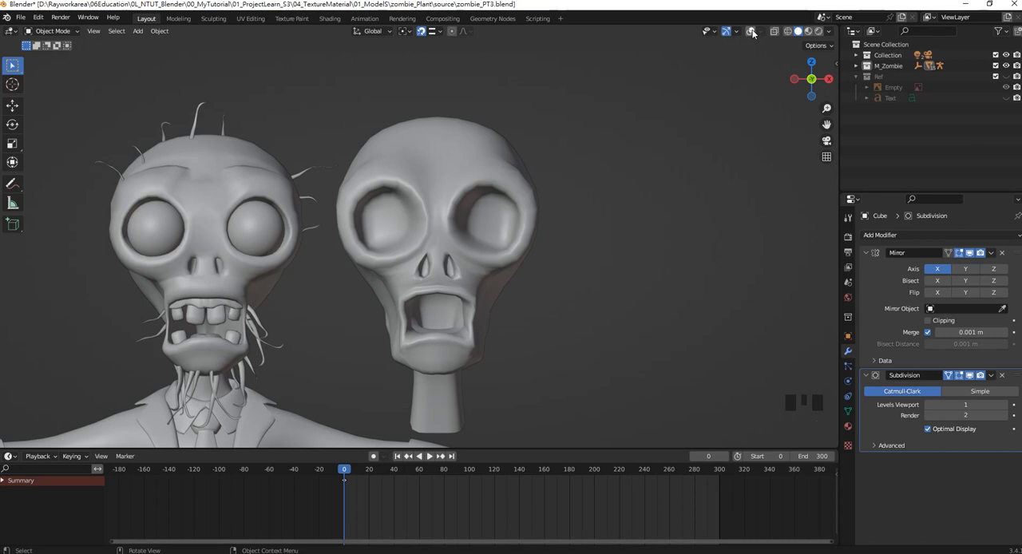
{"action": "left_click", "coordinate": [751, 31]}
{"action": "middle_click_drag", "start_coordinate": [506, 269], "coordinate": [522, 198], "text": "shift"}
Select the centre vertex at the back of the eye socket in Edit Mode and snap the 3D cursor to it.
{"action": "left_click", "coordinate": [534, 185]}
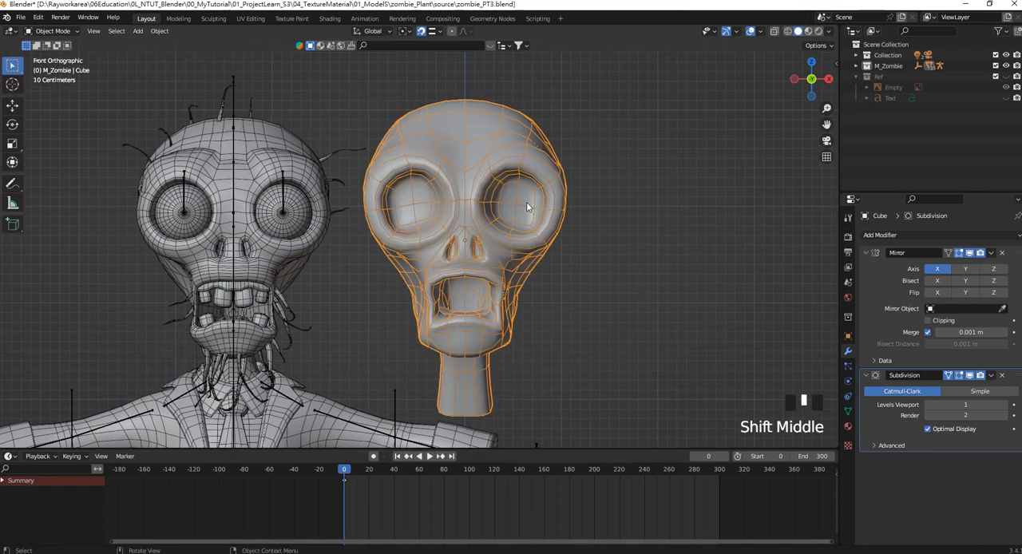
{"action": "key", "text": "Tab"}
{"action": "left_click", "coordinate": [515, 201]}
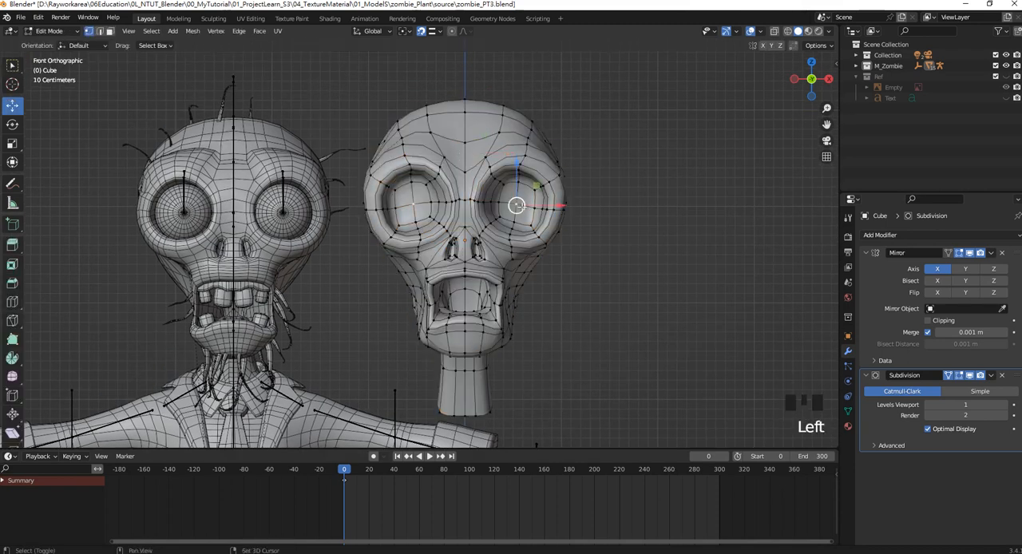
{"action": "key", "text": "shift+s"}
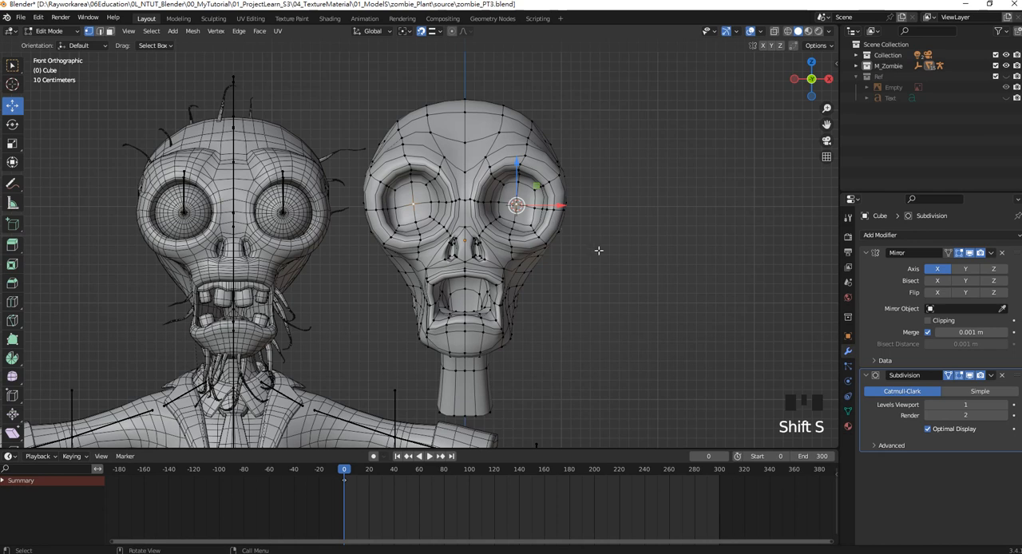
Return to Object Mode and add a UV sphere with 16 segments at the 3D cursor in the eye socket.
{"action": "key", "text": "Tab"}
{"action": "key", "text": "shift+a"}
{"action": "mouse_move", "coordinate": [556, 255]}
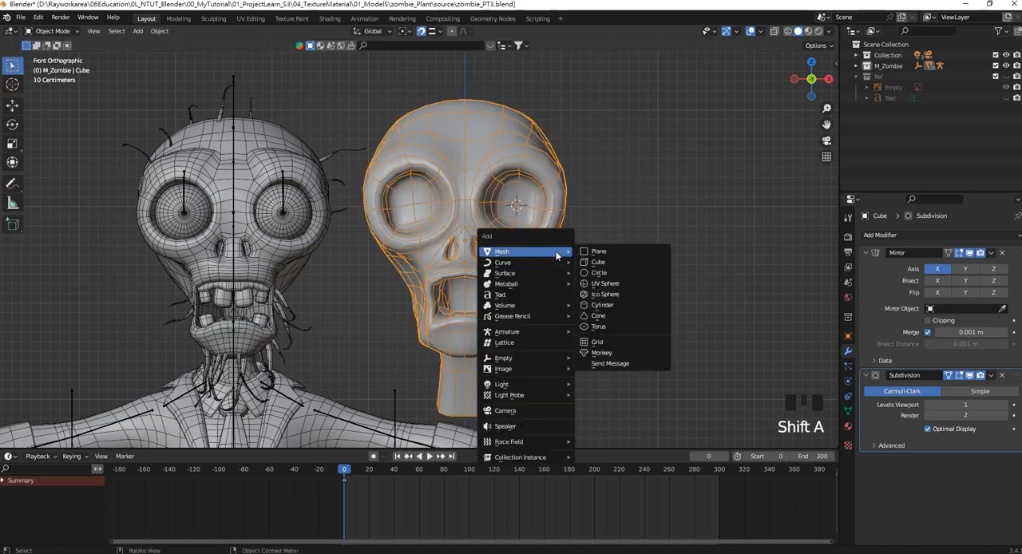
{"action": "left_click", "coordinate": [611, 284]}
{"action": "left_click", "coordinate": [59, 440]}
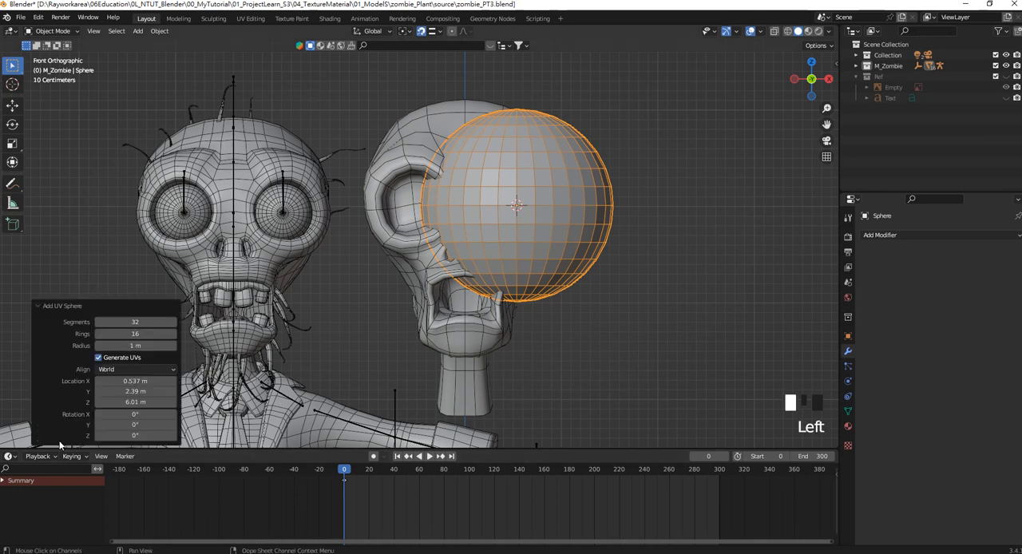
{"action": "double_click", "coordinate": [147, 322]}
{"action": "key", "text": "Return"}
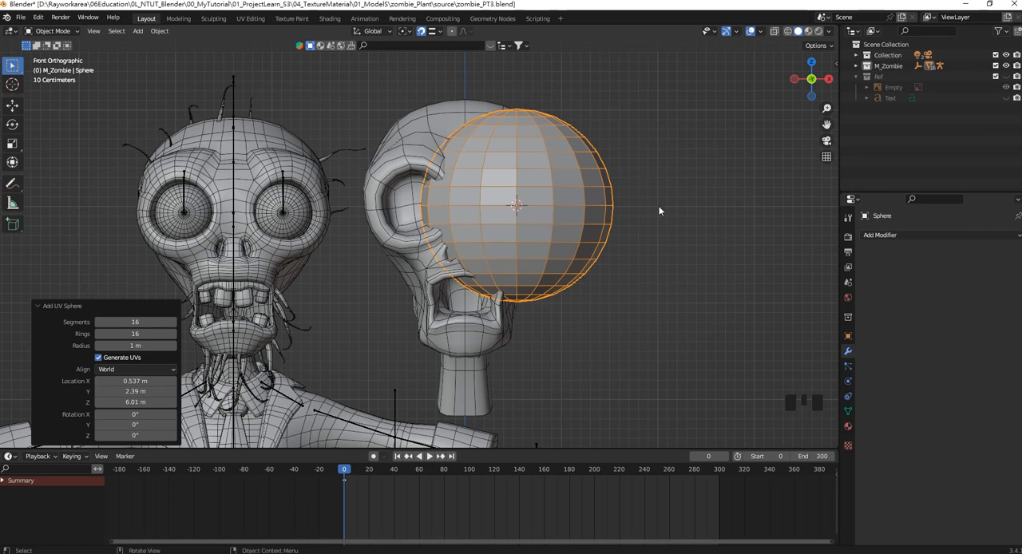
Rotate the sphere 90° about X and scale it to about 0.368 to fit the eye socket.
{"action": "key", "text": "r"}
{"action": "key", "text": "x"}
{"action": "key", "text": "9"}
{"action": "key", "text": "0"}
{"action": "key", "text": "Return"}
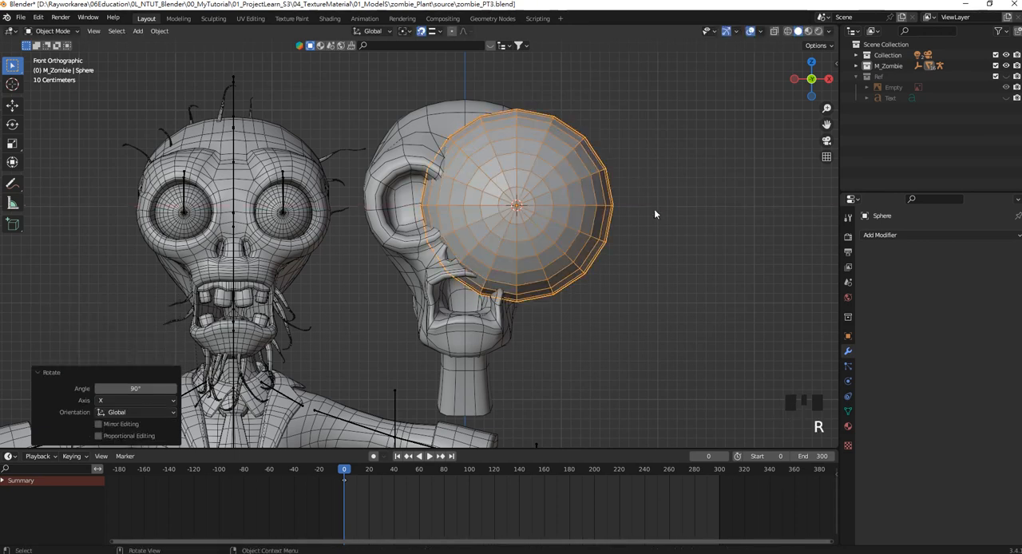
{"action": "key", "text": "s"}
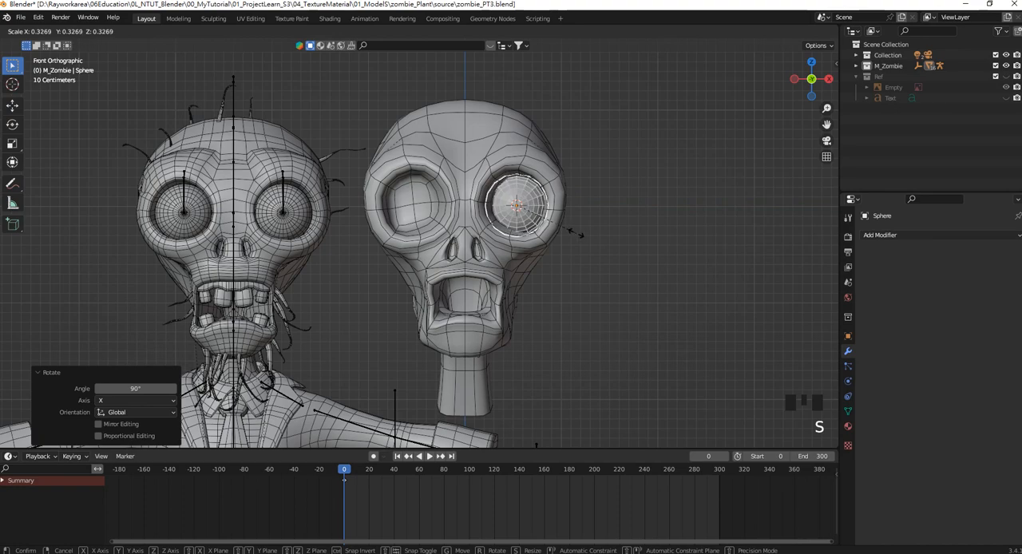
{"action": "left_click", "coordinate": [588, 238]}
Move the eyeball about 0.44 m forward along Y and scale it up slightly to fill the socket opening.
{"action": "middle_click_drag", "start_coordinate": [588, 238], "coordinate": [505, 262]}
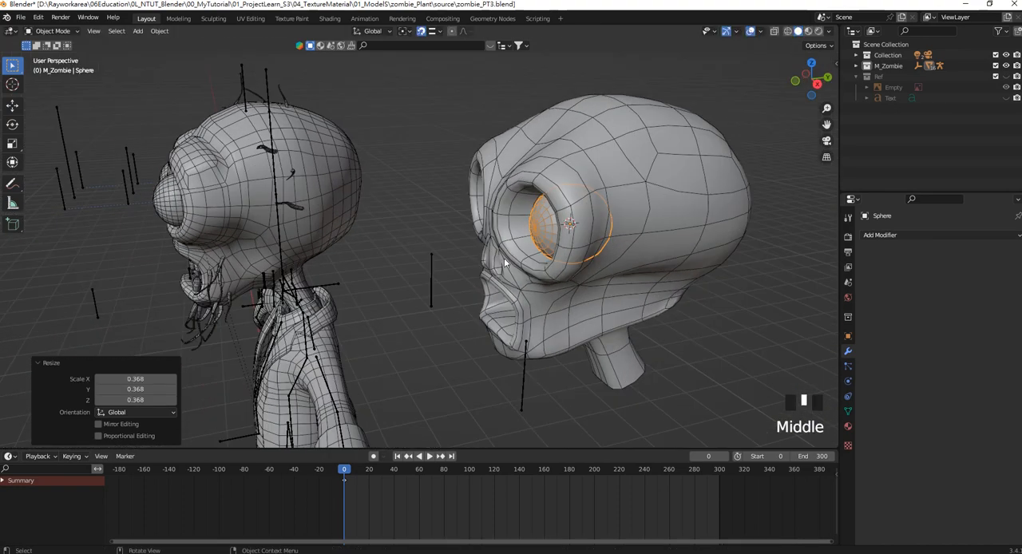
{"action": "left_click", "coordinate": [12, 104]}
{"action": "left_click_drag", "start_coordinate": [609, 220], "coordinate": [579, 228]}
{"action": "key", "text": "KP_1"}
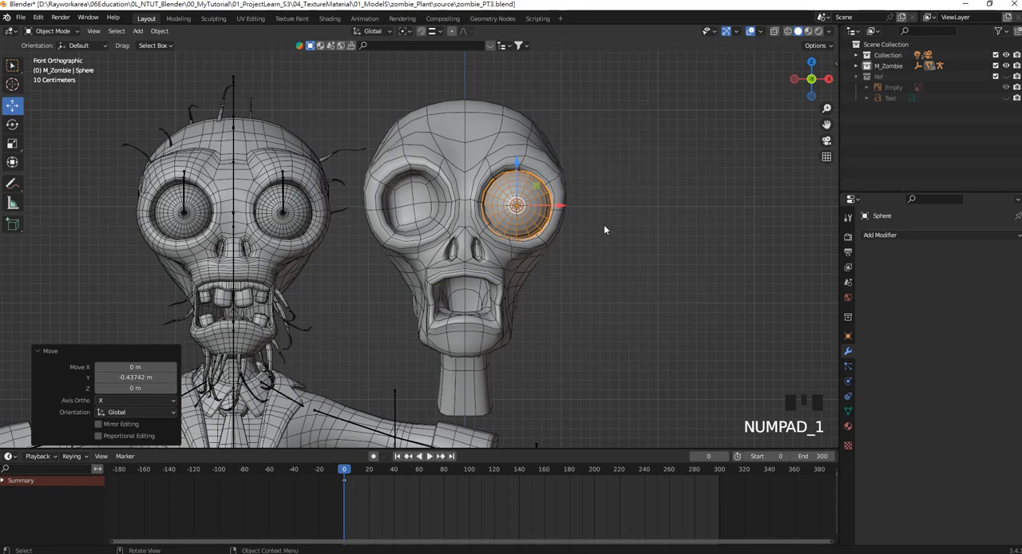
{"action": "scroll", "coordinate": [604, 230], "scroll_direction": "up", "scroll_amount": 2}
{"action": "key", "text": "z"}
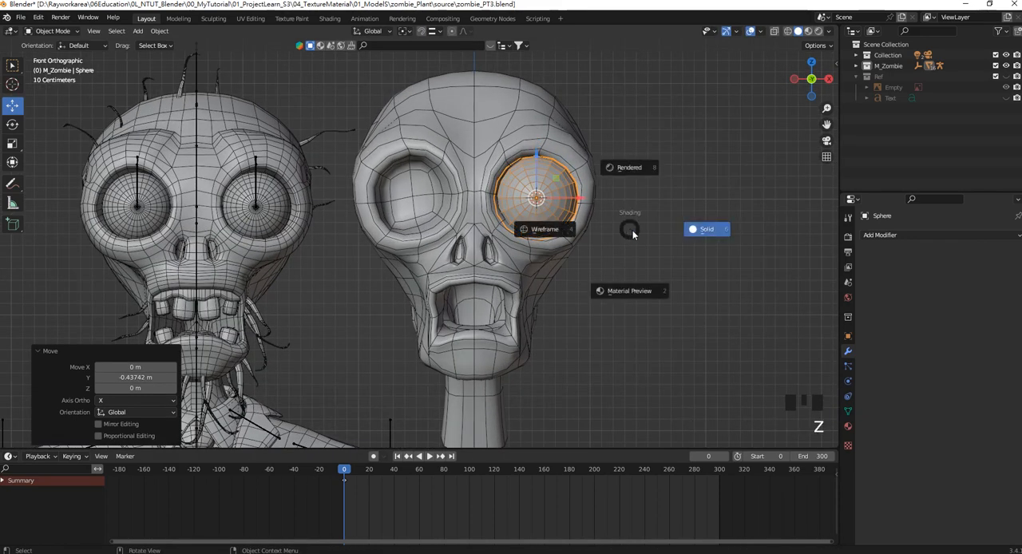
{"action": "key", "text": "s"}
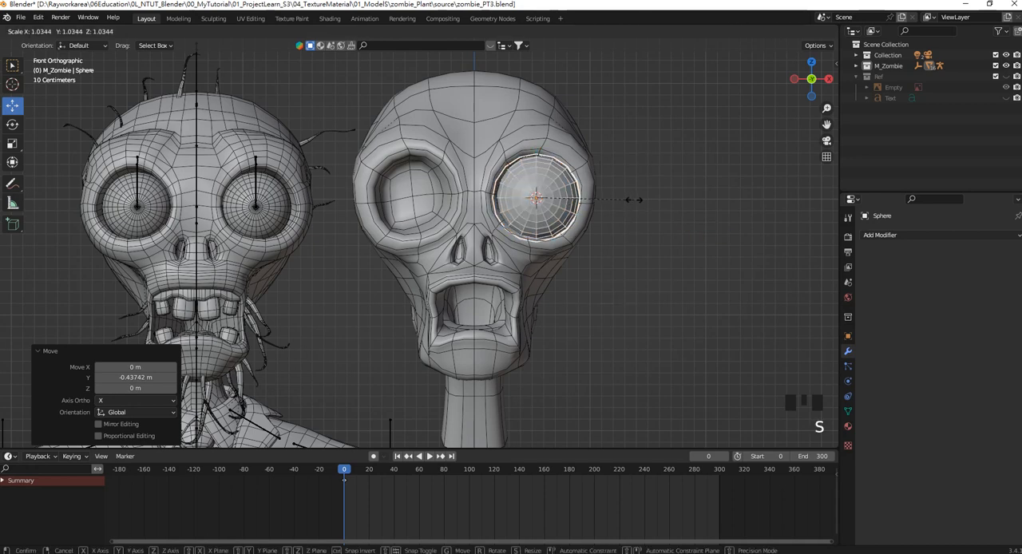
{"action": "left_click", "coordinate": [631, 199]}
{"action": "left_click", "coordinate": [631, 199]}
{"action": "left_click", "coordinate": [556, 199]}
{"action": "middle_click_drag", "start_coordinate": [556, 204], "coordinate": [484, 232], "text": "shift"}
In Edit Mode with face selection, select the circular cap of faces around the eyeball's front pole.
{"action": "key", "text": "Tab"}
{"action": "scroll", "coordinate": [540, 224], "scroll_direction": "up", "scroll_amount": 2}
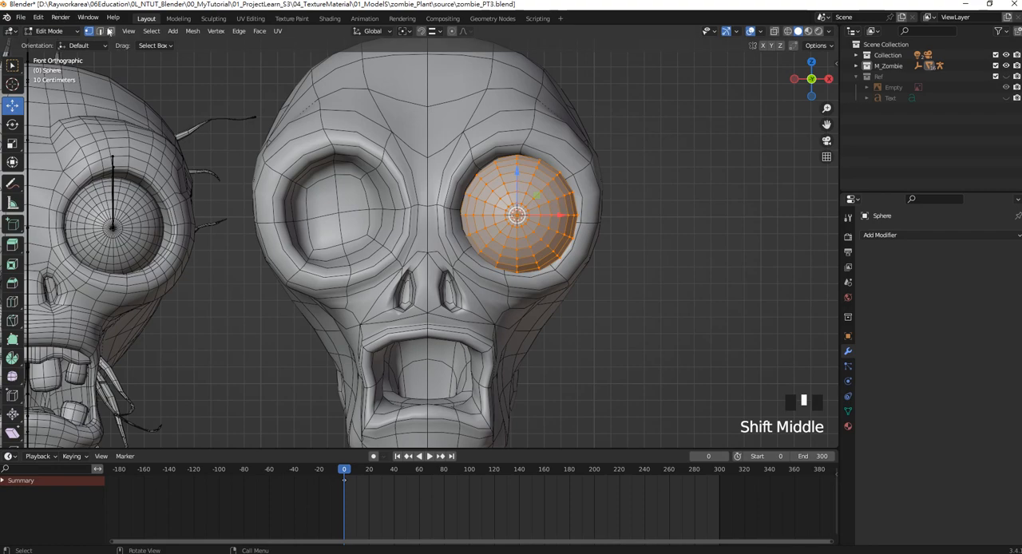
{"action": "left_click", "coordinate": [109, 31]}
{"action": "scroll", "coordinate": [607, 224], "scroll_direction": "up", "scroll_amount": 3}
{"action": "left_click_drag", "start_coordinate": [612, 219], "coordinate": [571, 182]}
{"action": "scroll", "coordinate": [609, 206], "scroll_direction": "down", "scroll_amount": 5}
{"action": "scroll", "coordinate": [569, 212], "scroll_direction": "up", "scroll_amount": 2}
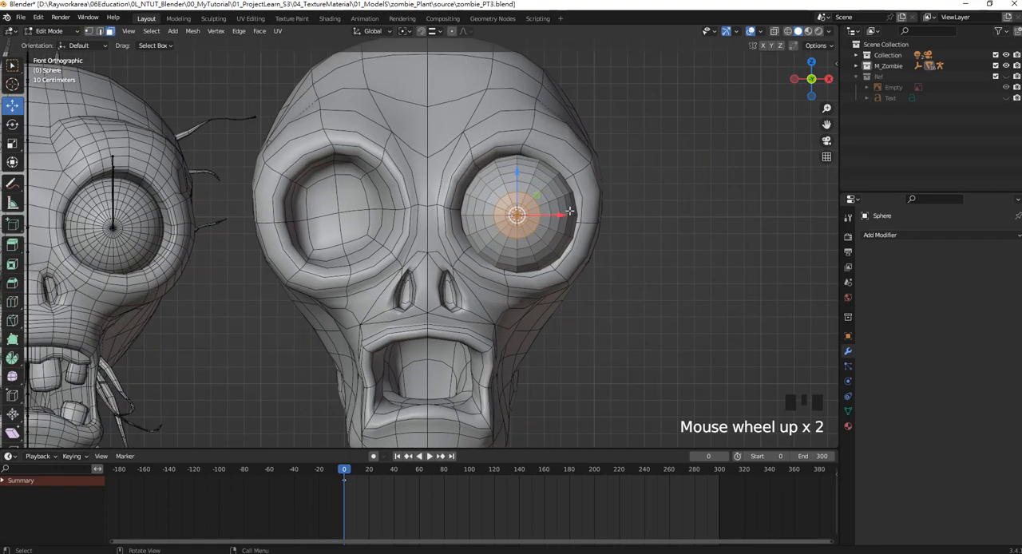
{"action": "scroll", "coordinate": [569, 211], "scroll_direction": "down", "scroll_amount": 1}
{"action": "scroll", "coordinate": [533, 214], "scroll_direction": "up", "scroll_amount": 1}
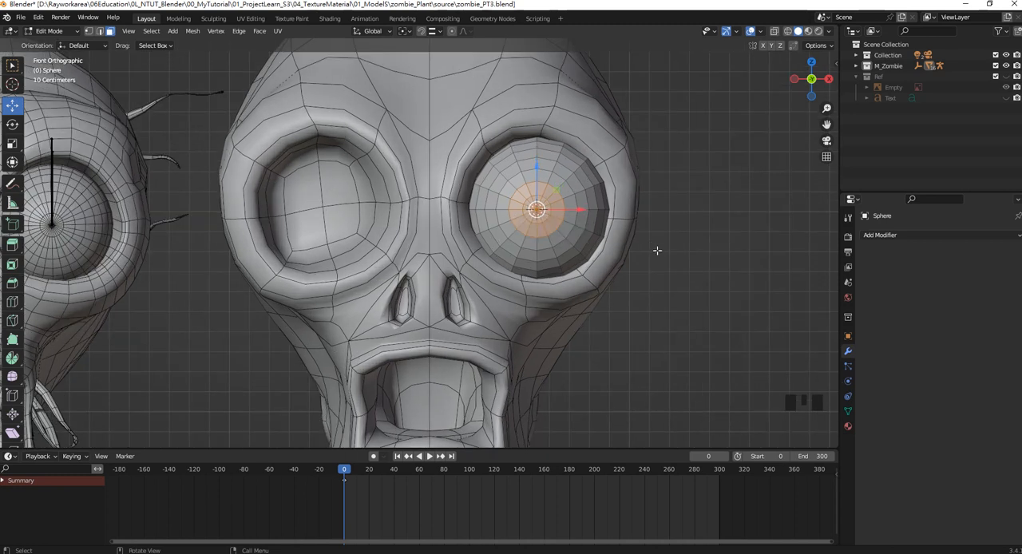
Extrude the selected front cap of the eyeball about 0.022 m forward along global Y.
{"action": "middle_click_drag", "start_coordinate": [657, 251], "coordinate": [588, 270]}
{"action": "key", "text": "e"}
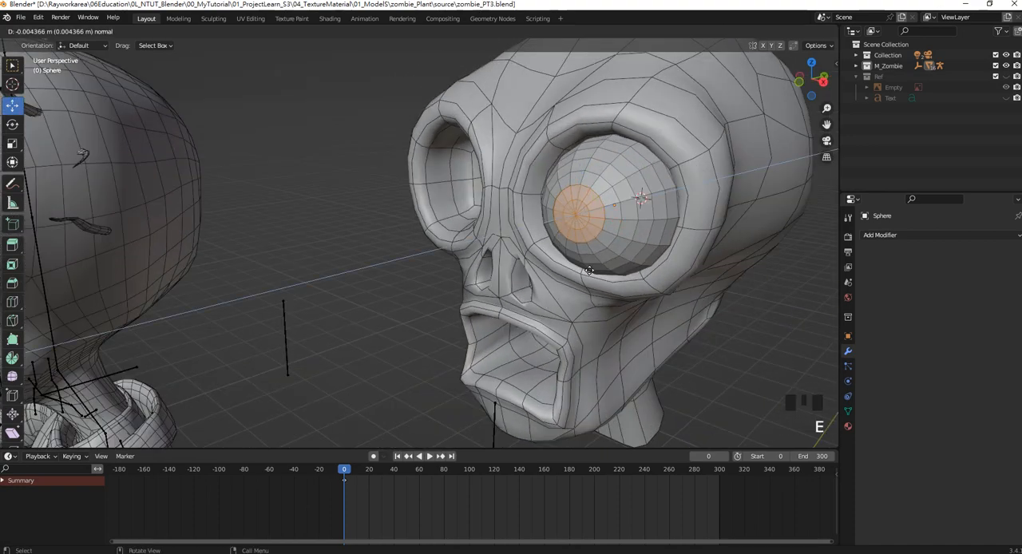
{"action": "key", "text": "y"}
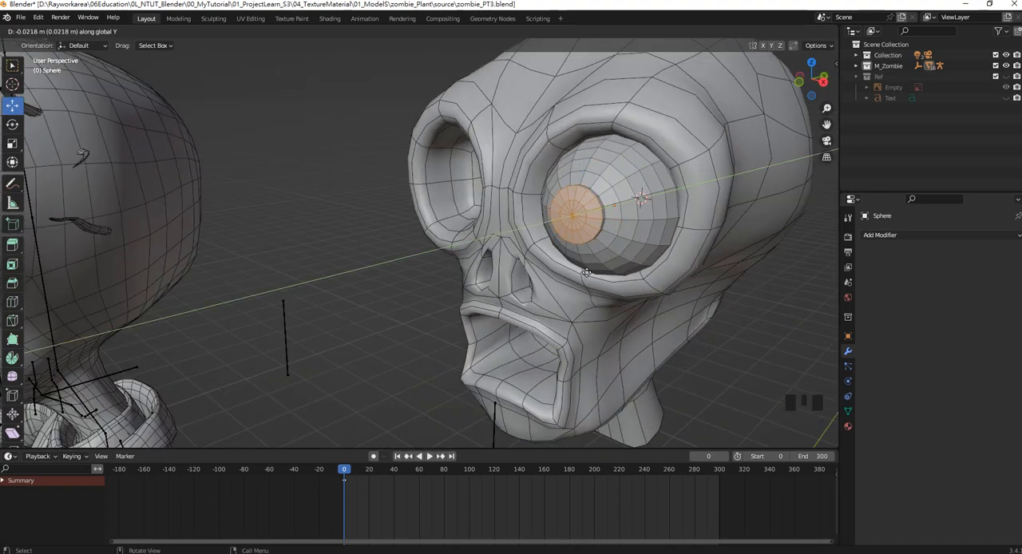
{"action": "left_click", "coordinate": [587, 272]}
{"action": "middle_click_drag", "start_coordinate": [586, 272], "coordinate": [496, 268]}
Add one loop cut around the thin rim of the extruded pupil cap.
{"action": "scroll", "coordinate": [511, 263], "scroll_direction": "up", "scroll_amount": 2}
{"action": "middle_click_drag", "start_coordinate": [635, 211], "coordinate": [571, 228], "text": "shift"}
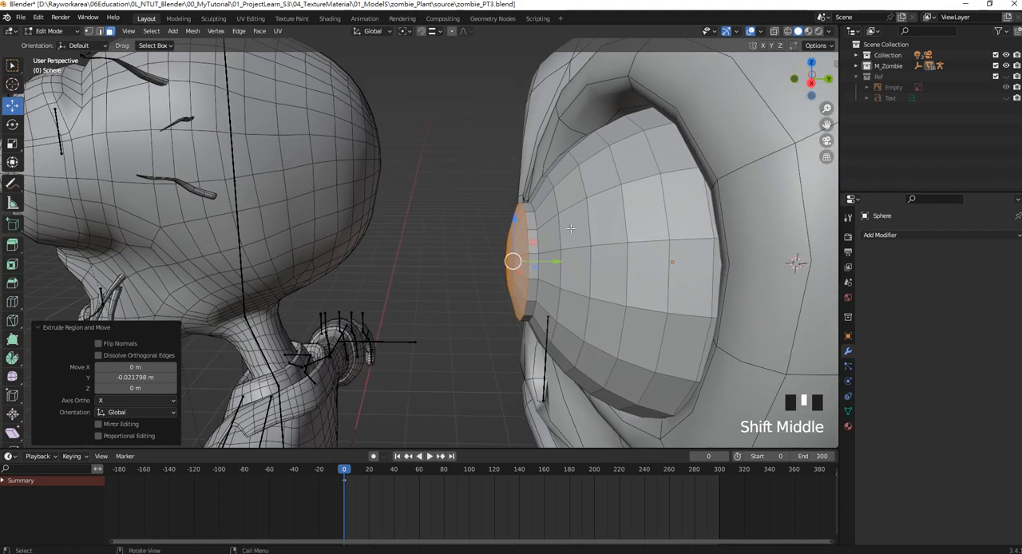
{"action": "scroll", "coordinate": [571, 229], "scroll_direction": "up", "scroll_amount": 1}
{"action": "key", "text": "ctrl+r"}
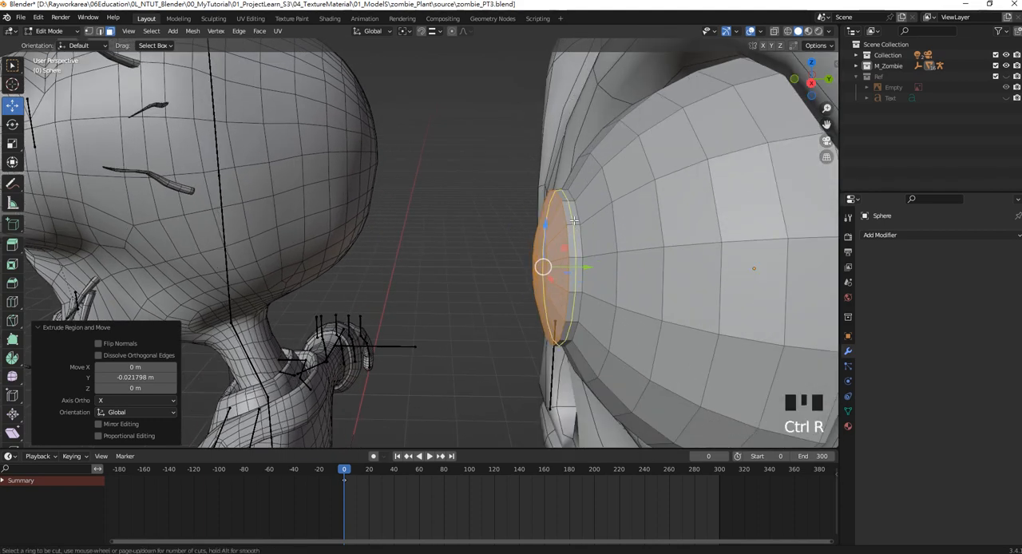
{"action": "left_click", "coordinate": [573, 221]}
{"action": "left_click", "coordinate": [573, 222]}
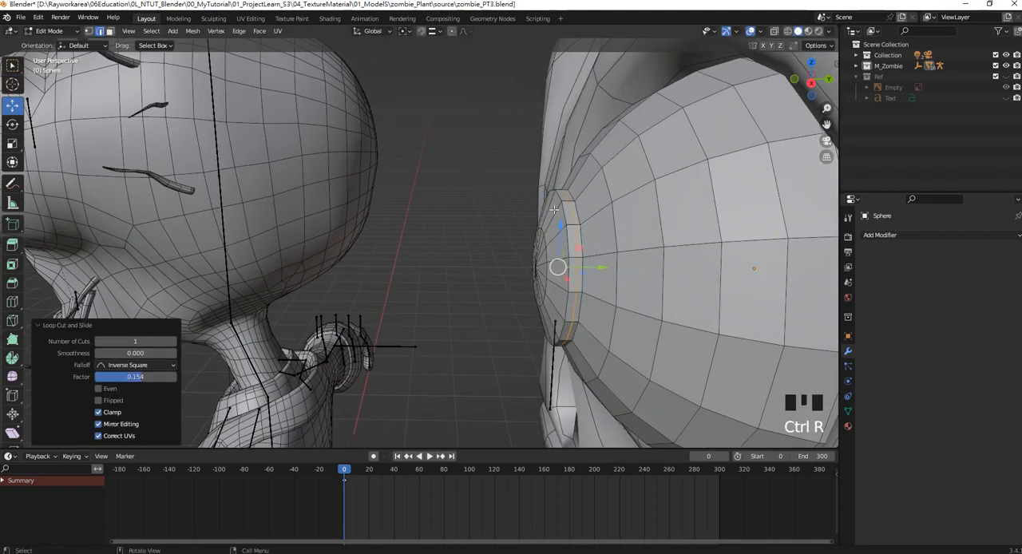
Return to Object Mode and apply the eyeball's location so its origin sits at the world origin.
{"action": "key", "text": "Tab"}
{"action": "scroll", "coordinate": [572, 222], "scroll_direction": "down", "scroll_amount": 5}
{"action": "middle_click_drag", "start_coordinate": [572, 222], "coordinate": [636, 210]}
{"action": "key", "text": "KP_1"}
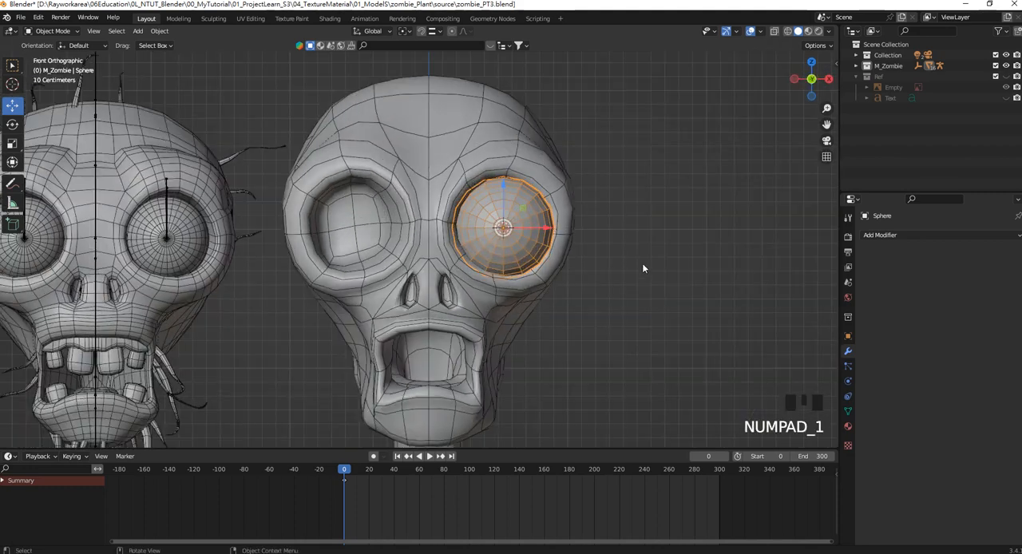
{"action": "double_click", "coordinate": [544, 222]}
{"action": "scroll", "coordinate": [543, 238], "scroll_direction": "down", "scroll_amount": 4}
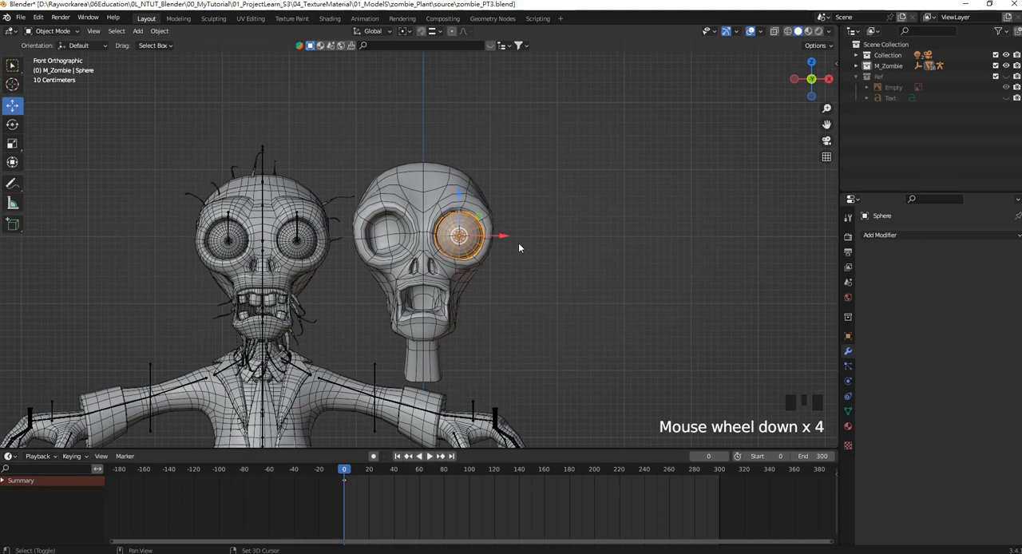
{"action": "middle_click_drag", "start_coordinate": [519, 244], "coordinate": [524, 217], "text": "shift"}
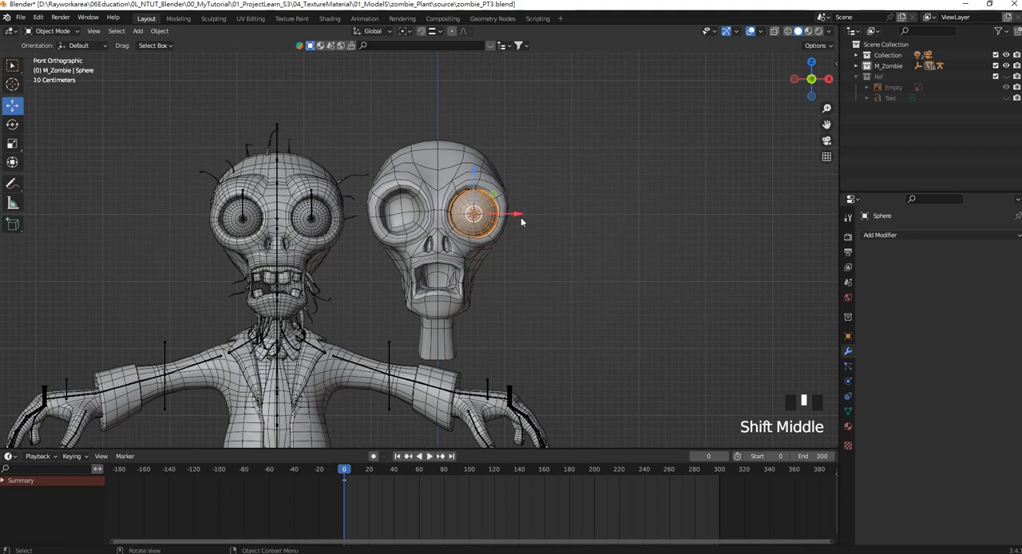
{"action": "key", "text": "ctrl+a"}
{"action": "left_click", "coordinate": [516, 218]}
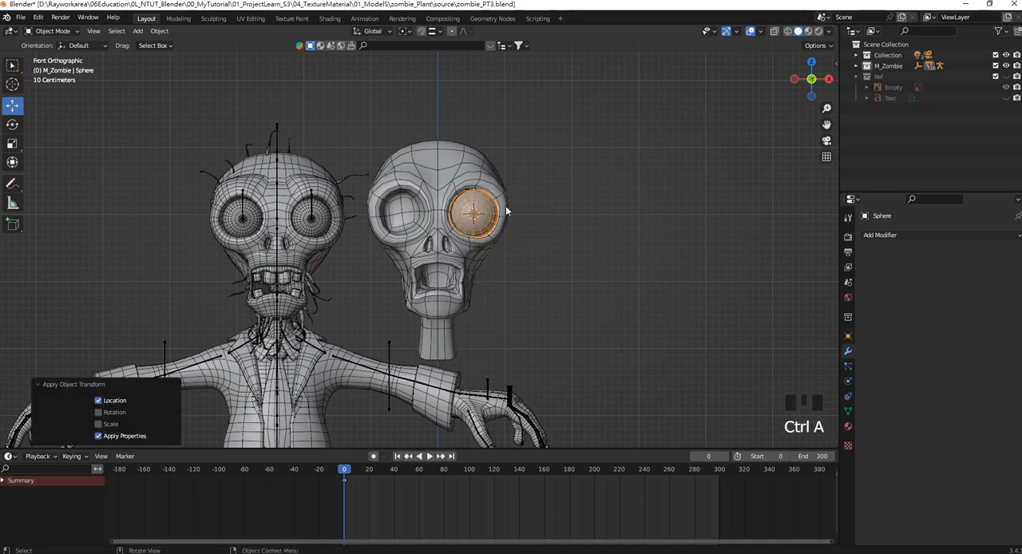
{"action": "scroll", "coordinate": [439, 419], "scroll_direction": "down", "scroll_amount": 4}
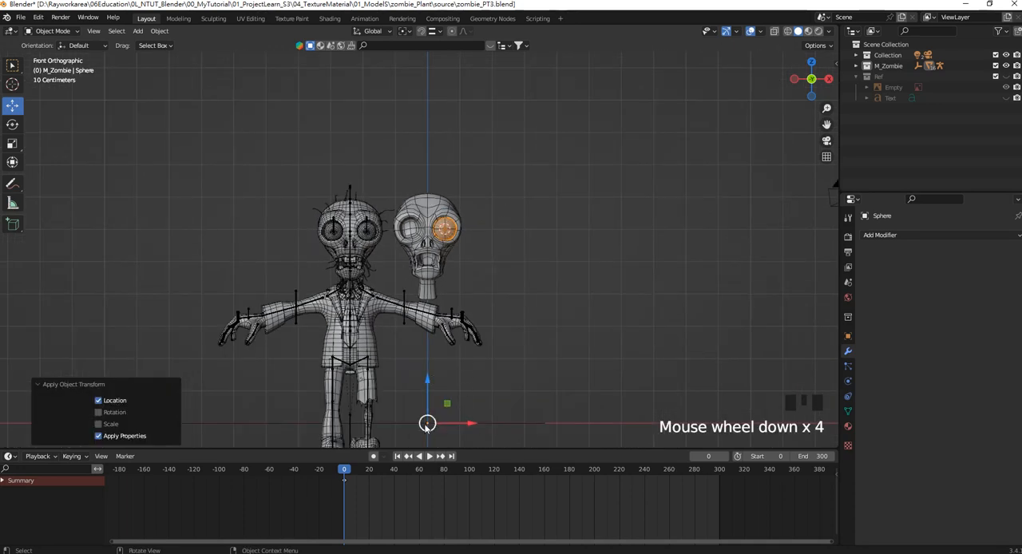
Add a Mirror modifier on the X axis to the eyeball to create the second eye.
{"action": "left_click", "coordinate": [910, 234]}
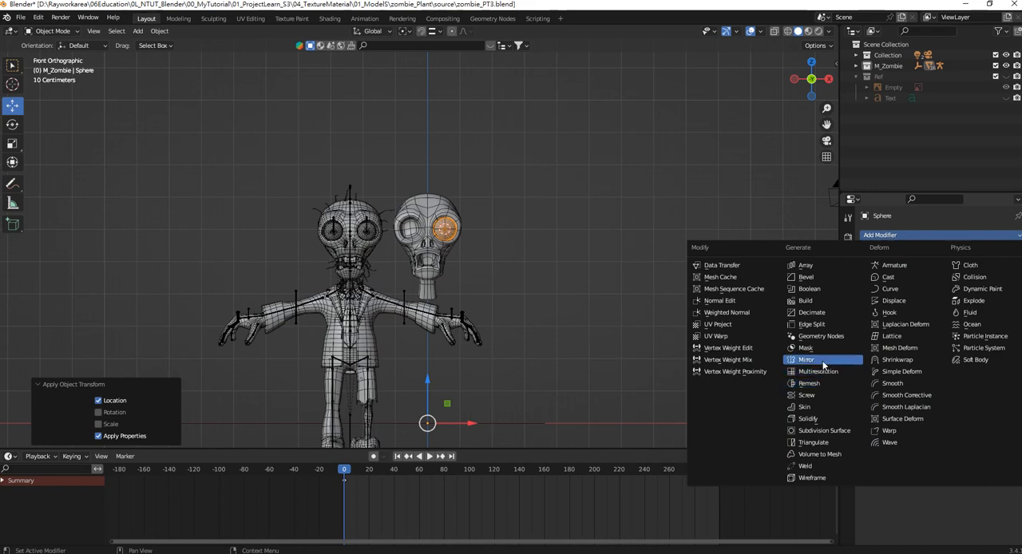
{"action": "left_click", "coordinate": [823, 364]}
{"action": "scroll", "coordinate": [452, 250], "scroll_direction": "up", "scroll_amount": 6}
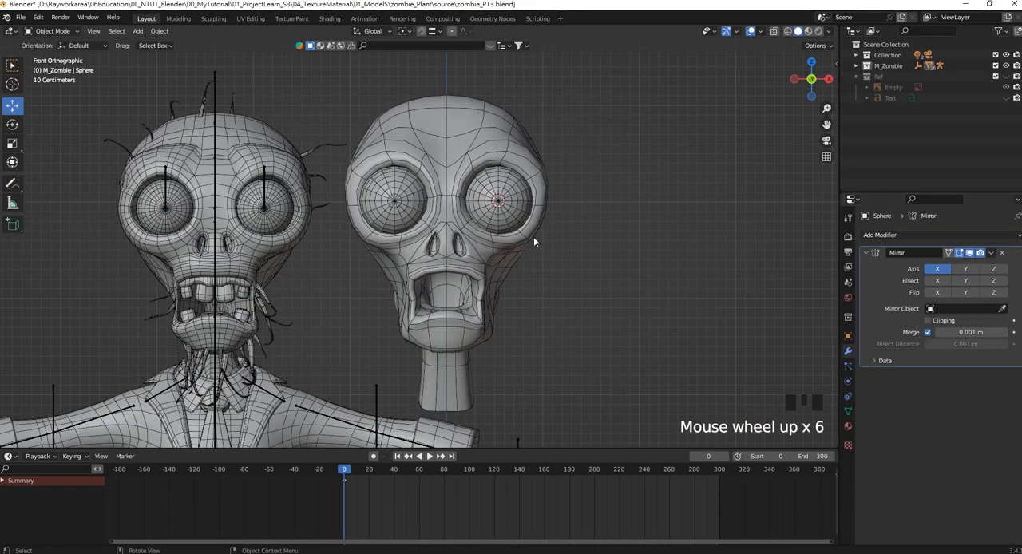
{"action": "scroll", "coordinate": [536, 236], "scroll_direction": "up", "scroll_amount": 3}
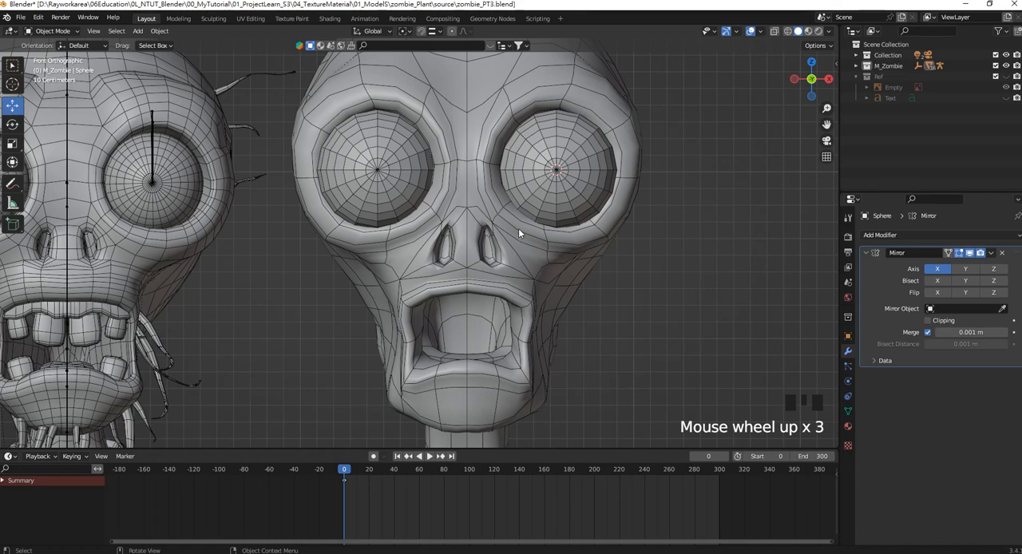
{"action": "scroll", "coordinate": [505, 224], "scroll_direction": "down", "scroll_amount": 1}
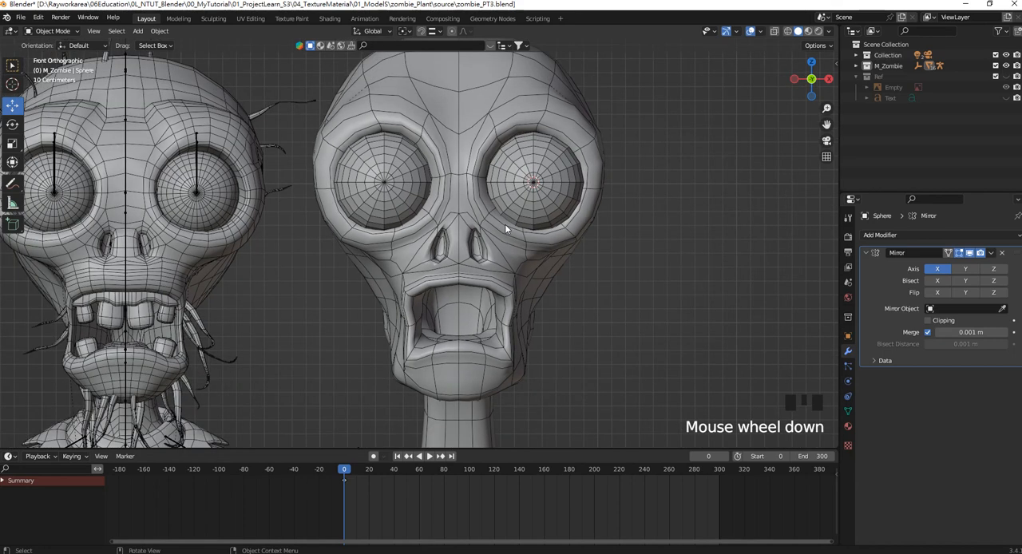
Select the head mesh instead of the eyeball and enter Edit Mode with vertex selection.
{"action": "middle_click_drag", "start_coordinate": [505, 223], "coordinate": [516, 159], "text": "shift"}
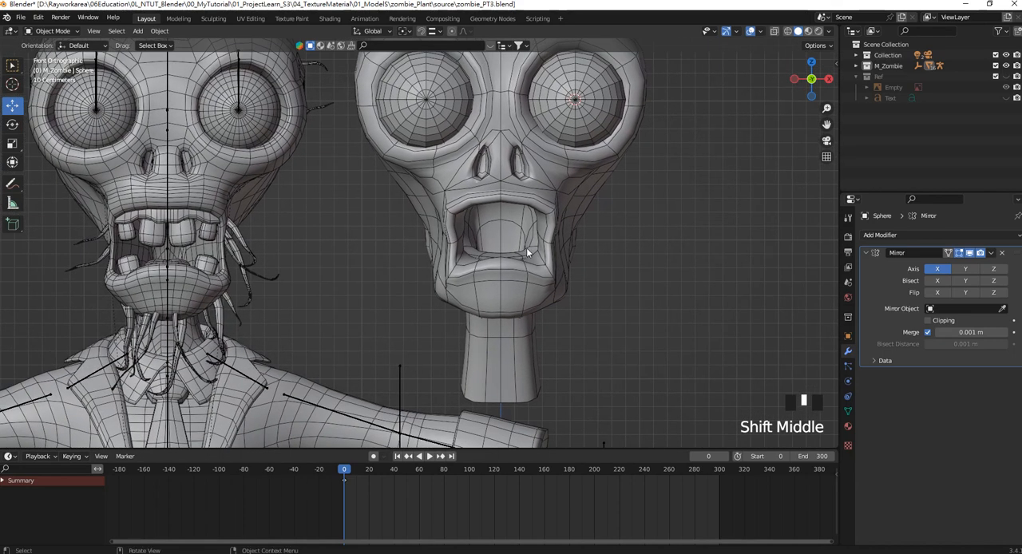
{"action": "mouse_move", "coordinate": [494, 262]}
{"action": "middle_mouse_down", "text": "shift"}
{"action": "mouse_move", "coordinate": [503, 273]}
{"action": "mouse_move", "coordinate": [483, 274]}
{"action": "middle_mouse_up", "text": "shift"}
{"action": "scroll", "coordinate": [484, 274], "scroll_direction": "up", "scroll_amount": 1}
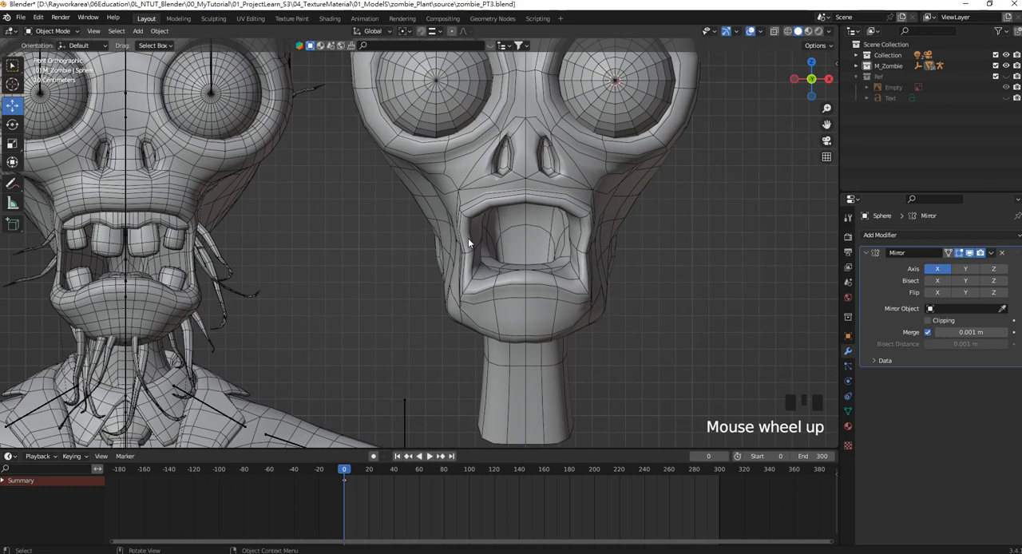
{"action": "middle_click_drag", "start_coordinate": [468, 238], "coordinate": [604, 303], "text": "shift"}
{"action": "scroll", "coordinate": [478, 246], "scroll_direction": "down", "scroll_amount": 2, "text": "shift"}
{"action": "key", "text": "Tab"}
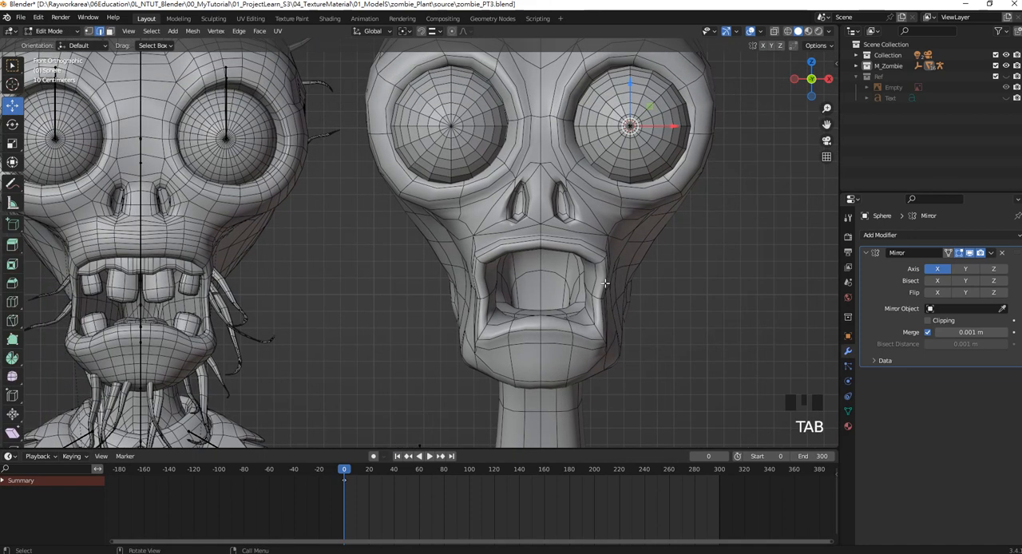
{"action": "left_click", "coordinate": [596, 257]}
{"action": "key", "text": "Tab"}
{"action": "left_click", "coordinate": [594, 250]}
{"action": "key", "text": "Tab"}
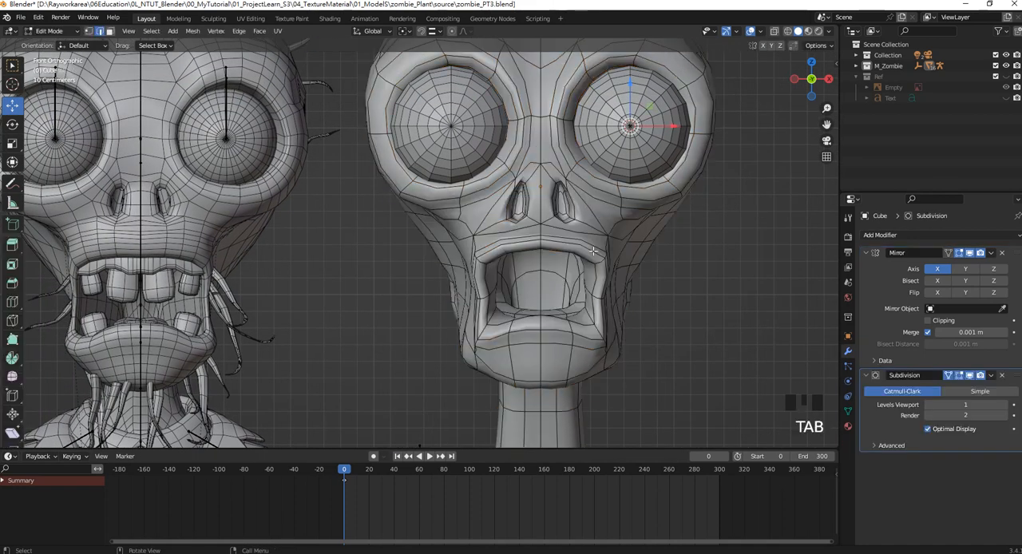
{"action": "left_click", "coordinate": [88, 31]}
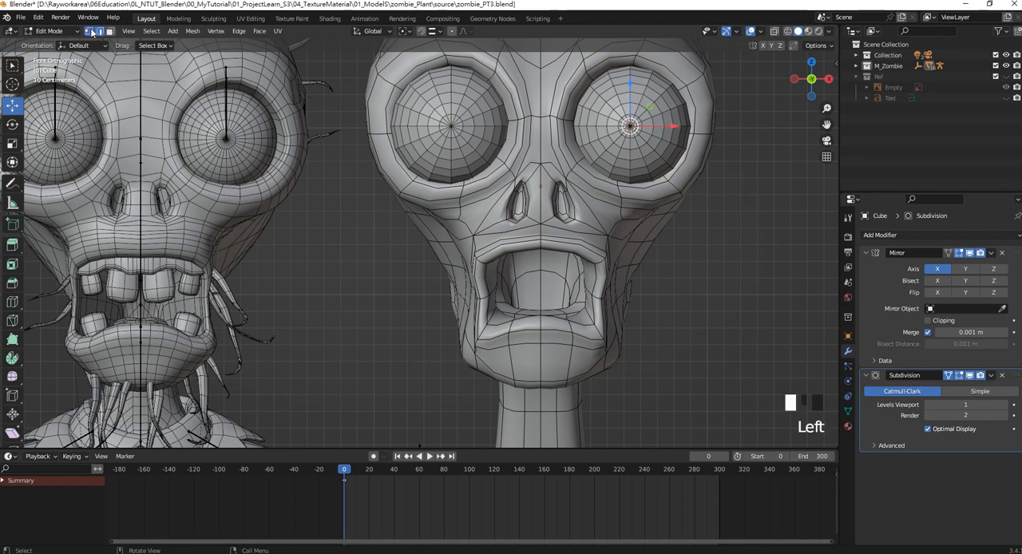
Move the lower lip's corner vertices outward and down, and lower its centre vertices about 0.077 m.
{"action": "left_click_drag", "start_coordinate": [608, 350], "coordinate": [563, 312]}
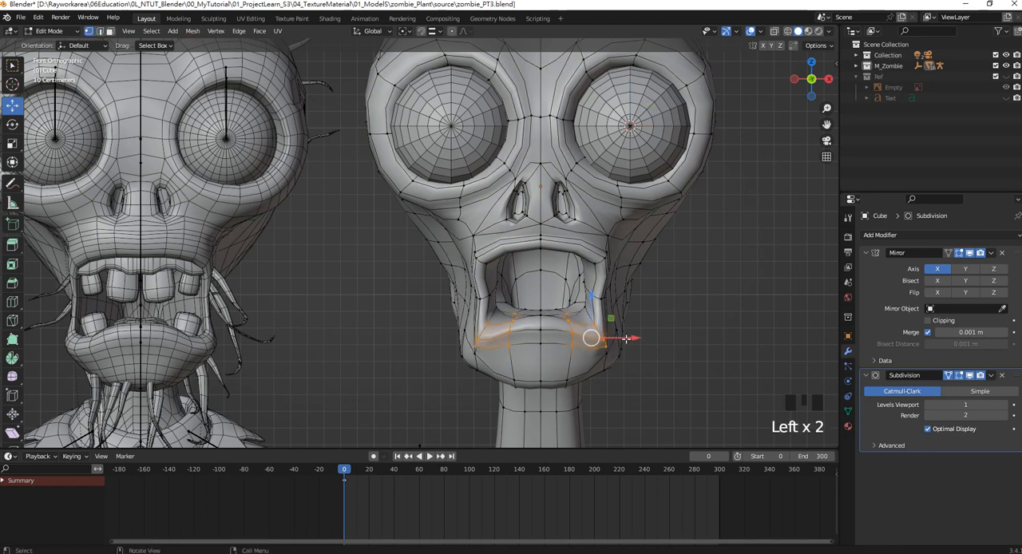
{"action": "left_click_drag", "start_coordinate": [626, 338], "coordinate": [638, 341]}
{"action": "left_click_drag", "start_coordinate": [601, 297], "coordinate": [601, 308]}
{"action": "left_click_drag", "start_coordinate": [553, 358], "coordinate": [516, 304]}
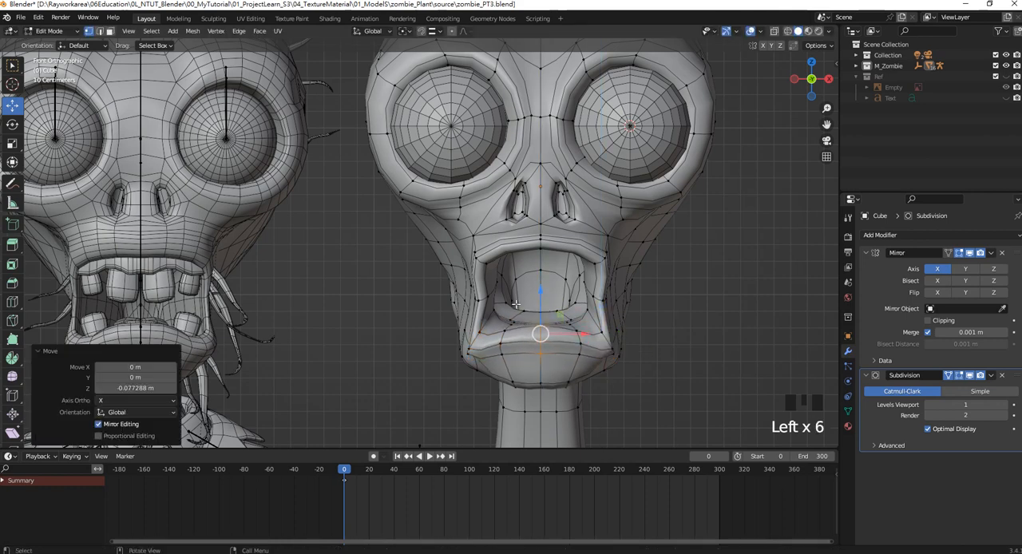
{"action": "left_click", "coordinate": [470, 357]}
Select the jawline vertices below the mouth corner and move them about 0.032 m inward along X.
{"action": "middle_click_drag", "start_coordinate": [471, 355], "coordinate": [535, 294]}
{"action": "left_click", "coordinate": [572, 310]}
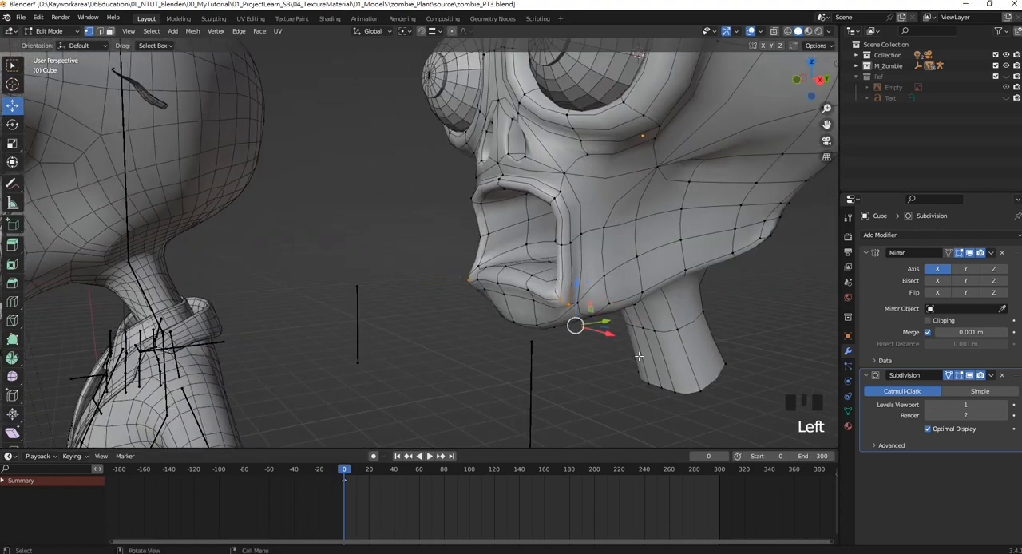
{"action": "left_click_drag", "start_coordinate": [613, 376], "coordinate": [577, 308]}
{"action": "key", "text": "KP_1"}
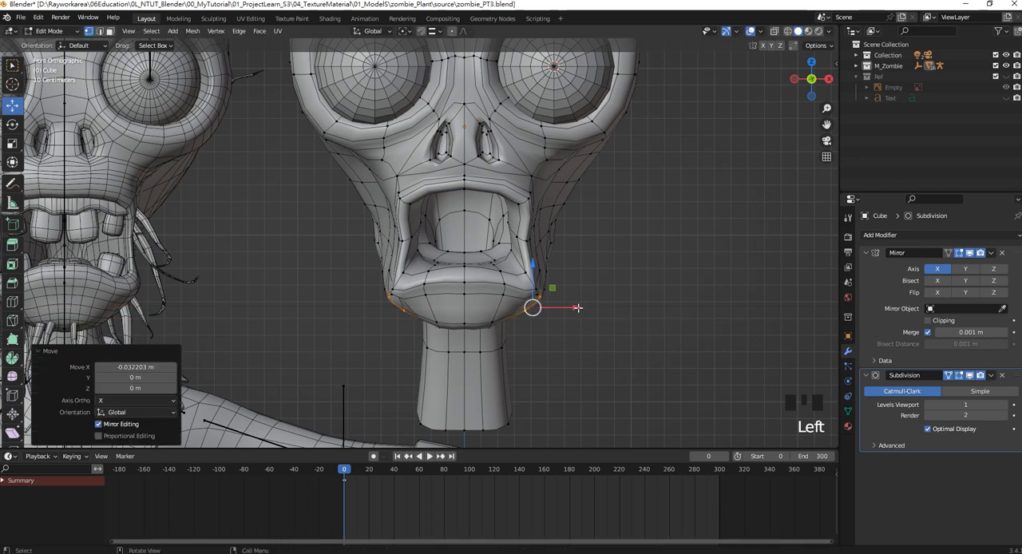
Move the mouth corner vertices of the lower lip about 0.055 m inward along X and raise them about 0.013 m.
{"action": "left_click", "coordinate": [533, 289]}
{"action": "left_click", "coordinate": [530, 293]}
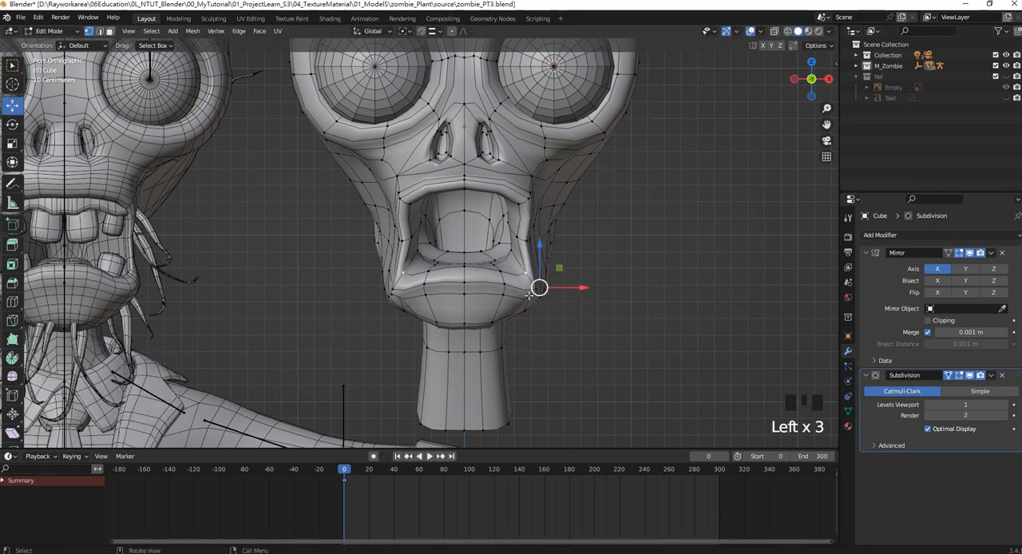
{"action": "left_click", "coordinate": [535, 292], "text": "shift"}
{"action": "left_click_drag", "start_coordinate": [579, 297], "coordinate": [569, 297]}
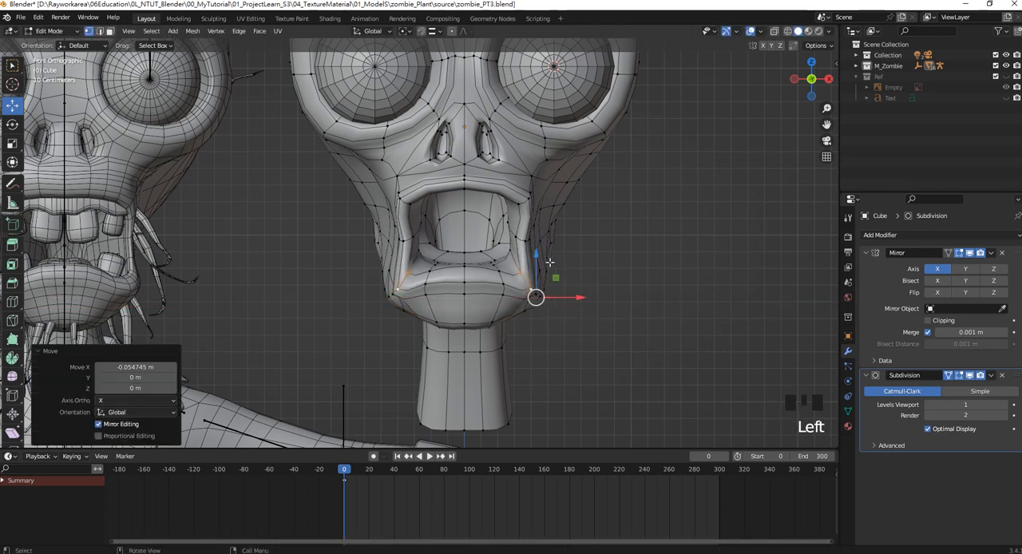
{"action": "left_click_drag", "start_coordinate": [535, 256], "coordinate": [536, 254]}
{"action": "scroll", "coordinate": [513, 231], "scroll_direction": "down", "scroll_amount": 2}
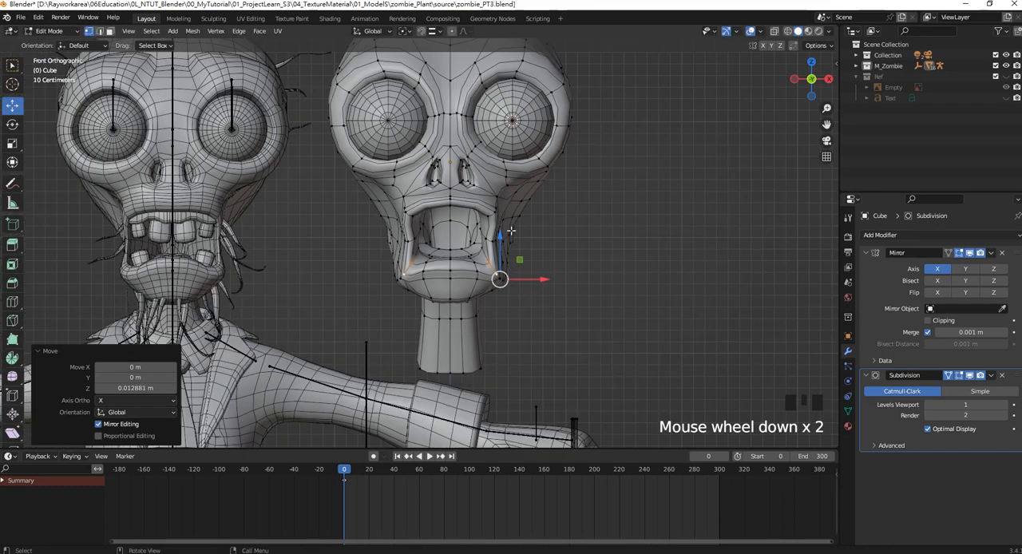
Lower the centre vertex of the upper lip about 0.035 m along Z.
{"action": "middle_click_drag", "start_coordinate": [479, 231], "coordinate": [580, 215], "text": "shift"}
{"action": "scroll", "coordinate": [567, 229], "scroll_direction": "up", "scroll_amount": 1}
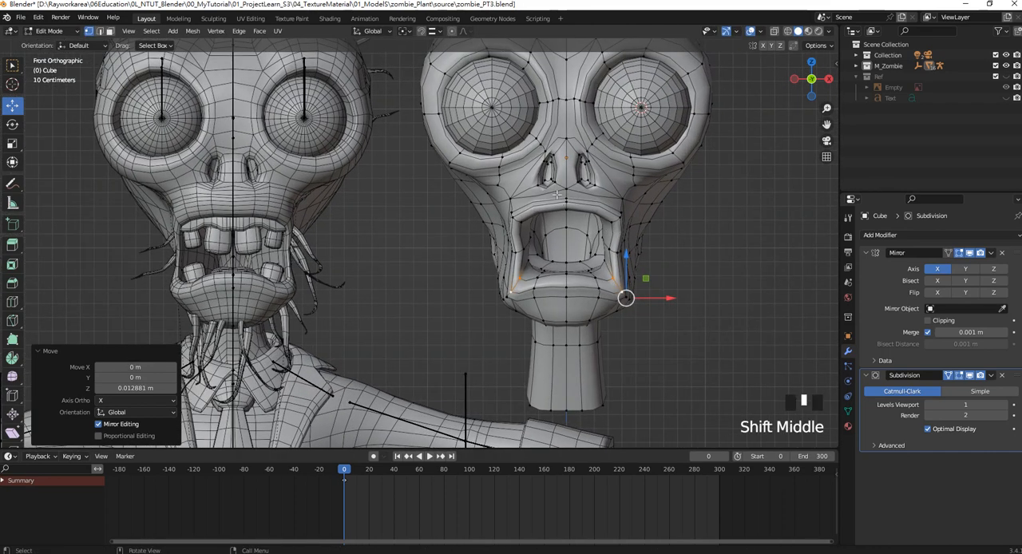
{"action": "left_click", "coordinate": [568, 202]}
{"action": "left_click_drag", "start_coordinate": [566, 162], "coordinate": [566, 168]}
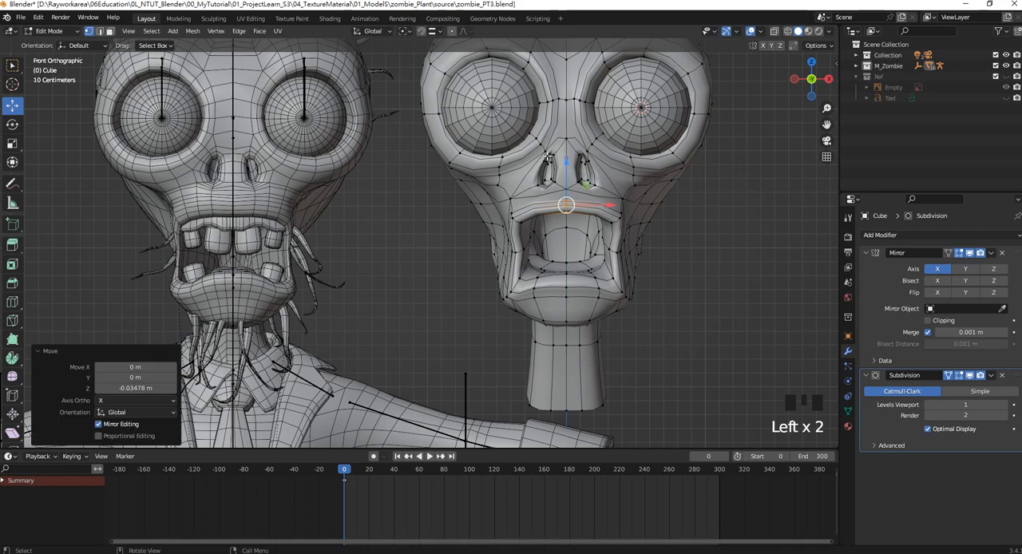
Raise the lower nostril vertices about 0.050 m and shift them about 0.023 m inward along X.
{"action": "middle_click_drag", "start_coordinate": [548, 157], "coordinate": [563, 171], "text": "shift"}
{"action": "mouse_move", "coordinate": [603, 206]}
{"action": "left_mouse_down"}
{"action": "mouse_move", "coordinate": [530, 184]}
{"action": "mouse_move", "coordinate": [581, 173]}
{"action": "mouse_move", "coordinate": [580, 165]}
{"action": "mouse_move", "coordinate": [616, 193]}
{"action": "left_mouse_up"}
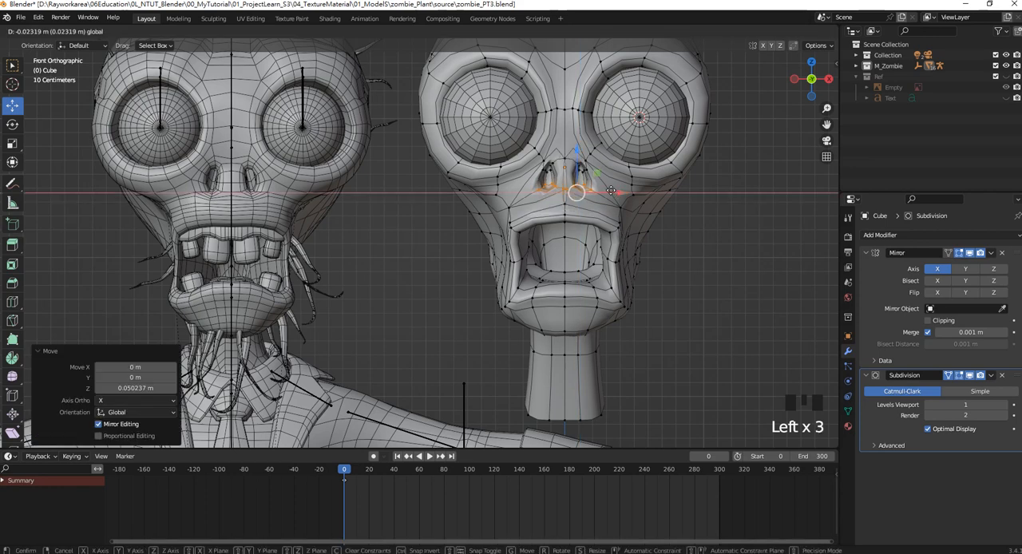
{"action": "middle_click_drag", "start_coordinate": [590, 181], "coordinate": [602, 215], "text": "shift"}
Move the outer cheek vertices below the eye sockets about 0.070 m outward, and lower the nostrils' upper vertices about 0.015 m.
{"action": "scroll", "coordinate": [601, 215], "scroll_direction": "down", "scroll_amount": 2}
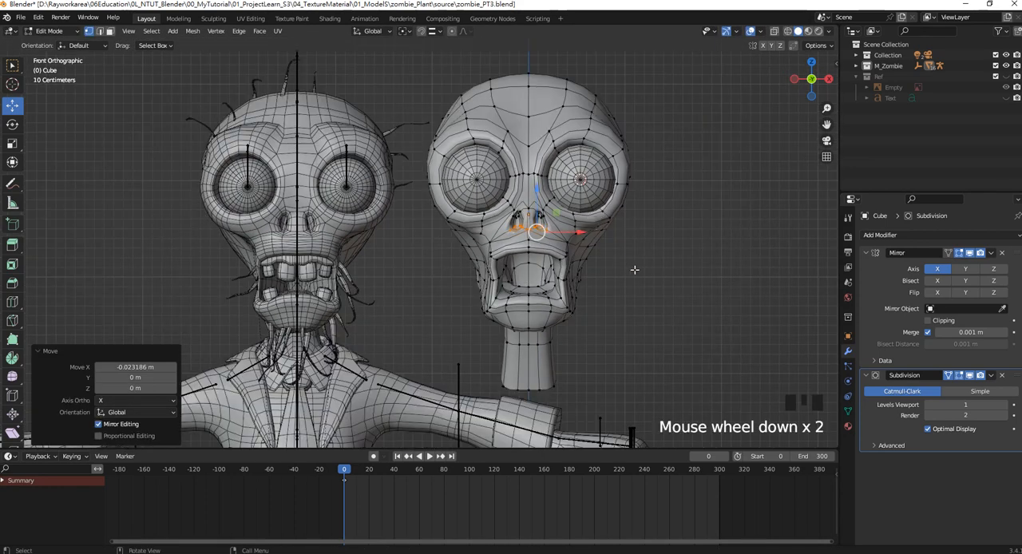
{"action": "scroll", "coordinate": [633, 270], "scroll_direction": "up", "scroll_amount": 2}
{"action": "left_click_drag", "start_coordinate": [701, 260], "coordinate": [729, 229]}
{"action": "left_click", "coordinate": [691, 222]}
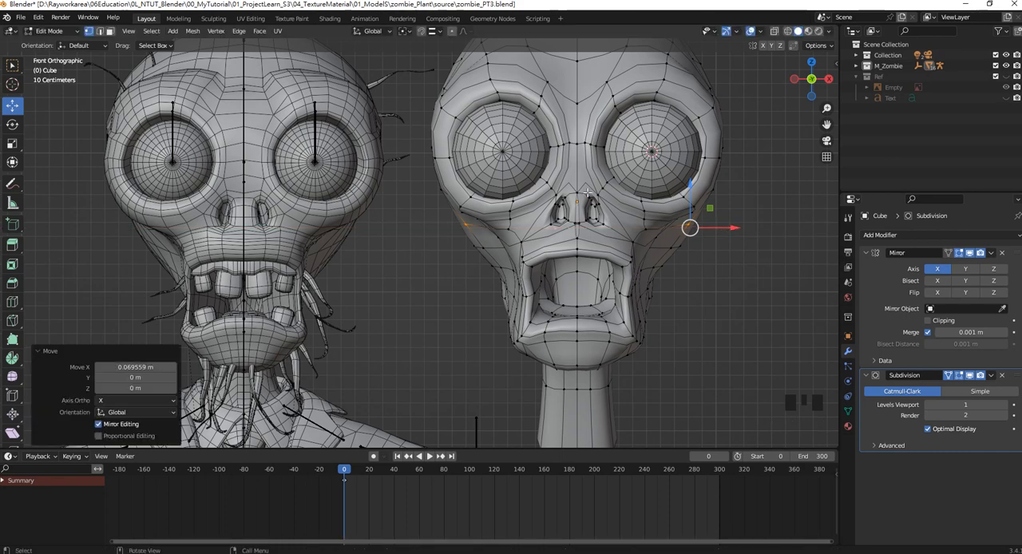
{"action": "left_click_drag", "start_coordinate": [587, 193], "coordinate": [605, 210]}
{"action": "left_click_drag", "start_coordinate": [596, 172], "coordinate": [595, 180]}
Reshape the brow vertices above the eye sockets, moving the outer brow vertices about 0.162 m outward along X.
{"action": "scroll", "coordinate": [560, 129], "scroll_direction": "down", "scroll_amount": 2}
{"action": "scroll", "coordinate": [560, 129], "scroll_direction": "up", "scroll_amount": 2}
{"action": "middle_click_drag", "start_coordinate": [559, 129], "coordinate": [577, 138], "text": "shift"}
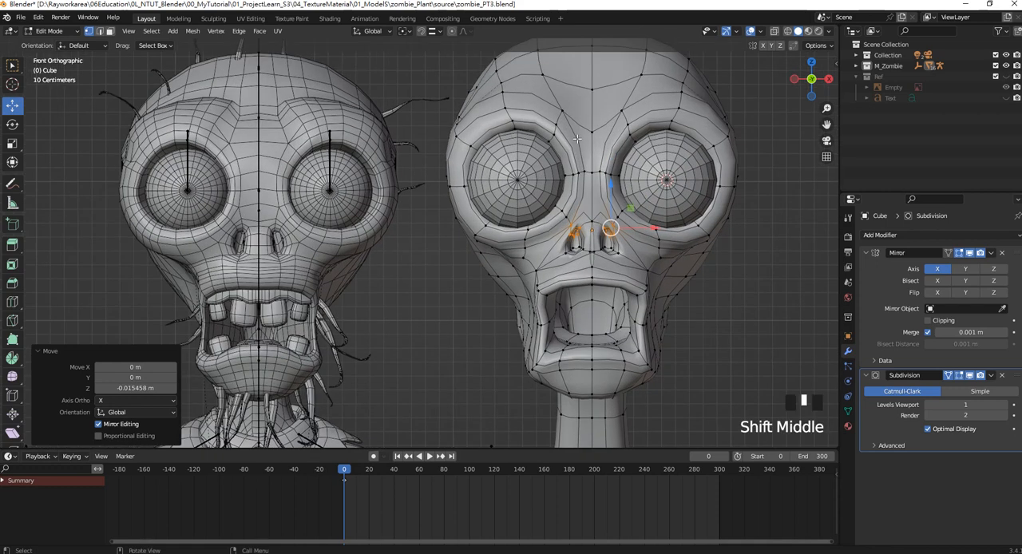
{"action": "left_click", "coordinate": [508, 108]}
{"action": "left_click", "coordinate": [648, 107], "text": "shift"}
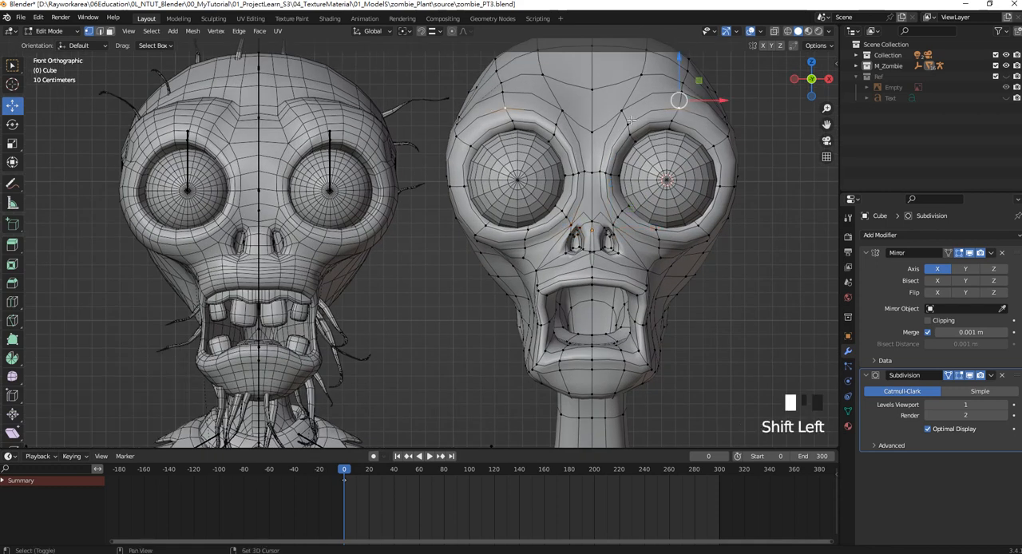
{"action": "left_click", "coordinate": [627, 110], "text": "shift"}
{"action": "left_click", "coordinate": [504, 94], "text": "shift"}
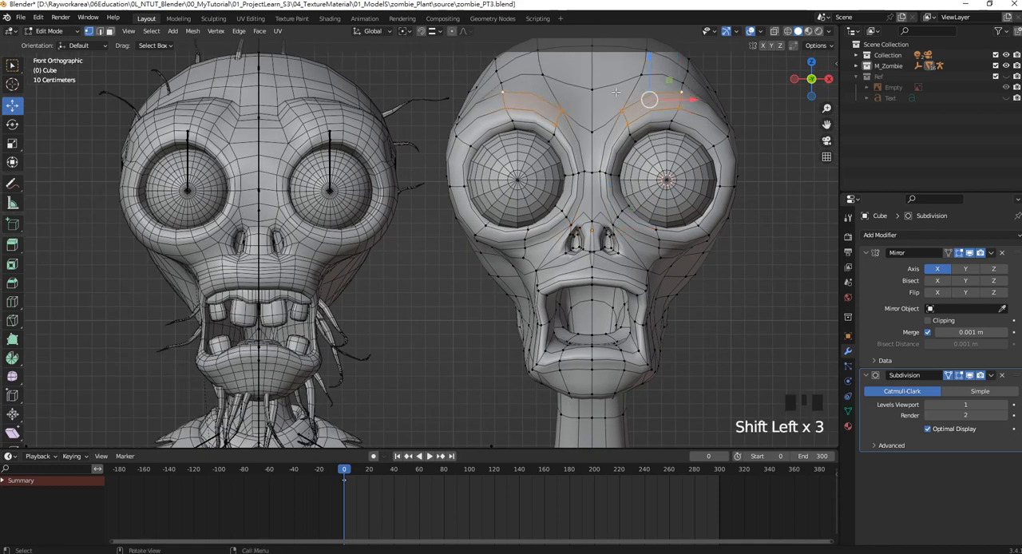
{"action": "left_click_drag", "start_coordinate": [646, 80], "coordinate": [690, 87]}
{"action": "left_click_drag", "start_coordinate": [672, 75], "coordinate": [743, 90]}
{"action": "left_click", "coordinate": [681, 115], "text": "shift"}
Select the brow faces above the eye socket in face mode and extrude them along their normals about 0.023 m.
{"action": "middle_click_drag", "start_coordinate": [604, 104], "coordinate": [169, 205]}
{"action": "scroll", "coordinate": [511, 185], "scroll_direction": "up", "scroll_amount": 3}
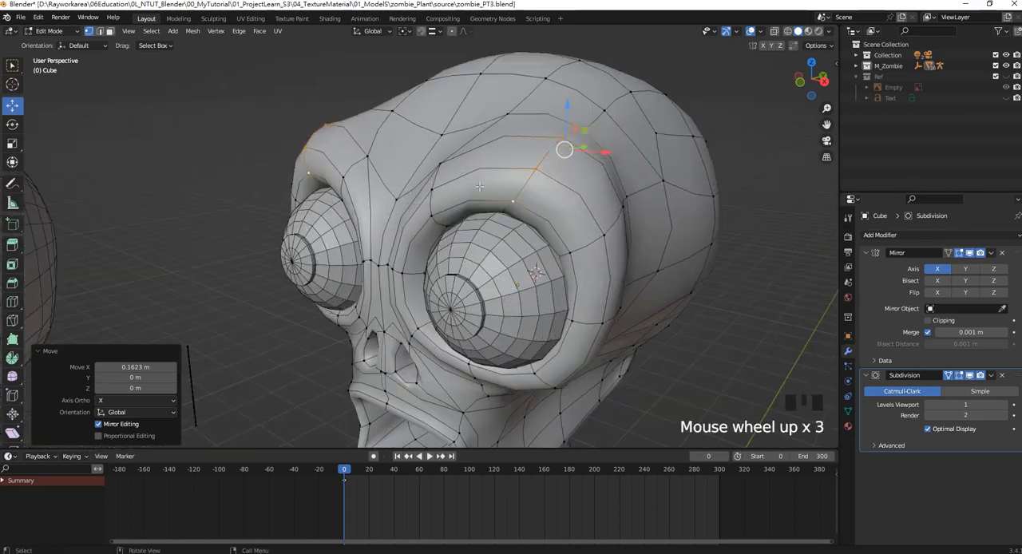
{"action": "middle_click_drag", "start_coordinate": [487, 185], "coordinate": [452, 187]}
{"action": "left_click", "coordinate": [107, 31]}
{"action": "left_click", "coordinate": [489, 163]}
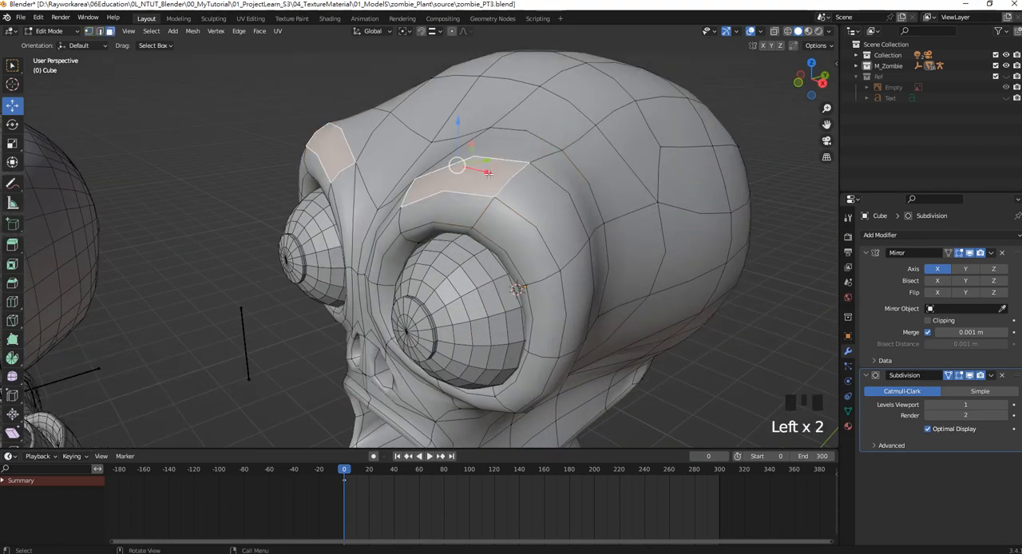
{"action": "left_click", "coordinate": [519, 145], "text": "shift"}
{"action": "left_click", "coordinate": [546, 195], "text": "shift"}
{"action": "left_click", "coordinate": [547, 194], "text": "shift"}
{"action": "middle_click_drag", "start_coordinate": [547, 195], "coordinate": [576, 166]}
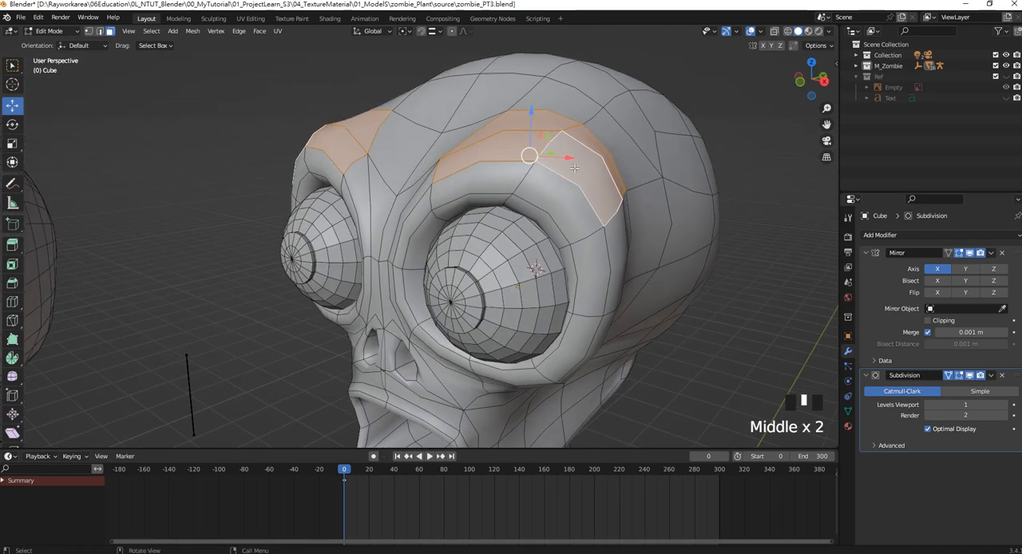
{"action": "right_click", "coordinate": [566, 150]}
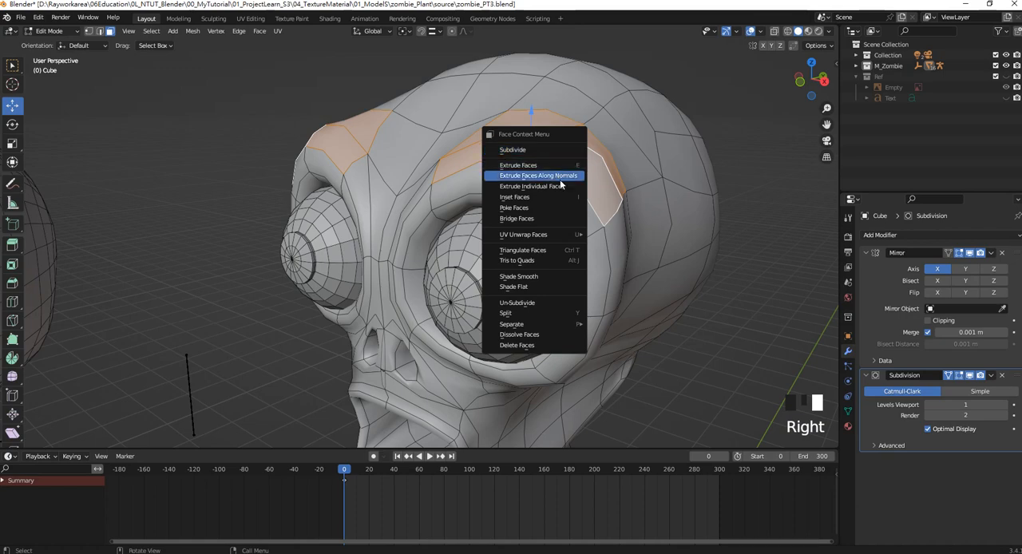
{"action": "left_click", "coordinate": [569, 179]}
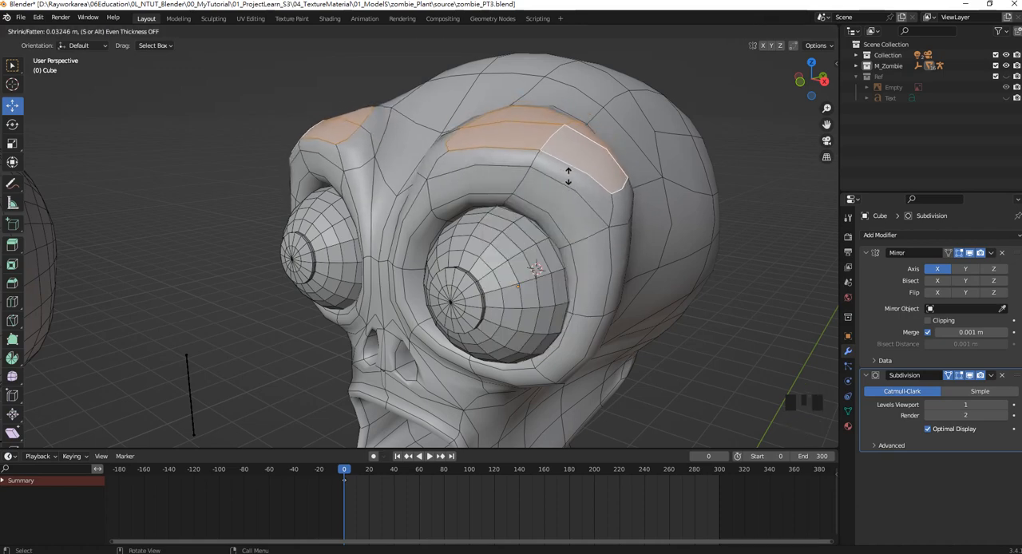
{"action": "left_click", "coordinate": [567, 178]}
Extrude the selected brow faces along their normals again by about 0.054 m.
{"action": "middle_click_drag", "start_coordinate": [568, 177], "coordinate": [551, 152]}
{"action": "scroll", "coordinate": [578, 139], "scroll_direction": "up", "scroll_amount": 2}
{"action": "scroll", "coordinate": [551, 152], "scroll_direction": "up", "scroll_amount": 2}
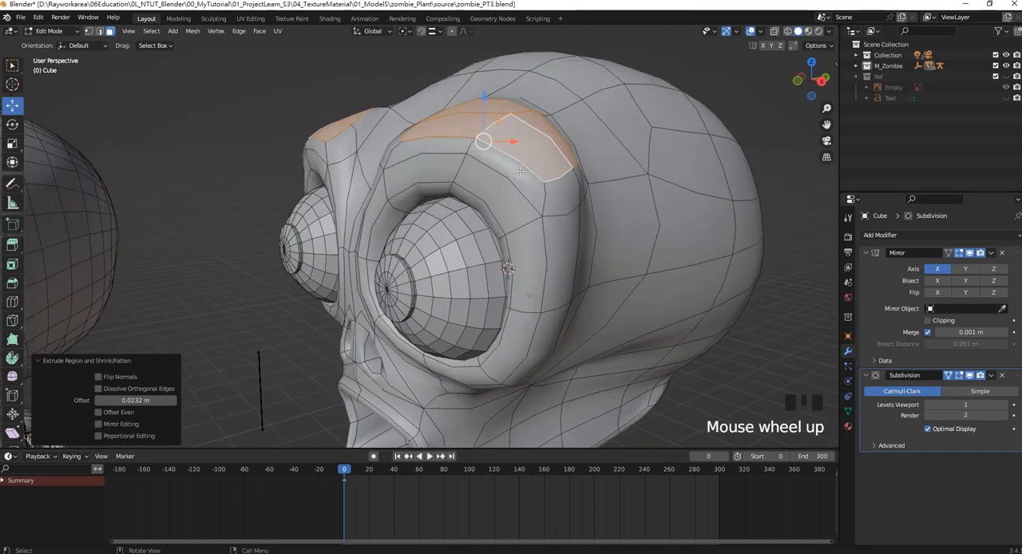
{"action": "right_click", "coordinate": [542, 155]}
{"action": "left_click", "coordinate": [539, 180]}
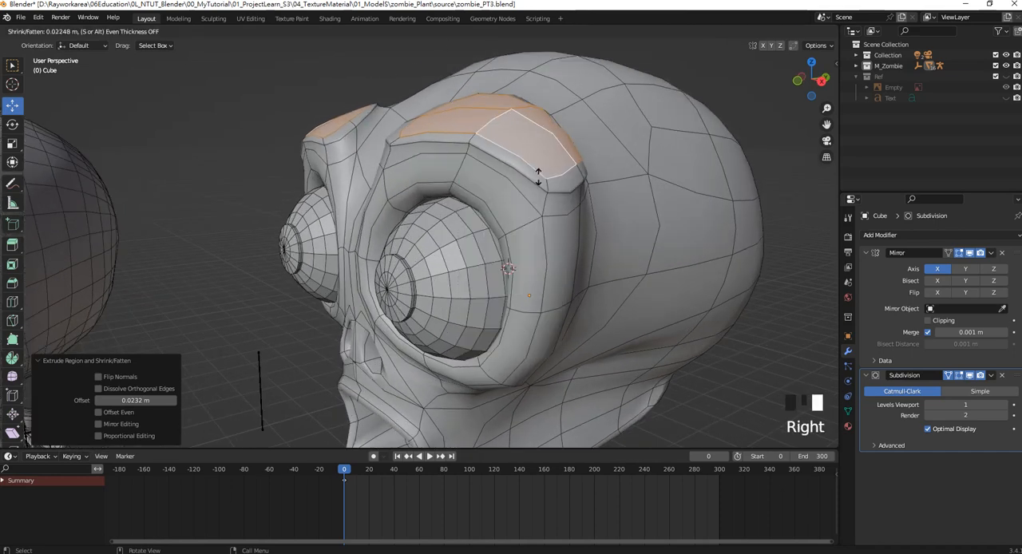
{"action": "left_click", "coordinate": [484, 130]}
Scale the extruded brow faces down uniformly and raise them about 0.017 m along Z.
{"action": "key", "text": "s"}
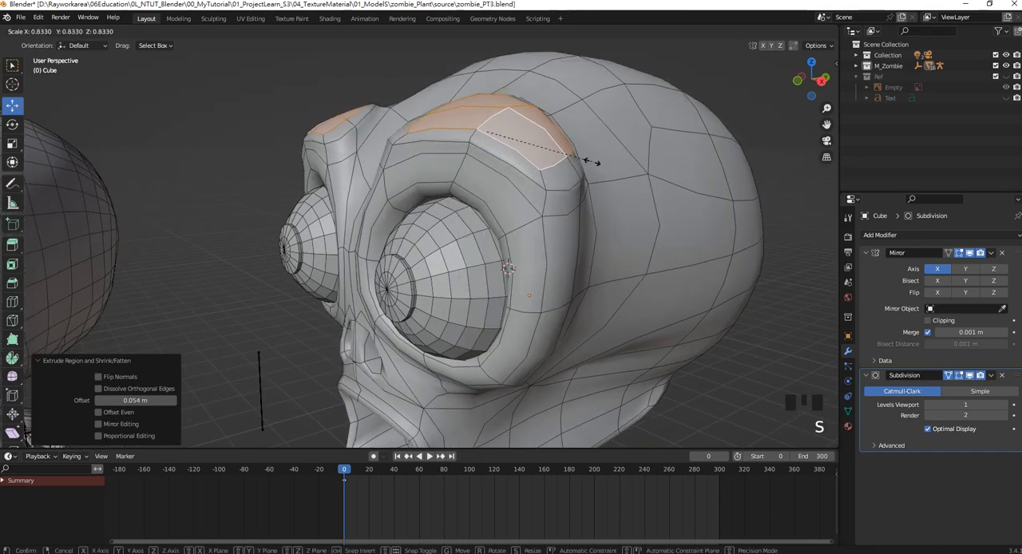
{"action": "left_click", "coordinate": [580, 158]}
{"action": "left_click_drag", "start_coordinate": [488, 98], "coordinate": [487, 93]}
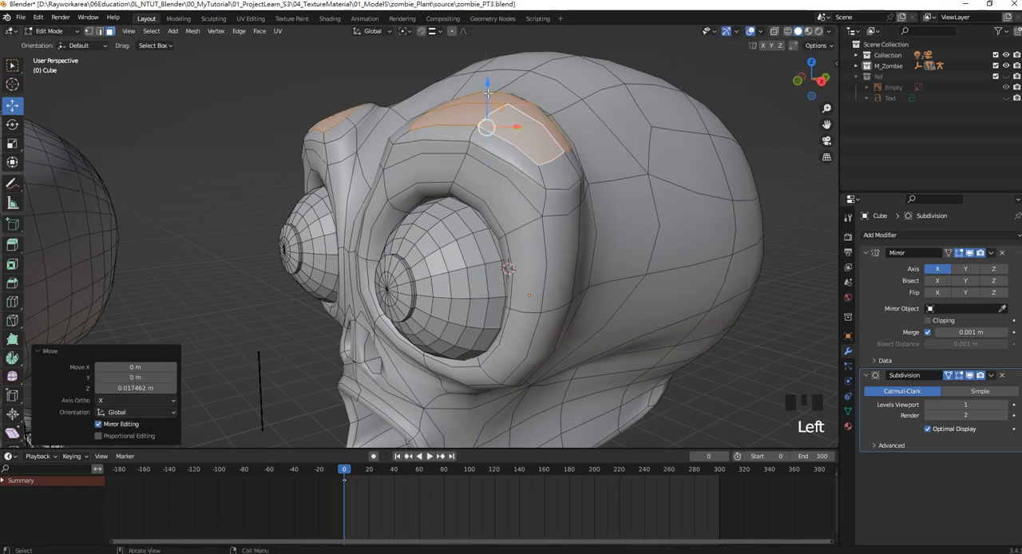
Select the temple vertices beside the outer brow in vertex mode and move them about 0.111 m inward along X.
{"action": "key", "text": "KP_1"}
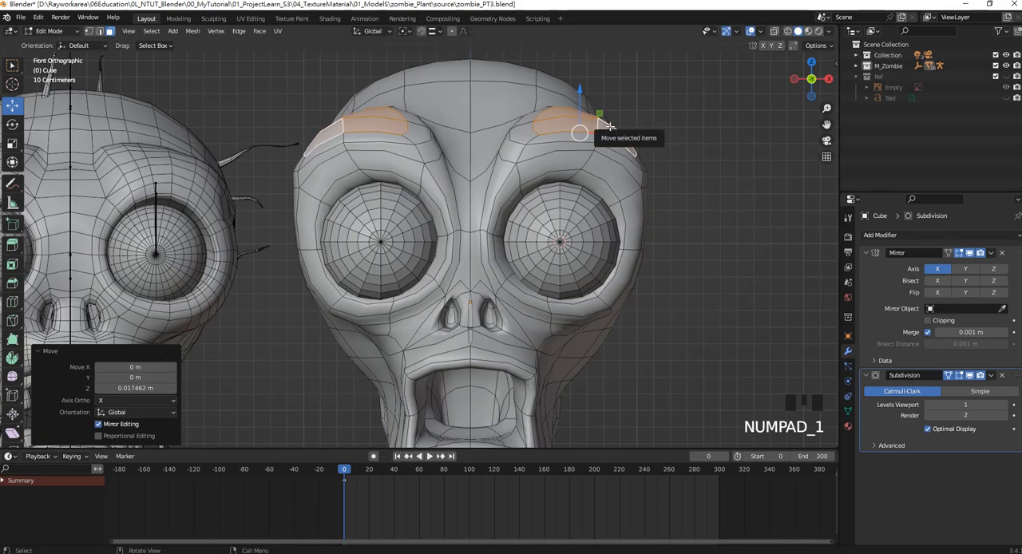
{"action": "scroll", "coordinate": [578, 159], "scroll_direction": "down", "scroll_amount": 3}
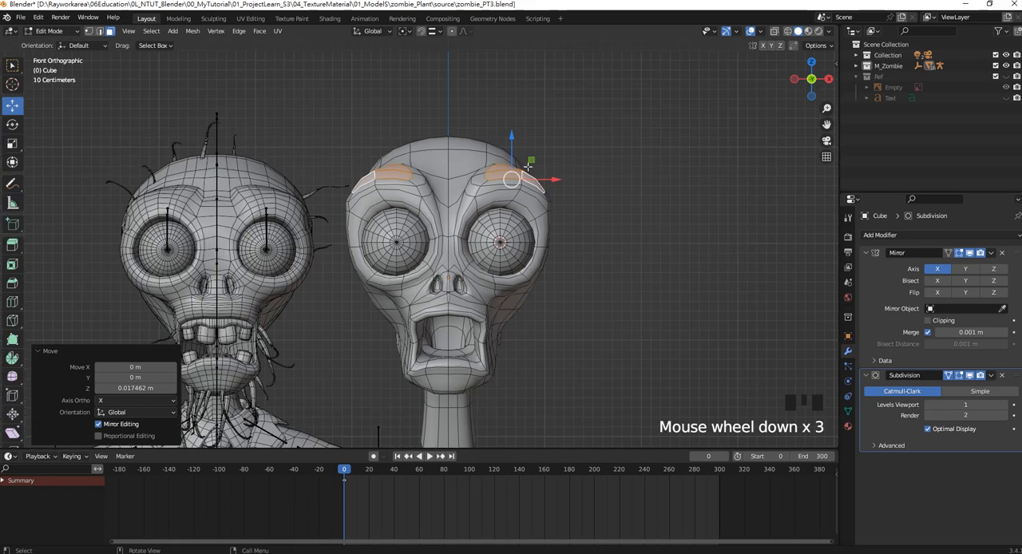
{"action": "scroll", "coordinate": [497, 170], "scroll_direction": "up", "scroll_amount": 1}
{"action": "left_click", "coordinate": [594, 203]}
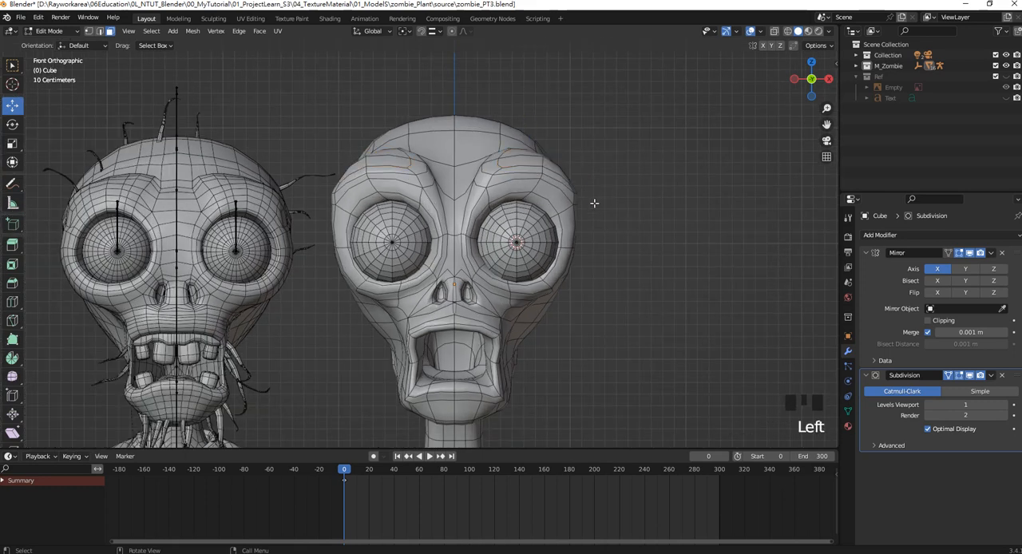
{"action": "left_click", "coordinate": [89, 31]}
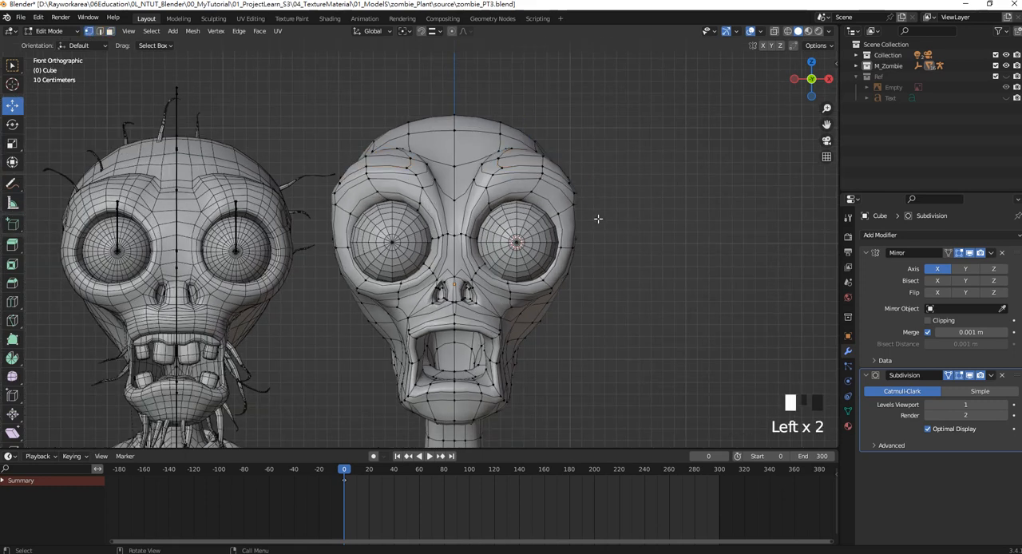
{"action": "left_click", "coordinate": [570, 196]}
{"action": "left_click_drag", "start_coordinate": [611, 195], "coordinate": [598, 195]}
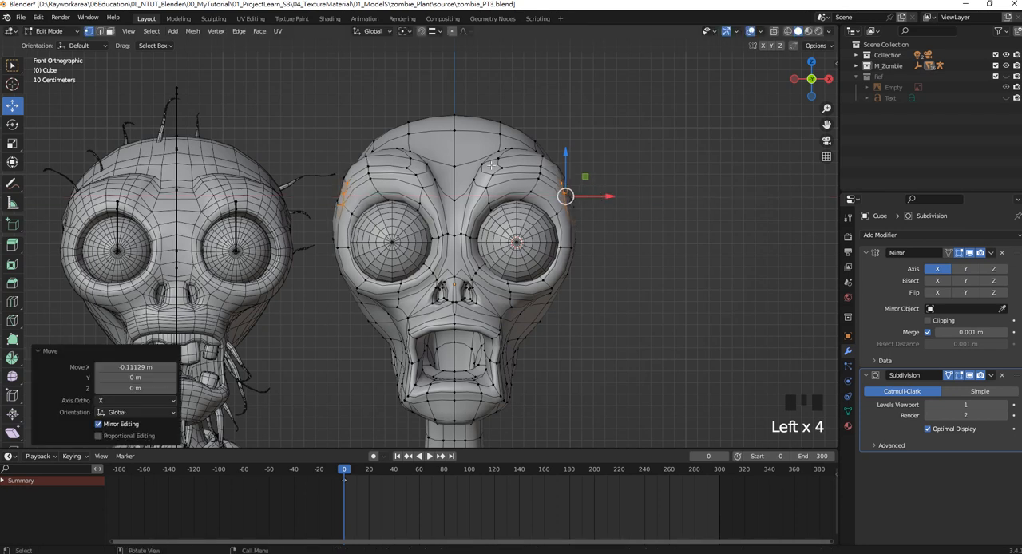
Raise the centre vertex between the brows about 0.255 m, and lower the temple vertices about 0.093 m.
{"action": "left_click", "coordinate": [452, 182]}
{"action": "left_click_drag", "start_coordinate": [455, 156], "coordinate": [458, 144]}
{"action": "middle_click_drag", "start_coordinate": [419, 152], "coordinate": [432, 153], "text": "shift"}
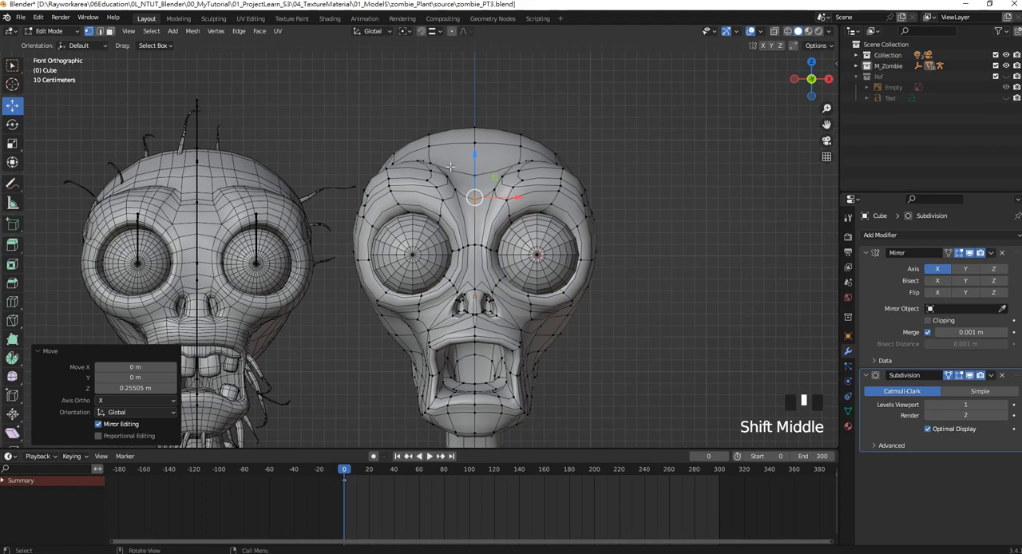
{"action": "scroll", "coordinate": [431, 152], "scroll_direction": "down", "scroll_amount": 1}
{"action": "left_click", "coordinate": [352, 190]}
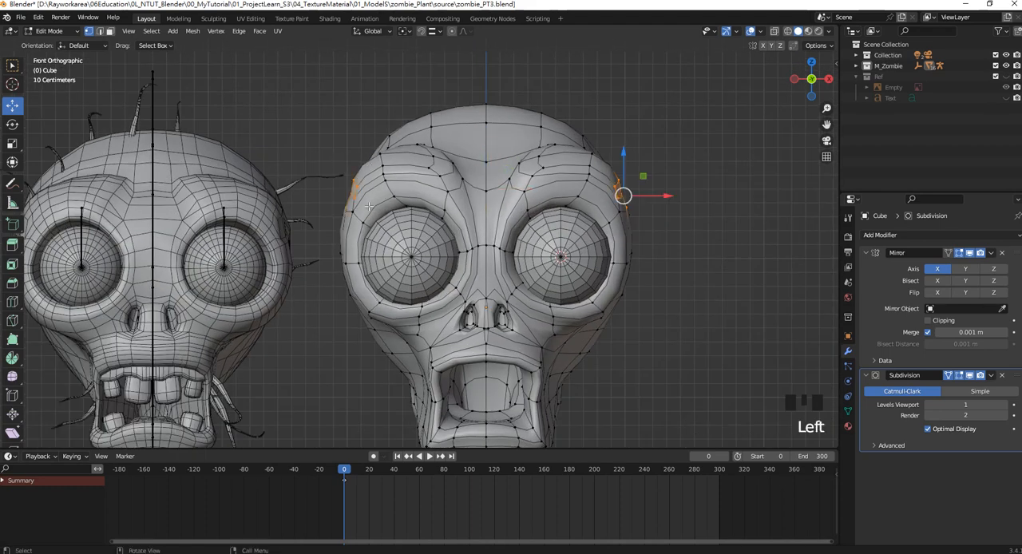
{"action": "left_click_drag", "start_coordinate": [624, 151], "coordinate": [623, 165]}
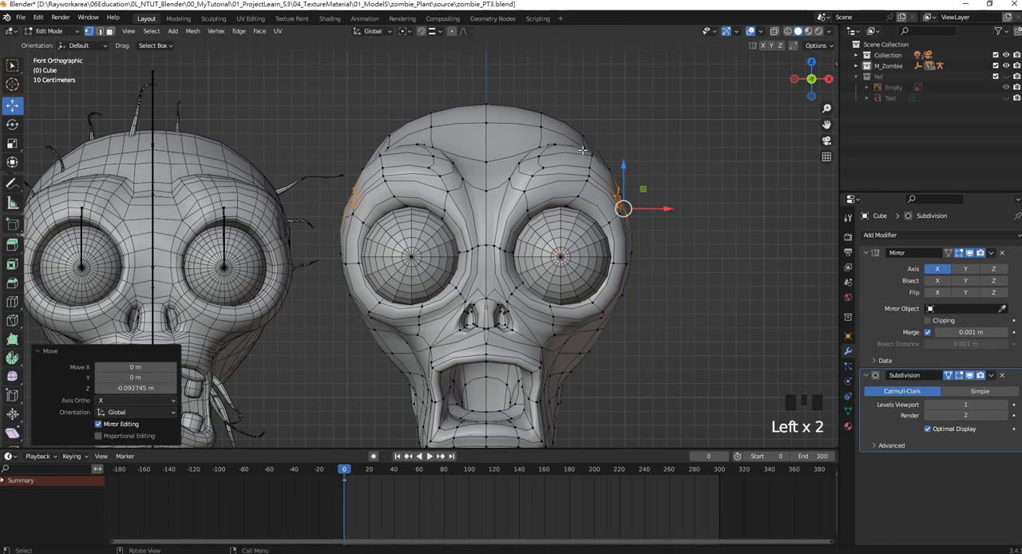
Lower the brow ridge's outer, inner and upper edge vertices, moving the upper edge down about 0.070 m.
{"action": "left_click", "coordinate": [590, 153]}
{"action": "left_click_drag", "start_coordinate": [594, 124], "coordinate": [594, 138]}
{"action": "left_click", "coordinate": [514, 177]}
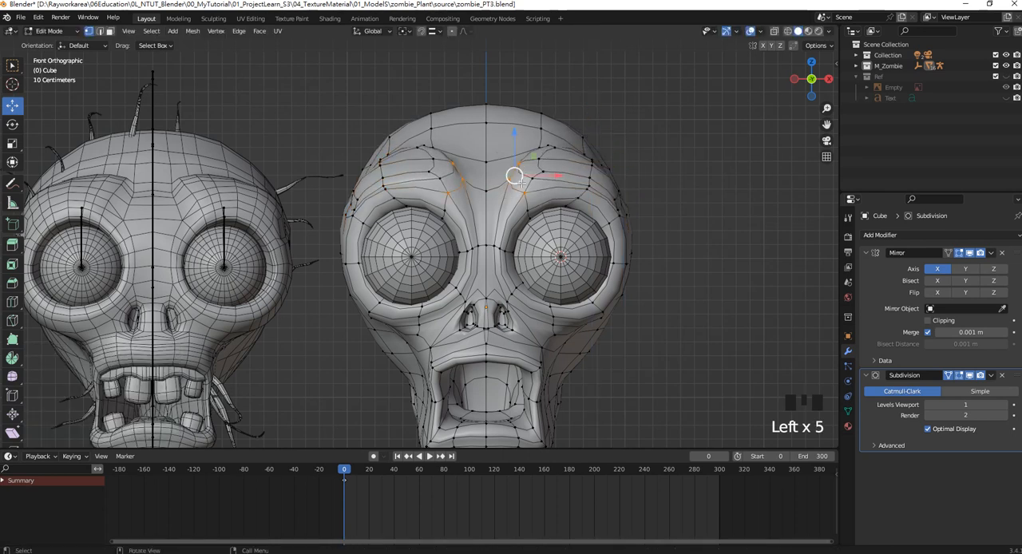
{"action": "mouse_move", "coordinate": [514, 142]}
{"action": "left_mouse_down"}
{"action": "mouse_move", "coordinate": [526, 166]}
{"action": "mouse_move", "coordinate": [514, 150]}
{"action": "left_mouse_up"}
{"action": "left_click", "coordinate": [520, 169]}
{"action": "left_click_drag", "start_coordinate": [517, 152], "coordinate": [544, 135]}
{"action": "left_click", "coordinate": [541, 144]}
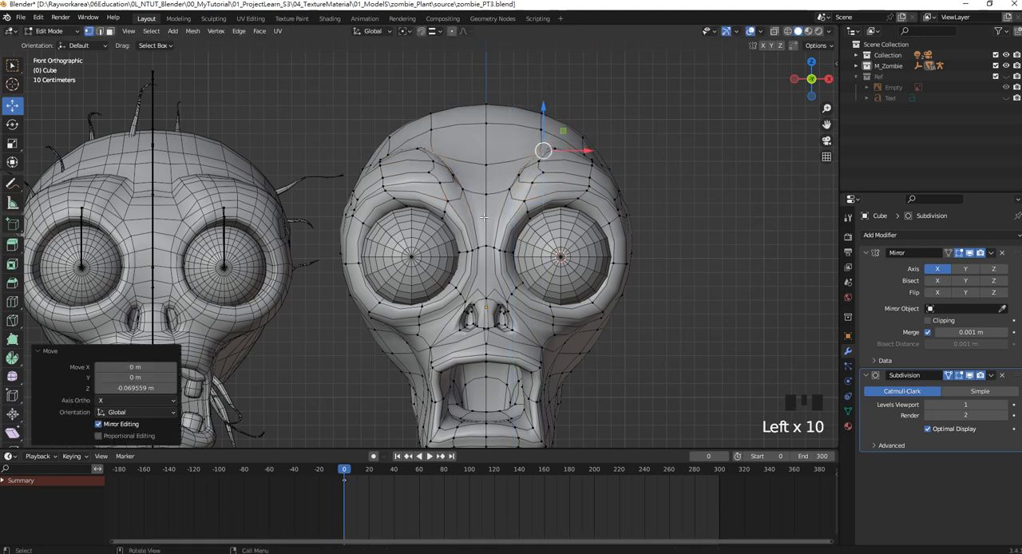
Raise the nose bridge vertices between the eye sockets about 0.070 m along Z.
{"action": "middle_click_drag", "start_coordinate": [486, 217], "coordinate": [519, 162], "text": "shift"}
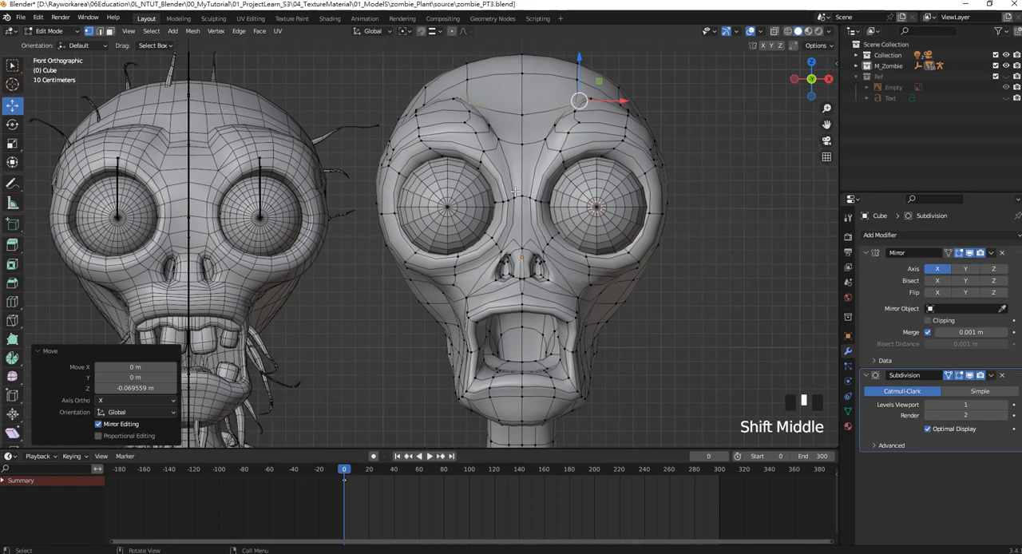
{"action": "left_click", "coordinate": [539, 194]}
{"action": "left_click_drag", "start_coordinate": [541, 175], "coordinate": [540, 161]}
{"action": "scroll", "coordinate": [569, 243], "scroll_direction": "down", "scroll_amount": 2}
{"action": "middle_click_drag", "start_coordinate": [569, 243], "coordinate": [586, 209], "text": "shift"}
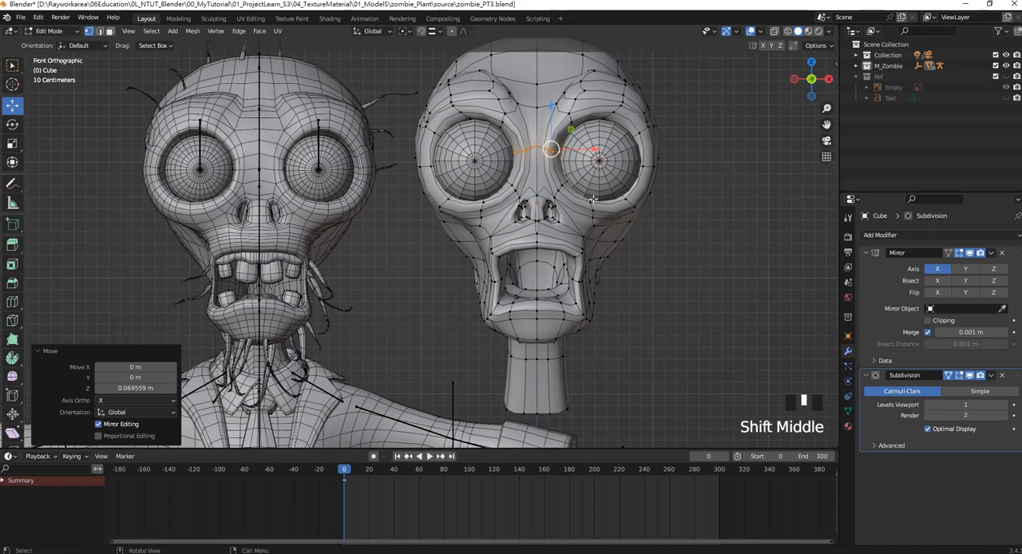
Box-select the nose and nostril vertices and raise them about 0.035 m along Z.
{"action": "scroll", "coordinate": [585, 209], "scroll_direction": "up", "scroll_amount": 1}
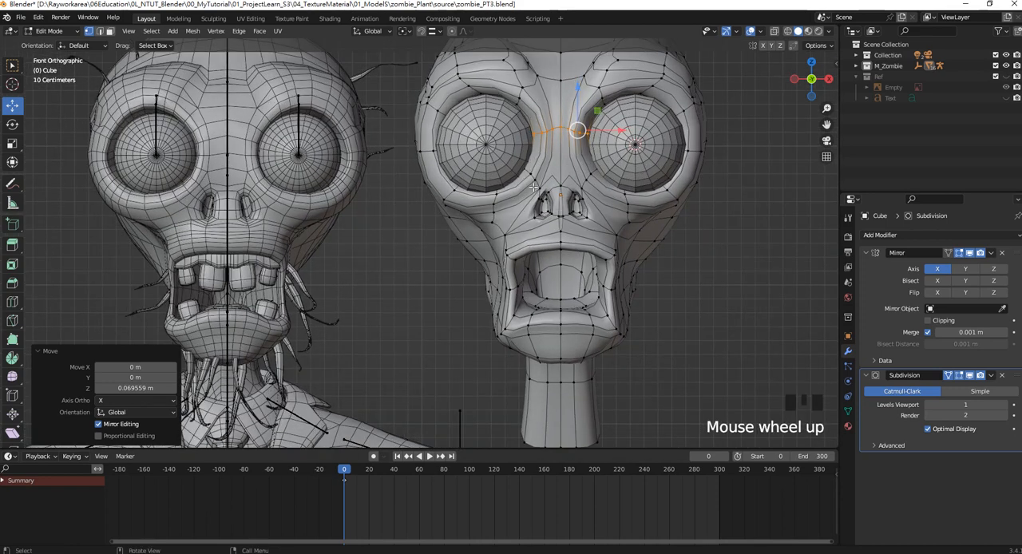
{"action": "left_click_drag", "start_coordinate": [533, 187], "coordinate": [590, 222]}
{"action": "left_click_drag", "start_coordinate": [573, 176], "coordinate": [573, 160]}
Select the vertices along the sides of the mouth opening and move them about 0.031 m outward along X.
{"action": "left_click", "coordinate": [653, 244]}
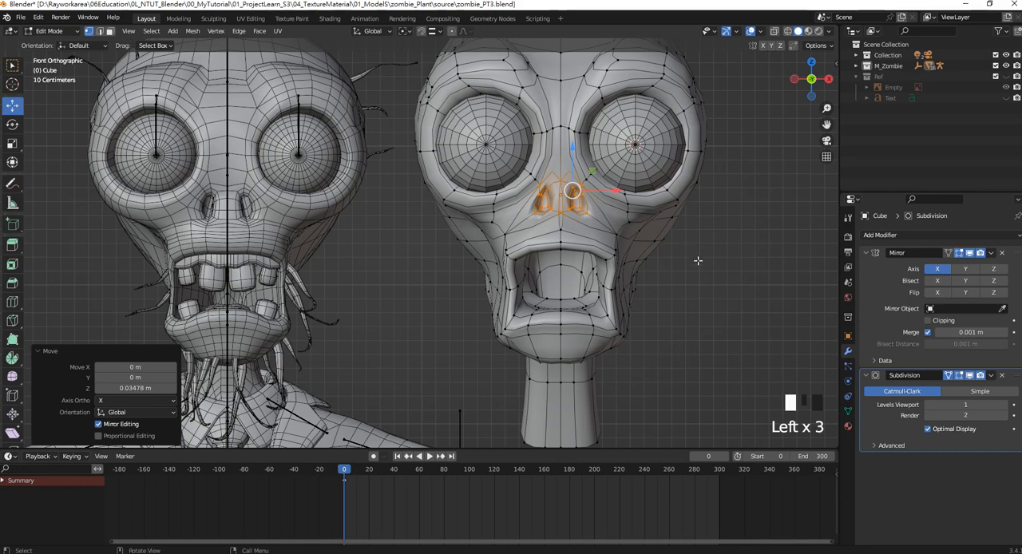
{"action": "middle_click_drag", "start_coordinate": [606, 275], "coordinate": [585, 234], "text": "shift"}
{"action": "mouse_move", "coordinate": [585, 234]}
{"action": "left_mouse_down"}
{"action": "mouse_move", "coordinate": [608, 293]}
{"action": "mouse_move", "coordinate": [633, 273]}
{"action": "left_mouse_up"}
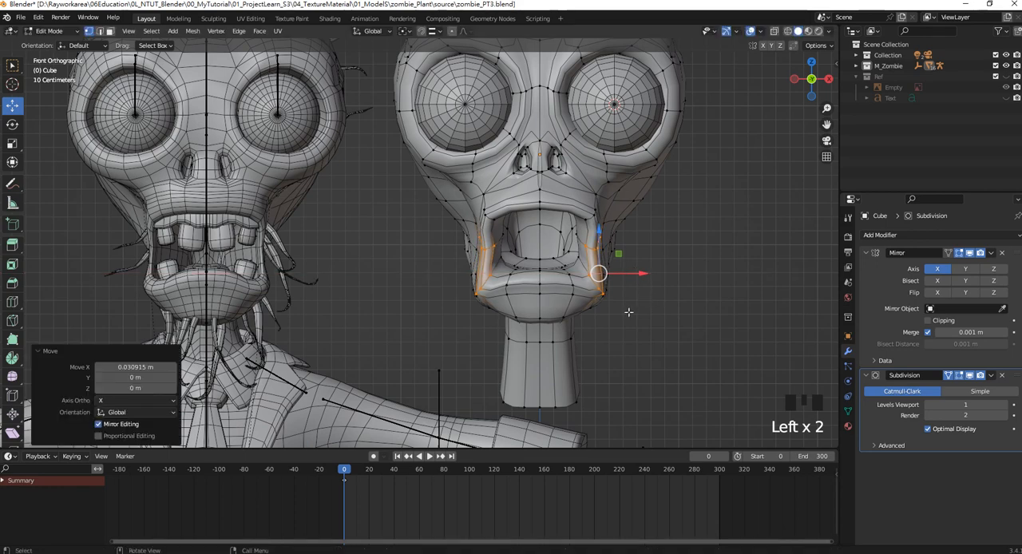
Select the vertex at the mouth opening's lower outer corner and raise it slightly along Z.
{"action": "left_click", "coordinate": [611, 301]}
{"action": "middle_click_drag", "start_coordinate": [598, 278], "coordinate": [511, 192]}
{"action": "left_click", "coordinate": [506, 186]}
{"action": "left_click_drag", "start_coordinate": [495, 164], "coordinate": [495, 148]}
{"action": "scroll", "coordinate": [495, 148], "scroll_direction": "down", "scroll_amount": 4}
Select the vertices along the rear jaw underside beside the neck and move them about -0.215 m along X.
{"action": "middle_click_drag", "start_coordinate": [495, 148], "coordinate": [399, 215]}
{"action": "key", "text": "KP_3"}
{"action": "scroll", "coordinate": [503, 195], "scroll_direction": "down", "scroll_amount": 1}
{"action": "scroll", "coordinate": [505, 199], "scroll_direction": "up", "scroll_amount": 3}
{"action": "left_click", "coordinate": [427, 195]}
{"action": "left_click", "coordinate": [397, 215], "text": "shift"}
{"action": "left_click", "coordinate": [486, 167], "text": "shift"}
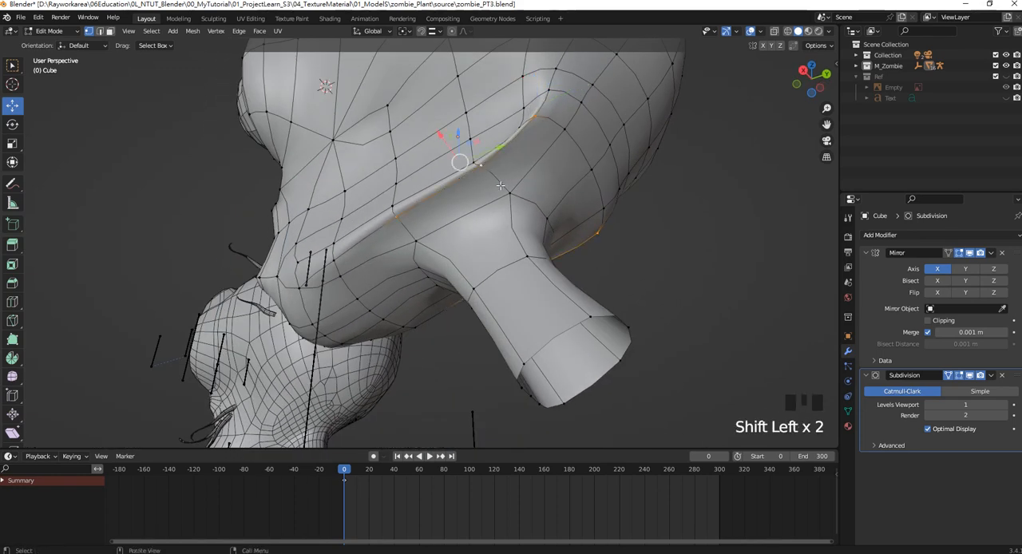
{"action": "middle_click_drag", "start_coordinate": [486, 167], "coordinate": [407, 214]}
{"action": "left_click_drag", "start_coordinate": [368, 230], "coordinate": [427, 247]}
{"action": "middle_click_drag", "start_coordinate": [427, 248], "coordinate": [440, 243]}
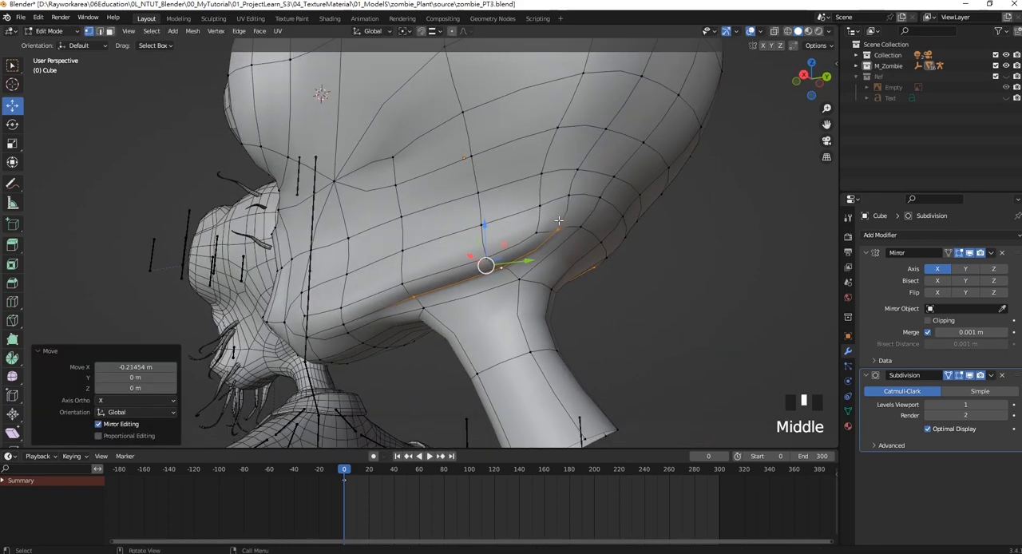
In Object Mode's side view, annotate the reference head's edge flow around the eye socket, mouth, jaw and neck.
{"action": "key", "text": "KP_1"}
{"action": "key", "text": "KP_3"}
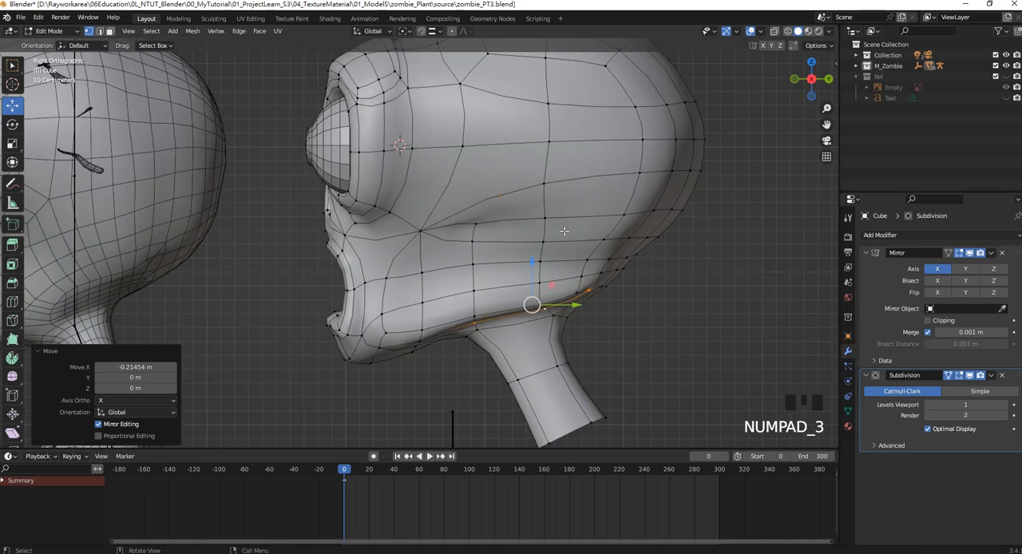
{"action": "scroll", "coordinate": [510, 240], "scroll_direction": "down", "scroll_amount": 2}
{"action": "middle_click_drag", "start_coordinate": [511, 240], "coordinate": [594, 220], "text": "shift"}
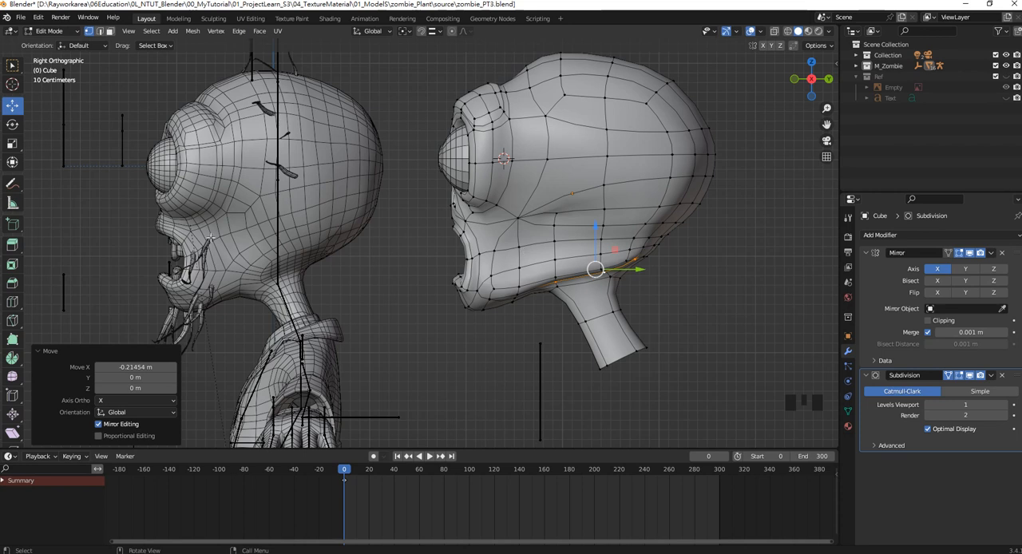
{"action": "left_click", "coordinate": [50, 31]}
{"action": "left_click", "coordinate": [52, 42]}
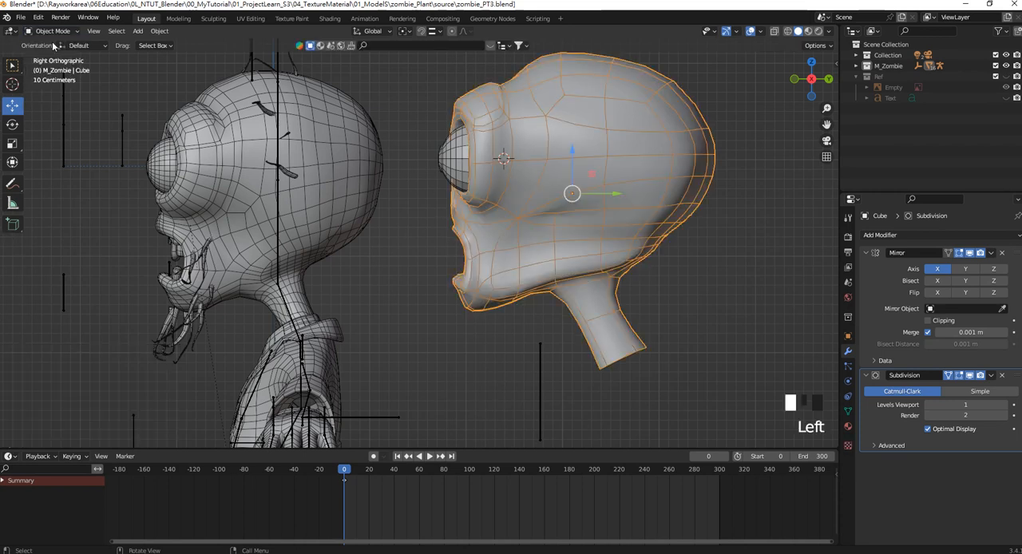
{"action": "left_click", "coordinate": [12, 184]}
{"action": "left_click", "coordinate": [21, 185]}
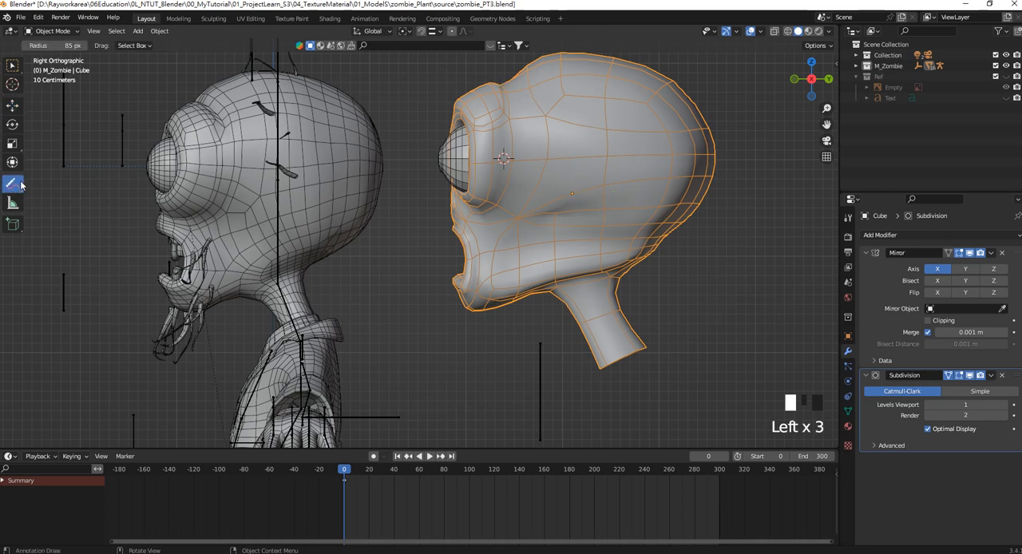
{"action": "mouse_move", "coordinate": [22, 185]}
{"action": "left_mouse_down"}
{"action": "mouse_move", "coordinate": [32, 203]}
{"action": "mouse_move", "coordinate": [32, 184]}
{"action": "left_mouse_up"}
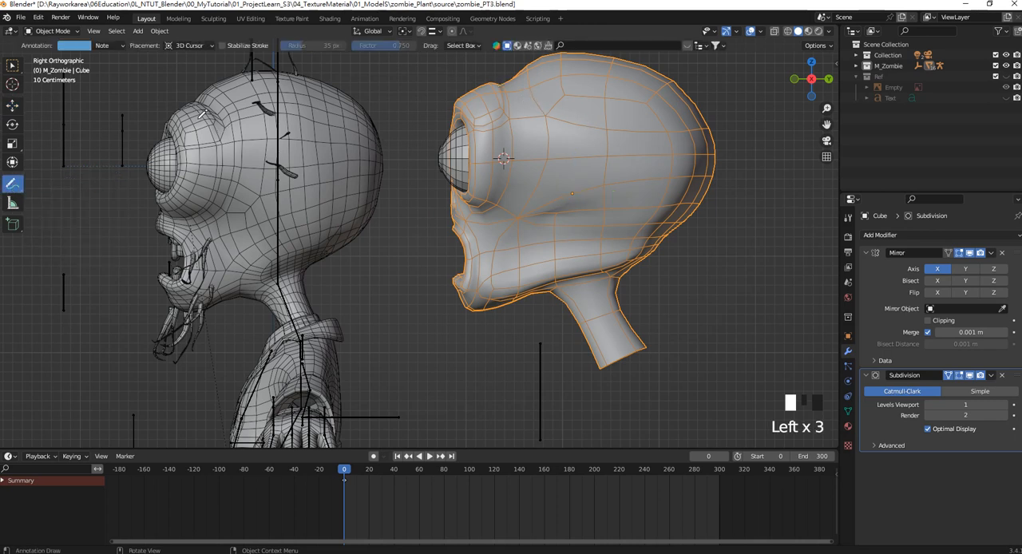
{"action": "mouse_move", "coordinate": [194, 102]}
{"action": "left_mouse_down"}
{"action": "mouse_move", "coordinate": [209, 108]}
{"action": "mouse_move", "coordinate": [227, 159]}
{"action": "mouse_move", "coordinate": [186, 212]}
{"action": "mouse_move", "coordinate": [158, 214]}
{"action": "mouse_move", "coordinate": [212, 92]}
{"action": "mouse_move", "coordinate": [237, 180]}
{"action": "mouse_move", "coordinate": [182, 217]}
{"action": "mouse_move", "coordinate": [157, 212]}
{"action": "mouse_move", "coordinate": [223, 272]}
{"action": "mouse_move", "coordinate": [176, 305]}
{"action": "left_mouse_up"}
{"action": "mouse_move", "coordinate": [164, 230]}
{"action": "left_mouse_down"}
{"action": "mouse_move", "coordinate": [190, 225]}
{"action": "mouse_move", "coordinate": [171, 310]}
{"action": "mouse_move", "coordinate": [272, 234]}
{"action": "mouse_move", "coordinate": [379, 222]}
{"action": "left_mouse_up"}
{"action": "mouse_move", "coordinate": [248, 302]}
{"action": "left_mouse_down"}
{"action": "mouse_move", "coordinate": [272, 252]}
{"action": "mouse_move", "coordinate": [370, 242]}
{"action": "left_mouse_up"}
{"action": "mouse_move", "coordinate": [269, 298]}
{"action": "left_mouse_down"}
{"action": "mouse_move", "coordinate": [308, 280]}
{"action": "mouse_move", "coordinate": [313, 287]}
{"action": "left_mouse_up"}
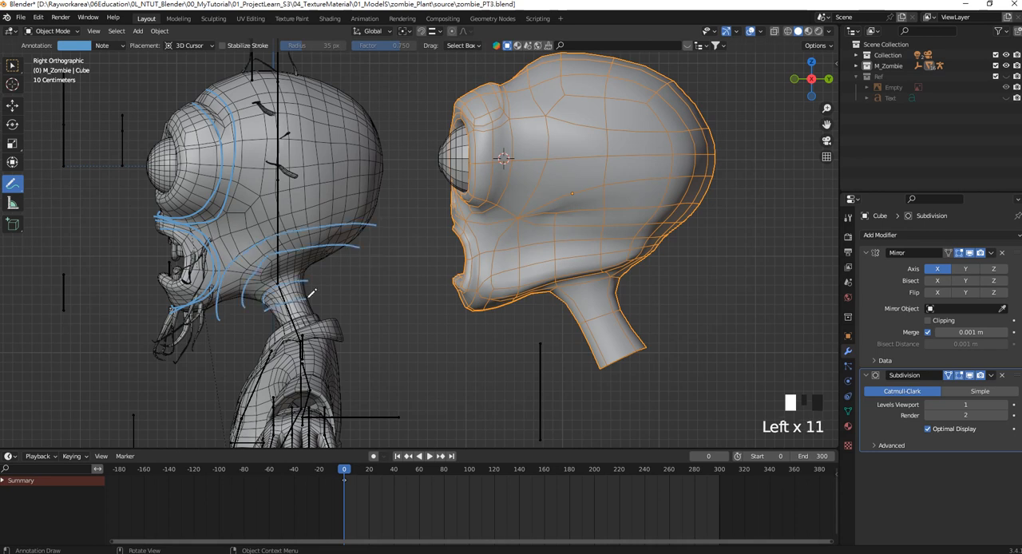
{"action": "left_click_drag", "start_coordinate": [286, 318], "coordinate": [313, 299]}
Annotate matching flow lines on the new head around the eye socket and mouth, and from the jaw across to the back of the skull.
{"action": "mouse_move", "coordinate": [502, 85]}
{"action": "left_mouse_down"}
{"action": "mouse_move", "coordinate": [513, 185]}
{"action": "mouse_move", "coordinate": [455, 204]}
{"action": "left_mouse_up"}
{"action": "mouse_move", "coordinate": [509, 63]}
{"action": "left_mouse_down"}
{"action": "mouse_move", "coordinate": [537, 126]}
{"action": "mouse_move", "coordinate": [520, 208]}
{"action": "mouse_move", "coordinate": [478, 215]}
{"action": "mouse_move", "coordinate": [472, 229]}
{"action": "mouse_move", "coordinate": [482, 285]}
{"action": "left_mouse_up"}
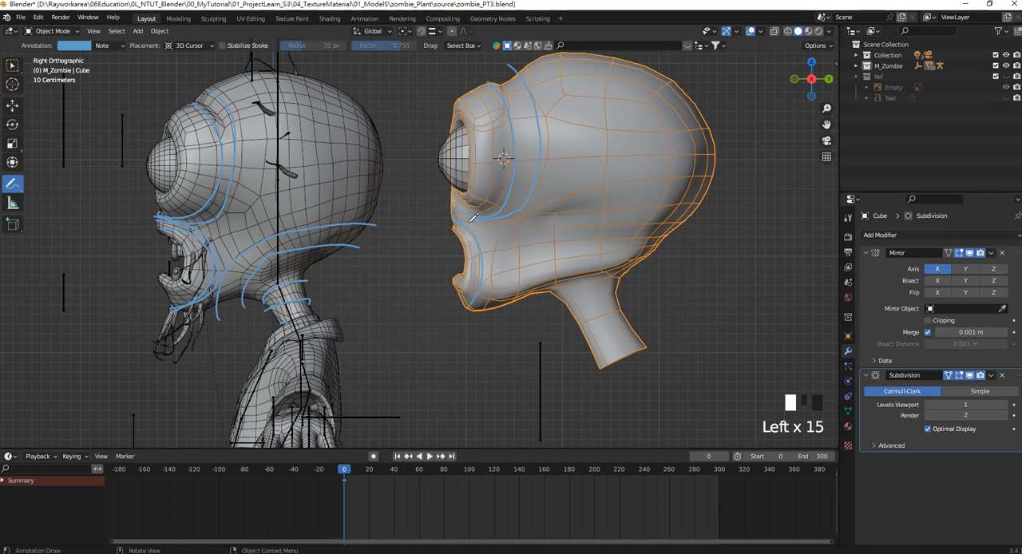
{"action": "scroll", "coordinate": [551, 255], "scroll_direction": "up", "scroll_amount": 2}
{"action": "scroll", "coordinate": [551, 255], "scroll_direction": "up", "scroll_amount": 1}
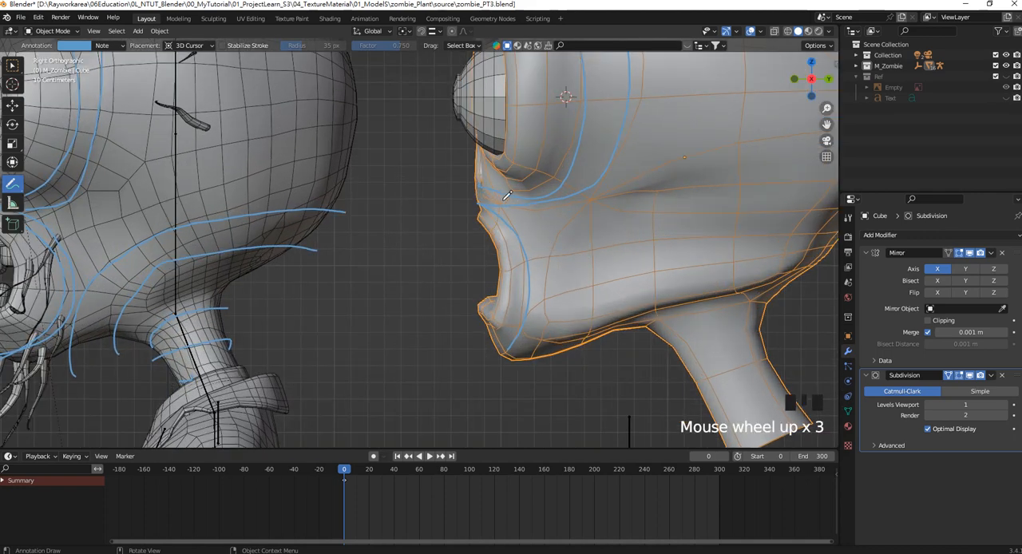
{"action": "mouse_move", "coordinate": [497, 197]}
{"action": "left_mouse_down"}
{"action": "mouse_move", "coordinate": [540, 248]}
{"action": "mouse_move", "coordinate": [540, 334]}
{"action": "mouse_move", "coordinate": [507, 360]}
{"action": "left_mouse_up"}
{"action": "scroll", "coordinate": [495, 314], "scroll_direction": "down", "scroll_amount": 1}
{"action": "scroll", "coordinate": [492, 302], "scroll_direction": "down", "scroll_amount": 1}
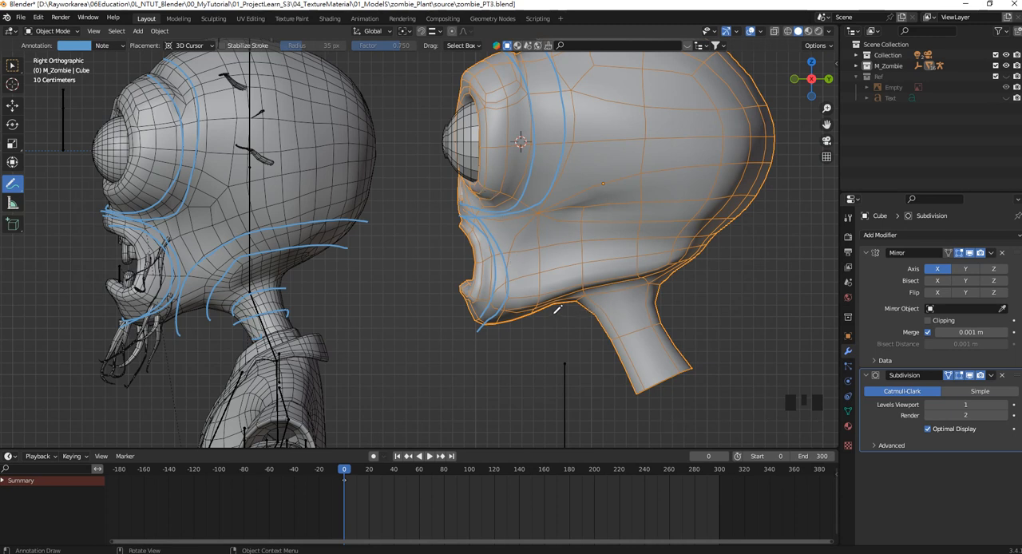
{"action": "mouse_move", "coordinate": [529, 321]}
{"action": "left_mouse_down"}
{"action": "mouse_move", "coordinate": [537, 264]}
{"action": "mouse_move", "coordinate": [628, 212]}
{"action": "mouse_move", "coordinate": [754, 213]}
{"action": "left_mouse_up"}
{"action": "left_click", "coordinate": [12, 65]}
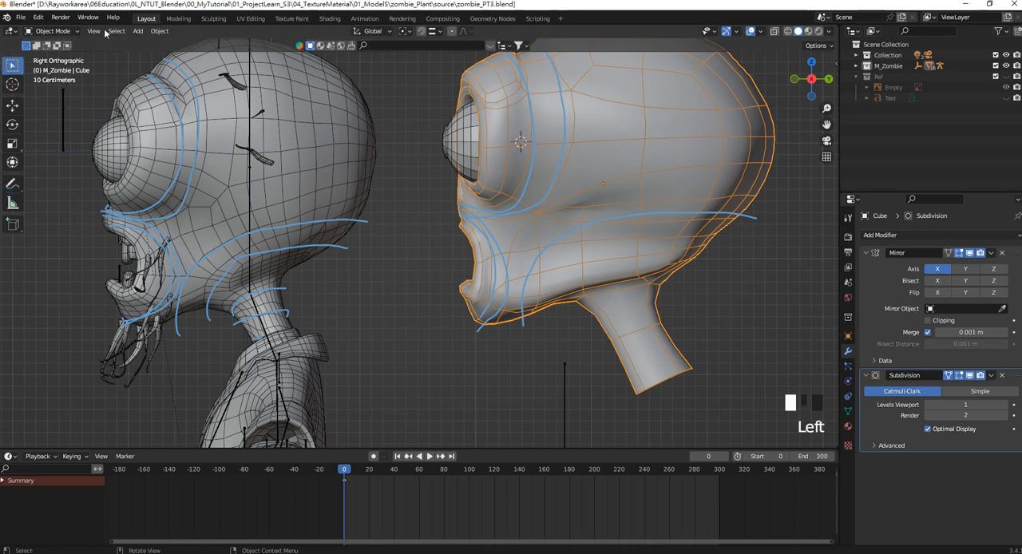
In Edit Mode, merge the two neighbouring cheek vertices beside the jaw guide line at their center.
{"action": "left_click", "coordinate": [47, 30]}
{"action": "left_click", "coordinate": [56, 50]}
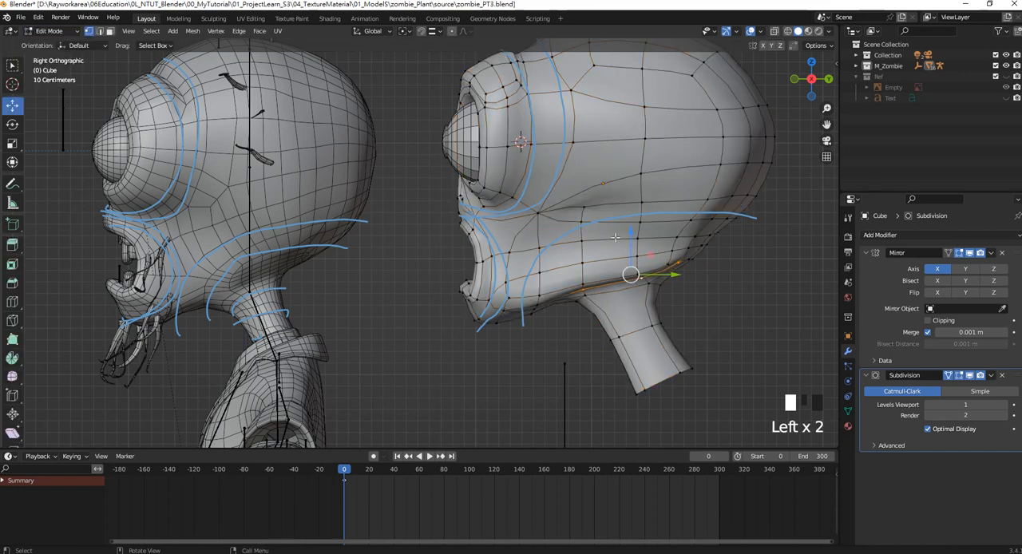
{"action": "left_click", "coordinate": [541, 248]}
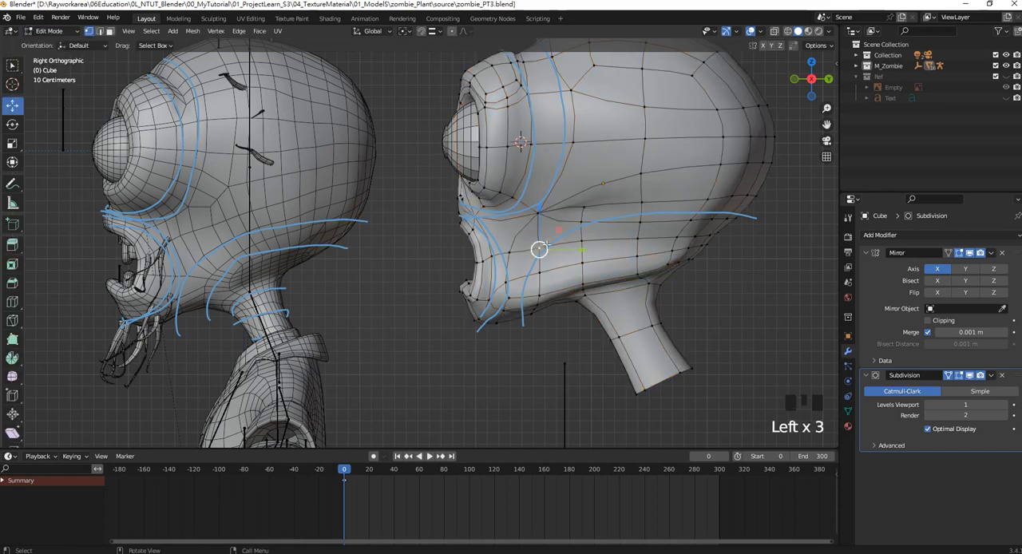
{"action": "left_click", "coordinate": [578, 218], "text": "shift"}
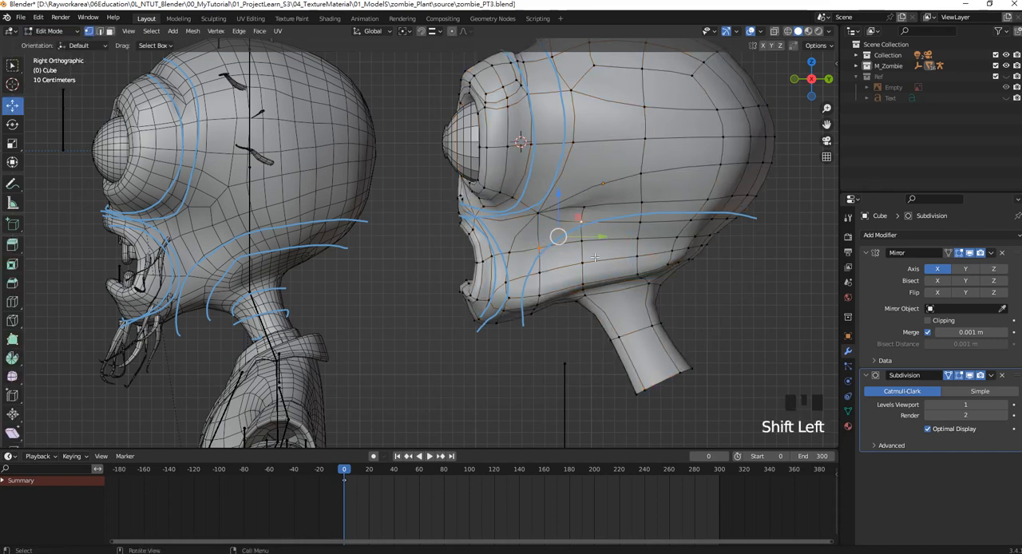
{"action": "left_click", "coordinate": [192, 30]}
{"action": "mouse_move", "coordinate": [235, 124]}
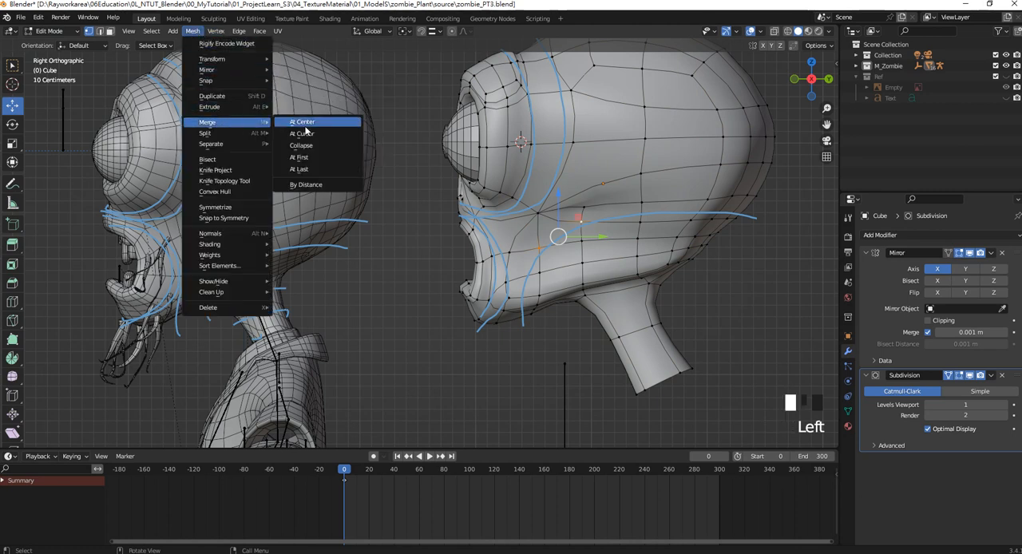
{"action": "left_click", "coordinate": [307, 124]}
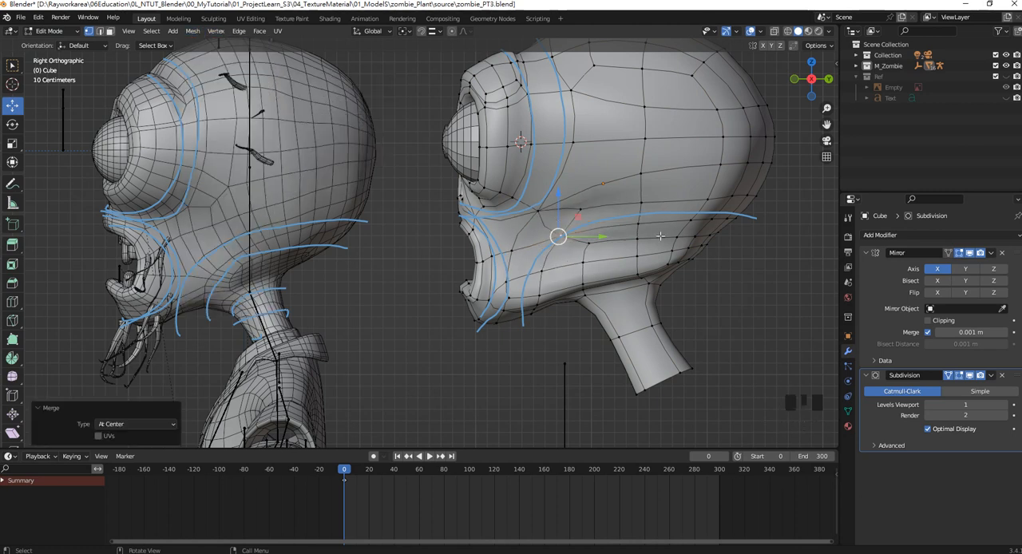
Dissolve the short cheek edge running from the merged vertex up toward the vertex below the eye socket.
{"action": "middle_click_drag", "start_coordinate": [595, 222], "coordinate": [538, 219], "text": "shift"}
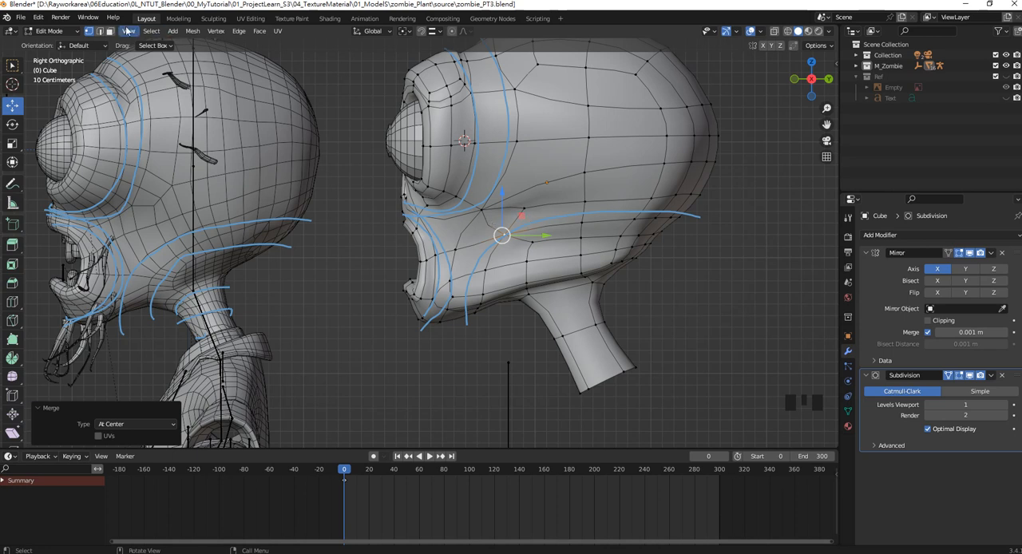
{"action": "left_click", "coordinate": [99, 31]}
{"action": "left_click", "coordinate": [488, 225]}
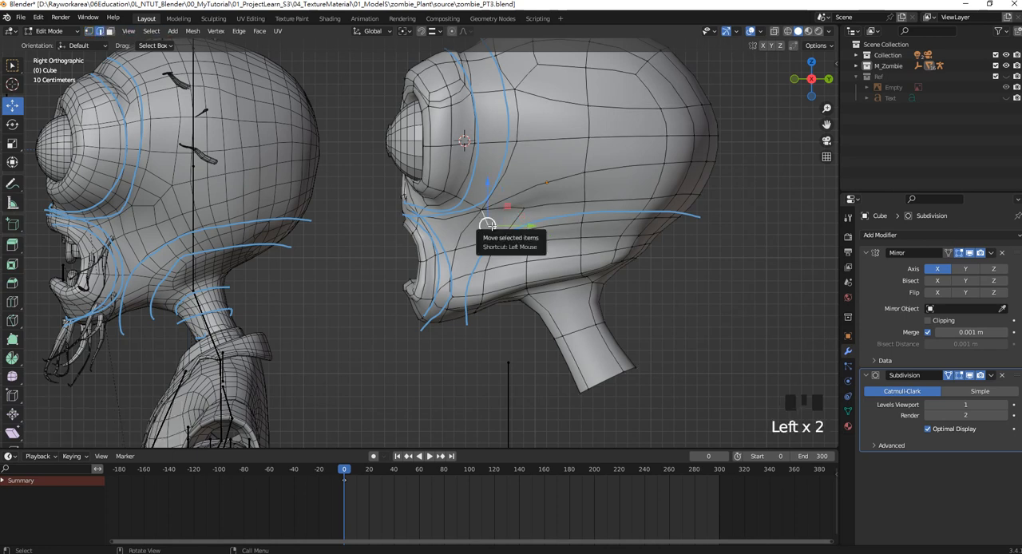
{"action": "key", "text": "Delete"}
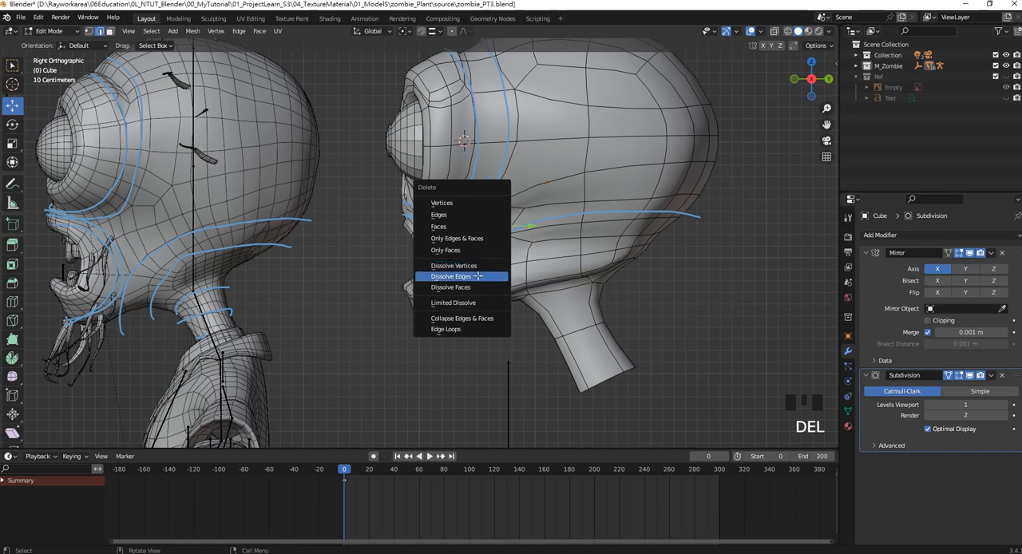
{"action": "left_click", "coordinate": [478, 275]}
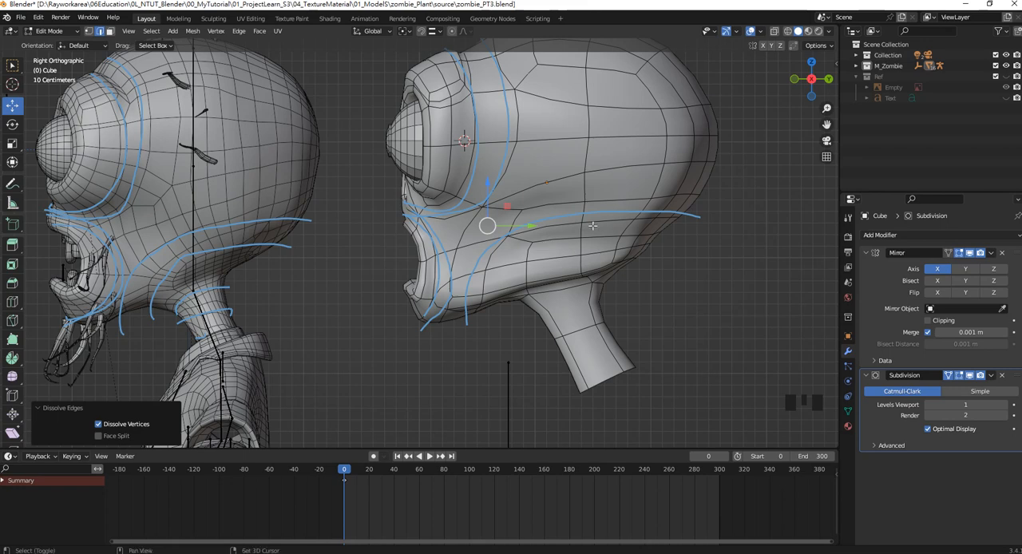
Hide the subdivision, knife a new edge from the upper cheek back to the vertex near the jaw guide line, and show the subdivision again.
{"action": "middle_click_drag", "start_coordinate": [541, 251], "coordinate": [510, 243], "text": "shift"}
{"action": "scroll", "coordinate": [517, 234], "scroll_direction": "up", "scroll_amount": 2}
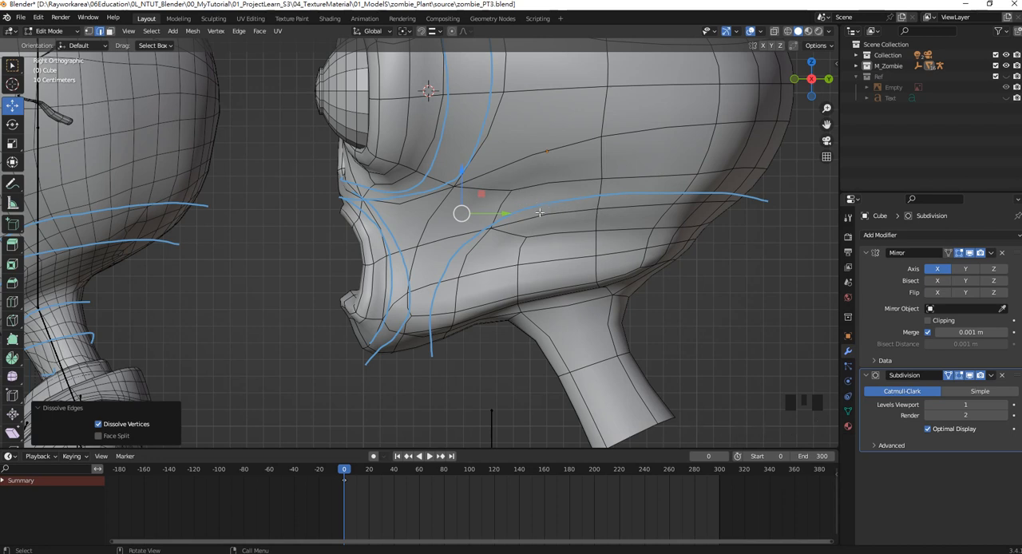
{"action": "left_click", "coordinate": [971, 376]}
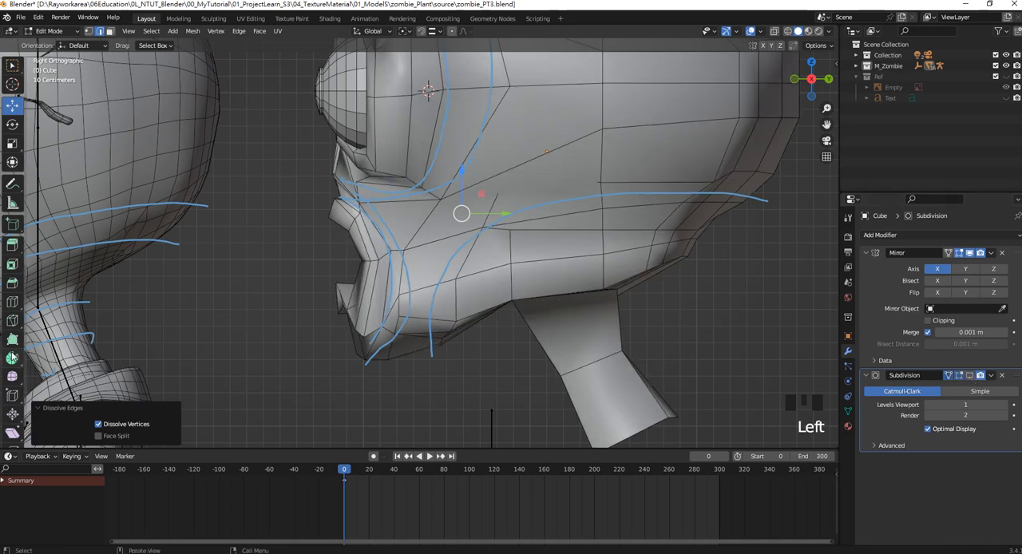
{"action": "left_click", "coordinate": [12, 320]}
{"action": "left_click", "coordinate": [498, 196]}
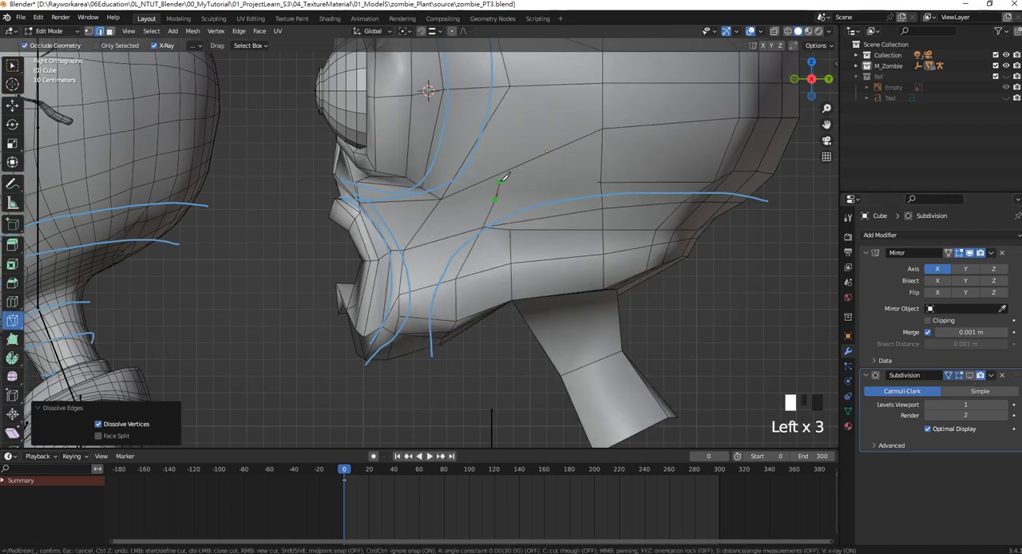
{"action": "middle_click_drag", "start_coordinate": [509, 218], "coordinate": [482, 134]}
{"action": "left_click", "coordinate": [479, 128]}
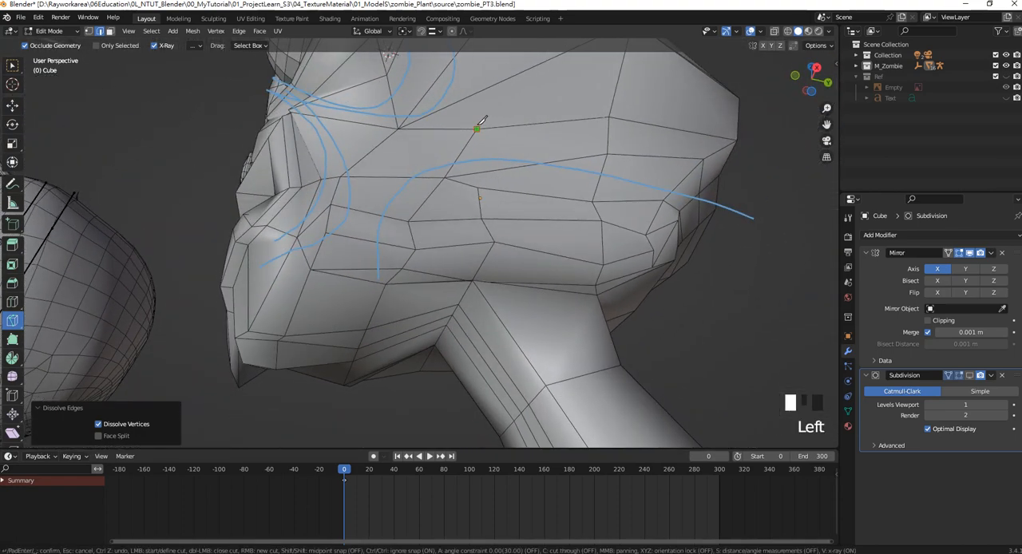
{"action": "middle_click_drag", "start_coordinate": [611, 164], "coordinate": [567, 209]}
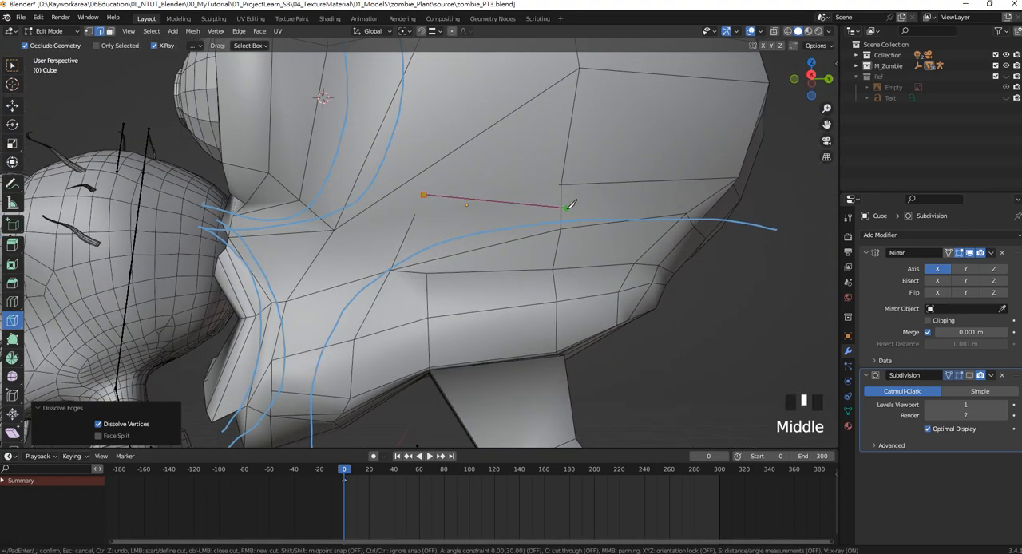
{"action": "left_click", "coordinate": [562, 229]}
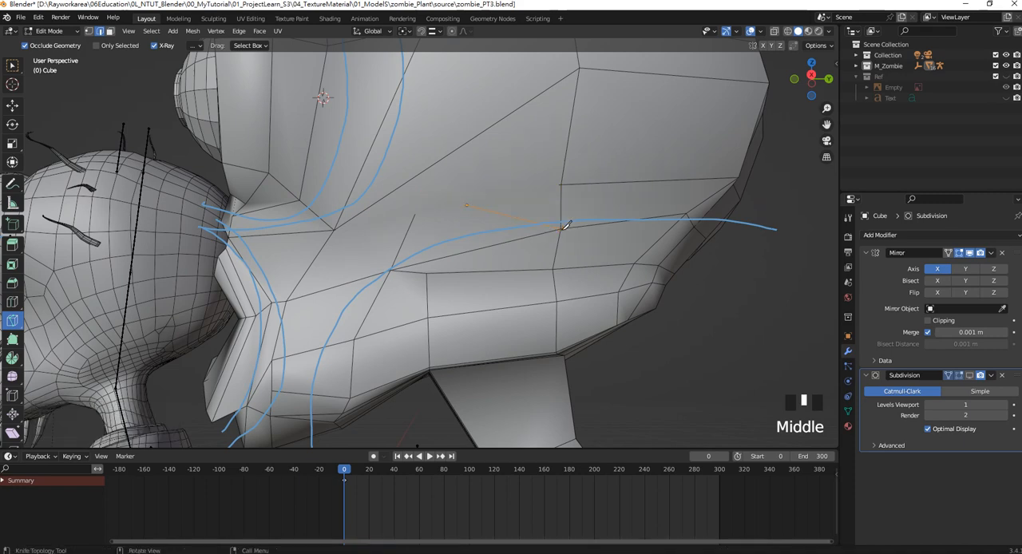
{"action": "left_click", "coordinate": [971, 376]}
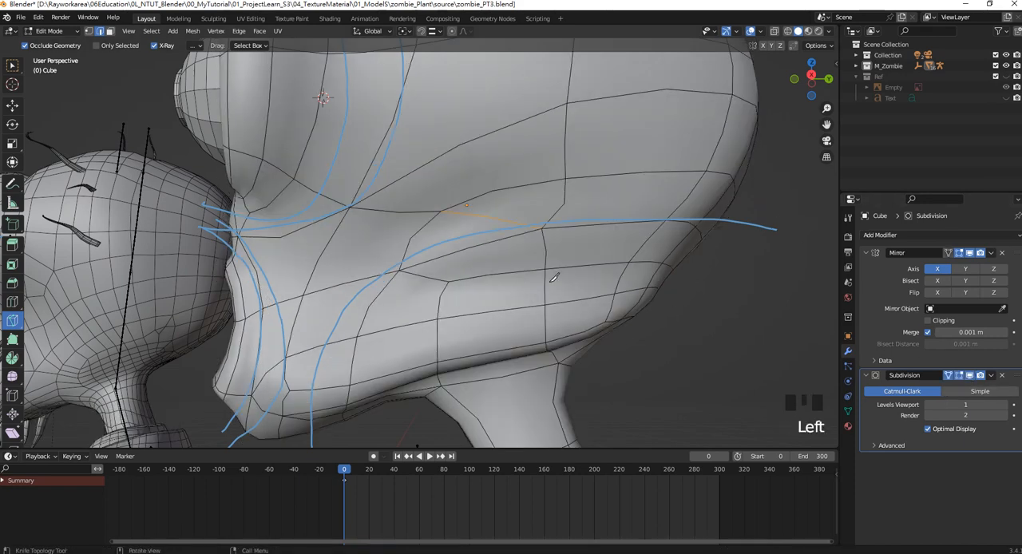
{"action": "scroll", "coordinate": [562, 240], "scroll_direction": "down", "scroll_amount": 2}
{"action": "key", "text": "KP_3"}
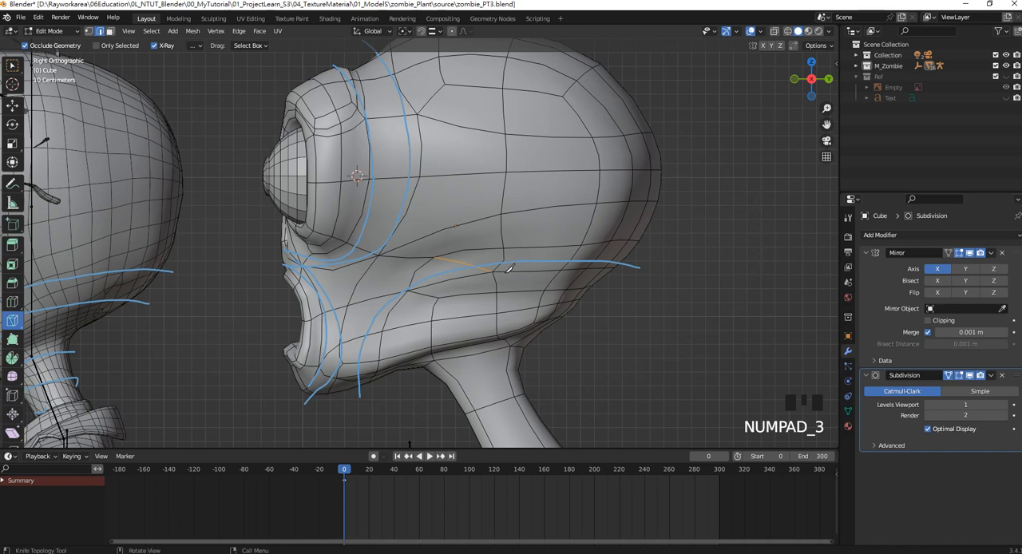
{"action": "scroll", "coordinate": [504, 272], "scroll_direction": "up", "scroll_amount": 1}
{"action": "middle_click_drag", "start_coordinate": [501, 273], "coordinate": [505, 228], "text": "shift"}
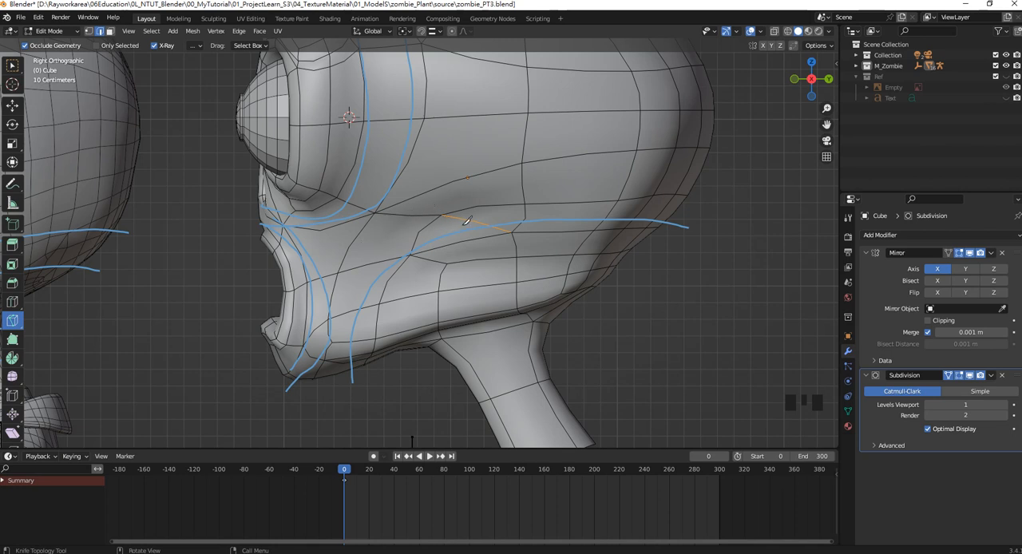
{"action": "left_click", "coordinate": [446, 263]}
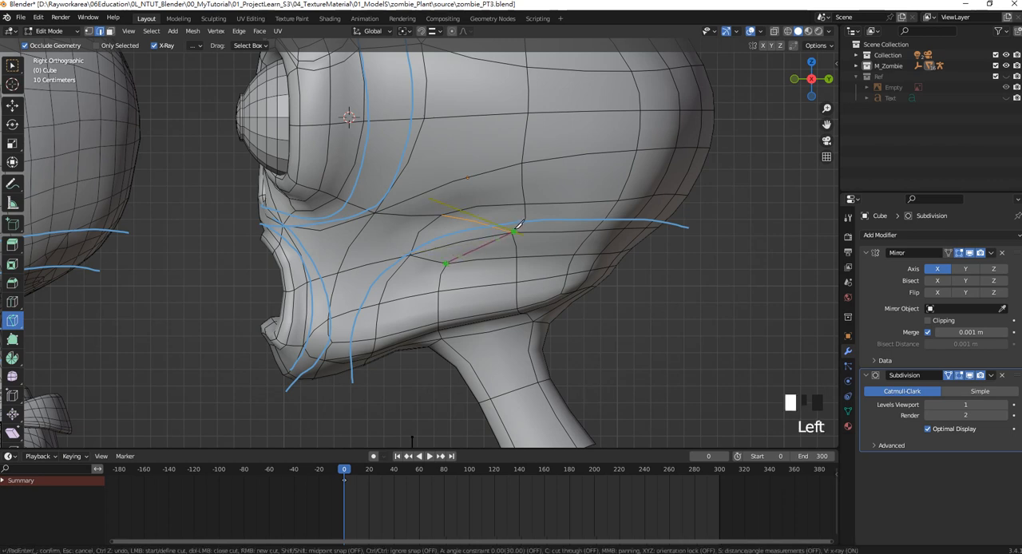
{"action": "key", "text": "Escape"}
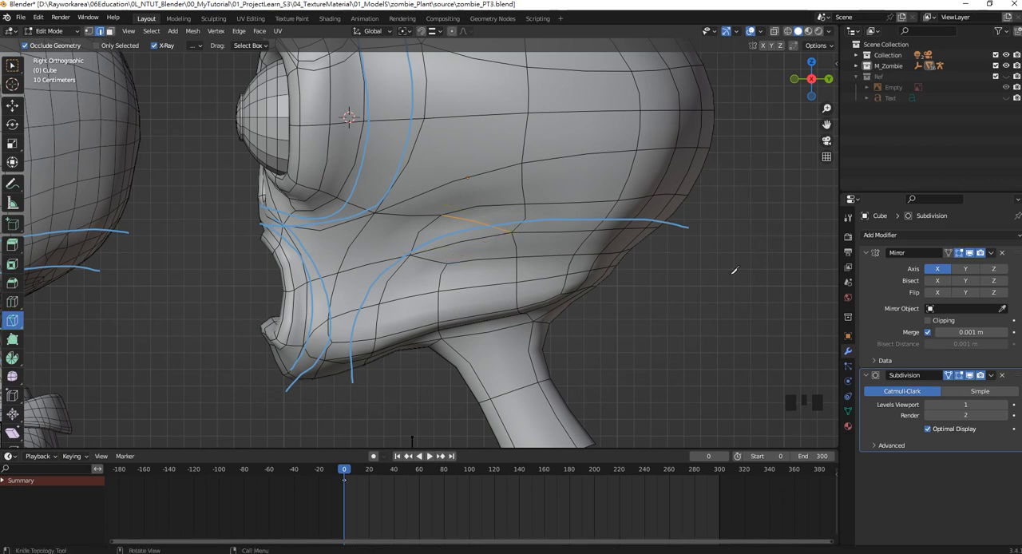
With the subdivision hidden, knife an edge from the lower cheek vertex to the new cut's rear end, and turn the subdivision display back on.
{"action": "left_click", "coordinate": [969, 376]}
{"action": "left_click", "coordinate": [429, 249]}
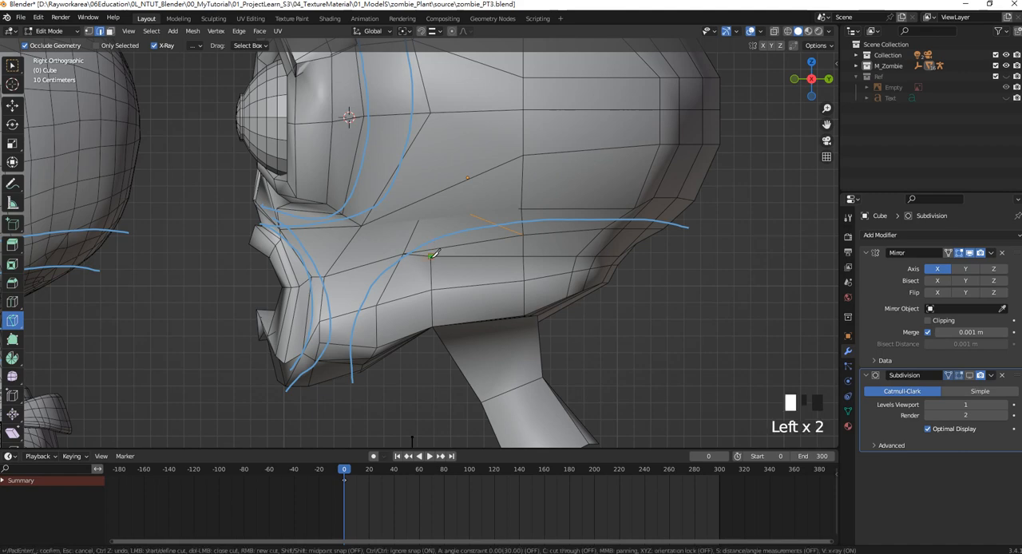
{"action": "key", "text": "Return"}
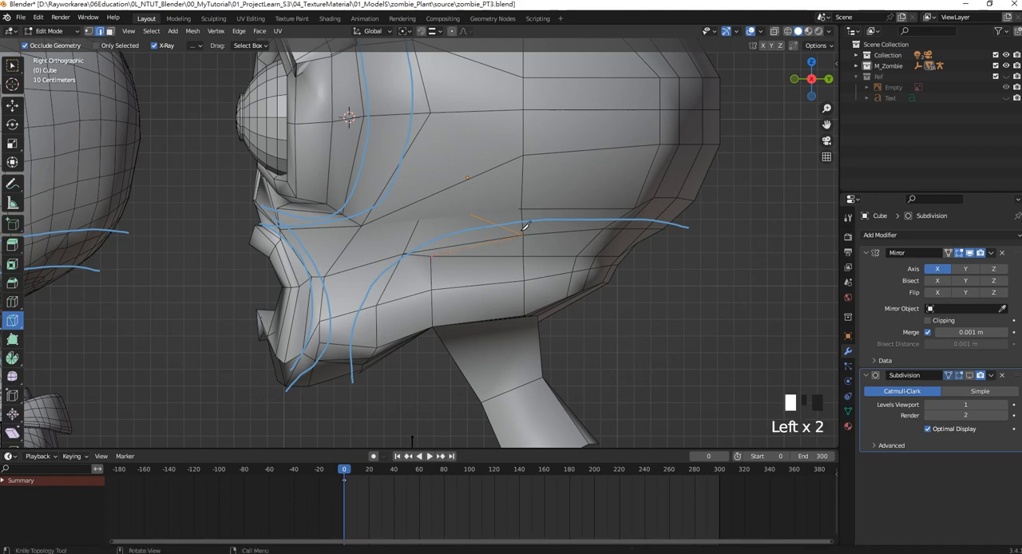
{"action": "left_click", "coordinate": [969, 376]}
{"action": "middle_click_drag", "start_coordinate": [537, 232], "coordinate": [518, 236]}
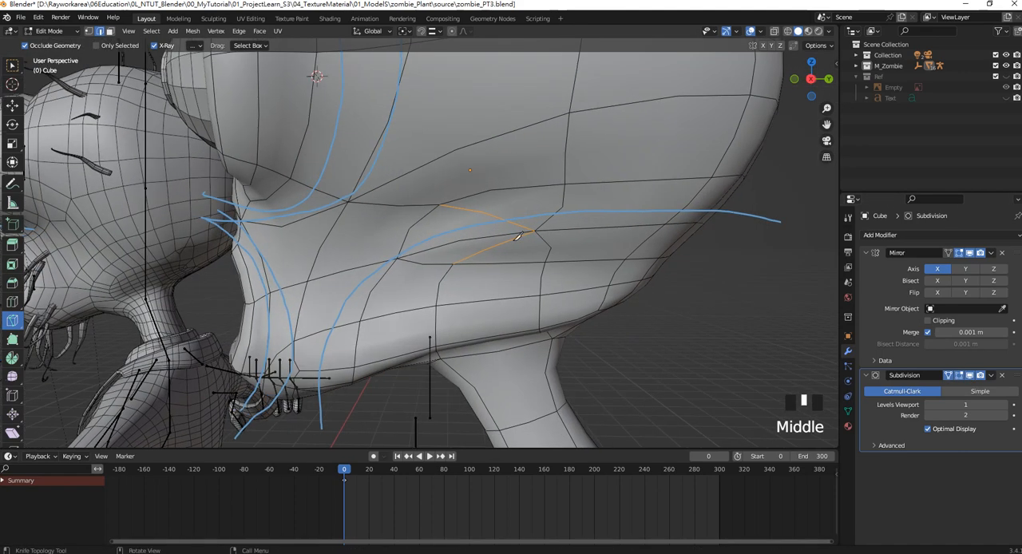
Dissolve the middle cheek edge that runs forward between the two newly knifed edges.
{"action": "scroll", "coordinate": [445, 235], "scroll_direction": "down", "scroll_amount": 2}
{"action": "left_click", "coordinate": [12, 65]}
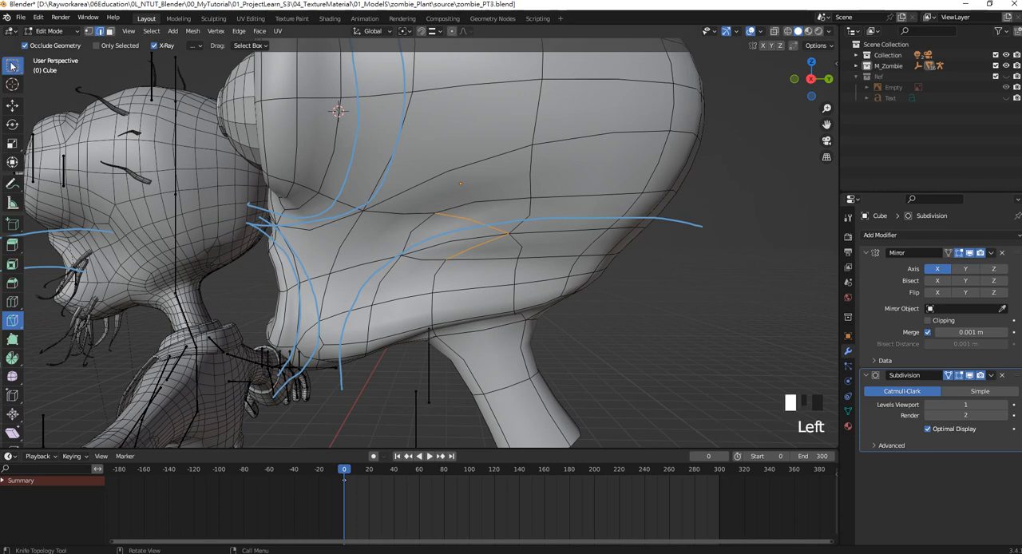
{"action": "left_click", "coordinate": [467, 239]}
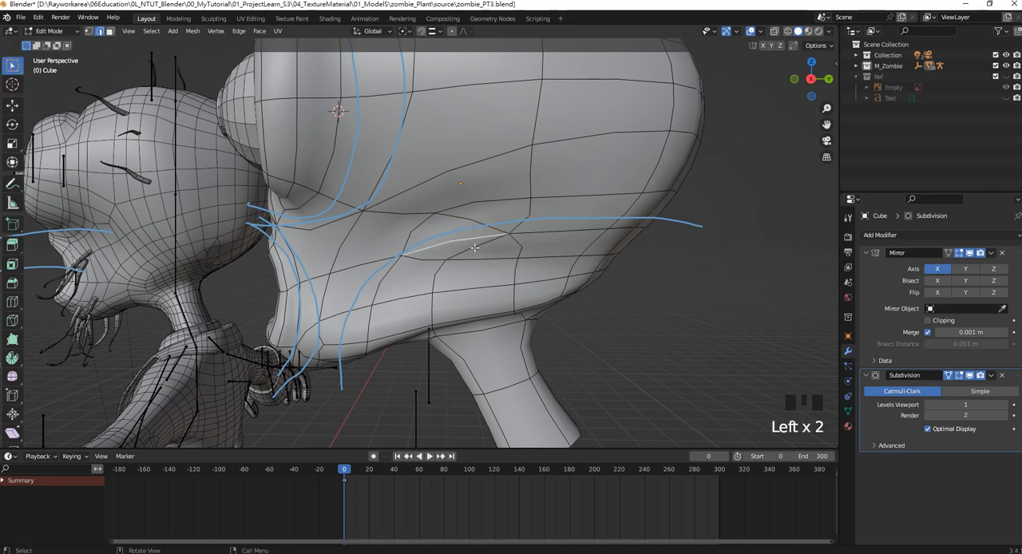
{"action": "key", "text": "Delete"}
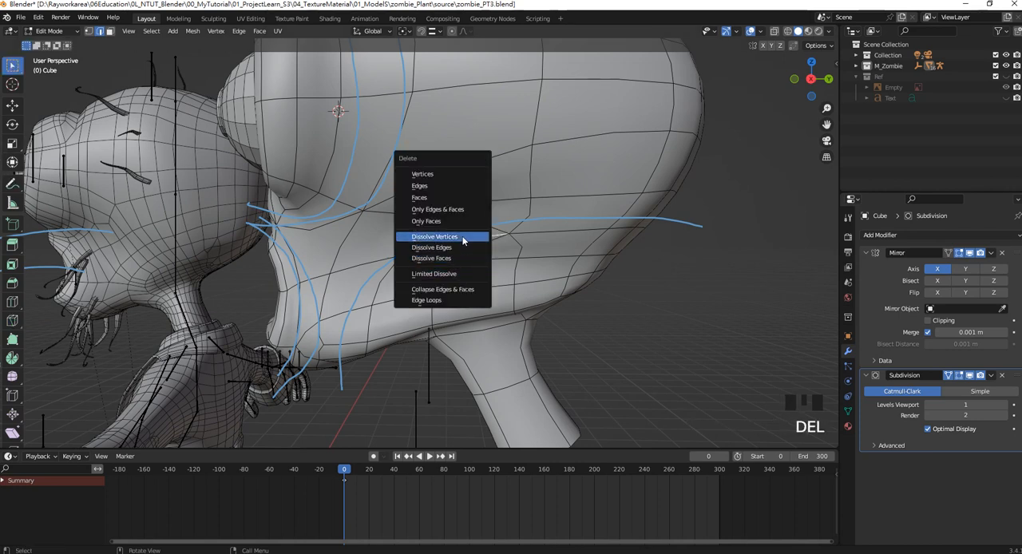
{"action": "left_click", "coordinate": [460, 247]}
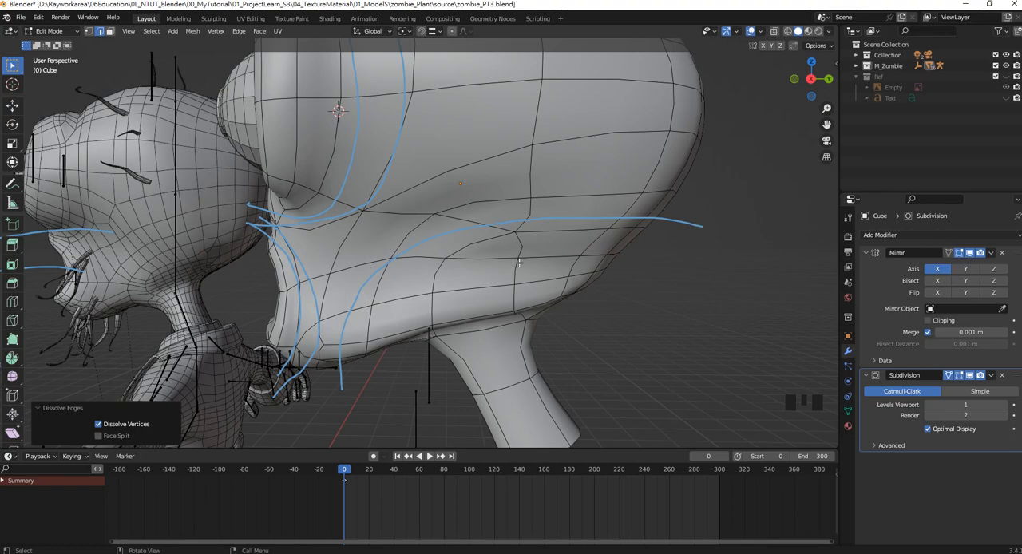
In vertex mode, merge the two neighbouring vertices on the horizontal edge just below the cheek cuts at their center.
{"action": "middle_click_drag", "start_coordinate": [511, 251], "coordinate": [471, 238]}
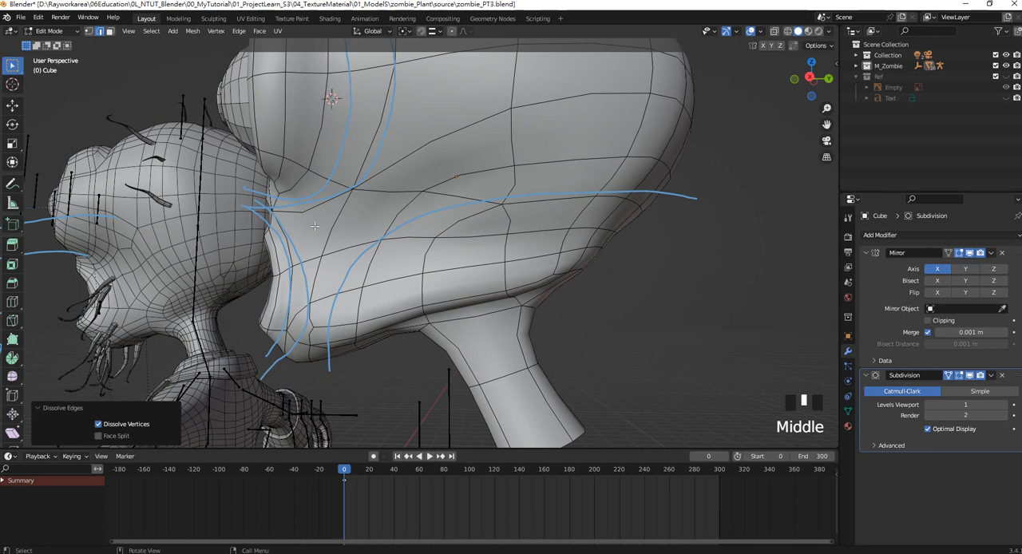
{"action": "left_click", "coordinate": [88, 31]}
{"action": "left_click", "coordinate": [437, 236]}
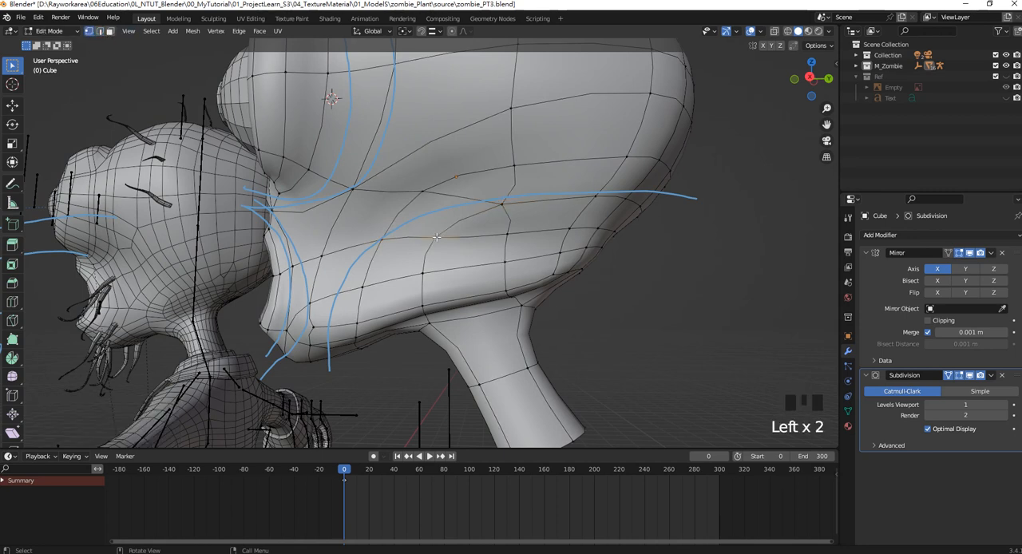
{"action": "left_click", "coordinate": [506, 233], "text": "shift"}
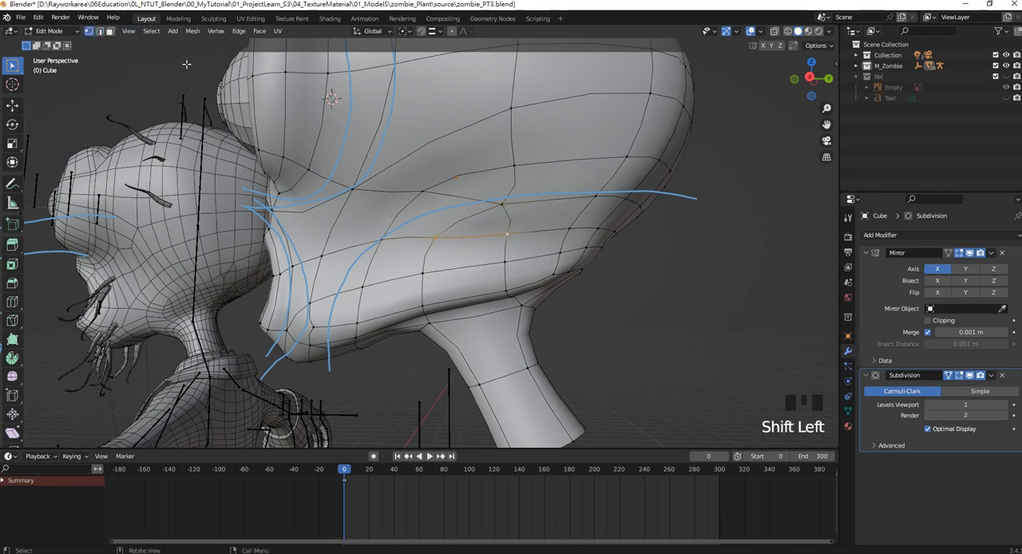
{"action": "left_click", "coordinate": [215, 31]}
{"action": "mouse_move", "coordinate": [192, 31]}
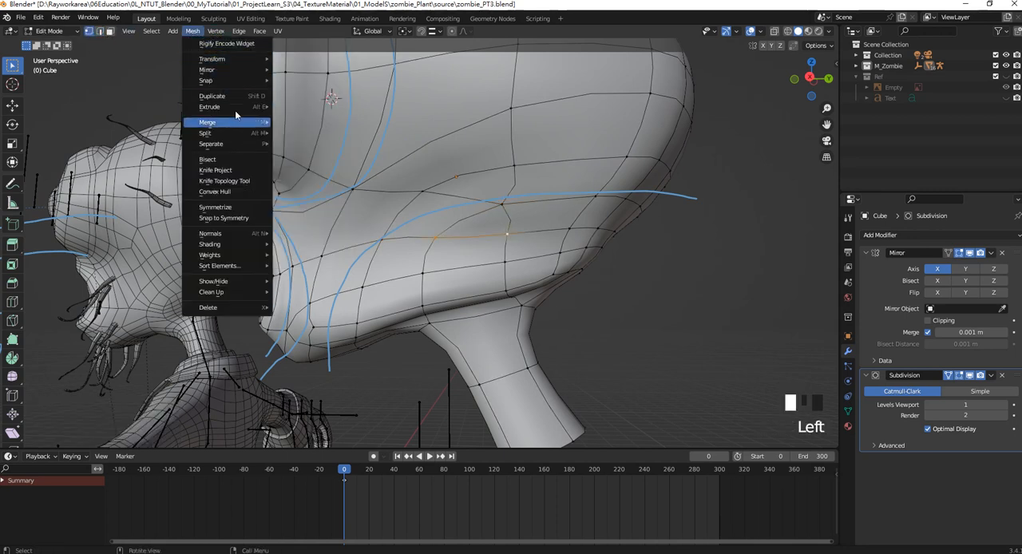
{"action": "mouse_move", "coordinate": [234, 123]}
{"action": "left_click", "coordinate": [320, 122]}
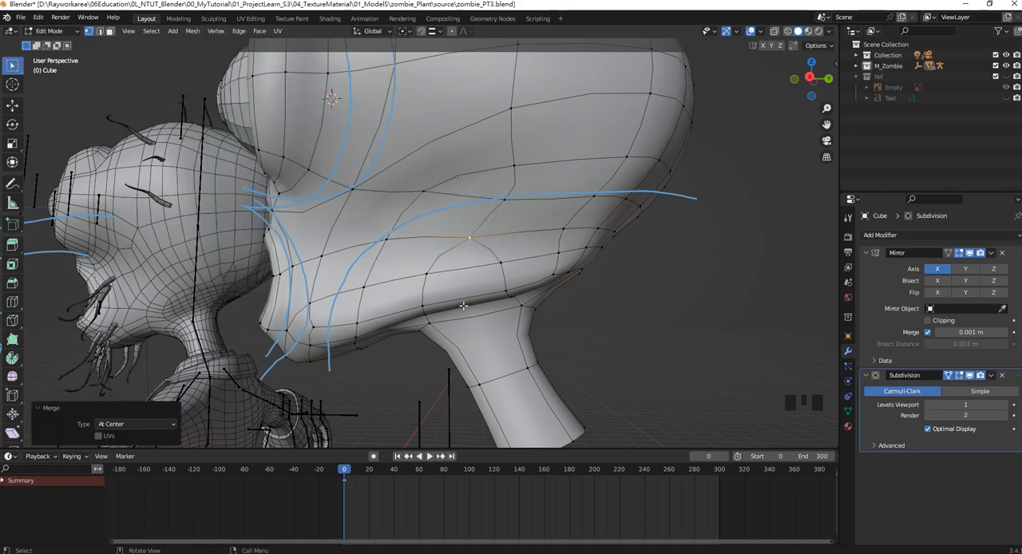
Select the two vertices below the merged one and examine the cheek and jaw edge flow in the right side view.
{"action": "left_click", "coordinate": [495, 262], "text": "shift"}
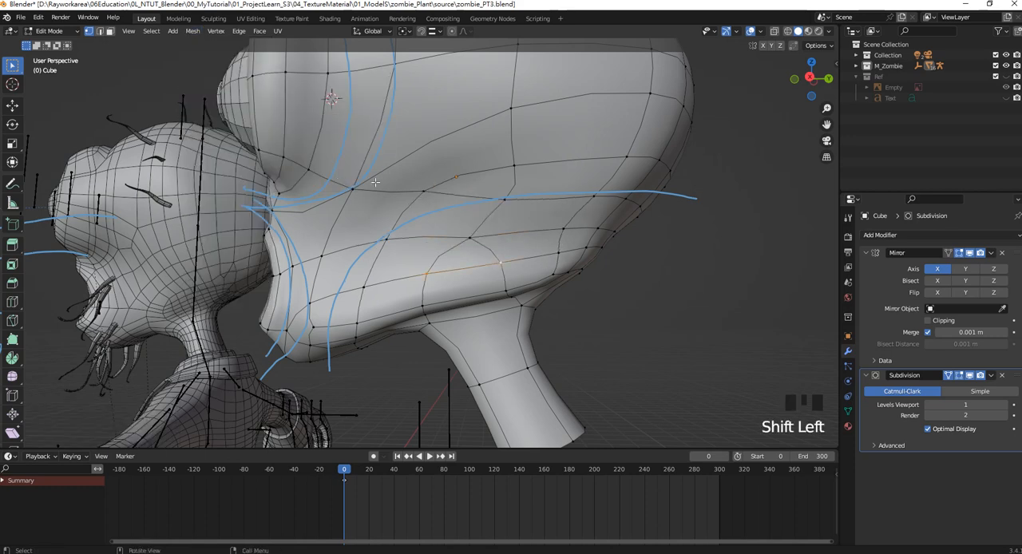
{"action": "key", "text": "KP_3"}
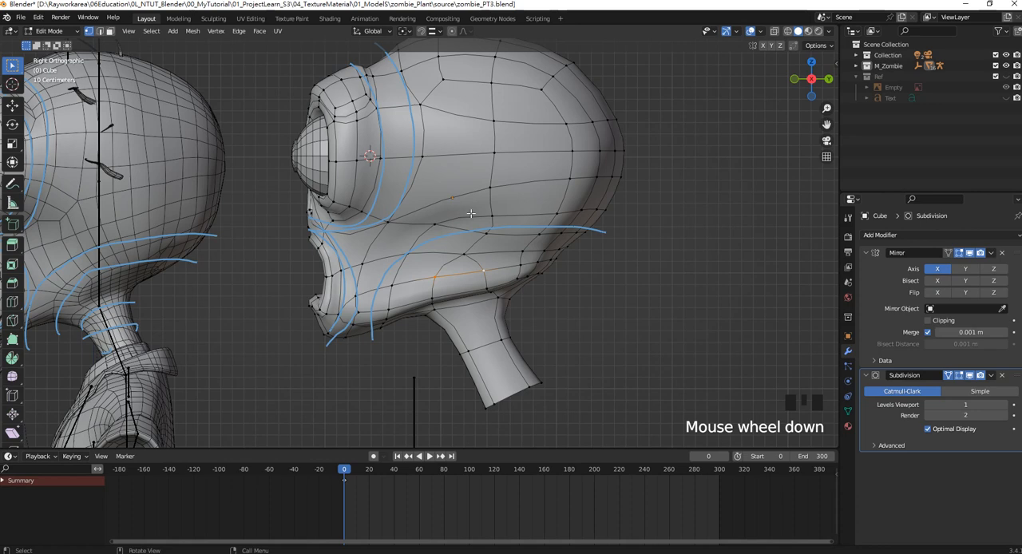
{"action": "scroll", "coordinate": [471, 214], "scroll_direction": "down", "scroll_amount": 1}
{"action": "scroll", "coordinate": [471, 214], "scroll_direction": "up", "scroll_amount": 2}
{"action": "scroll", "coordinate": [473, 231], "scroll_direction": "up", "scroll_amount": 4}
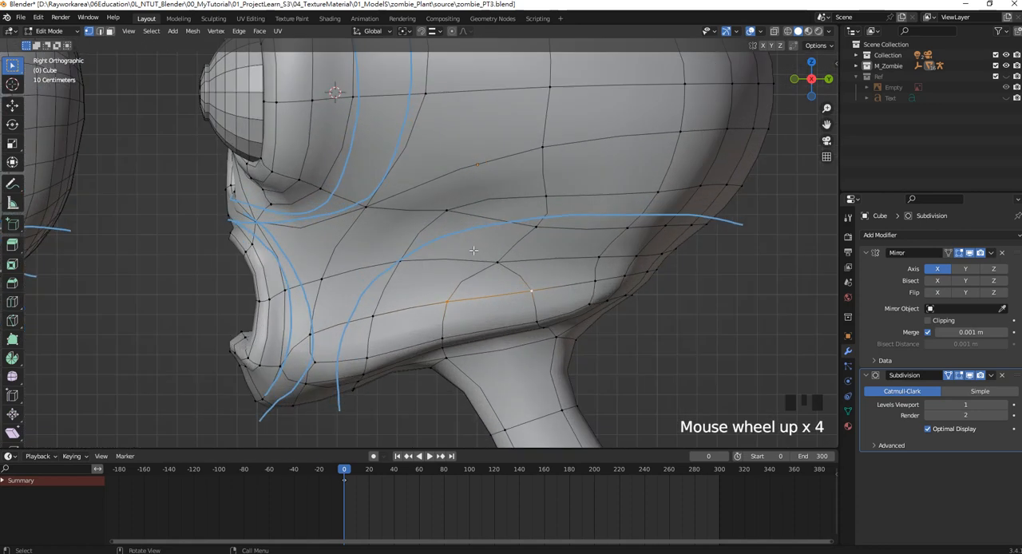
{"action": "scroll", "coordinate": [465, 244], "scroll_direction": "down", "scroll_amount": 1}
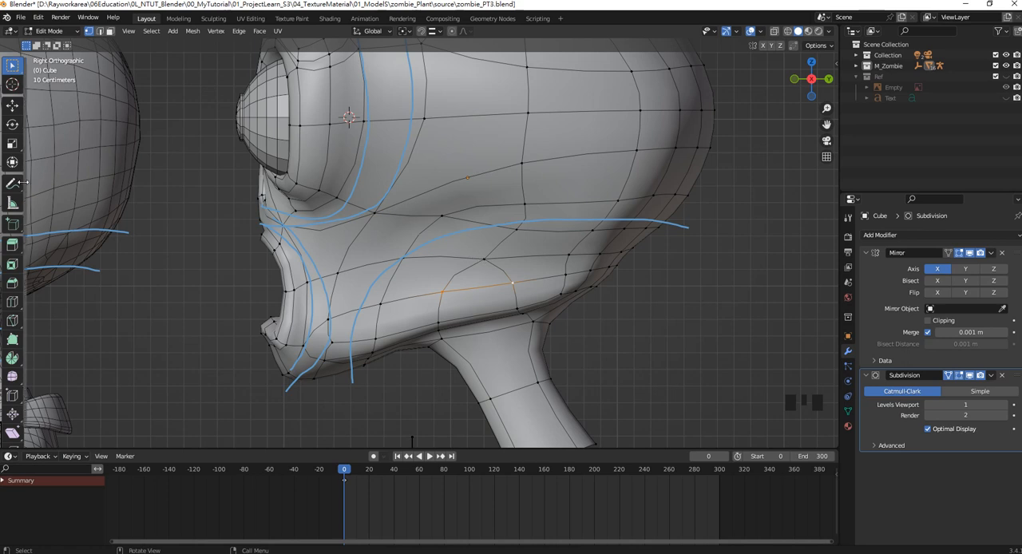
Hide the subdivision, knife an edge from the upper cheek vertex to the merged vertex, and show the subdivision again.
{"action": "left_click", "coordinate": [12, 320]}
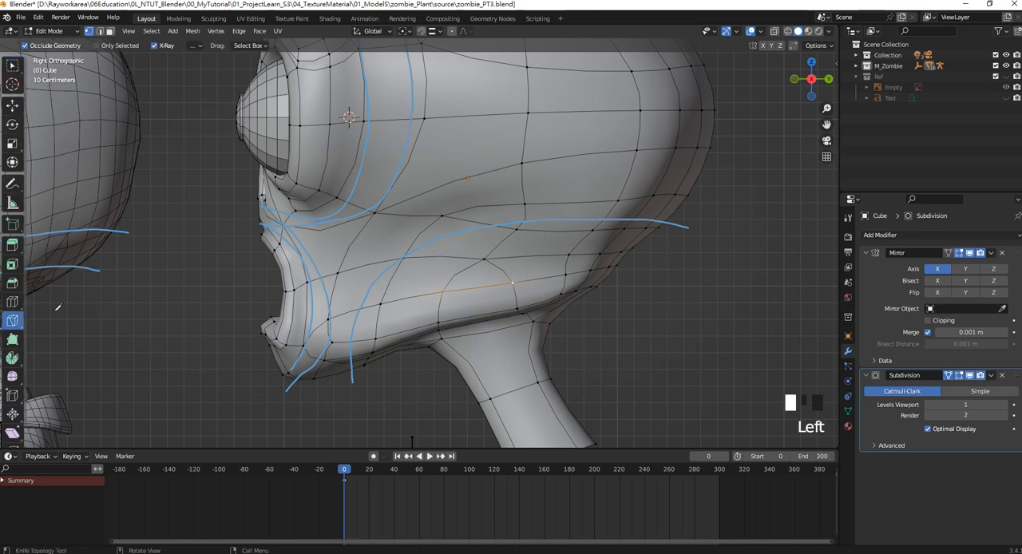
{"action": "left_click", "coordinate": [969, 374]}
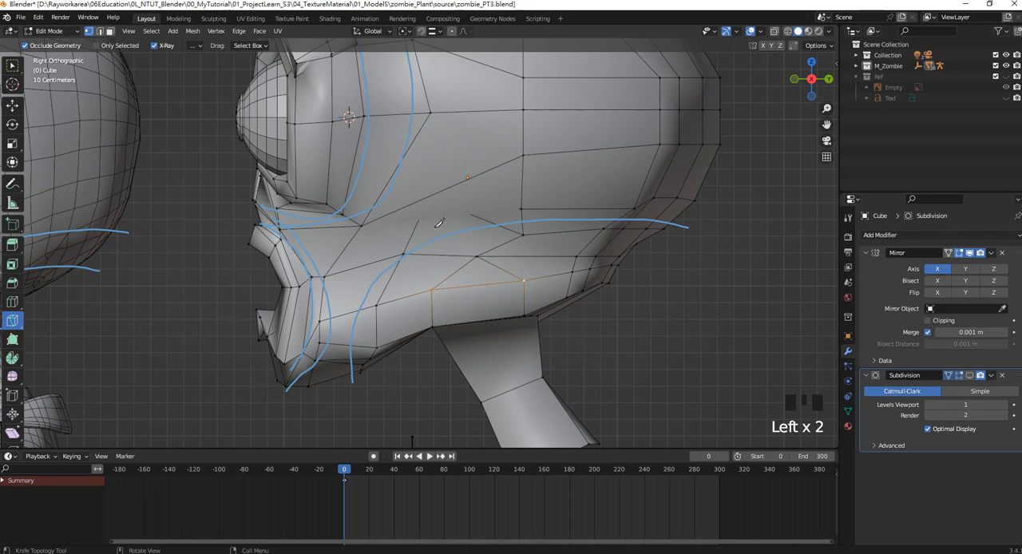
{"action": "middle_click_drag", "start_coordinate": [438, 222], "coordinate": [431, 96]}
{"action": "left_click", "coordinate": [434, 89]}
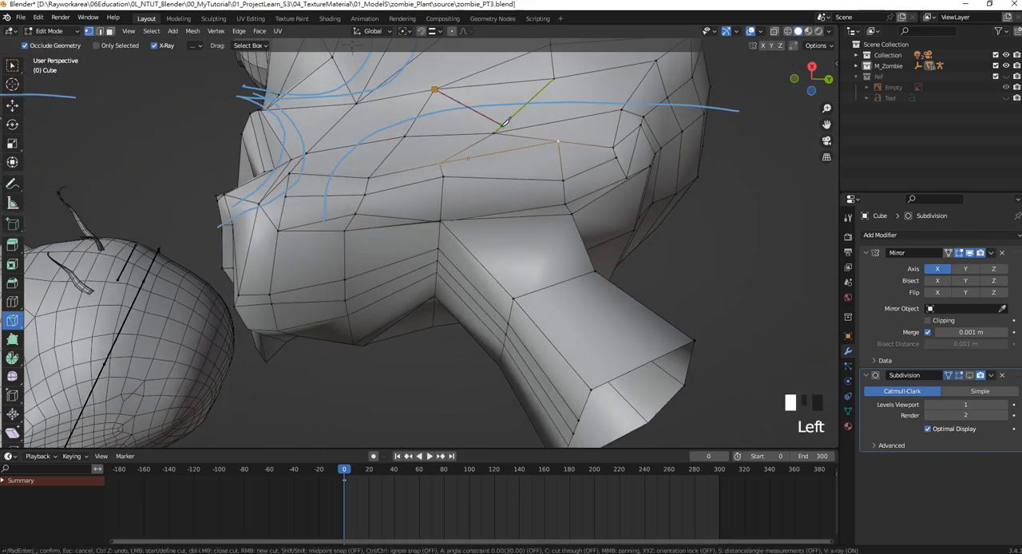
{"action": "left_click", "coordinate": [495, 131]}
{"action": "key", "text": "Return"}
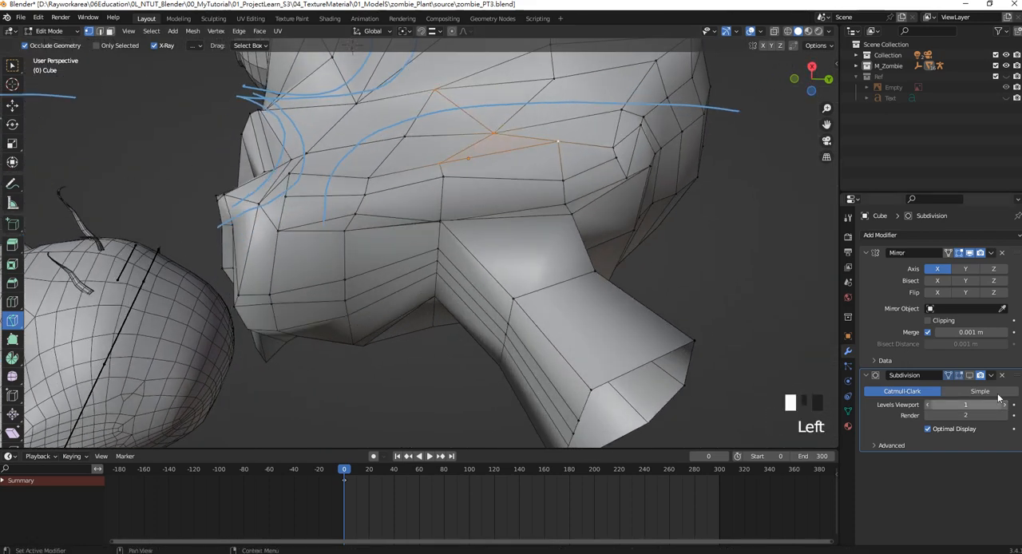
{"action": "left_click", "coordinate": [969, 375]}
Return to the right orthographic view of the cheek and jaw and reactivate the Select Box tool.
{"action": "middle_click_drag", "start_coordinate": [511, 240], "coordinate": [581, 221]}
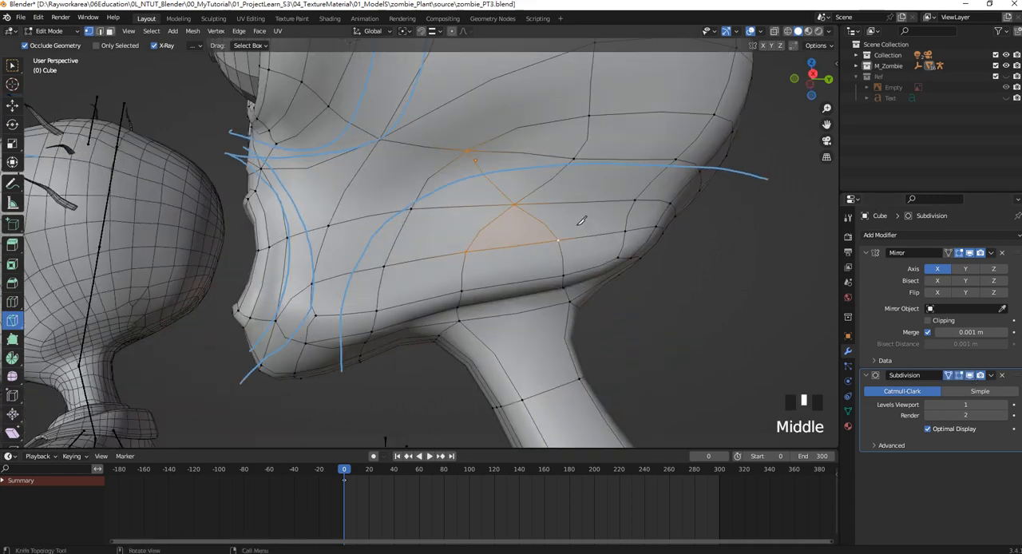
{"action": "key", "text": "KP_3"}
{"action": "middle_click_drag", "start_coordinate": [559, 272], "coordinate": [552, 257], "text": "shift"}
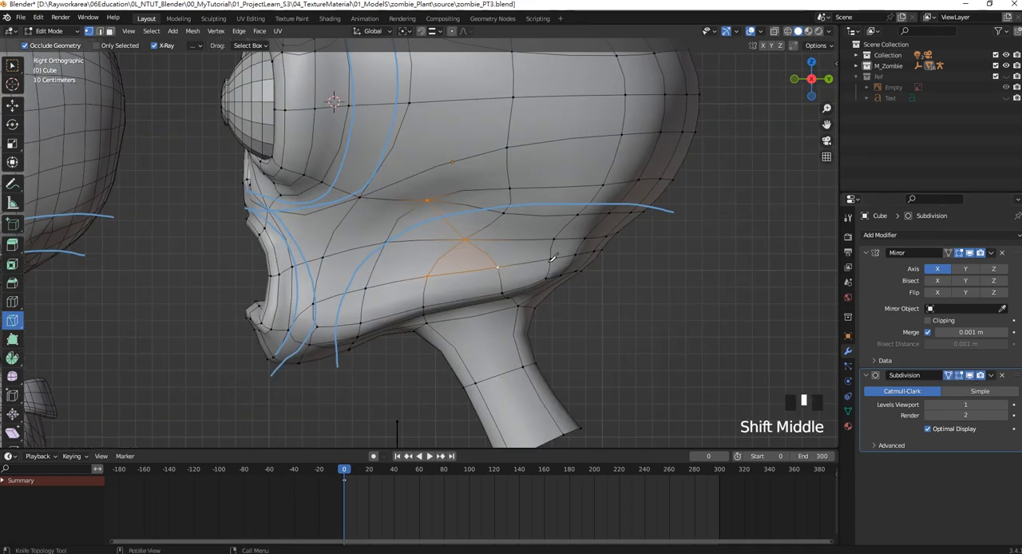
{"action": "left_click", "coordinate": [12, 65]}
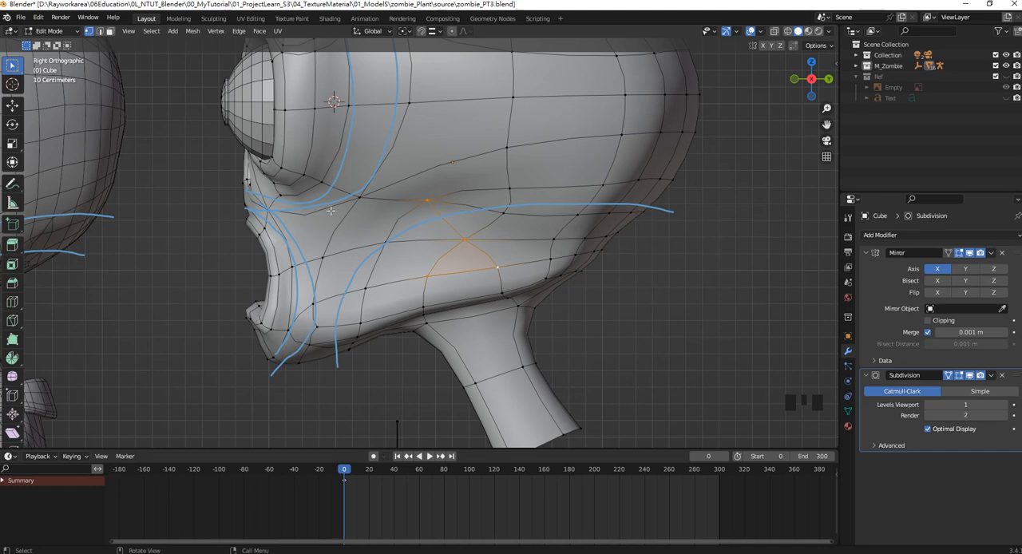
In edge mode, dissolve the short slanted edge running back from the upper cheek vertex beneath the guide line.
{"action": "left_click", "coordinate": [91, 32]}
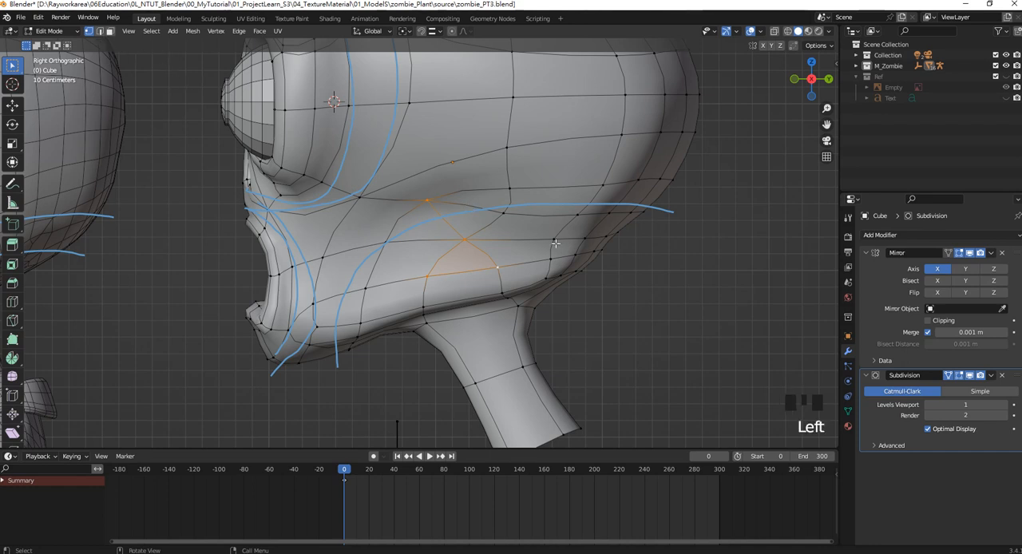
{"action": "left_click", "coordinate": [466, 206]}
{"action": "left_click", "coordinate": [99, 31]}
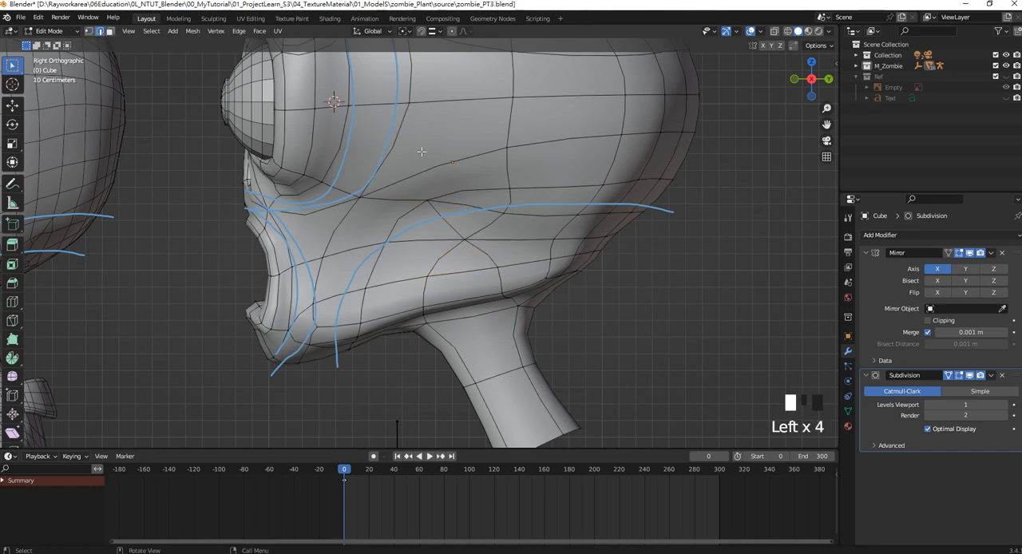
{"action": "left_click", "coordinate": [465, 206]}
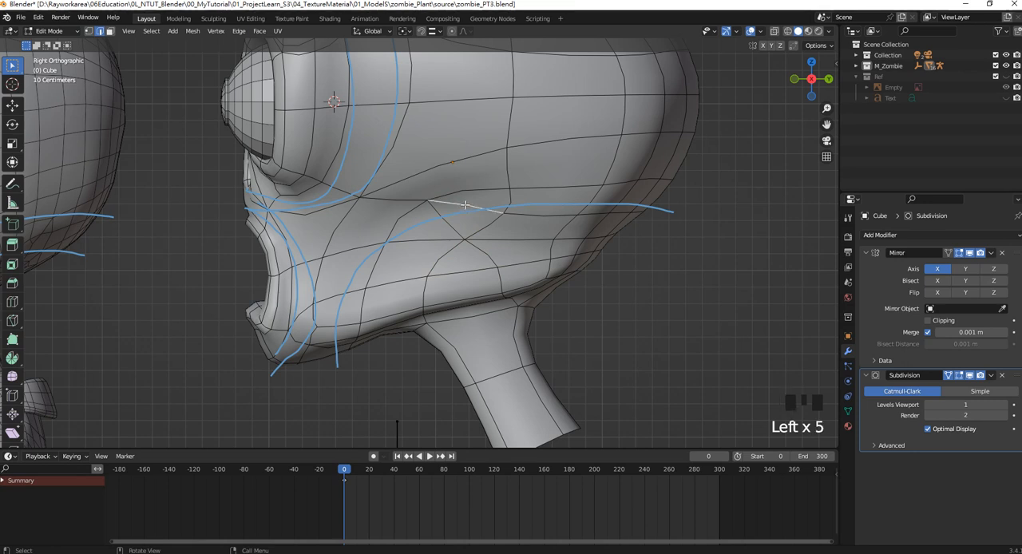
{"action": "key", "text": "Delete"}
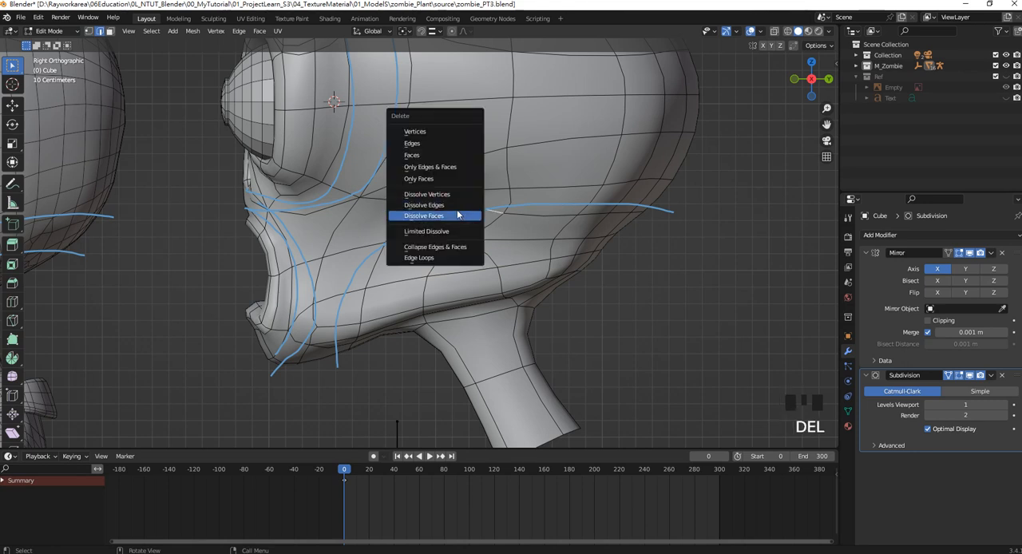
{"action": "left_click", "coordinate": [455, 205]}
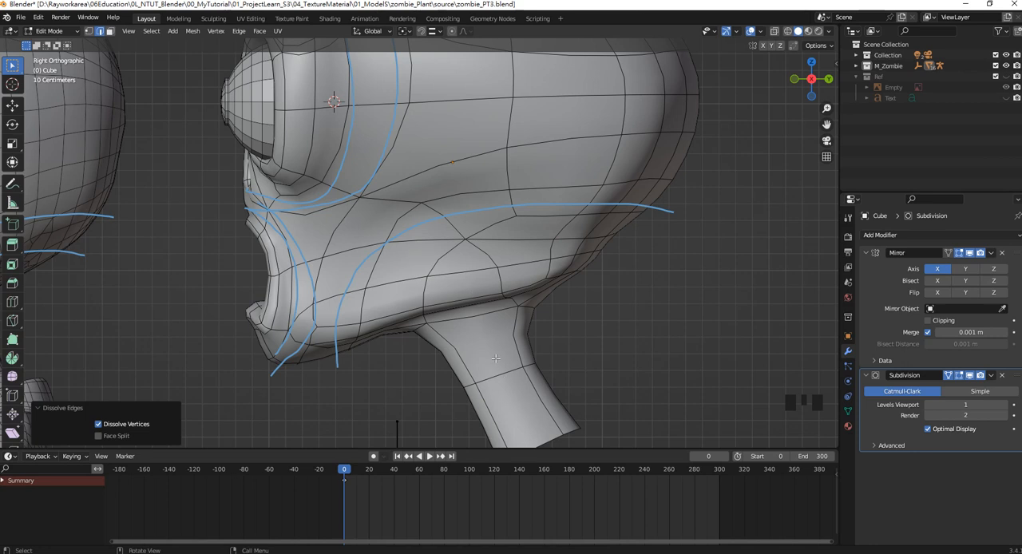
Add a single loop cut lengthwise along the side of the neck, reaching up across the lower jaw strip.
{"action": "middle_click_drag", "start_coordinate": [496, 358], "coordinate": [491, 347], "text": "shift"}
{"action": "key", "text": "ctrl+r"}
{"action": "left_click", "coordinate": [474, 302]}
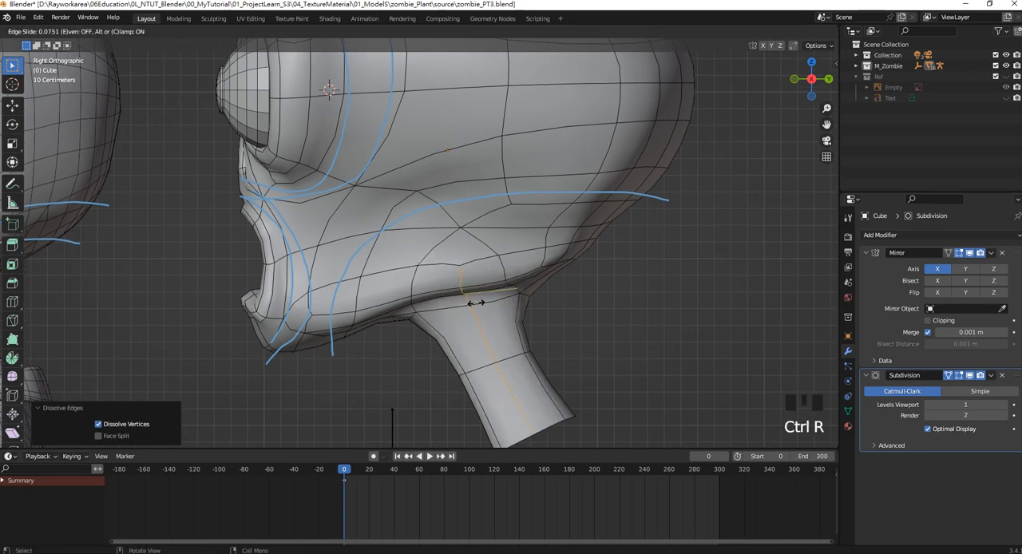
{"action": "left_click", "coordinate": [469, 302]}
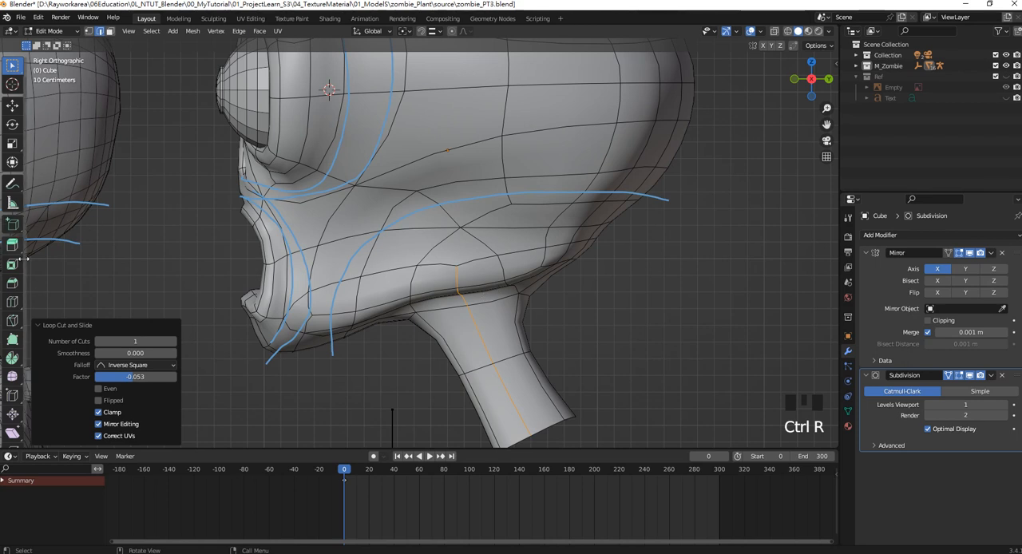
Hide the subdivision, knife an edge from the mid-cheek vertex to the upper end of the new neck loop, and show the subdivision again.
{"action": "left_click", "coordinate": [12, 320]}
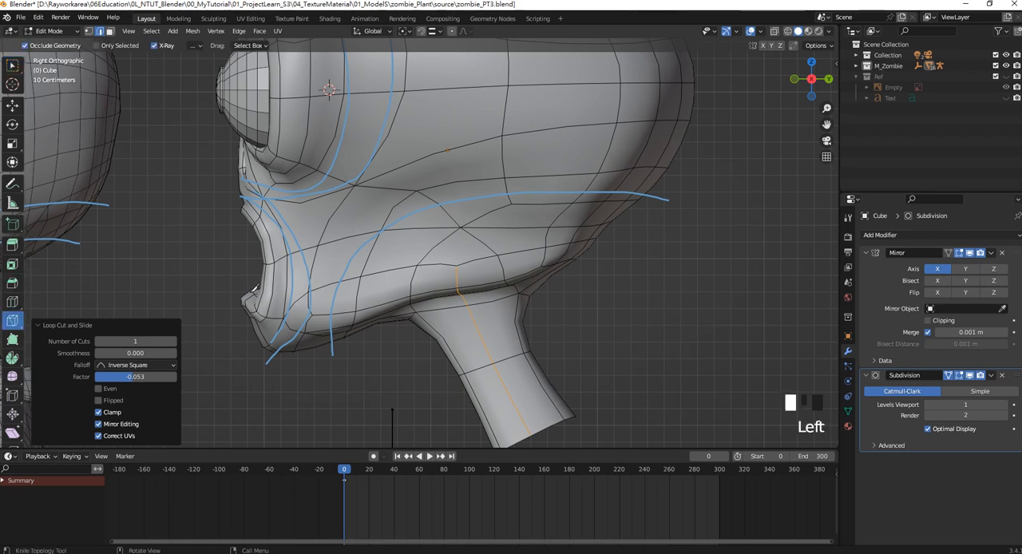
{"action": "left_click", "coordinate": [969, 375]}
{"action": "left_click", "coordinate": [384, 226]}
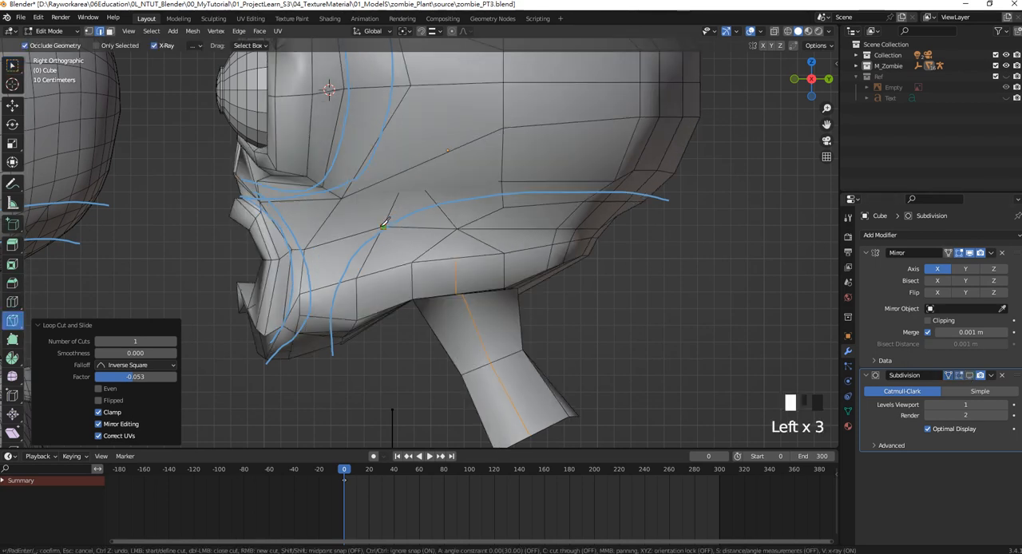
{"action": "left_click", "coordinate": [433, 245]}
{"action": "key", "text": "Return"}
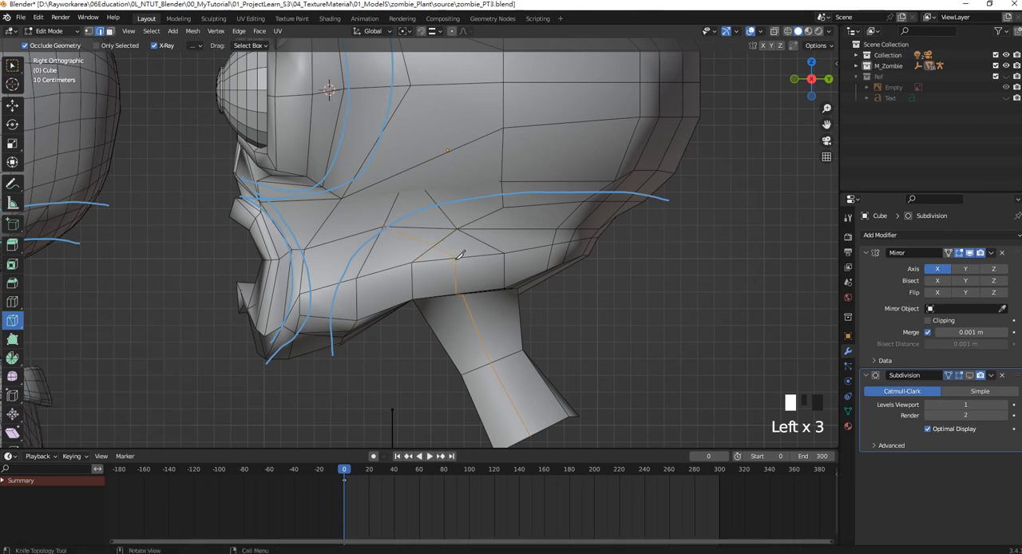
{"action": "left_click", "coordinate": [970, 375]}
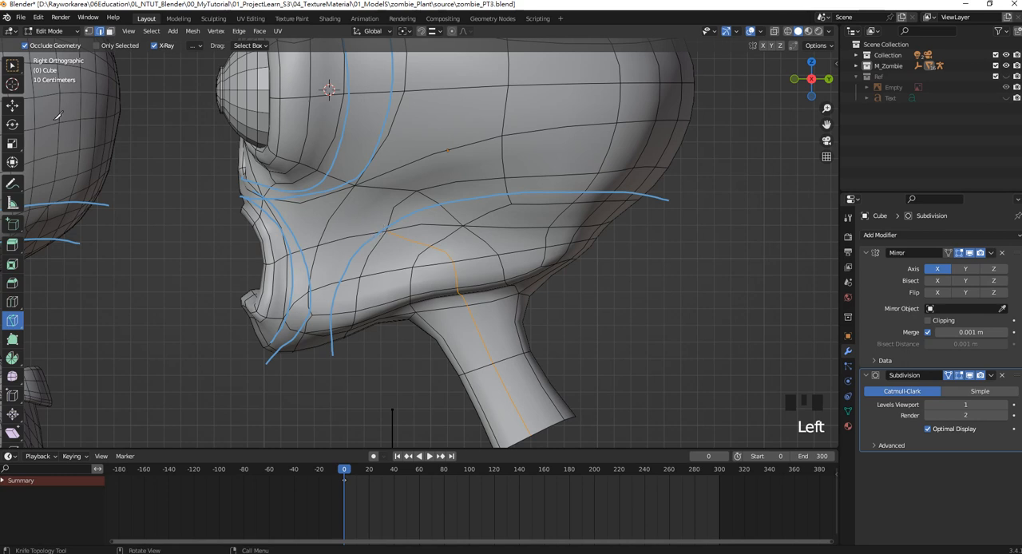
Dissolve the horizontal cheek edge just above the new knife cut.
{"action": "key", "text": "w"}
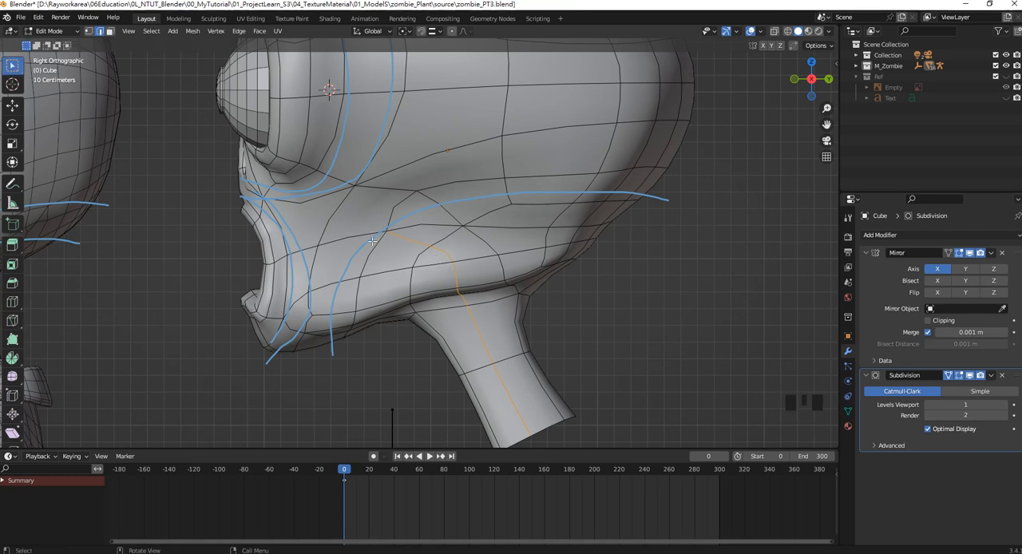
{"action": "left_click", "coordinate": [417, 229]}
{"action": "key", "text": "Delete"}
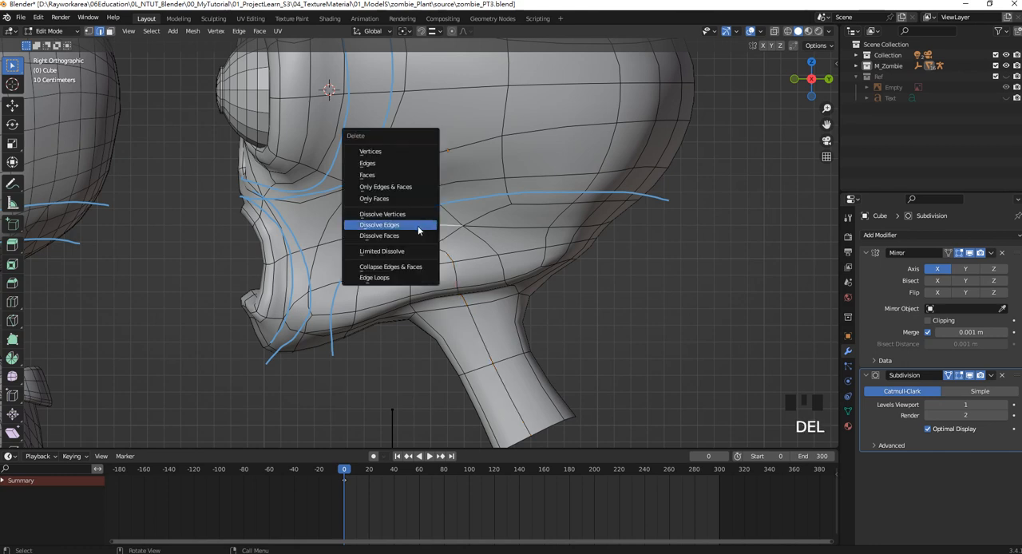
{"action": "left_click", "coordinate": [417, 226]}
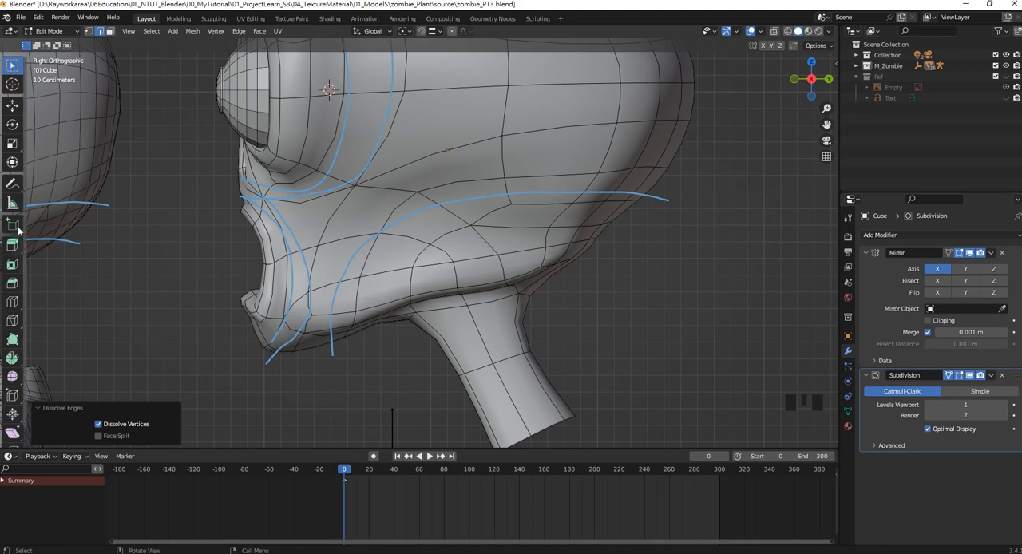
Erase the old annotation guide lines across the cheek, jaw and brow of the head, and switch back to freehand annotation.
{"action": "mouse_move", "coordinate": [12, 184]}
{"action": "left_mouse_down"}
{"action": "mouse_move", "coordinate": [54, 187]}
{"action": "mouse_move", "coordinate": [80, 210]}
{"action": "mouse_move", "coordinate": [92, 253]}
{"action": "left_mouse_up"}
{"action": "mouse_move", "coordinate": [476, 194]}
{"action": "left_mouse_down"}
{"action": "mouse_move", "coordinate": [348, 242]}
{"action": "mouse_move", "coordinate": [372, 244]}
{"action": "mouse_move", "coordinate": [369, 152]}
{"action": "mouse_move", "coordinate": [402, 75]}
{"action": "mouse_move", "coordinate": [630, 195]}
{"action": "mouse_move", "coordinate": [667, 198]}
{"action": "left_mouse_up"}
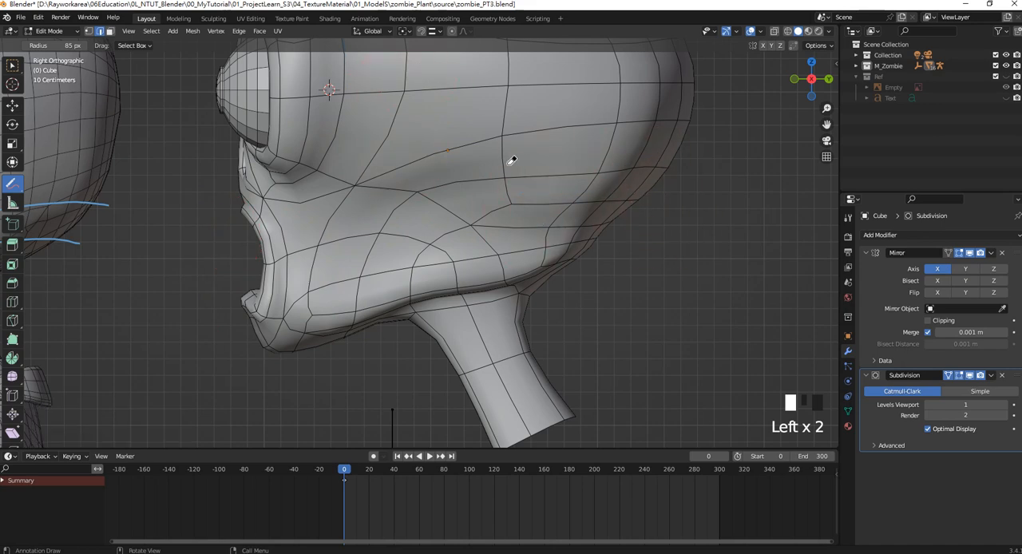
{"action": "scroll", "coordinate": [418, 101], "scroll_direction": "down", "scroll_amount": 2}
{"action": "left_click", "coordinate": [422, 103]}
{"action": "middle_click_drag", "start_coordinate": [421, 103], "coordinate": [470, 201], "text": "shift"}
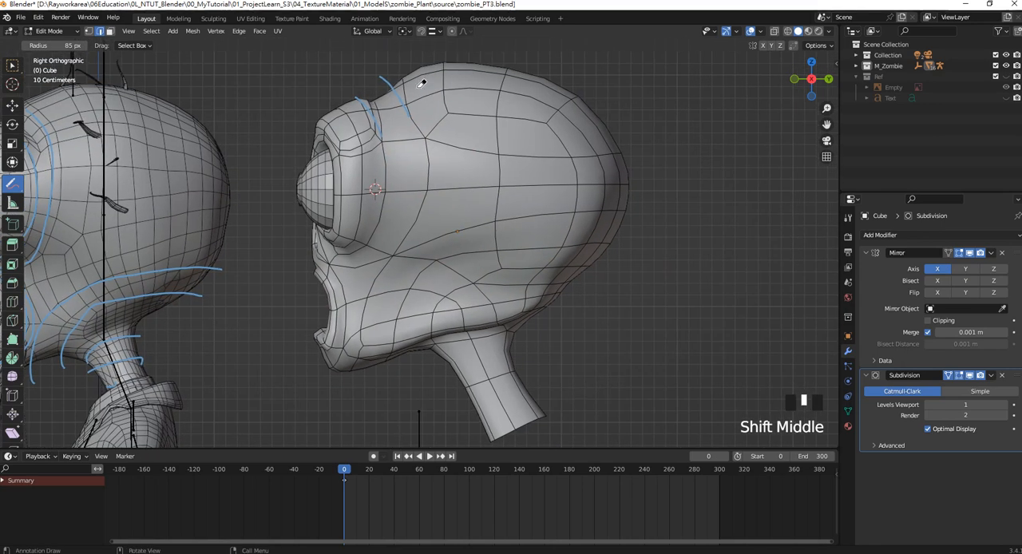
{"action": "left_click_drag", "start_coordinate": [421, 83], "coordinate": [396, 97]}
{"action": "middle_click_drag", "start_coordinate": [387, 271], "coordinate": [348, 210], "text": "shift"}
{"action": "left_click_drag", "start_coordinate": [11, 192], "coordinate": [76, 209]}
{"action": "left_click", "coordinate": [14, 185]}
{"action": "left_click_drag", "start_coordinate": [14, 185], "coordinate": [60, 188]}
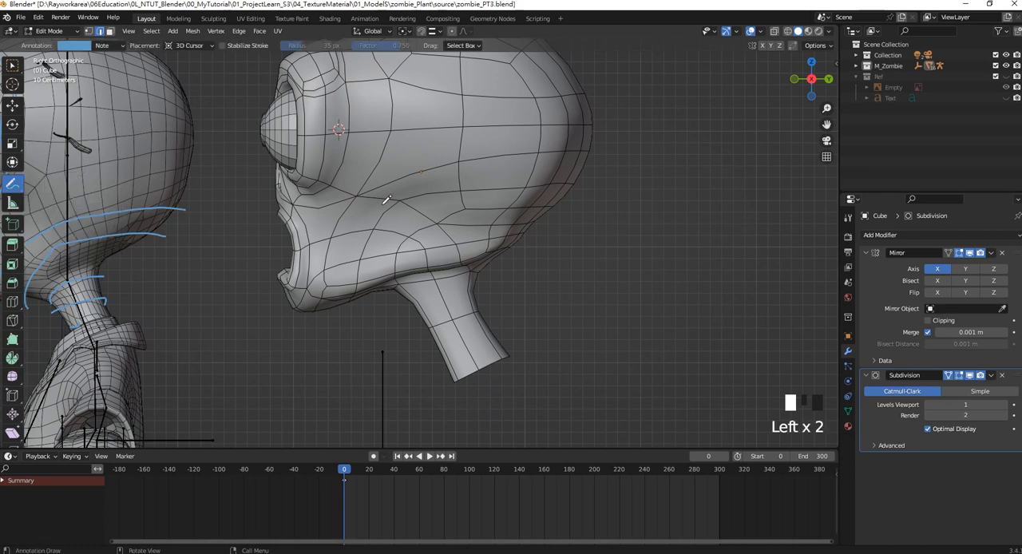
Draw three curved annotation guide lines from the jaw's underside up across the cheek to the back of the head, with arrowheads on the upper two.
{"action": "scroll", "coordinate": [398, 204], "scroll_direction": "up", "scroll_amount": 2}
{"action": "mouse_move", "coordinate": [297, 339]}
{"action": "left_mouse_down"}
{"action": "mouse_move", "coordinate": [330, 212]}
{"action": "mouse_move", "coordinate": [409, 153]}
{"action": "mouse_move", "coordinate": [663, 131]}
{"action": "left_mouse_up"}
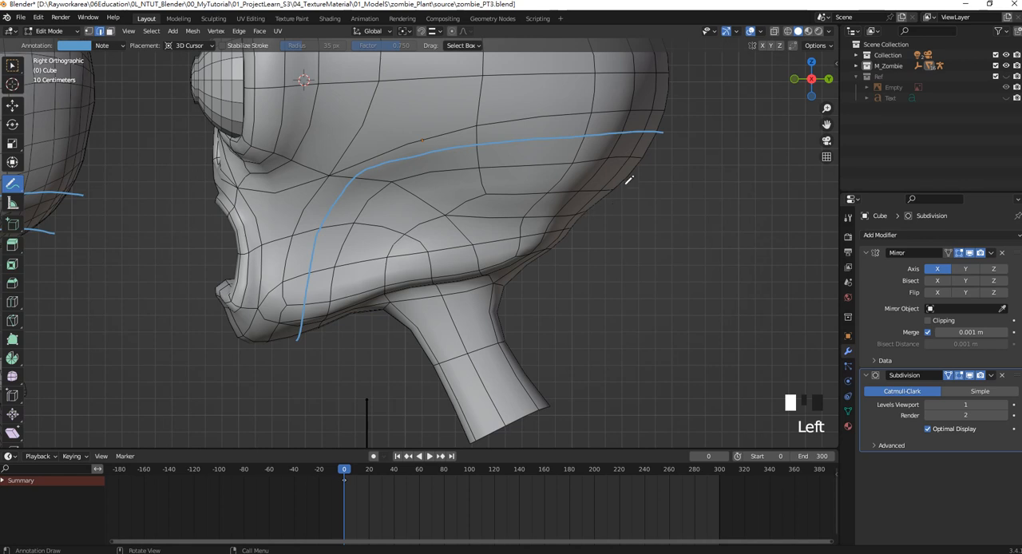
{"action": "left_click", "coordinate": [663, 129]}
{"action": "mouse_move", "coordinate": [339, 340]}
{"action": "left_mouse_down"}
{"action": "mouse_move", "coordinate": [379, 238]}
{"action": "mouse_move", "coordinate": [443, 189]}
{"action": "mouse_move", "coordinate": [661, 176]}
{"action": "left_mouse_up"}
{"action": "left_click", "coordinate": [662, 176]}
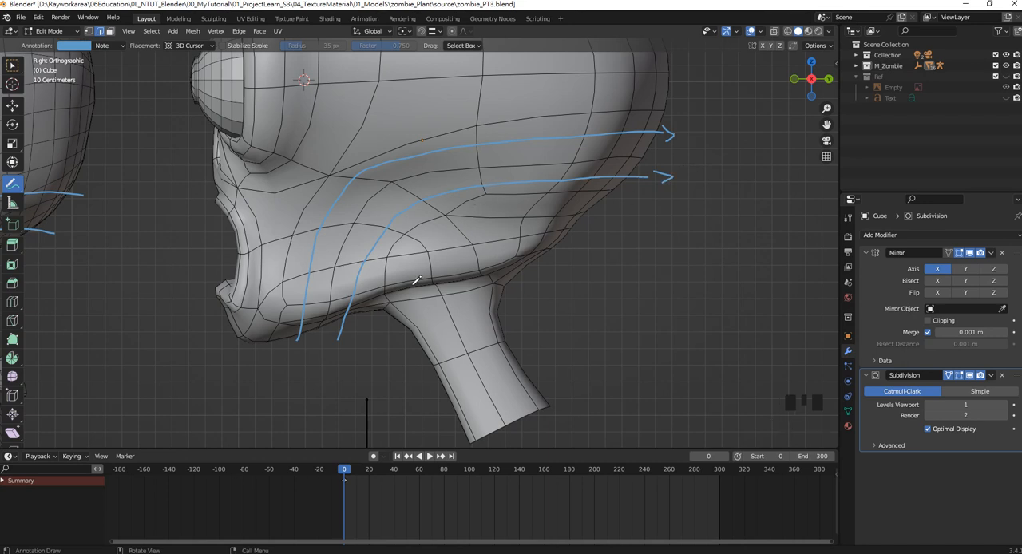
{"action": "mouse_move", "coordinate": [381, 329]}
{"action": "left_mouse_down"}
{"action": "mouse_move", "coordinate": [390, 266]}
{"action": "mouse_move", "coordinate": [423, 218]}
{"action": "mouse_move", "coordinate": [491, 192]}
{"action": "mouse_move", "coordinate": [575, 188]}
{"action": "mouse_move", "coordinate": [664, 202]}
{"action": "left_mouse_up"}
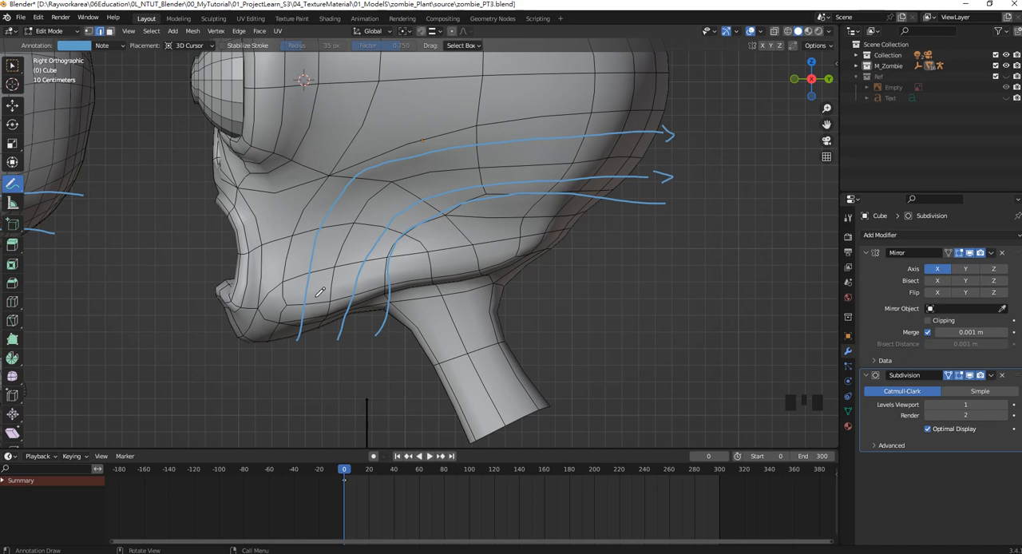
Annotate a fourth, shorter guide line from the top of the neck curving back across the lower skull.
{"action": "scroll", "coordinate": [508, 146], "scroll_direction": "down", "scroll_amount": 1}
{"action": "scroll", "coordinate": [508, 146], "scroll_direction": "up", "scroll_amount": 2}
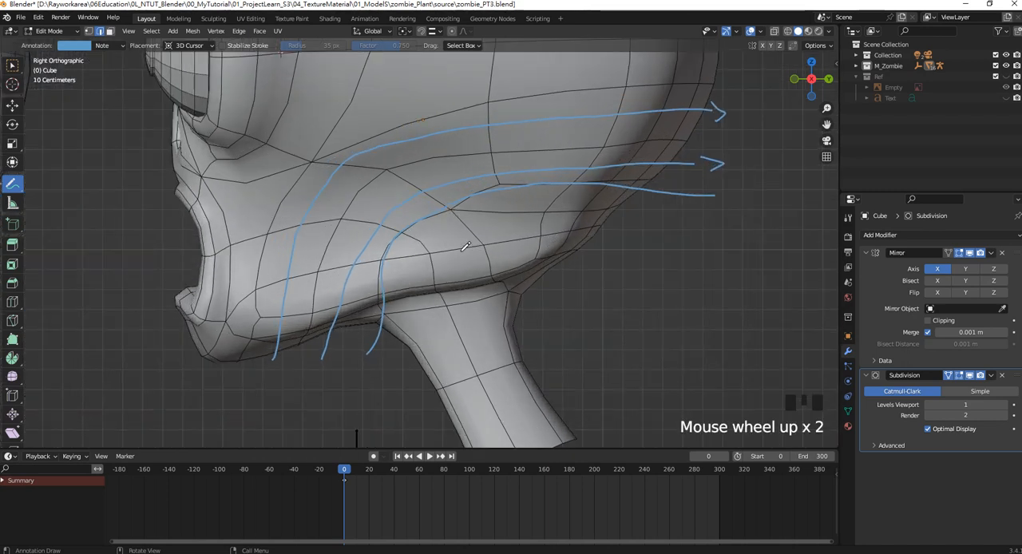
{"action": "middle_click_drag", "start_coordinate": [446, 247], "coordinate": [469, 187], "text": "shift"}
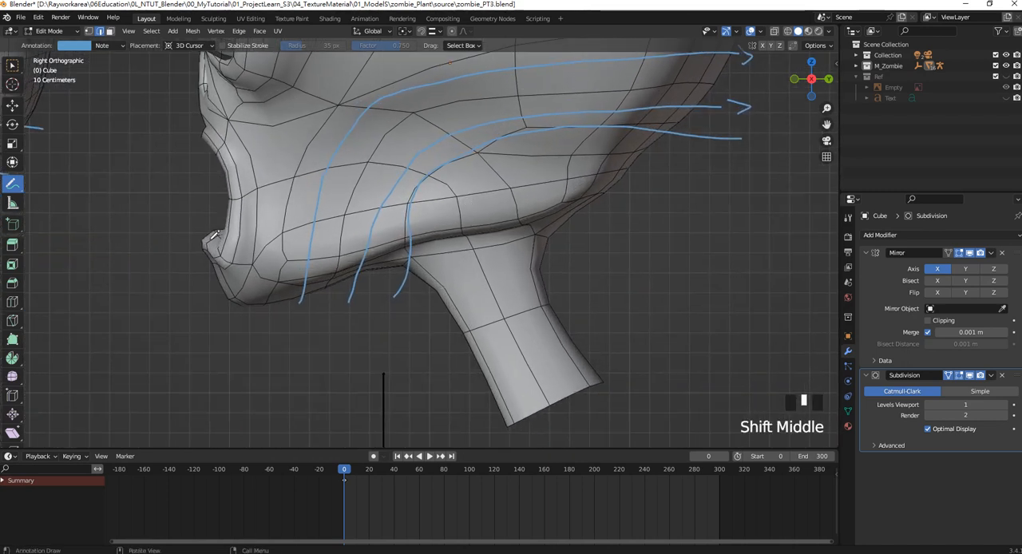
{"action": "middle_click_drag", "start_coordinate": [514, 149], "coordinate": [445, 189], "text": "shift"}
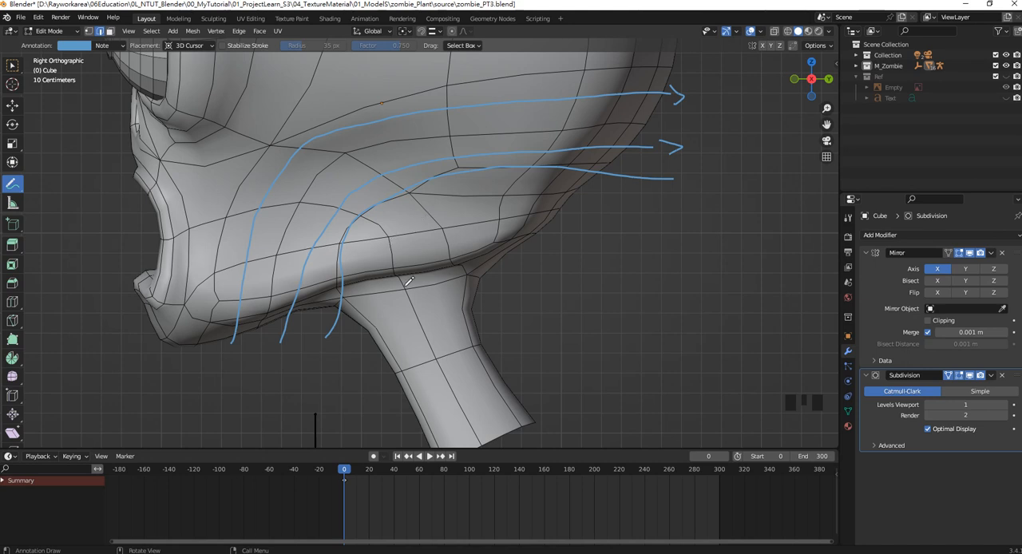
{"action": "mouse_move", "coordinate": [393, 270]}
{"action": "left_mouse_down"}
{"action": "mouse_move", "coordinate": [393, 238]}
{"action": "mouse_move", "coordinate": [456, 199]}
{"action": "mouse_move", "coordinate": [606, 188]}
{"action": "left_mouse_up"}
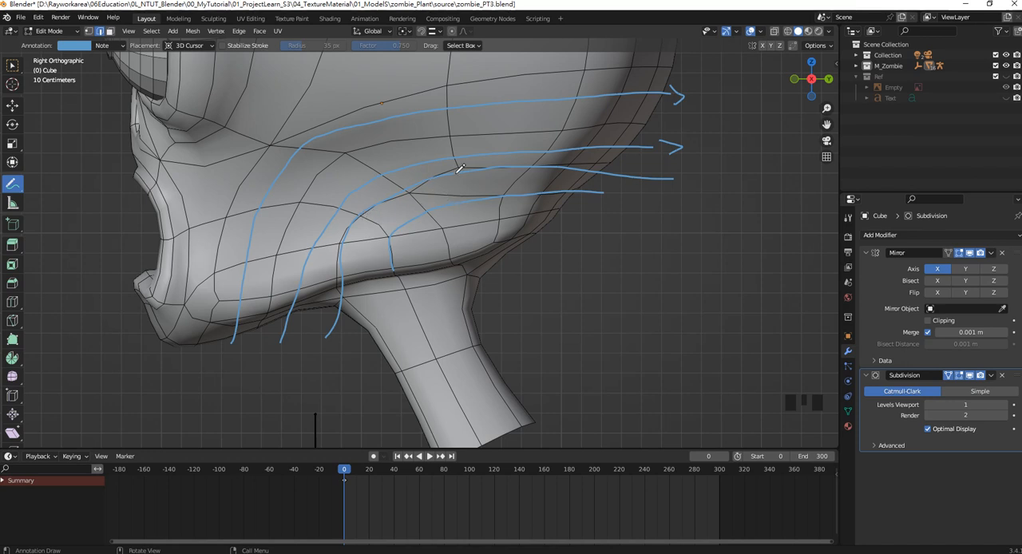
Hide the subdivision, knife an edge path from the vertex behind the cheek down around the skull's underside behind the neck, and show the subdivision again.
{"action": "middle_click_drag", "start_coordinate": [473, 177], "coordinate": [455, 178], "text": "shift"}
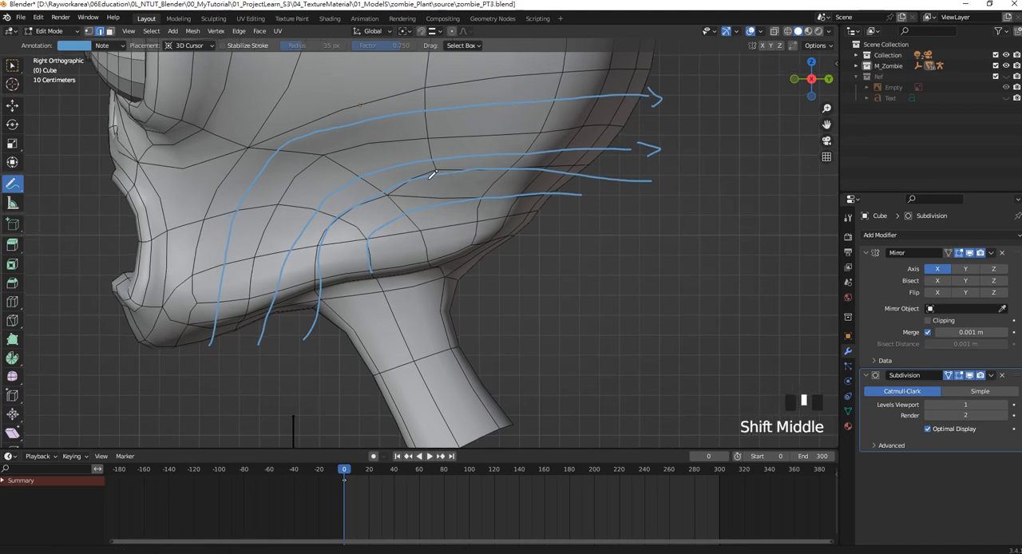
{"action": "scroll", "coordinate": [435, 179], "scroll_direction": "up", "scroll_amount": 1}
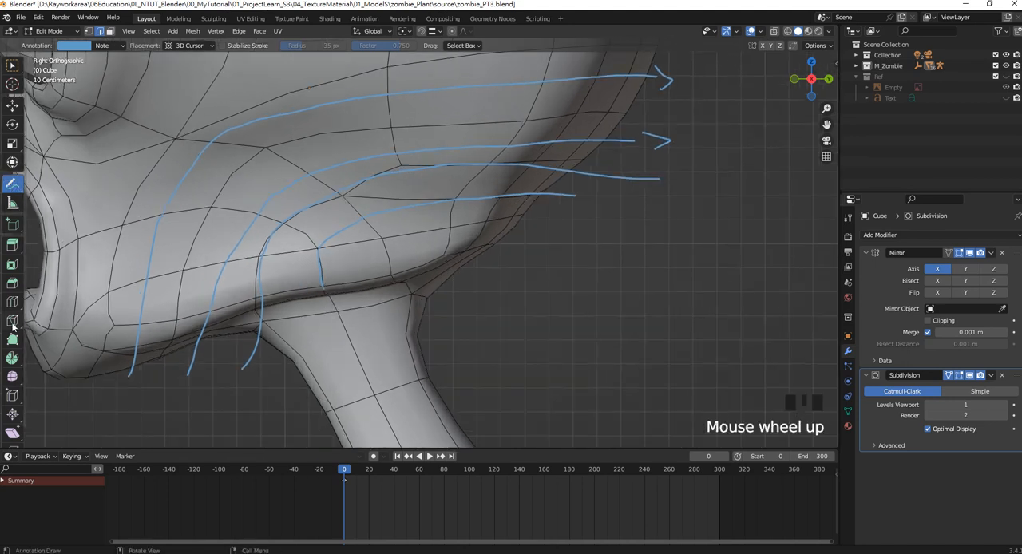
{"action": "left_click", "coordinate": [970, 375]}
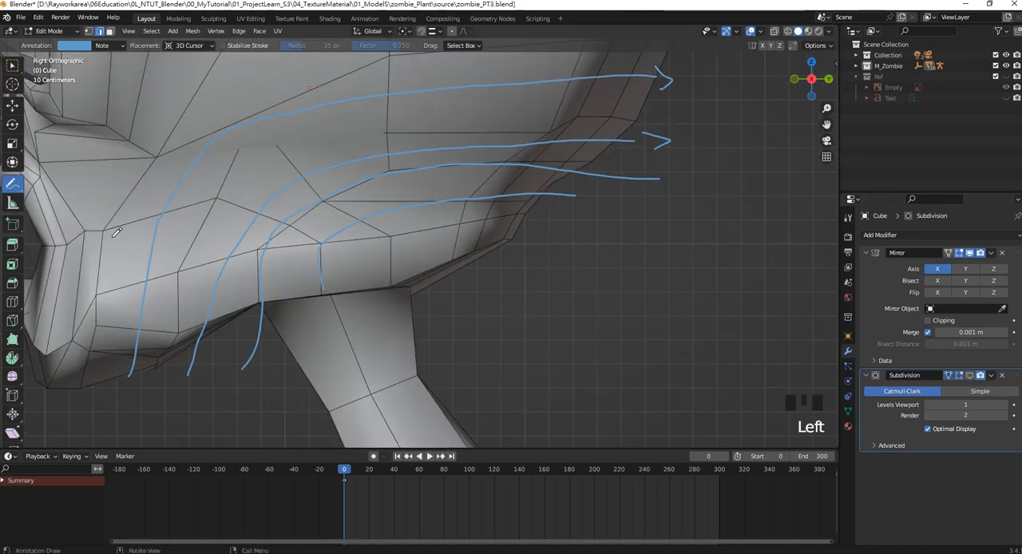
{"action": "left_click", "coordinate": [12, 320]}
{"action": "left_click", "coordinate": [392, 165]}
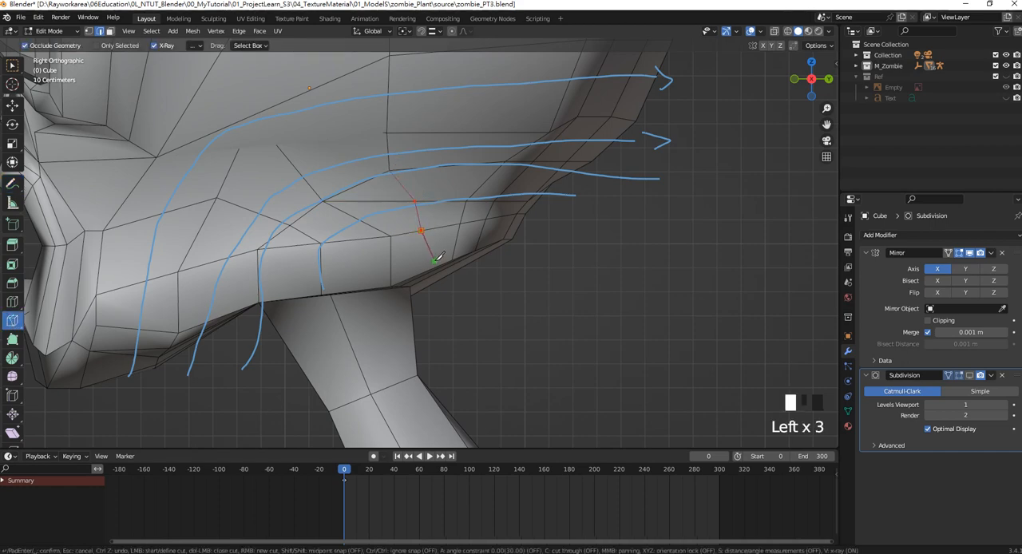
{"action": "middle_click_drag", "start_coordinate": [431, 247], "coordinate": [351, 165]}
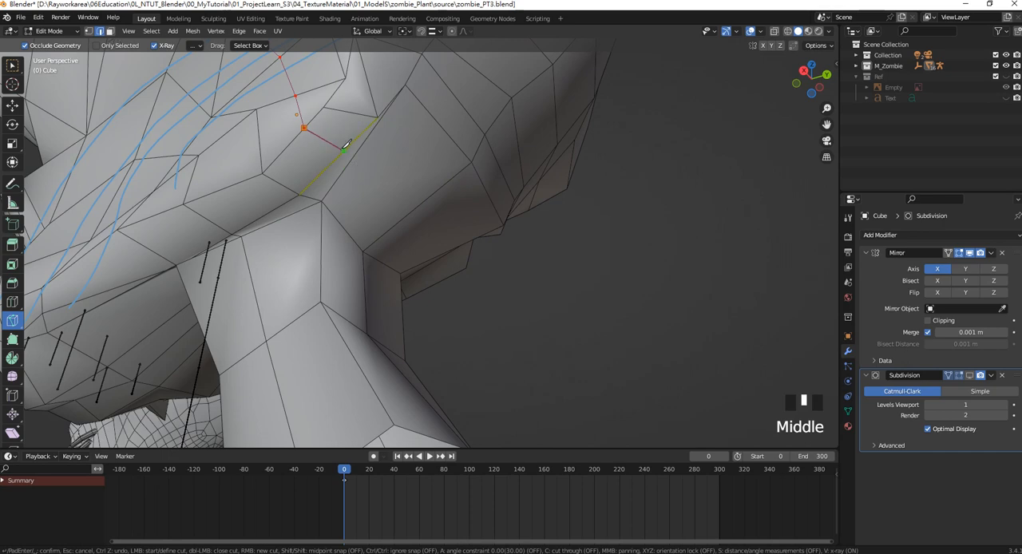
{"action": "left_click", "coordinate": [349, 160]}
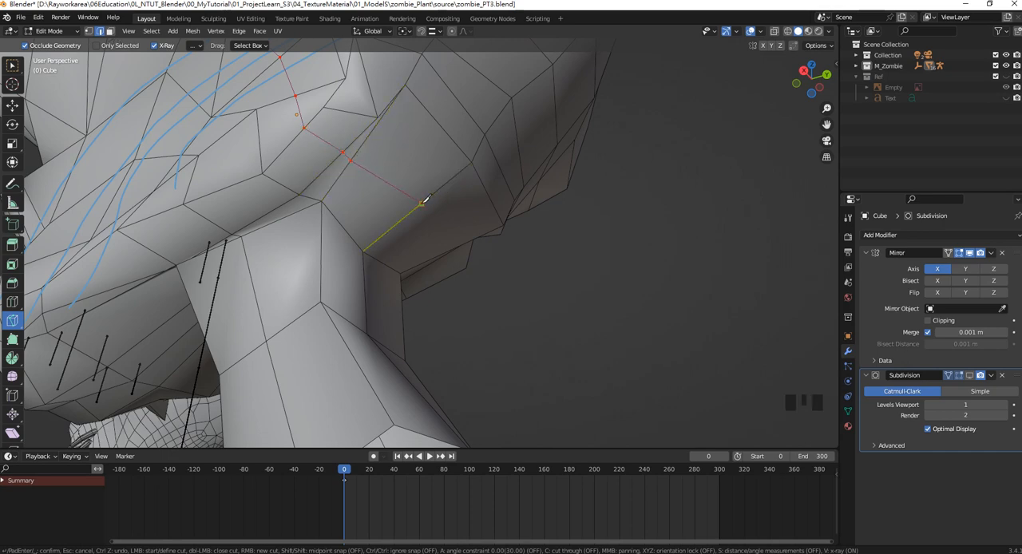
{"action": "middle_click_drag", "start_coordinate": [423, 200], "coordinate": [416, 228]}
{"action": "key", "text": "KP_3"}
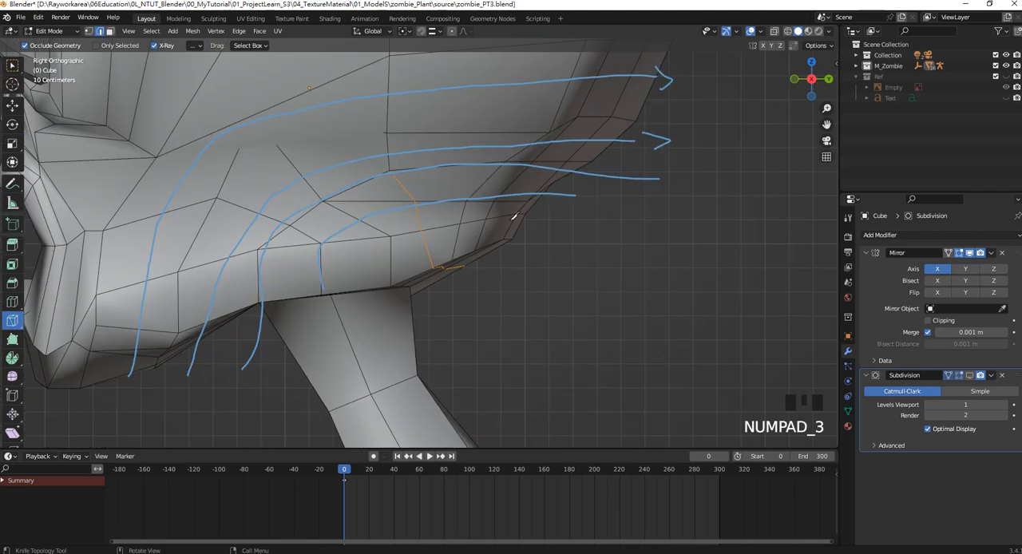
{"action": "left_click", "coordinate": [969, 376]}
Hide the subdivision, knife an edge from the jaw vertex above the neck to the path's middle vertex along the lowest guide line, and show subdivision again.
{"action": "middle_click_drag", "start_coordinate": [507, 267], "coordinate": [518, 267], "text": "shift"}
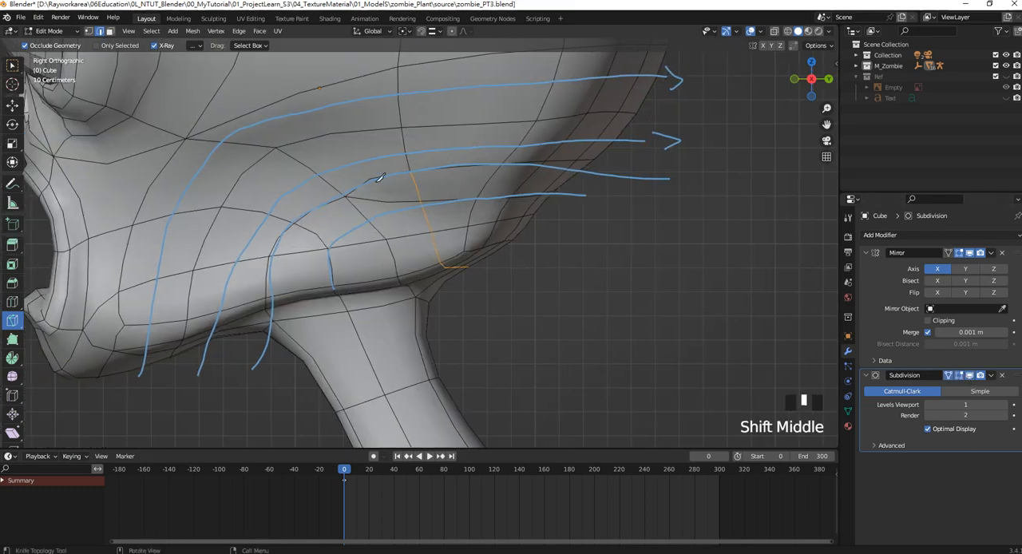
{"action": "scroll", "coordinate": [447, 220], "scroll_direction": "up", "scroll_amount": 1}
{"action": "scroll", "coordinate": [411, 216], "scroll_direction": "down", "scroll_amount": 1}
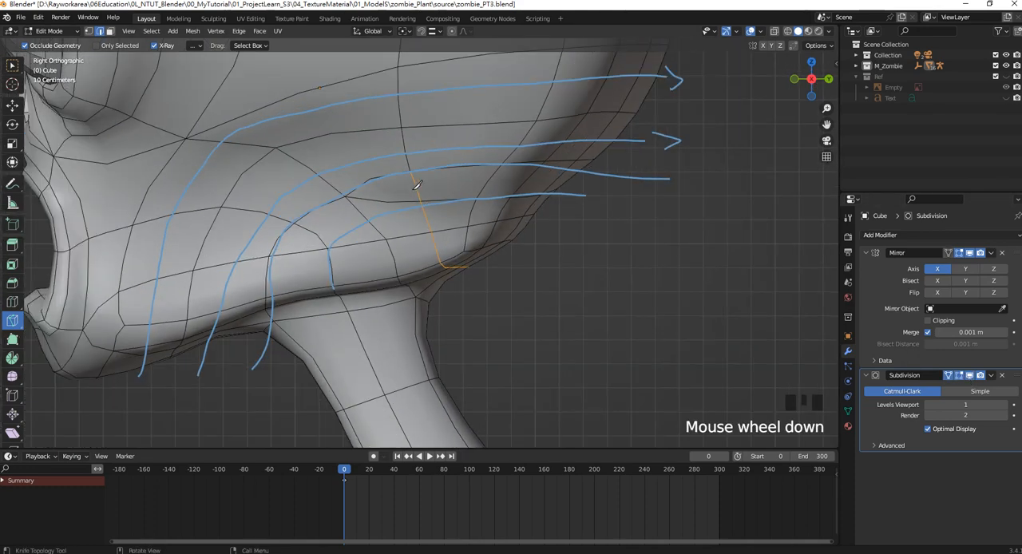
{"action": "scroll", "coordinate": [413, 178], "scroll_direction": "up", "scroll_amount": 1}
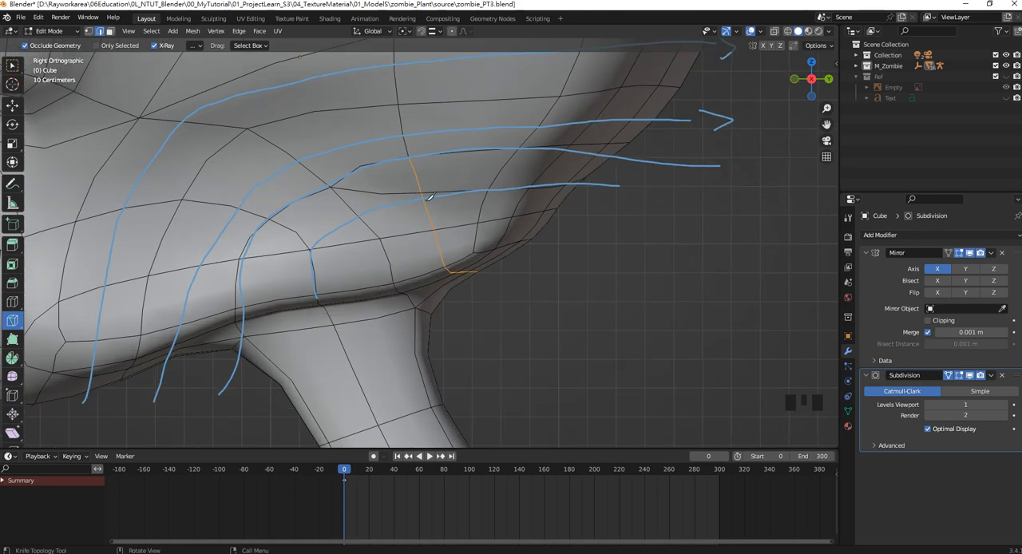
{"action": "left_click", "coordinate": [959, 376]}
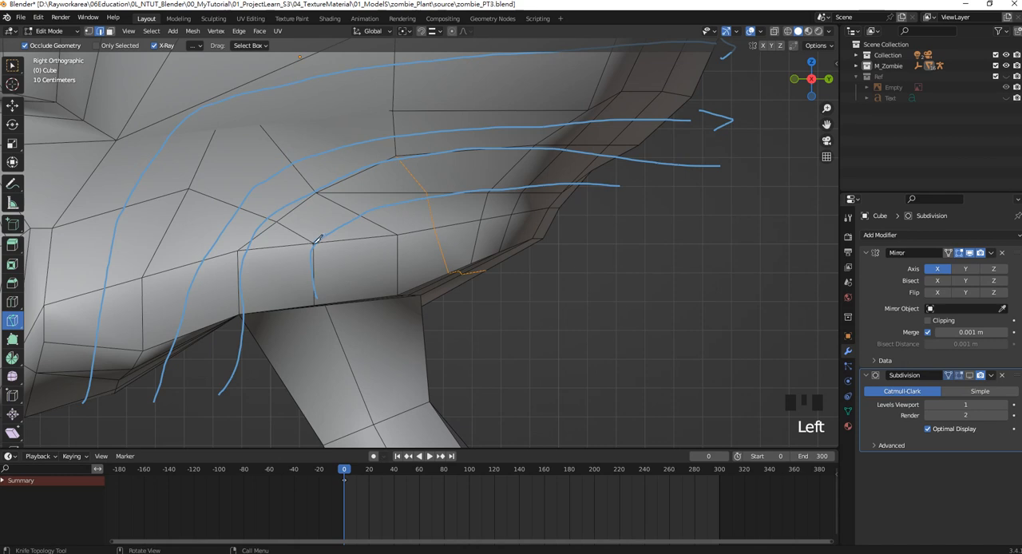
{"action": "key", "text": "1"}
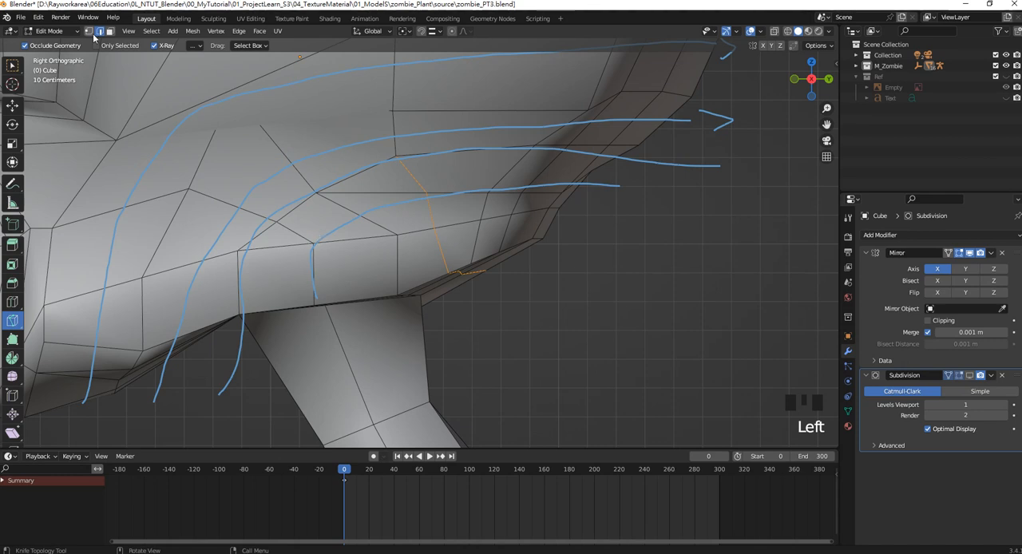
{"action": "left_click", "coordinate": [314, 241]}
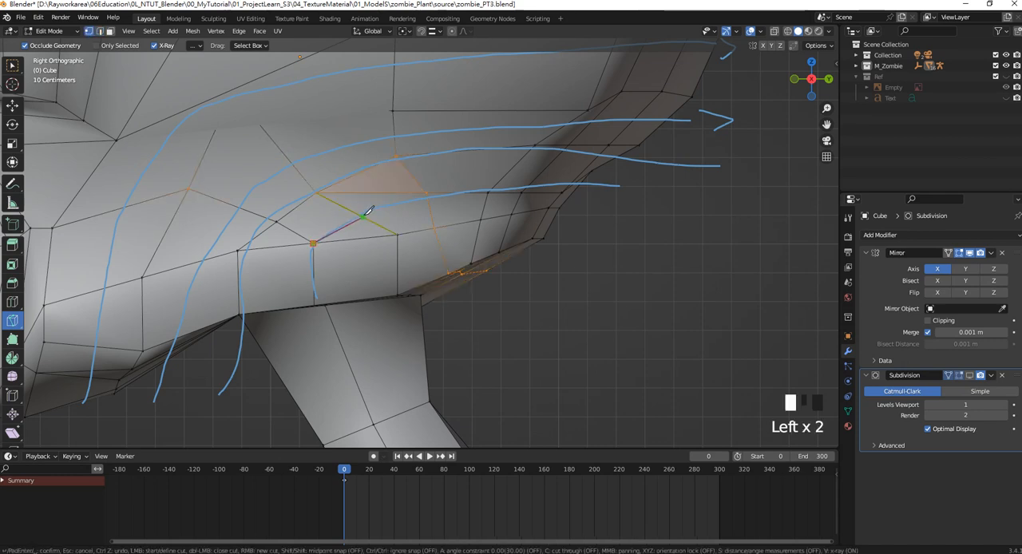
{"action": "left_click", "coordinate": [427, 193]}
{"action": "key", "text": "Return"}
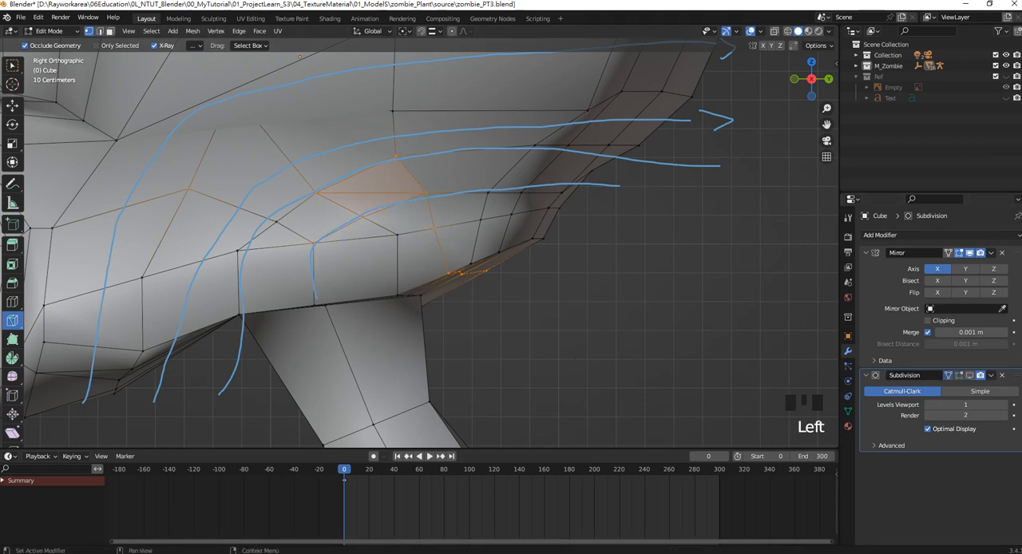
{"action": "left_click", "coordinate": [970, 376]}
{"action": "left_click", "coordinate": [959, 376]}
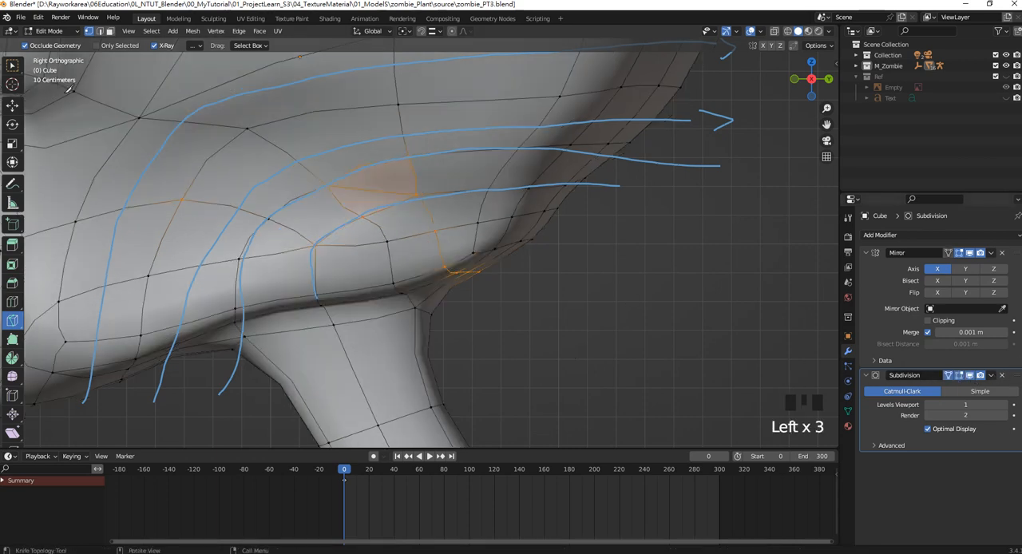
Dissolve the redundant edge just above the new cut on the rear cheek.
{"action": "left_click", "coordinate": [99, 32]}
{"action": "middle_click_drag", "start_coordinate": [419, 229], "coordinate": [446, 210], "text": "shift"}
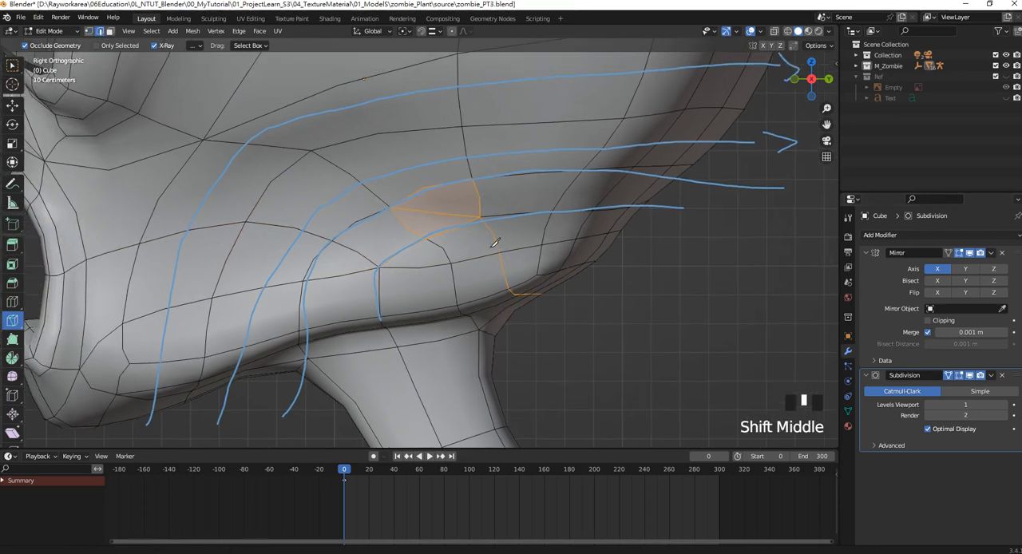
{"action": "left_click", "coordinate": [12, 63]}
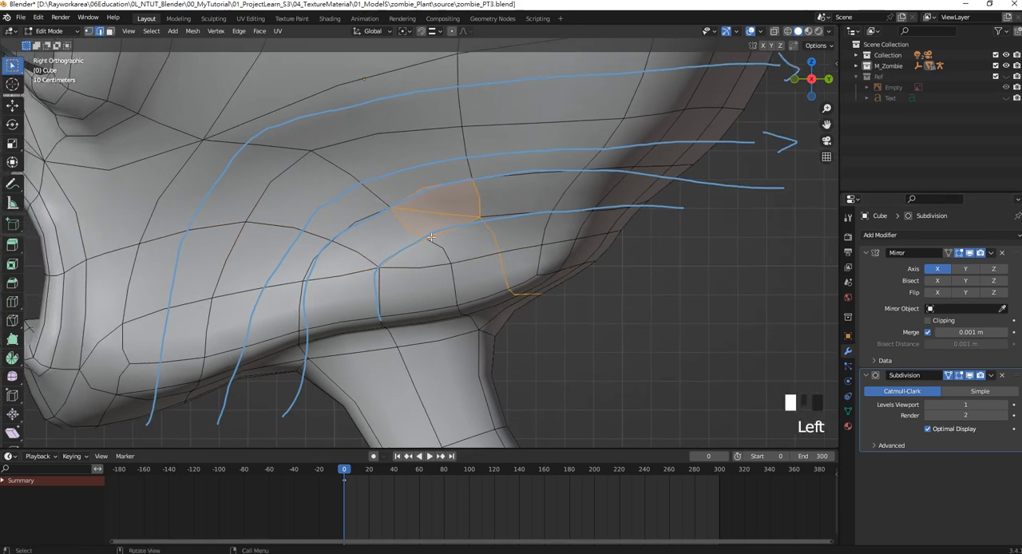
{"action": "left_click", "coordinate": [436, 209]}
{"action": "key", "text": "Delete"}
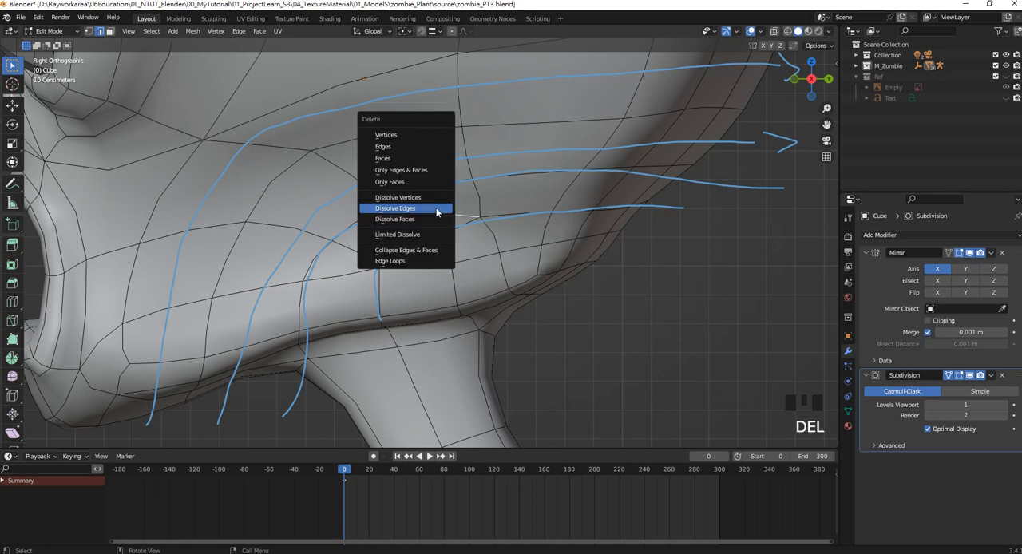
{"action": "left_click", "coordinate": [436, 208]}
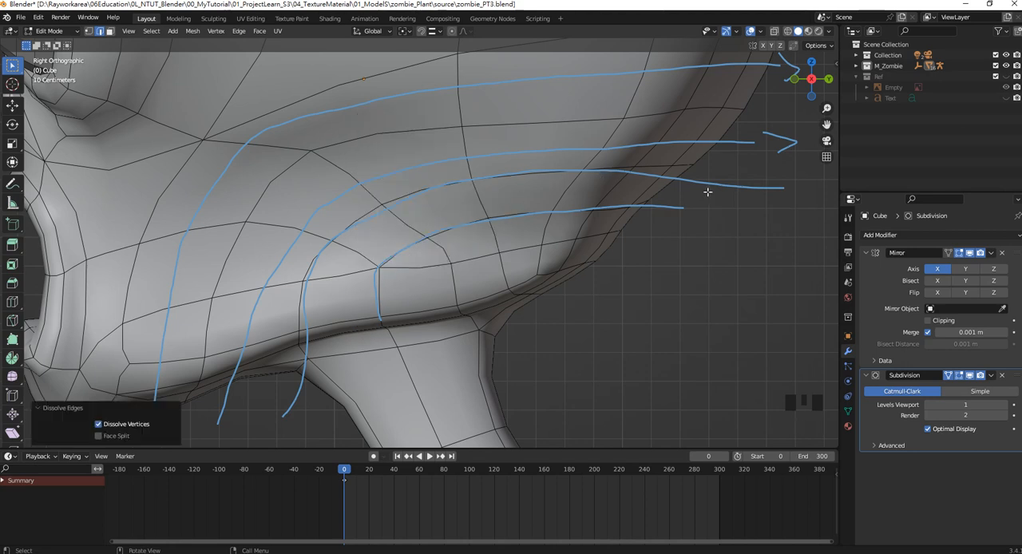
Switch to vertex selection, select the upper lip's front vertices in wireframe, and move them forward about 0.09 m along Y in solid view.
{"action": "scroll", "coordinate": [431, 302], "scroll_direction": "down", "scroll_amount": 5}
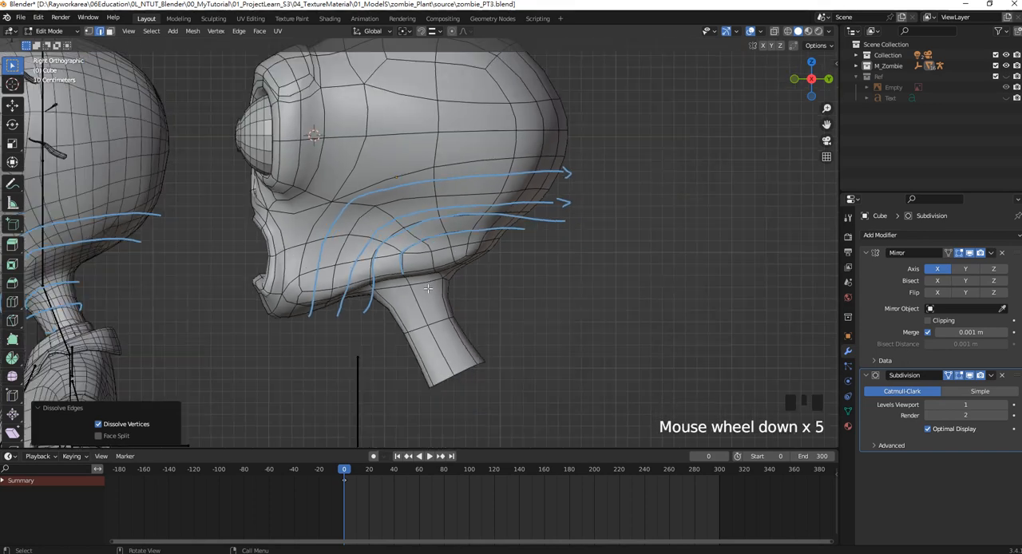
{"action": "scroll", "coordinate": [447, 248], "scroll_direction": "up", "scroll_amount": 1}
{"action": "middle_click_drag", "start_coordinate": [448, 248], "coordinate": [528, 258], "text": "shift"}
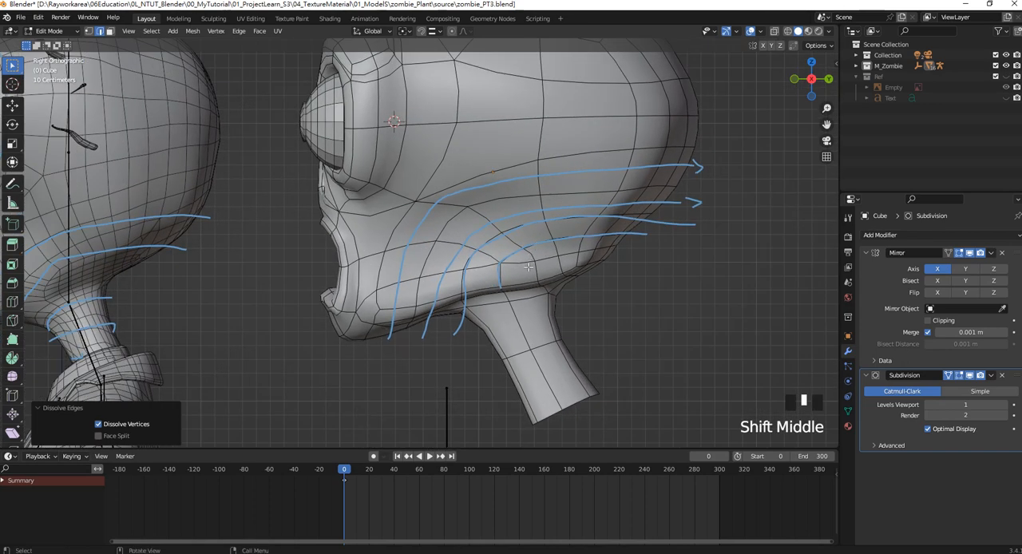
{"action": "middle_click_drag", "start_coordinate": [398, 278], "coordinate": [522, 208], "text": "shift"}
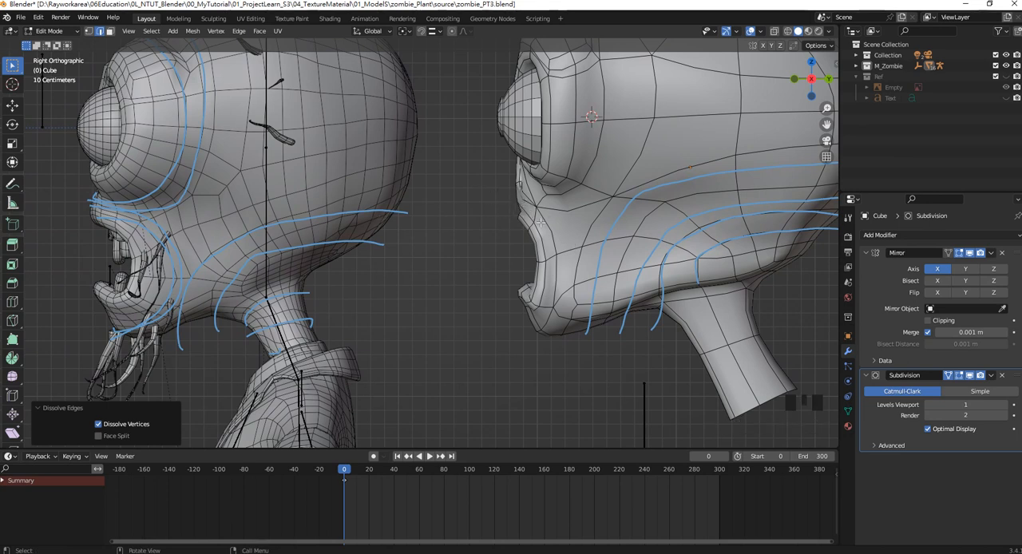
{"action": "left_click", "coordinate": [89, 31]}
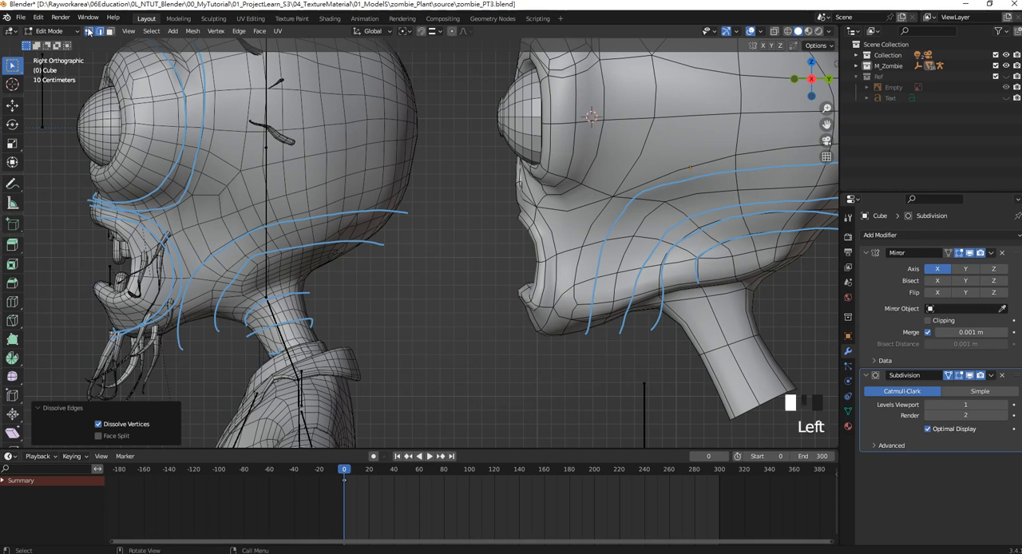
{"action": "mouse_move", "coordinate": [499, 201]}
{"action": "left_mouse_down"}
{"action": "mouse_move", "coordinate": [533, 231]}
{"action": "mouse_move", "coordinate": [559, 224]}
{"action": "mouse_move", "coordinate": [495, 210]}
{"action": "mouse_move", "coordinate": [489, 196]}
{"action": "left_mouse_up"}
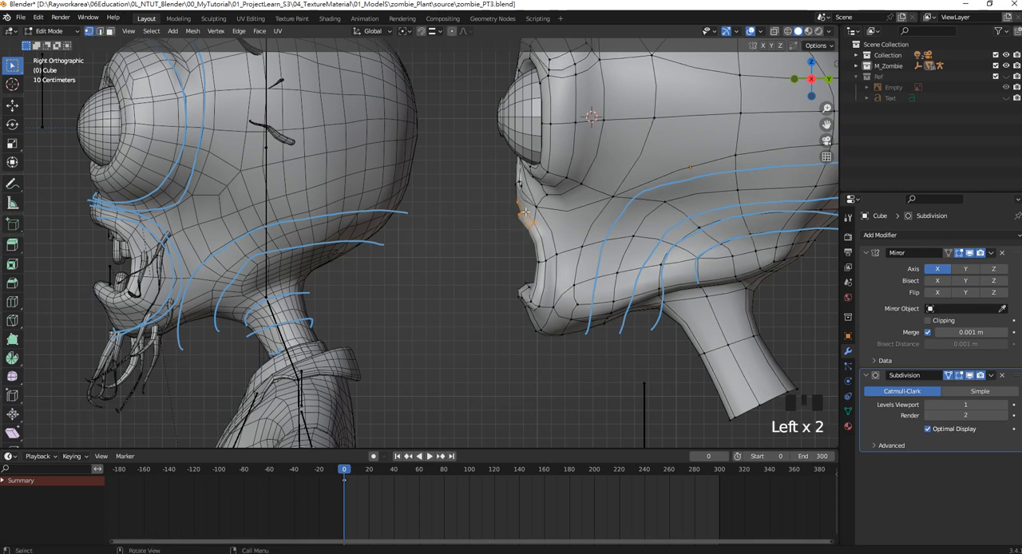
{"action": "left_click", "coordinate": [12, 105]}
{"action": "key", "text": "ctrl+z"}
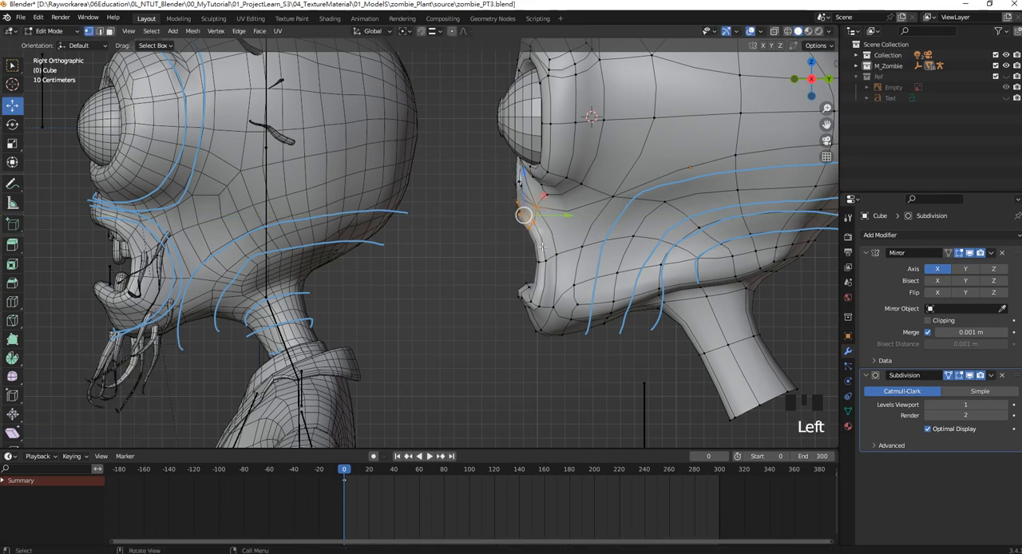
{"action": "key", "text": "z"}
{"action": "left_click", "coordinate": [469, 254]}
{"action": "left_click_drag", "start_coordinate": [545, 239], "coordinate": [487, 195]}
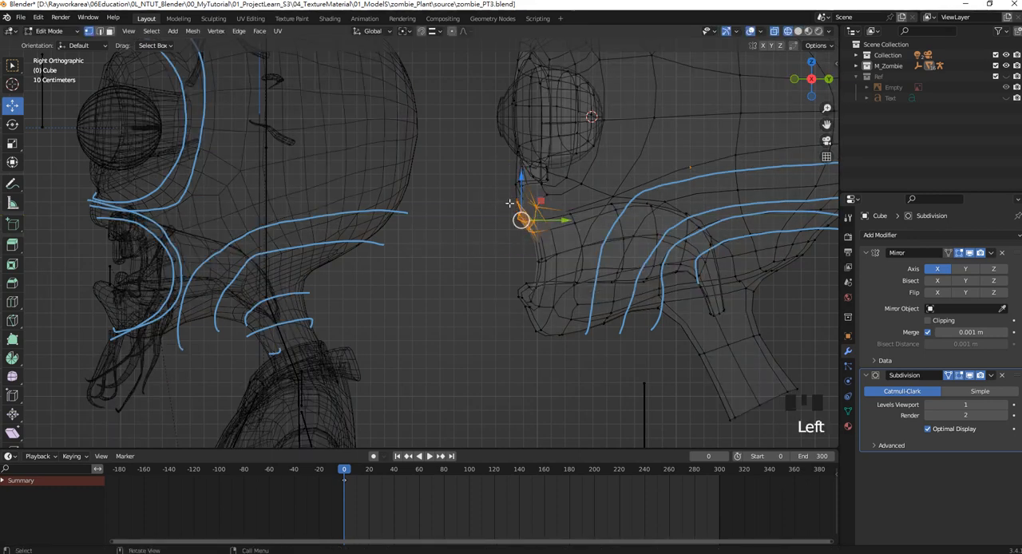
{"action": "key", "text": "z"}
{"action": "left_click", "coordinate": [561, 221]}
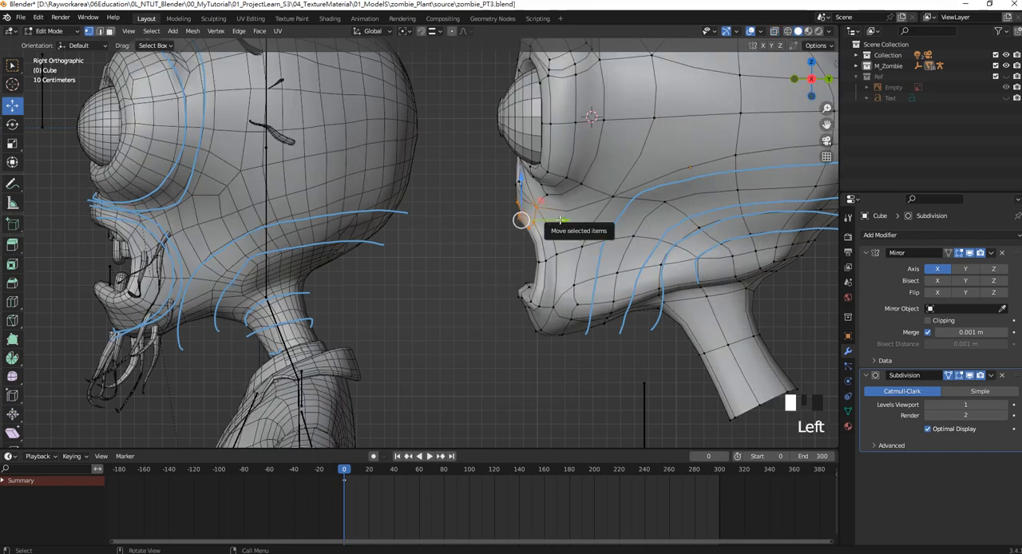
{"action": "left_click_drag", "start_coordinate": [561, 222], "coordinate": [545, 221]}
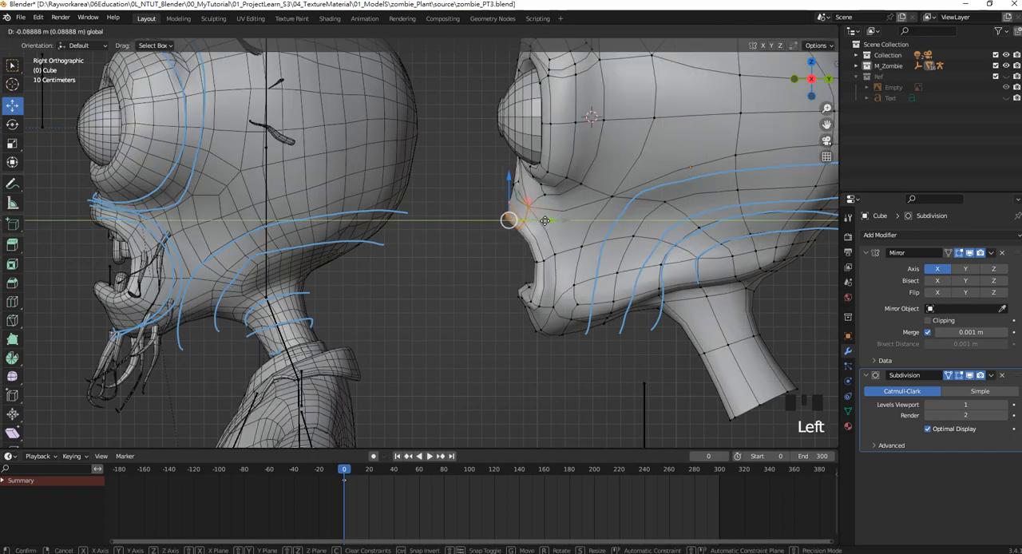
Shift the upper lip vertices back about 0.08 m along Y and adjust the neighbouring mouth vertices.
{"action": "scroll", "coordinate": [504, 200], "scroll_direction": "up", "scroll_amount": 1}
{"action": "left_click_drag", "start_coordinate": [506, 183], "coordinate": [575, 200]}
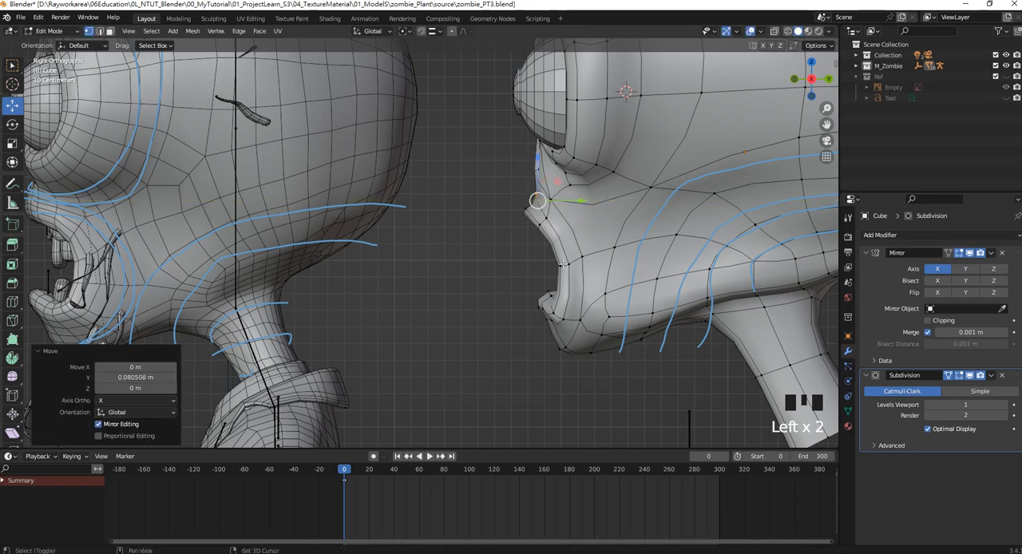
{"action": "middle_click_drag", "start_coordinate": [563, 264], "coordinate": [622, 221], "text": "shift"}
{"action": "left_click_drag", "start_coordinate": [581, 236], "coordinate": [598, 222]}
{"action": "left_click", "coordinate": [604, 261]}
{"action": "middle_click_drag", "start_coordinate": [599, 223], "coordinate": [600, 238], "text": "shift"}
{"action": "mouse_move", "coordinate": [609, 209]}
{"action": "left_mouse_down"}
{"action": "mouse_move", "coordinate": [632, 238]}
{"action": "mouse_move", "coordinate": [603, 211]}
{"action": "mouse_move", "coordinate": [631, 168]}
{"action": "left_mouse_up"}
Try moving the upper lip vertices upward, and undo that move.
{"action": "key", "text": "z"}
{"action": "key", "text": "z"}
{"action": "left_click", "coordinate": [693, 221]}
{"action": "left_click_drag", "start_coordinate": [607, 199], "coordinate": [598, 131]}
{"action": "key", "text": "ctrl+z"}
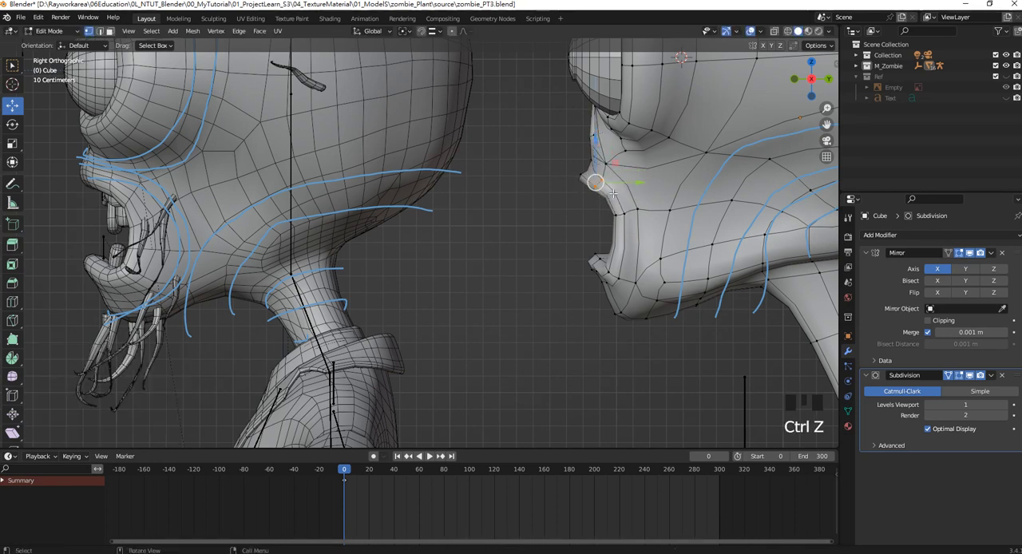
Select the underside vertices of the upper lip in wireframe and raise them about 0.07 m along Z in solid view.
{"action": "key", "text": "z"}
{"action": "left_click", "coordinate": [527, 195]}
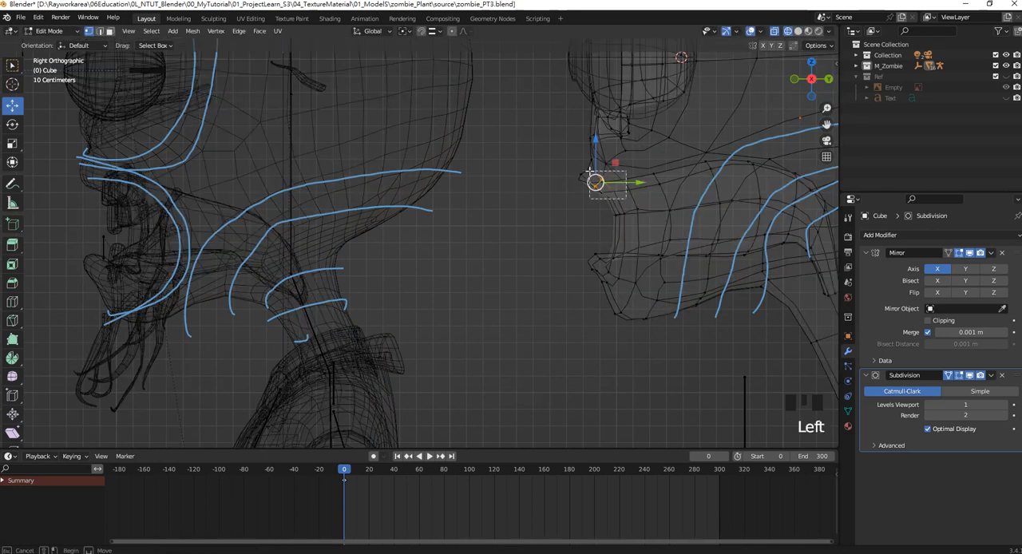
{"action": "key", "text": "z"}
{"action": "left_click", "coordinate": [723, 186]}
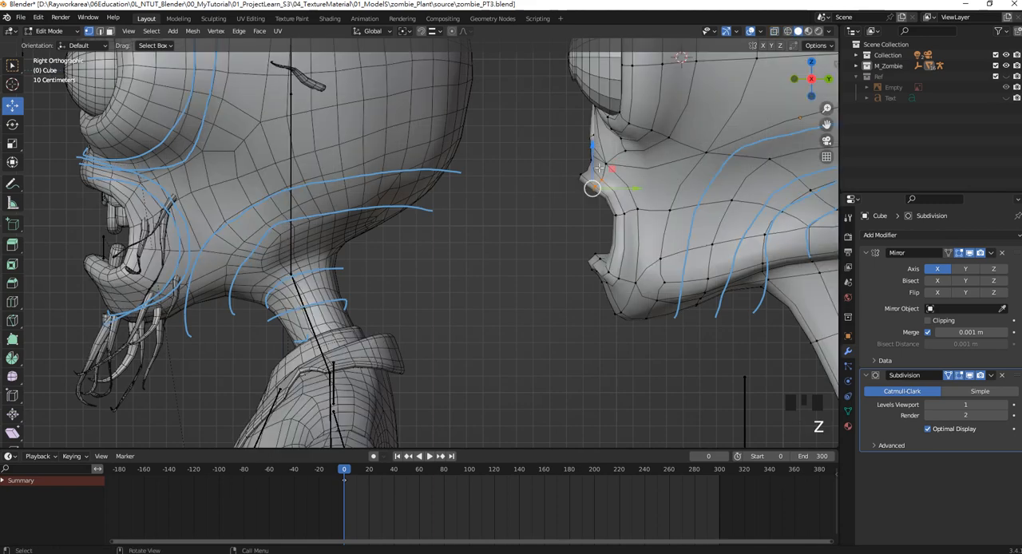
{"action": "left_click_drag", "start_coordinate": [593, 153], "coordinate": [597, 139]}
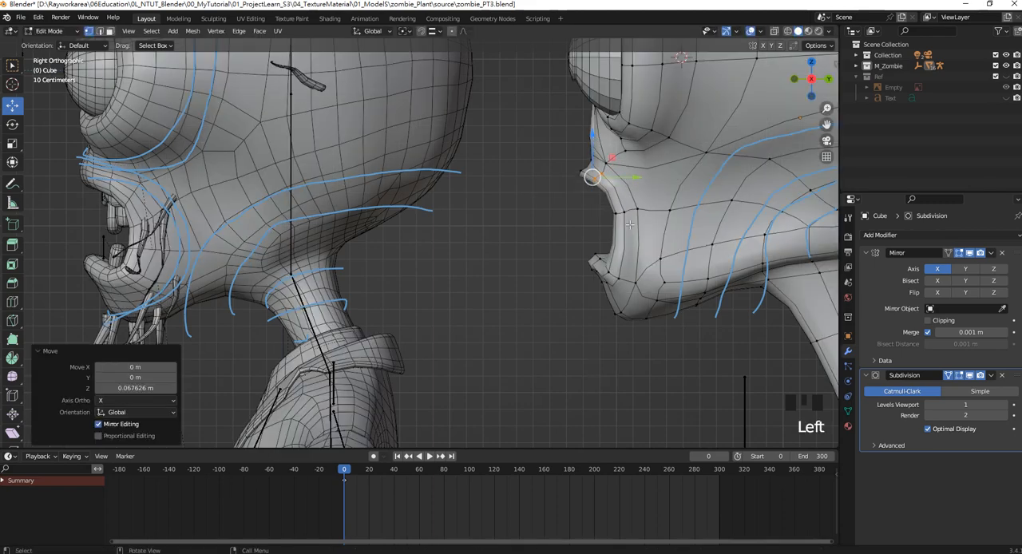
Select the vertices at the mouth corner in wireframe and shift them backward to deepen the mouth opening.
{"action": "left_click_drag", "start_coordinate": [602, 203], "coordinate": [642, 216]}
{"action": "key", "text": "z"}
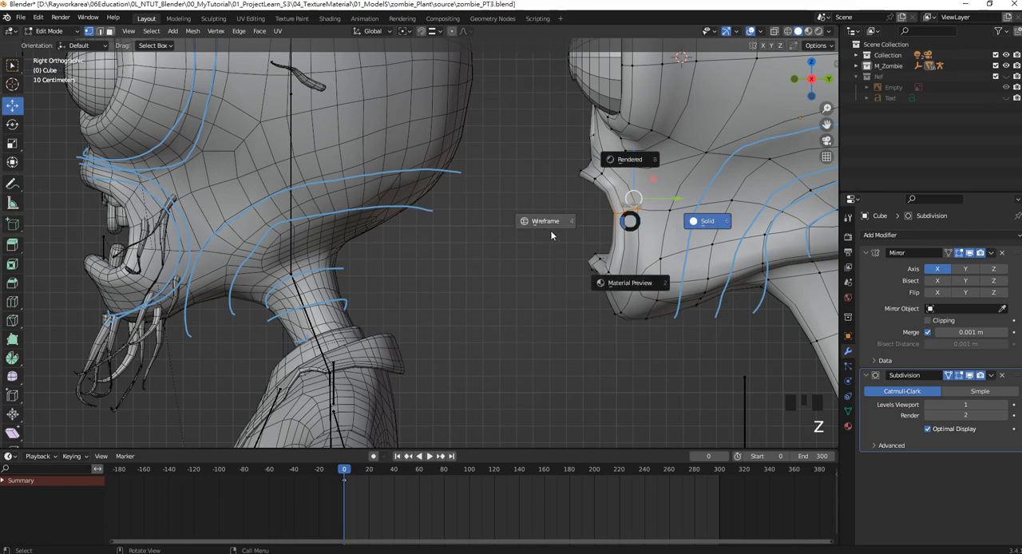
{"action": "left_click", "coordinate": [551, 232]}
{"action": "mouse_move", "coordinate": [582, 203]}
{"action": "left_mouse_down"}
{"action": "mouse_move", "coordinate": [657, 224]}
{"action": "mouse_move", "coordinate": [650, 210]}
{"action": "left_mouse_up"}
{"action": "key", "text": "z"}
{"action": "left_click", "coordinate": [723, 218]}
Reshape the chin by raising a front vertex about 0.04 m and moving an underside vertex back 0.03 m and down 0.02 m.
{"action": "left_click", "coordinate": [620, 284]}
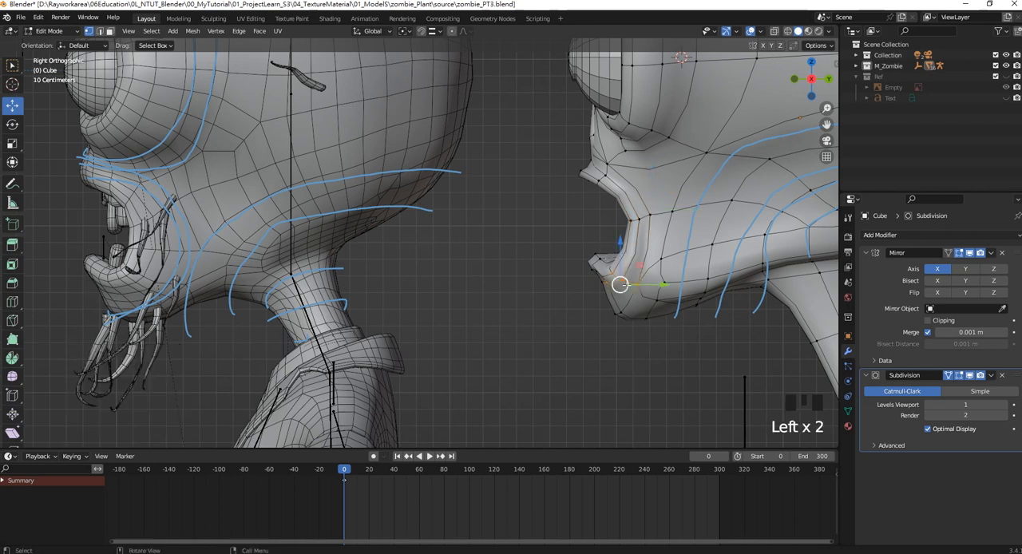
{"action": "left_click_drag", "start_coordinate": [620, 284], "coordinate": [586, 301]}
{"action": "scroll", "coordinate": [595, 281], "scroll_direction": "down", "scroll_amount": 1}
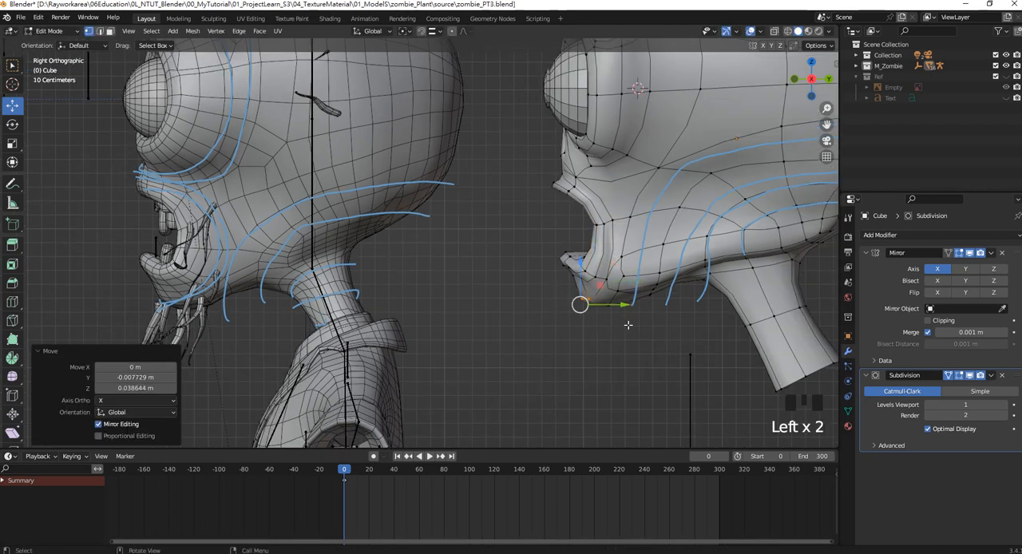
{"action": "left_click_drag", "start_coordinate": [629, 325], "coordinate": [612, 304]}
Move the side vertices of the eye socket rim along Y, shifting the one beside the eyeball back about 0.09 m.
{"action": "scroll", "coordinate": [577, 276], "scroll_direction": "down", "scroll_amount": 6}
{"action": "middle_click_drag", "start_coordinate": [527, 203], "coordinate": [606, 220], "text": "shift"}
{"action": "scroll", "coordinate": [557, 218], "scroll_direction": "up", "scroll_amount": 3}
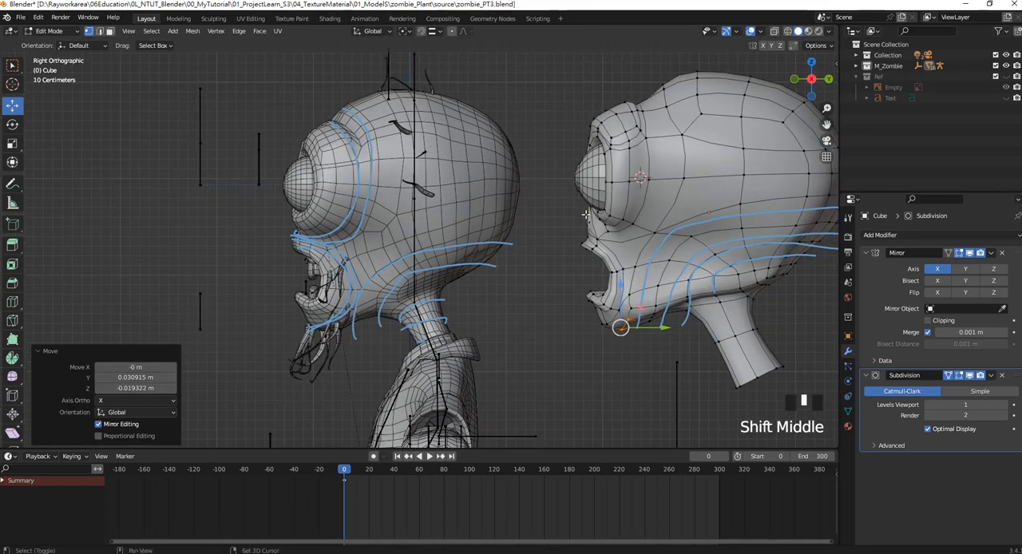
{"action": "left_click", "coordinate": [649, 178]}
{"action": "left_click", "coordinate": [629, 180], "text": "shift"}
{"action": "left_click_drag", "start_coordinate": [681, 178], "coordinate": [649, 182]}
{"action": "left_click", "coordinate": [613, 182]}
{"action": "left_click", "coordinate": [603, 182], "text": "shift"}
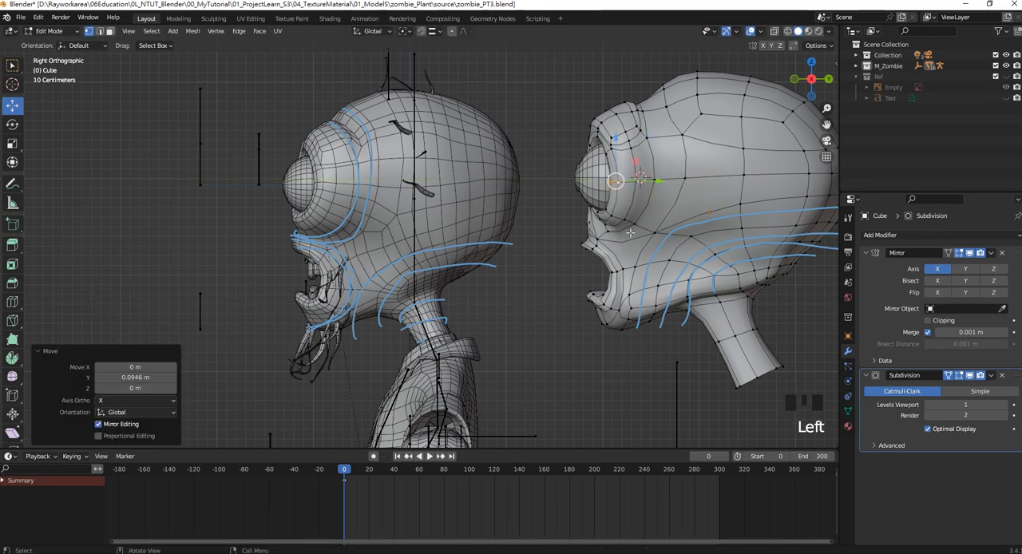
Select the vertices beneath the eye socket in wireframe and move them about 0.03 m forward and up.
{"action": "left_click_drag", "start_coordinate": [651, 230], "coordinate": [589, 192]}
{"action": "key", "text": "z"}
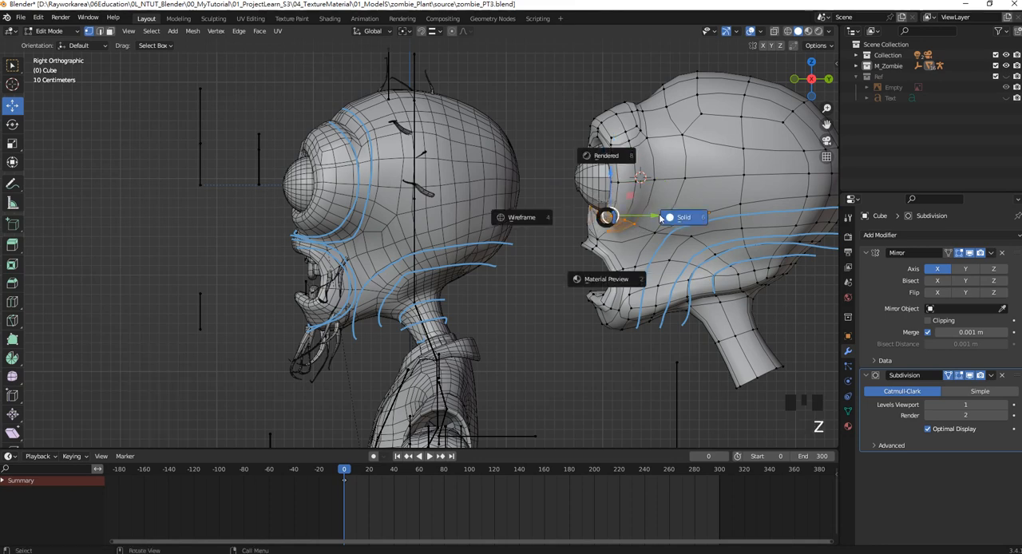
{"action": "left_click", "coordinate": [541, 221]}
{"action": "mouse_move", "coordinate": [645, 234]}
{"action": "left_mouse_down"}
{"action": "mouse_move", "coordinate": [574, 198]}
{"action": "mouse_move", "coordinate": [606, 209]}
{"action": "left_mouse_up"}
{"action": "key", "text": "z"}
{"action": "left_click", "coordinate": [701, 234]}
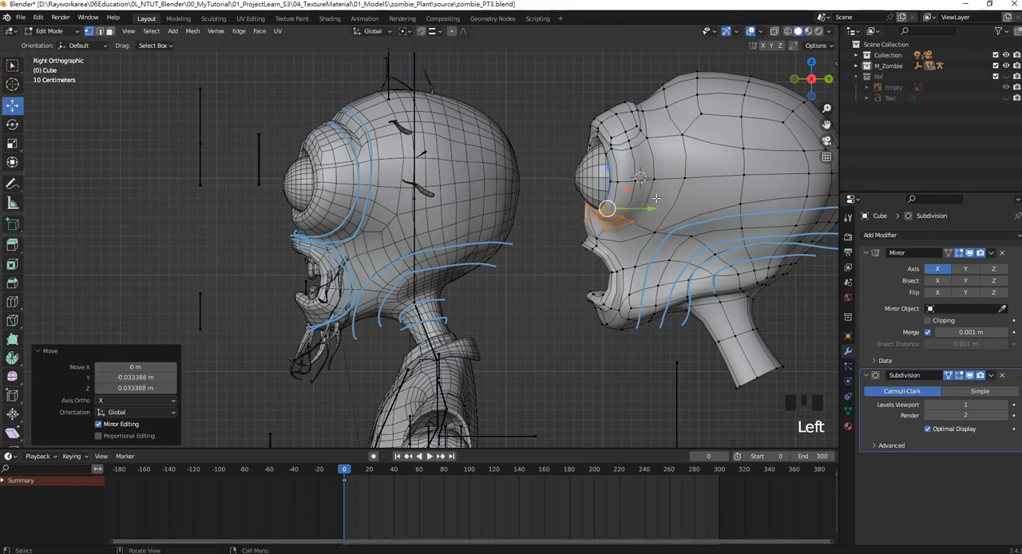
Move the vertex on top of the brow ridge forward about 0.04 m and down about 0.05 m.
{"action": "scroll", "coordinate": [655, 197], "scroll_direction": "up", "scroll_amount": 2}
{"action": "middle_click_drag", "start_coordinate": [662, 83], "coordinate": [645, 110], "text": "shift"}
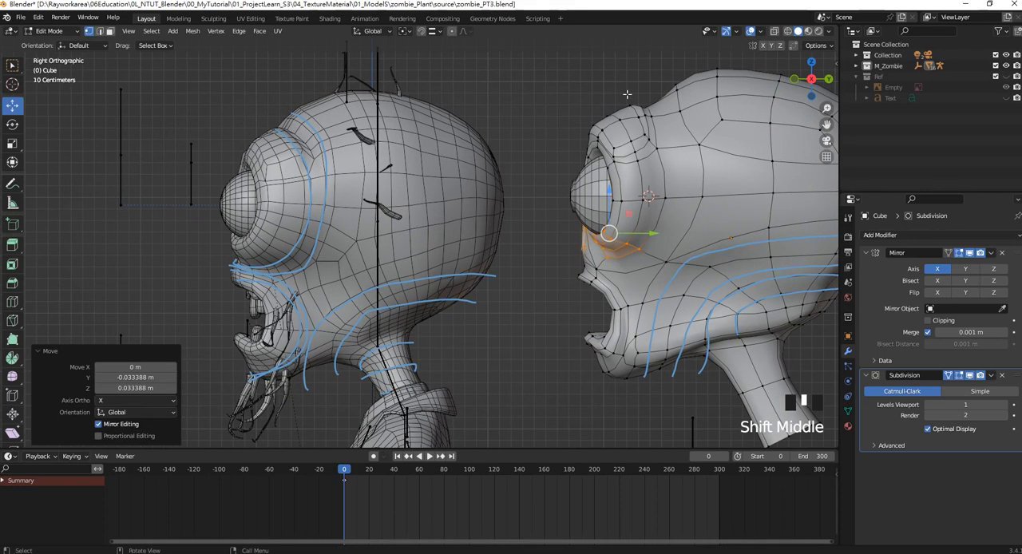
{"action": "left_click", "coordinate": [631, 98]}
{"action": "left_click_drag", "start_coordinate": [632, 98], "coordinate": [633, 103]}
{"action": "scroll", "coordinate": [635, 96], "scroll_direction": "up", "scroll_amount": 3}
{"action": "left_click", "coordinate": [636, 93]}
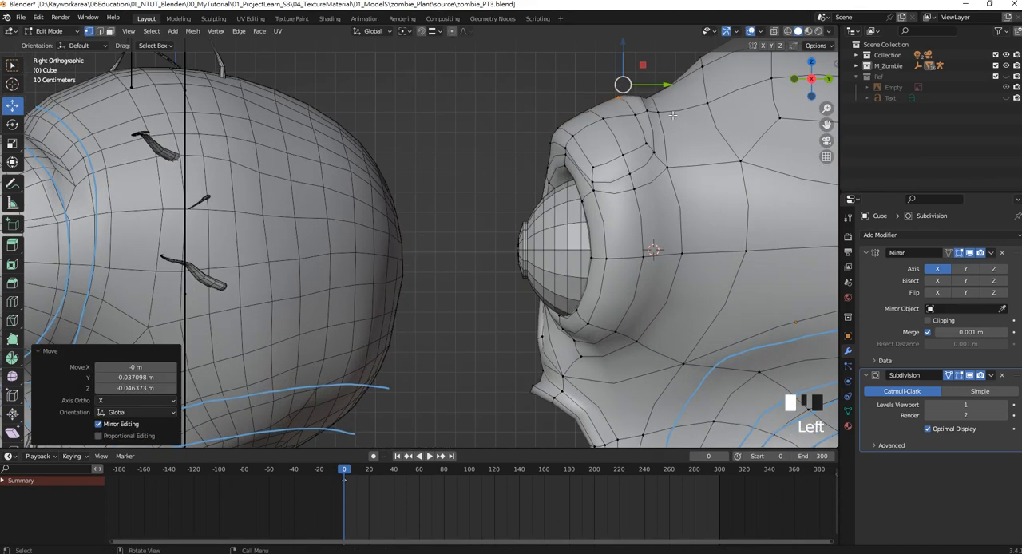
Move the upper brow ridge vertex forward about 0.04 m and down about 0.07 m in wireframe, then return to solid shading.
{"action": "key", "text": "z"}
{"action": "left_click", "coordinate": [587, 100]}
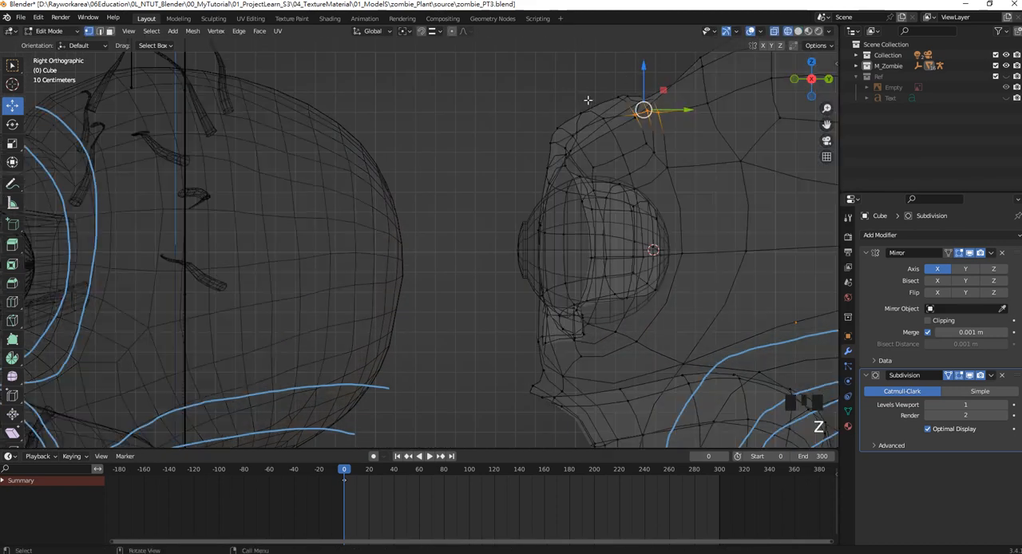
{"action": "left_click_drag", "start_coordinate": [625, 75], "coordinate": [628, 105]}
{"action": "left_click_drag", "start_coordinate": [622, 95], "coordinate": [611, 98]}
{"action": "scroll", "coordinate": [599, 179], "scroll_direction": "down", "scroll_amount": 3}
{"action": "middle_click_drag", "start_coordinate": [599, 178], "coordinate": [687, 144], "text": "shift"}
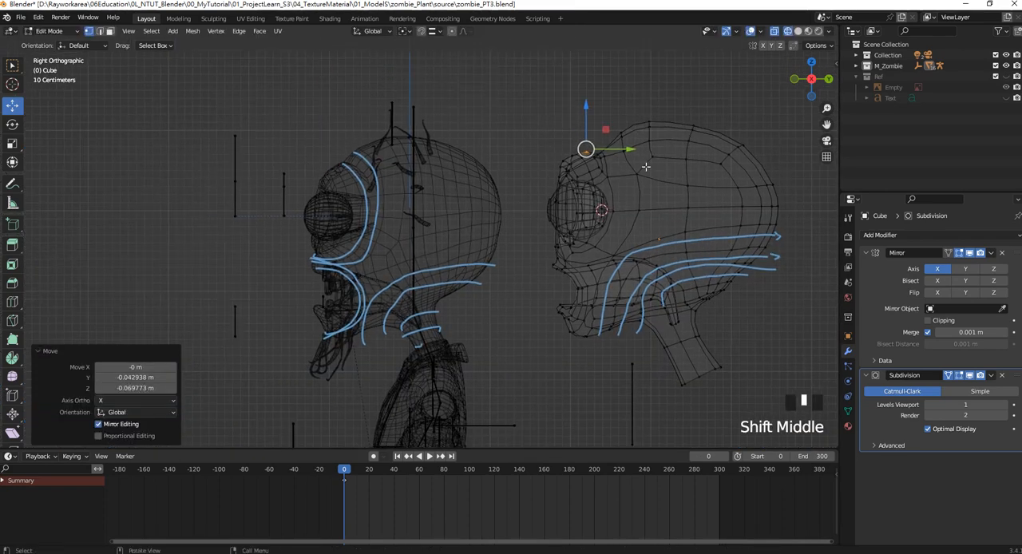
{"action": "scroll", "coordinate": [688, 144], "scroll_direction": "up", "scroll_amount": 2}
{"action": "scroll", "coordinate": [619, 162], "scroll_direction": "up", "scroll_amount": 3}
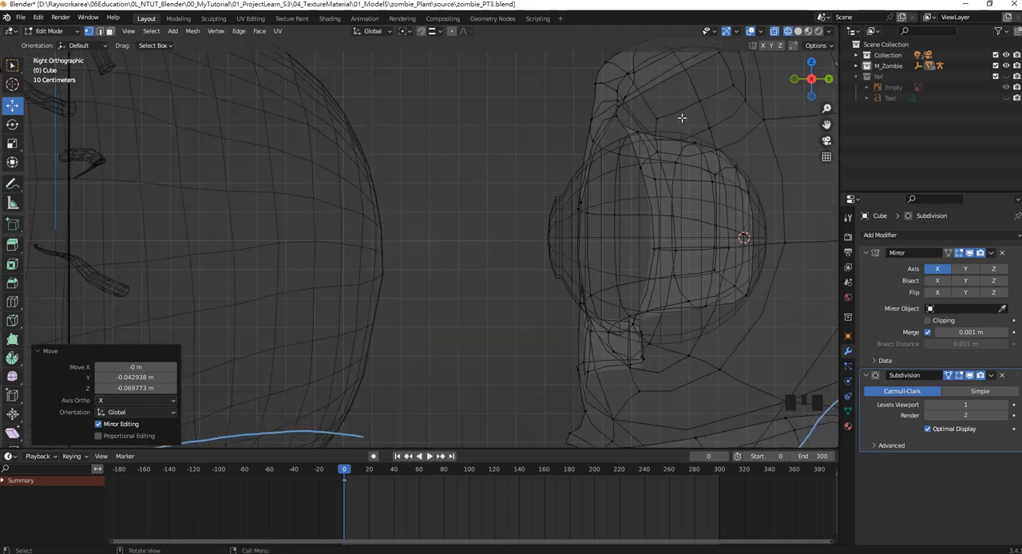
{"action": "scroll", "coordinate": [669, 152], "scroll_direction": "down", "scroll_amount": 2}
{"action": "key", "text": "z"}
{"action": "left_click", "coordinate": [783, 153]}
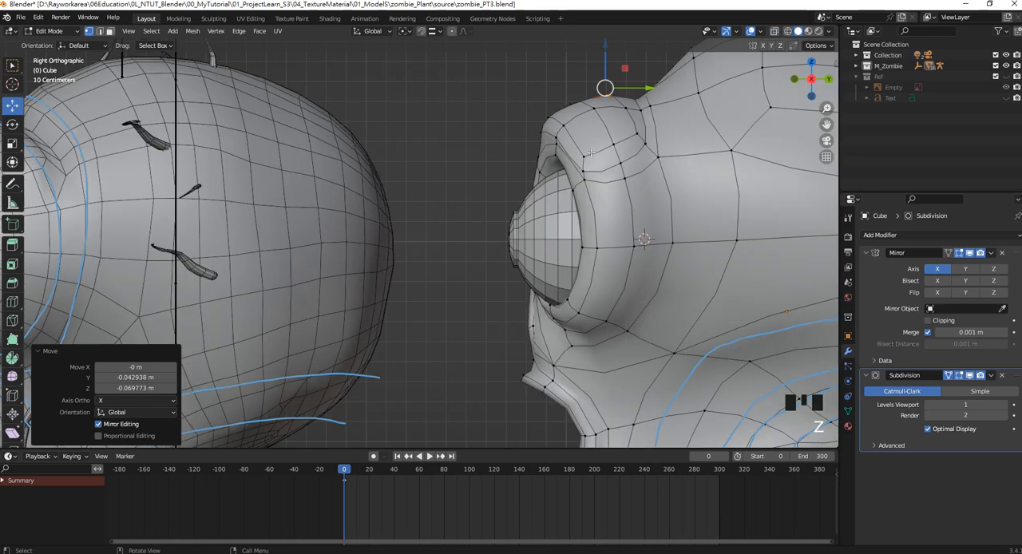
Select the edge loop crossing the side of the brow above the eyeball and dissolve its edges.
{"action": "left_click", "coordinate": [99, 31]}
{"action": "left_click", "coordinate": [700, 174], "text": "alt+shift"}
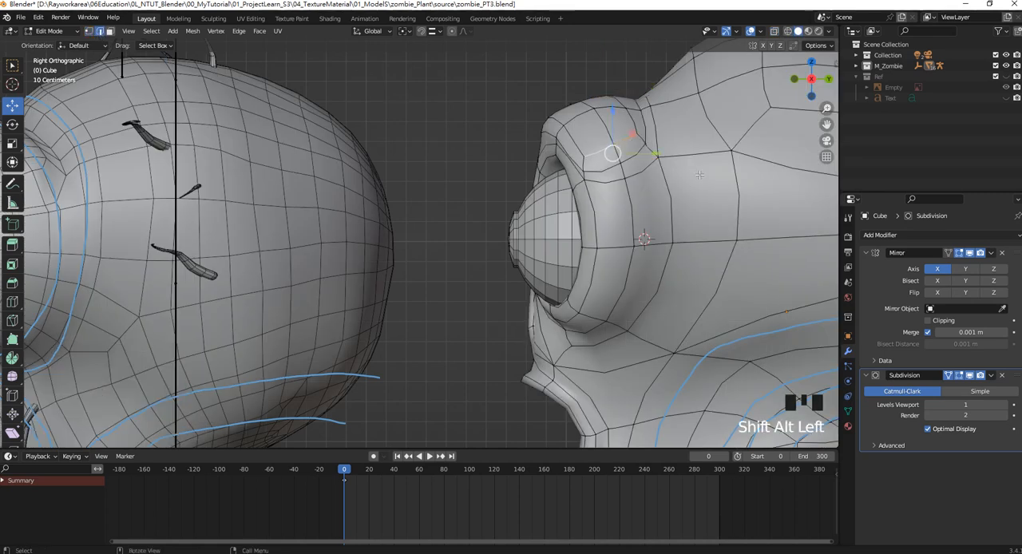
{"action": "key", "text": "Delete"}
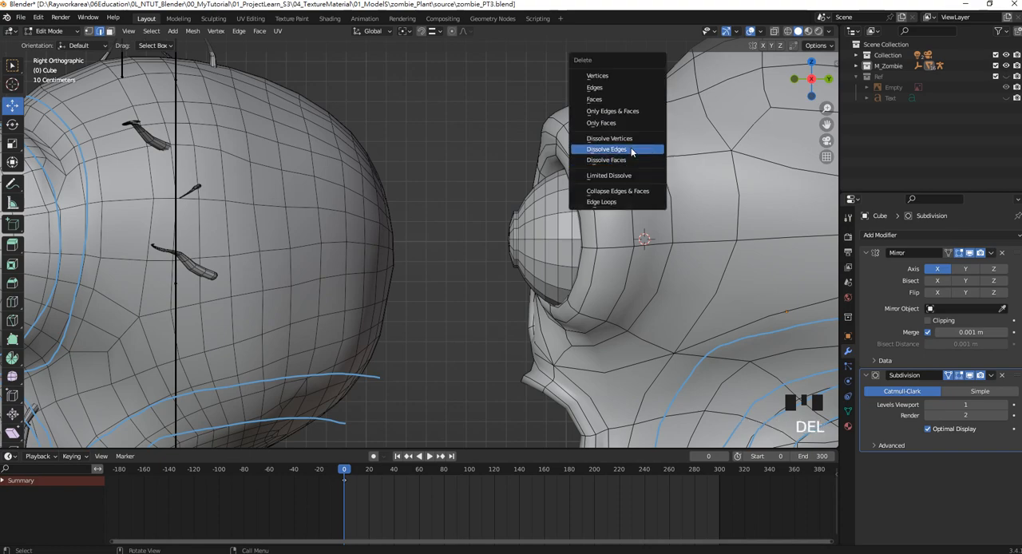
{"action": "left_click", "coordinate": [632, 149]}
{"action": "scroll", "coordinate": [632, 151], "scroll_direction": "down", "scroll_amount": 2}
{"action": "middle_click_drag", "start_coordinate": [631, 152], "coordinate": [511, 231]}
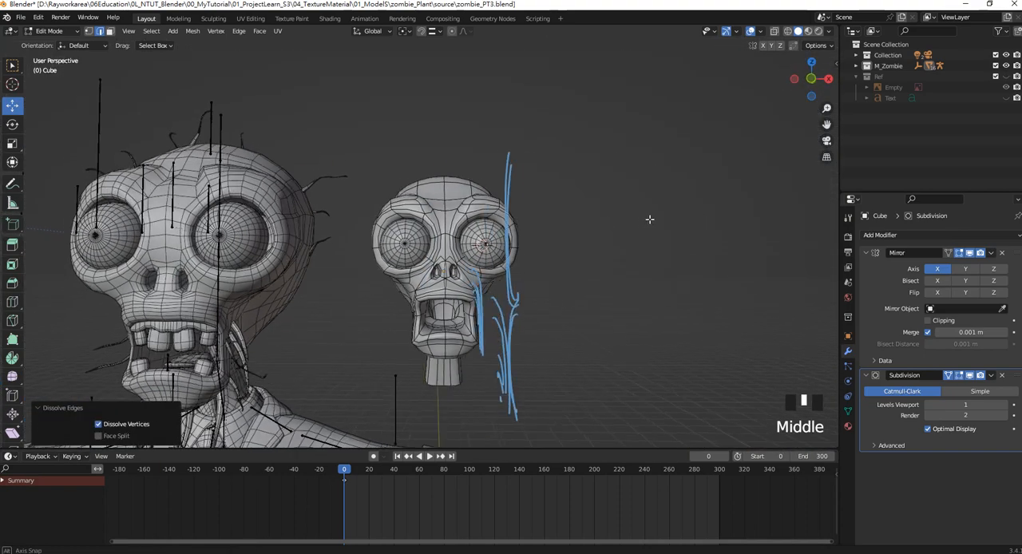
{"action": "key", "text": "KP_1"}
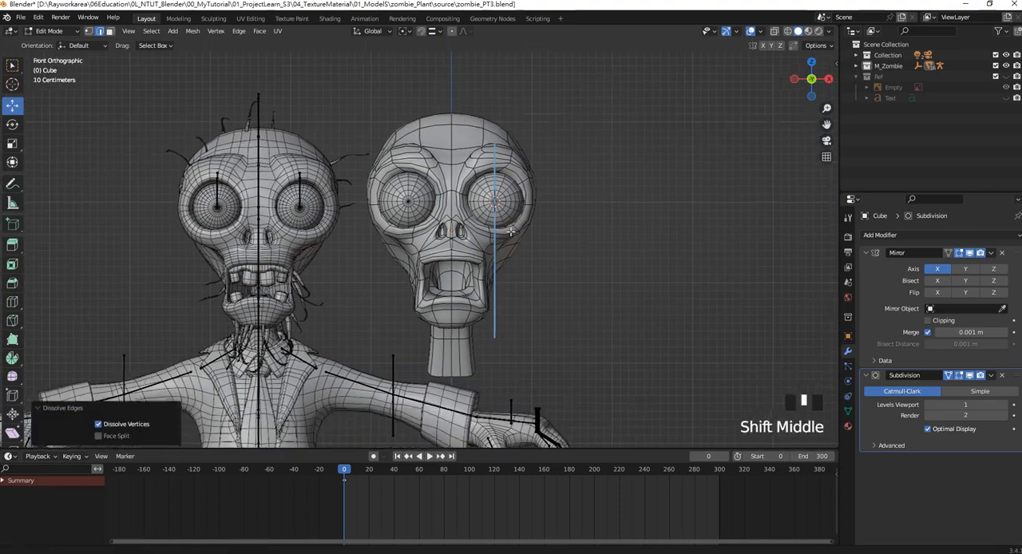
{"action": "scroll", "coordinate": [514, 232], "scroll_direction": "up", "scroll_amount": 2}
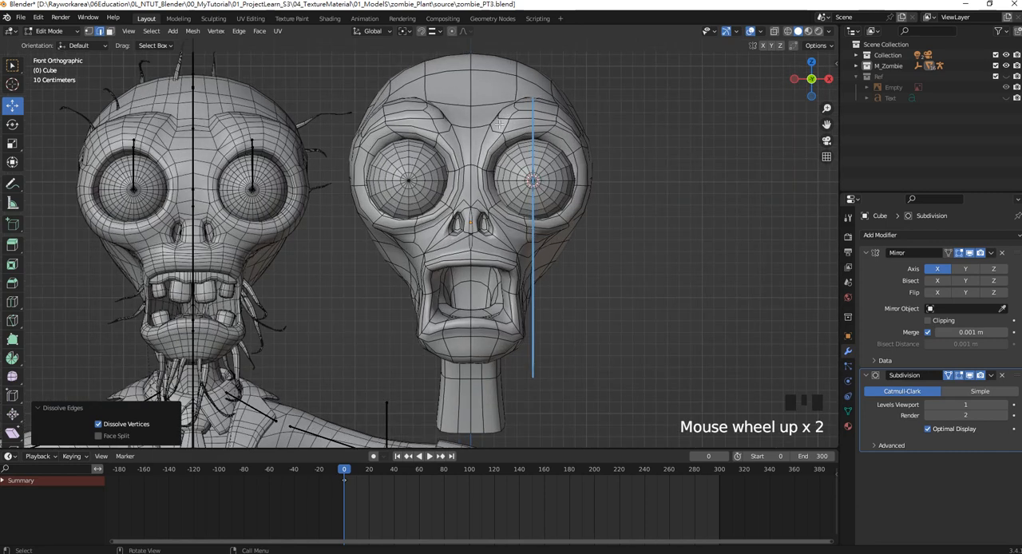
{"action": "middle_click_drag", "start_coordinate": [461, 127], "coordinate": [460, 126]}
{"action": "scroll", "coordinate": [460, 126], "scroll_direction": "up", "scroll_amount": 2}
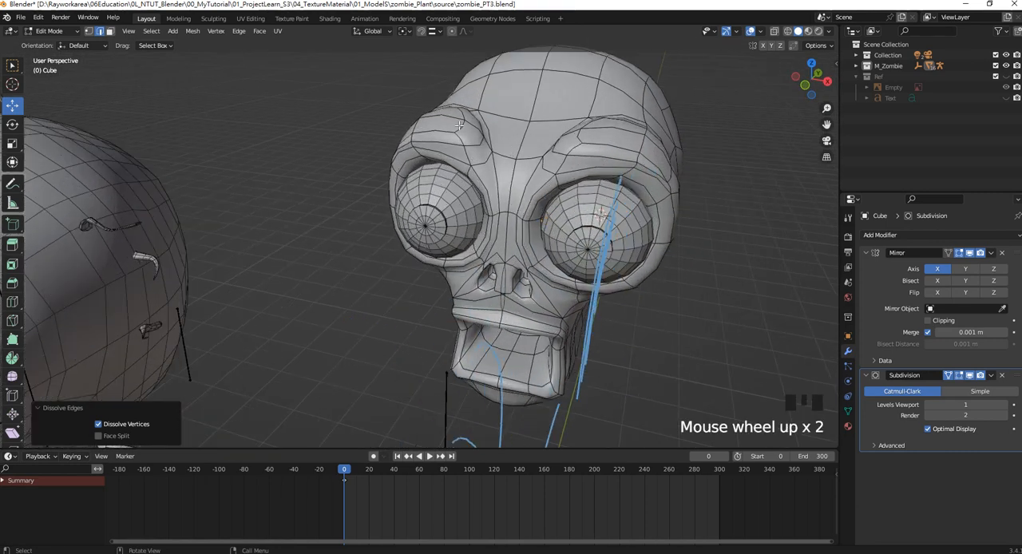
Dissolve the selected edge loop running along the front of the brow ridge.
{"action": "left_click", "coordinate": [459, 126], "text": "alt+shift"}
{"action": "key", "text": "Delete"}
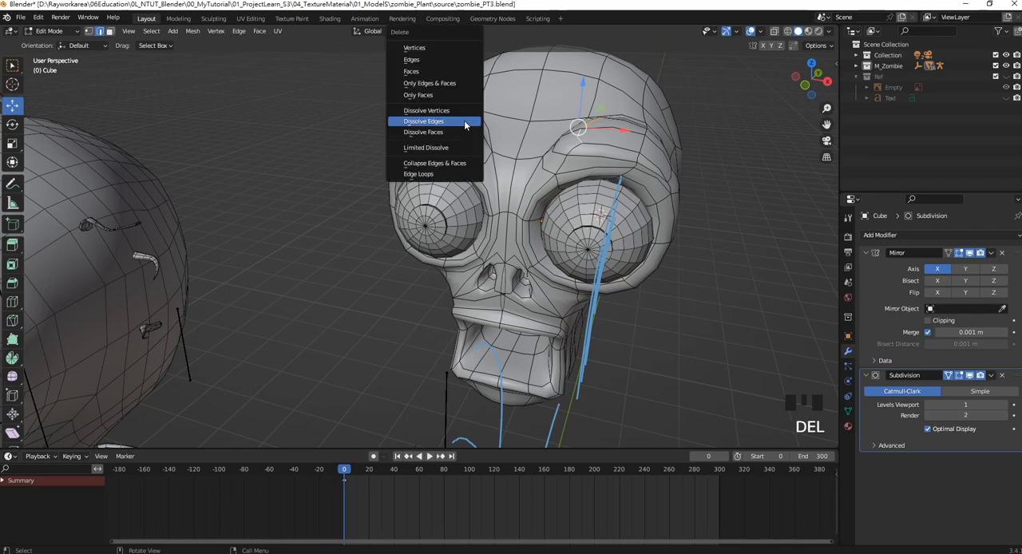
{"action": "left_click", "coordinate": [464, 122]}
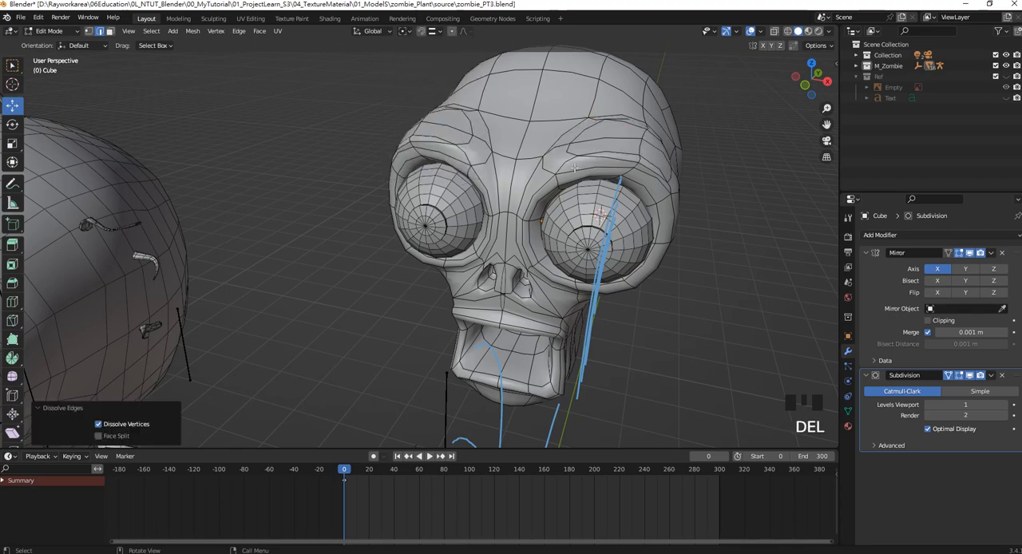
{"action": "mouse_move", "coordinate": [574, 167]}
{"action": "middle_mouse_down"}
{"action": "mouse_move", "coordinate": [498, 152]}
{"action": "mouse_move", "coordinate": [558, 176]}
{"action": "middle_mouse_up"}
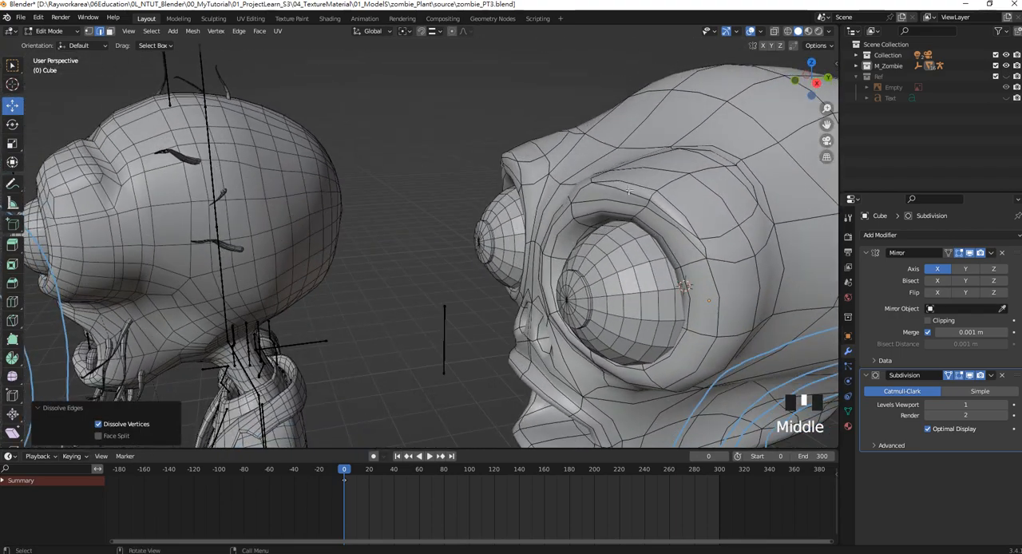
Dissolve the edge loop arching over the top of the brow ridge, and compare by undoing and redoing it in front view.
{"action": "left_click", "coordinate": [627, 190], "text": "alt+shift"}
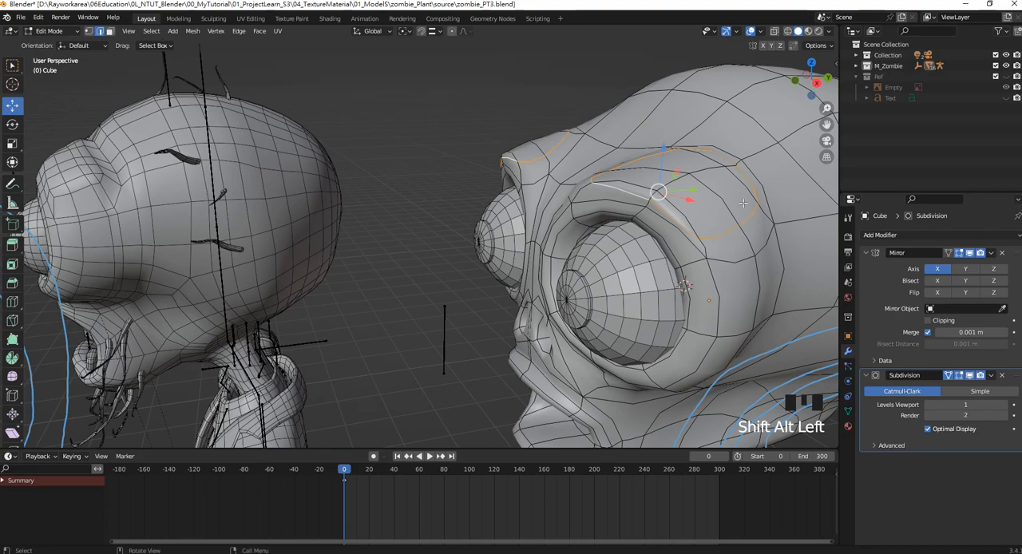
{"action": "middle_click_drag", "start_coordinate": [742, 203], "coordinate": [661, 194]}
{"action": "key", "text": "Delete"}
{"action": "left_click", "coordinate": [716, 197]}
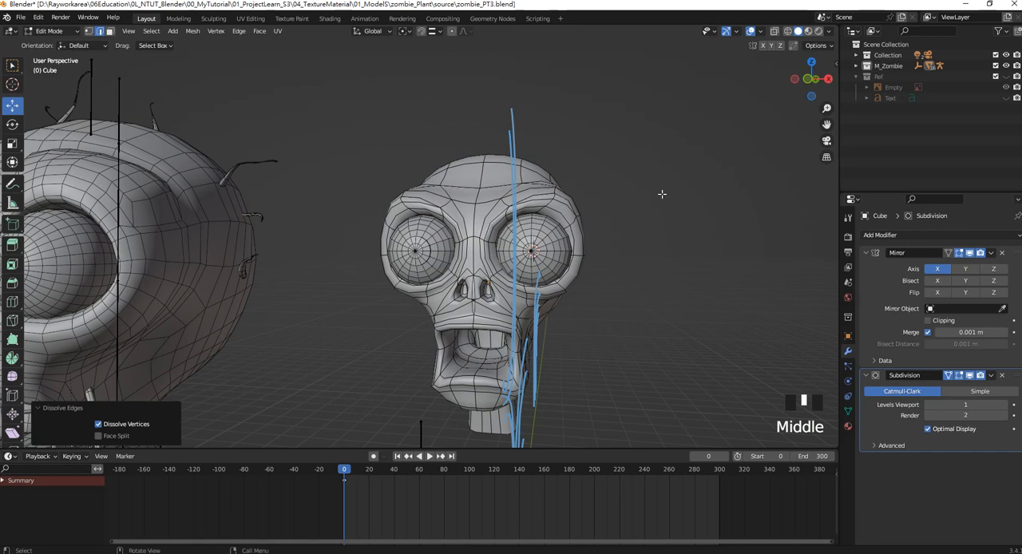
{"action": "key", "text": "KP_1"}
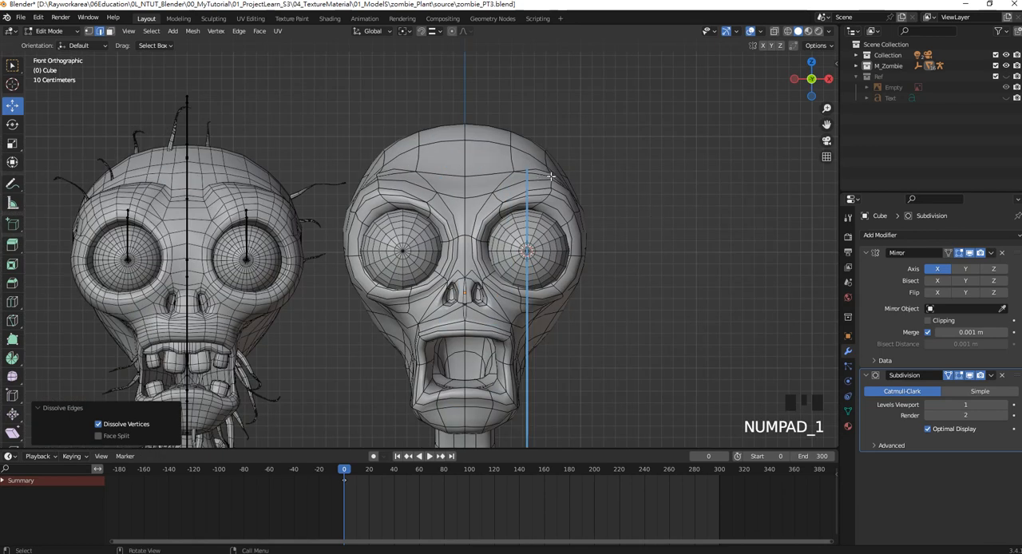
{"action": "mouse_move", "coordinate": [555, 184]}
{"action": "middle_mouse_down", "text": "shift"}
{"action": "mouse_move", "coordinate": [558, 60]}
{"action": "mouse_move", "coordinate": [557, 170]}
{"action": "middle_mouse_up", "text": "shift"}
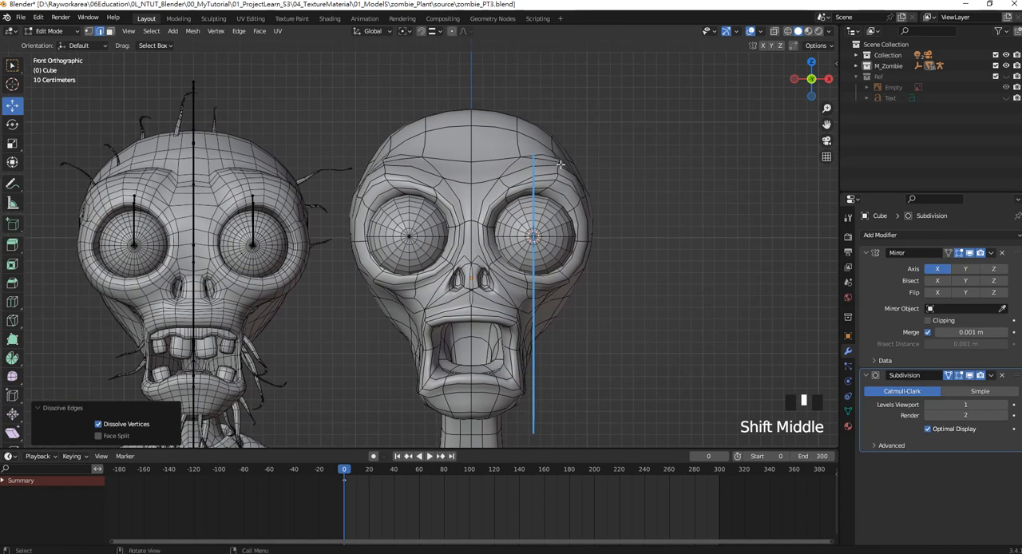
{"action": "key", "text": "ctrl+z"}
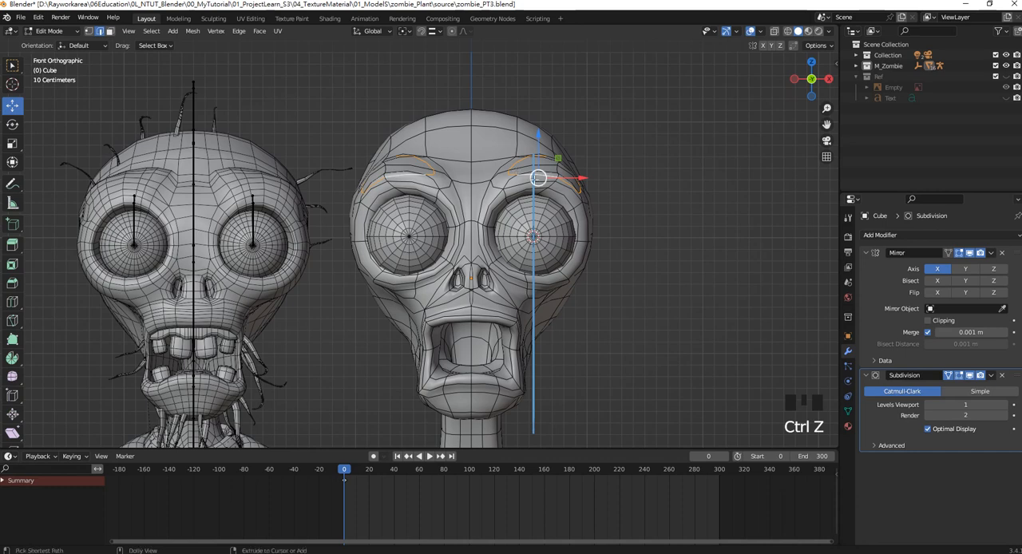
{"action": "key", "text": "ctrl+shift+z"}
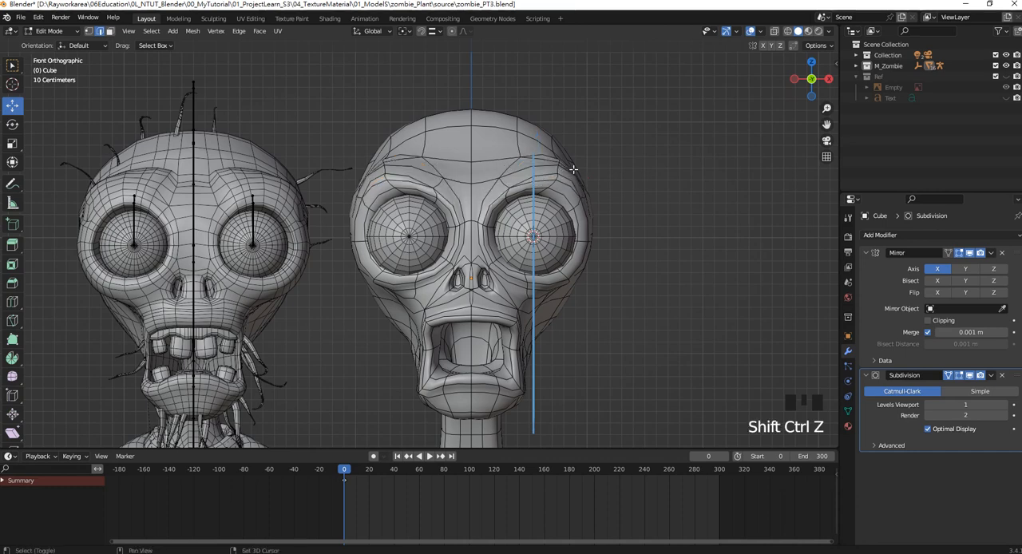
Raise the vertices at the outer end of the brow ridge about 0.09 m along Z in front view.
{"action": "middle_click_drag", "start_coordinate": [563, 168], "coordinate": [523, 235], "text": "shift"}
{"action": "left_click", "coordinate": [407, 150]}
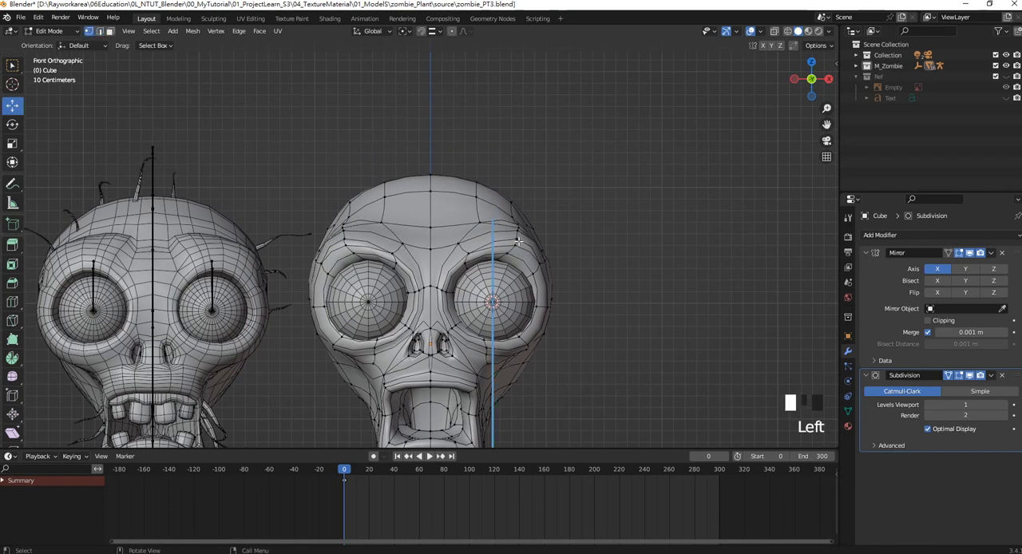
{"action": "scroll", "coordinate": [517, 240], "scroll_direction": "up", "scroll_amount": 6}
{"action": "left_click", "coordinate": [658, 211], "text": "shift"}
{"action": "left_click", "coordinate": [663, 203], "text": "shift"}
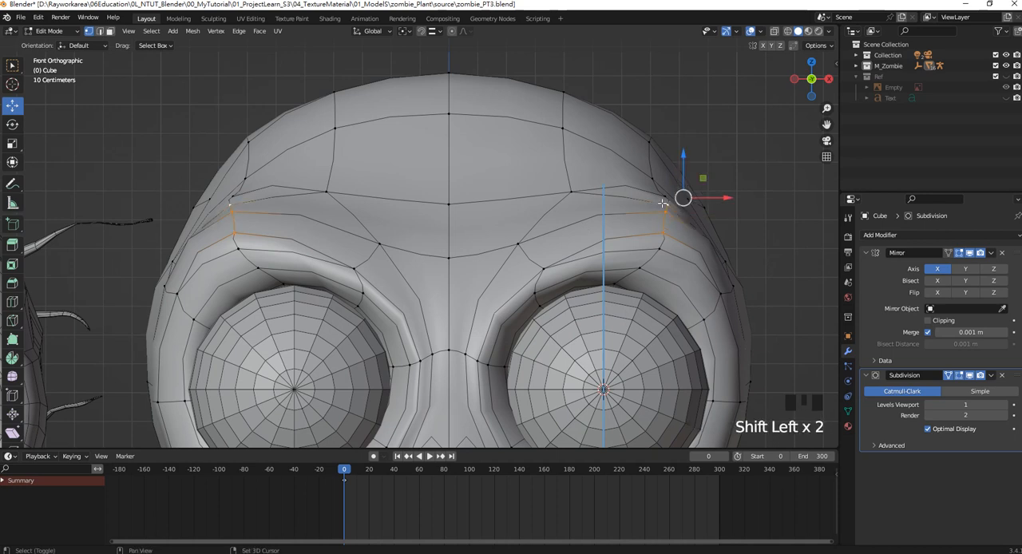
{"action": "left_click_drag", "start_coordinate": [704, 197], "coordinate": [656, 139]}
Move the outermost vertex beside the upper eye socket outward about 0.05 m along X.
{"action": "middle_click_drag", "start_coordinate": [728, 267], "coordinate": [671, 233], "text": "shift"}
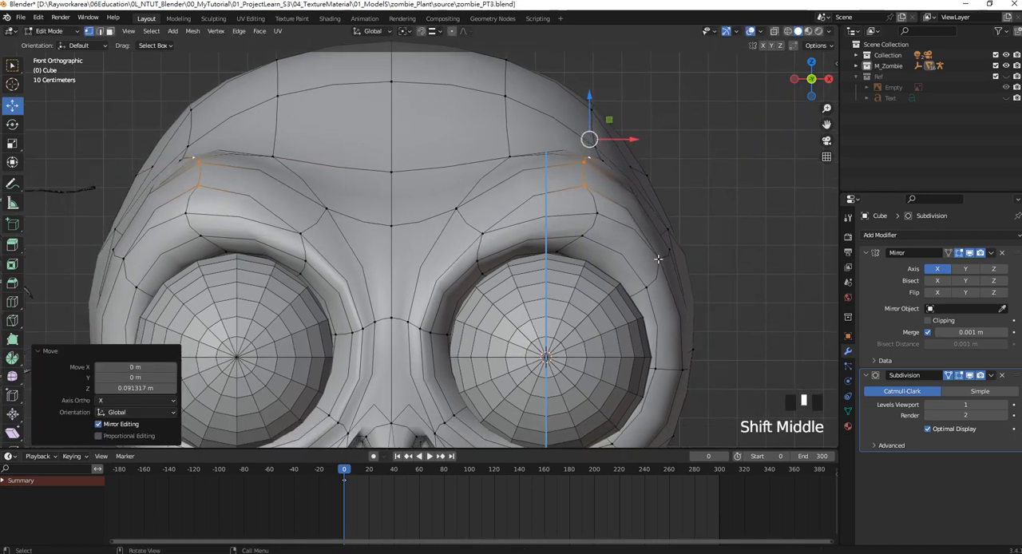
{"action": "left_click", "coordinate": [669, 250]}
{"action": "left_click_drag", "start_coordinate": [718, 251], "coordinate": [728, 252]}
{"action": "scroll", "coordinate": [695, 247], "scroll_direction": "up", "scroll_amount": 3}
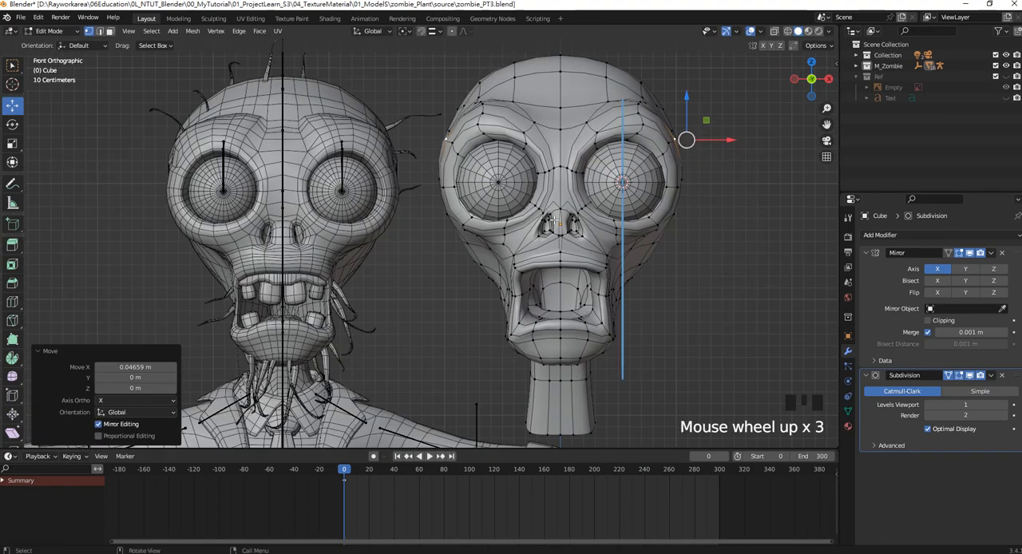
{"action": "scroll", "coordinate": [589, 241], "scroll_direction": "up", "scroll_amount": 3}
{"action": "scroll", "coordinate": [601, 249], "scroll_direction": "down", "scroll_amount": 5}
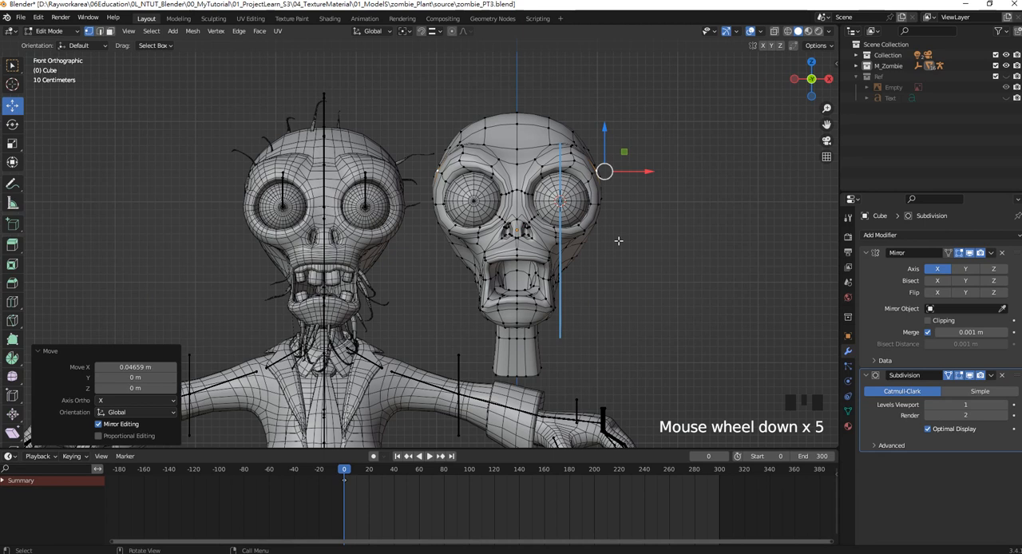
{"action": "middle_click_drag", "start_coordinate": [616, 237], "coordinate": [610, 210], "text": "shift"}
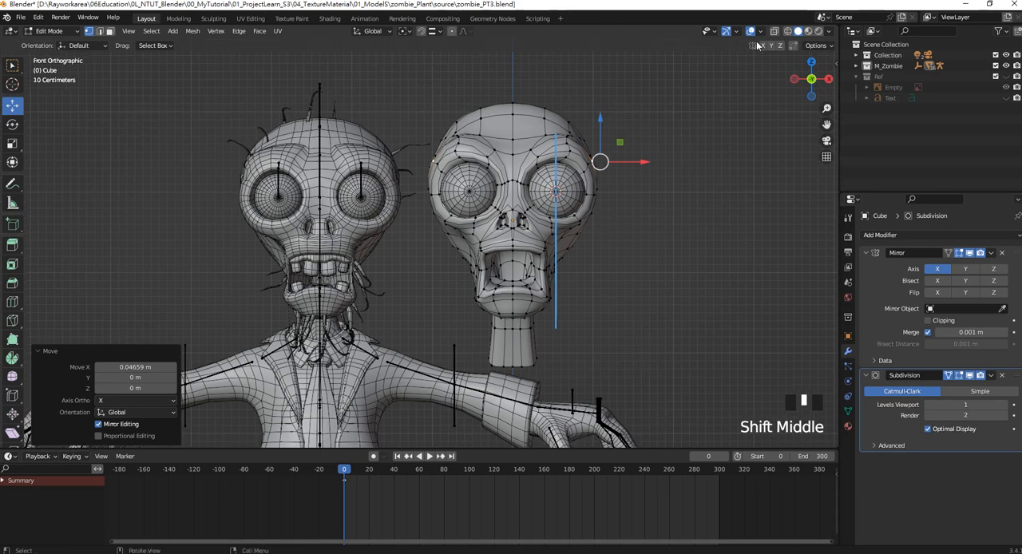
Hide the viewport overlays and leave mesh editing to compare the smooth head shape with the reference, then restore the overlays.
{"action": "left_click", "coordinate": [753, 31]}
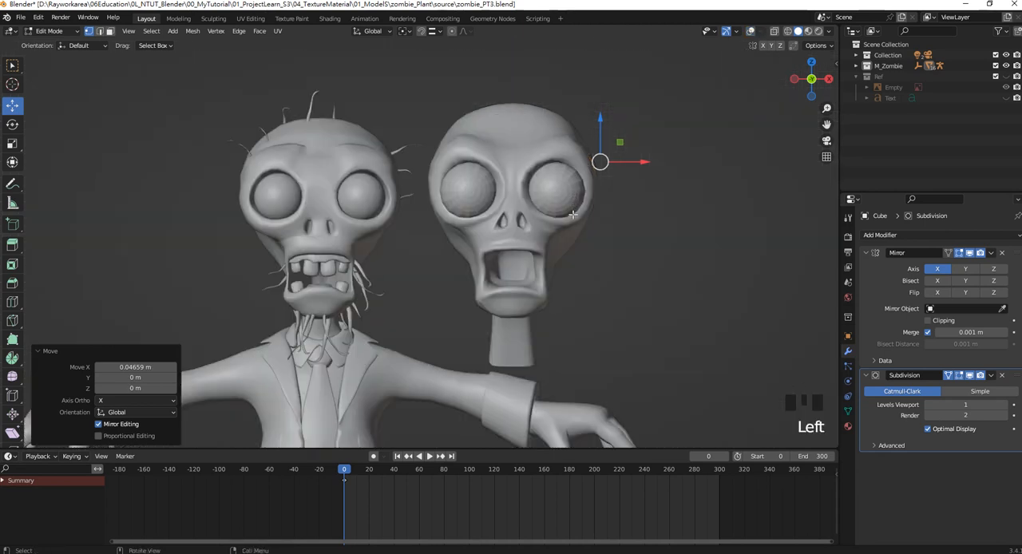
{"action": "scroll", "coordinate": [519, 253], "scroll_direction": "up", "scroll_amount": 1}
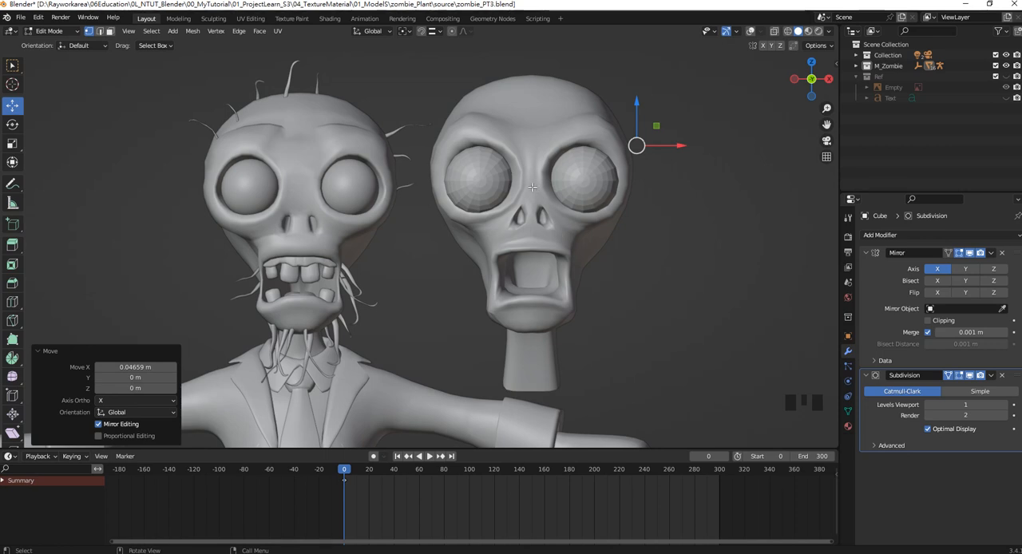
{"action": "middle_click_drag", "start_coordinate": [590, 206], "coordinate": [423, 201], "text": "shift"}
{"action": "left_click", "coordinate": [555, 216]}
{"action": "key", "text": "Tab"}
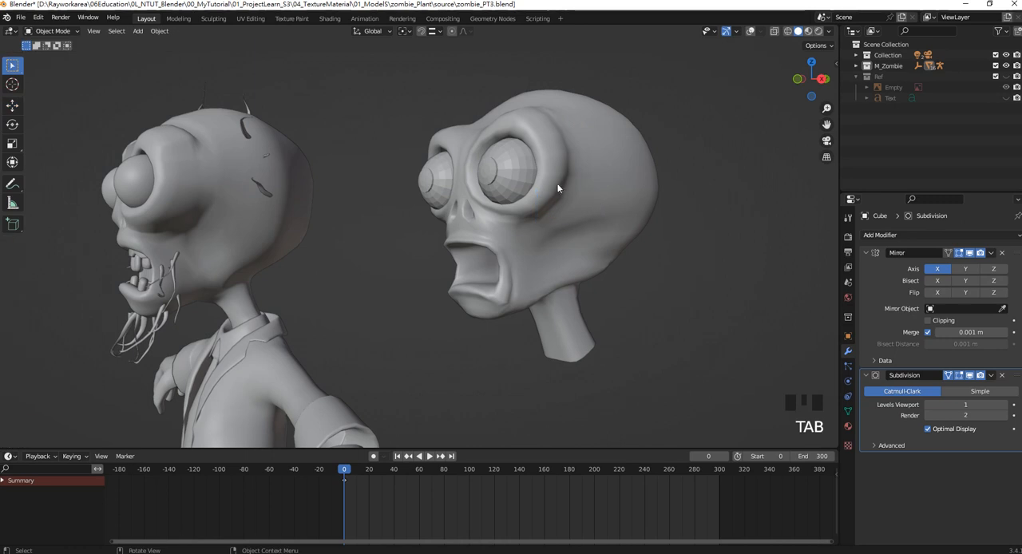
{"action": "left_click", "coordinate": [751, 31]}
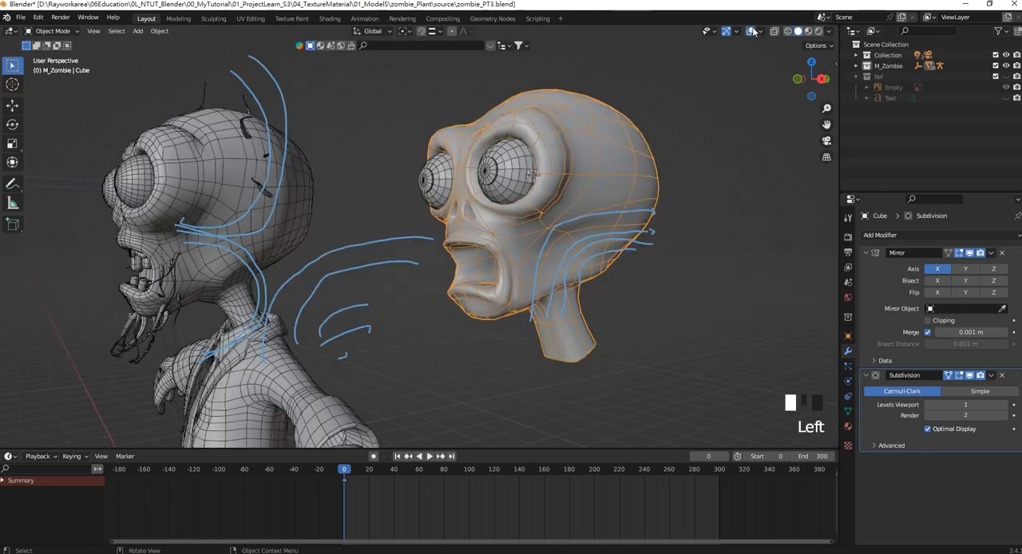
Return the head to Edit Mode and move the vertices behind the lower outer eye socket outward along X.
{"action": "left_click", "coordinate": [570, 176], "text": "shift"}
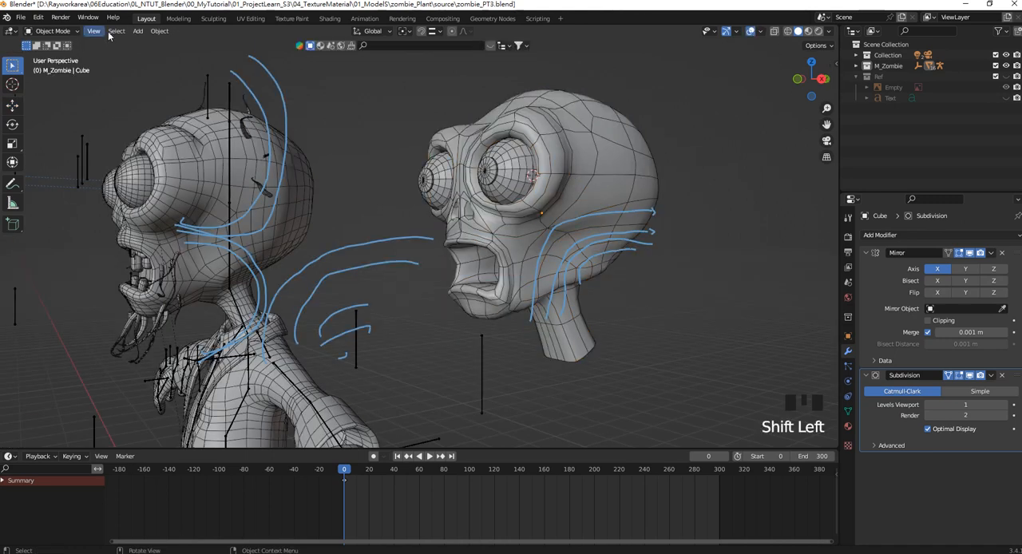
{"action": "left_click", "coordinate": [52, 31]}
{"action": "left_click", "coordinate": [47, 45]}
{"action": "left_click", "coordinate": [572, 170], "text": "shift"}
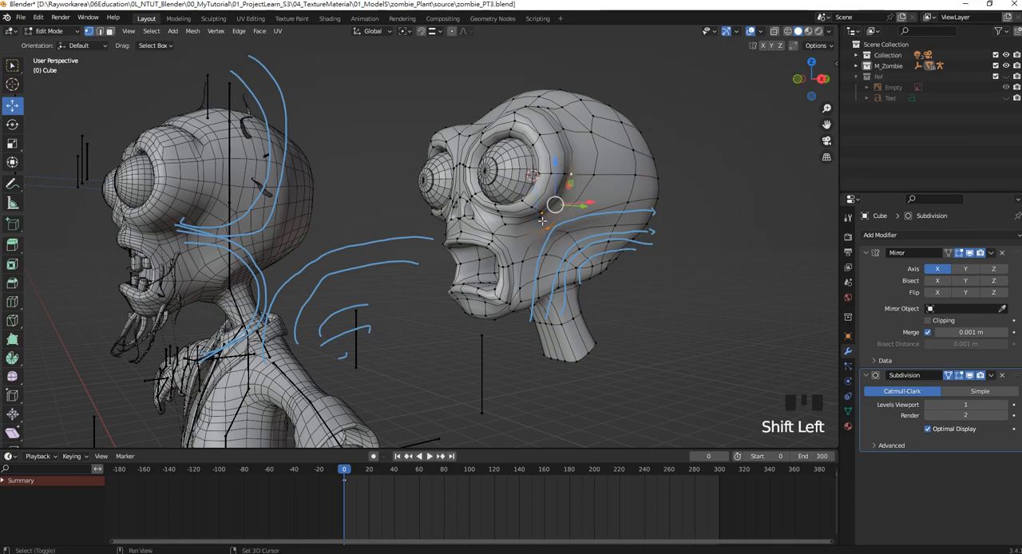
{"action": "left_click", "coordinate": [568, 200], "text": "shift"}
{"action": "key", "text": "KP_1"}
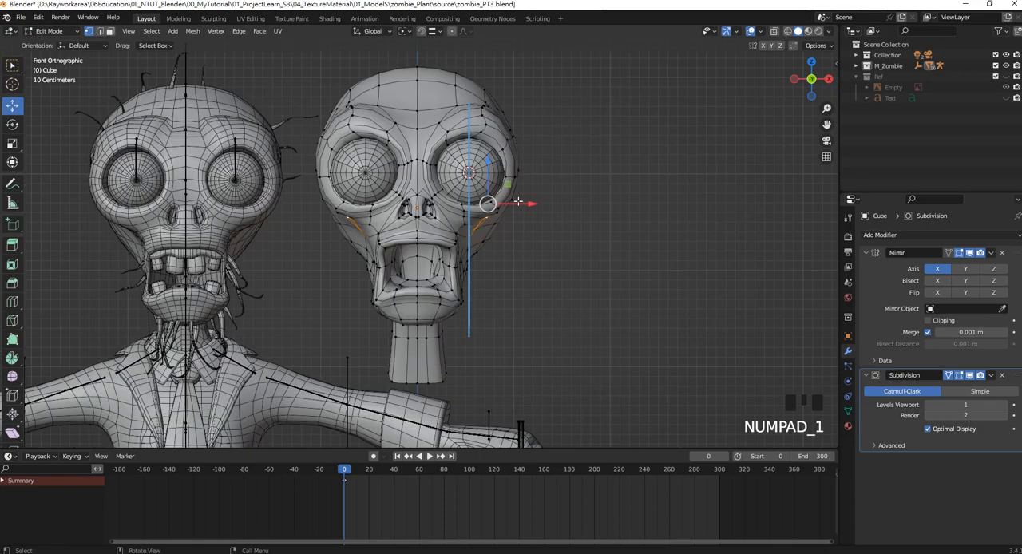
{"action": "left_click_drag", "start_coordinate": [528, 203], "coordinate": [538, 205]}
Adjust the vertex selection around the outer eye socket and try repositioning it, undoing the last move.
{"action": "middle_click_drag", "start_coordinate": [621, 202], "coordinate": [524, 198]}
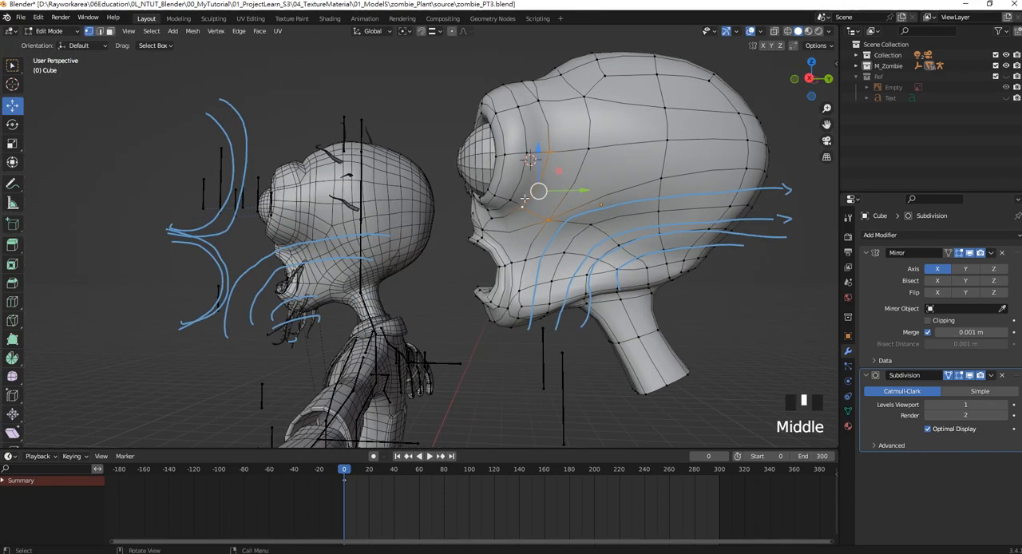
{"action": "left_click", "coordinate": [549, 152]}
{"action": "left_click", "coordinate": [523, 207], "text": "shift"}
{"action": "key", "text": "KP_1"}
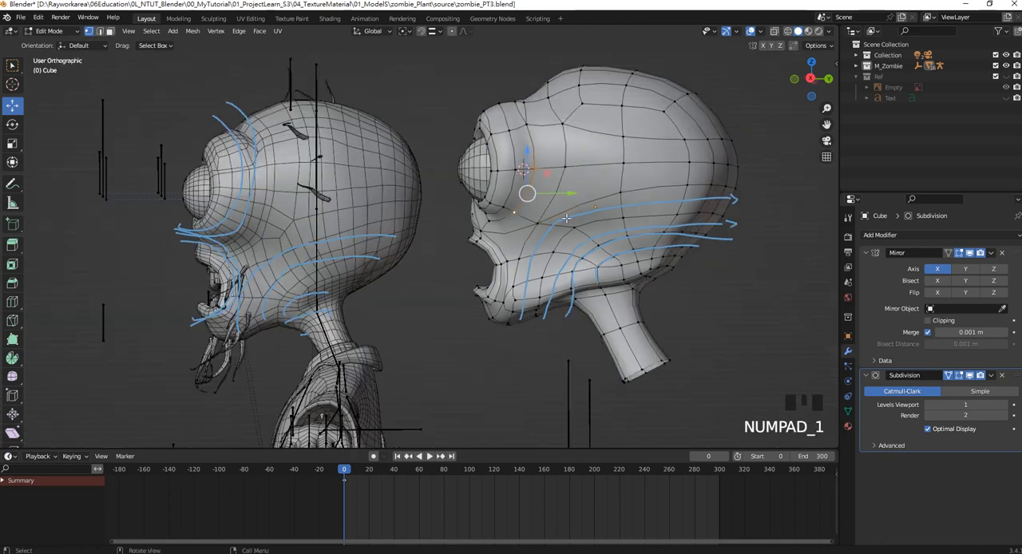
{"action": "left_click_drag", "start_coordinate": [529, 204], "coordinate": [543, 200]}
{"action": "middle_click_drag", "start_coordinate": [544, 200], "coordinate": [596, 198]}
{"action": "left_click_drag", "start_coordinate": [599, 198], "coordinate": [607, 198]}
{"action": "middle_click_drag", "start_coordinate": [606, 199], "coordinate": [604, 240]}
{"action": "key", "text": "ctrl+z"}
{"action": "left_click_drag", "start_coordinate": [601, 248], "coordinate": [608, 252]}
{"action": "middle_click_drag", "start_coordinate": [556, 242], "coordinate": [551, 202]}
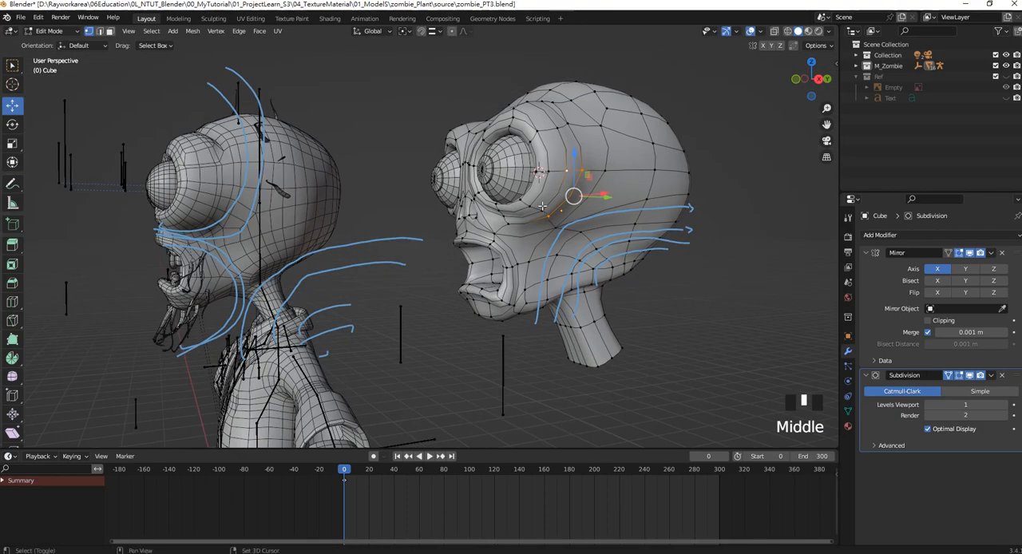
Move the vertices along the lower outer eye socket down about 0.04 m and pull them slightly inward along X.
{"action": "left_click", "coordinate": [550, 201], "text": "shift"}
{"action": "key", "text": "KP_1"}
{"action": "left_click_drag", "start_coordinate": [549, 199], "coordinate": [554, 200]}
{"action": "middle_click_drag", "start_coordinate": [523, 164], "coordinate": [543, 172], "text": "shift"}
{"action": "left_click_drag", "start_coordinate": [543, 172], "coordinate": [542, 176]}
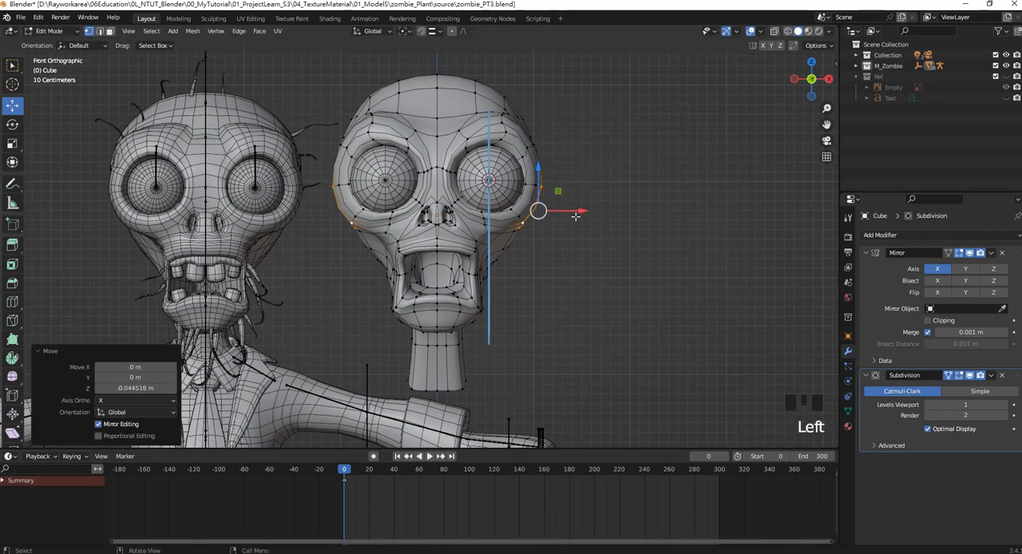
{"action": "left_click_drag", "start_coordinate": [576, 210], "coordinate": [572, 209]}
{"action": "middle_click_drag", "start_coordinate": [559, 203], "coordinate": [593, 168], "text": "shift"}
{"action": "left_click", "coordinate": [515, 160]}
{"action": "scroll", "coordinate": [591, 192], "scroll_direction": "up", "scroll_amount": 2}
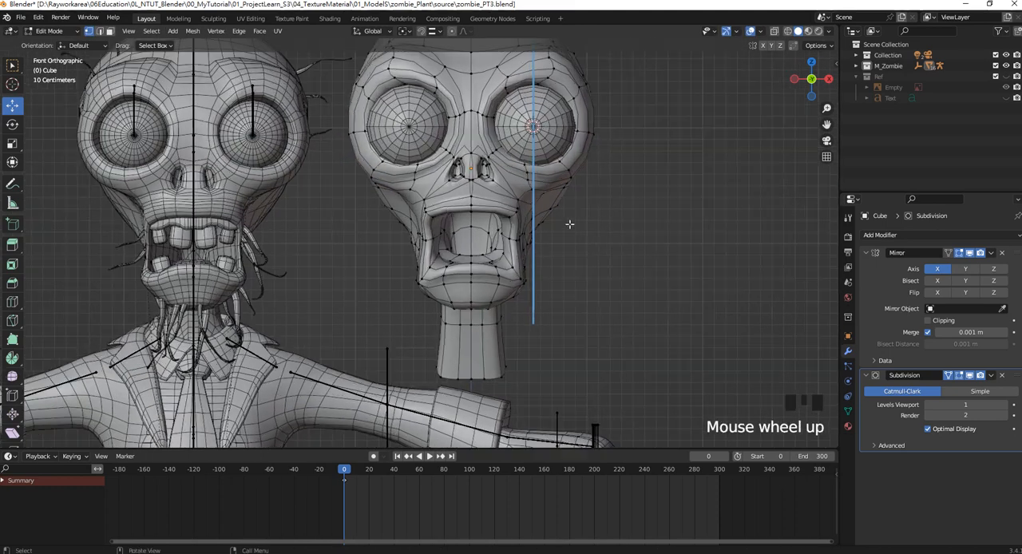
{"action": "scroll", "coordinate": [553, 198], "scroll_direction": "down", "scroll_amount": 1}
{"action": "middle_click_drag", "start_coordinate": [534, 194], "coordinate": [565, 201], "text": "shift"}
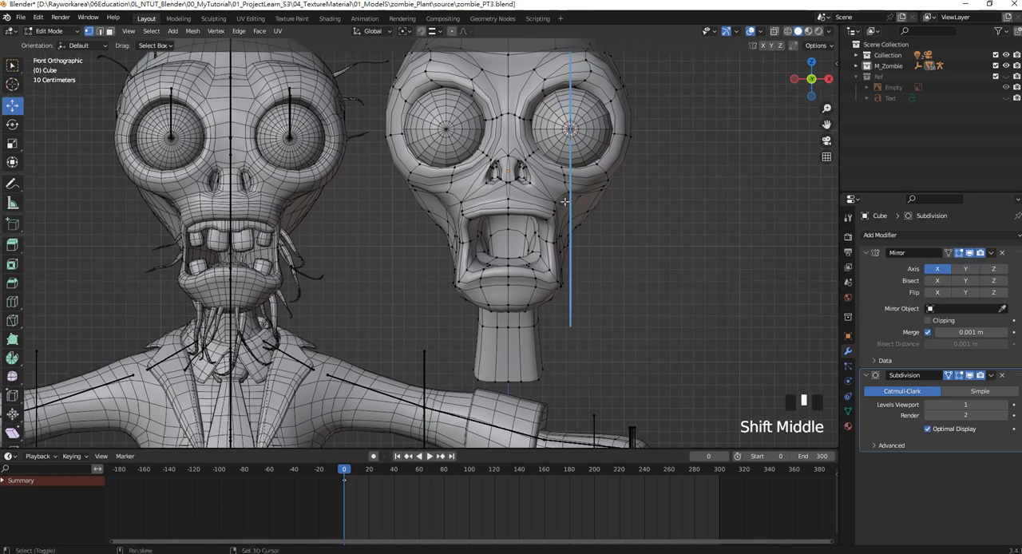
{"action": "scroll", "coordinate": [477, 212], "scroll_direction": "up", "scroll_amount": 2}
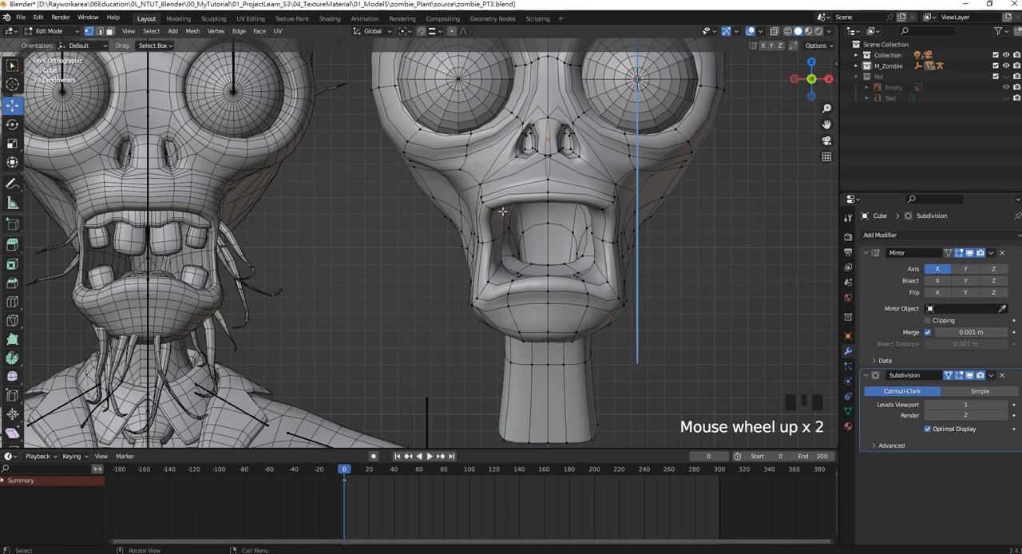
Lower the outer upper-lip edge about 0.05 m and the inner upper-lip edge about 0.03 m along Z.
{"action": "left_click", "coordinate": [496, 199], "text": "alt+shift"}
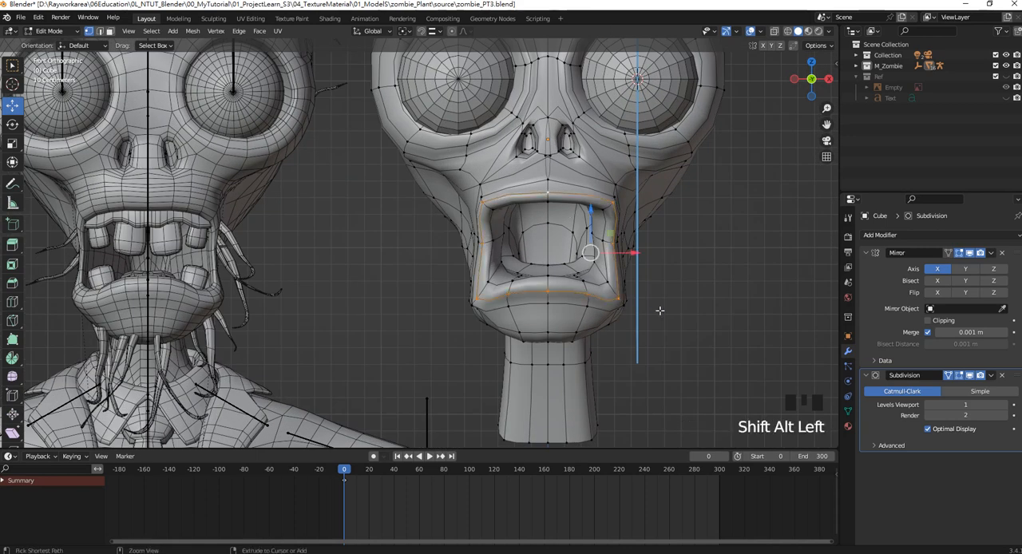
{"action": "left_click_drag", "start_coordinate": [731, 336], "coordinate": [462, 233], "text": "ctrl"}
{"action": "left_click_drag", "start_coordinate": [597, 169], "coordinate": [596, 177]}
{"action": "left_click", "coordinate": [493, 223], "text": "alt+shift"}
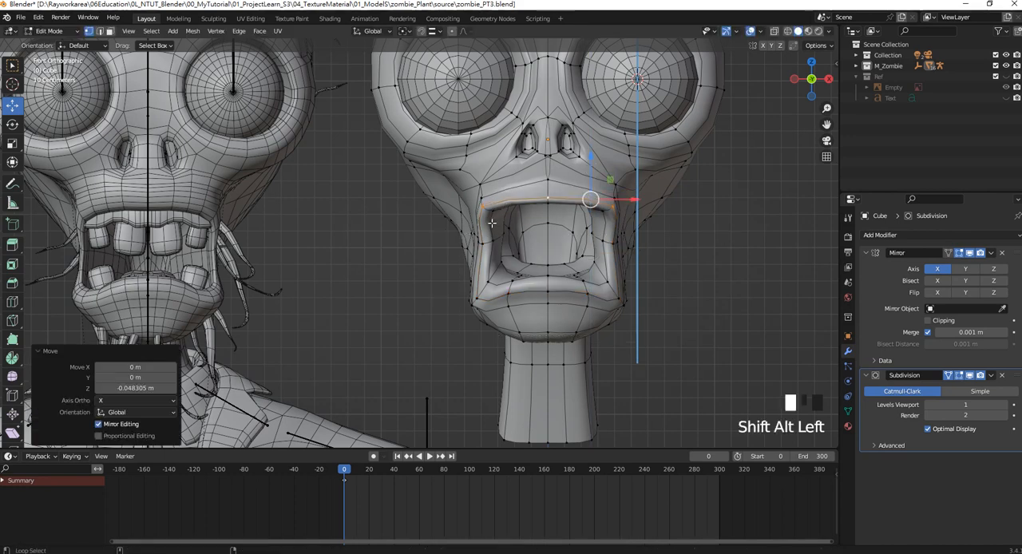
{"action": "left_click", "coordinate": [605, 210], "text": "ctrl"}
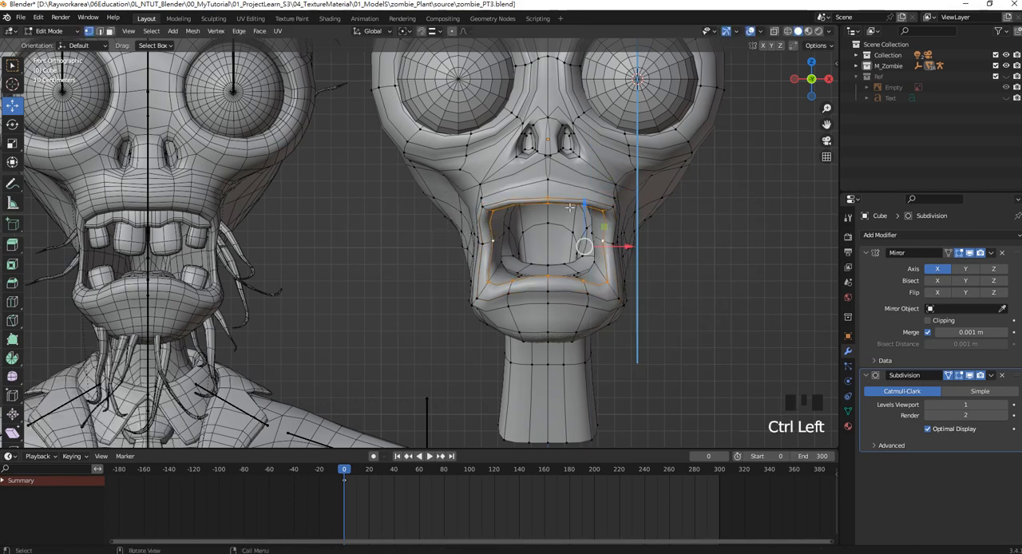
{"action": "left_click_drag", "start_coordinate": [583, 202], "coordinate": [583, 209]}
Lower the centre vertex under the chin about 0.035 m along Z in front view.
{"action": "scroll", "coordinate": [584, 209], "scroll_direction": "down", "scroll_amount": 3}
{"action": "middle_click_drag", "start_coordinate": [587, 231], "coordinate": [613, 259], "text": "alt"}
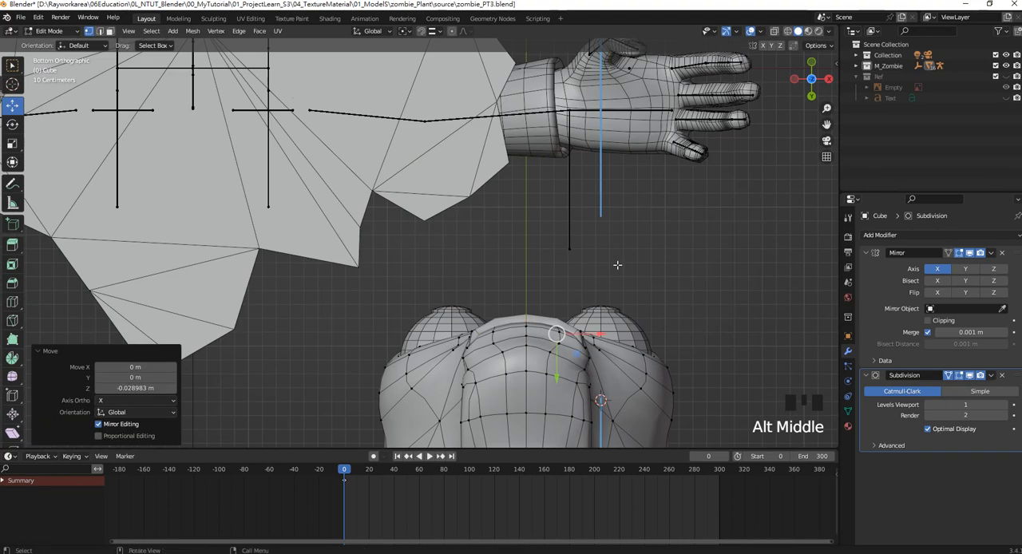
{"action": "key", "text": "KP_1"}
{"action": "left_click", "coordinate": [533, 330]}
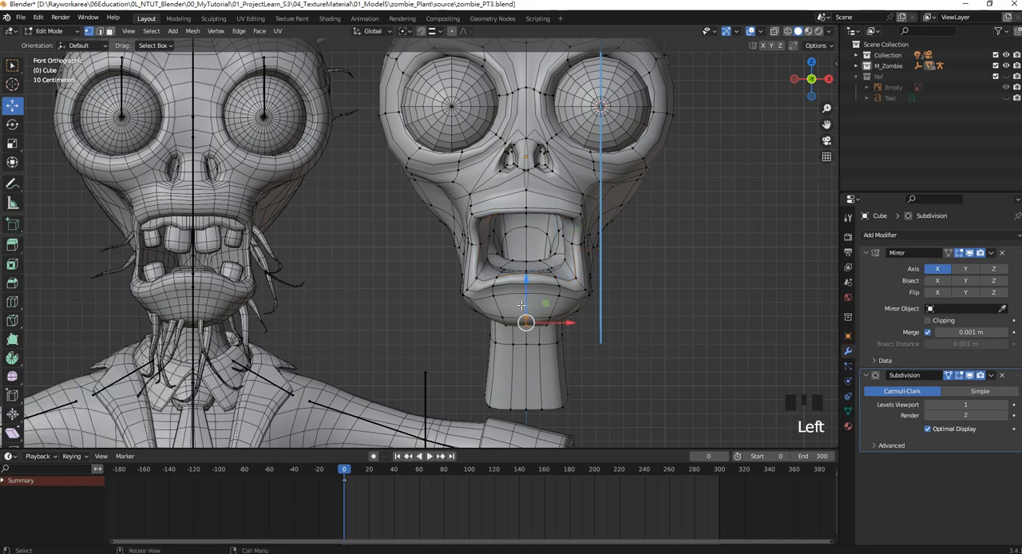
{"action": "middle_click_drag", "start_coordinate": [542, 296], "coordinate": [550, 266], "text": "shift"}
{"action": "left_click_drag", "start_coordinate": [534, 252], "coordinate": [534, 258]}
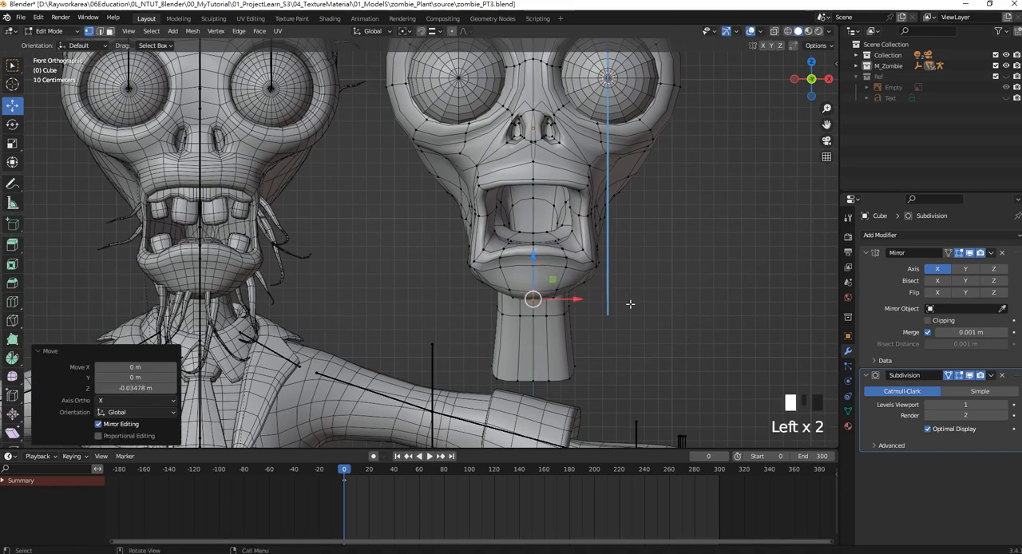
Leave mesh editing of the head, deselect it and save zombie_PT3.blend.
{"action": "left_click_drag", "start_coordinate": [633, 302], "coordinate": [626, 274]}
{"action": "scroll", "coordinate": [551, 192], "scroll_direction": "up", "scroll_amount": 1}
{"action": "middle_click_drag", "start_coordinate": [537, 180], "coordinate": [601, 227], "text": "shift"}
{"action": "key", "text": "Tab"}
{"action": "scroll", "coordinate": [560, 232], "scroll_direction": "down", "scroll_amount": 5}
{"action": "left_click", "coordinate": [605, 227]}
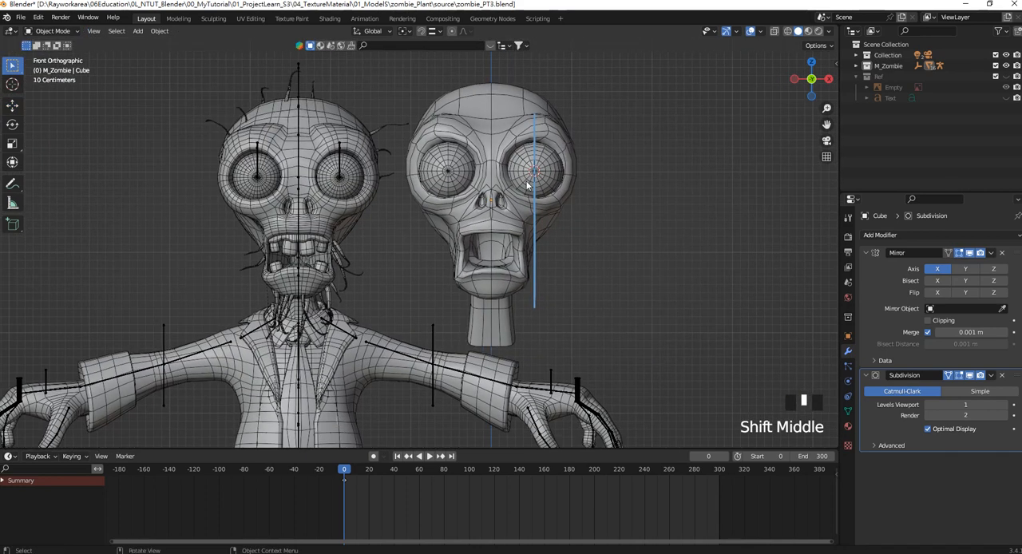
{"action": "key", "text": "ctrl+s"}
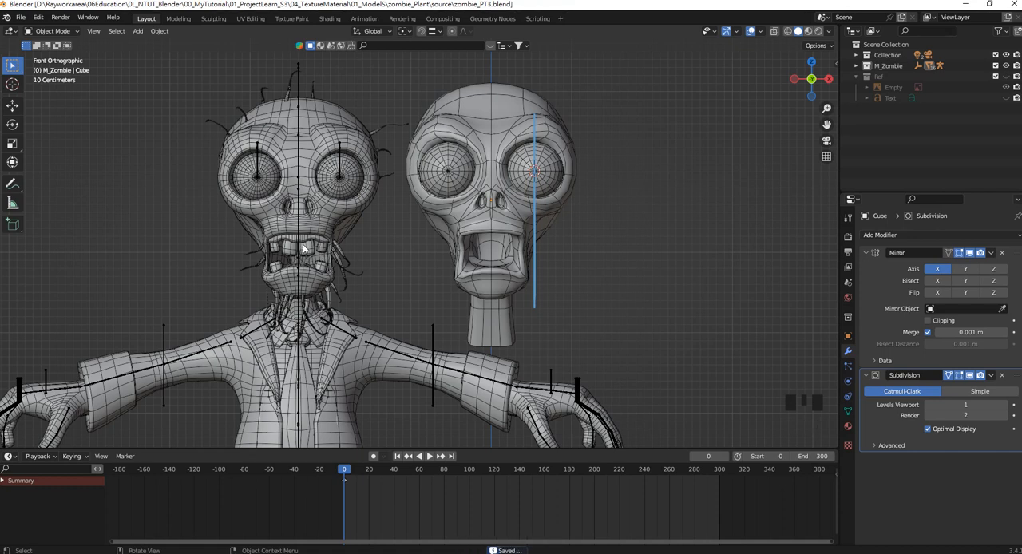
{"action": "scroll", "coordinate": [303, 249], "scroll_direction": "up", "scroll_amount": 3}
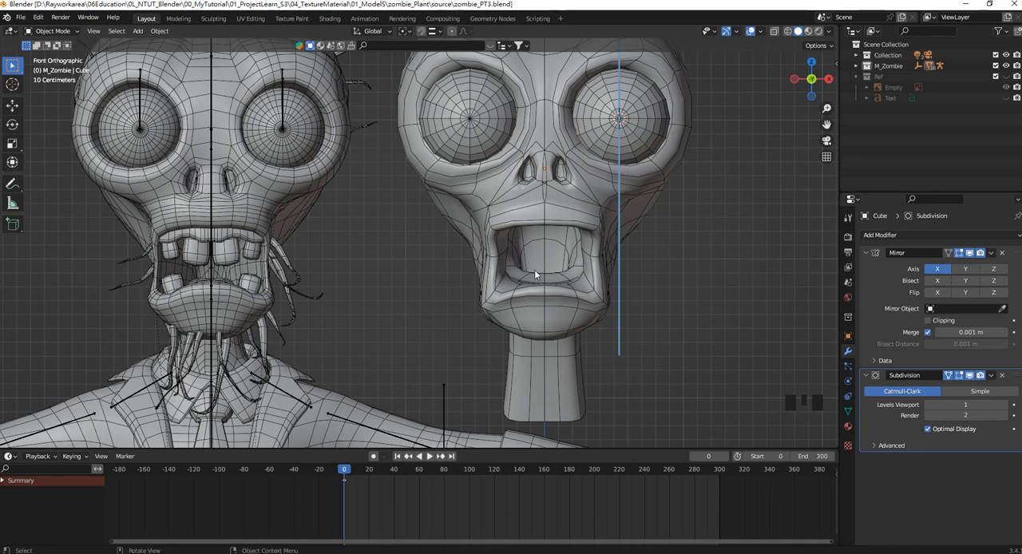
{"action": "scroll", "coordinate": [544, 235], "scroll_direction": "down", "scroll_amount": 1}
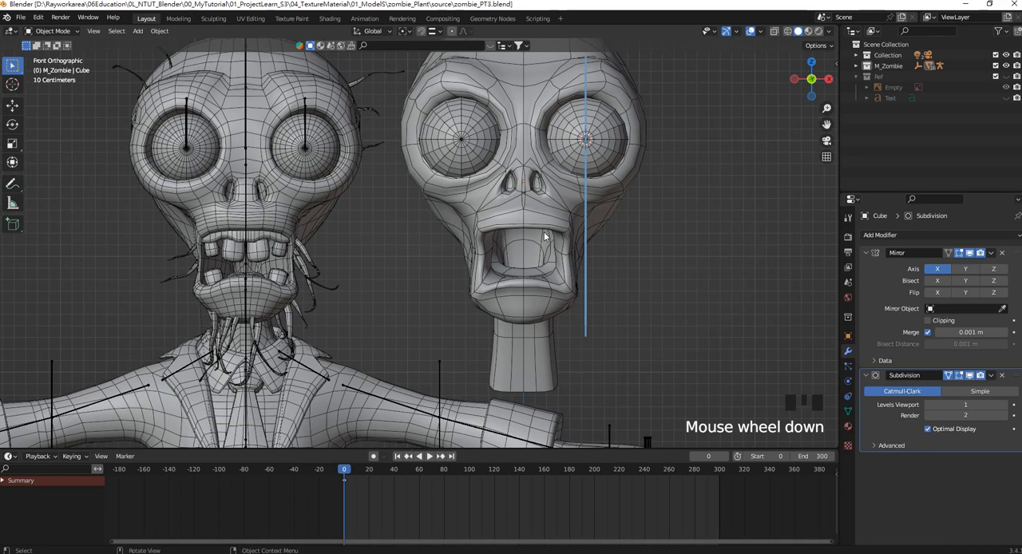
{"action": "scroll", "coordinate": [532, 280], "scroll_direction": "down", "scroll_amount": 2}
{"action": "scroll", "coordinate": [532, 280], "scroll_direction": "up", "scroll_amount": 2}
{"action": "middle_click_drag", "start_coordinate": [531, 351], "coordinate": [520, 249], "text": "shift"}
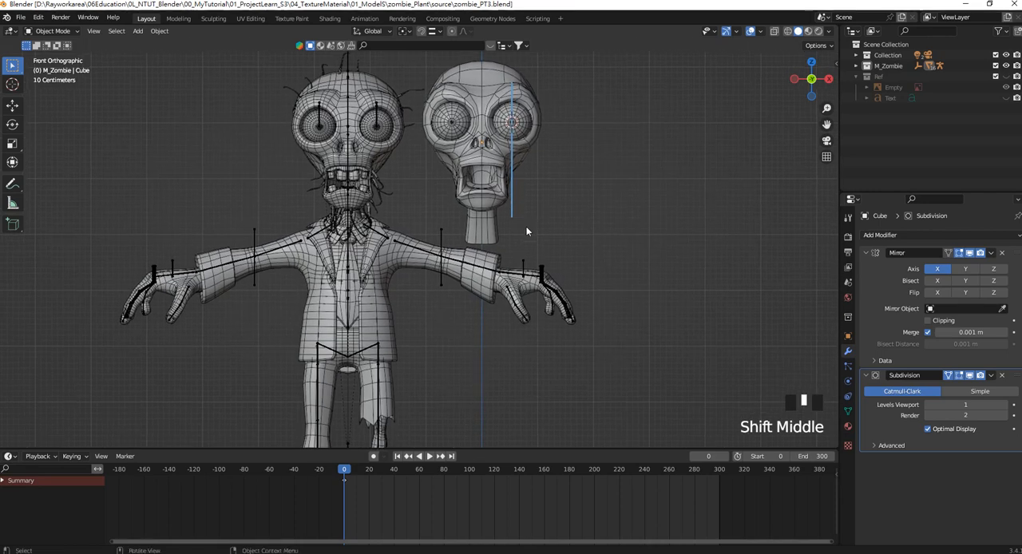
{"action": "key", "text": "shift+a"}
{"action": "mouse_move", "coordinate": [520, 230]}
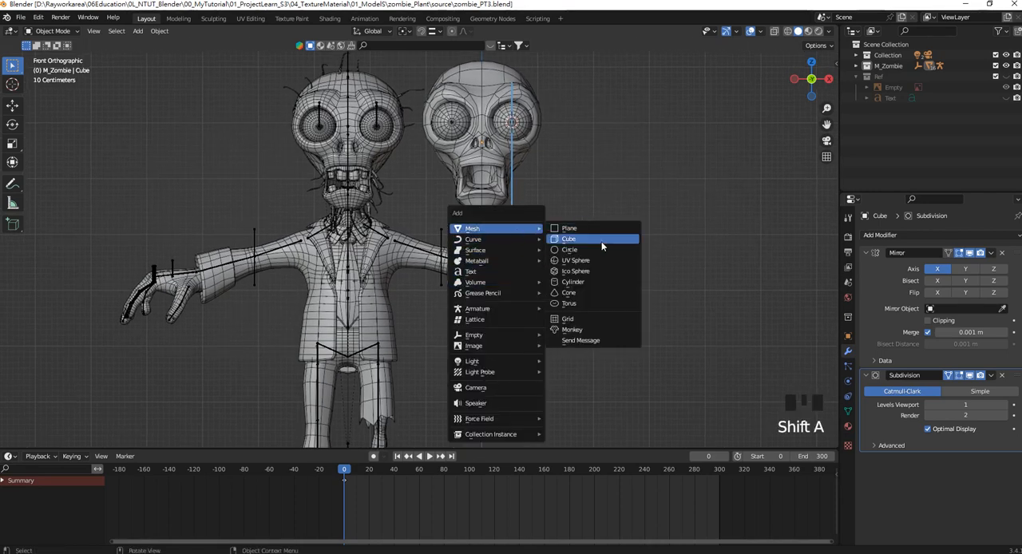
{"action": "left_click", "coordinate": [601, 240]}
{"action": "scroll", "coordinate": [530, 206], "scroll_direction": "down", "scroll_amount": 1}
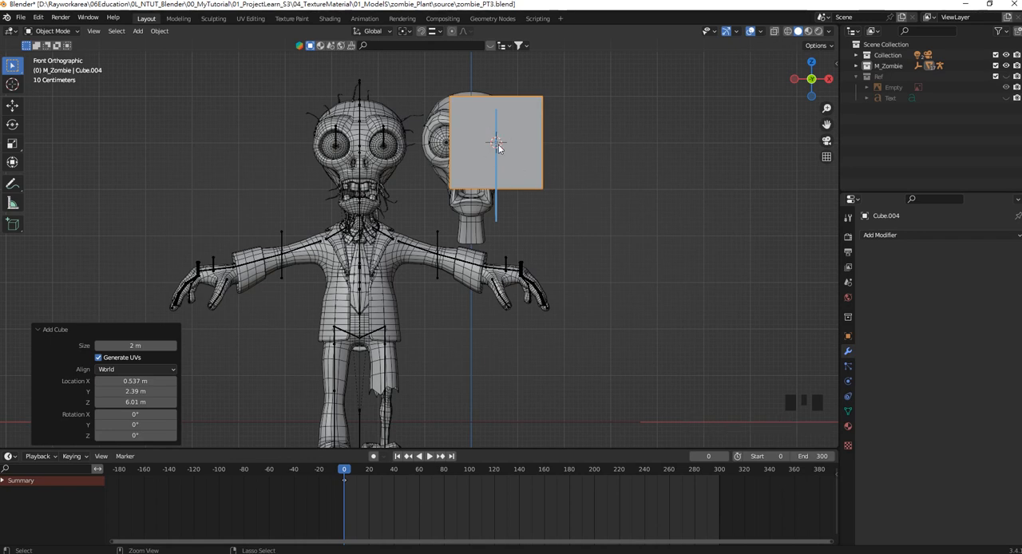
{"action": "key", "text": "ctrl+z"}
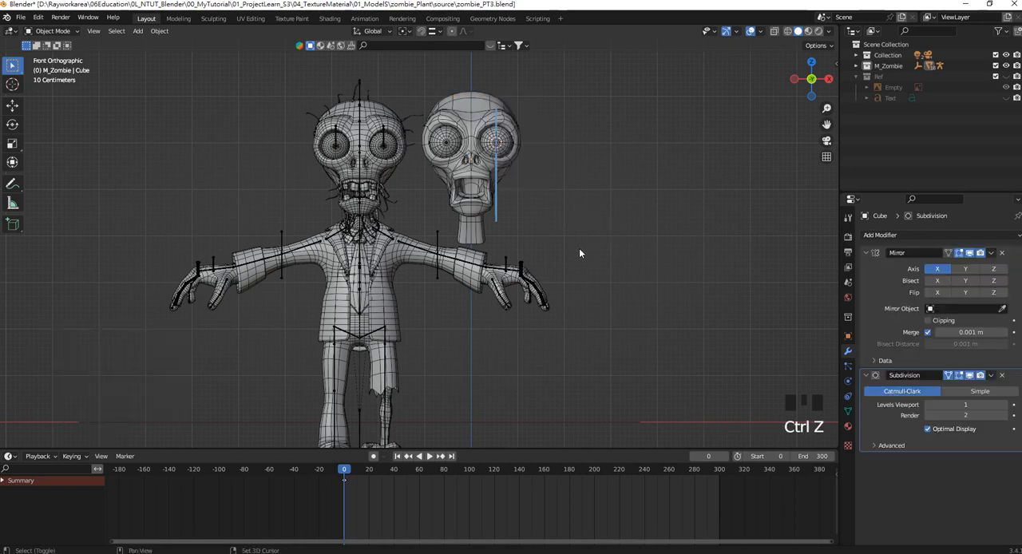
Reset the 3D cursor to the world origin and add a 2 m cube there.
{"action": "key", "text": "shift+c"}
{"action": "scroll", "coordinate": [561, 259], "scroll_direction": "up", "scroll_amount": 3}
{"action": "middle_click_drag", "start_coordinate": [561, 259], "coordinate": [605, 281], "text": "shift"}
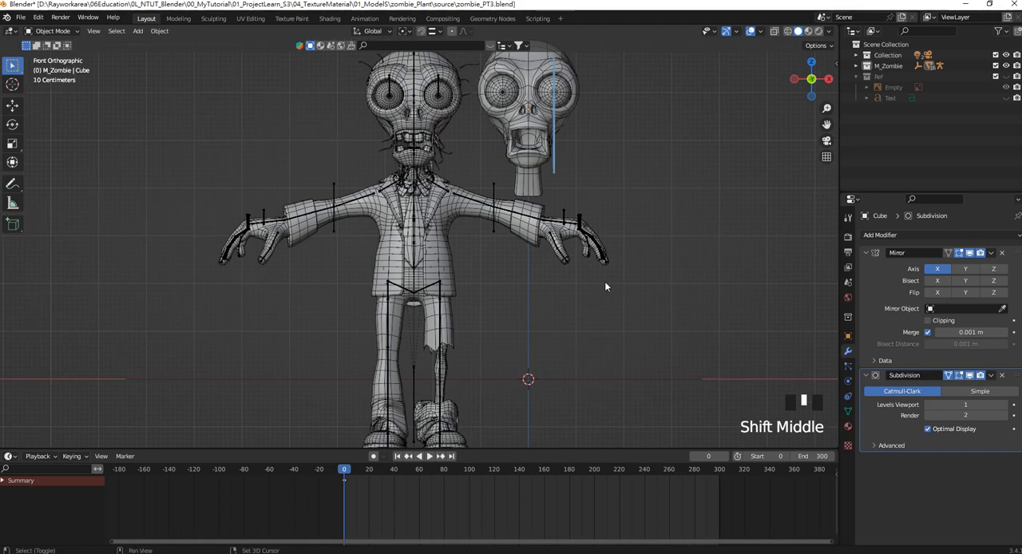
{"action": "key", "text": "shift+a"}
{"action": "mouse_move", "coordinate": [600, 281]}
{"action": "left_click", "coordinate": [647, 292]}
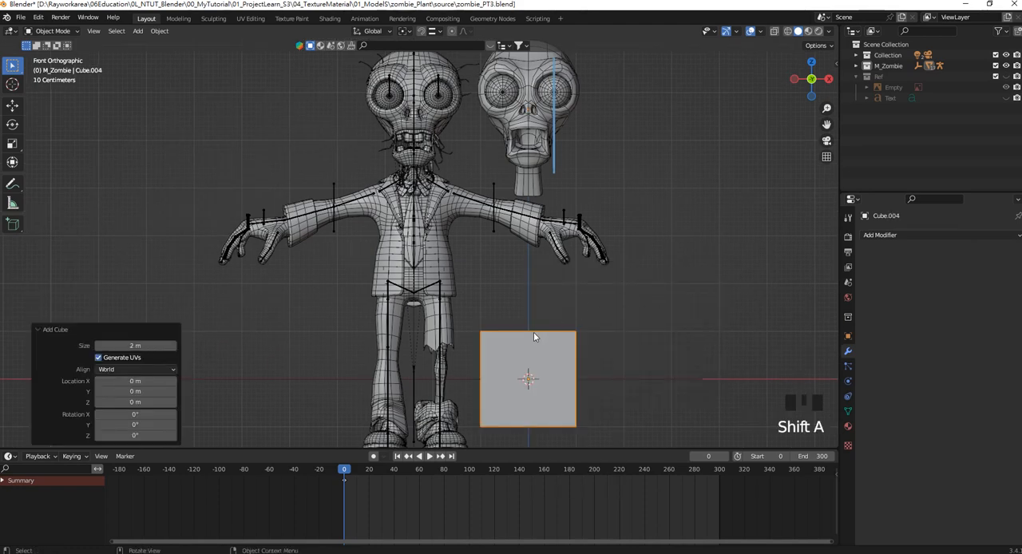
Raise the new cube about 4.65 m along Z to the head's chin and scale it to 0.259.
{"action": "middle_click_drag", "start_coordinate": [533, 336], "coordinate": [516, 358], "text": "shift"}
{"action": "key", "text": "g"}
{"action": "left_click", "coordinate": [596, 144]}
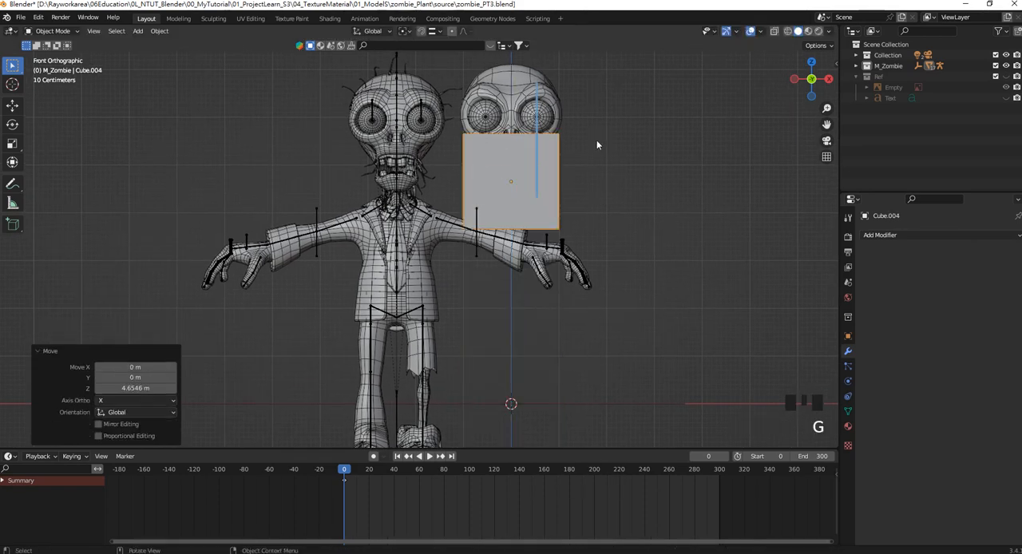
{"action": "middle_click_drag", "start_coordinate": [596, 145], "coordinate": [615, 290], "text": "shift"}
{"action": "key", "text": "s"}
{"action": "left_click", "coordinate": [506, 254]}
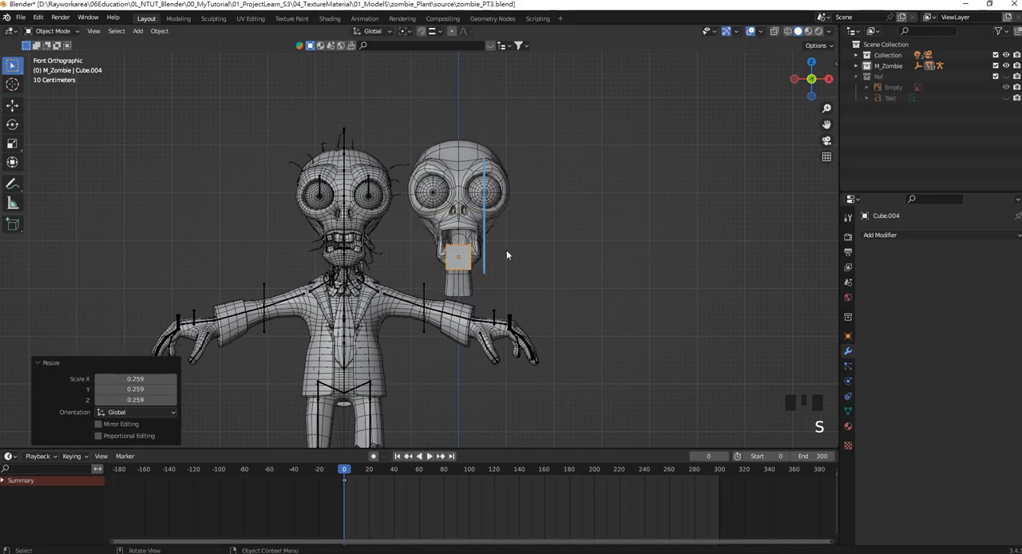
Raise the cube about 0.49 m along Z to the mouth opening and fine-tune its height.
{"action": "scroll", "coordinate": [506, 254], "scroll_direction": "up", "scroll_amount": 6}
{"action": "middle_click_drag", "start_coordinate": [554, 267], "coordinate": [483, 272], "text": "shift"}
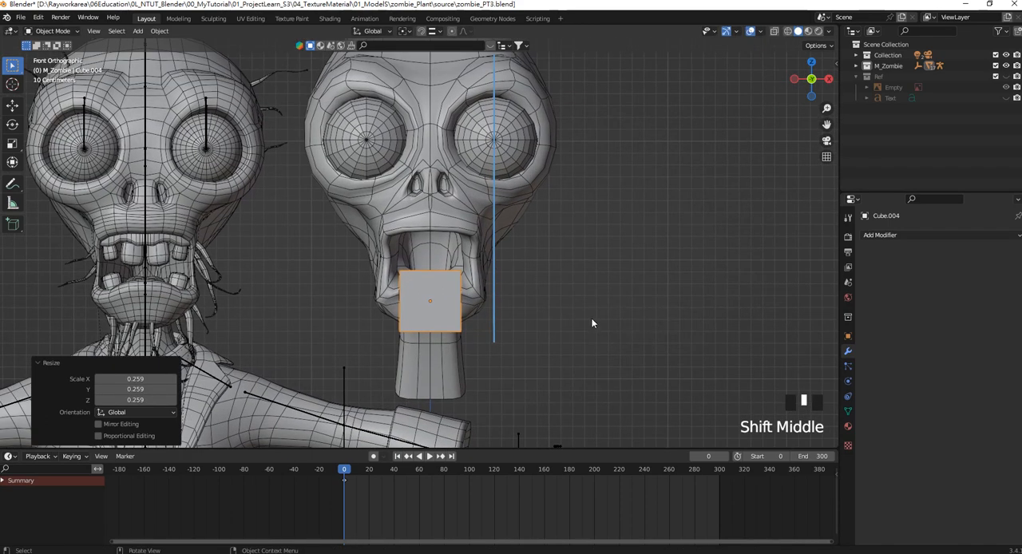
{"action": "key", "text": "g"}
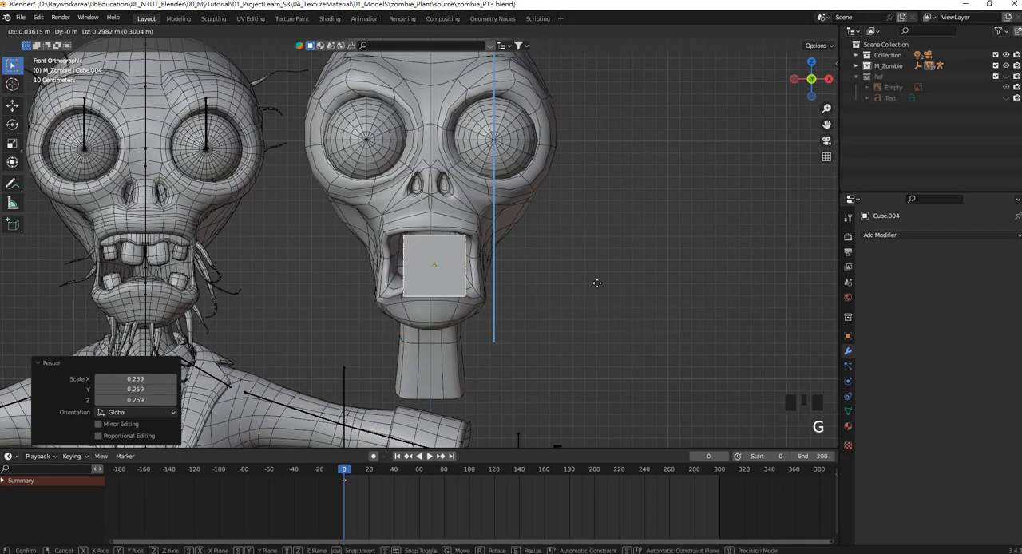
{"action": "left_click", "coordinate": [592, 259]}
{"action": "middle_click_drag", "start_coordinate": [551, 264], "coordinate": [573, 281], "text": "shift"}
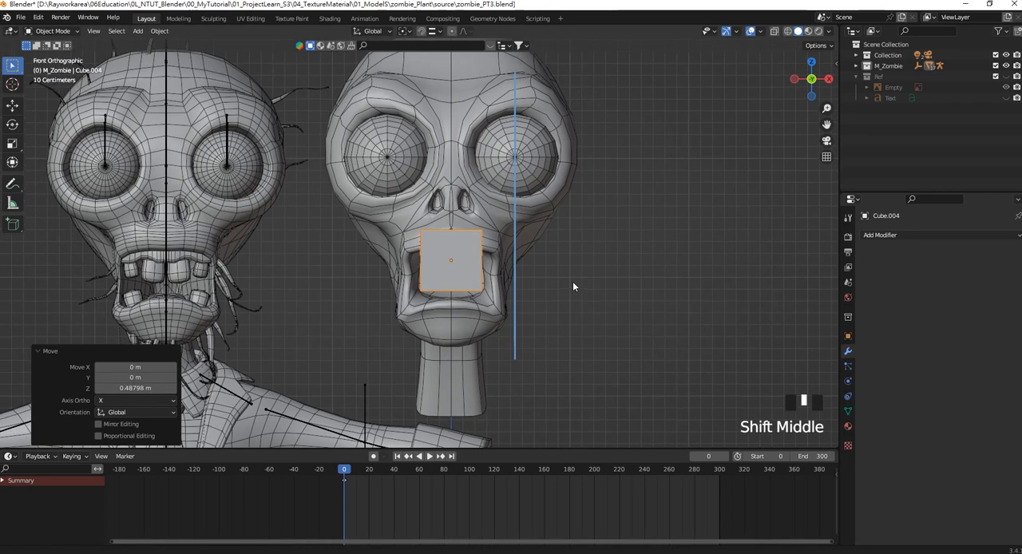
{"action": "key", "text": "g"}
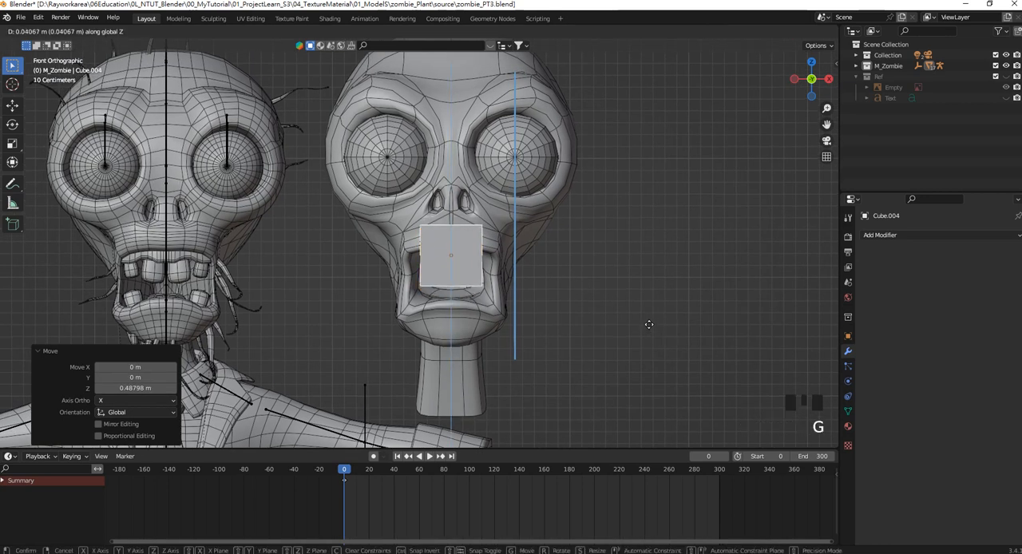
{"action": "left_click", "coordinate": [649, 332]}
Scale the cube uniformly by 0.557, and widen it along X by 2.189 and again by 1.085 to span the mouth.
{"action": "key", "text": "s"}
{"action": "left_click", "coordinate": [562, 297]}
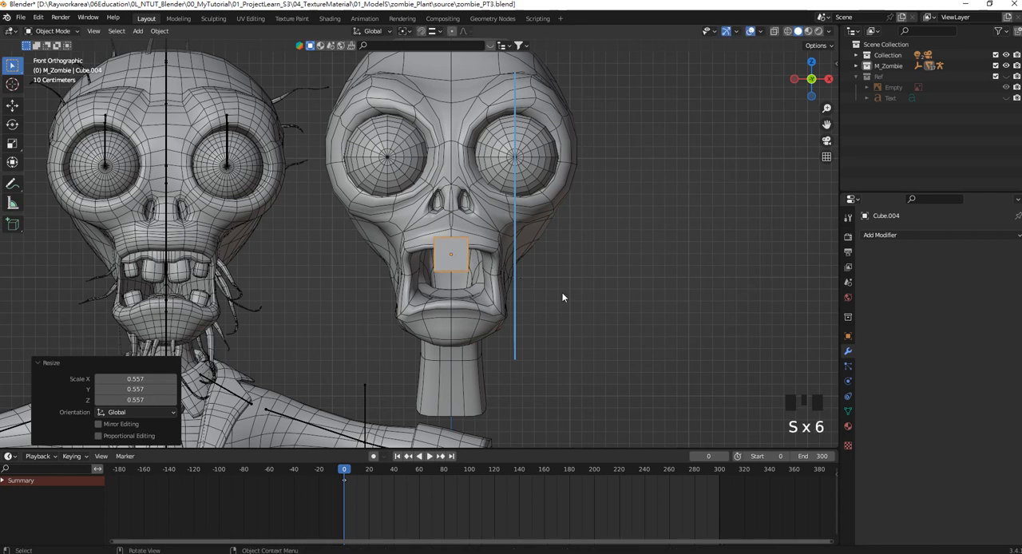
{"action": "key", "text": "s"}
{"action": "key", "text": "x"}
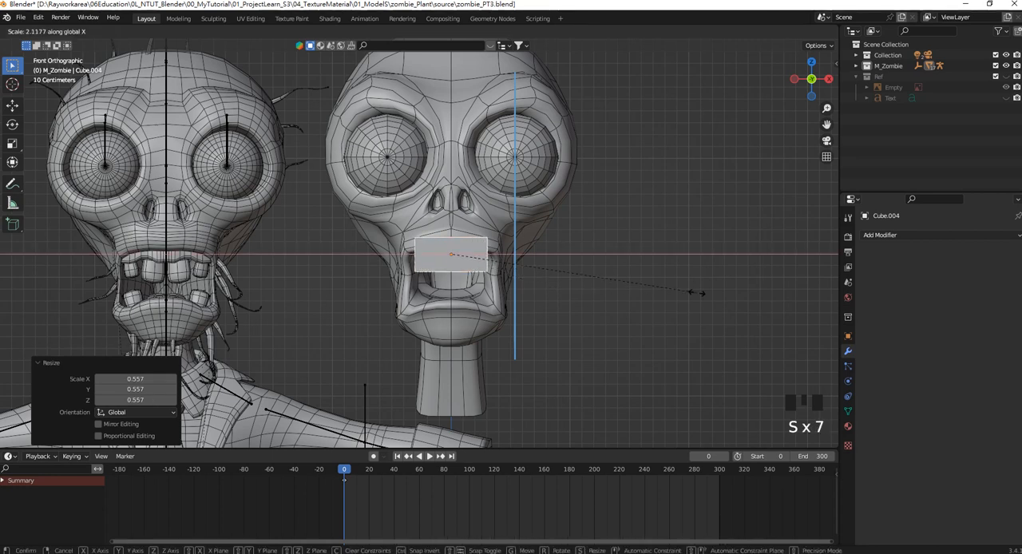
{"action": "left_click", "coordinate": [705, 291]}
{"action": "middle_click_drag", "start_coordinate": [557, 268], "coordinate": [575, 270], "text": "shift"}
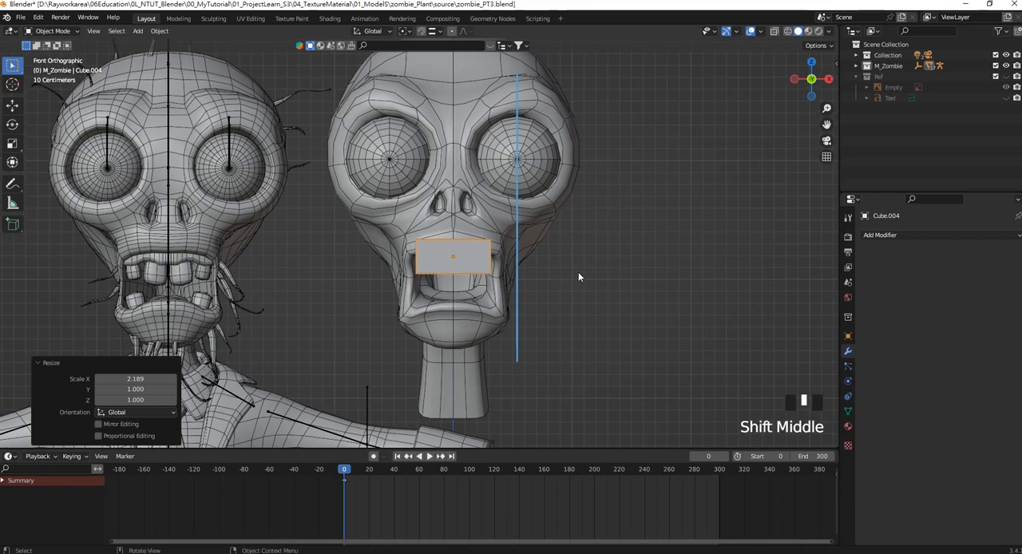
{"action": "key", "text": "s"}
{"action": "left_click", "coordinate": [587, 273]}
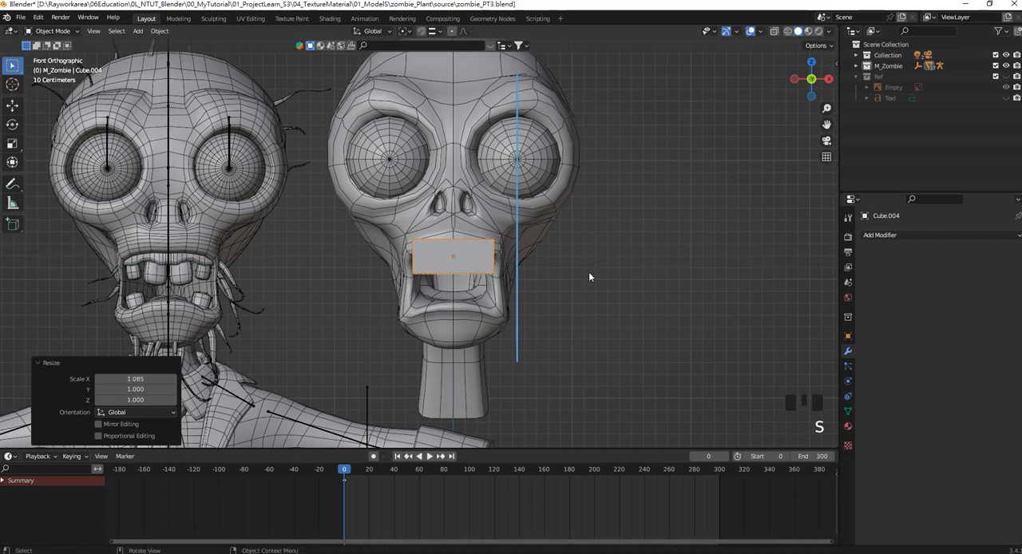
Open the stretched cube in Edit Mode and add three evenly spaced vertical loop cuts across its width.
{"action": "scroll", "coordinate": [514, 276], "scroll_direction": "up", "scroll_amount": 1}
{"action": "middle_click_drag", "start_coordinate": [514, 276], "coordinate": [493, 243], "text": "shift"}
{"action": "scroll", "coordinate": [516, 274], "scroll_direction": "up", "scroll_amount": 2}
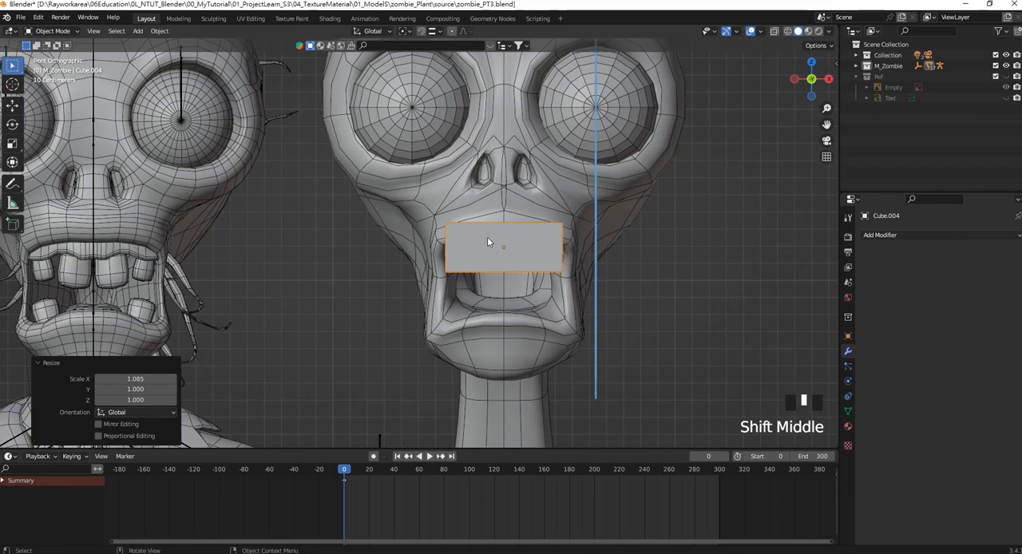
{"action": "key", "text": "Tab"}
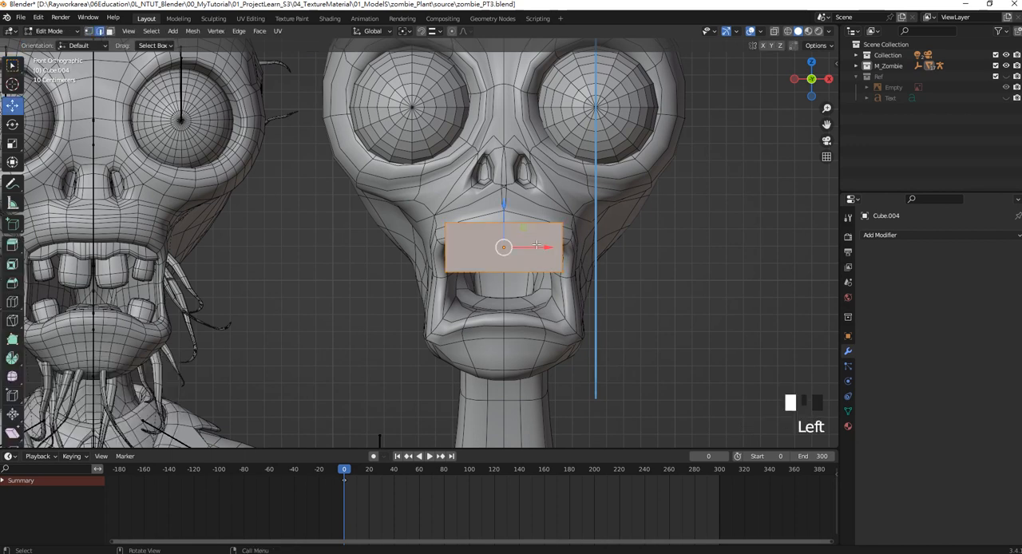
{"action": "key", "text": "ctrl+r"}
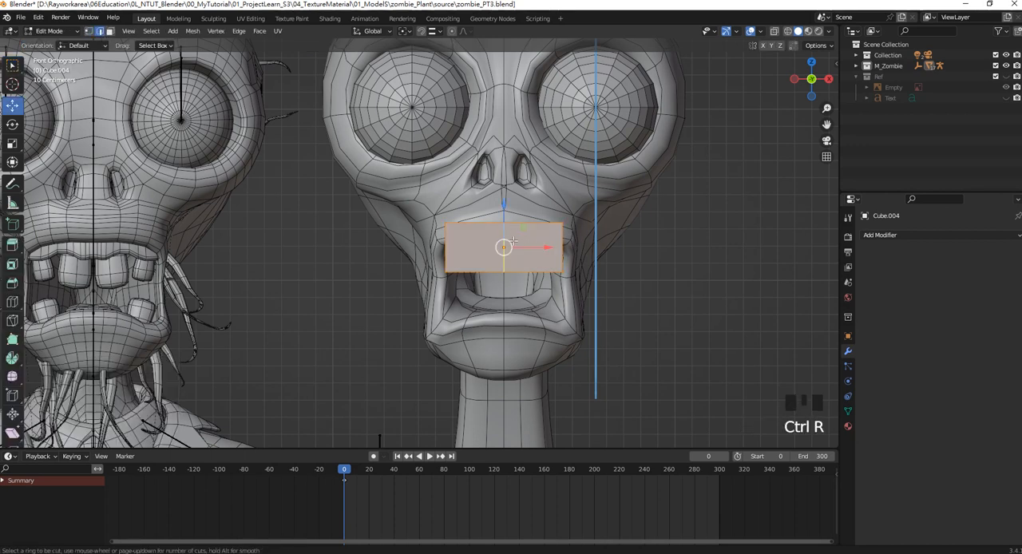
{"action": "scroll", "coordinate": [509, 231], "scroll_direction": "up", "scroll_amount": 1}
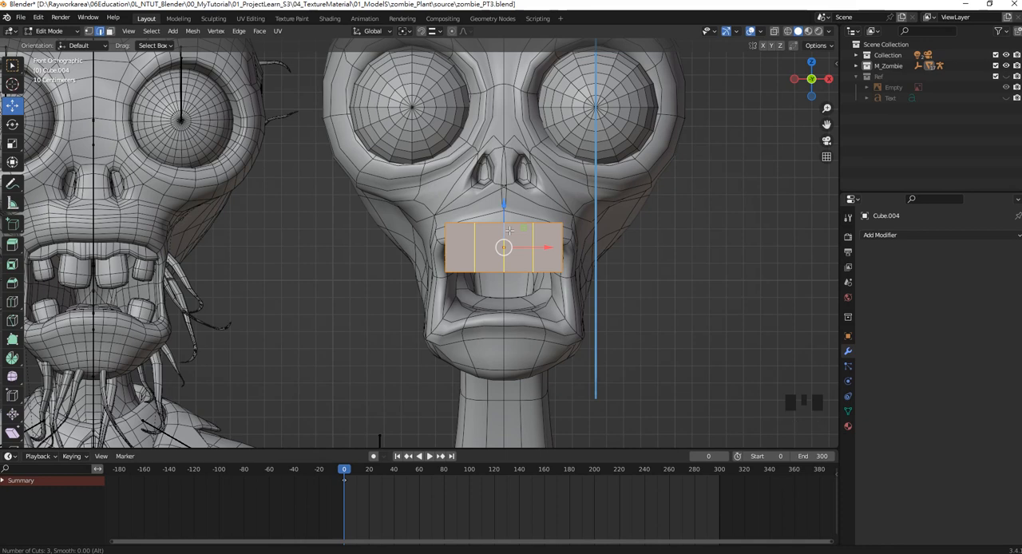
{"action": "left_click", "coordinate": [510, 231]}
{"action": "right_click", "coordinate": [510, 229]}
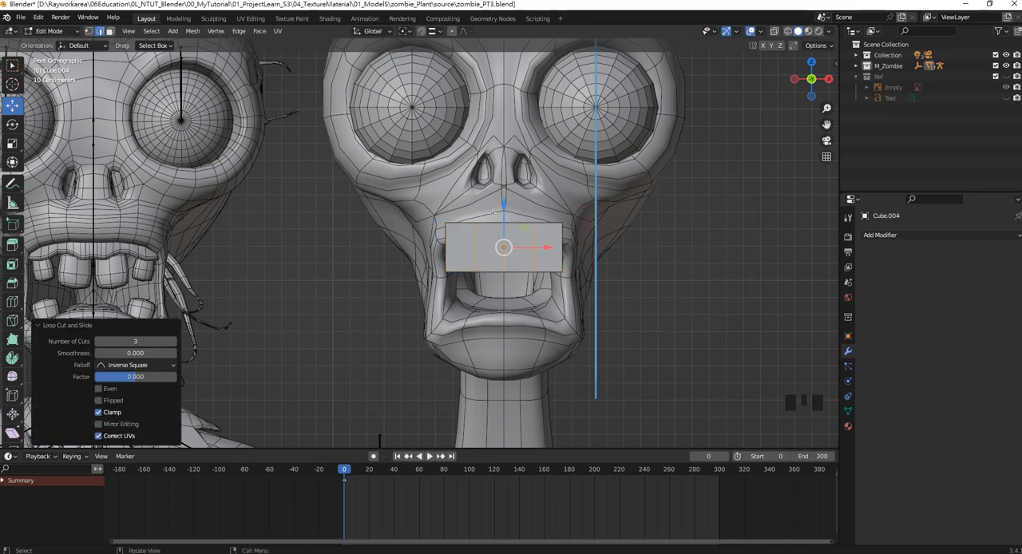
Switch to face selection with wireframe shading and select all faces of the cube's negative-X half.
{"action": "left_click", "coordinate": [459, 202]}
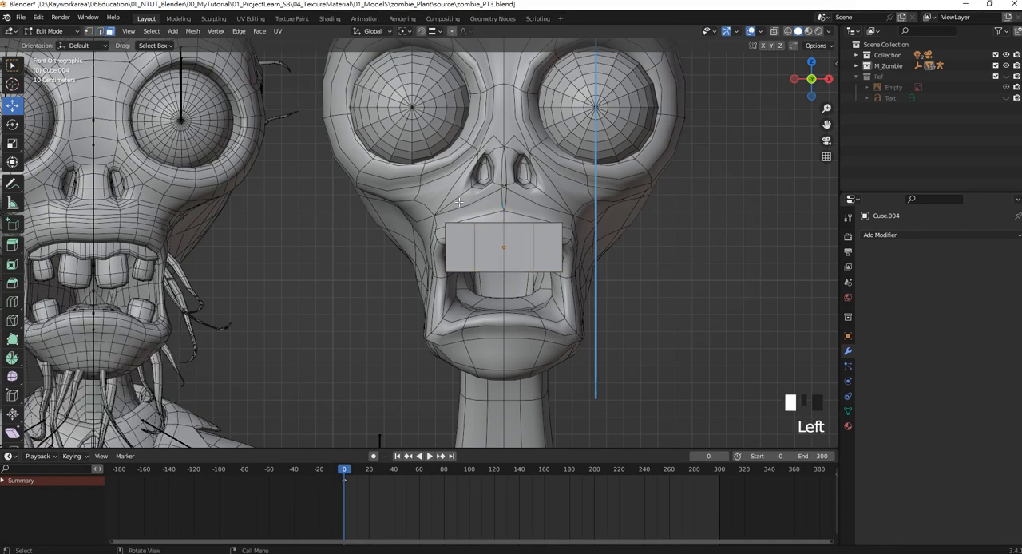
{"action": "key", "text": "z"}
{"action": "left_click", "coordinate": [420, 232]}
{"action": "left_click_drag", "start_coordinate": [423, 198], "coordinate": [498, 304]}
{"action": "key", "text": "Delete"}
{"action": "left_click", "coordinate": [492, 297]}
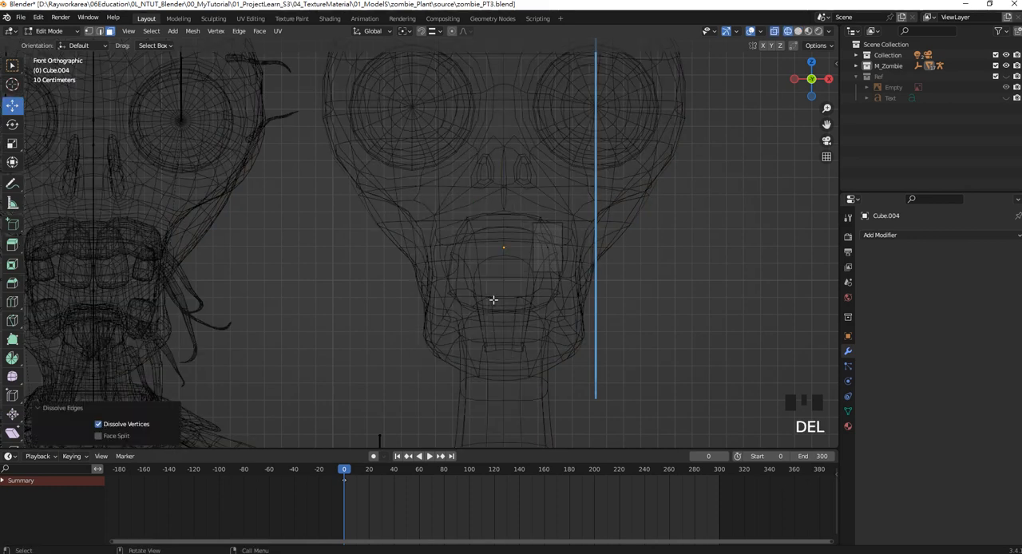
{"action": "key", "text": "ctrl+s"}
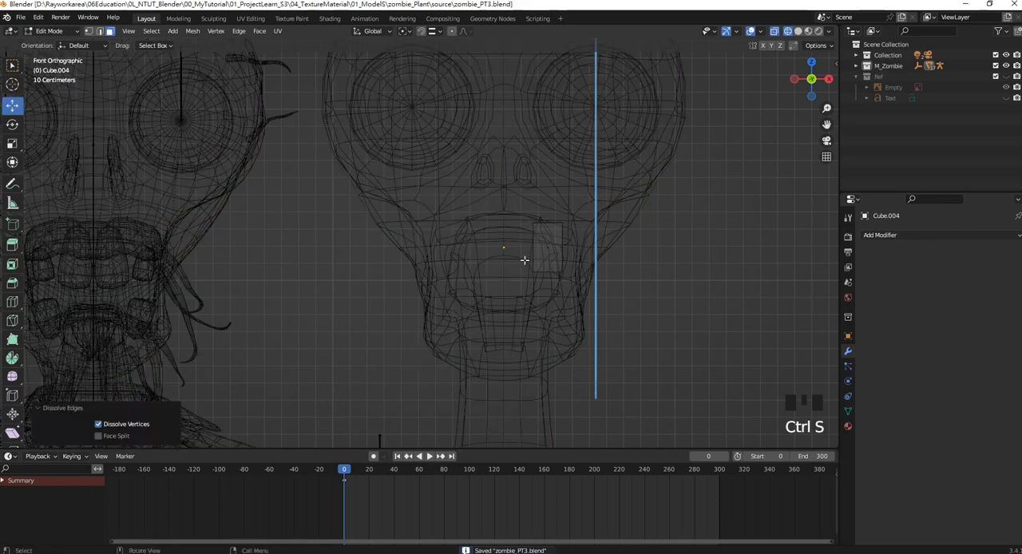
{"action": "key", "text": "ctrl+z"}
{"action": "key", "text": "Left"}
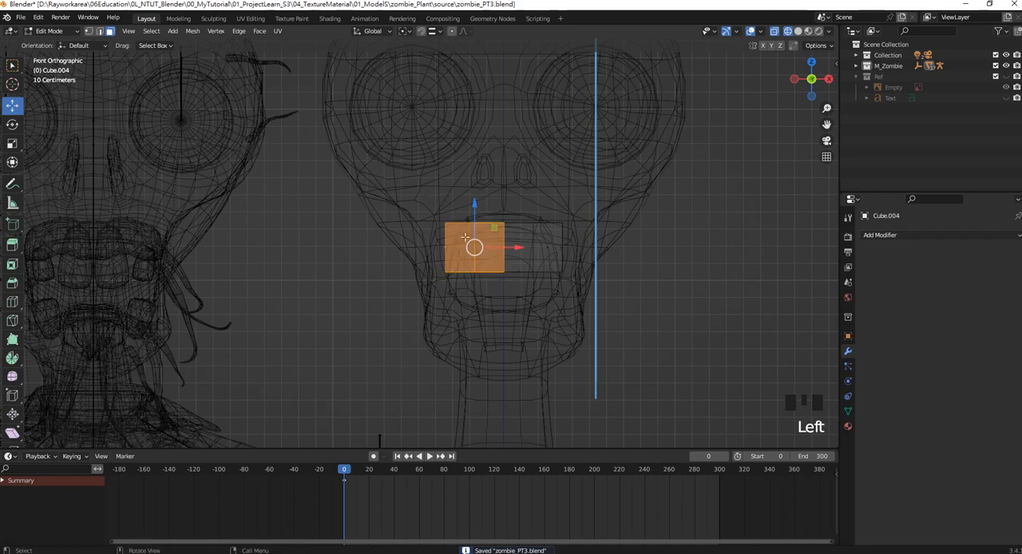
Delete the selected half of the stretched cube and add a Mirror modifier on the X axis in Object Mode.
{"action": "key", "text": "Delete"}
{"action": "left_click", "coordinate": [459, 250]}
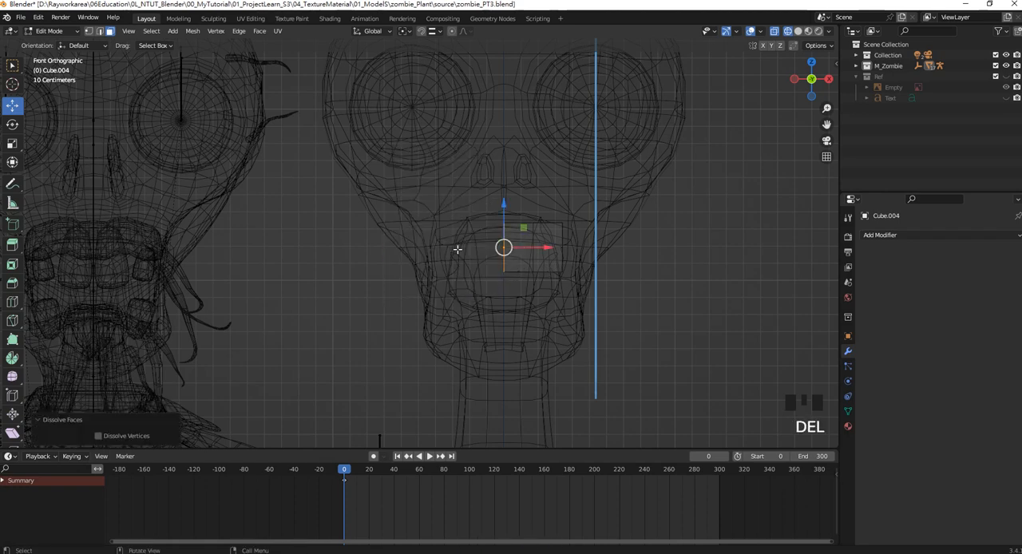
{"action": "middle_click_drag", "start_coordinate": [548, 247], "coordinate": [504, 261], "text": "shift"}
{"action": "key", "text": "Tab"}
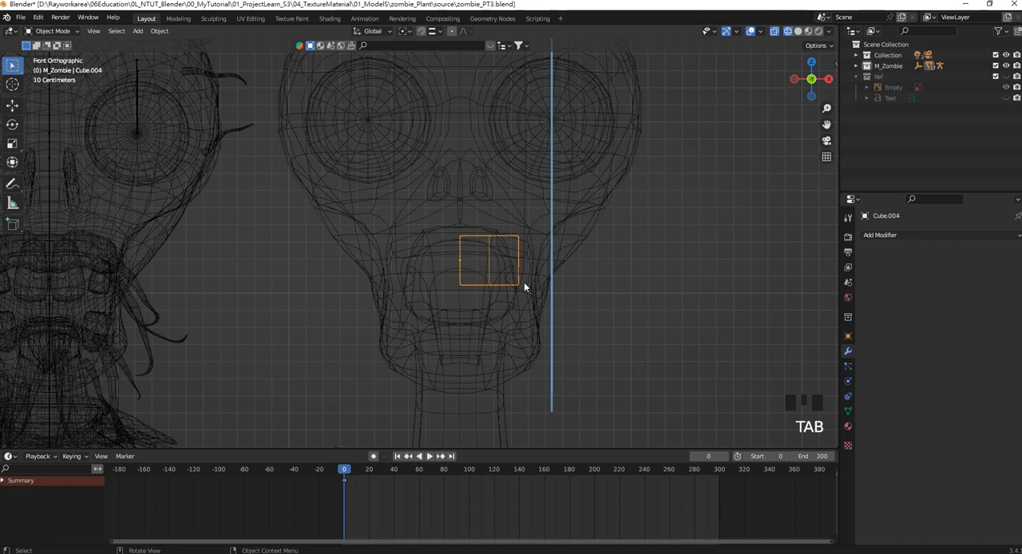
{"action": "left_click", "coordinate": [888, 237]}
{"action": "left_click", "coordinate": [828, 360]}
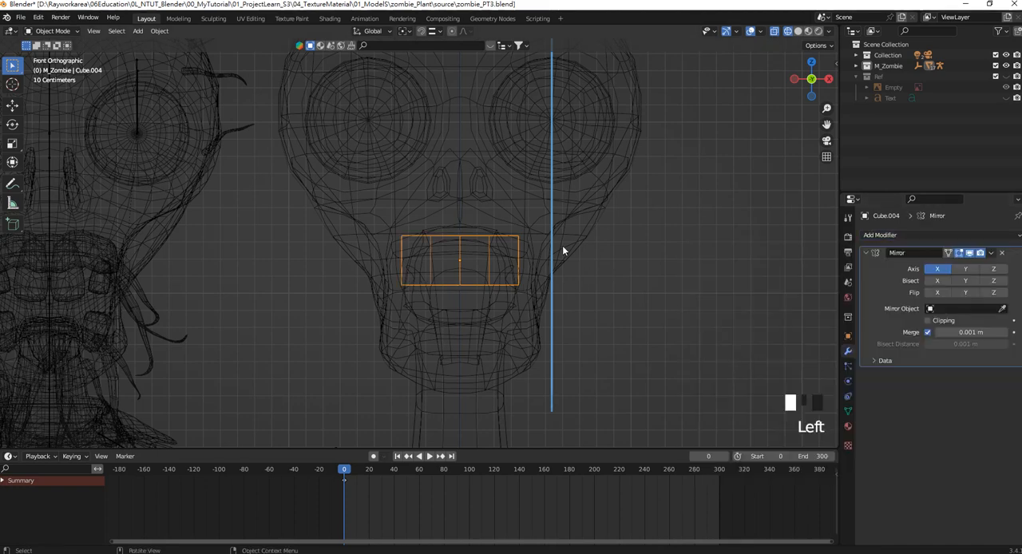
Add a Subdivision modifier at viewport level 1 to the mirrored cube and display the scene in solid shading.
{"action": "middle_click_drag", "start_coordinate": [562, 245], "coordinate": [583, 244], "text": "shift"}
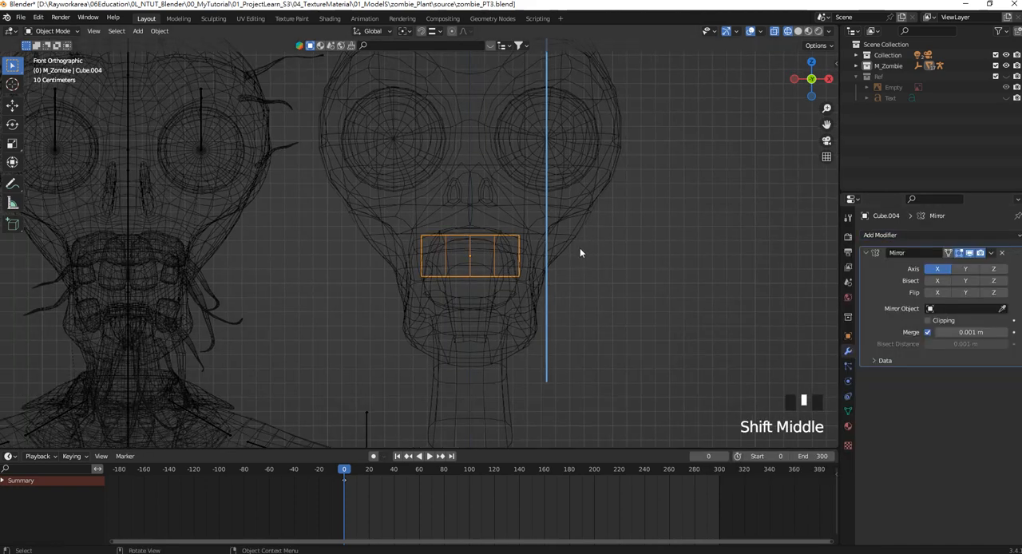
{"action": "key", "text": "ctrl+1"}
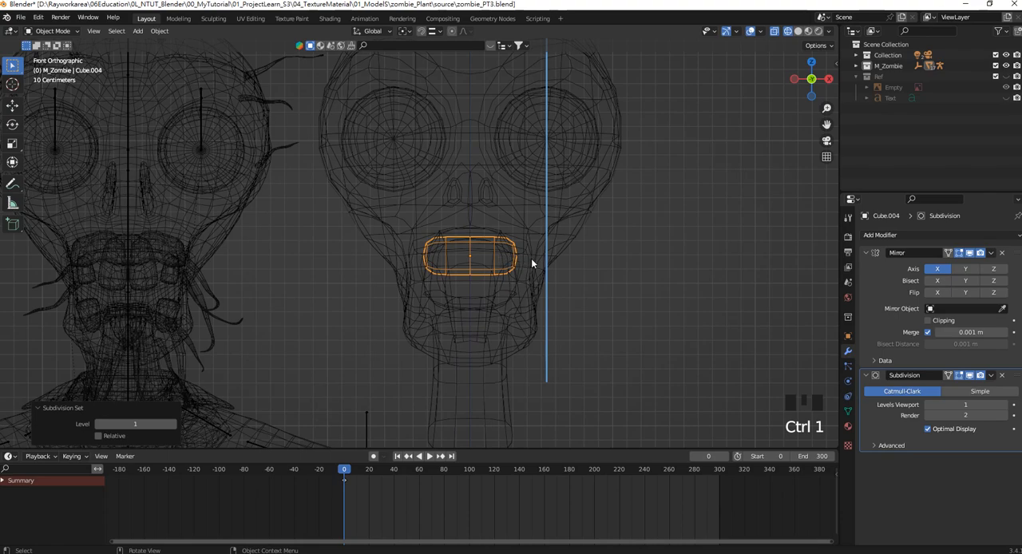
{"action": "key", "text": "z"}
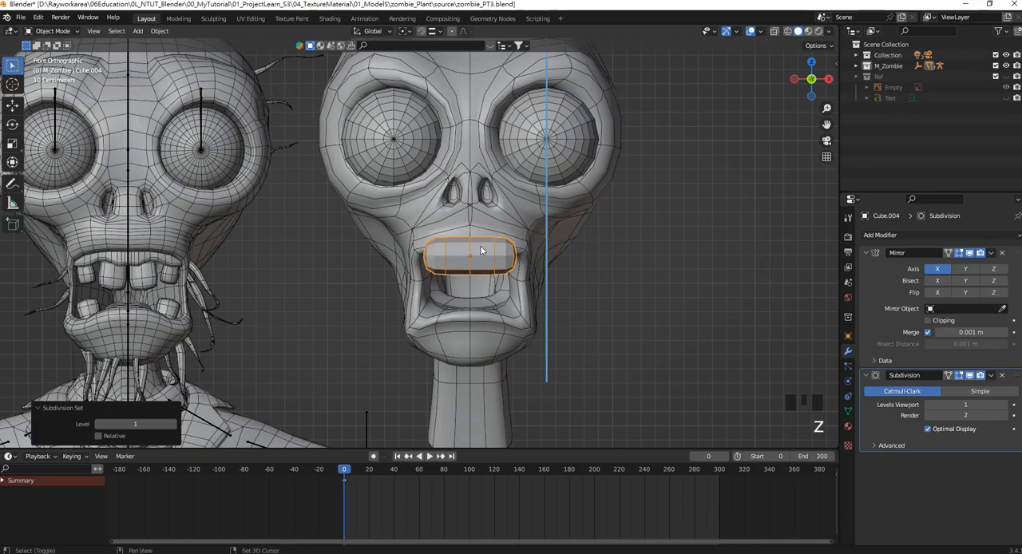
Move the mirrored cube about 2 m along Y so it sits inside the head's mouth opening.
{"action": "scroll", "coordinate": [480, 250], "scroll_direction": "down", "scroll_amount": 2}
{"action": "middle_click_drag", "start_coordinate": [480, 251], "coordinate": [440, 266]}
{"action": "scroll", "coordinate": [425, 246], "scroll_direction": "down", "scroll_amount": 1}
{"action": "scroll", "coordinate": [440, 267], "scroll_direction": "up", "scroll_amount": 2}
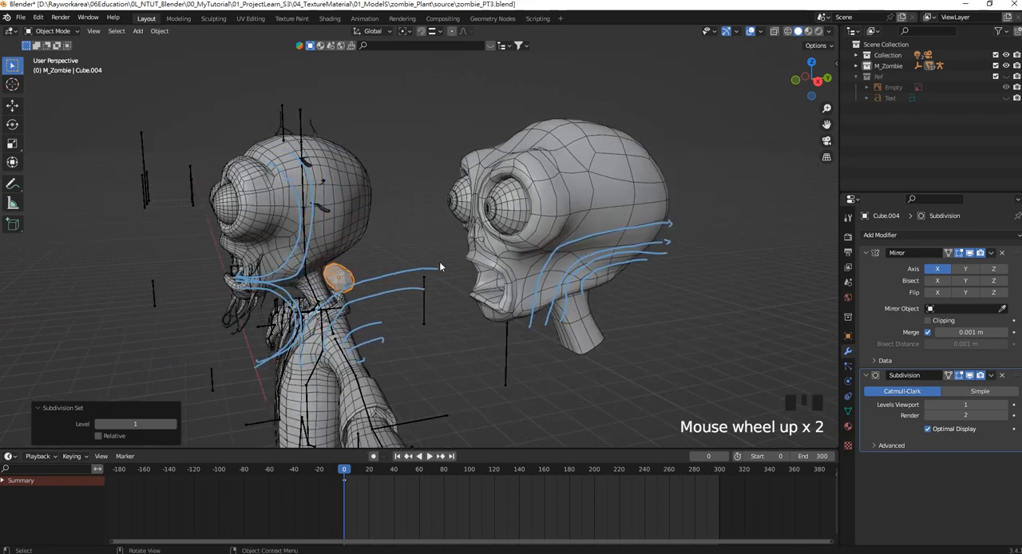
{"action": "left_click", "coordinate": [12, 104]}
{"action": "left_click_drag", "start_coordinate": [380, 277], "coordinate": [528, 275]}
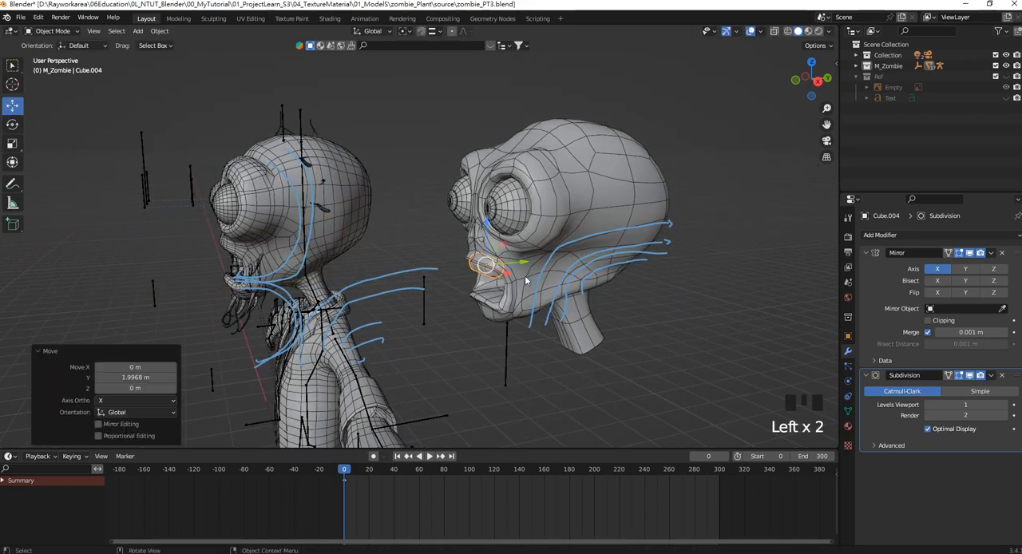
Erase the blue annotation strokes around the reference character and the modelled head.
{"action": "scroll", "coordinate": [59, 196], "scroll_direction": "down", "scroll_amount": 2}
{"action": "mouse_move", "coordinate": [12, 188]}
{"action": "left_mouse_down"}
{"action": "mouse_move", "coordinate": [84, 209]}
{"action": "mouse_move", "coordinate": [95, 257]}
{"action": "mouse_move", "coordinate": [86, 189]}
{"action": "mouse_move", "coordinate": [104, 254]}
{"action": "left_mouse_up"}
{"action": "mouse_move", "coordinate": [412, 283]}
{"action": "left_mouse_down"}
{"action": "mouse_move", "coordinate": [332, 149]}
{"action": "mouse_move", "coordinate": [570, 271]}
{"action": "left_mouse_up"}
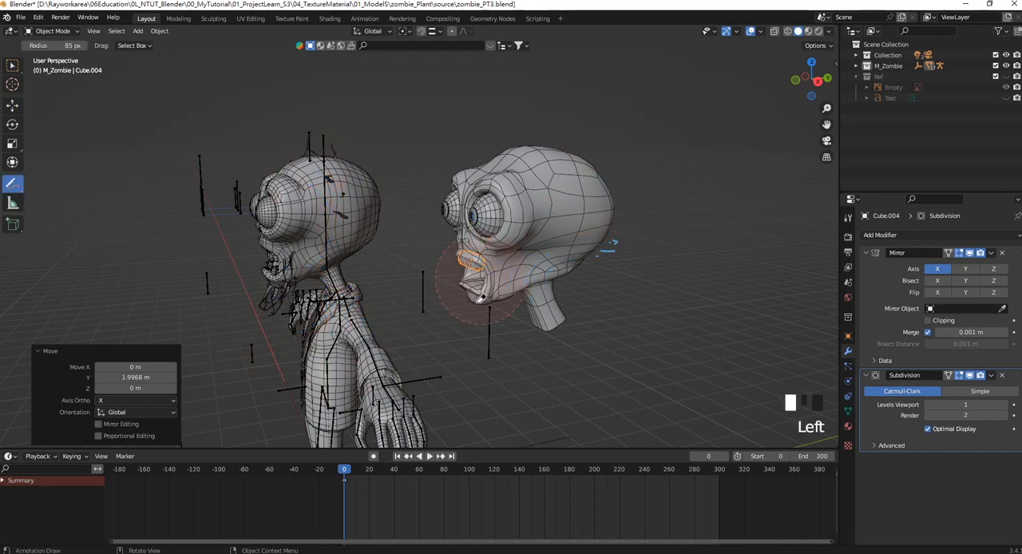
{"action": "key", "text": "KP_1"}
{"action": "scroll", "coordinate": [409, 224], "scroll_direction": "down", "scroll_amount": 1}
{"action": "middle_click_drag", "start_coordinate": [393, 235], "coordinate": [506, 205], "text": "shift"}
In Edit Mode, add a vertical loop cut near the middle of each segment of the mouth strip, and enable vertex selection.
{"action": "left_click", "coordinate": [12, 106]}
{"action": "scroll", "coordinate": [423, 254], "scroll_direction": "up", "scroll_amount": 5}
{"action": "middle_click_drag", "start_coordinate": [385, 256], "coordinate": [652, 241], "text": "shift"}
{"action": "scroll", "coordinate": [638, 243], "scroll_direction": "up", "scroll_amount": 2}
{"action": "key", "text": "Tab"}
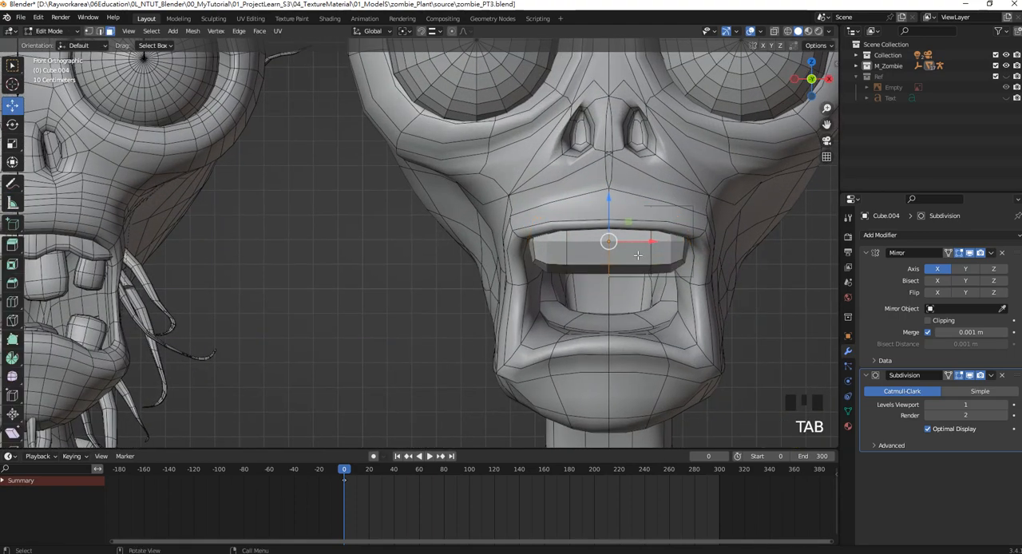
{"action": "key", "text": "ctrl+r"}
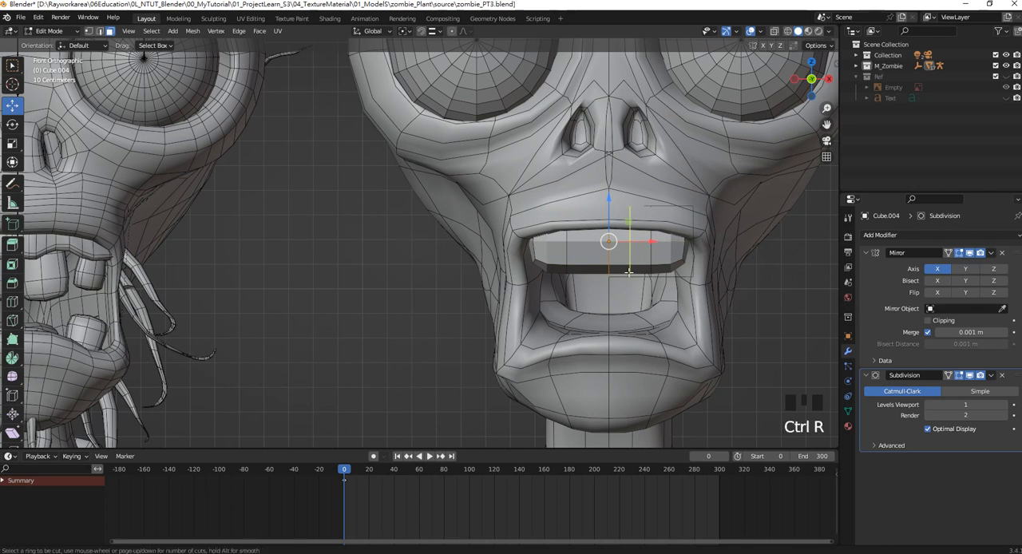
{"action": "left_click", "coordinate": [628, 272]}
{"action": "left_click", "coordinate": [639, 270]}
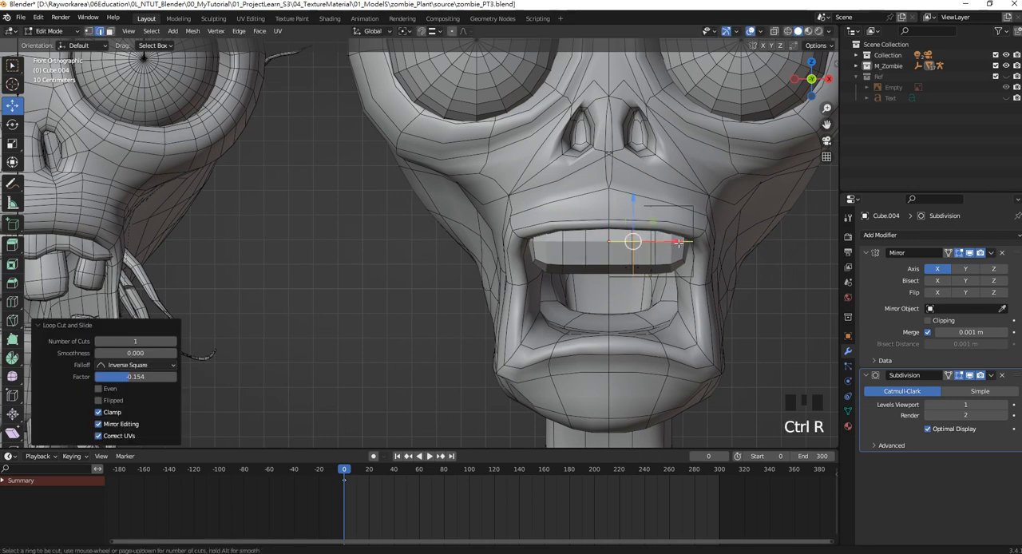
{"action": "left_click", "coordinate": [668, 267]}
{"action": "left_click", "coordinate": [672, 270]}
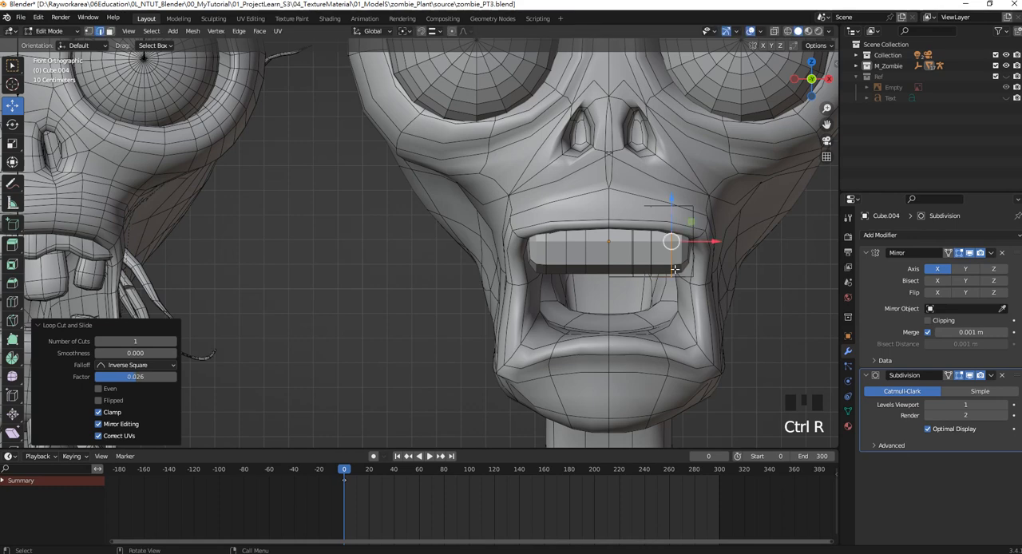
{"action": "left_click", "coordinate": [89, 30]}
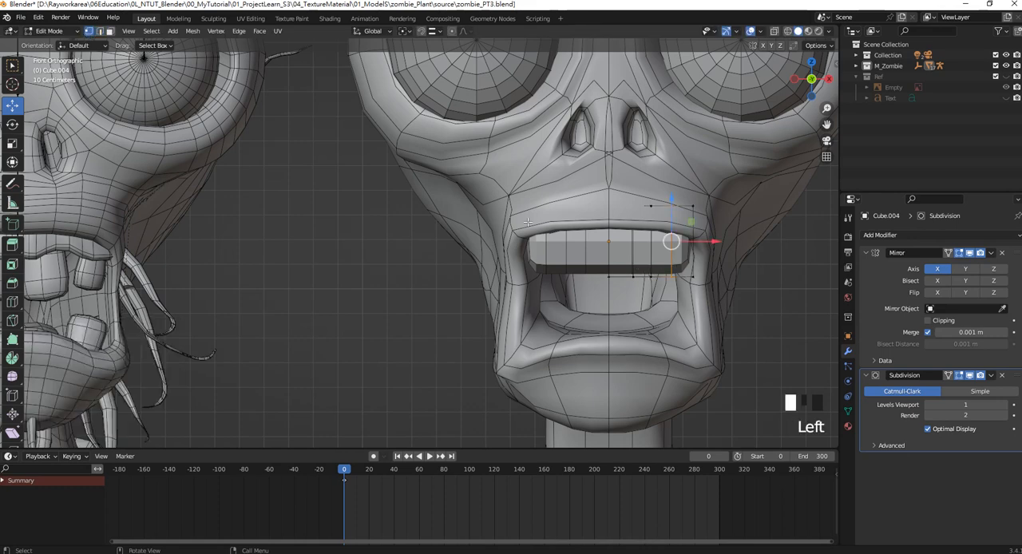
{"action": "scroll", "coordinate": [638, 272], "scroll_direction": "down", "scroll_amount": 1}
{"action": "left_click_drag", "start_coordinate": [635, 285], "coordinate": [612, 231]}
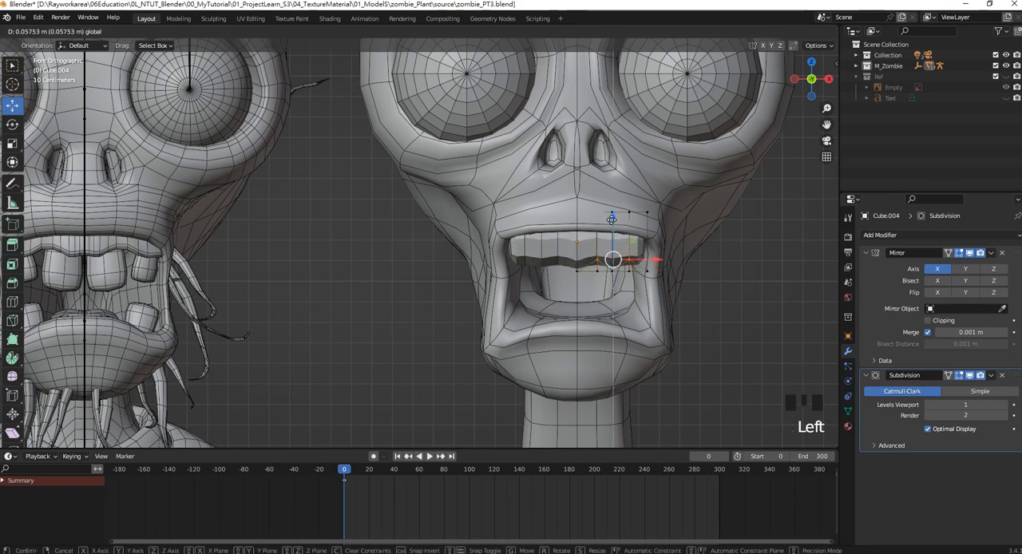
{"action": "key", "text": "ctrl+z"}
Select the bottom vertices of both new loops through the mesh and raise them about 0.097 m along Z for a zigzag lower edge.
{"action": "key", "text": "z"}
{"action": "left_click", "coordinate": [510, 292]}
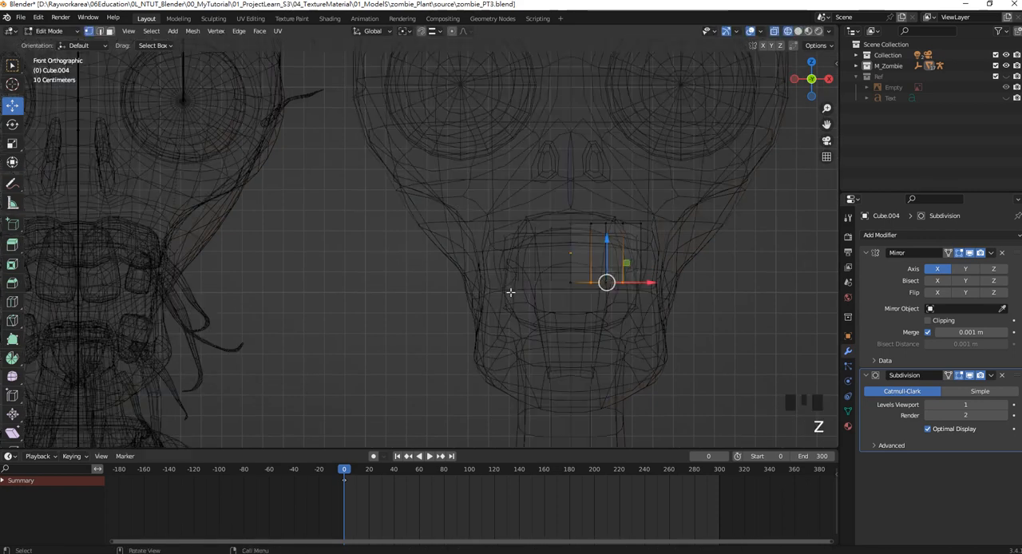
{"action": "left_click", "coordinate": [592, 285]}
{"action": "left_click", "coordinate": [638, 293], "text": "shift"}
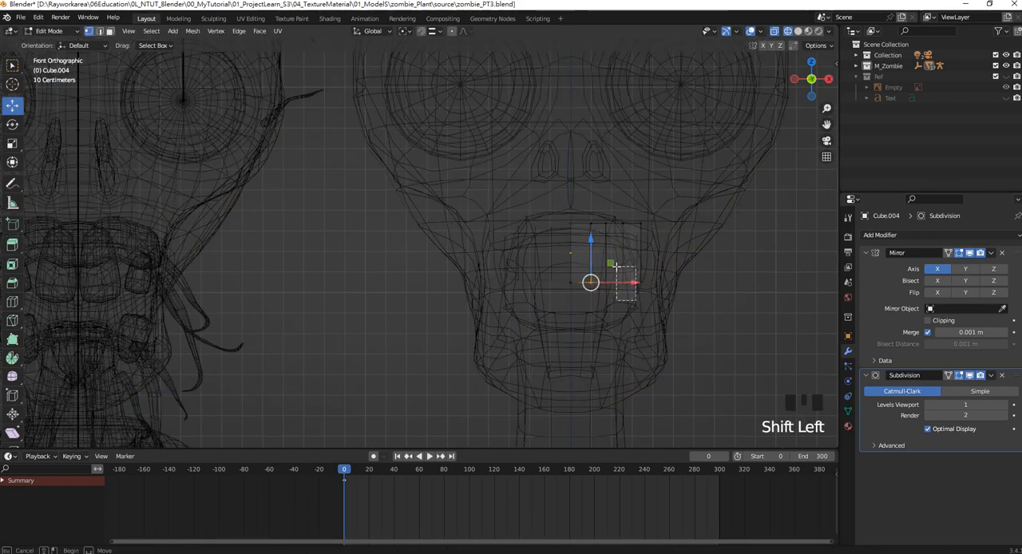
{"action": "key", "text": "z"}
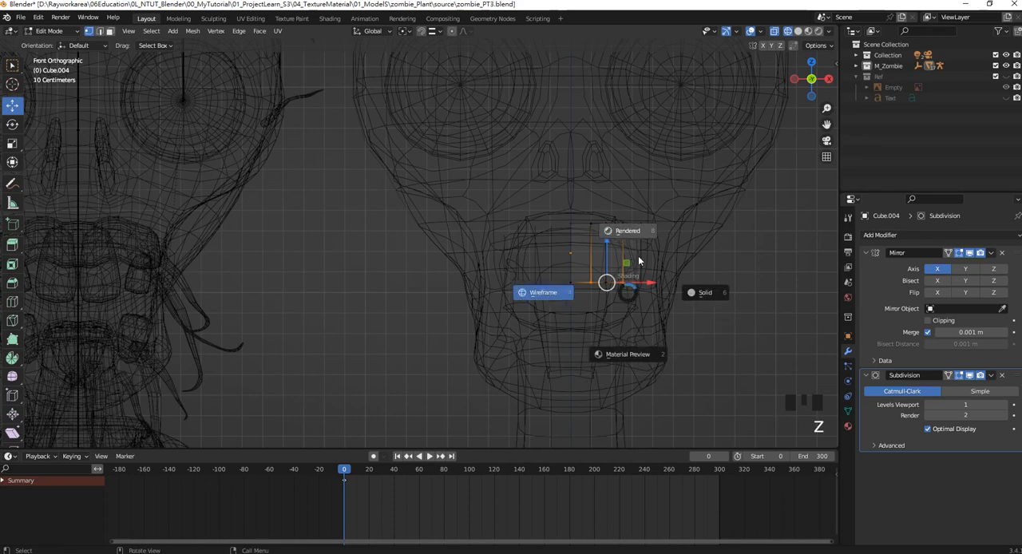
{"action": "left_click", "coordinate": [689, 292]}
{"action": "left_click_drag", "start_coordinate": [605, 260], "coordinate": [604, 234]}
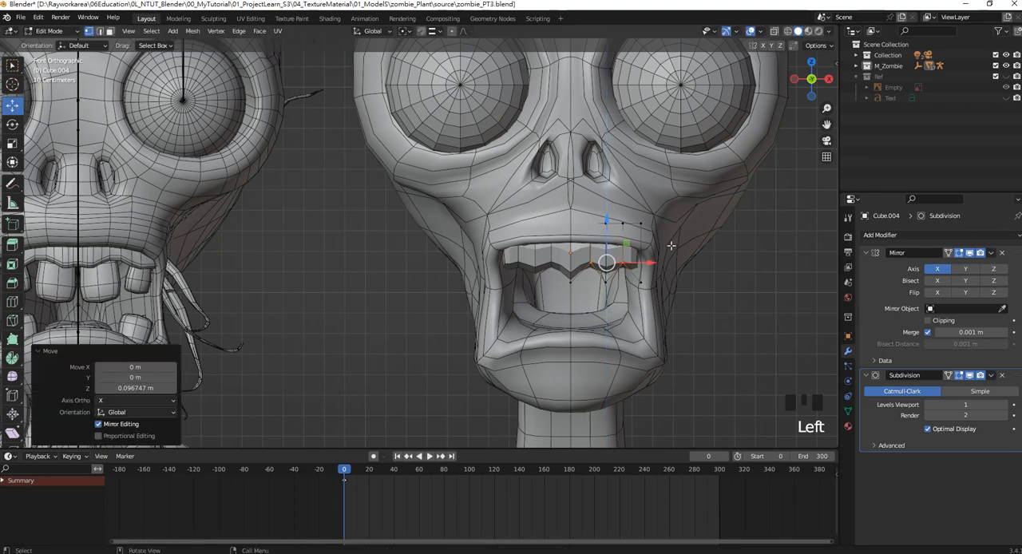
Inspect the zigzag strip inside the mouth from below and from the side.
{"action": "left_click_drag", "start_coordinate": [672, 246], "coordinate": [612, 201]}
{"action": "middle_click_drag", "start_coordinate": [611, 203], "coordinate": [586, 201]}
{"action": "middle_click_drag", "start_coordinate": [587, 201], "coordinate": [616, 263], "text": "shift"}
{"action": "scroll", "coordinate": [615, 264], "scroll_direction": "down", "scroll_amount": 2}
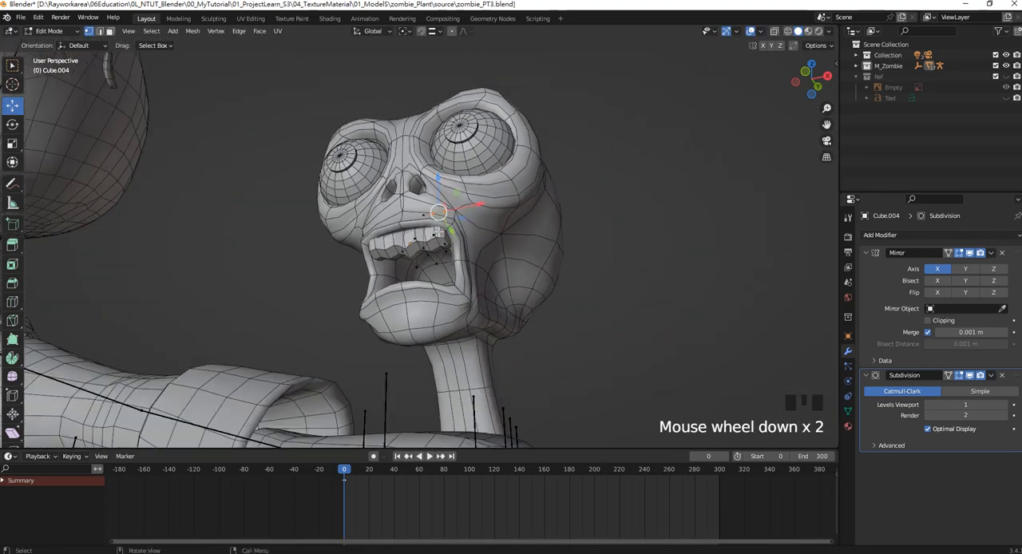
{"action": "scroll", "coordinate": [463, 249], "scroll_direction": "up", "scroll_amount": 10}
{"action": "scroll", "coordinate": [465, 251], "scroll_direction": "down", "scroll_amount": 9}
{"action": "middle_click_drag", "start_coordinate": [464, 251], "coordinate": [617, 333]}
{"action": "scroll", "coordinate": [412, 251], "scroll_direction": "up", "scroll_amount": 2}
{"action": "scroll", "coordinate": [413, 251], "scroll_direction": "down", "scroll_amount": 1}
{"action": "scroll", "coordinate": [454, 212], "scroll_direction": "down", "scroll_amount": 5}
{"action": "scroll", "coordinate": [564, 233], "scroll_direction": "up", "scroll_amount": 2}
Move the strip's outer end segment about 0.057 m back along Y using smooth proportional editing with a size of 0.218.
{"action": "mouse_move", "coordinate": [617, 334]}
{"action": "left_mouse_down"}
{"action": "mouse_move", "coordinate": [491, 106]}
{"action": "mouse_move", "coordinate": [493, 91]}
{"action": "left_mouse_up"}
{"action": "key", "text": "z"}
{"action": "mouse_move", "coordinate": [611, 320]}
{"action": "left_mouse_down"}
{"action": "mouse_move", "coordinate": [531, 182]}
{"action": "mouse_move", "coordinate": [491, 65]}
{"action": "left_mouse_up"}
{"action": "key", "text": "z"}
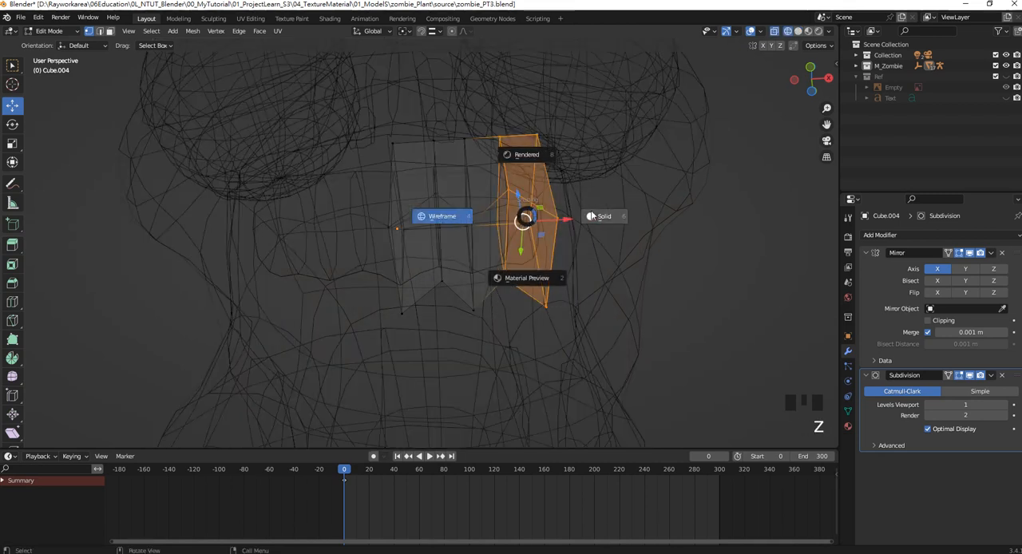
{"action": "left_click", "coordinate": [597, 216]}
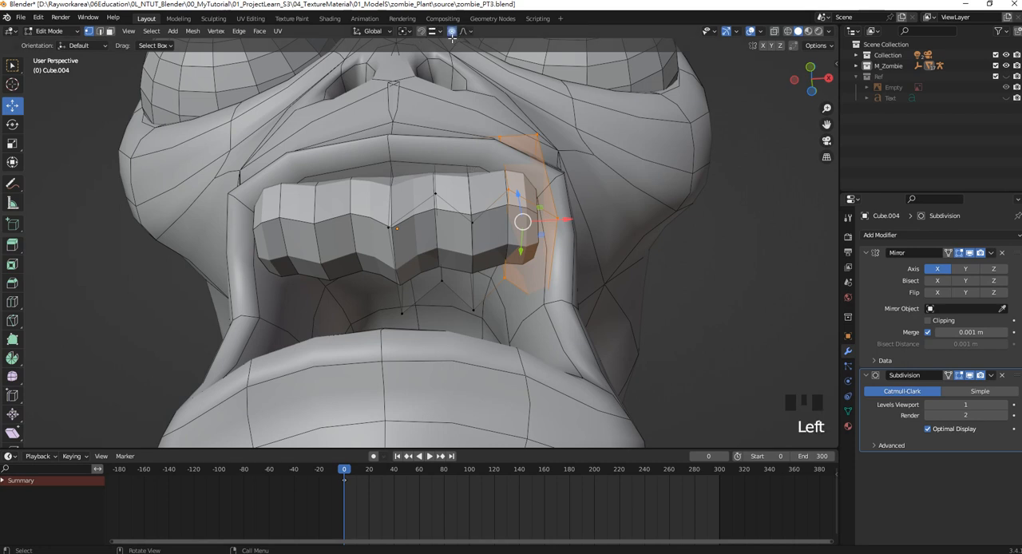
{"action": "left_click_drag", "start_coordinate": [520, 251], "coordinate": [521, 261]}
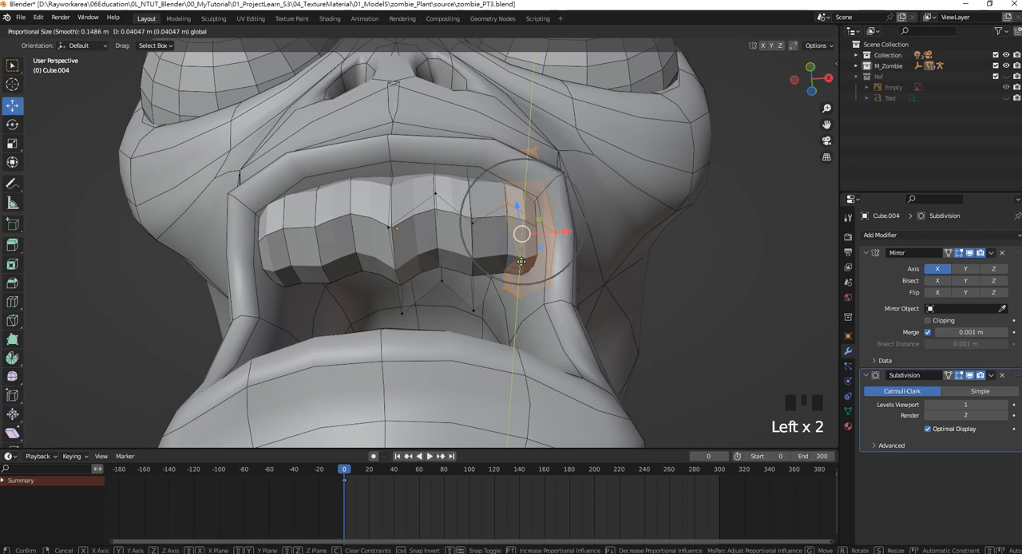
{"action": "mouse_move", "coordinate": [520, 261]}
{"action": "left_mouse_down"}
{"action": "mouse_move", "coordinate": [521, 251]}
{"action": "mouse_move", "coordinate": [528, 267]}
{"action": "left_mouse_up"}
{"action": "scroll", "coordinate": [521, 259], "scroll_direction": "down", "scroll_amount": 4}
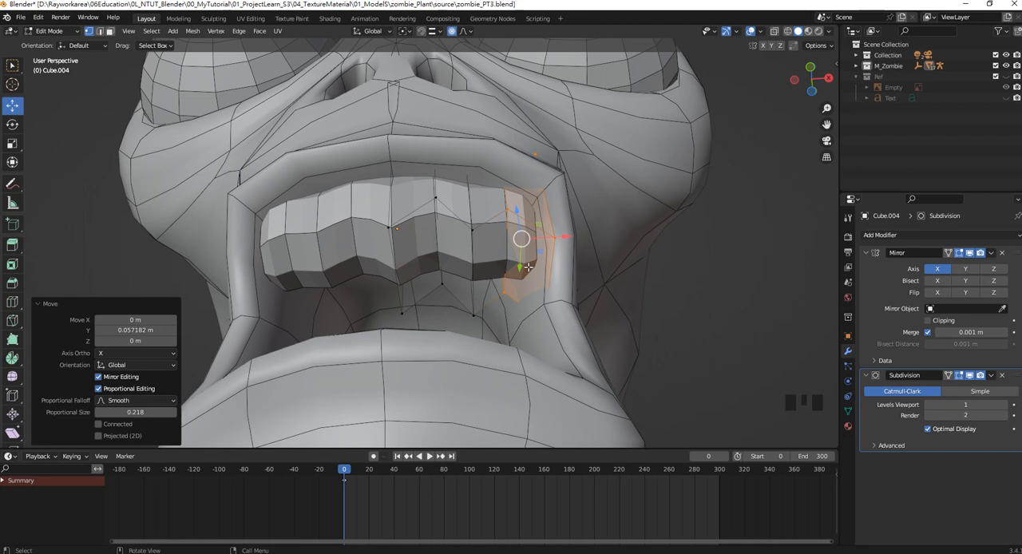
Rotate the outer end segment about 12.7 degrees around global Z with proportional editing to curve the strip along the jaw.
{"action": "key", "text": "r"}
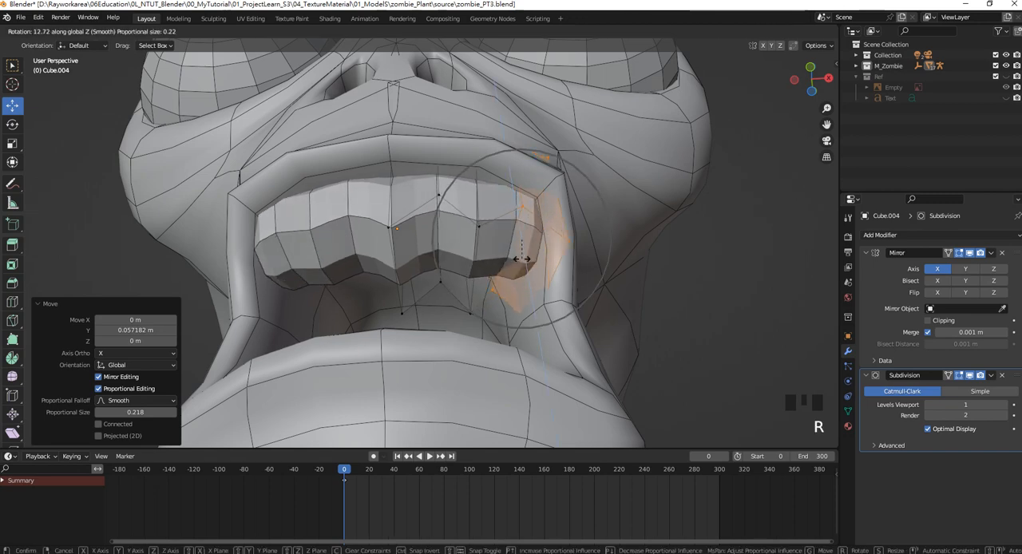
{"action": "left_click", "coordinate": [525, 259]}
{"action": "mouse_move", "coordinate": [524, 260]}
{"action": "middle_mouse_down"}
{"action": "mouse_move", "coordinate": [418, 284]}
{"action": "mouse_move", "coordinate": [519, 251]}
{"action": "middle_mouse_up"}
Return to Object Mode and isolate the curved strip in local view from the top.
{"action": "scroll", "coordinate": [418, 284], "scroll_direction": "down", "scroll_amount": 3}
{"action": "key", "text": "Tab"}
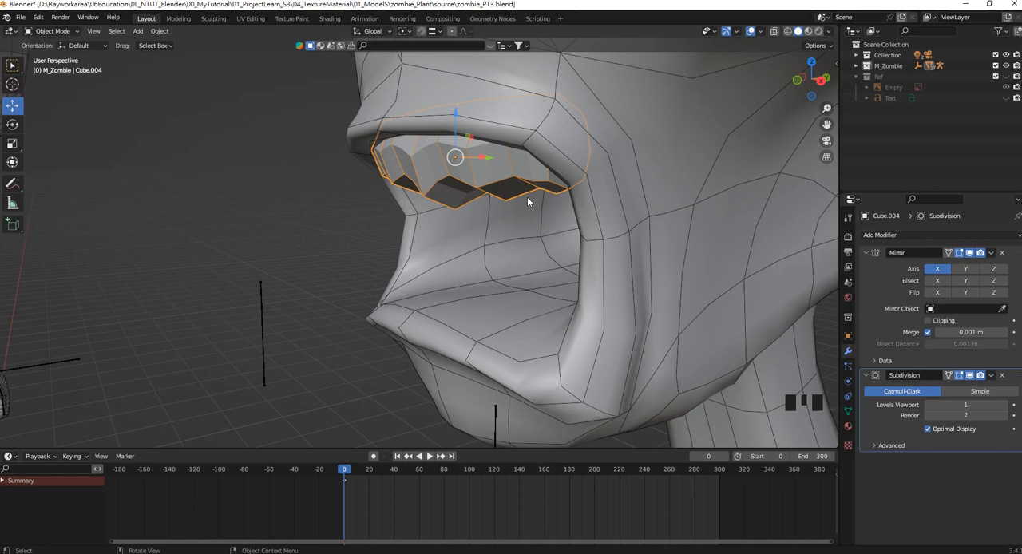
{"action": "key", "text": "slash"}
{"action": "key", "text": "KP_7"}
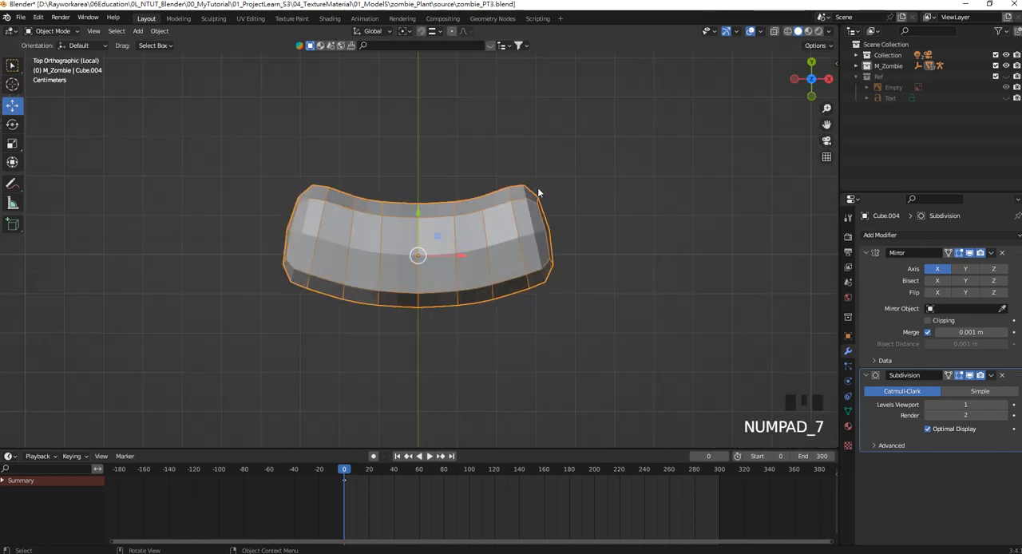
{"action": "middle_click_drag", "start_coordinate": [384, 223], "coordinate": [391, 241], "text": "shift"}
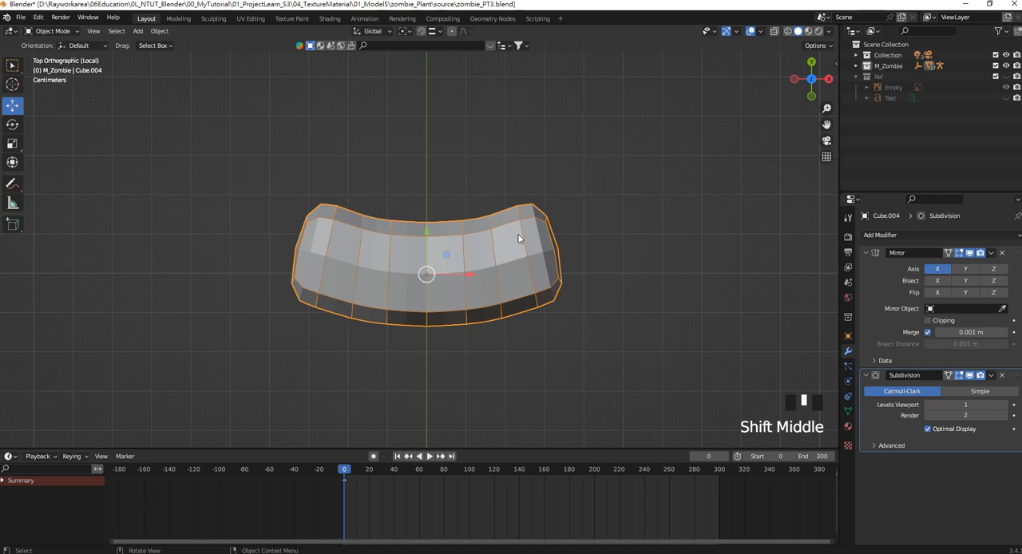
Select the strip's rear vertices in wireframe and move them about 0.102 m forward along negative Y to thin it.
{"action": "key", "text": "Tab"}
{"action": "key", "text": "z"}
{"action": "left_click", "coordinate": [565, 232]}
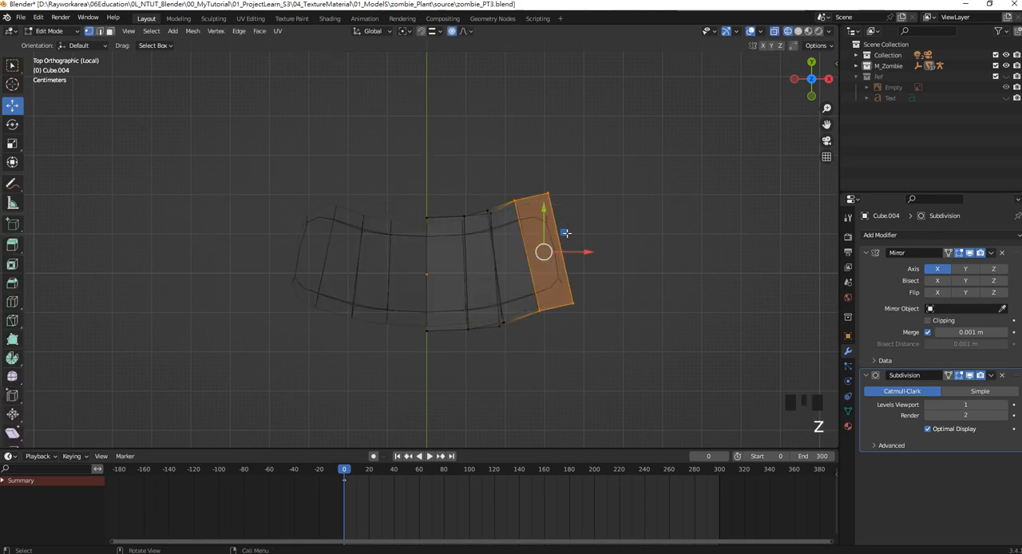
{"action": "left_click_drag", "start_coordinate": [579, 238], "coordinate": [411, 160]}
{"action": "left_click_drag", "start_coordinate": [501, 155], "coordinate": [501, 199]}
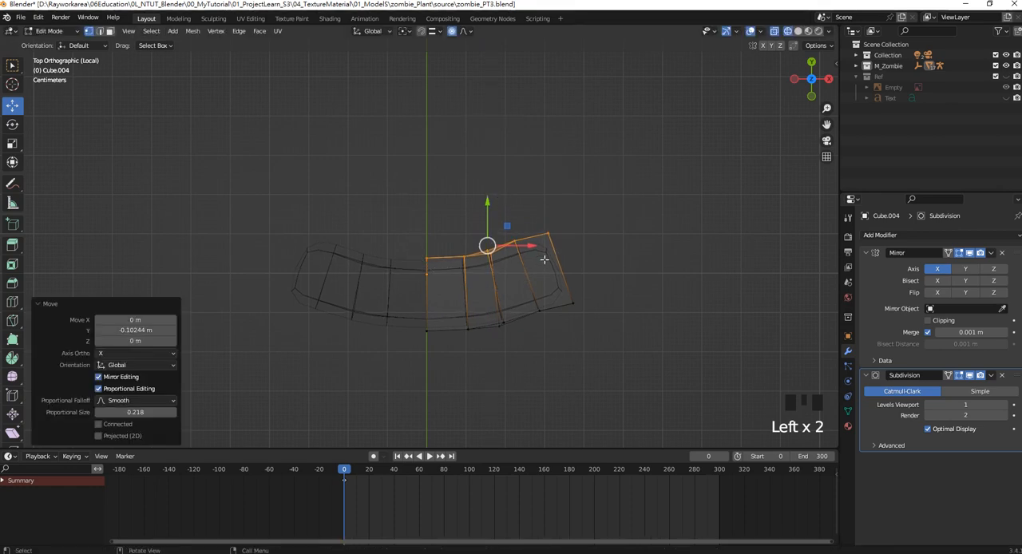
Leave local view, restore solid shading, and raise the strip's centre bottom tip about 0.028 m along Z with proportional editing.
{"action": "key", "text": "KP_1"}
{"action": "key", "text": "KP_Divide"}
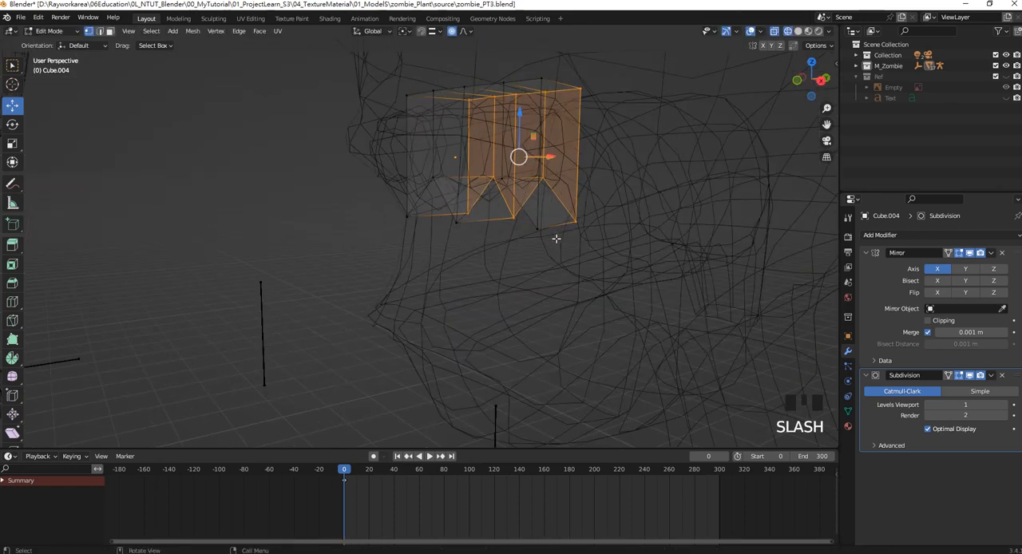
{"action": "key", "text": "z"}
{"action": "mouse_move", "coordinate": [559, 223]}
{"action": "middle_mouse_down"}
{"action": "mouse_move", "coordinate": [528, 204]}
{"action": "mouse_move", "coordinate": [439, 221]}
{"action": "middle_mouse_up"}
{"action": "scroll", "coordinate": [435, 222], "scroll_direction": "up", "scroll_amount": 2}
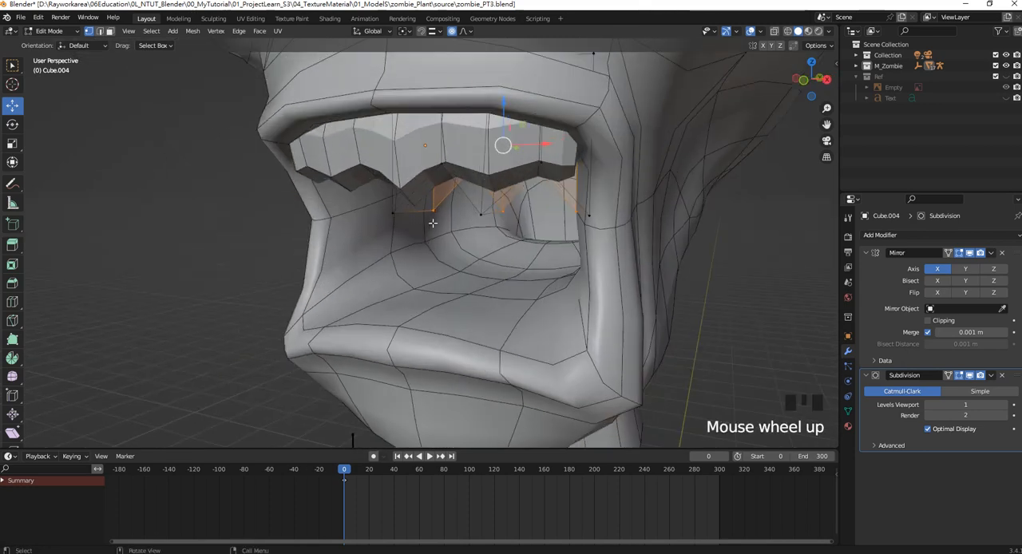
{"action": "key", "text": "KP_1"}
{"action": "left_click_drag", "start_coordinate": [425, 241], "coordinate": [387, 153]}
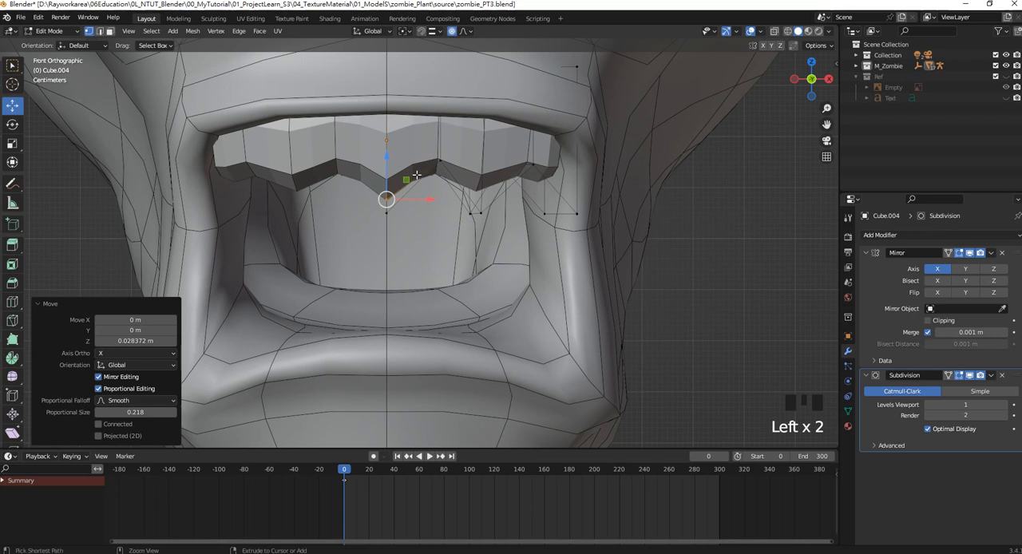
Add a vertical loop cut with a slide factor of 0.121 to the segment beside the strip's centre line.
{"action": "key", "text": "ctrl+r"}
{"action": "left_click", "coordinate": [412, 174]}
{"action": "left_click", "coordinate": [410, 179]}
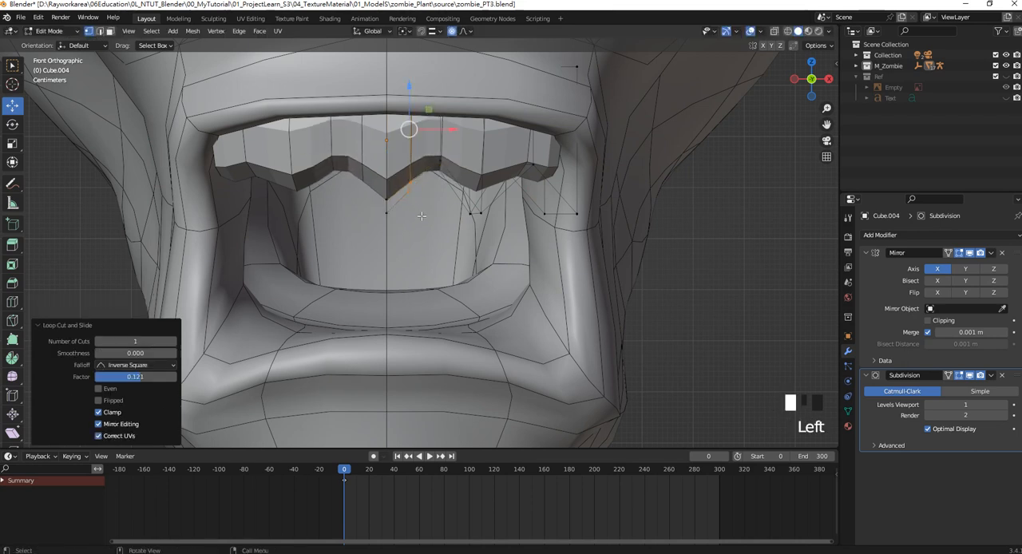
Turn off proportional editing and raise the gum strip's centre bottom tip vertices about 0.021 m along Z.
{"action": "left_click_drag", "start_coordinate": [397, 196], "coordinate": [408, 156]}
{"action": "key", "text": "ctrl+z"}
{"action": "left_click", "coordinate": [452, 31]}
{"action": "left_click_drag", "start_coordinate": [424, 256], "coordinate": [340, 176]}
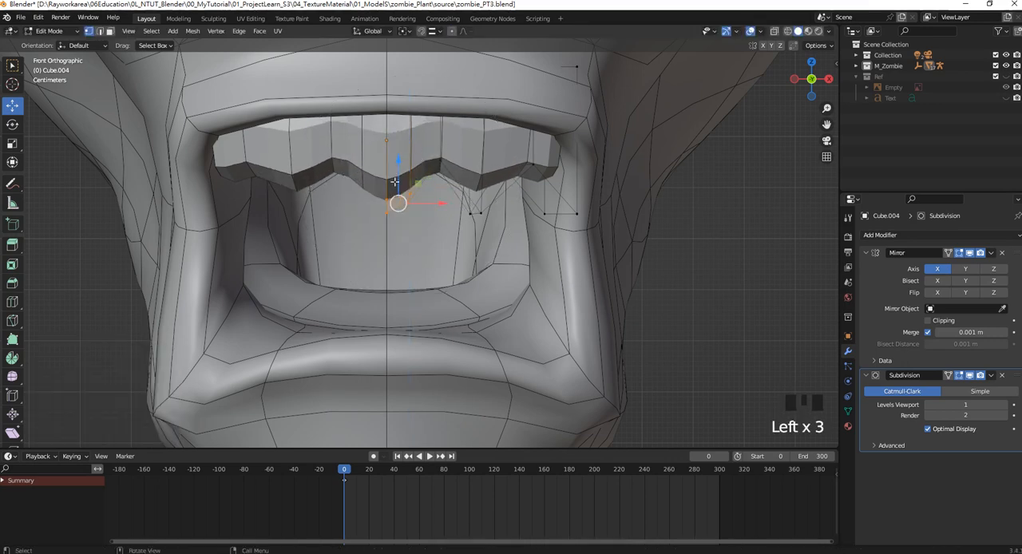
{"action": "left_click_drag", "start_coordinate": [398, 163], "coordinate": [397, 152]}
Compare the gum strip with the reference zombie's mouth from the front, briefly viewing it in Object Mode.
{"action": "scroll", "coordinate": [512, 173], "scroll_direction": "down", "scroll_amount": 5}
{"action": "scroll", "coordinate": [512, 172], "scroll_direction": "down", "scroll_amount": 6}
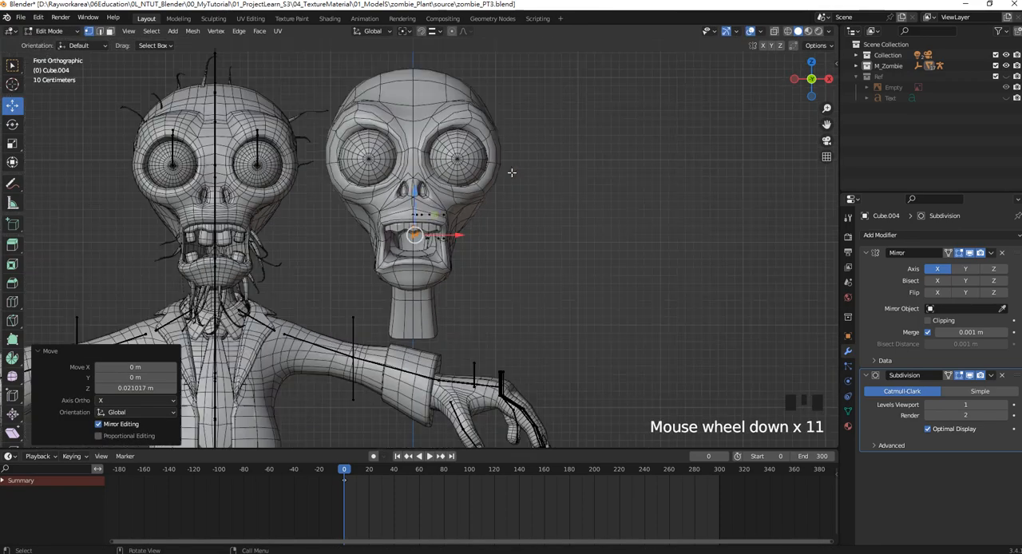
{"action": "scroll", "coordinate": [472, 207], "scroll_direction": "up", "scroll_amount": 2}
{"action": "middle_click_drag", "start_coordinate": [472, 207], "coordinate": [483, 203], "text": "shift"}
{"action": "scroll", "coordinate": [520, 211], "scroll_direction": "up", "scroll_amount": 2}
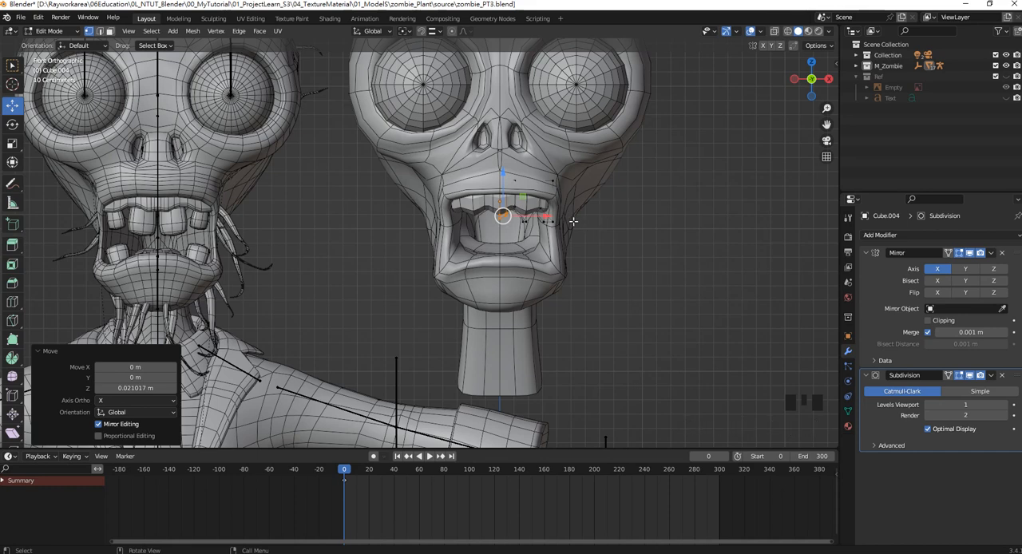
{"action": "middle_click_drag", "start_coordinate": [542, 232], "coordinate": [524, 236], "text": "shift"}
{"action": "key", "text": "Tab"}
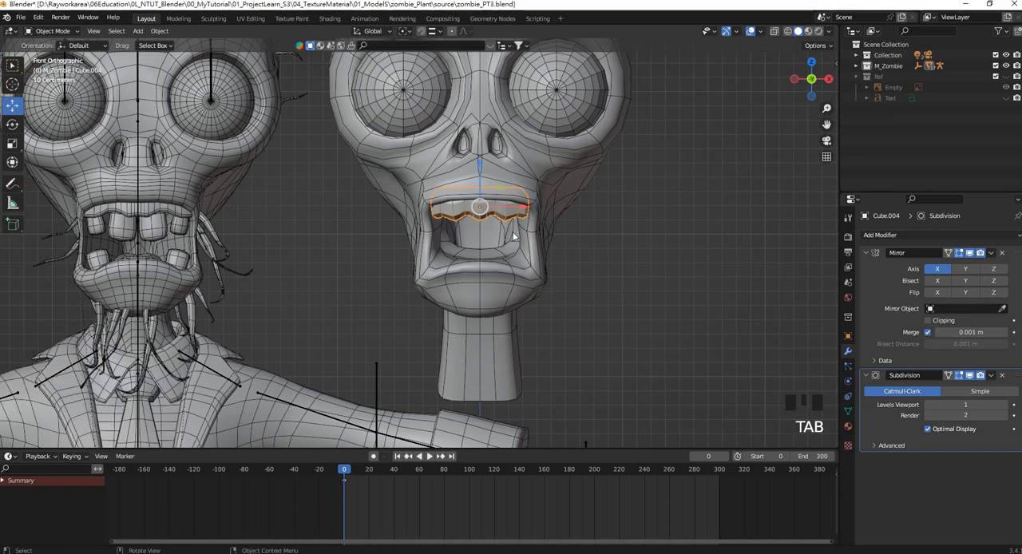
{"action": "key", "text": "Tab"}
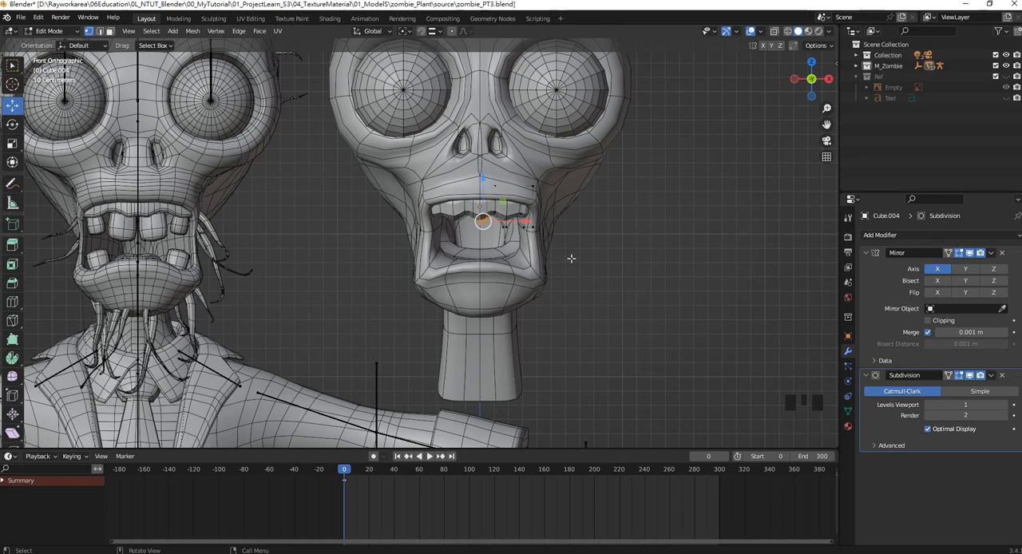
Add a cube within the gum mesh and move it up along Z to just below the head.
{"action": "key", "text": "shift+a"}
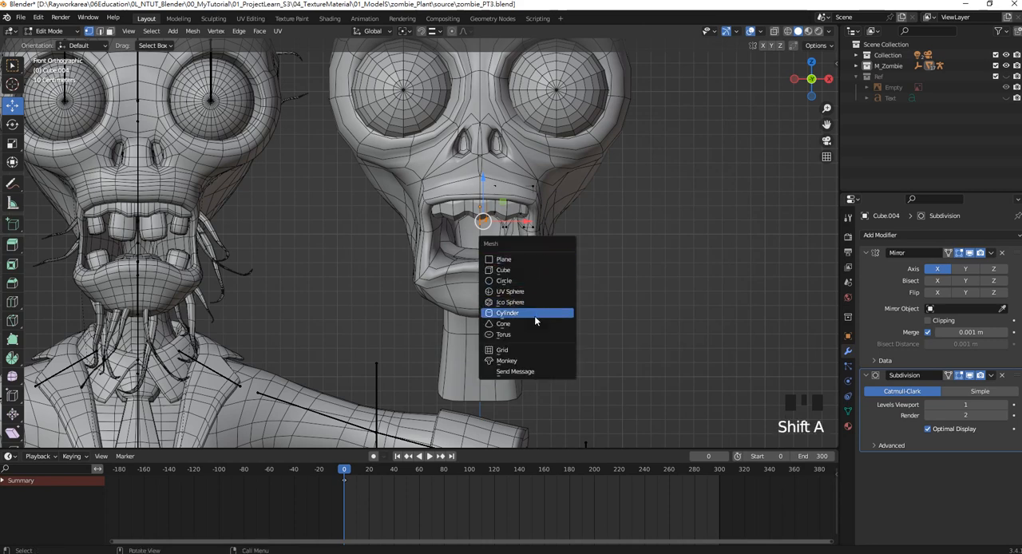
{"action": "left_click", "coordinate": [519, 270]}
{"action": "scroll", "coordinate": [482, 352], "scroll_direction": "down", "scroll_amount": 5}
{"action": "scroll", "coordinate": [481, 352], "scroll_direction": "up", "scroll_amount": 1}
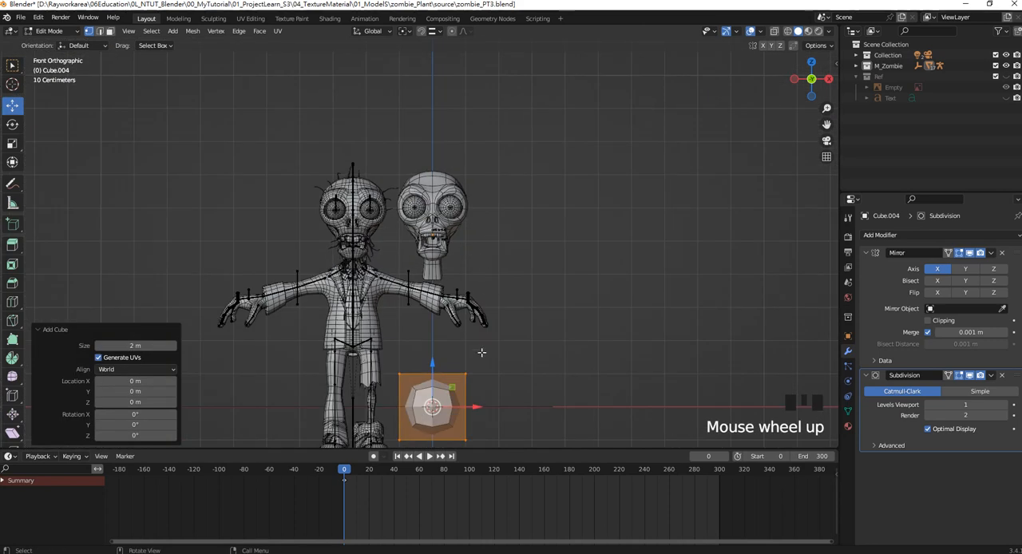
{"action": "left_click_drag", "start_coordinate": [430, 365], "coordinate": [437, 257]}
{"action": "scroll", "coordinate": [464, 268], "scroll_direction": "up", "scroll_amount": 2}
{"action": "scroll", "coordinate": [447, 303], "scroll_direction": "up", "scroll_amount": 3}
{"action": "middle_click_drag", "start_coordinate": [579, 321], "coordinate": [591, 300], "text": "shift"}
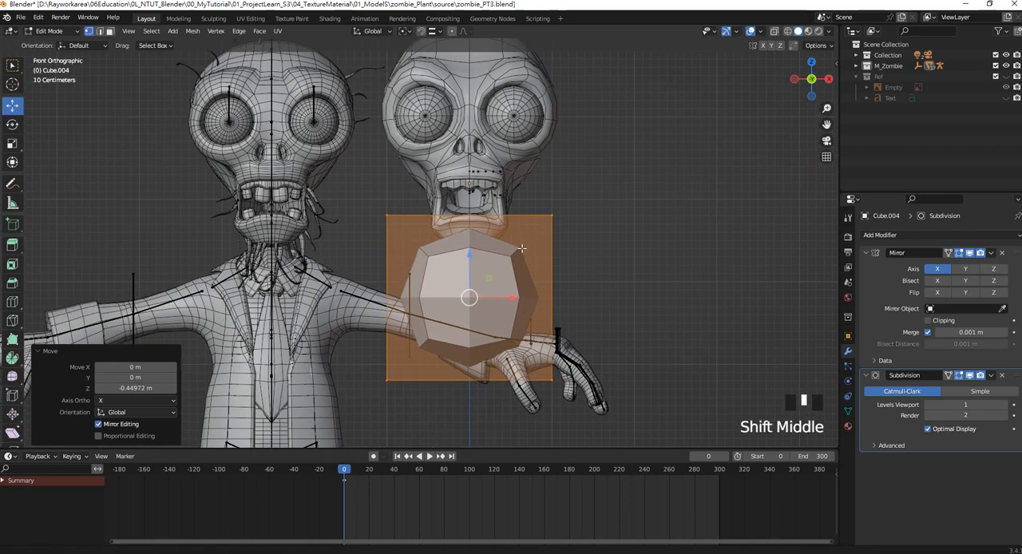
Scale the new cube uniformly to 0.317.
{"action": "scroll", "coordinate": [590, 299], "scroll_direction": "up", "scroll_amount": 1}
{"action": "key", "text": "s"}
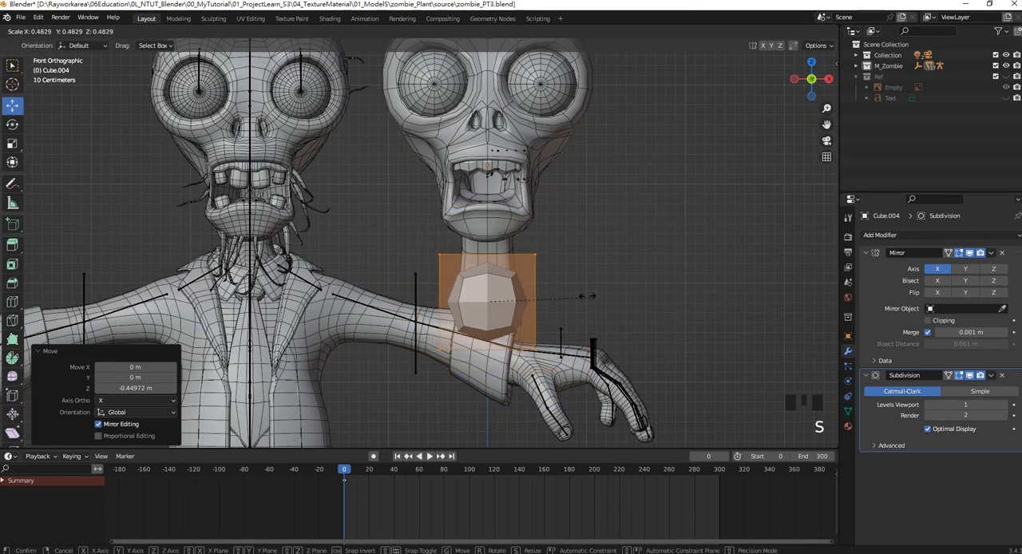
{"action": "left_click", "coordinate": [553, 283]}
{"action": "scroll", "coordinate": [582, 305], "scroll_direction": "up", "scroll_amount": 2}
{"action": "middle_click_drag", "start_coordinate": [582, 306], "coordinate": [590, 295], "text": "shift"}
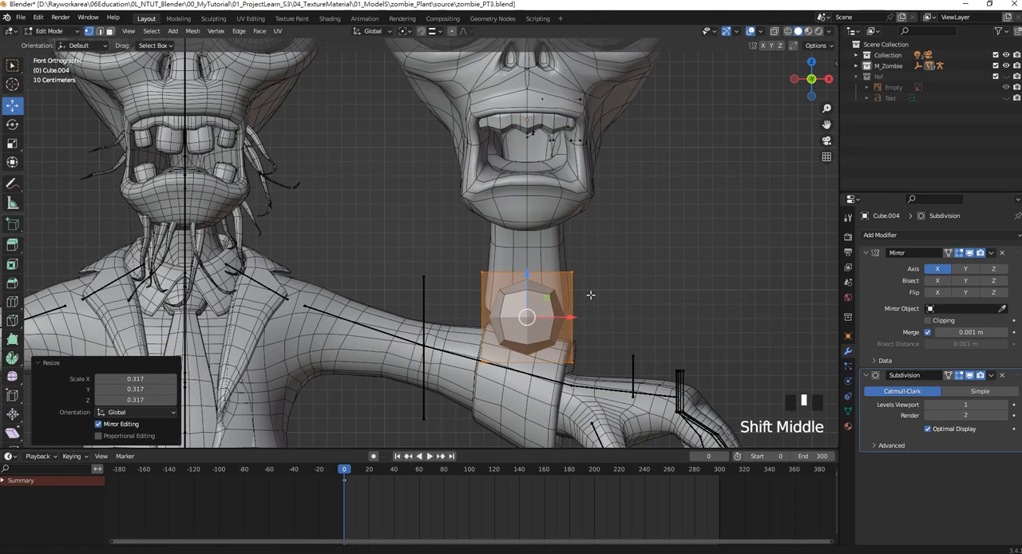
{"action": "key", "text": "ctrl+r"}
{"action": "left_click", "coordinate": [579, 309]}
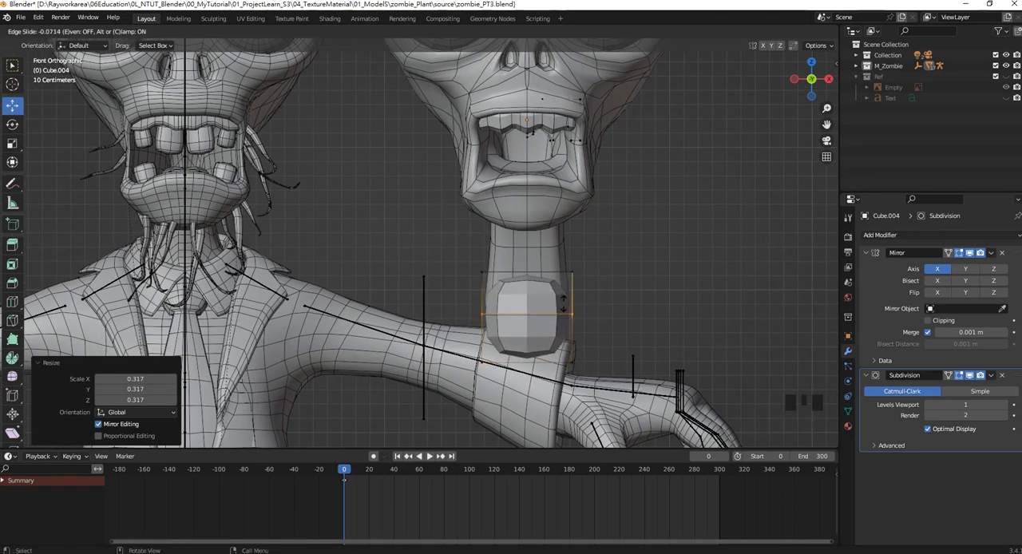
{"action": "right_click", "coordinate": [579, 311]}
{"action": "key", "text": "ctrl+z"}
Add two evenly spaced horizontal loop cuts and one central vertical loop cut to the cube.
{"action": "key", "text": "ctrl+r"}
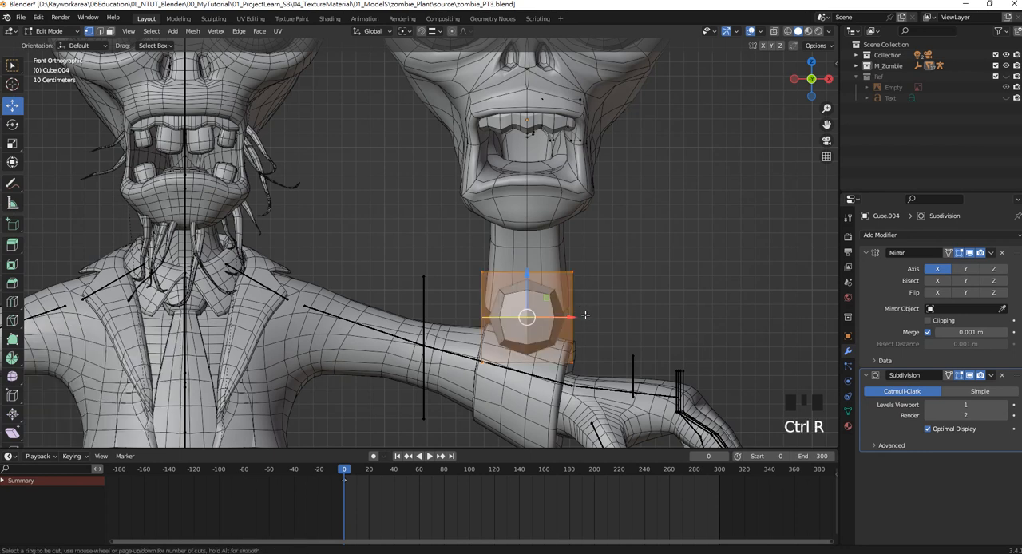
{"action": "scroll", "coordinate": [585, 315], "scroll_direction": "up", "scroll_amount": 1}
{"action": "left_click", "coordinate": [581, 315]}
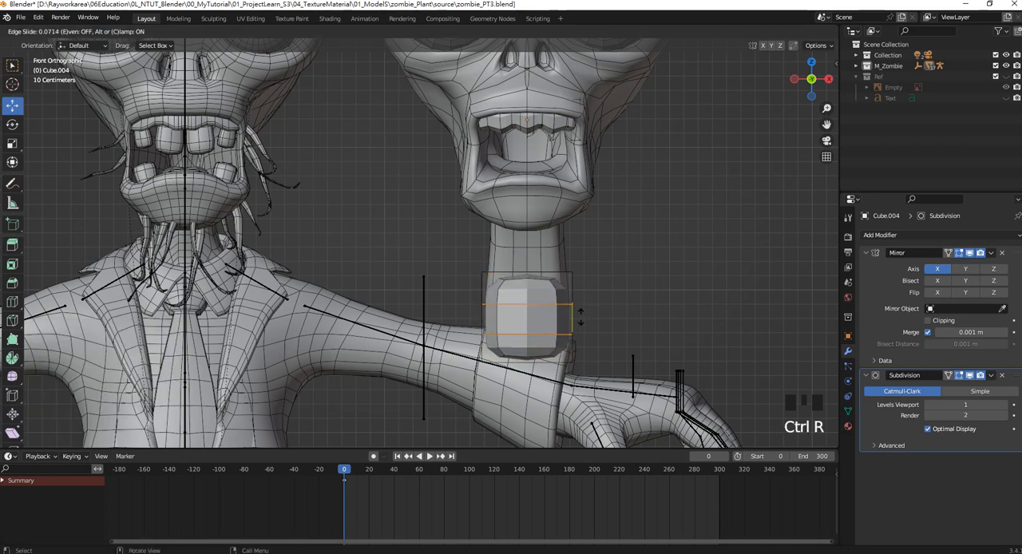
{"action": "right_click", "coordinate": [567, 303]}
{"action": "key", "text": "ctrl+r"}
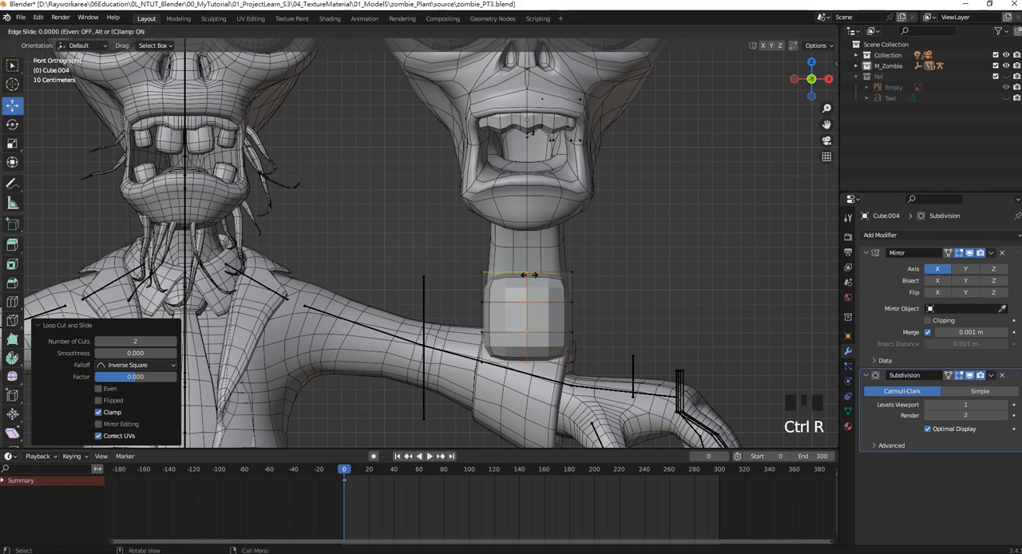
{"action": "left_click", "coordinate": [519, 286]}
{"action": "right_click", "coordinate": [518, 284]}
{"action": "scroll", "coordinate": [549, 296], "scroll_direction": "up", "scroll_amount": 1}
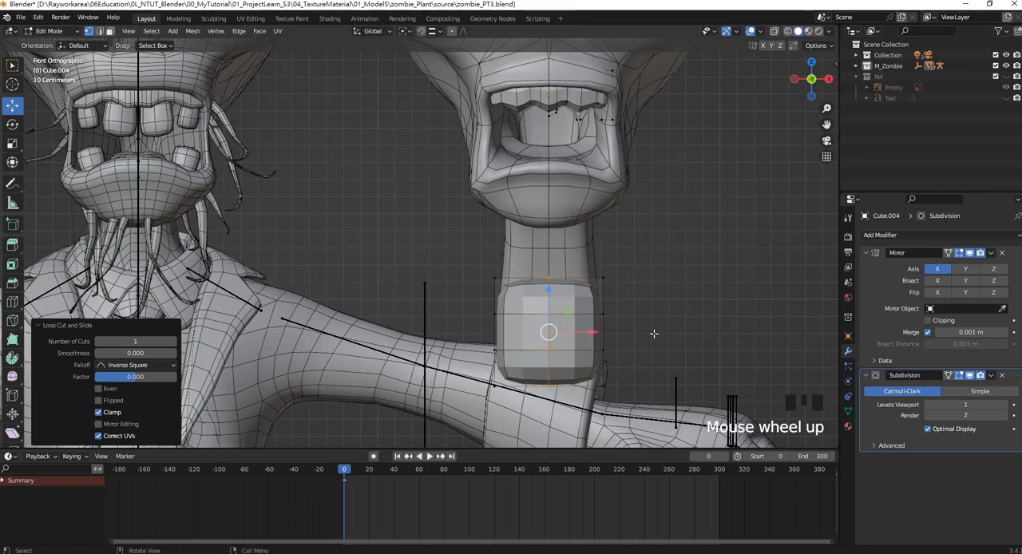
{"action": "left_click_drag", "start_coordinate": [661, 351], "coordinate": [456, 250]}
{"action": "left_click_drag", "start_coordinate": [672, 330], "coordinate": [429, 264]}
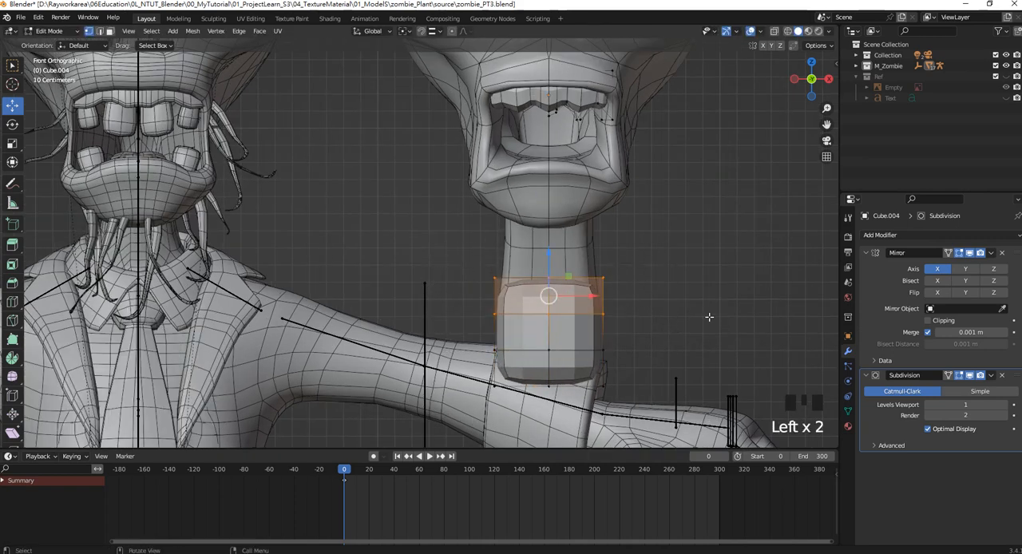
{"action": "key", "text": "s"}
{"action": "left_click", "coordinate": [668, 310]}
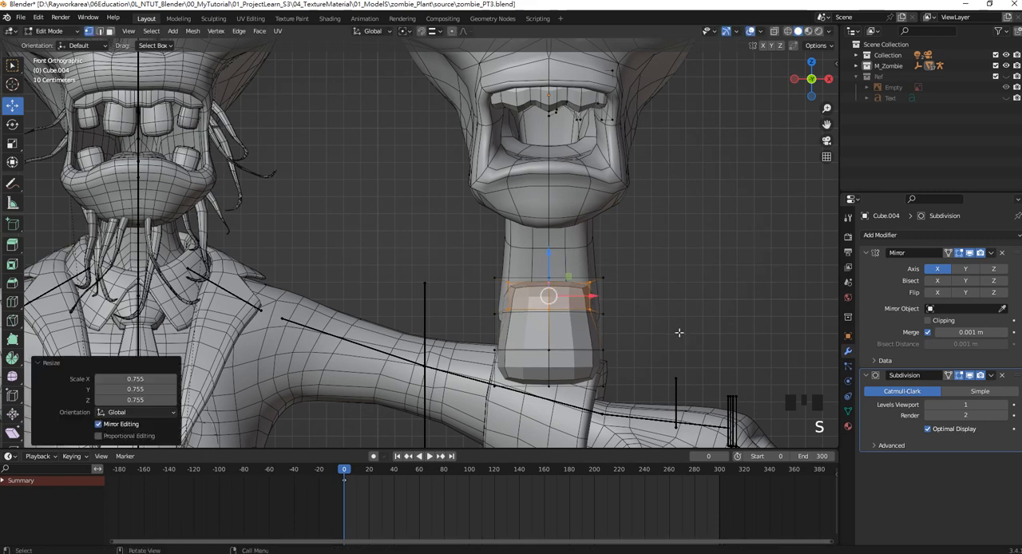
{"action": "key", "text": "ctrl+z"}
Switch to wireframe shading and scale down the cube's upper two rows of vertices.
{"action": "key", "text": "z"}
{"action": "left_click", "coordinate": [565, 329]}
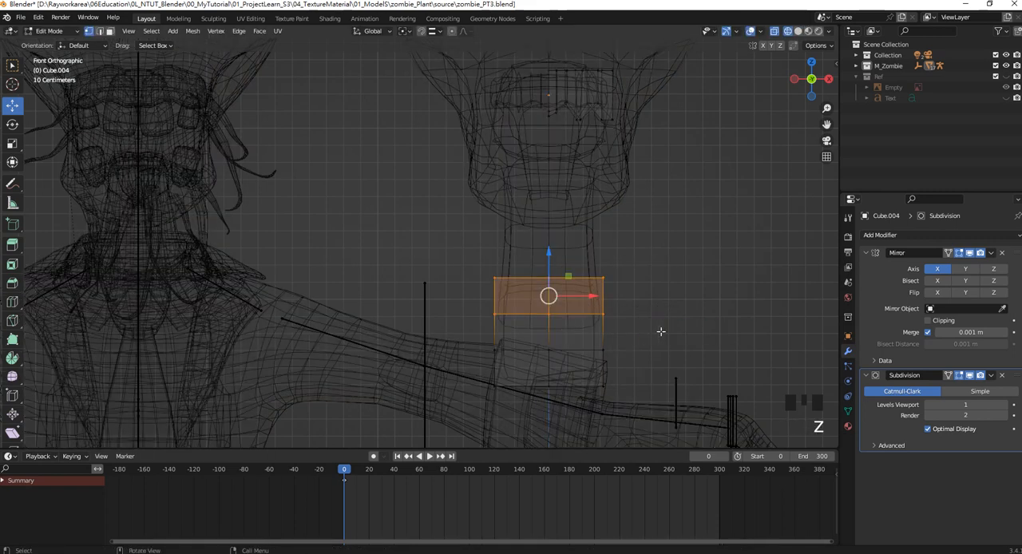
{"action": "left_click_drag", "start_coordinate": [667, 332], "coordinate": [419, 260]}
{"action": "key", "text": "s"}
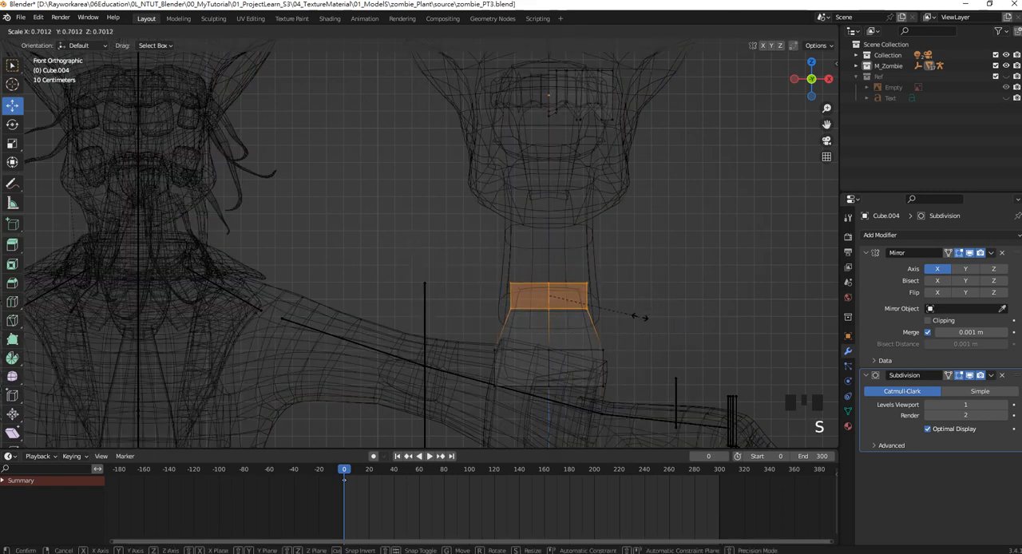
{"action": "left_click", "coordinate": [639, 317]}
Shrink the cube's lower two rows of vertices, shift them up along Z, and finish with a 0.955 scale.
{"action": "left_click_drag", "start_coordinate": [656, 403], "coordinate": [443, 339]}
{"action": "key", "text": "s"}
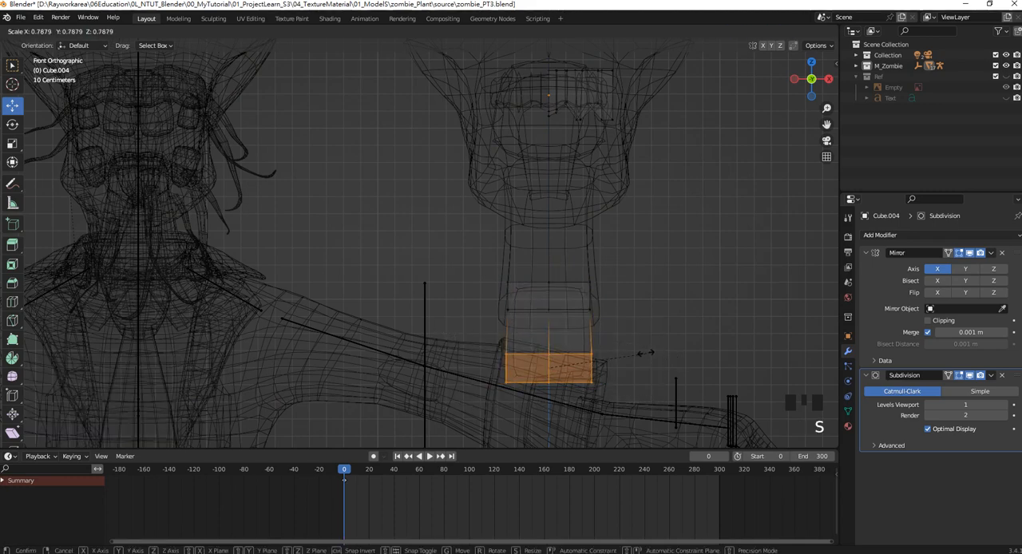
{"action": "left_click", "coordinate": [647, 356]}
{"action": "left_click_drag", "start_coordinate": [557, 323], "coordinate": [550, 304]}
{"action": "key", "text": "s"}
{"action": "left_click", "coordinate": [642, 353]}
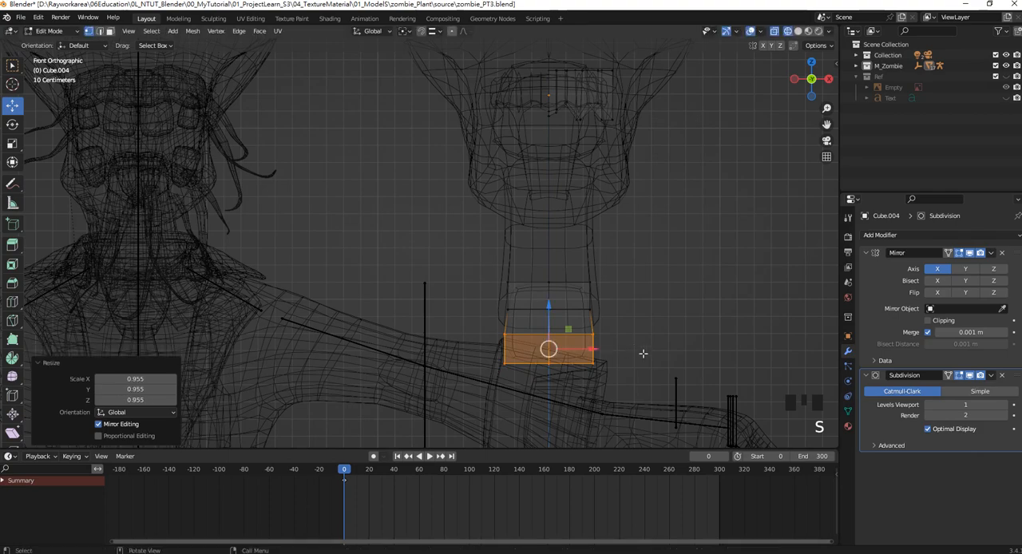
Select the whole tooth block and scale it uniformly to 0.617.
{"action": "left_click_drag", "start_coordinate": [667, 371], "coordinate": [462, 254]}
{"action": "key", "text": "s"}
{"action": "left_click", "coordinate": [576, 304]}
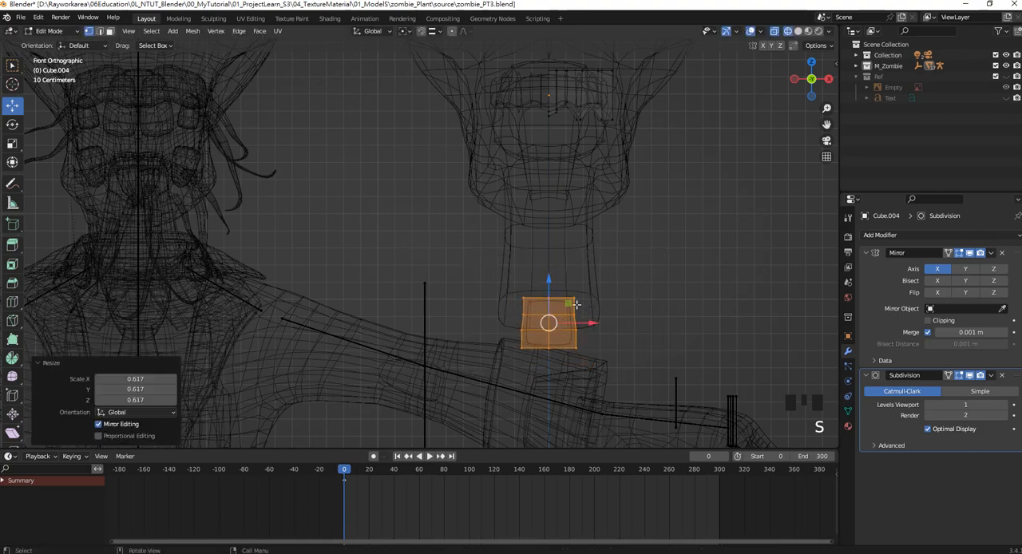
Flatten the tooth block by scaling it down along the Y axis.
{"action": "middle_click_drag", "start_coordinate": [568, 294], "coordinate": [490, 290]}
{"action": "scroll", "coordinate": [534, 288], "scroll_direction": "up", "scroll_amount": 3}
{"action": "scroll", "coordinate": [487, 273], "scroll_direction": "down", "scroll_amount": 2}
{"action": "scroll", "coordinate": [509, 320], "scroll_direction": "up", "scroll_amount": 2}
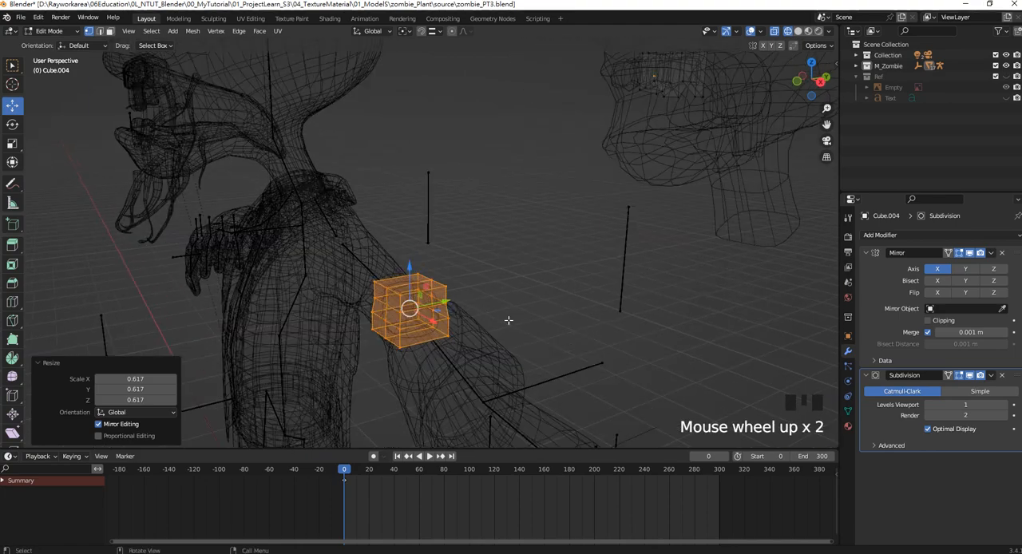
{"action": "key", "text": "s"}
{"action": "key", "text": "y"}
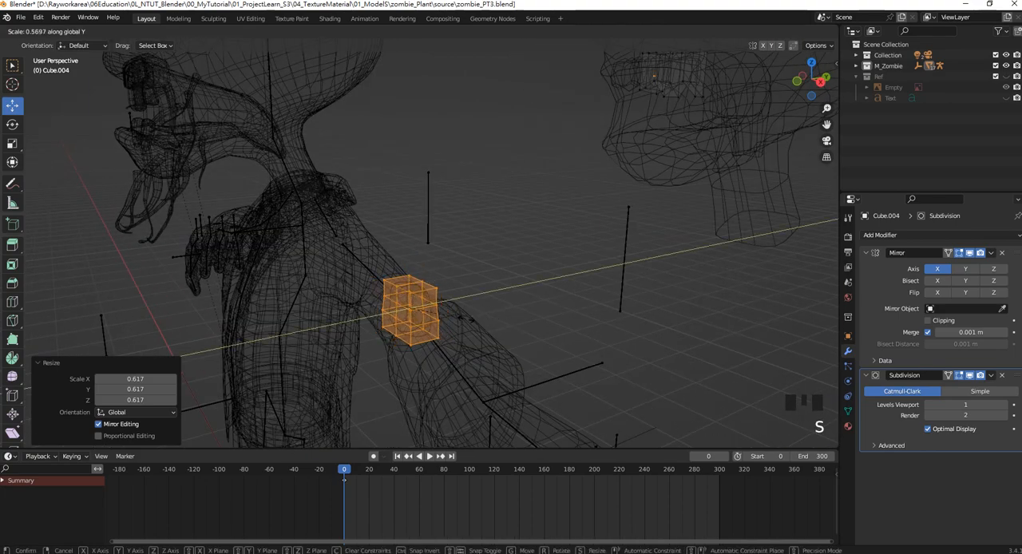
{"action": "left_click", "coordinate": [477, 312]}
Move the tooth block about 1.13 m up along Z to mouth height in front view and restore solid shading.
{"action": "key", "text": "KP_1"}
{"action": "middle_click_drag", "start_coordinate": [599, 271], "coordinate": [573, 296], "text": "shift"}
{"action": "left_click_drag", "start_coordinate": [573, 290], "coordinate": [574, 101]}
{"action": "middle_click_drag", "start_coordinate": [573, 116], "coordinate": [556, 244], "text": "shift"}
{"action": "key", "text": "z"}
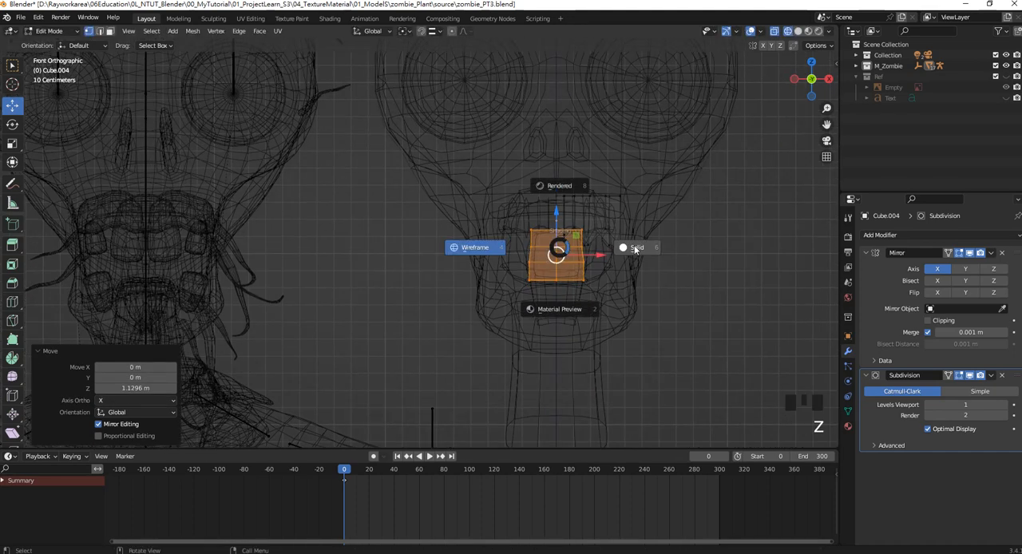
{"action": "left_click", "coordinate": [635, 251]}
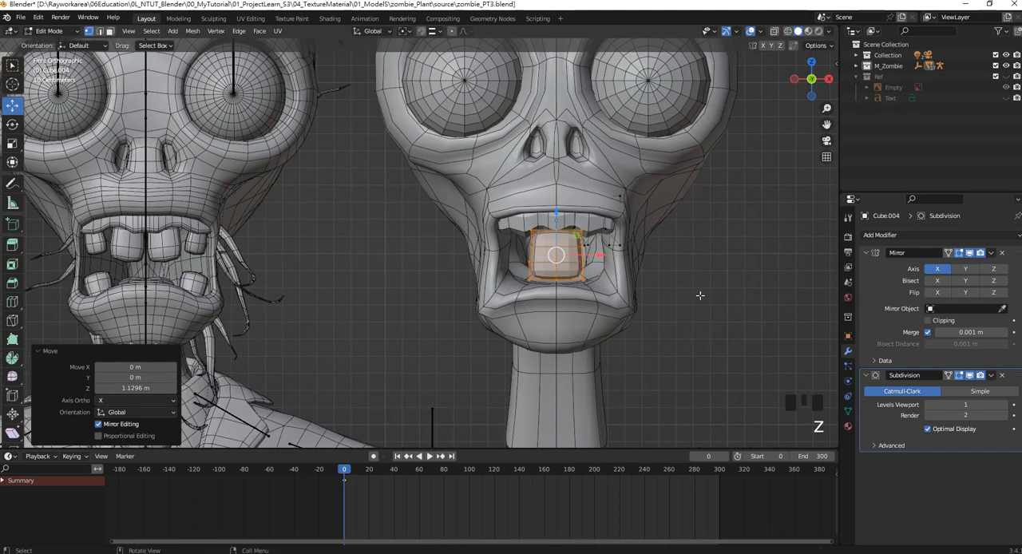
Scale the tooth uniformly to 0.776 and stretch it along Z by a factor of 1.012.
{"action": "key", "text": "s"}
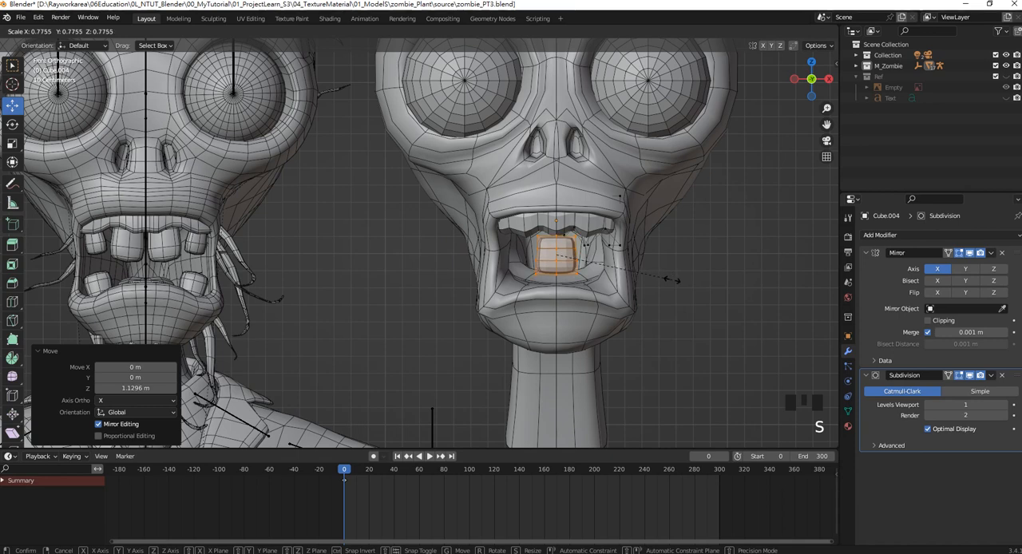
{"action": "left_click", "coordinate": [673, 275]}
{"action": "middle_click_drag", "start_coordinate": [661, 261], "coordinate": [669, 276], "text": "shift"}
{"action": "key", "text": "s"}
{"action": "key", "text": "z"}
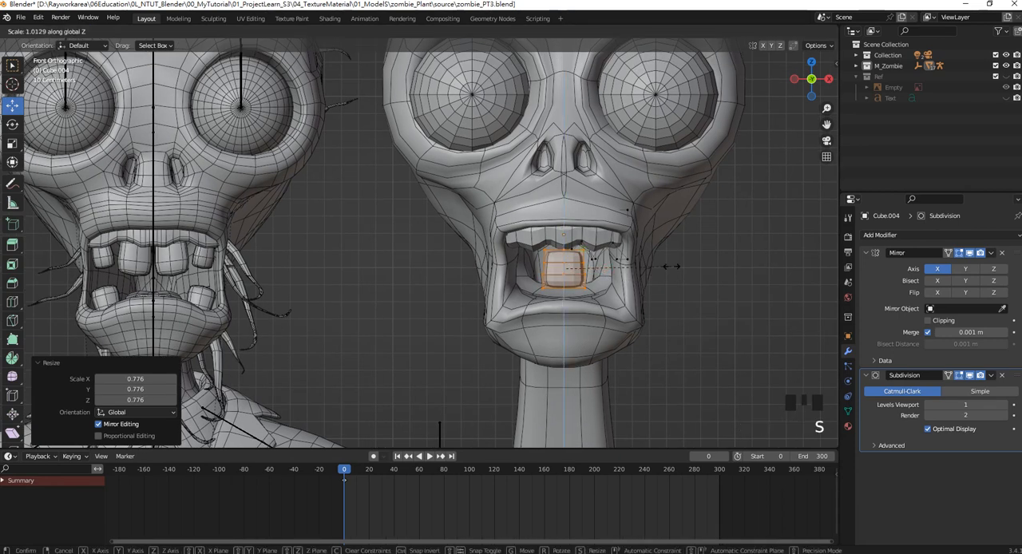
{"action": "left_click", "coordinate": [610, 172]}
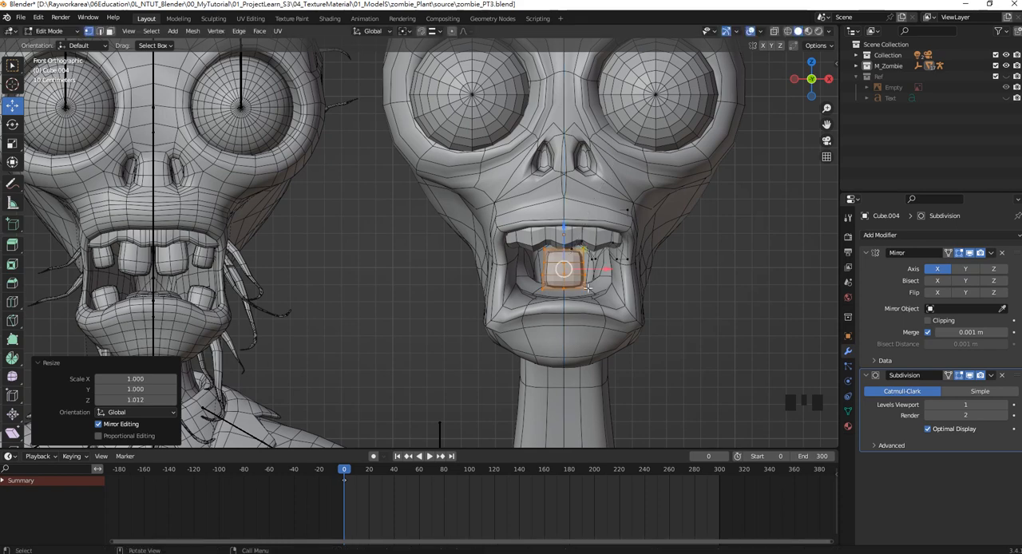
Move the tooth about 0.15 m along X off the centre line and rotate it -6.6° about Y.
{"action": "scroll", "coordinate": [590, 286], "scroll_direction": "up", "scroll_amount": 2}
{"action": "middle_click_drag", "start_coordinate": [601, 273], "coordinate": [506, 300], "text": "shift"}
{"action": "left_click_drag", "start_coordinate": [501, 295], "coordinate": [536, 296]}
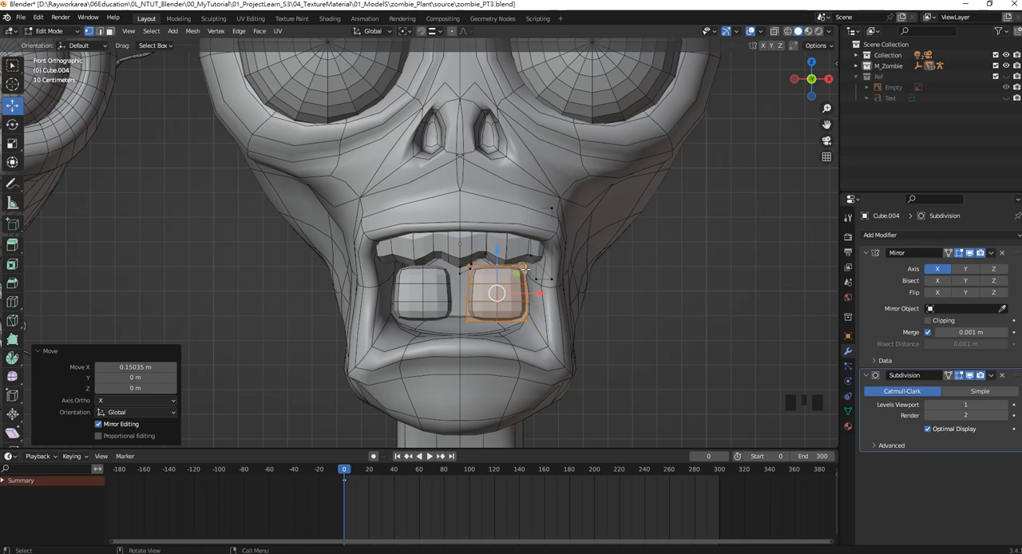
{"action": "key", "text": "r"}
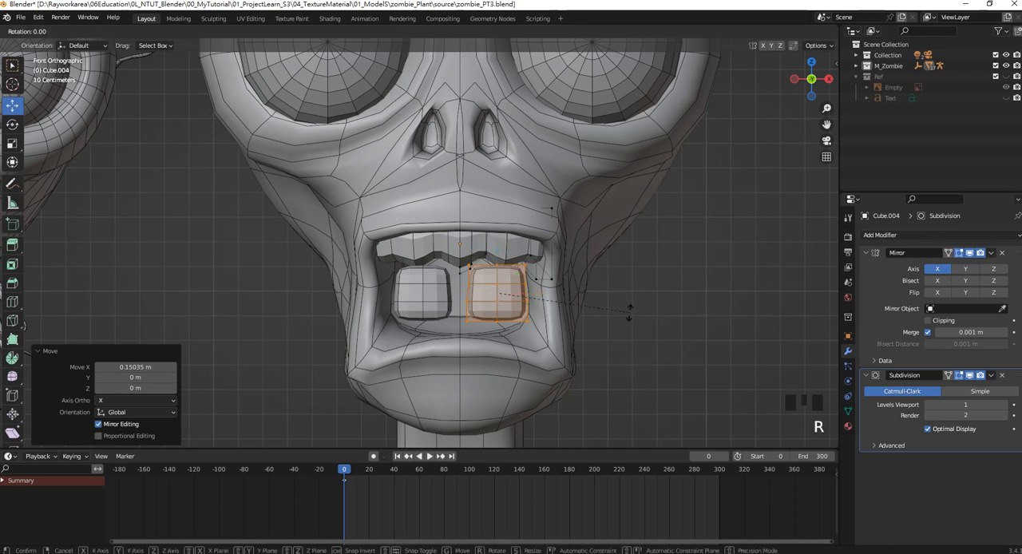
{"action": "key", "text": "y"}
{"action": "left_click", "coordinate": [623, 297]}
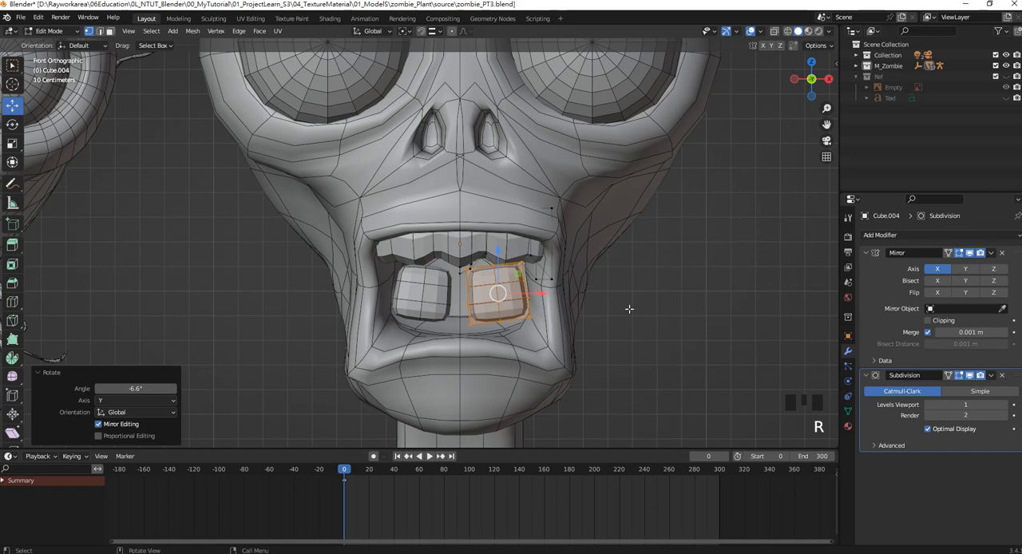
Stretch the tooth slightly along its local Z and move it about -0.011 m in X and 0.113 m in Z onto the upper gum.
{"action": "key", "text": "s"}
{"action": "key", "text": "z"}
{"action": "key", "text": "z"}
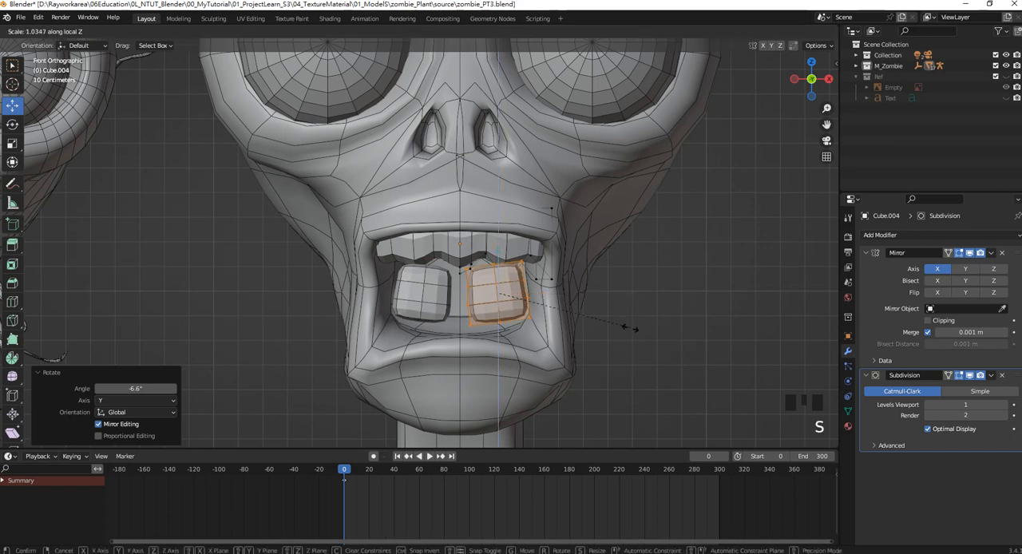
{"action": "left_click", "coordinate": [630, 331]}
{"action": "left_click_drag", "start_coordinate": [503, 297], "coordinate": [495, 271]}
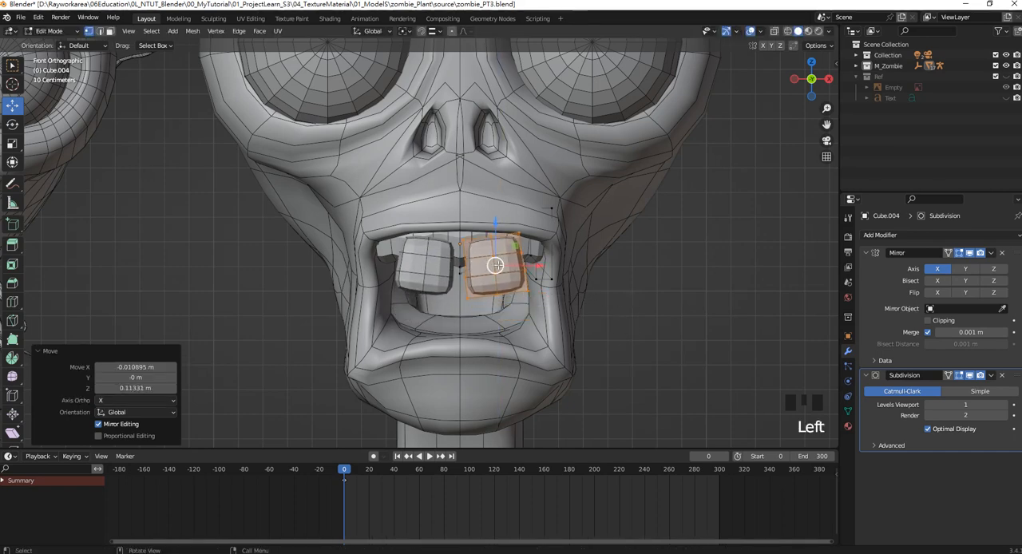
Move the tooth about 1.946 m along Y so it sits at the upper gum inside the mouth.
{"action": "middle_click_drag", "start_coordinate": [495, 271], "coordinate": [361, 284]}
{"action": "left_click_drag", "start_coordinate": [254, 271], "coordinate": [689, 294]}
{"action": "scroll", "coordinate": [531, 286], "scroll_direction": "up", "scroll_amount": 1}
{"action": "scroll", "coordinate": [531, 286], "scroll_direction": "down", "scroll_amount": 1}
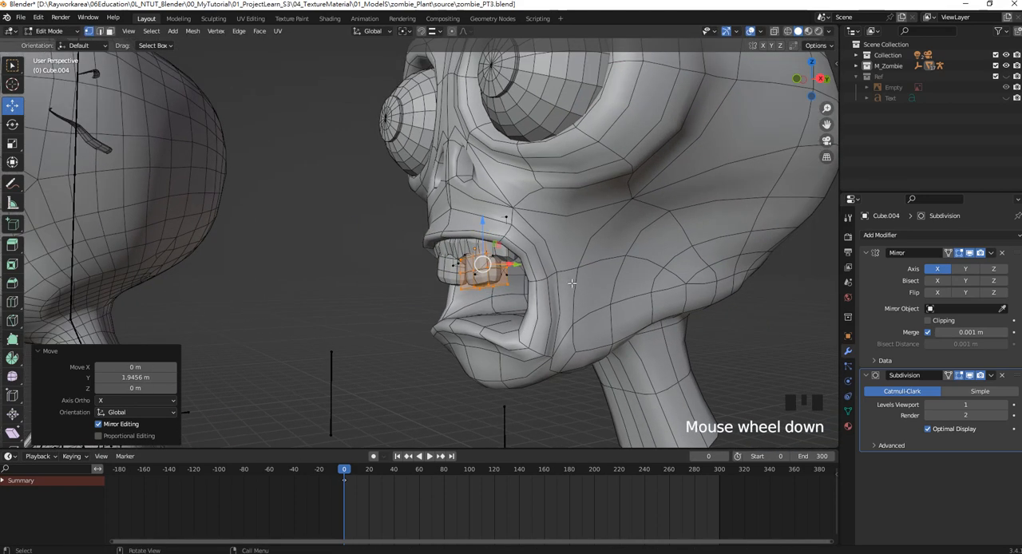
Thin the selected upper tooth by scaling it along Y by a factor of 0.657.
{"action": "scroll", "coordinate": [531, 284], "scroll_direction": "up", "scroll_amount": 2}
{"action": "middle_click_drag", "start_coordinate": [531, 284], "coordinate": [463, 249], "text": "shift"}
{"action": "key", "text": "s"}
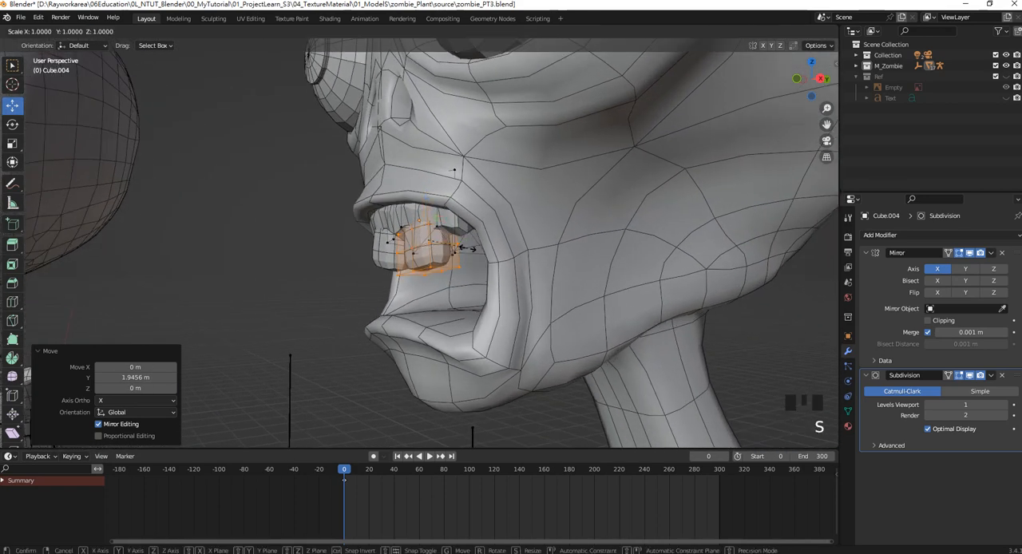
{"action": "key", "text": "y"}
{"action": "left_click", "coordinate": [457, 249]}
Shift the tooth about -0.015 m along X, narrow it by 0.894 along X and nudge it closer to the centre line.
{"action": "middle_click_drag", "start_coordinate": [457, 249], "coordinate": [522, 281]}
{"action": "key", "text": "KP_1"}
{"action": "scroll", "coordinate": [520, 281], "scroll_direction": "down", "scroll_amount": 5}
{"action": "scroll", "coordinate": [523, 282], "scroll_direction": "up", "scroll_amount": 1}
{"action": "scroll", "coordinate": [523, 282], "scroll_direction": "up", "scroll_amount": 7}
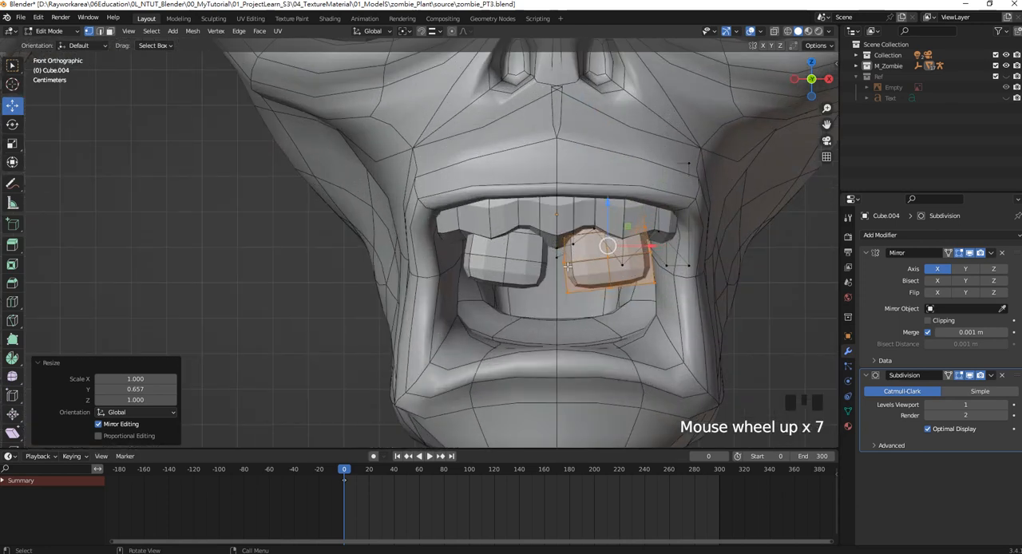
{"action": "middle_click_drag", "start_coordinate": [647, 260], "coordinate": [618, 264], "text": "shift"}
{"action": "left_click_drag", "start_coordinate": [602, 263], "coordinate": [594, 266]}
{"action": "key", "text": "s"}
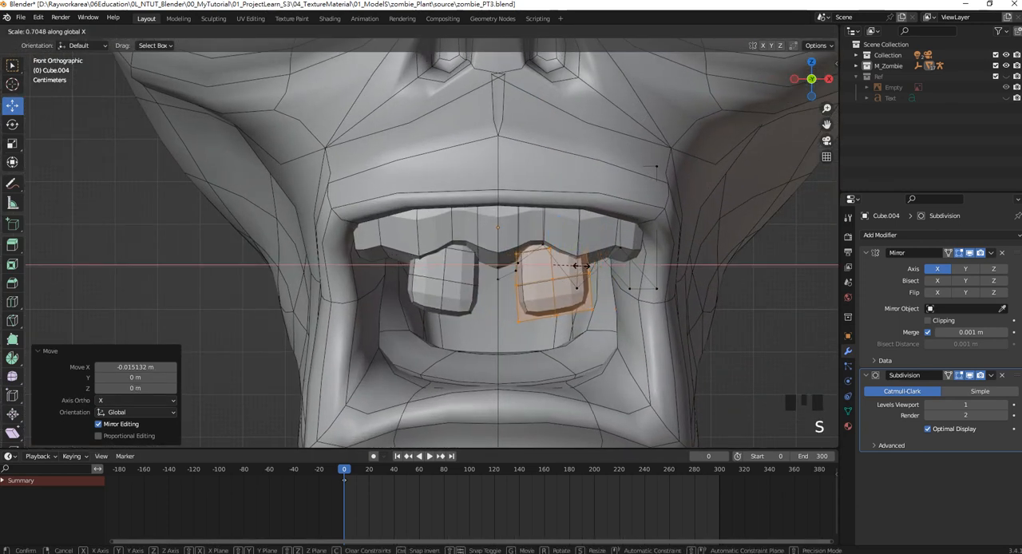
{"action": "left_click", "coordinate": [589, 267]}
{"action": "left_click", "coordinate": [580, 265]}
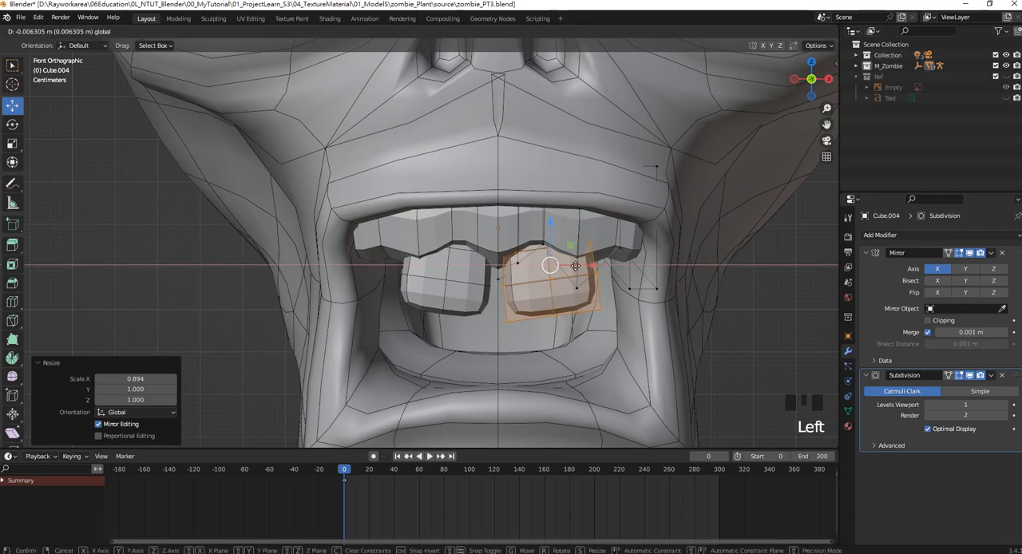
Move the tooth about -0.01 m along Y to set its depth against the upper gum.
{"action": "scroll", "coordinate": [559, 264], "scroll_direction": "down", "scroll_amount": 5}
{"action": "middle_click_drag", "start_coordinate": [558, 263], "coordinate": [503, 256]}
{"action": "scroll", "coordinate": [482, 211], "scroll_direction": "up", "scroll_amount": 2}
{"action": "left_click_drag", "start_coordinate": [506, 237], "coordinate": [496, 238]}
{"action": "middle_click_drag", "start_coordinate": [497, 239], "coordinate": [403, 274]}
{"action": "scroll", "coordinate": [528, 250], "scroll_direction": "down", "scroll_amount": 4}
Duplicate the tooth about 0.243 m along X and 0.008 m along Z, and scale the copy down uniformly.
{"action": "key", "text": "KP_1"}
{"action": "scroll", "coordinate": [533, 269], "scroll_direction": "up", "scroll_amount": 6}
{"action": "key", "text": "shift+d"}
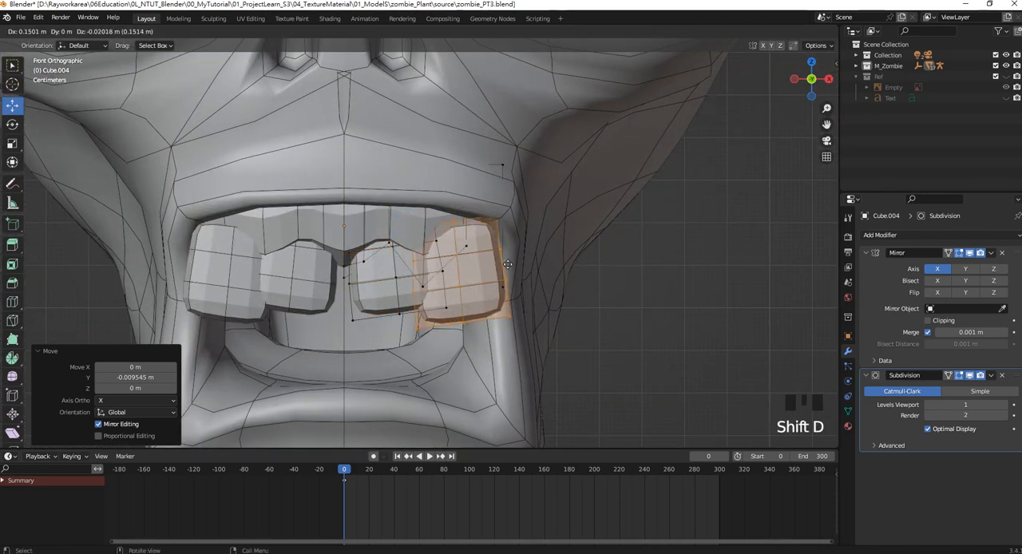
{"action": "left_click", "coordinate": [545, 251]}
{"action": "key", "text": "s"}
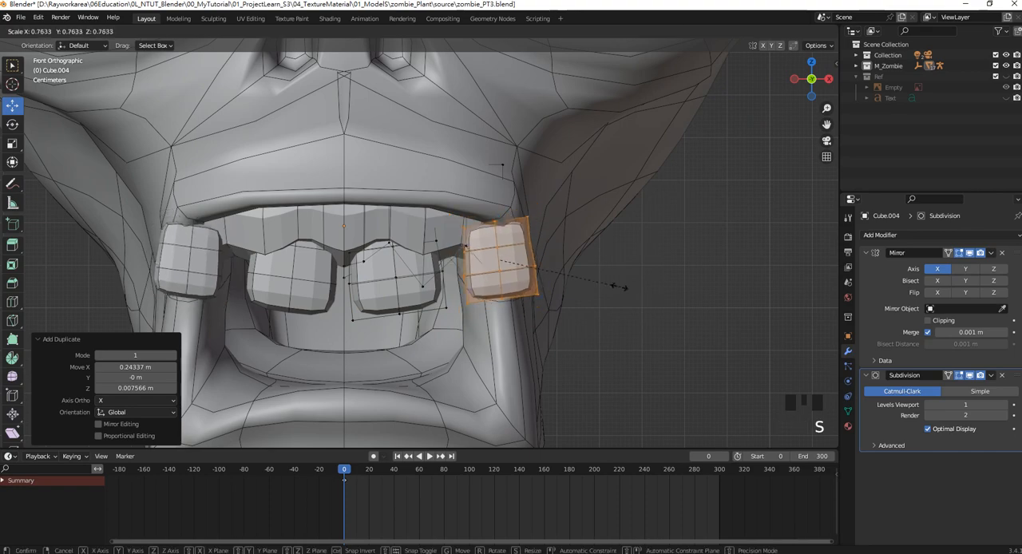
{"action": "left_click", "coordinate": [595, 276]}
Move the small outer tooth inward along X and about 0.037 m along Y, and rotate it 23.1° about Z.
{"action": "left_click_drag", "start_coordinate": [544, 260], "coordinate": [513, 259]}
{"action": "middle_click_drag", "start_coordinate": [513, 260], "coordinate": [401, 212]}
{"action": "left_click_drag", "start_coordinate": [534, 231], "coordinate": [542, 231]}
{"action": "middle_click_drag", "start_coordinate": [541, 231], "coordinate": [517, 240], "text": "shift"}
{"action": "key", "text": "r"}
{"action": "key", "text": "z"}
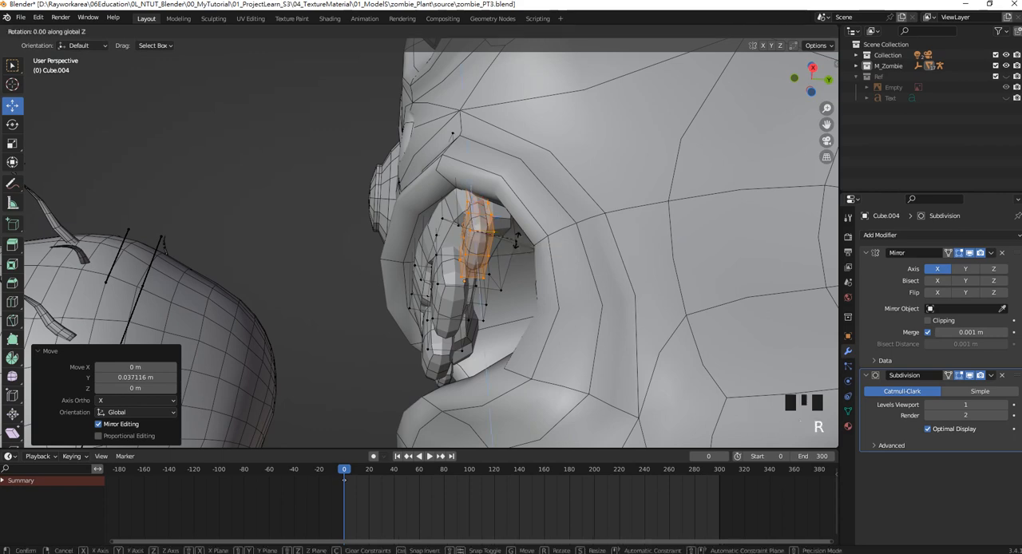
{"action": "left_click", "coordinate": [570, 301]}
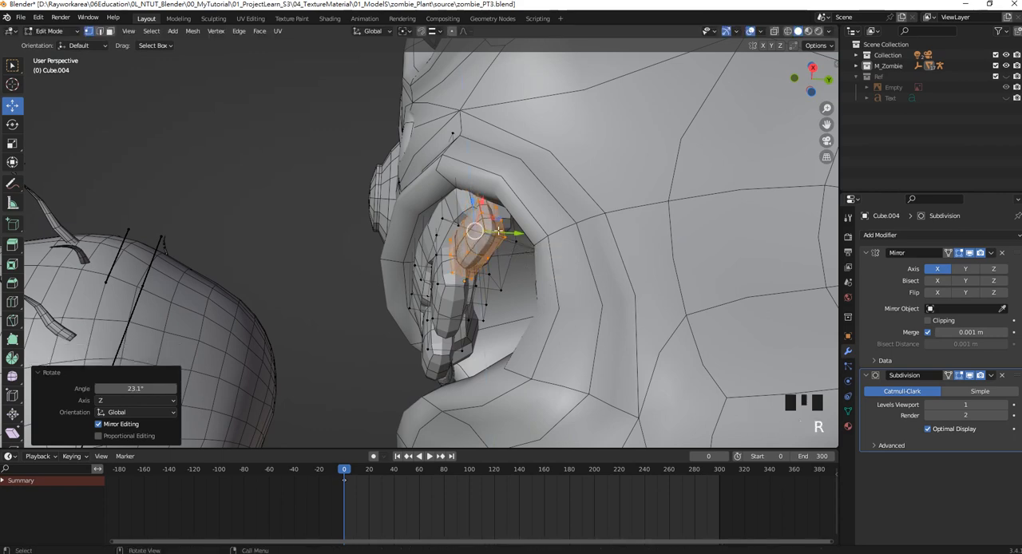
Fit the small outer tooth to the gum curve by moving it about 0.01 m along Y and 0.015 m along X.
{"action": "middle_click_drag", "start_coordinate": [570, 301], "coordinate": [546, 243]}
{"action": "left_click_drag", "start_coordinate": [519, 262], "coordinate": [523, 265]}
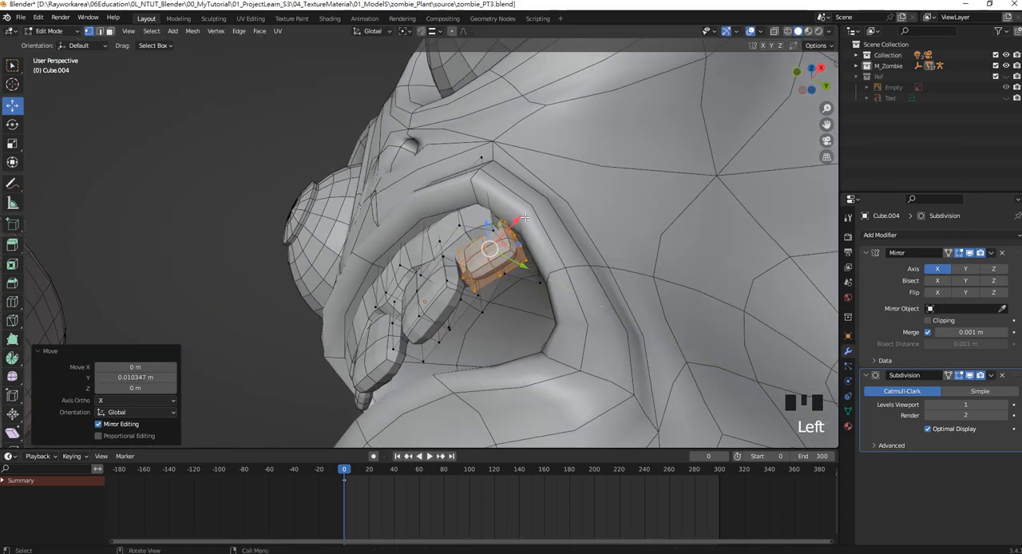
{"action": "left_click_drag", "start_coordinate": [519, 219], "coordinate": [519, 227]}
{"action": "middle_click_drag", "start_coordinate": [519, 228], "coordinate": [522, 259]}
{"action": "left_click_drag", "start_coordinate": [523, 259], "coordinate": [524, 251]}
{"action": "middle_click_drag", "start_coordinate": [525, 250], "coordinate": [492, 285]}
{"action": "scroll", "coordinate": [538, 288], "scroll_direction": "down", "scroll_amount": 7}
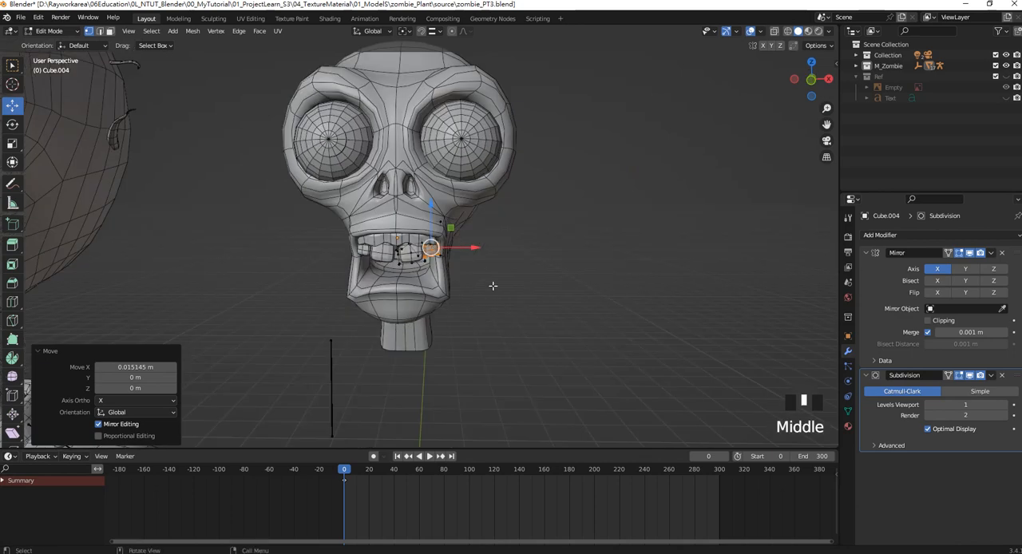
Duplicate the whole inner upper tooth onto the lower jaw, offset about 0.018 m in X and -0.259 m in Z.
{"action": "key", "text": "KP_1"}
{"action": "scroll", "coordinate": [449, 264], "scroll_direction": "up", "scroll_amount": 3}
{"action": "middle_click_drag", "start_coordinate": [450, 258], "coordinate": [470, 260], "text": "shift"}
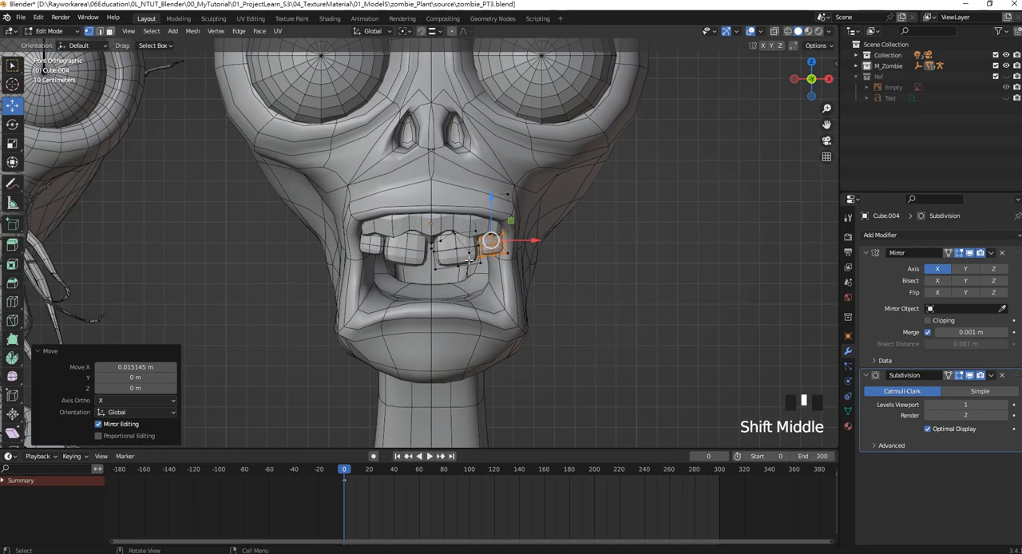
{"action": "left_click", "coordinate": [460, 260]}
{"action": "key", "text": "l"}
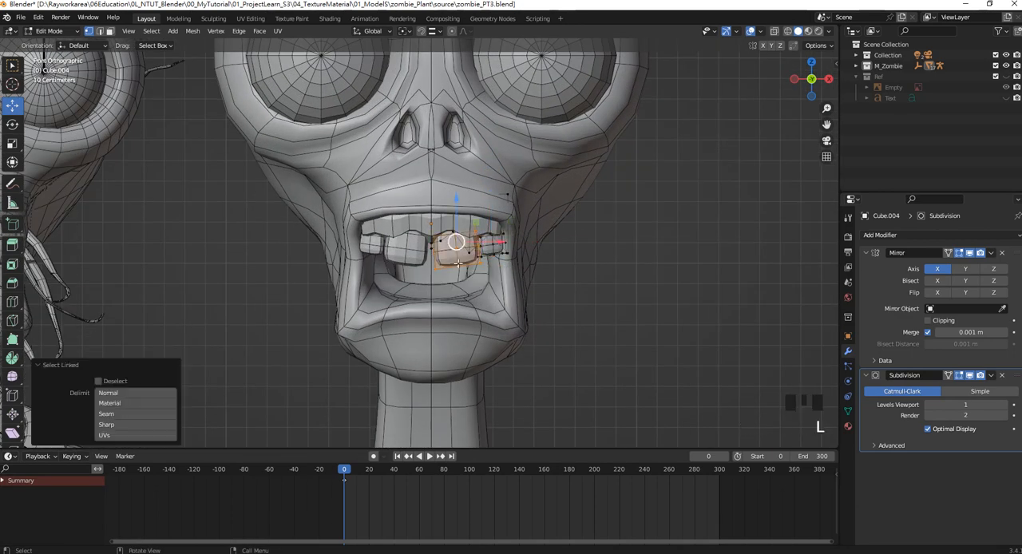
{"action": "key", "text": "shift+d"}
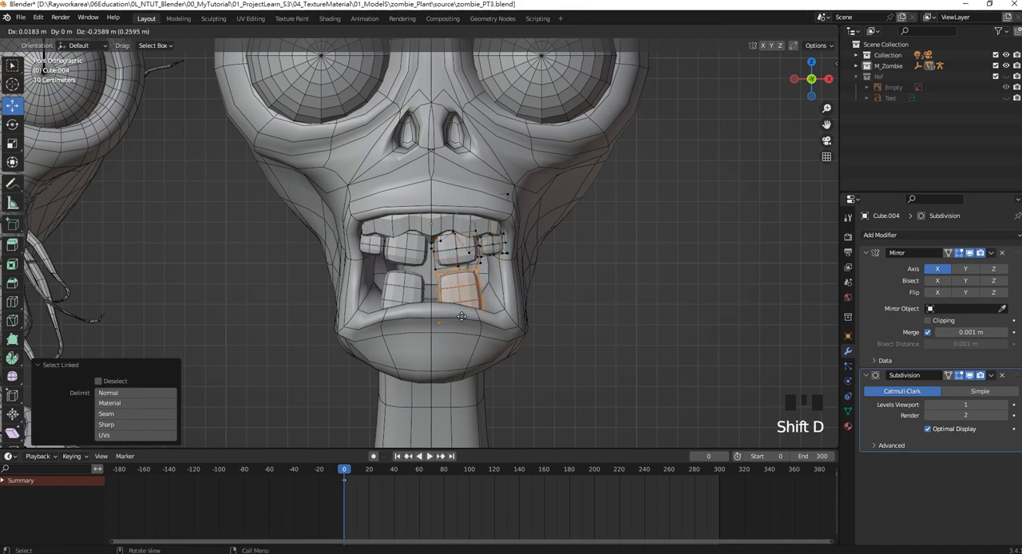
{"action": "left_click", "coordinate": [466, 291]}
Rotate the lower tooth 180° about its local Y axis and move it about 0.107 m along X.
{"action": "scroll", "coordinate": [498, 273], "scroll_direction": "down", "scroll_amount": 2}
{"action": "scroll", "coordinate": [479, 283], "scroll_direction": "up", "scroll_amount": 2}
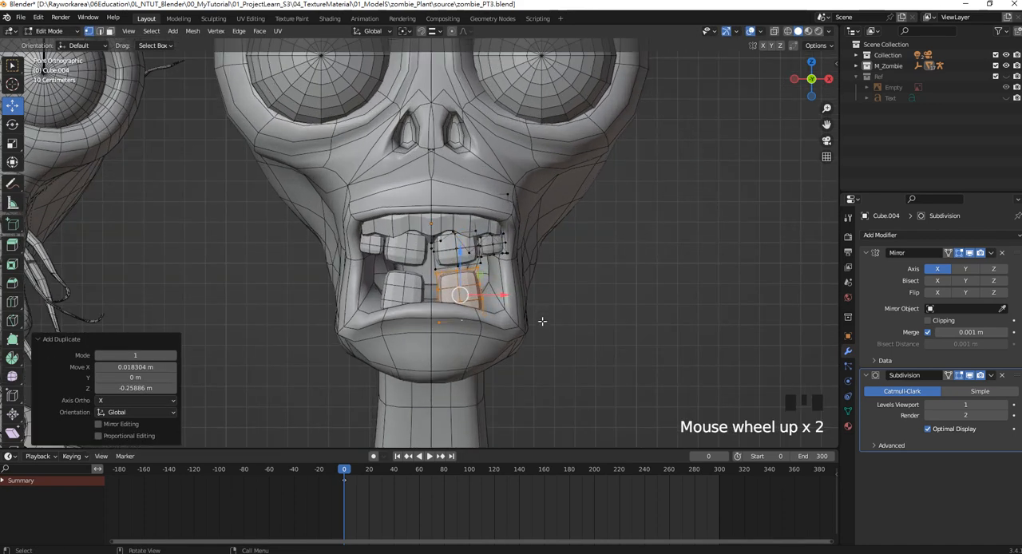
{"action": "key", "text": "r"}
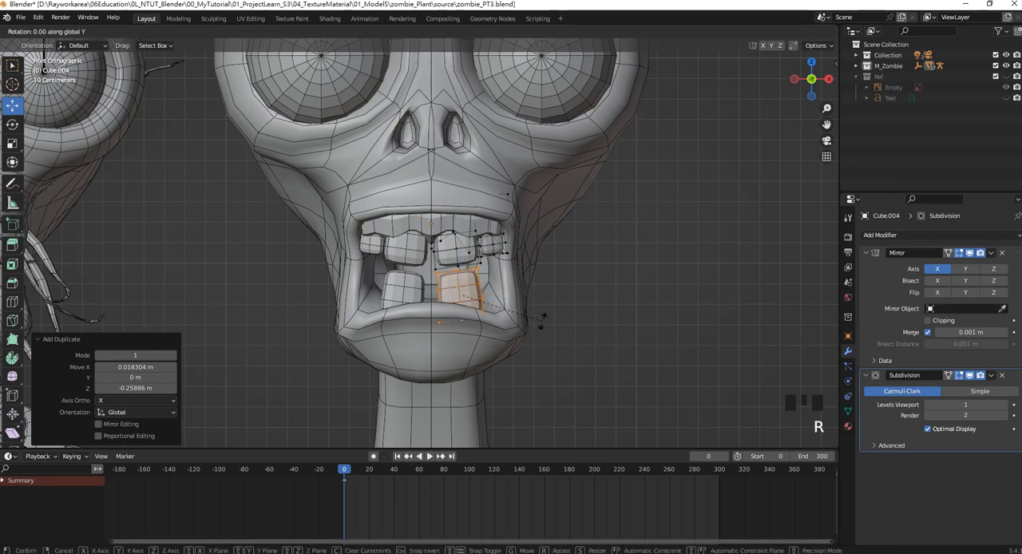
{"action": "type", "text": "180"}
{"action": "key", "text": "Return"}
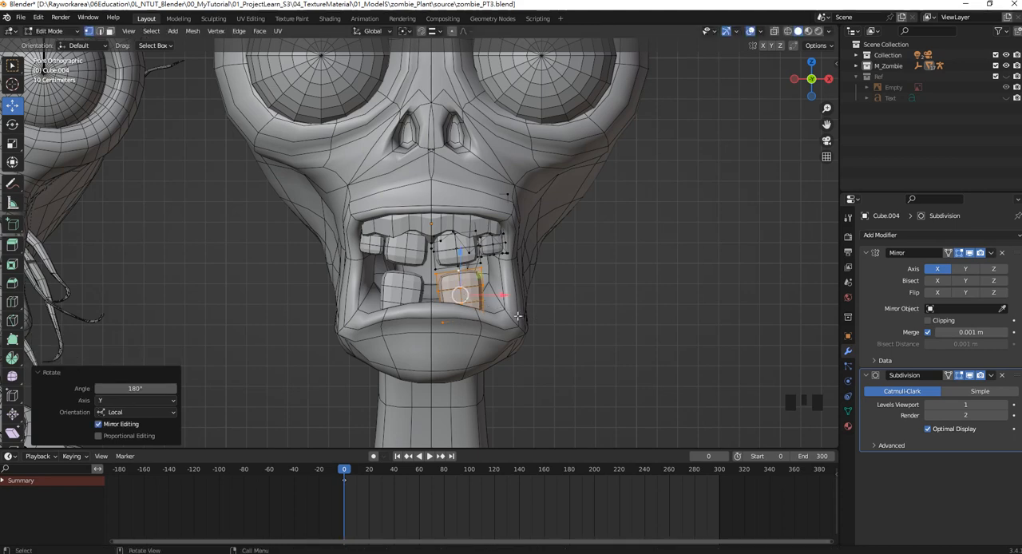
{"action": "left_click_drag", "start_coordinate": [500, 298], "coordinate": [520, 301]}
Tilt the lower tooth 18.5° about Y, scale it down uniformly and lower it about 0.041 m along Z.
{"action": "scroll", "coordinate": [520, 302], "scroll_direction": "down", "scroll_amount": 3}
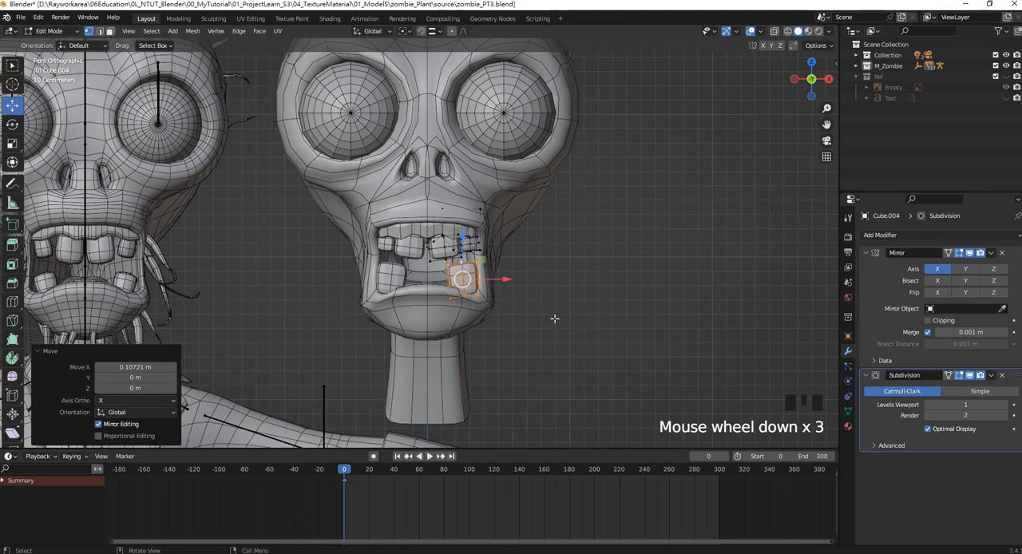
{"action": "key", "text": "r"}
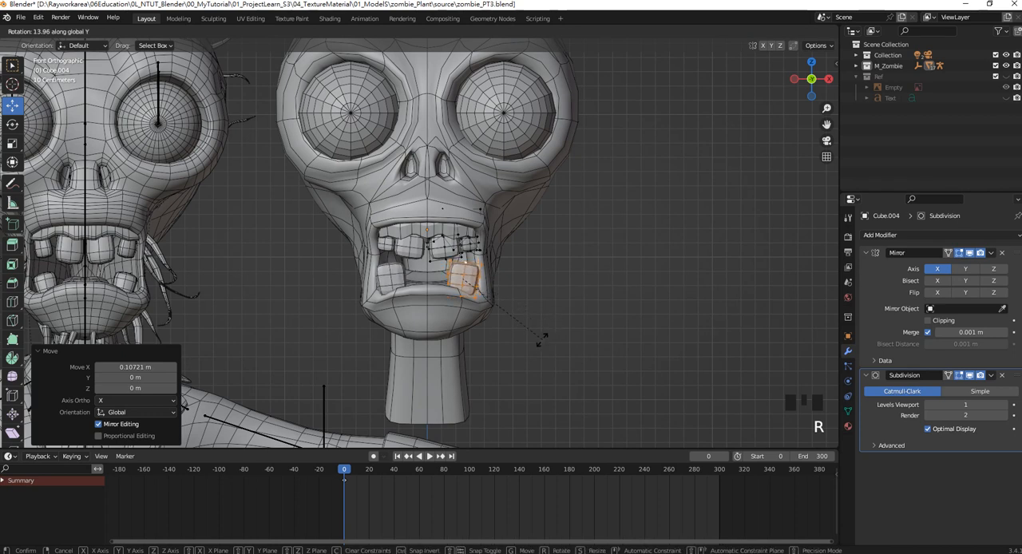
{"action": "left_click", "coordinate": [536, 344]}
{"action": "key", "text": "s"}
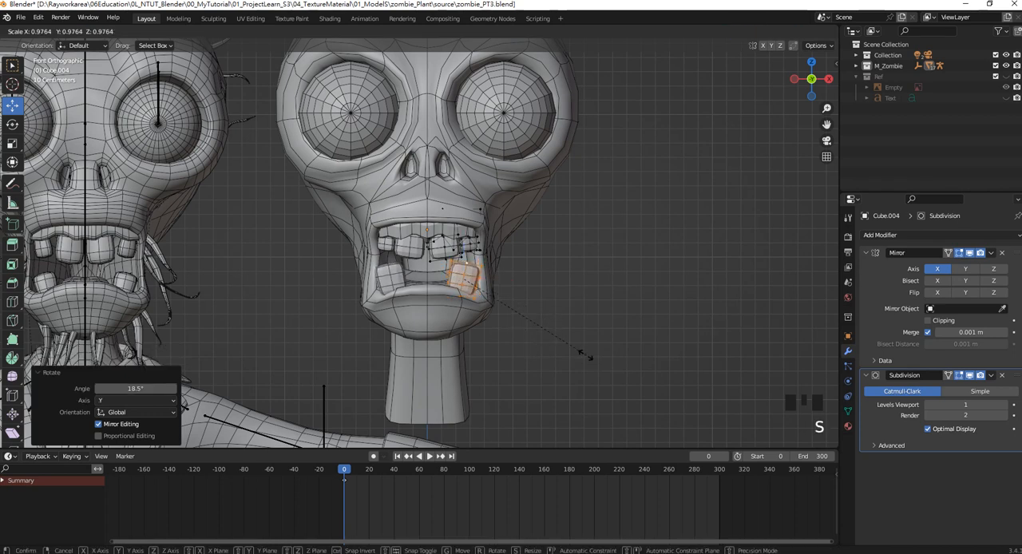
{"action": "left_click", "coordinate": [549, 338]}
{"action": "left_click_drag", "start_coordinate": [472, 247], "coordinate": [468, 246]}
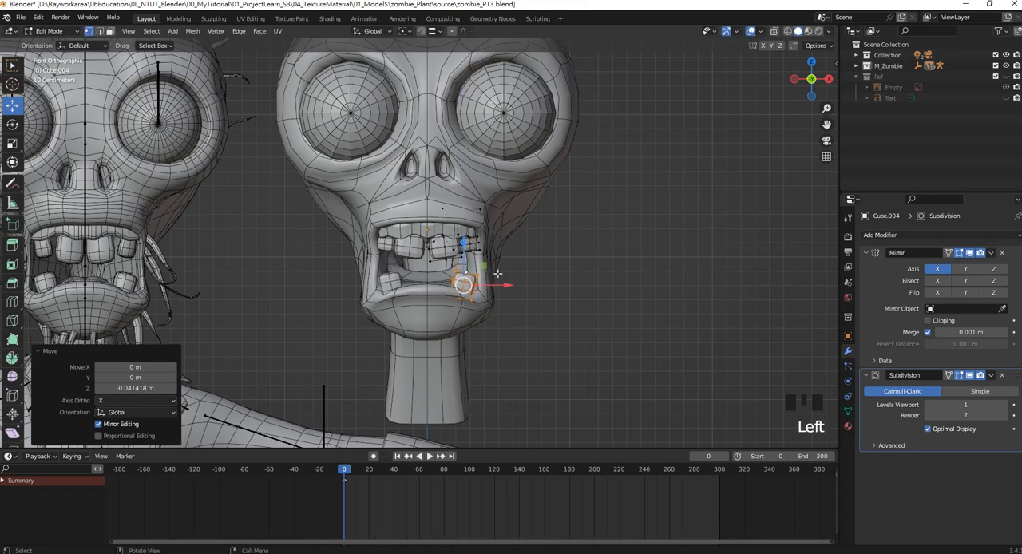
Move the lower tooth about 0.067 m along Y and scale it up uniformly by 1.336.
{"action": "middle_click_drag", "start_coordinate": [556, 272], "coordinate": [469, 282]}
{"action": "left_click_drag", "start_coordinate": [479, 292], "coordinate": [490, 290]}
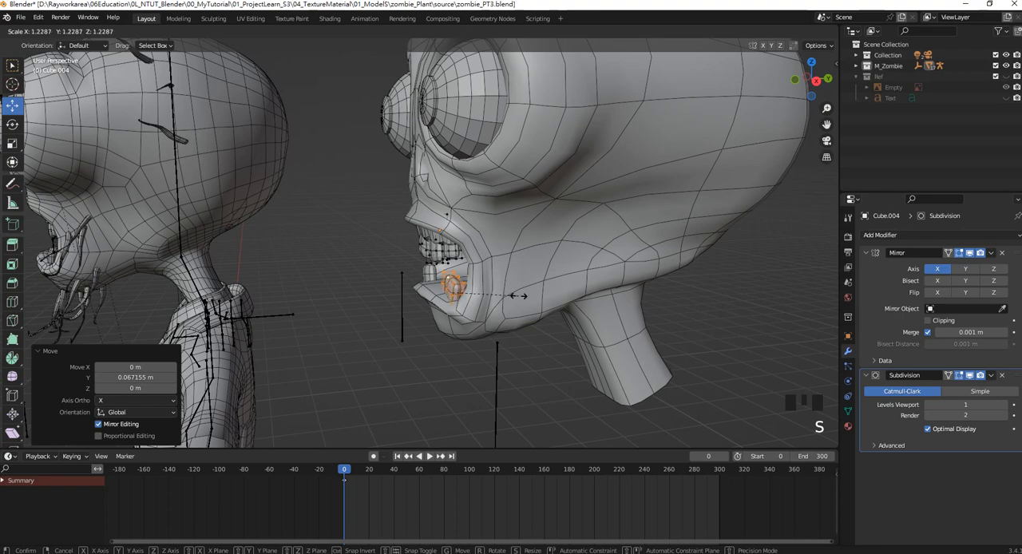
{"action": "left_click", "coordinate": [524, 300]}
{"action": "middle_click_drag", "start_coordinate": [463, 253], "coordinate": [542, 249]}
{"action": "key", "text": "KP_1"}
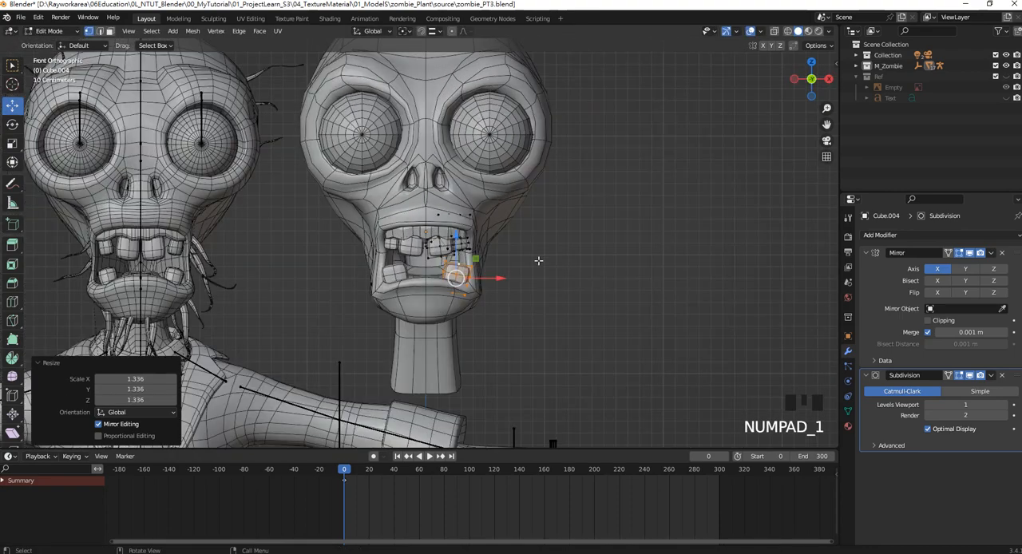
Return to Object Mode and select the gums and teeth object.
{"action": "left_click", "coordinate": [584, 259]}
{"action": "key", "text": "Tab"}
{"action": "left_click", "coordinate": [592, 256]}
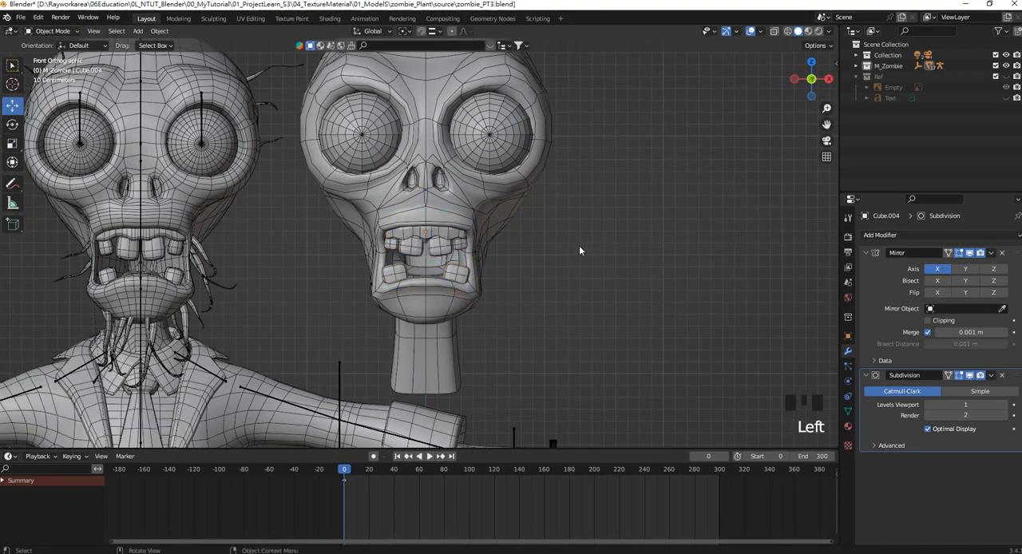
{"action": "scroll", "coordinate": [443, 250], "scroll_direction": "up", "scroll_amount": 2}
{"action": "left_click", "coordinate": [451, 225]}
{"action": "scroll", "coordinate": [456, 225], "scroll_direction": "up", "scroll_amount": 2}
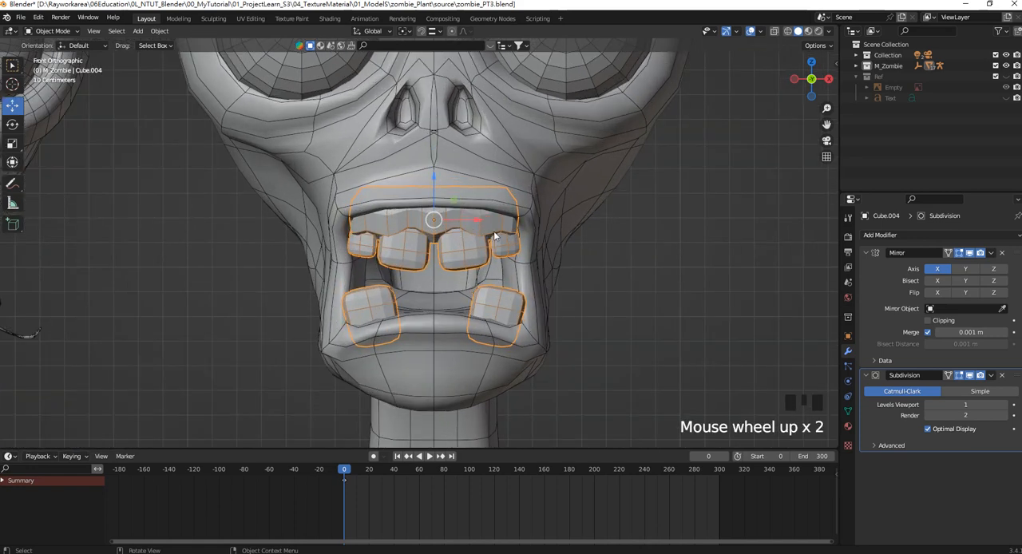
Examine the mesh edges of the head's upper gum and teeth from the front, sides and below.
{"action": "scroll", "coordinate": [498, 230], "scroll_direction": "down", "scroll_amount": 2}
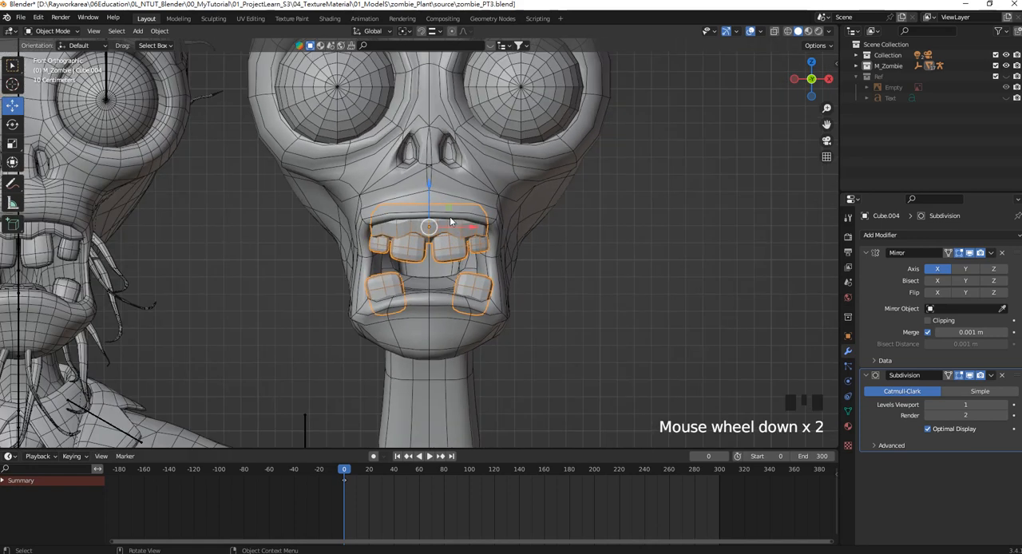
{"action": "scroll", "coordinate": [502, 226], "scroll_direction": "up", "scroll_amount": 5}
{"action": "middle_click_drag", "start_coordinate": [543, 224], "coordinate": [458, 245], "text": "shift"}
{"action": "key", "text": "Tab"}
{"action": "scroll", "coordinate": [458, 245], "scroll_direction": "up", "scroll_amount": 2}
{"action": "left_click", "coordinate": [360, 266]}
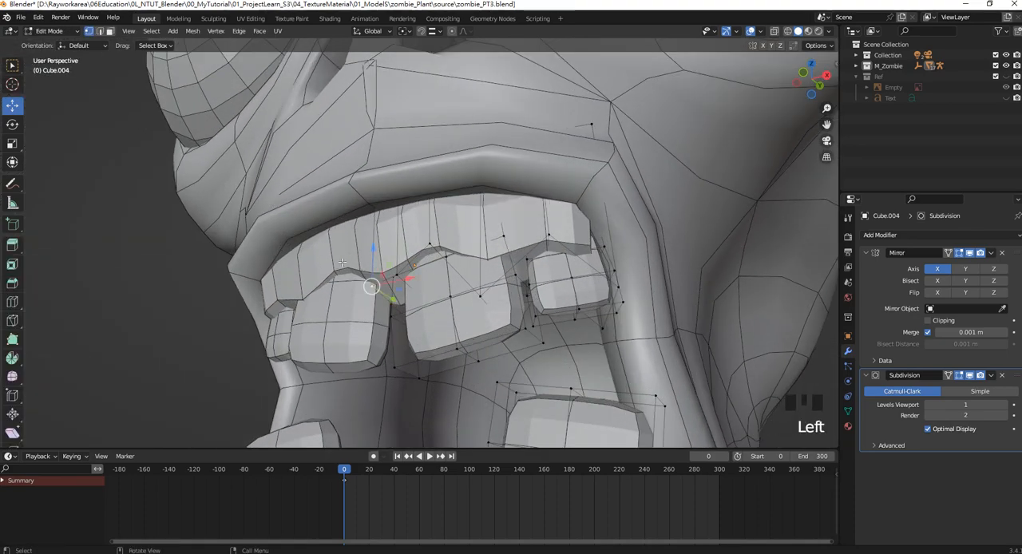
{"action": "middle_click_drag", "start_coordinate": [342, 262], "coordinate": [292, 208]}
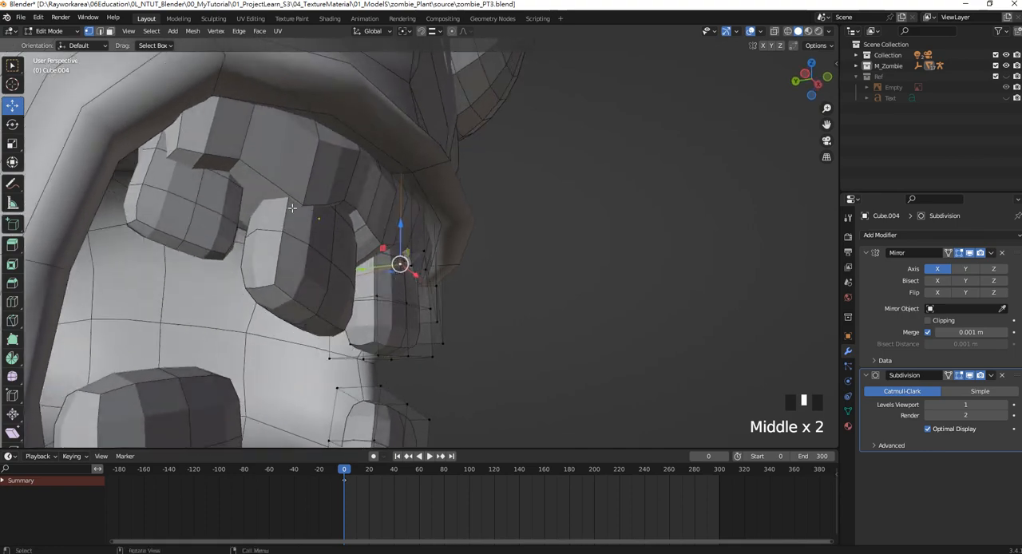
{"action": "left_click", "coordinate": [392, 206]}
{"action": "middle_click_drag", "start_coordinate": [392, 206], "coordinate": [235, 199]}
{"action": "middle_click_drag", "start_coordinate": [380, 266], "coordinate": [357, 264]}
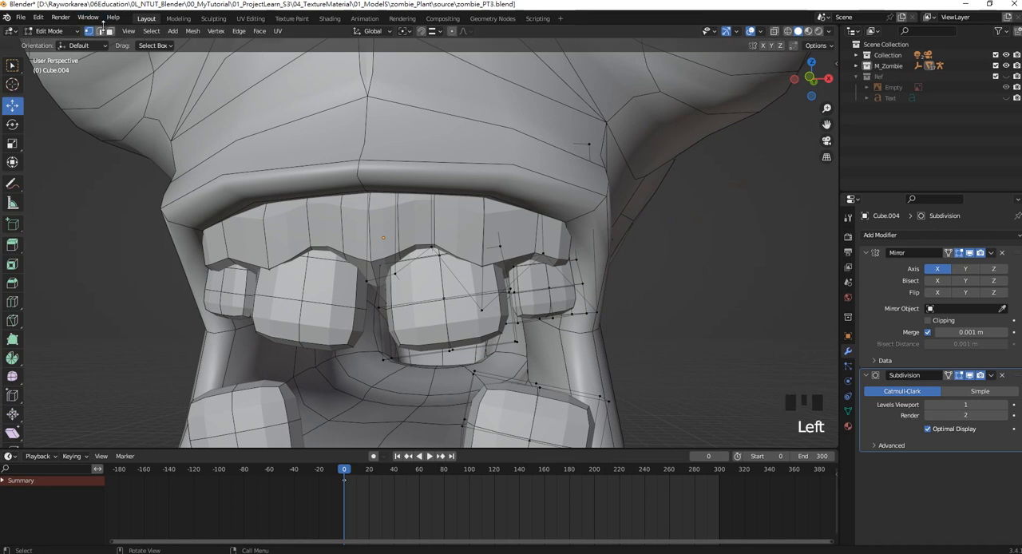
{"action": "left_click", "coordinate": [99, 30]}
{"action": "left_click", "coordinate": [331, 248], "text": "alt+shift"}
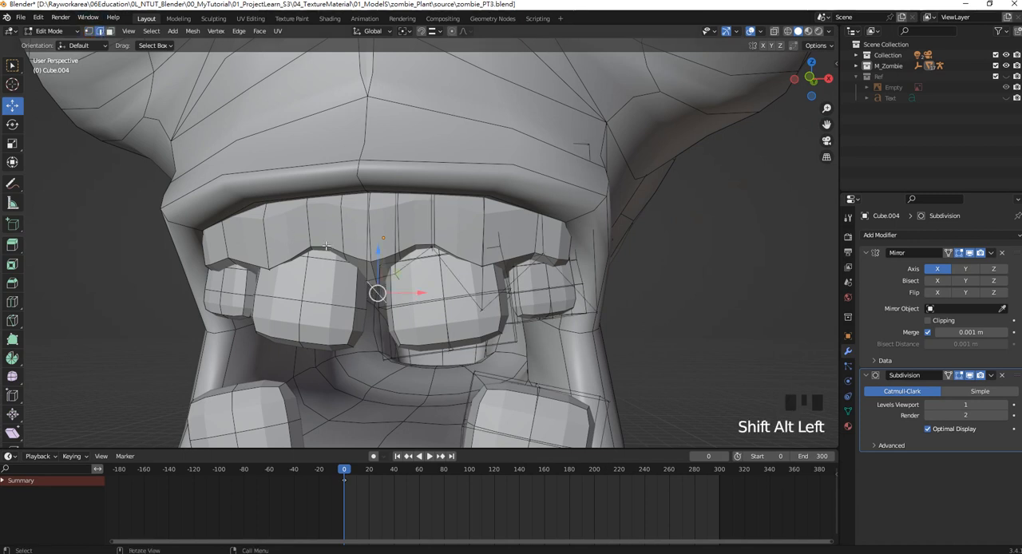
{"action": "left_click", "coordinate": [327, 245]}
{"action": "key", "text": "Tab"}
{"action": "left_click", "coordinate": [517, 242]}
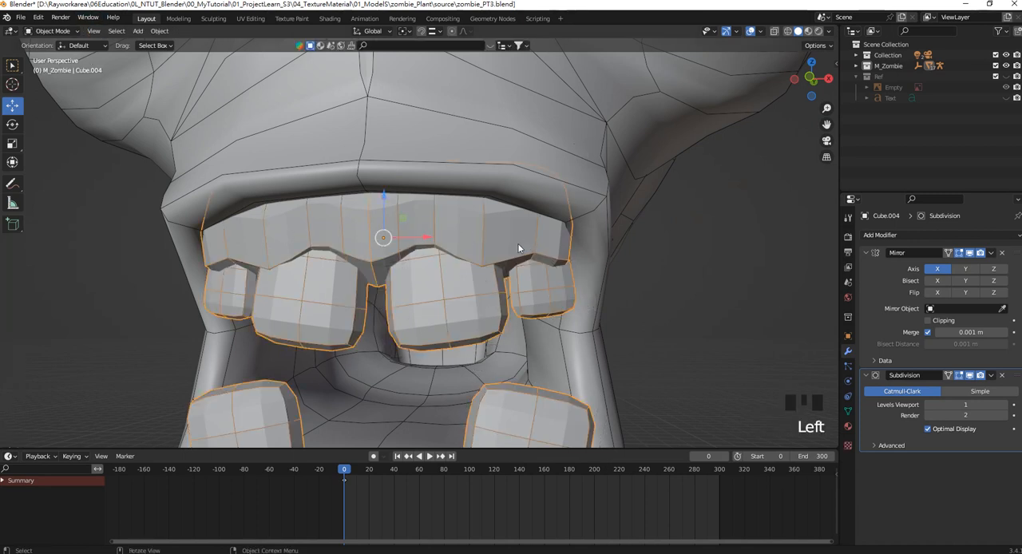
{"action": "key", "text": "Tab"}
{"action": "middle_click_drag", "start_coordinate": [517, 243], "coordinate": [447, 279]}
{"action": "key", "text": "Tab"}
Compare the separate head's mouth interior with the mouth of the full zombie character.
{"action": "scroll", "coordinate": [447, 249], "scroll_direction": "down", "scroll_amount": 3}
{"action": "scroll", "coordinate": [454, 266], "scroll_direction": "down", "scroll_amount": 4}
{"action": "left_click", "coordinate": [545, 271]}
{"action": "scroll", "coordinate": [501, 242], "scroll_direction": "down", "scroll_amount": 6}
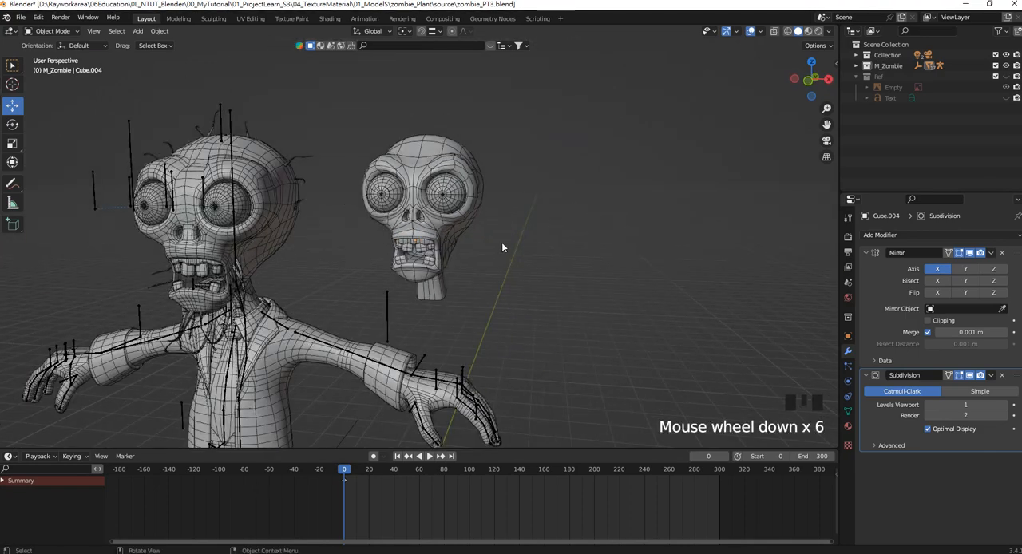
{"action": "mouse_move", "coordinate": [502, 242]}
{"action": "middle_mouse_down"}
{"action": "mouse_move", "coordinate": [508, 237]}
{"action": "mouse_move", "coordinate": [487, 244]}
{"action": "middle_mouse_up"}
{"action": "scroll", "coordinate": [144, 291], "scroll_direction": "up", "scroll_amount": 1}
{"action": "middle_click_drag", "start_coordinate": [158, 299], "coordinate": [226, 281], "text": "shift"}
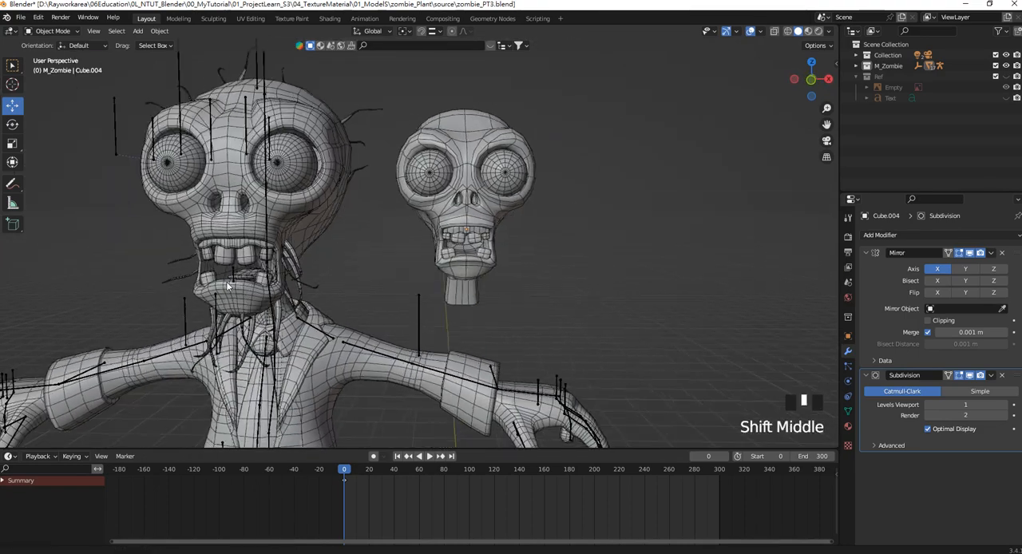
{"action": "scroll", "coordinate": [201, 292], "scroll_direction": "up", "scroll_amount": 2}
{"action": "middle_click_drag", "start_coordinate": [630, 256], "coordinate": [595, 254]}
{"action": "scroll", "coordinate": [596, 253], "scroll_direction": "up", "scroll_amount": 1}
{"action": "scroll", "coordinate": [598, 253], "scroll_direction": "up", "scroll_amount": 2, "text": "shift"}
{"action": "scroll", "coordinate": [475, 246], "scroll_direction": "up", "scroll_amount": 3}
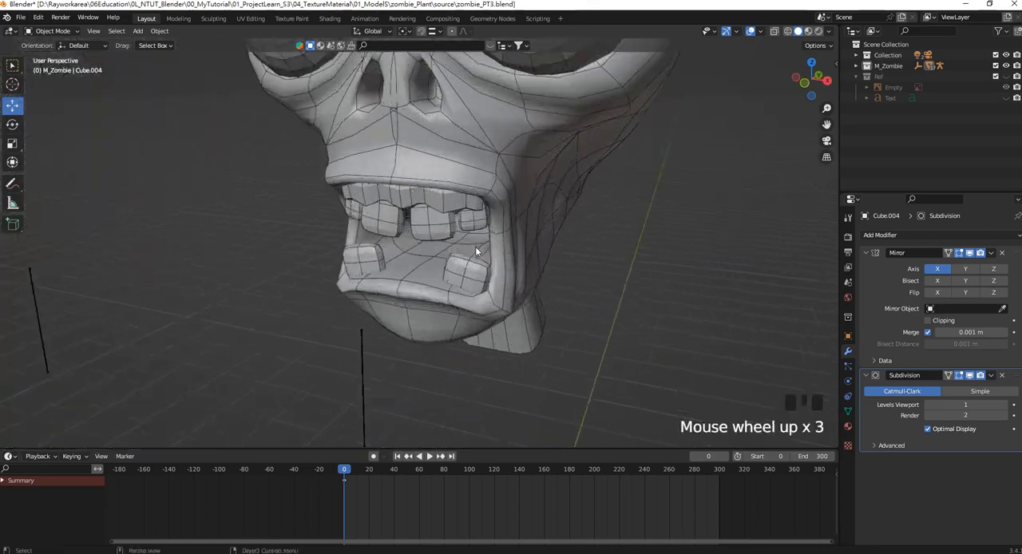
Duplicate the mouth floor faces of the head mesh in place and separate them into their own object for a tongue.
{"action": "middle_click_drag", "start_coordinate": [462, 253], "coordinate": [370, 289]}
{"action": "scroll", "coordinate": [468, 245], "scroll_direction": "up", "scroll_amount": 2}
{"action": "left_click", "coordinate": [458, 207]}
{"action": "key", "text": "Tab"}
{"action": "scroll", "coordinate": [391, 317], "scroll_direction": "up", "scroll_amount": 3}
{"action": "left_click", "coordinate": [364, 300]}
{"action": "scroll", "coordinate": [157, 119], "scroll_direction": "up", "scroll_amount": 2}
{"action": "left_click", "coordinate": [109, 33]}
{"action": "left_click", "coordinate": [321, 299]}
{"action": "left_click", "coordinate": [355, 283], "text": "shift"}
{"action": "left_click", "coordinate": [326, 272], "text": "shift"}
{"action": "left_click", "coordinate": [340, 326], "text": "shift"}
{"action": "scroll", "coordinate": [308, 324], "scroll_direction": "down", "scroll_amount": 4}
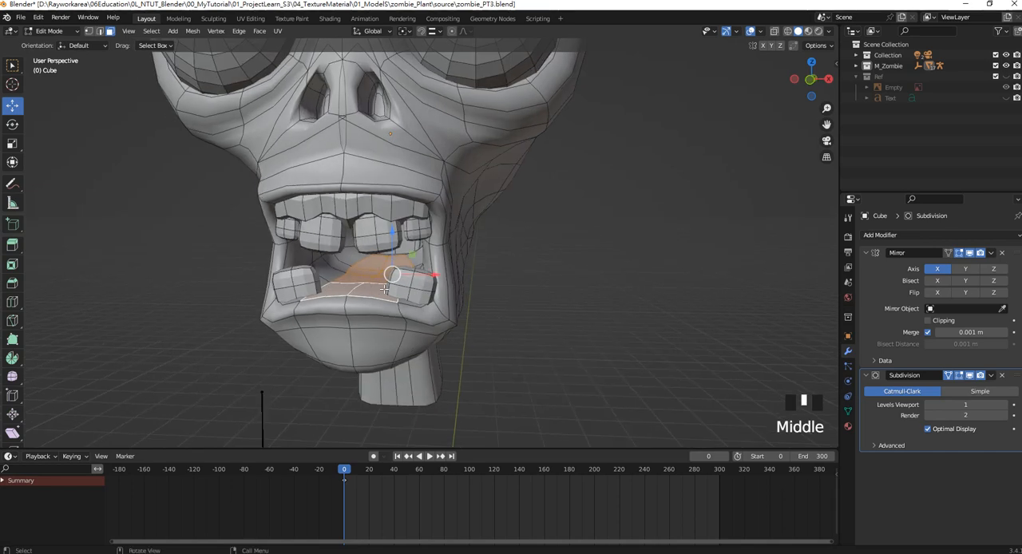
{"action": "key", "text": "shift+d"}
{"action": "right_click", "coordinate": [388, 273]}
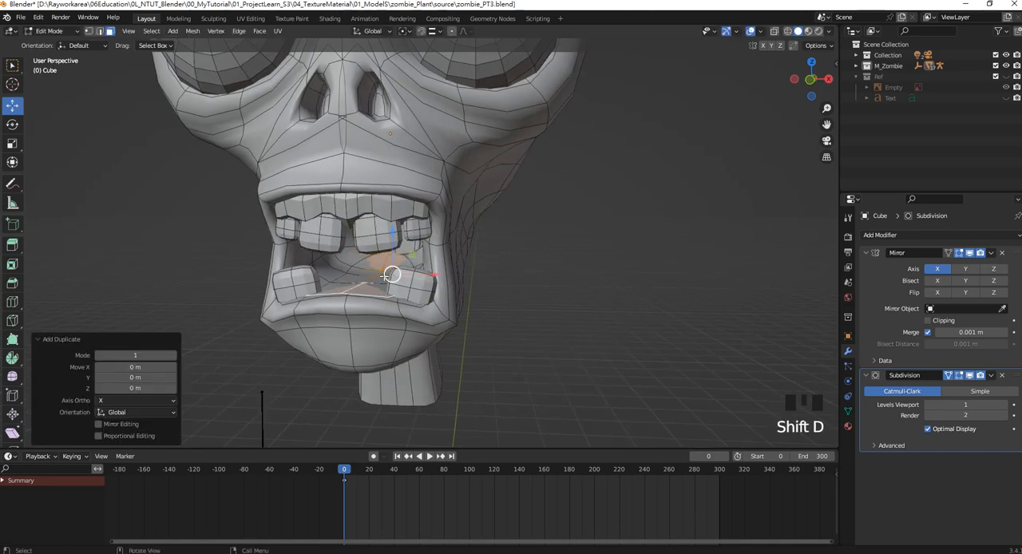
{"action": "key", "text": "p"}
{"action": "left_click", "coordinate": [378, 280]}
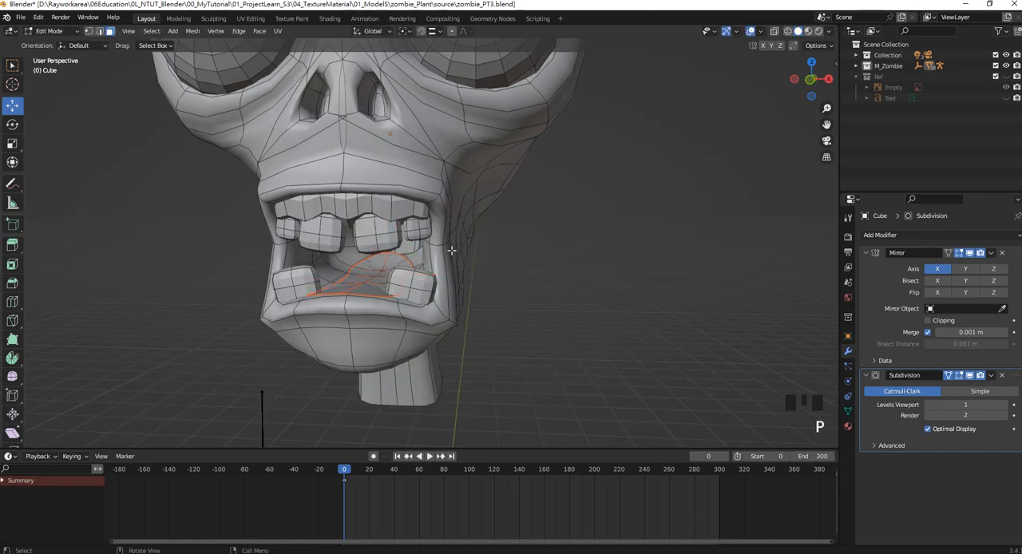
Leave mesh editing and hide the head mesh to isolate the separated tongue surface.
{"action": "key", "text": "Tab"}
{"action": "left_click", "coordinate": [489, 202]}
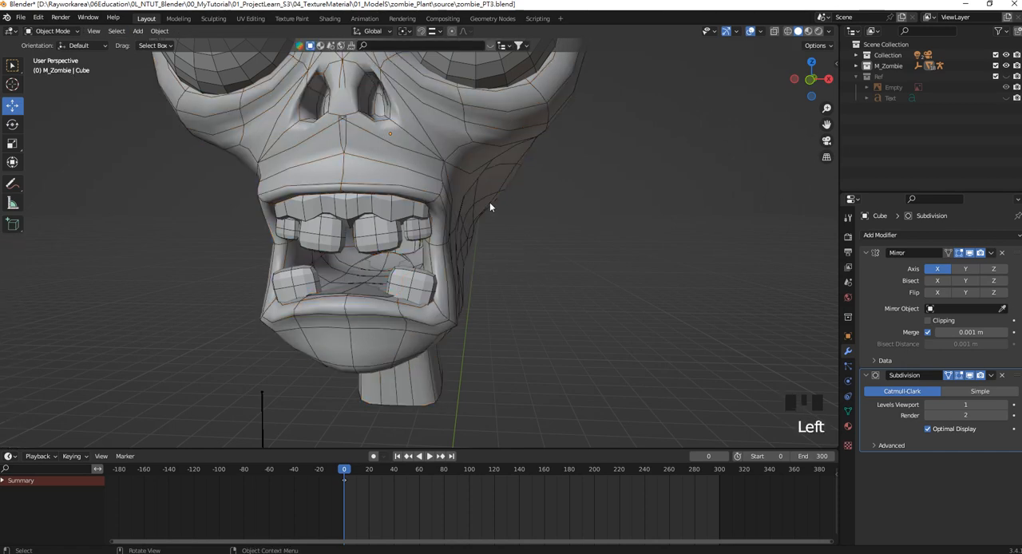
{"action": "left_click", "coordinate": [489, 200]}
{"action": "key", "text": "h"}
{"action": "middle_click_drag", "start_coordinate": [429, 223], "coordinate": [464, 261]}
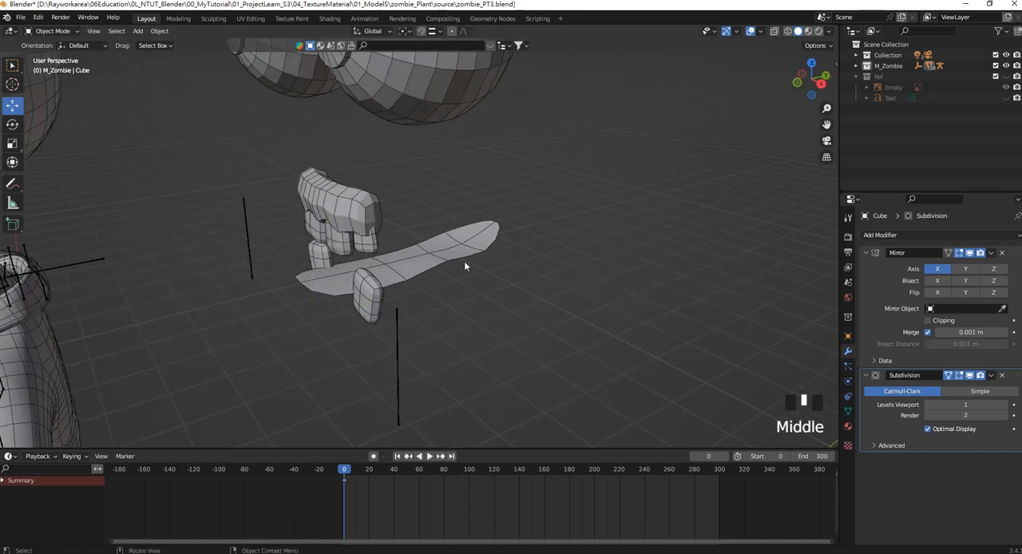
Apply the Mirror modifier on the separated tongue surface.
{"action": "left_click", "coordinate": [448, 257]}
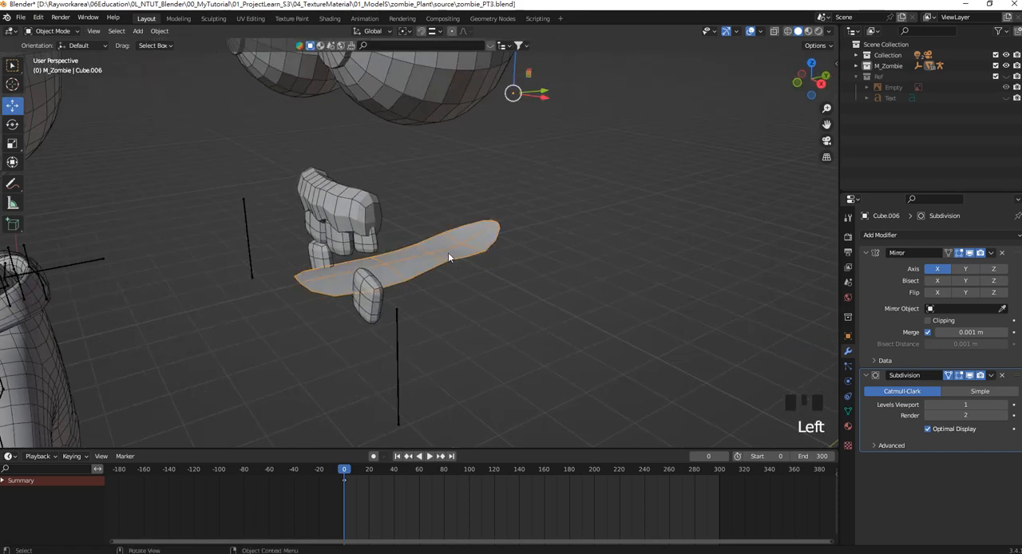
{"action": "left_click", "coordinate": [864, 253]}
{"action": "left_click", "coordinate": [990, 253]}
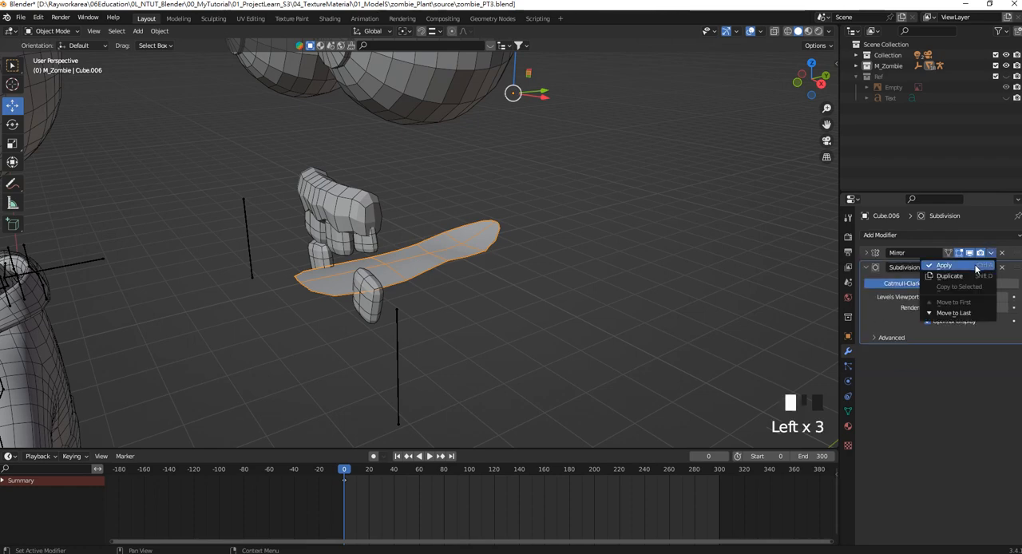
{"action": "left_click", "coordinate": [975, 268]}
Set the tongue surface's origin to its geometry.
{"action": "left_click", "coordinate": [445, 240]}
{"action": "middle_click_drag", "start_coordinate": [445, 240], "coordinate": [423, 223]}
{"action": "left_click", "coordinate": [159, 30]}
{"action": "mouse_move", "coordinate": [197, 55]}
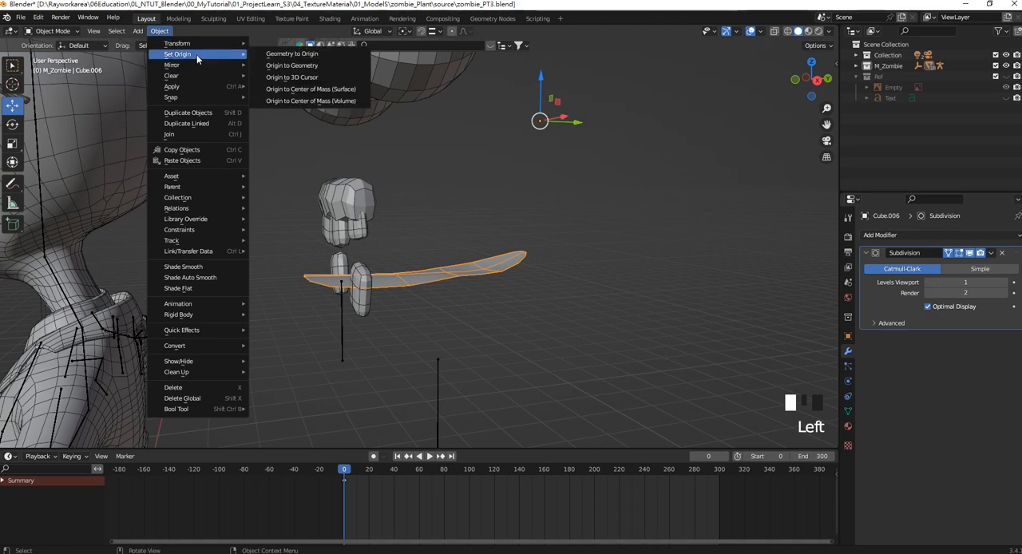
{"action": "left_click", "coordinate": [327, 65]}
{"action": "middle_click_drag", "start_coordinate": [448, 227], "coordinate": [532, 246]}
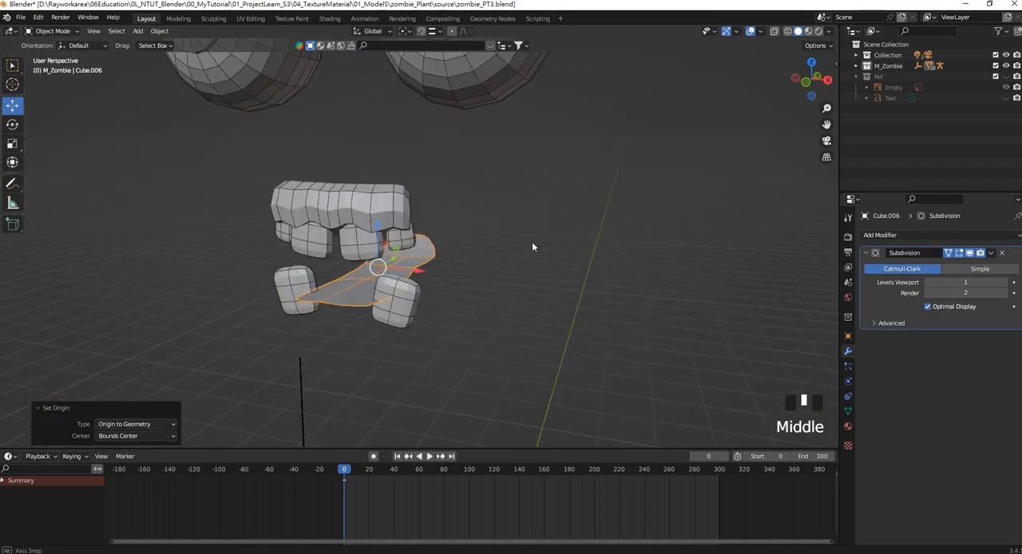
Extrude all faces of the tongue surface upward about 0.11 m to give it thickness.
{"action": "middle_click_drag", "start_coordinate": [459, 259], "coordinate": [491, 280]}
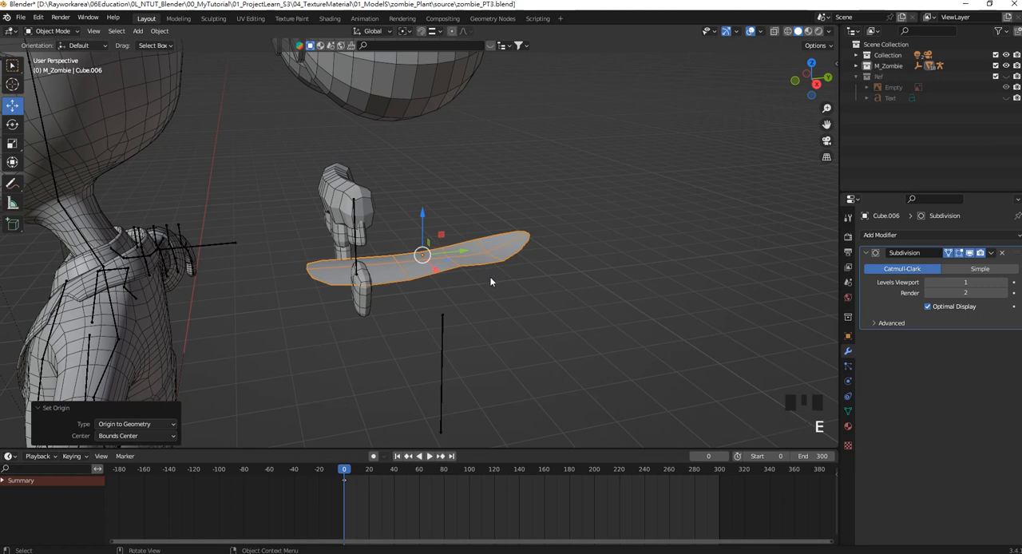
{"action": "key", "text": "z"}
{"action": "key", "text": "Tab"}
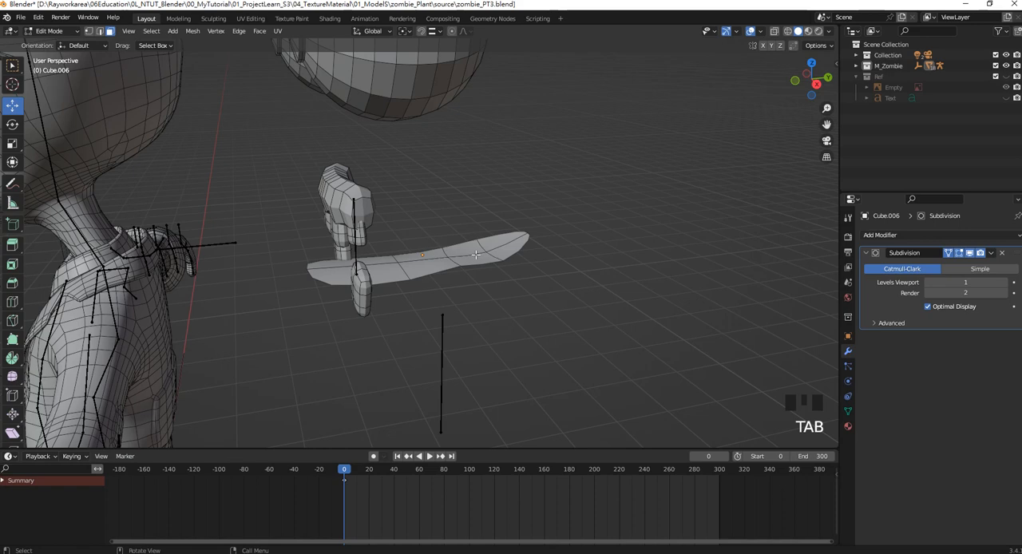
{"action": "key", "text": "a"}
{"action": "key", "text": "e"}
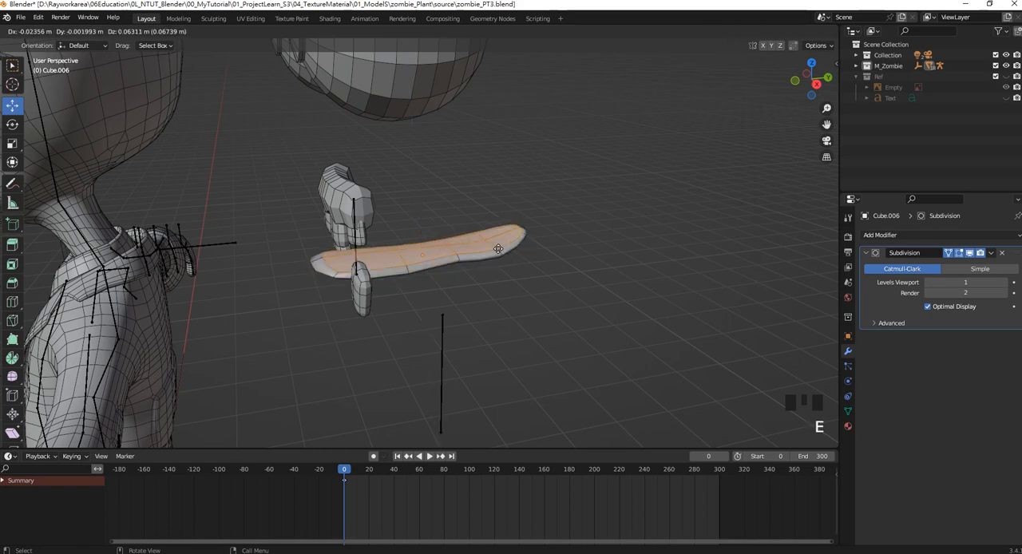
{"action": "left_click", "coordinate": [497, 241]}
{"action": "middle_click_drag", "start_coordinate": [496, 241], "coordinate": [449, 244]}
Unhide the head mesh and show the tongue selected in a right-side wireframe view.
{"action": "key", "text": "KP_3"}
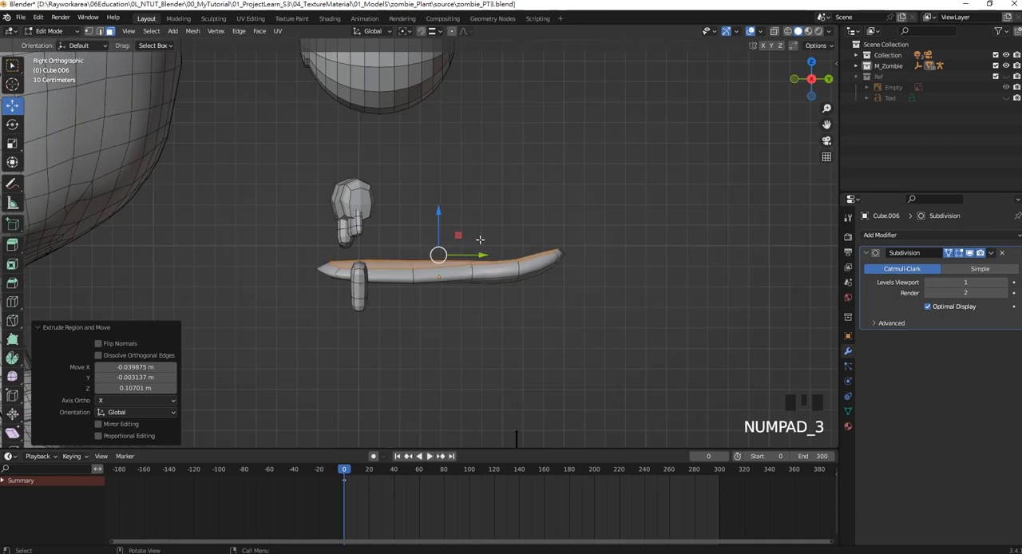
{"action": "key", "text": "alt+h"}
{"action": "key", "text": "Tab"}
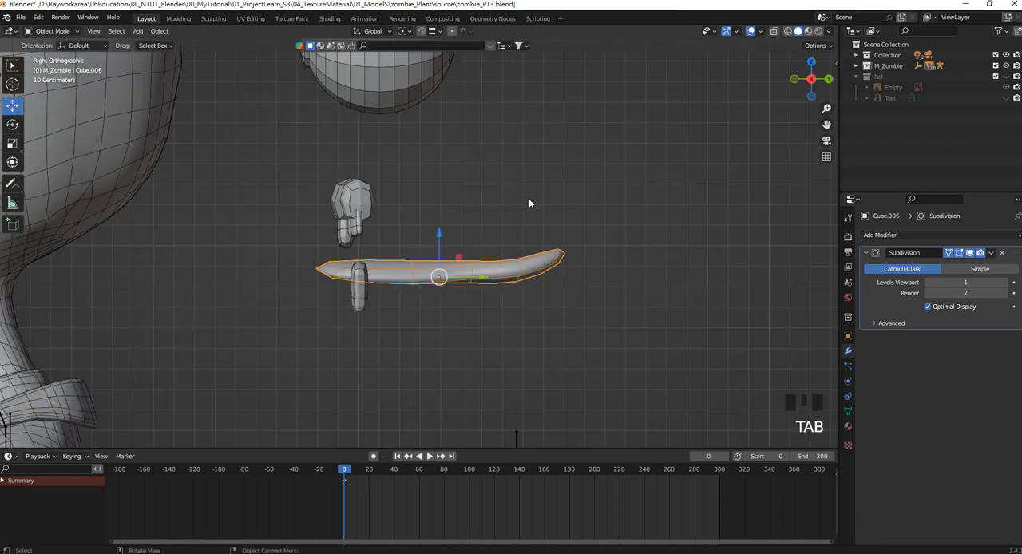
{"action": "key", "text": "alt+h"}
{"action": "scroll", "coordinate": [440, 272], "scroll_direction": "down", "scroll_amount": 2}
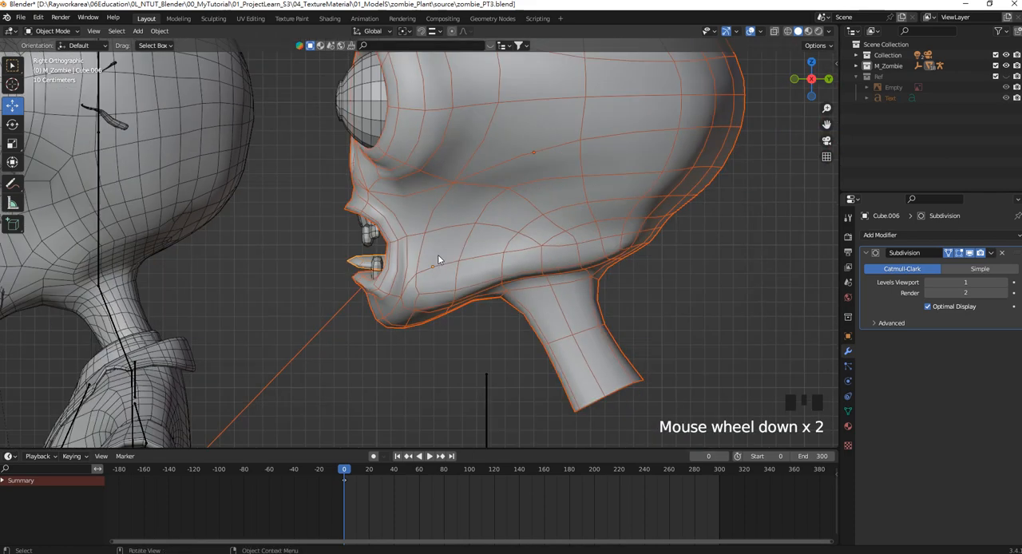
{"action": "scroll", "coordinate": [440, 253], "scroll_direction": "up", "scroll_amount": 2}
{"action": "middle_click_drag", "start_coordinate": [440, 253], "coordinate": [424, 248], "text": "shift"}
{"action": "key", "text": "z"}
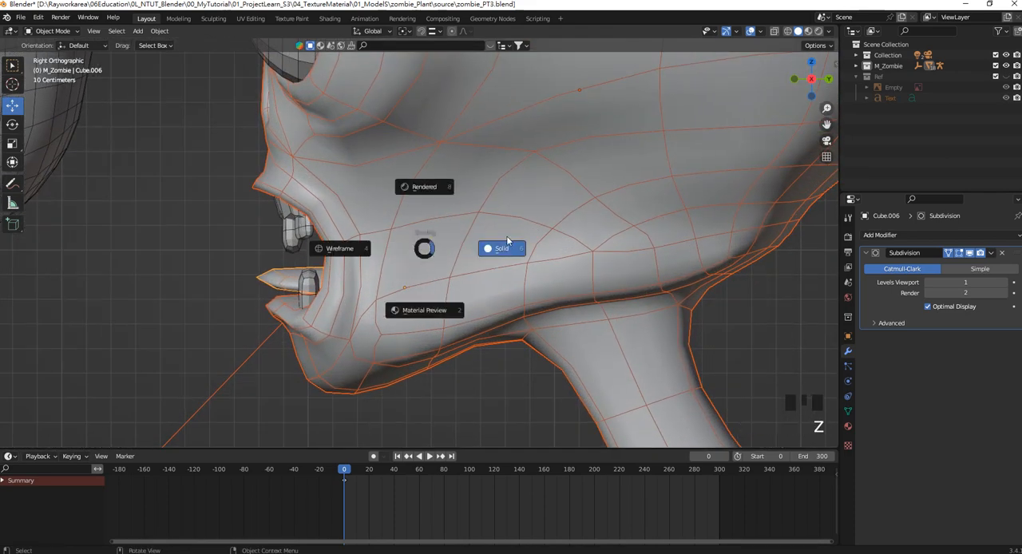
{"action": "left_click", "coordinate": [339, 248]}
{"action": "left_click", "coordinate": [283, 279]}
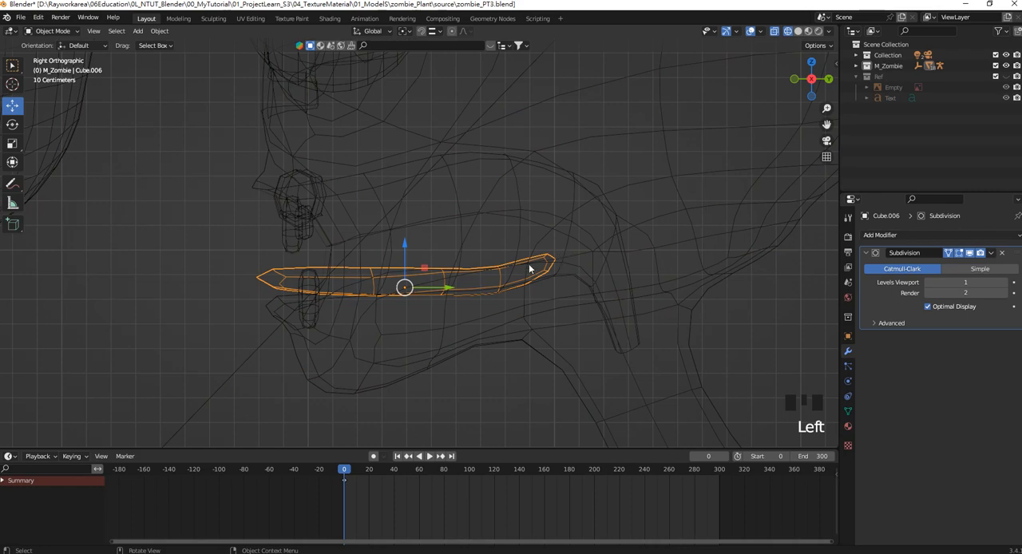
Move the tongue's front vertices back behind the lower teeth and raise its middle vertices along Z by about 0.03 m.
{"action": "scroll", "coordinate": [536, 266], "scroll_direction": "up", "scroll_amount": 1}
{"action": "scroll", "coordinate": [514, 239], "scroll_direction": "down", "scroll_amount": 6}
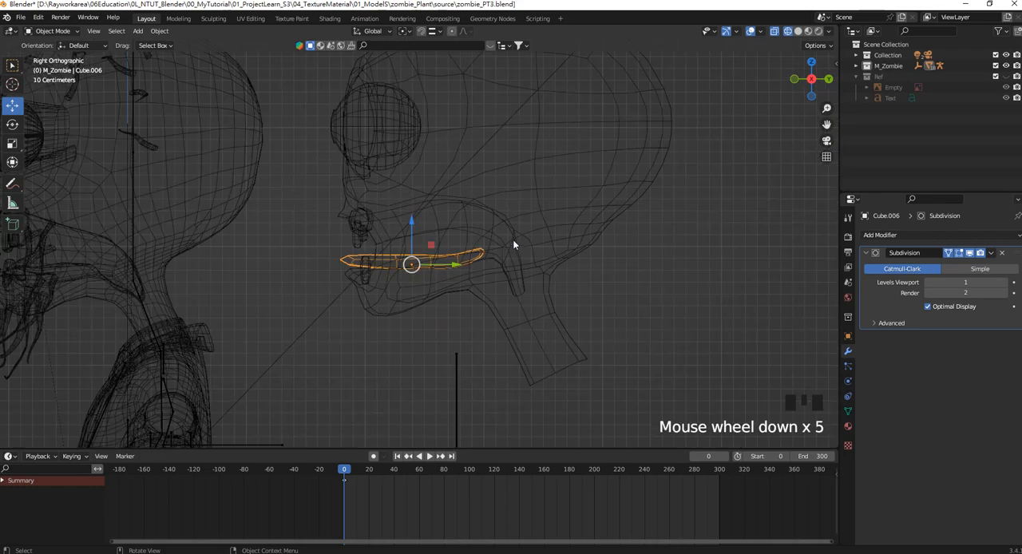
{"action": "scroll", "coordinate": [513, 240], "scroll_direction": "up", "scroll_amount": 5}
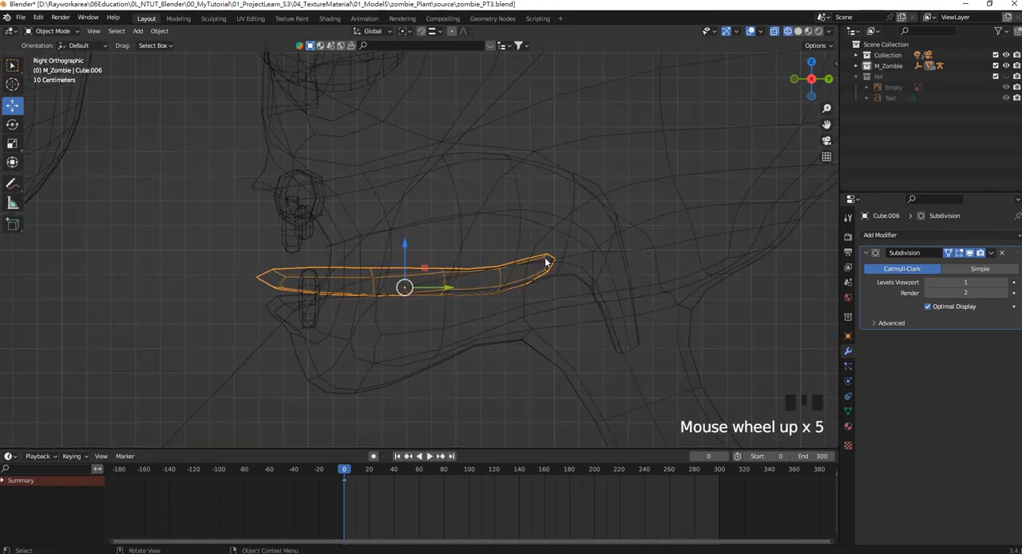
{"action": "scroll", "coordinate": [344, 276], "scroll_direction": "up", "scroll_amount": 2}
{"action": "middle_click_drag", "start_coordinate": [344, 276], "coordinate": [392, 272], "text": "shift"}
{"action": "key", "text": "Tab"}
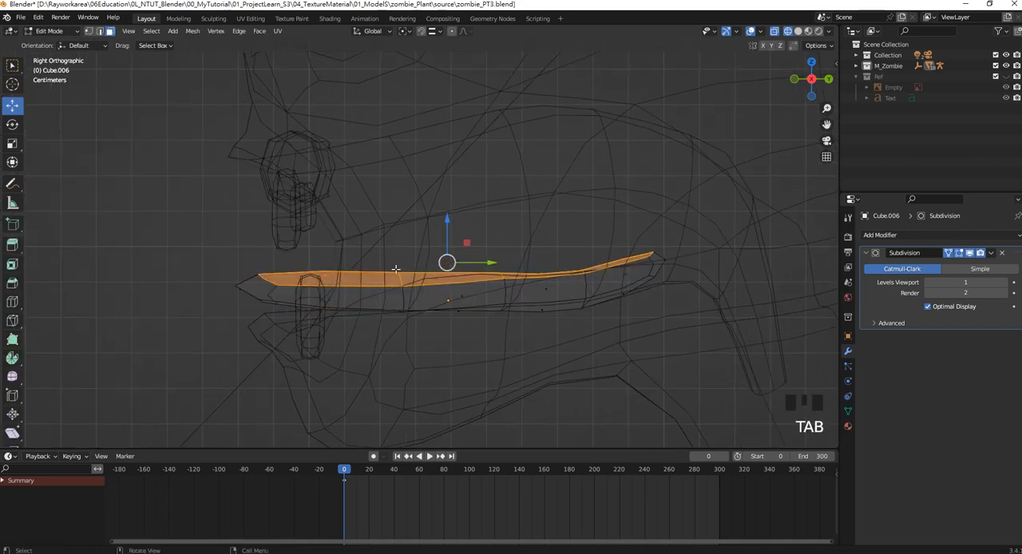
{"action": "left_click", "coordinate": [88, 31]}
{"action": "left_click_drag", "start_coordinate": [206, 232], "coordinate": [375, 359]}
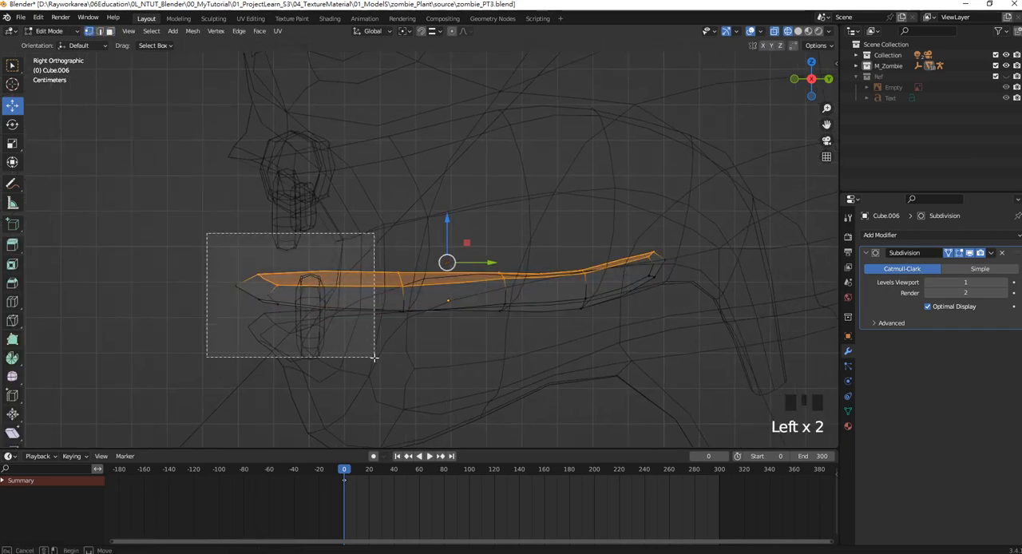
{"action": "left_click_drag", "start_coordinate": [285, 296], "coordinate": [391, 297]}
{"action": "left_click_drag", "start_coordinate": [472, 342], "coordinate": [419, 231]}
{"action": "left_click_drag", "start_coordinate": [543, 321], "coordinate": [500, 241]}
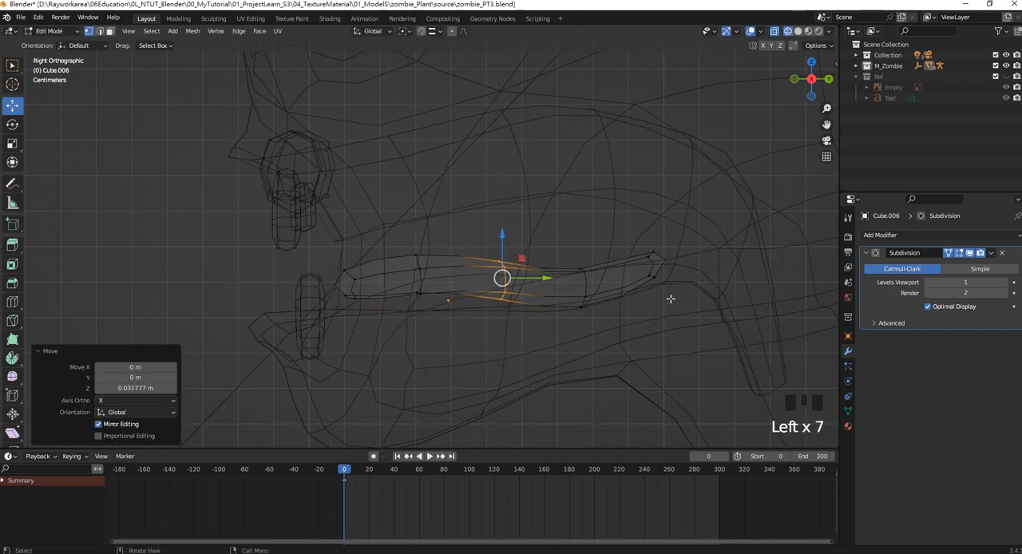
Rotate the tongue's rear end vertices about 32° around the X axis.
{"action": "left_click_drag", "start_coordinate": [669, 296], "coordinate": [626, 228]}
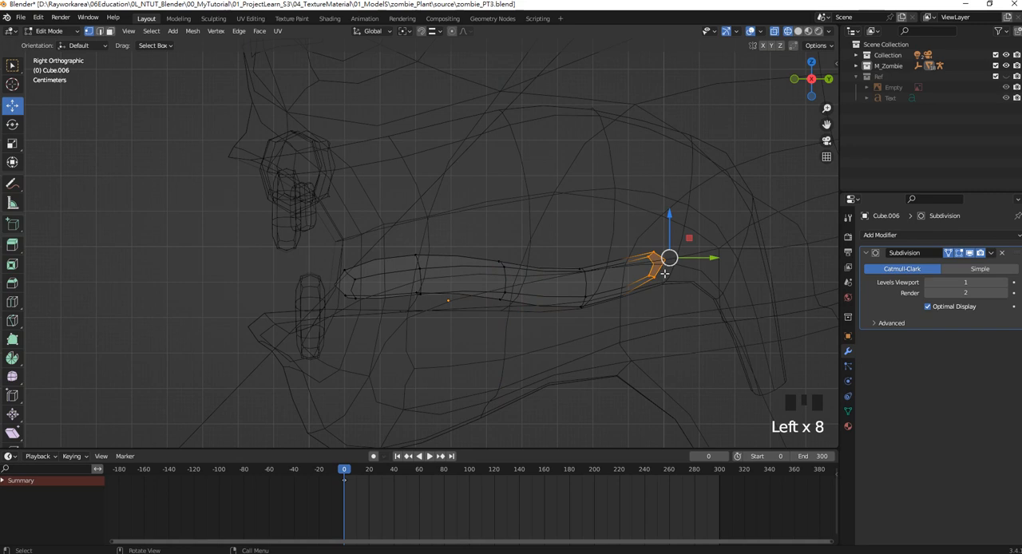
{"action": "key", "text": "r"}
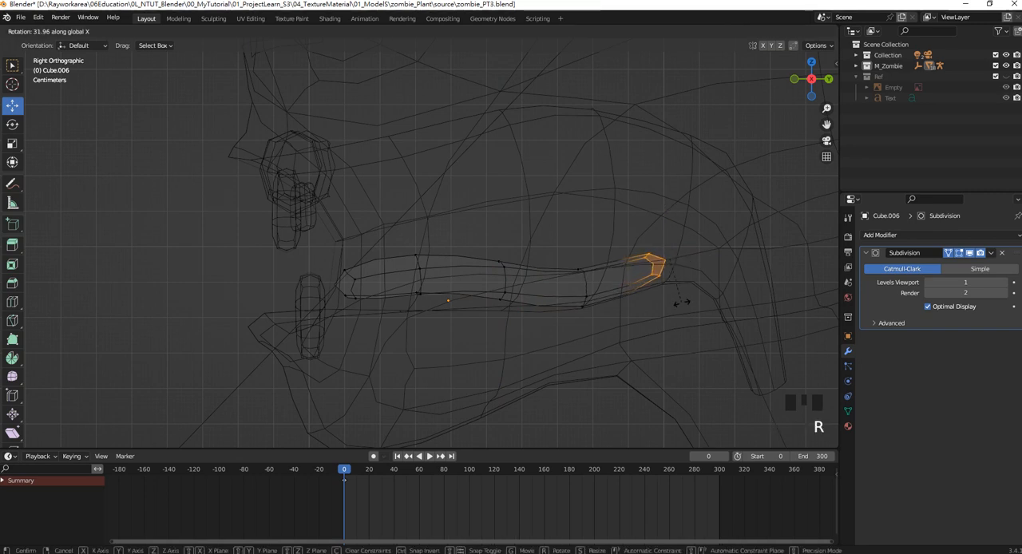
{"action": "left_click", "coordinate": [681, 304]}
Try raising the upper middle vertices of the tongue and undo the last two changes.
{"action": "left_click_drag", "start_coordinate": [476, 238], "coordinate": [520, 289]}
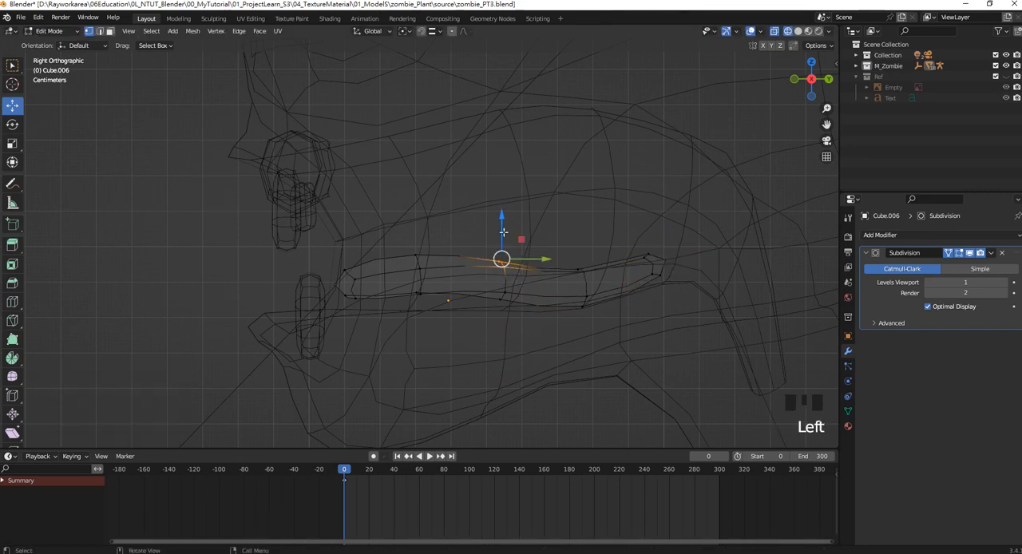
{"action": "left_click_drag", "start_coordinate": [500, 224], "coordinate": [500, 208]}
{"action": "scroll", "coordinate": [499, 208], "scroll_direction": "up", "scroll_amount": 2}
{"action": "mouse_move", "coordinate": [500, 208]}
{"action": "middle_mouse_down"}
{"action": "mouse_move", "coordinate": [511, 240]}
{"action": "mouse_move", "coordinate": [611, 263]}
{"action": "mouse_move", "coordinate": [460, 262]}
{"action": "mouse_move", "coordinate": [487, 247]}
{"action": "mouse_move", "coordinate": [472, 264]}
{"action": "mouse_move", "coordinate": [423, 267]}
{"action": "mouse_move", "coordinate": [500, 264]}
{"action": "mouse_move", "coordinate": [538, 287]}
{"action": "middle_mouse_up"}
{"action": "scroll", "coordinate": [471, 265], "scroll_direction": "up", "scroll_amount": 2}
{"action": "key", "text": "ctrl+z"}
{"action": "key", "text": "ctrl+z"}
Switch the viewport to solid shading and view the tongue inside the mouth from the front.
{"action": "key", "text": "z"}
{"action": "left_click", "coordinate": [563, 289]}
{"action": "scroll", "coordinate": [483, 258], "scroll_direction": "down", "scroll_amount": 2}
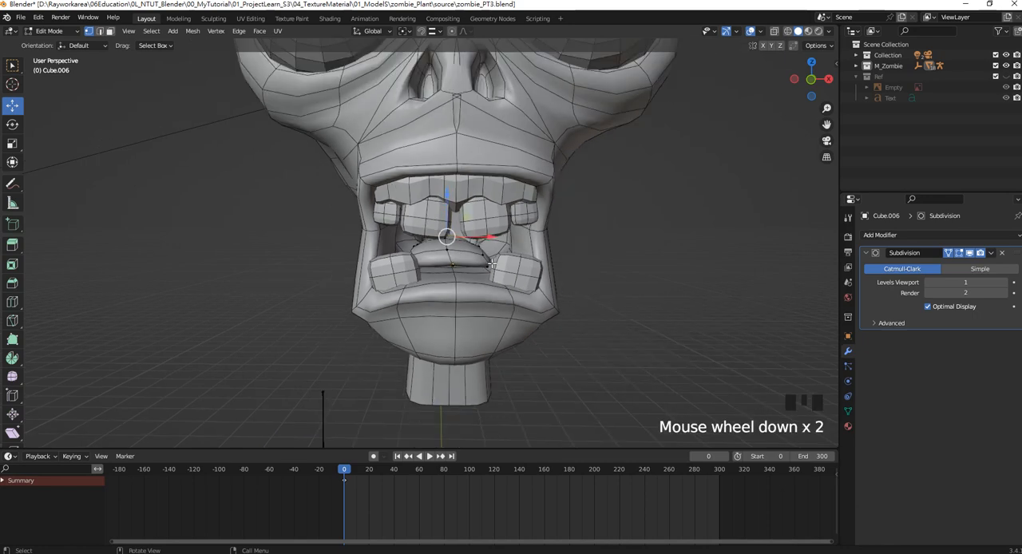
Undo the tongue edits back to the flat mouth floor strip before its extrusion, and save the file during the rollback.
{"action": "middle_click_drag", "start_coordinate": [482, 258], "coordinate": [489, 260]}
{"action": "key", "text": "KP_1"}
{"action": "scroll", "coordinate": [495, 273], "scroll_direction": "up", "scroll_amount": 5}
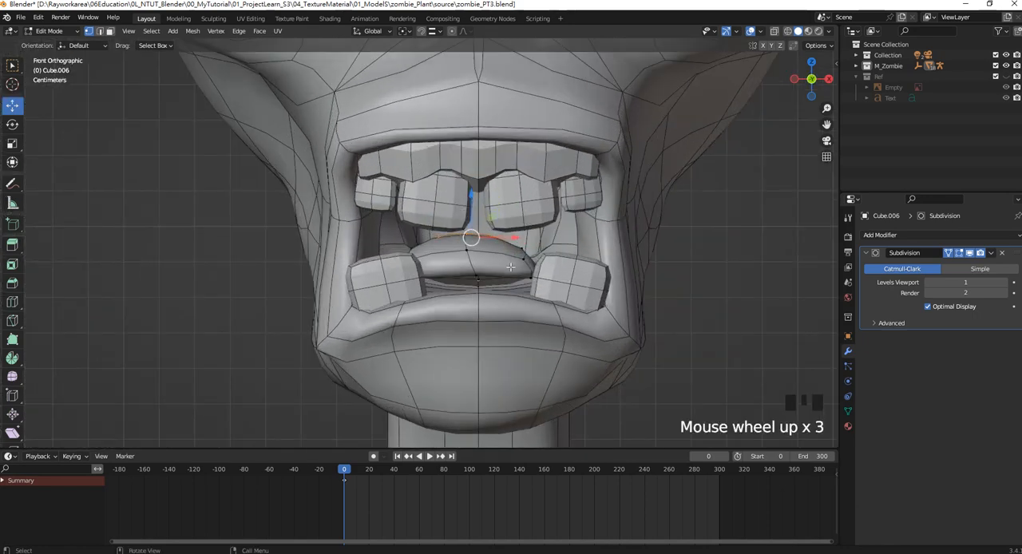
{"action": "key", "text": "ctrl+z"}
{"action": "key", "text": "ctrl+z"}
{"action": "key", "text": "ctrl+z"}
{"action": "key", "text": "ctrl+z"}
{"action": "key", "text": "ctrl+z"}
{"action": "key", "text": "ctrl+z"}
{"action": "key", "text": "ctrl+z"}
{"action": "key", "text": "ctrl+z"}
{"action": "key", "text": "ctrl+z"}
{"action": "key", "text": "ctrl+z"}
{"action": "key", "text": "ctrl+z"}
{"action": "key", "text": "ctrl+z"}
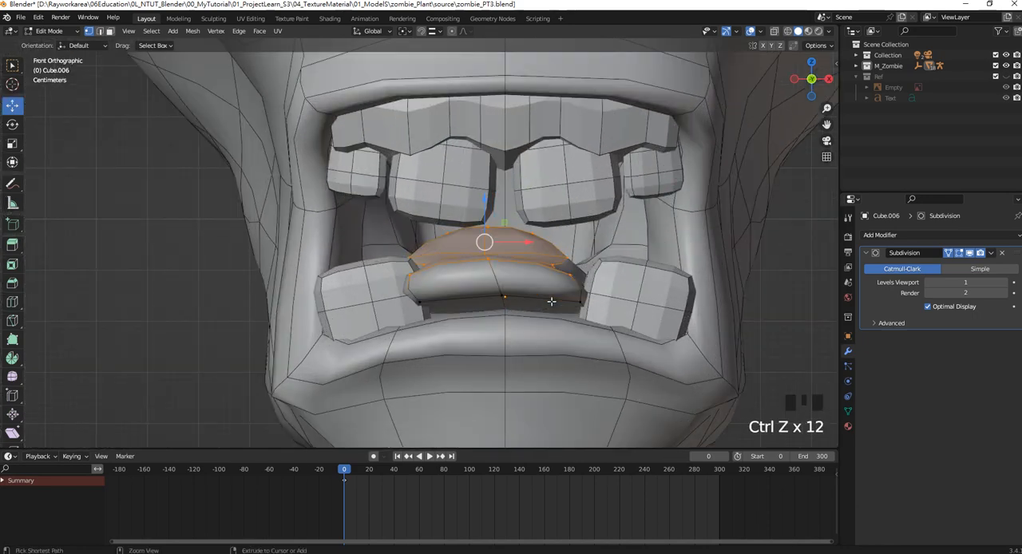
{"action": "key", "text": "ctrl+z"}
{"action": "key", "text": "ctrl+z"}
{"action": "key", "text": "ctrl+z"}
{"action": "key", "text": "ctrl+z"}
{"action": "key", "text": "ctrl+z"}
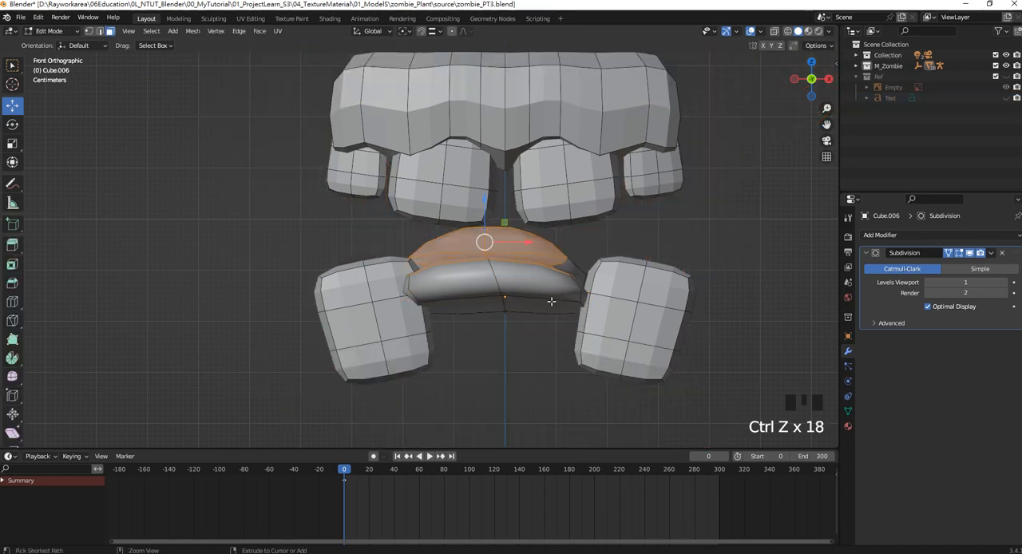
{"action": "scroll", "coordinate": [551, 301], "scroll_direction": "up", "scroll_amount": 3}
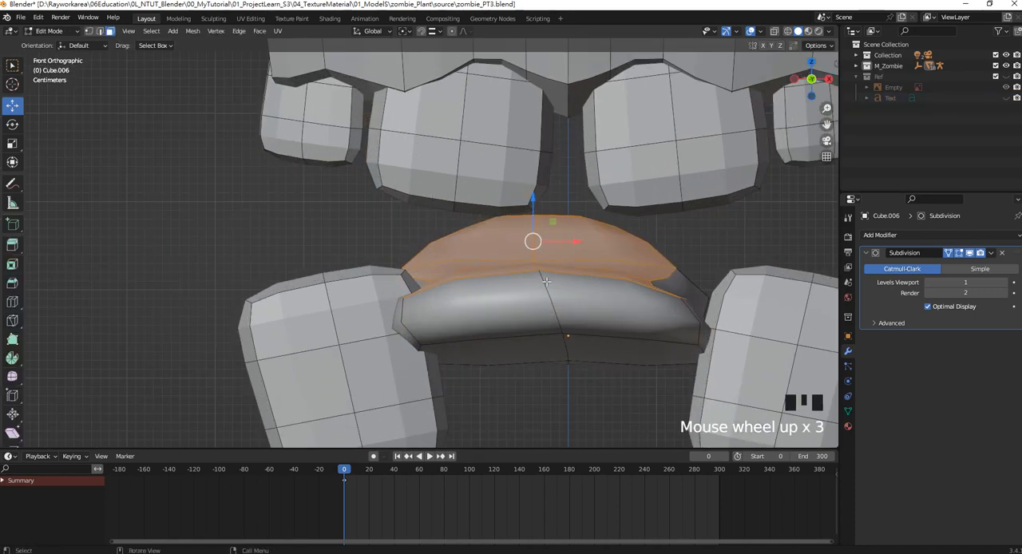
{"action": "key", "text": "ctrl+s"}
{"action": "key", "text": "ctrl+z"}
{"action": "key", "text": "ctrl+z"}
{"action": "key", "text": "ctrl+z"}
{"action": "middle_click_drag", "start_coordinate": [539, 282], "coordinate": [500, 280], "text": "shift"}
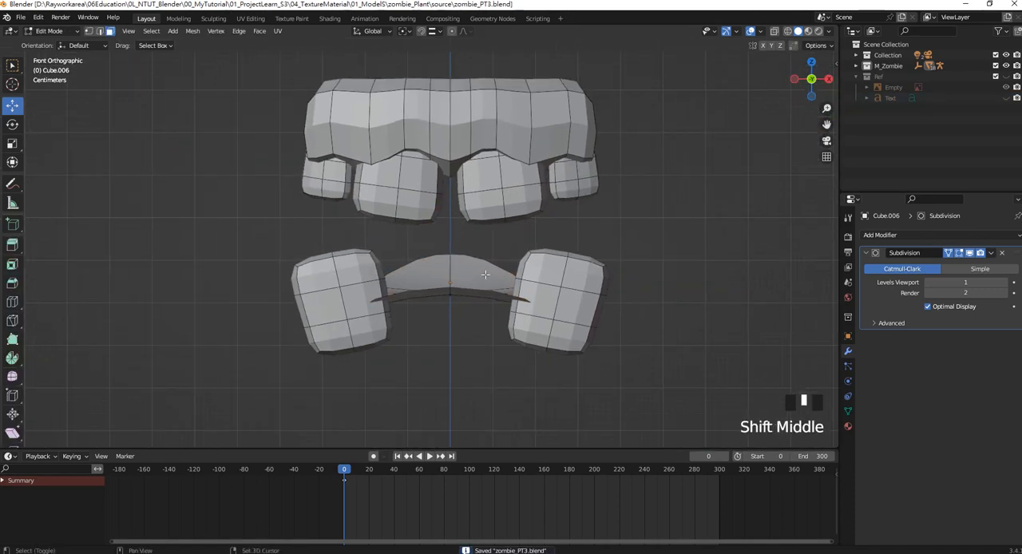
Select all faces of the flat tongue strip and extrude them upward along Z by about 0.103 m.
{"action": "left_click", "coordinate": [486, 275]}
{"action": "key", "text": "z"}
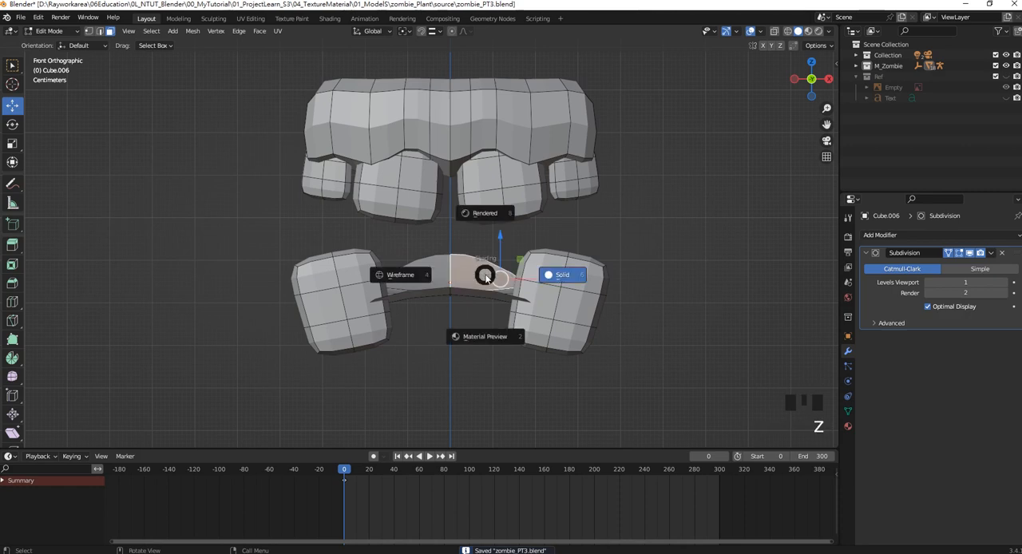
{"action": "key", "text": "Escape"}
{"action": "key", "text": "a"}
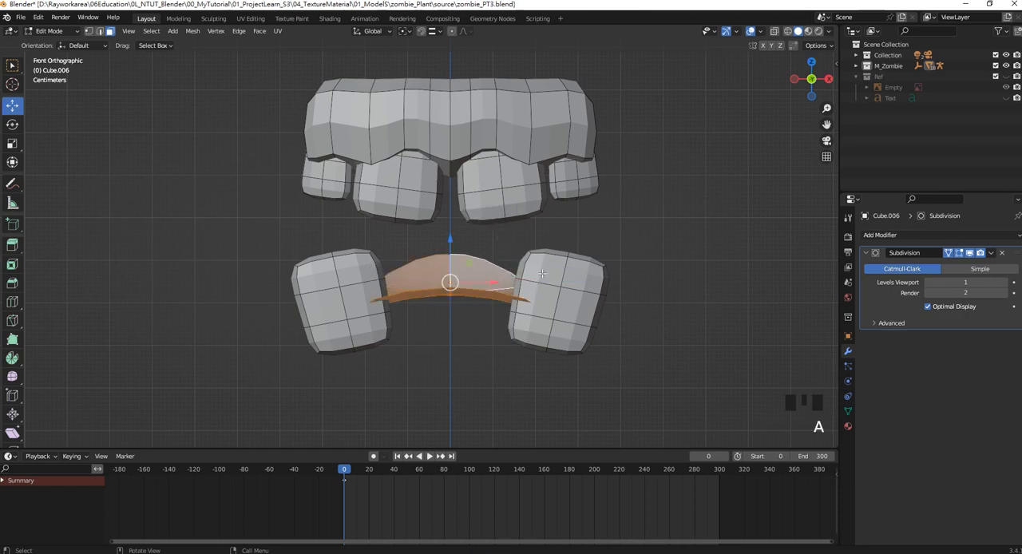
{"action": "key", "text": "e"}
{"action": "key", "text": "z"}
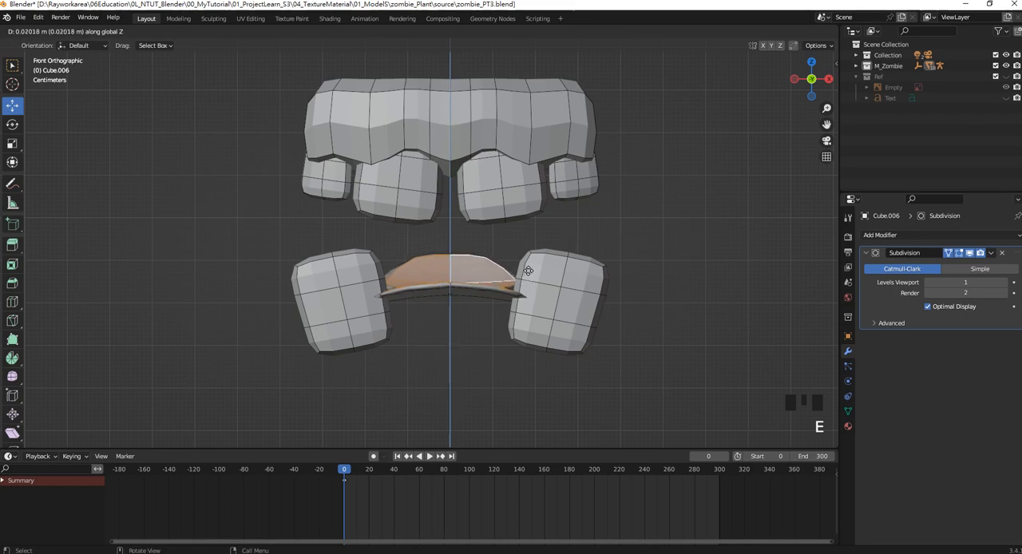
{"action": "left_click", "coordinate": [526, 239]}
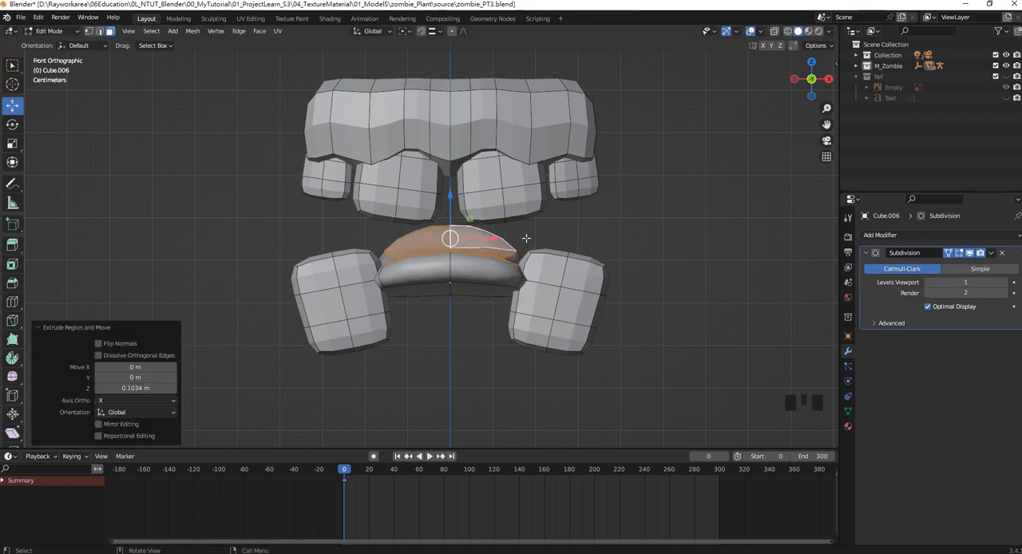
Unhide the other objects, switch to wireframe shading and reopen the tongue for mesh editing in the right side view.
{"action": "middle_click_drag", "start_coordinate": [524, 237], "coordinate": [441, 274]}
{"action": "key", "text": "KP_3"}
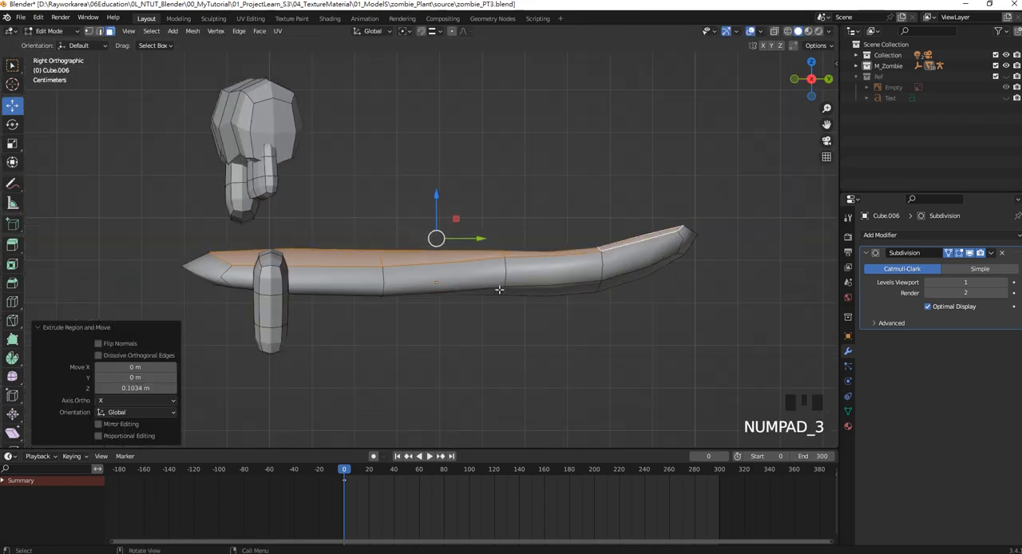
{"action": "key", "text": "Tab"}
{"action": "key", "text": "alt+h"}
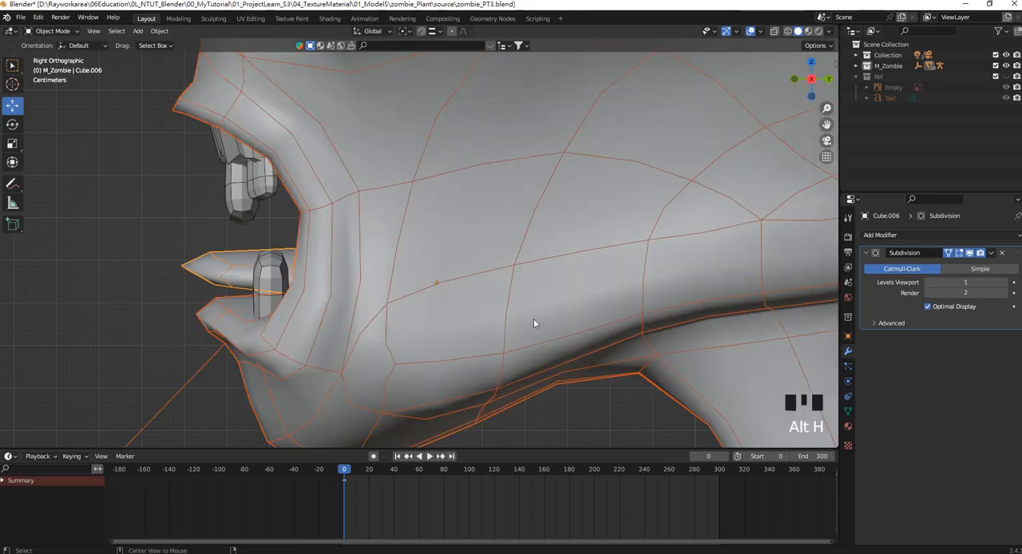
{"action": "key", "text": "z"}
{"action": "left_click", "coordinate": [365, 313]}
{"action": "mouse_move", "coordinate": [365, 313]}
{"action": "middle_mouse_down", "text": "shift"}
{"action": "mouse_move", "coordinate": [355, 267]}
{"action": "mouse_move", "coordinate": [263, 262]}
{"action": "middle_mouse_up", "text": "shift"}
{"action": "left_click", "coordinate": [280, 272]}
{"action": "key", "text": "Tab"}
Move the tongue's front vertices back behind the lower teeth and adjust the height of its middle vertices to form a gentle curve.
{"action": "left_click_drag", "start_coordinate": [156, 242], "coordinate": [296, 294]}
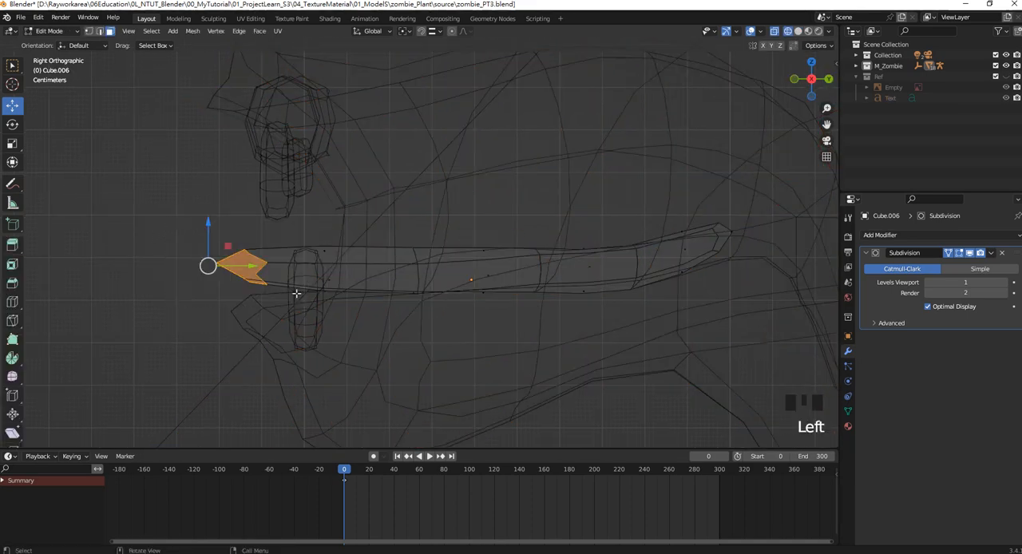
{"action": "left_click", "coordinate": [89, 33]}
{"action": "left_click_drag", "start_coordinate": [137, 209], "coordinate": [317, 357]}
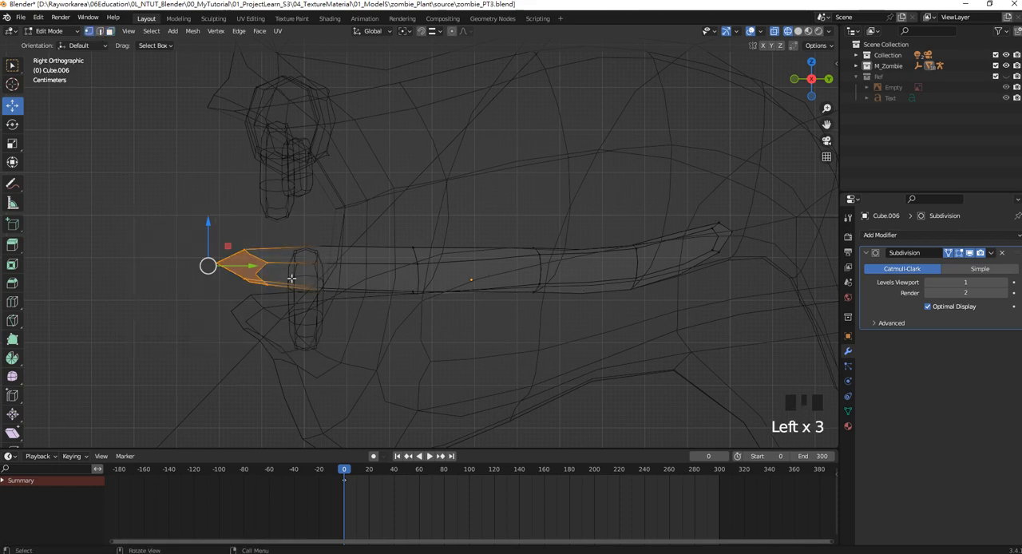
{"action": "left_click_drag", "start_coordinate": [257, 264], "coordinate": [374, 281]}
{"action": "left_click_drag", "start_coordinate": [468, 278], "coordinate": [435, 198]}
{"action": "left_click_drag", "start_coordinate": [475, 304], "coordinate": [432, 231]}
{"action": "left_click_drag", "start_coordinate": [568, 266], "coordinate": [537, 210]}
{"action": "middle_click_drag", "start_coordinate": [708, 267], "coordinate": [551, 264], "text": "shift"}
Rotate the tongue's rear end vertices around X and move them about 0.028 m back along Y and 0.028 m down along Z.
{"action": "left_click_drag", "start_coordinate": [639, 285], "coordinate": [547, 215]}
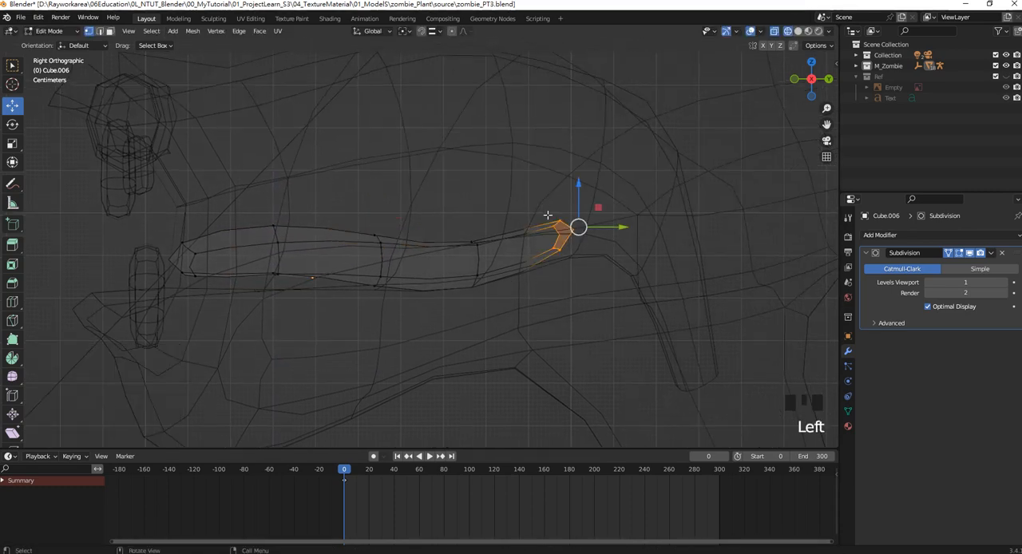
{"action": "key", "text": "r"}
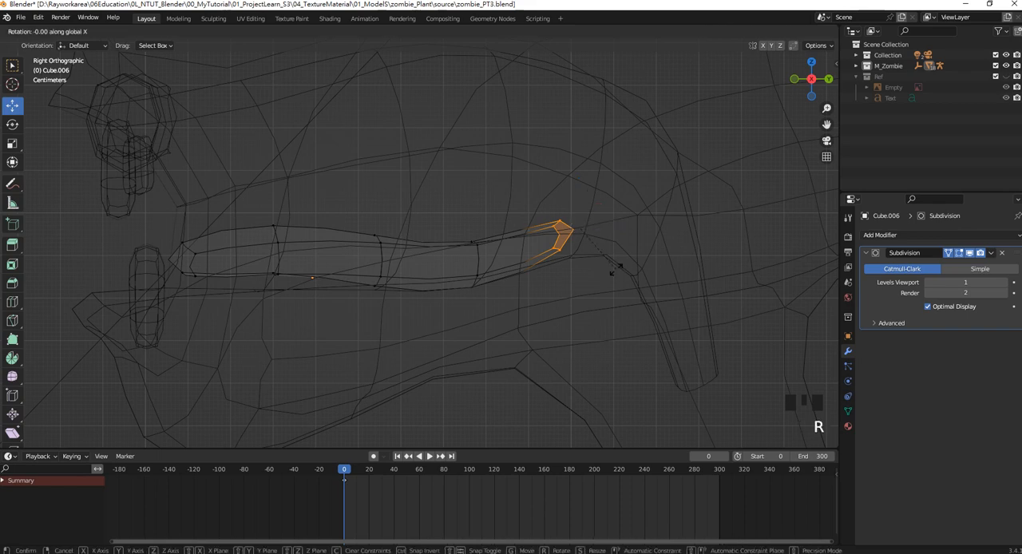
{"action": "left_click", "coordinate": [616, 232]}
{"action": "left_click_drag", "start_coordinate": [577, 227], "coordinate": [609, 258]}
{"action": "scroll", "coordinate": [609, 257], "scroll_direction": "down", "scroll_amount": 4}
{"action": "mouse_move", "coordinate": [511, 248]}
{"action": "middle_mouse_down"}
{"action": "mouse_move", "coordinate": [471, 243]}
{"action": "mouse_move", "coordinate": [506, 240]}
{"action": "middle_mouse_up"}
{"action": "scroll", "coordinate": [471, 268], "scroll_direction": "up", "scroll_amount": 3}
Widen the tongue in the front view by scaling the vertices on both of its sides by 1.279 along X.
{"action": "key", "text": "KP_1"}
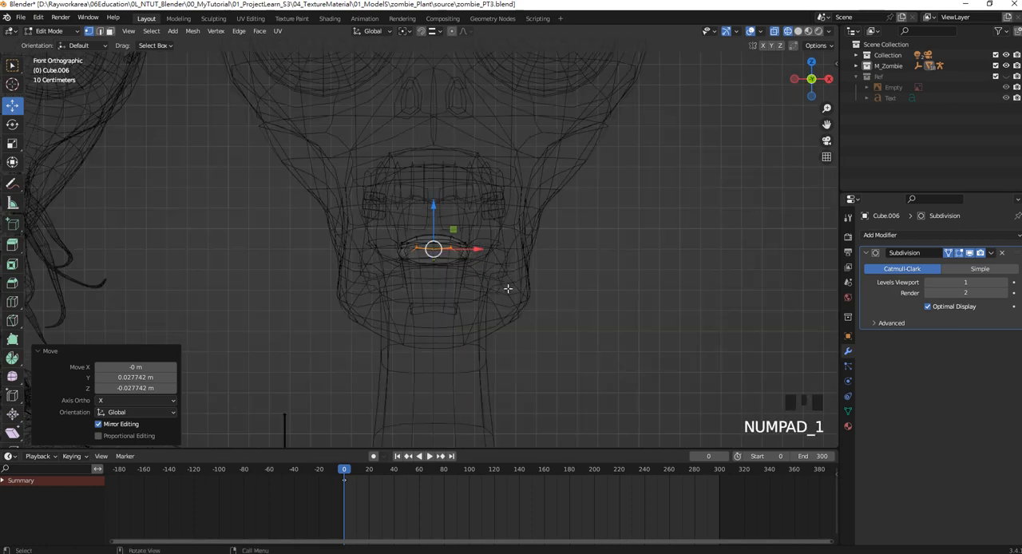
{"action": "left_click", "coordinate": [457, 249]}
{"action": "left_click_drag", "start_coordinate": [490, 249], "coordinate": [509, 248]}
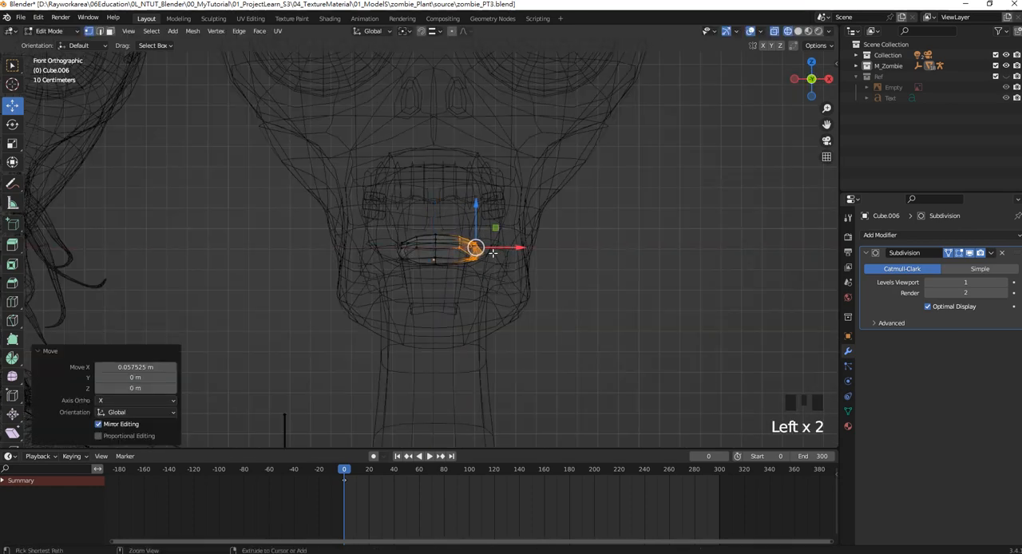
{"action": "scroll", "coordinate": [438, 256], "scroll_direction": "up", "scroll_amount": 4}
{"action": "left_click_drag", "start_coordinate": [343, 216], "coordinate": [427, 297], "text": "shift"}
{"action": "scroll", "coordinate": [421, 292], "scroll_direction": "down", "scroll_amount": 2}
{"action": "middle_click_drag", "start_coordinate": [422, 292], "coordinate": [510, 281], "text": "shift"}
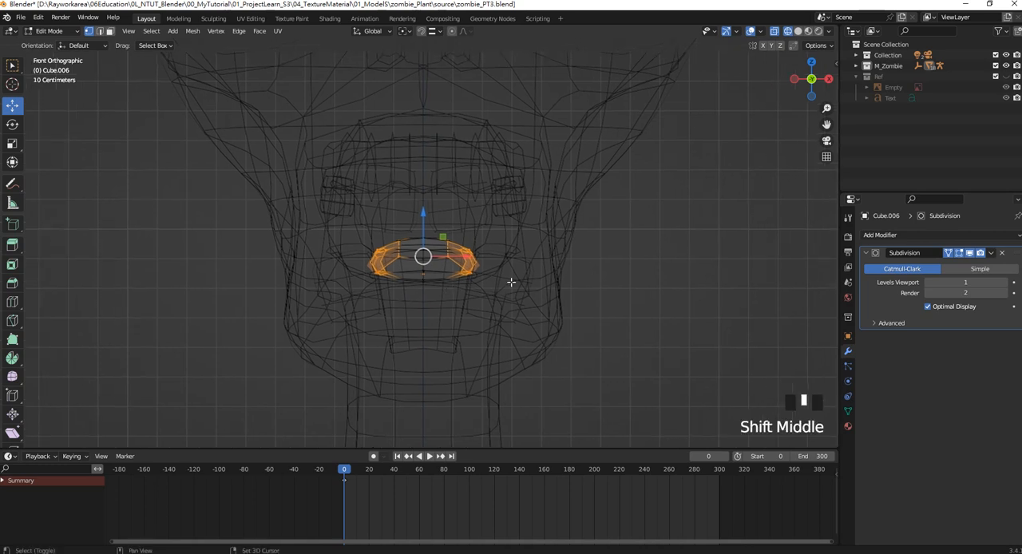
{"action": "key", "text": "s"}
{"action": "key", "text": "x"}
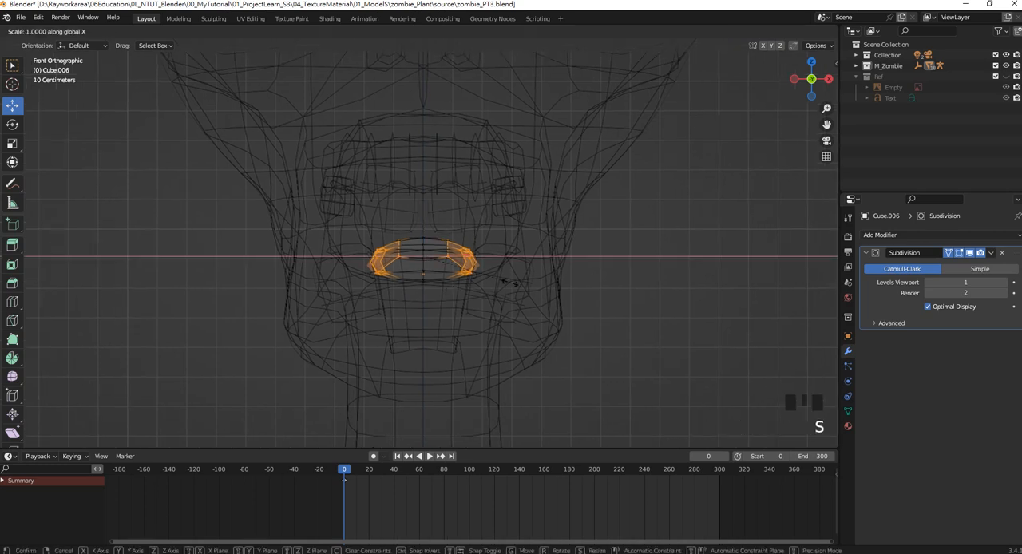
{"action": "left_click", "coordinate": [533, 286]}
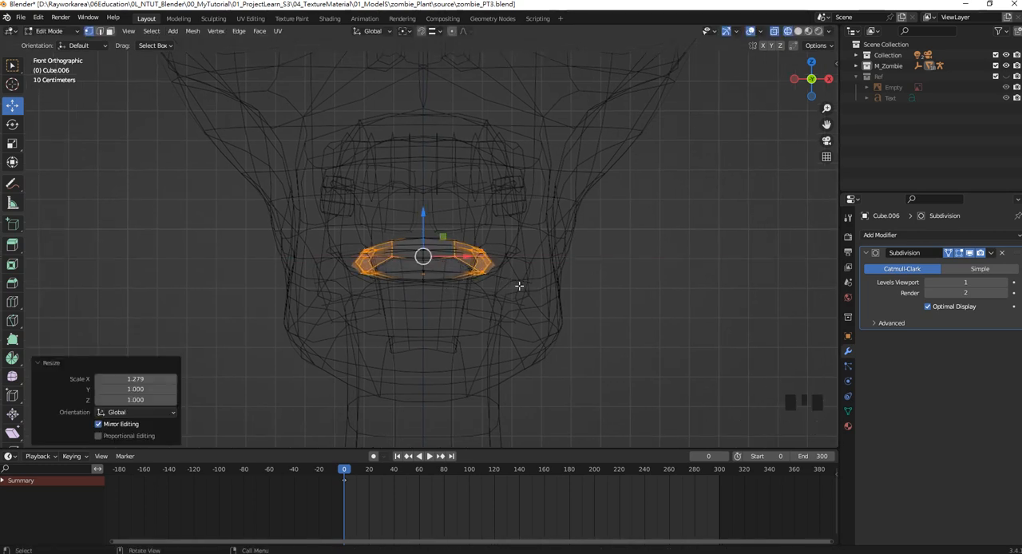
Return to Object Mode, switch to solid shading and hide the overlays to compare the new head with the reference from the front.
{"action": "key", "text": "x"}
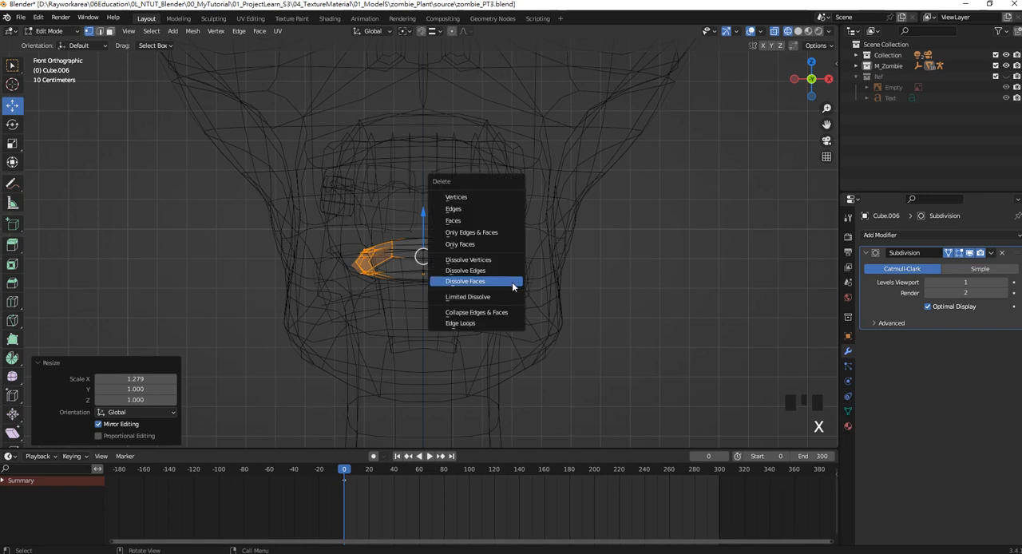
{"action": "key", "text": "Escape"}
{"action": "scroll", "coordinate": [525, 284], "scroll_direction": "down", "scroll_amount": 2}
{"action": "scroll", "coordinate": [527, 283], "scroll_direction": "down", "scroll_amount": 1}
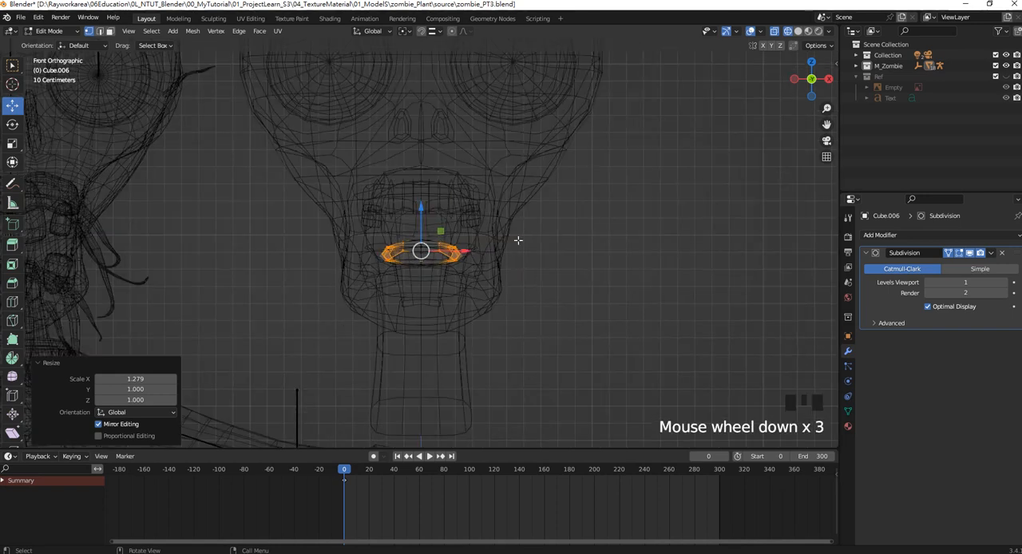
{"action": "key", "text": "Tab"}
{"action": "key", "text": "z"}
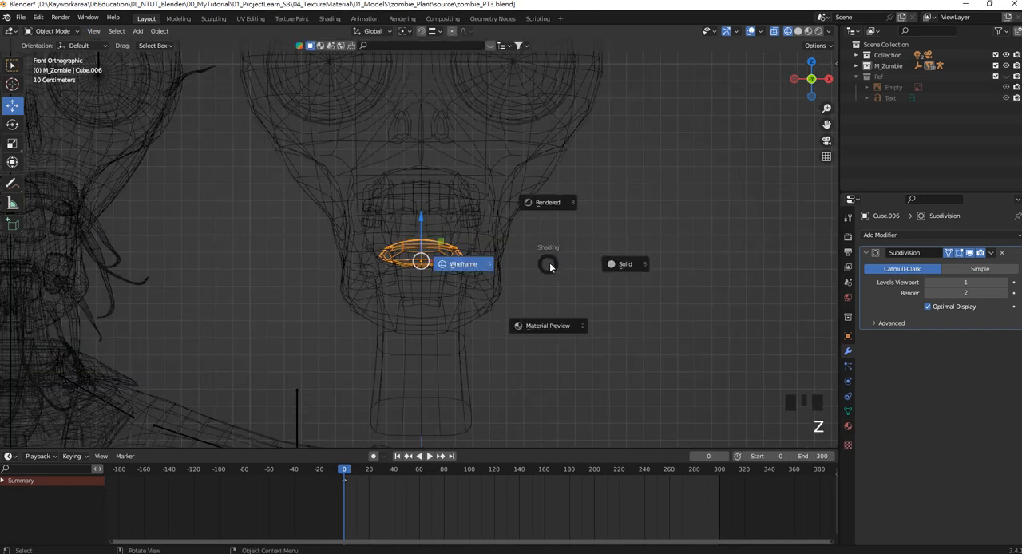
{"action": "left_click", "coordinate": [607, 263]}
{"action": "left_click", "coordinate": [607, 272]}
{"action": "scroll", "coordinate": [524, 239], "scroll_direction": "down", "scroll_amount": 6}
{"action": "middle_click_drag", "start_coordinate": [484, 217], "coordinate": [510, 224], "text": "shift"}
{"action": "scroll", "coordinate": [511, 225], "scroll_direction": "up", "scroll_amount": 1}
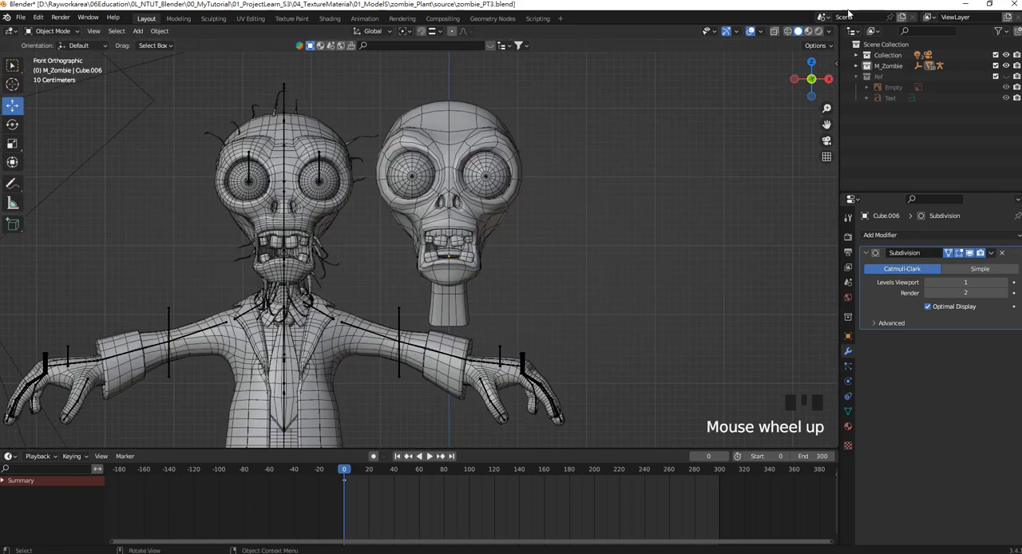
{"action": "left_click", "coordinate": [751, 31]}
{"action": "scroll", "coordinate": [503, 212], "scroll_direction": "up", "scroll_amount": 1}
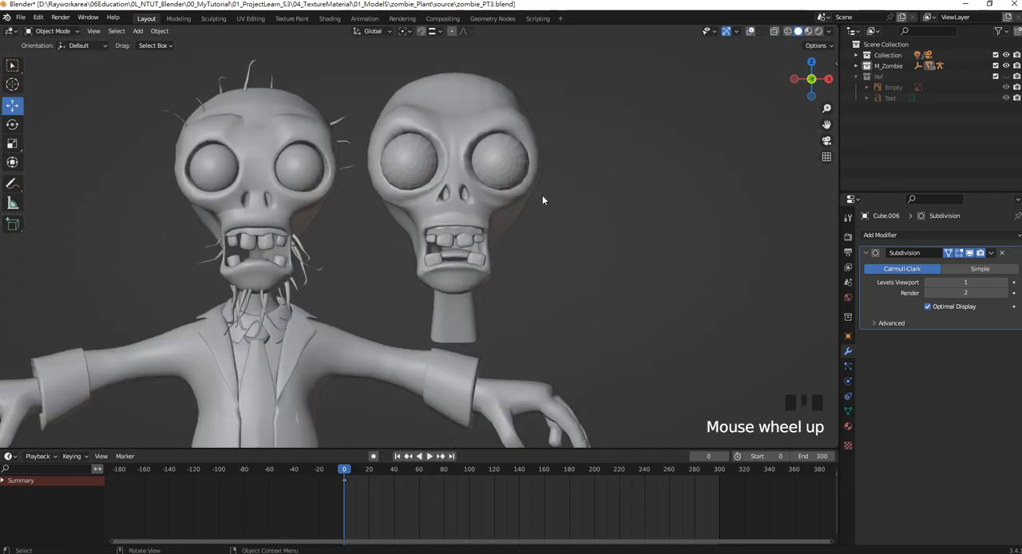
Apply Shade Smooth to the new head's eyeballs and teeth, and inspect the shading with the overlays hidden.
{"action": "left_click", "coordinate": [519, 171]}
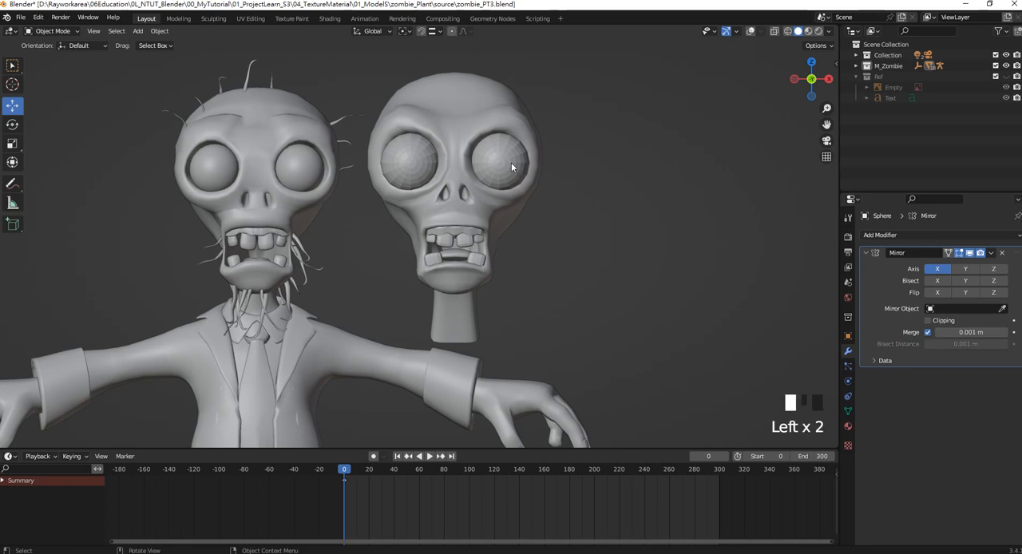
{"action": "left_click", "coordinate": [751, 30]}
{"action": "right_click", "coordinate": [513, 157]}
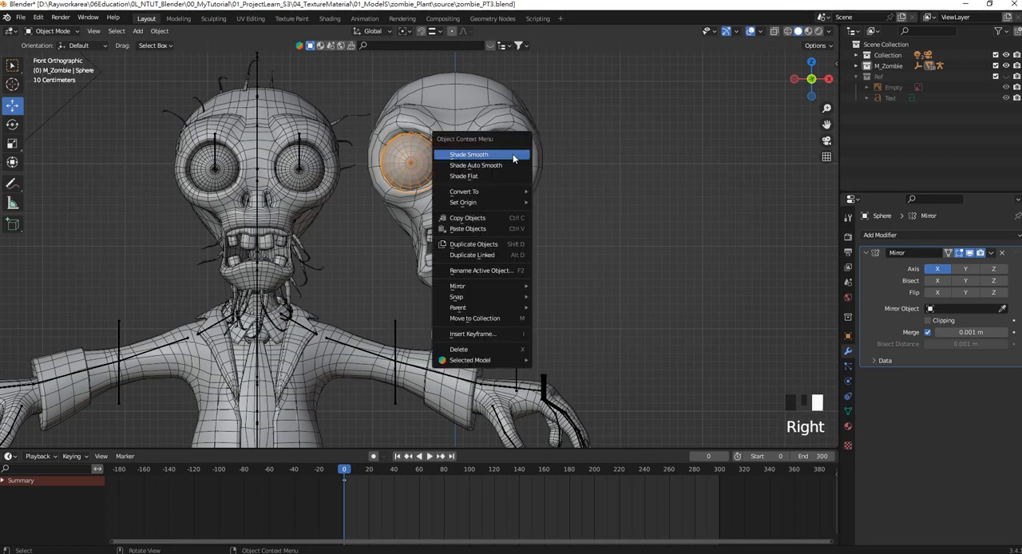
{"action": "left_click", "coordinate": [500, 158]}
{"action": "left_click", "coordinate": [458, 241]}
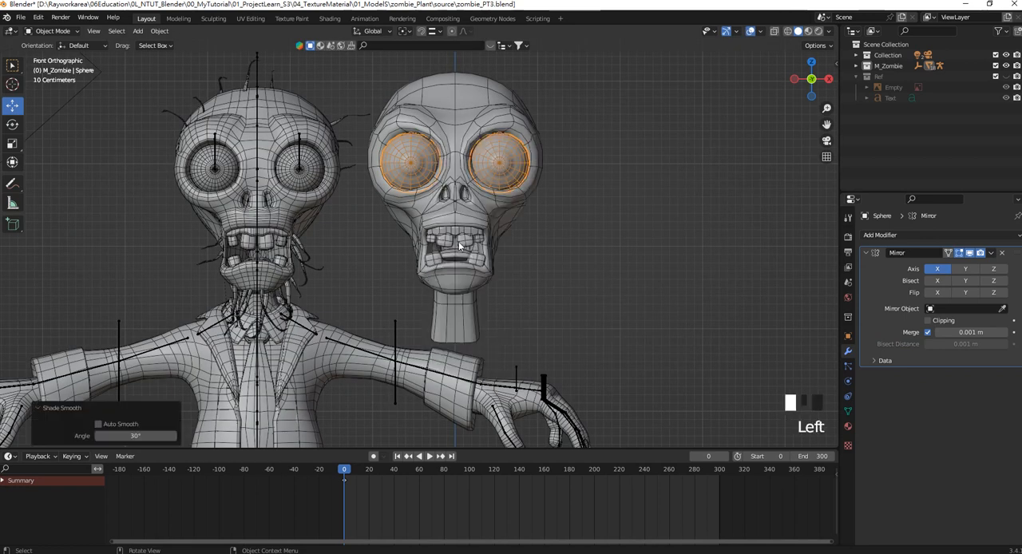
{"action": "right_click", "coordinate": [460, 242]}
{"action": "left_click", "coordinate": [453, 243]}
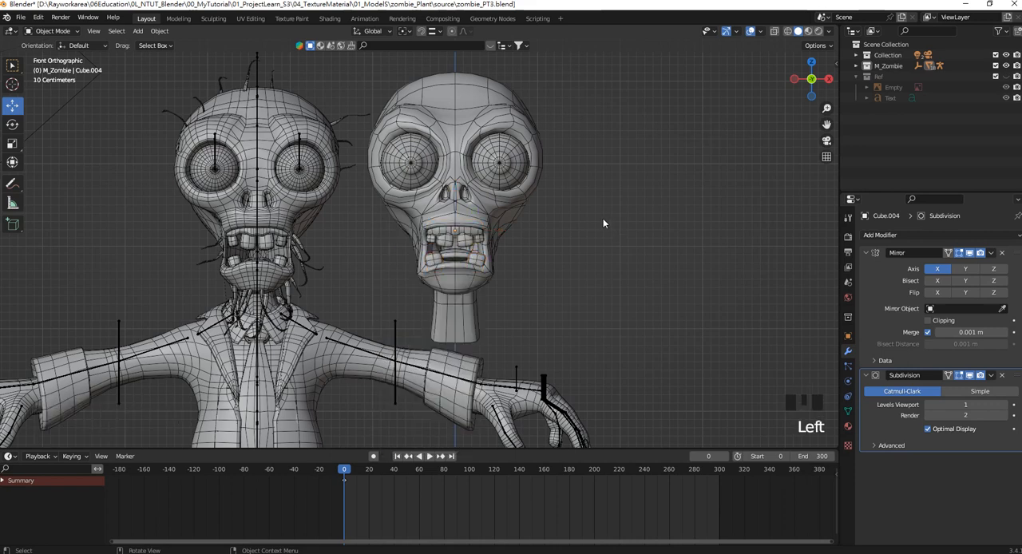
{"action": "left_click", "coordinate": [750, 31]}
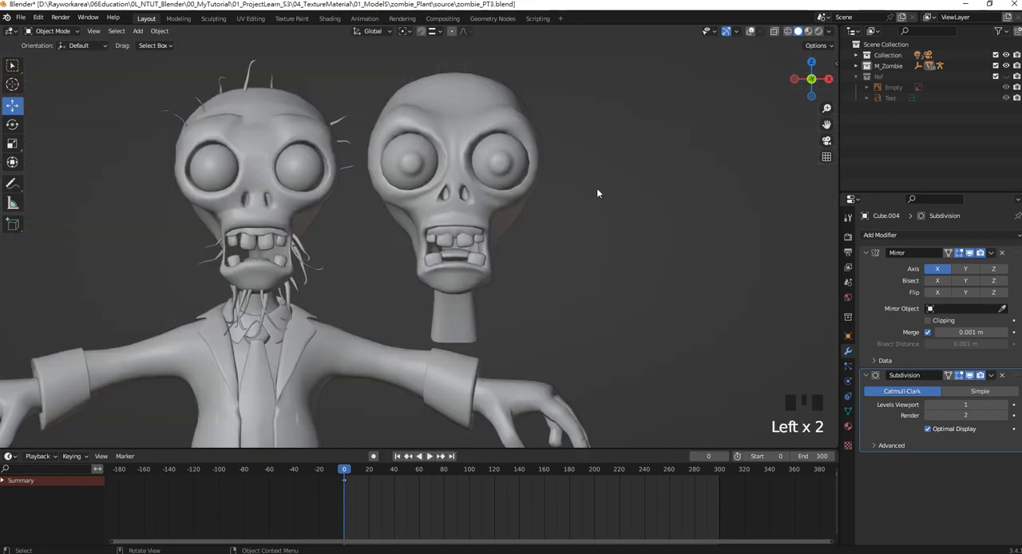
{"action": "middle_click_drag", "start_coordinate": [587, 222], "coordinate": [473, 153]}
Show the overlays, select edges along the front of the head's neck in edge mode and move them about 0.08 m along Y.
{"action": "left_click", "coordinate": [508, 278]}
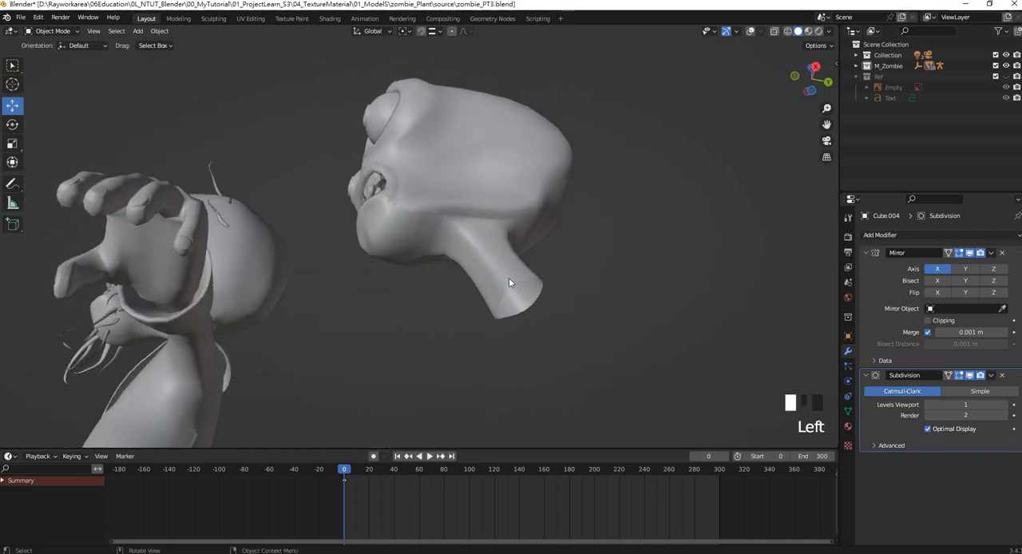
{"action": "scroll", "coordinate": [519, 277], "scroll_direction": "up", "scroll_amount": 3}
{"action": "left_click", "coordinate": [751, 30]}
{"action": "middle_click_drag", "start_coordinate": [651, 190], "coordinate": [438, 206], "text": "shift"}
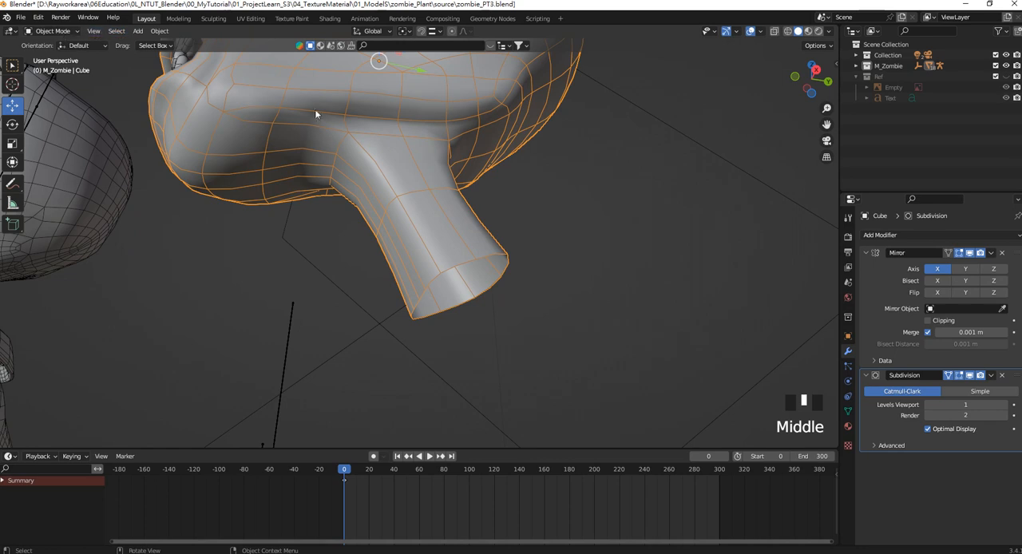
{"action": "key", "text": "Tab"}
{"action": "left_click", "coordinate": [99, 30]}
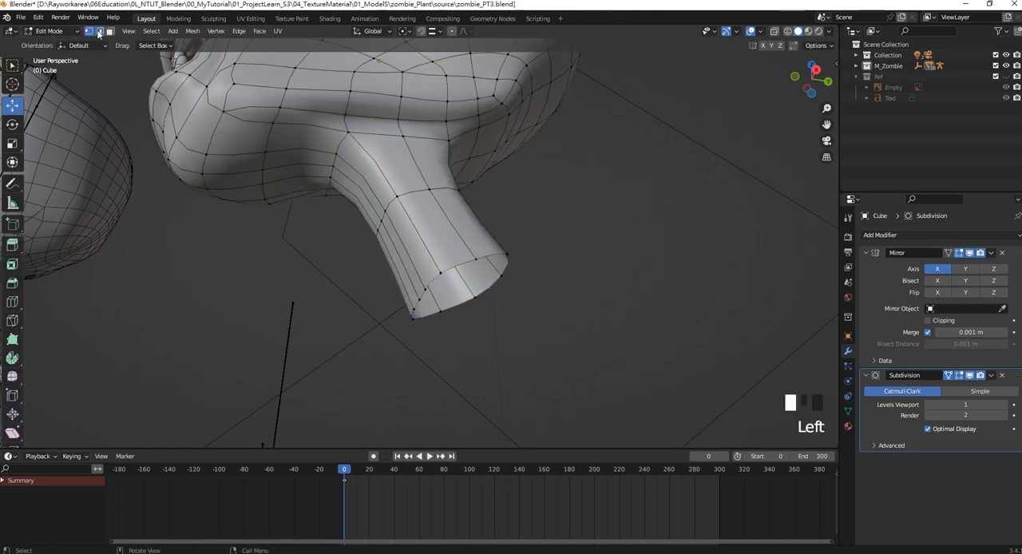
{"action": "left_click", "coordinate": [372, 163]}
{"action": "left_click", "coordinate": [416, 201], "text": "shift"}
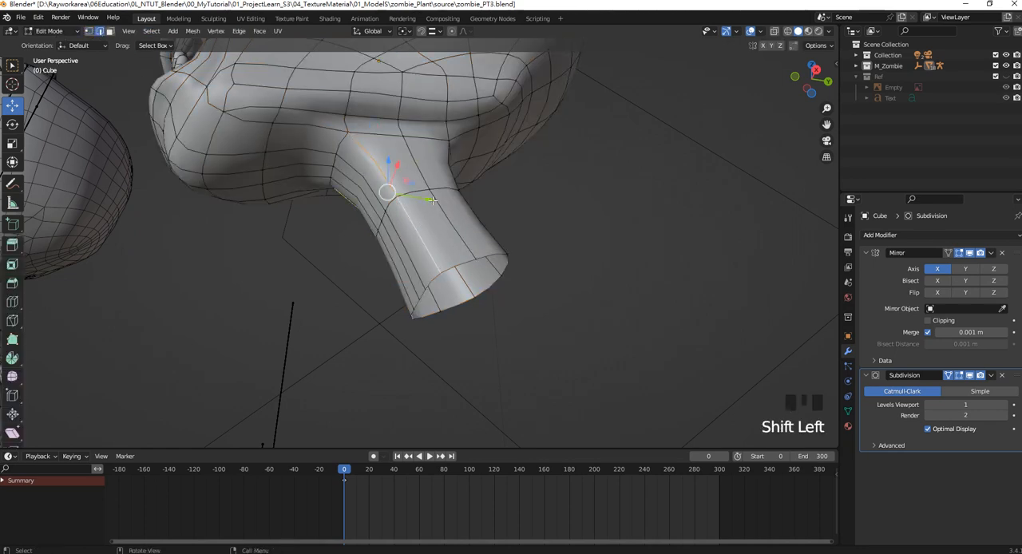
{"action": "left_click_drag", "start_coordinate": [431, 171], "coordinate": [474, 213]}
{"action": "middle_click_drag", "start_coordinate": [474, 214], "coordinate": [412, 244]}
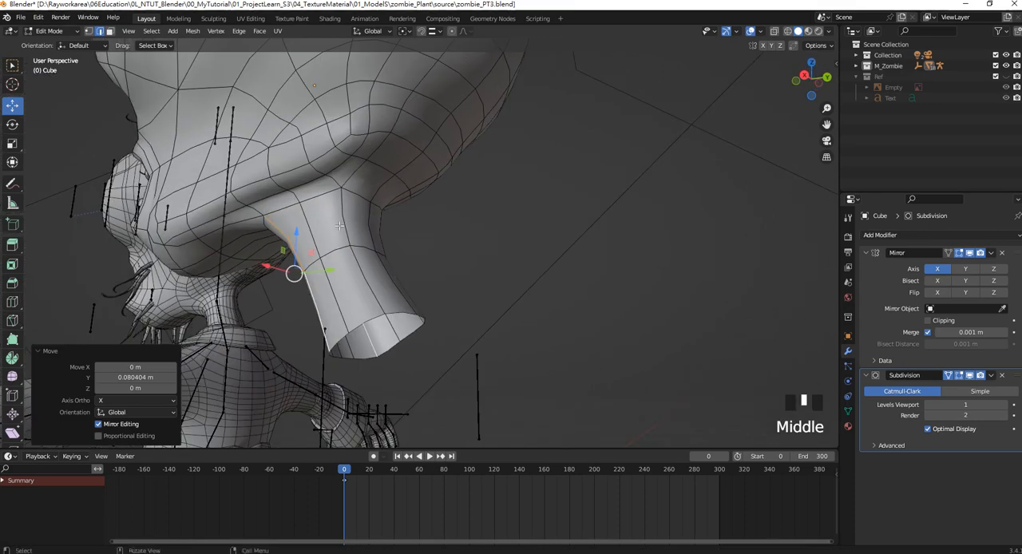
Move the edges down the back of the neck, plus the edge where it meets the skull, slightly backward along Y.
{"action": "left_click", "coordinate": [370, 213]}
{"action": "left_click", "coordinate": [391, 265], "text": "shift"}
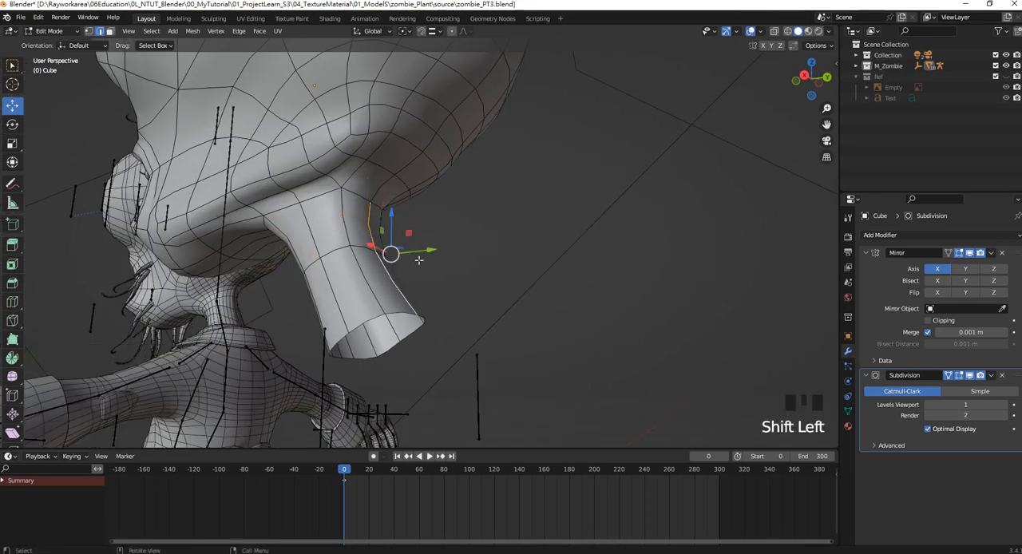
{"action": "left_click_drag", "start_coordinate": [429, 250], "coordinate": [441, 251]}
{"action": "left_click", "coordinate": [385, 185]}
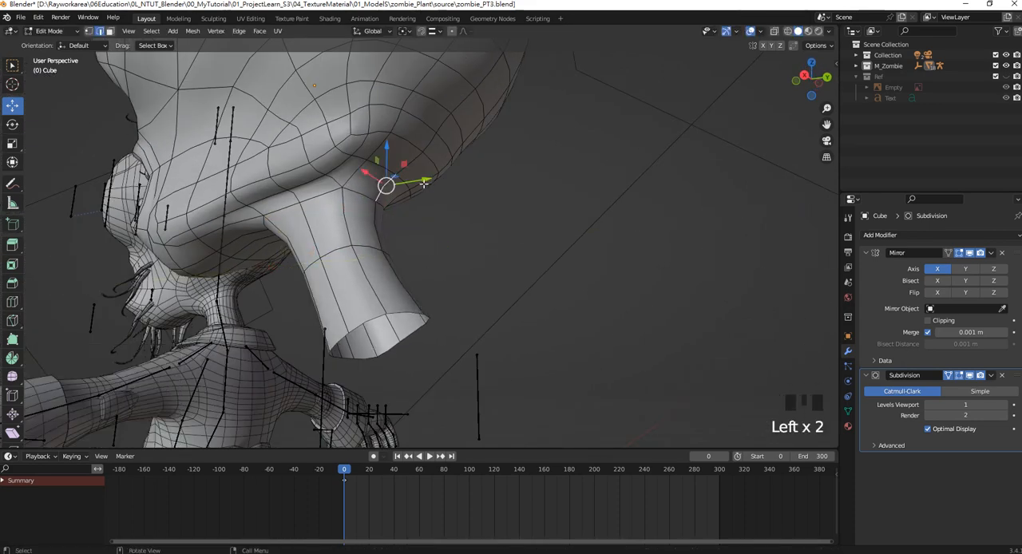
{"action": "left_click_drag", "start_coordinate": [426, 182], "coordinate": [435, 183]}
{"action": "scroll", "coordinate": [459, 194], "scroll_direction": "down", "scroll_amount": 4}
{"action": "middle_click_drag", "start_coordinate": [459, 194], "coordinate": [575, 214]}
Return to Object Mode, hide the overlays and compare the new head's face, mouth and neck with the reference in the front view.
{"action": "key", "text": "Tab"}
{"action": "left_click", "coordinate": [574, 221]}
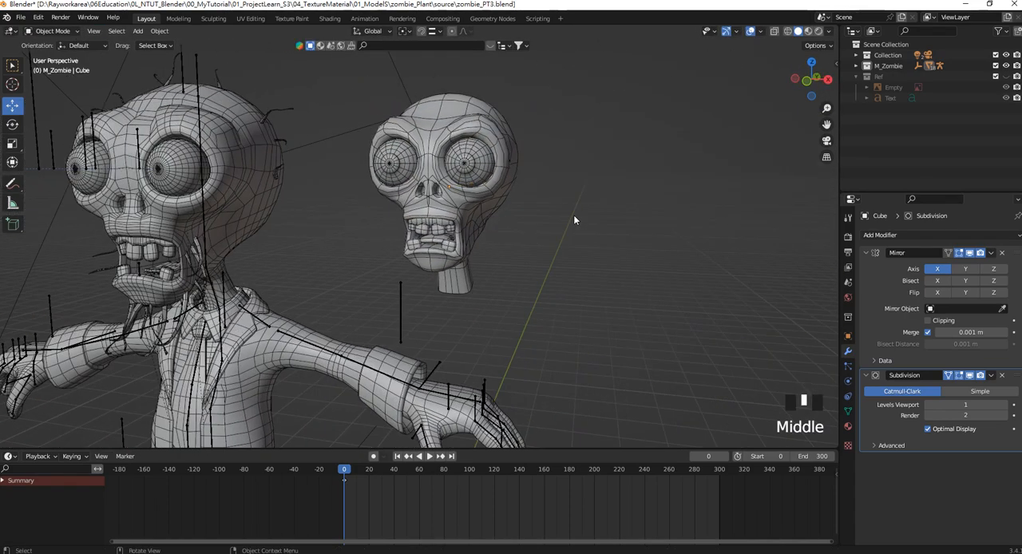
{"action": "key", "text": "KP_1"}
{"action": "left_click", "coordinate": [749, 32]}
{"action": "scroll", "coordinate": [526, 155], "scroll_direction": "up", "scroll_amount": 4}
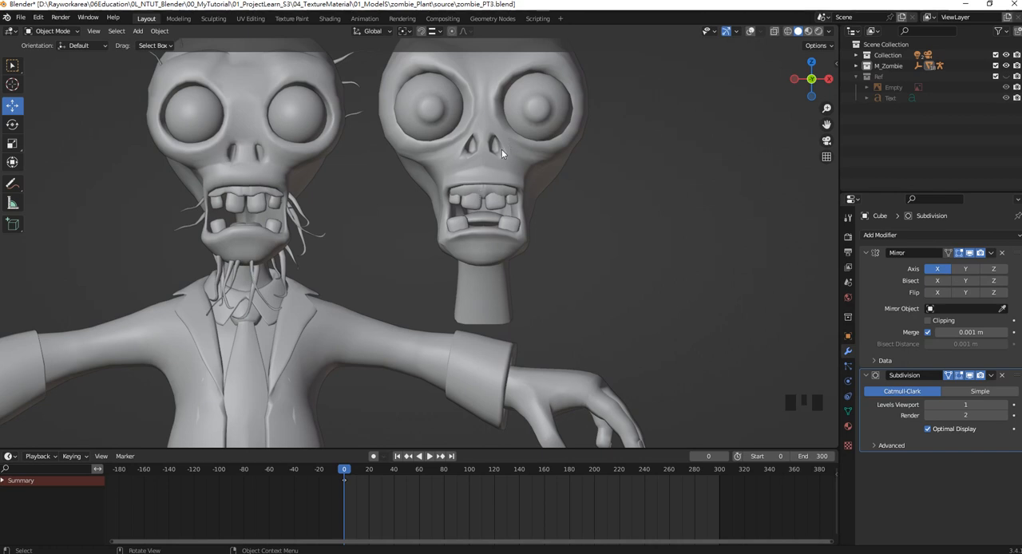
{"action": "scroll", "coordinate": [501, 149], "scroll_direction": "up", "scroll_amount": 2}
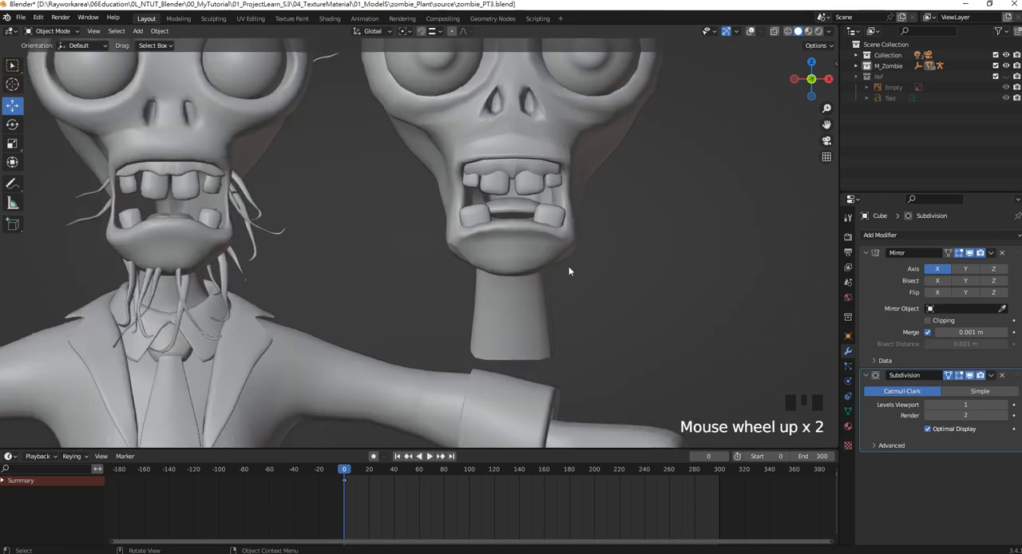
{"action": "left_click", "coordinate": [534, 256]}
{"action": "scroll", "coordinate": [539, 244], "scroll_direction": "down", "scroll_amount": 2}
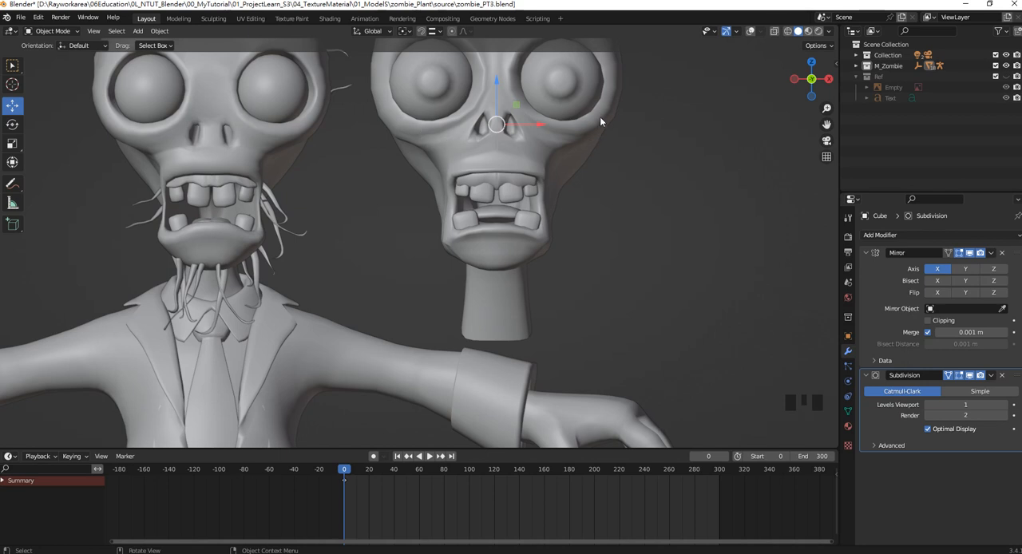
{"action": "middle_click_drag", "start_coordinate": [585, 120], "coordinate": [529, 215], "text": "shift"}
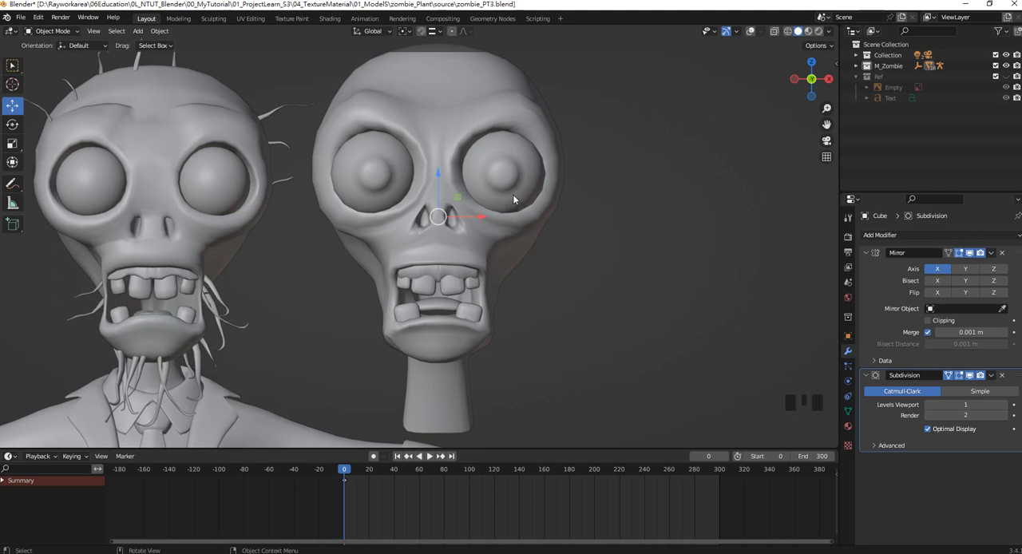
{"action": "middle_click_drag", "start_coordinate": [524, 191], "coordinate": [582, 210], "text": "shift"}
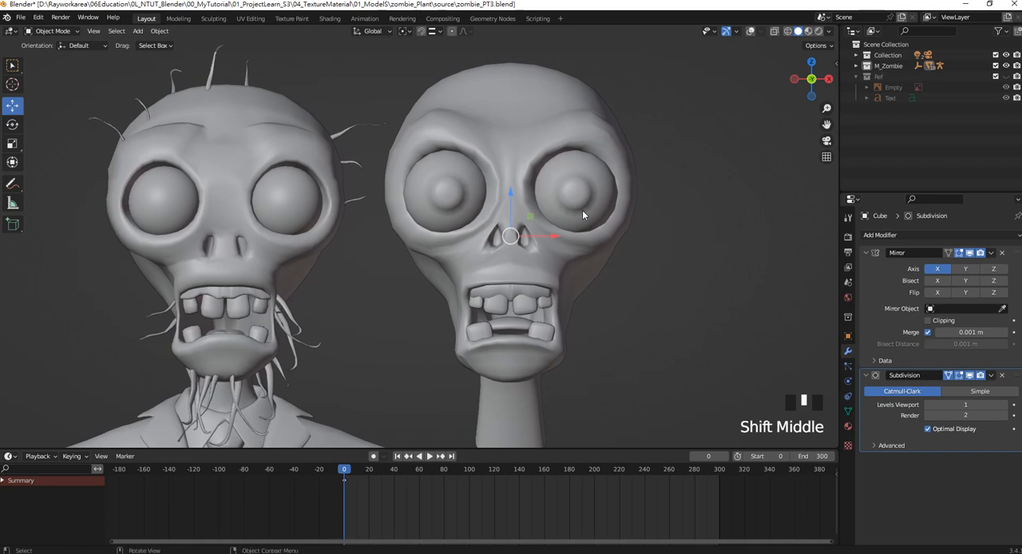
{"action": "left_click", "coordinate": [612, 152]}
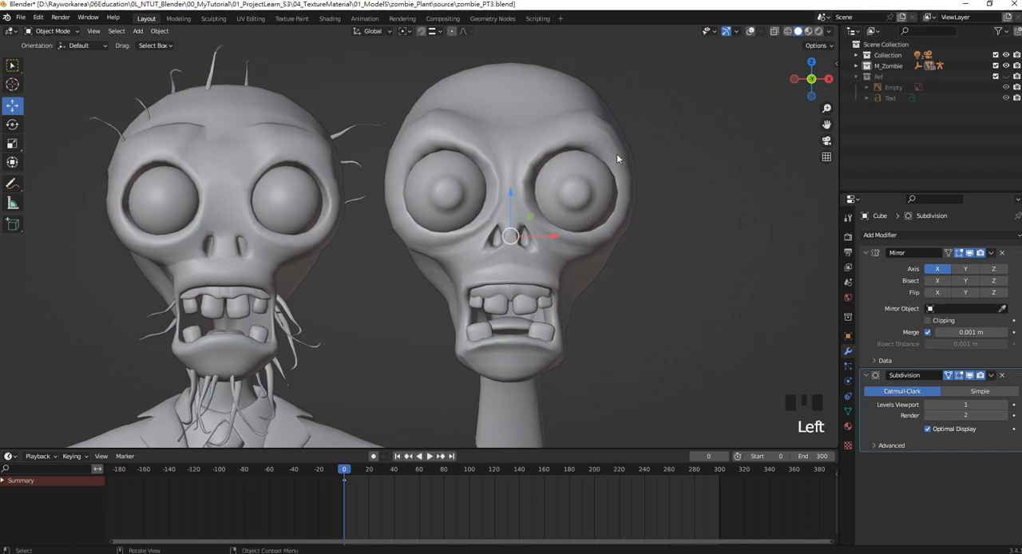
Select all parts of the new head with overlays shown again, duplicate them and move the copy 4.01 m along X.
{"action": "scroll", "coordinate": [595, 168], "scroll_direction": "down", "scroll_amount": 4}
{"action": "left_click_drag", "start_coordinate": [556, 318], "coordinate": [427, 169]}
{"action": "middle_click_drag", "start_coordinate": [493, 222], "coordinate": [479, 209], "text": "shift"}
{"action": "left_click", "coordinate": [749, 30]}
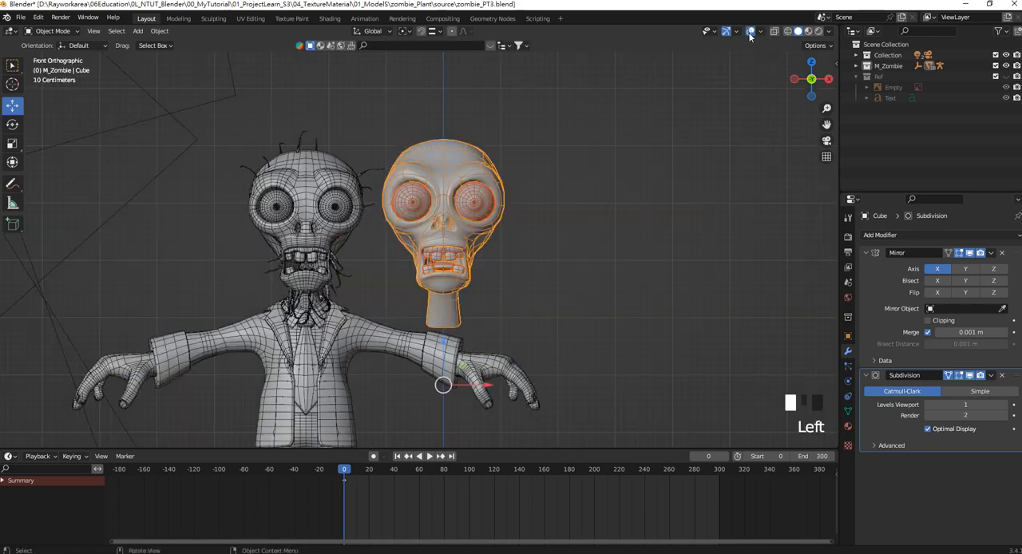
{"action": "key", "text": "shift+d"}
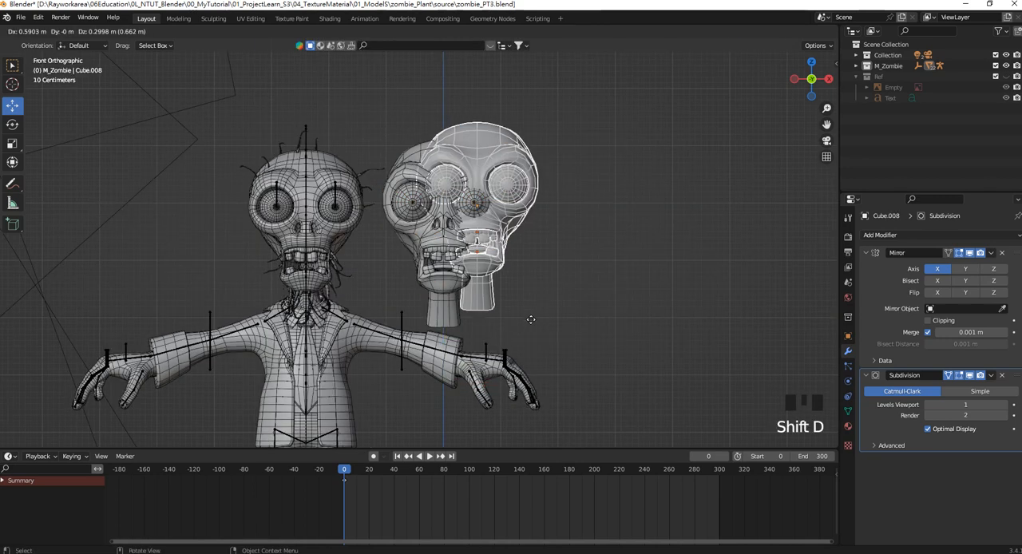
{"action": "right_click", "coordinate": [491, 387]}
{"action": "left_click_drag", "start_coordinate": [491, 387], "coordinate": [723, 387]}
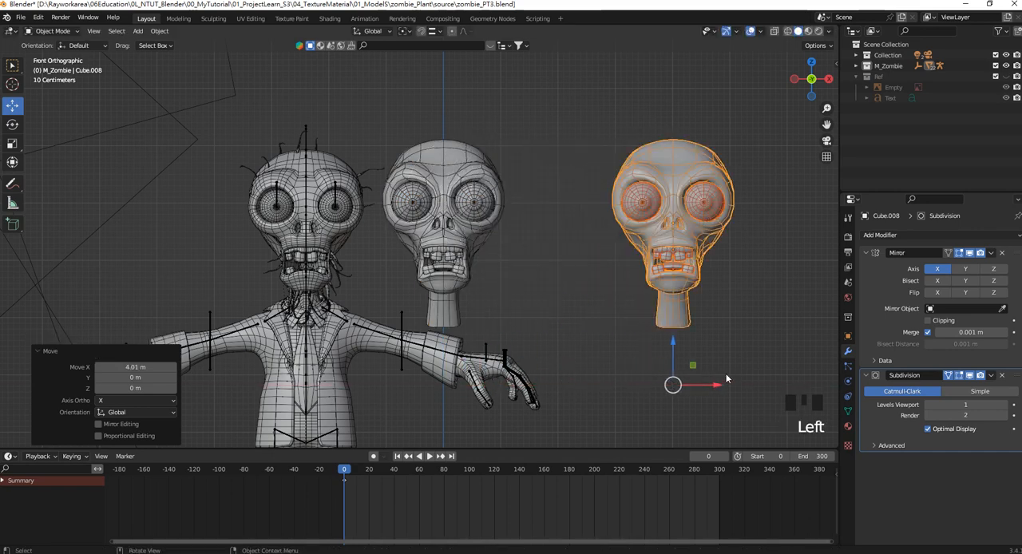
{"action": "left_click", "coordinate": [730, 289]}
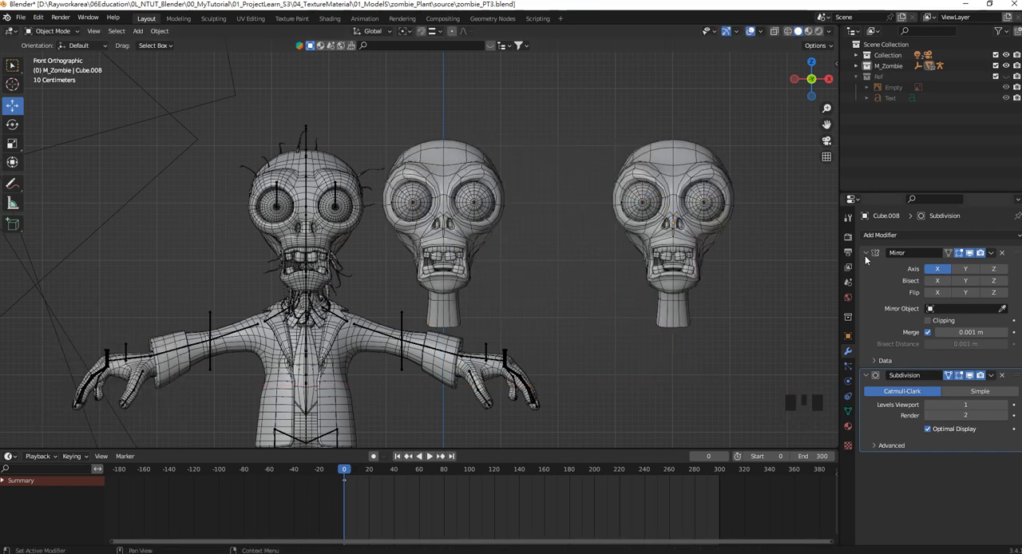
Apply the Mirror modifier on the original new head and on its eyeballs.
{"action": "left_click", "coordinate": [460, 159]}
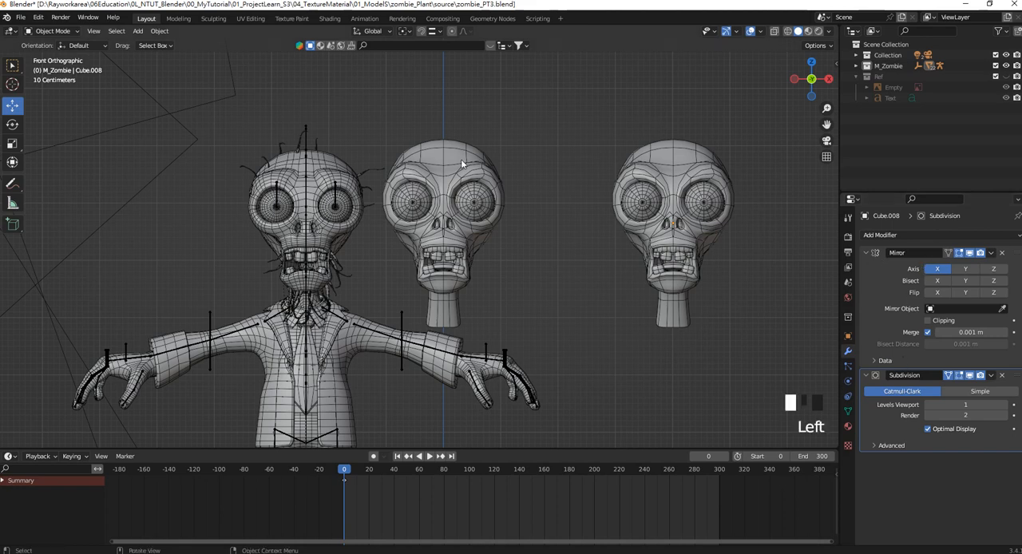
{"action": "scroll", "coordinate": [457, 159], "scroll_direction": "up", "scroll_amount": 1}
{"action": "left_click", "coordinate": [991, 253]}
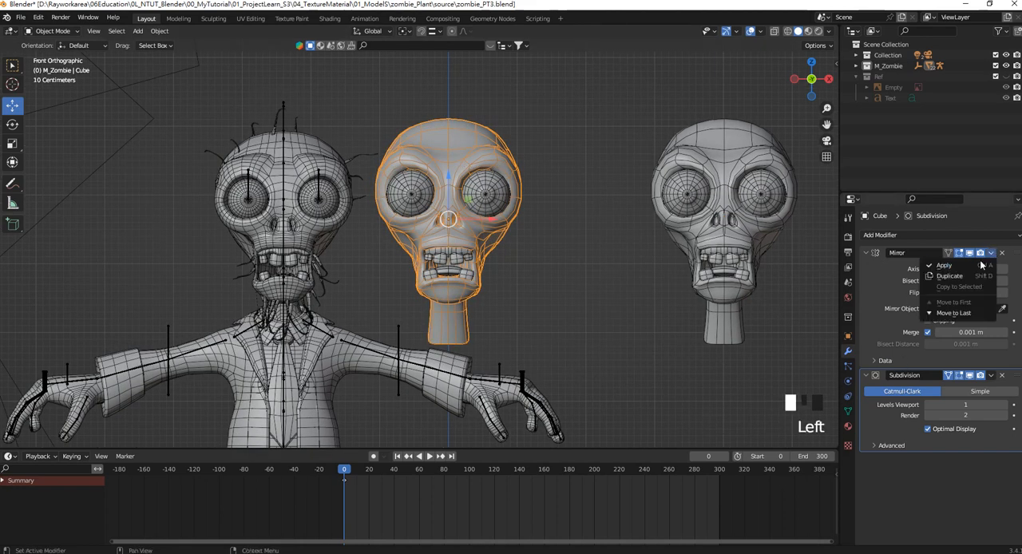
{"action": "left_click", "coordinate": [954, 267]}
{"action": "left_click", "coordinate": [503, 198]}
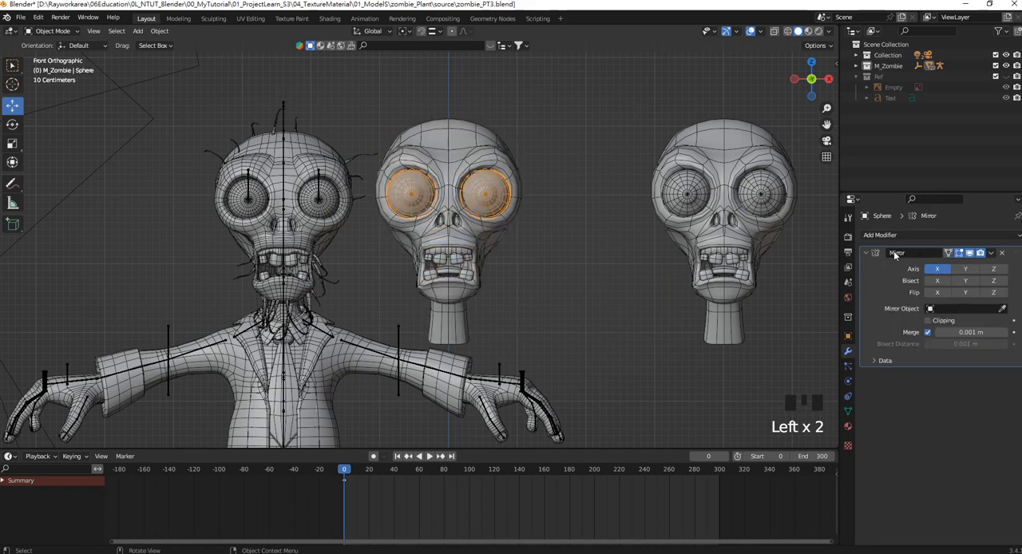
{"action": "left_click", "coordinate": [990, 252]}
{"action": "left_click", "coordinate": [954, 268]}
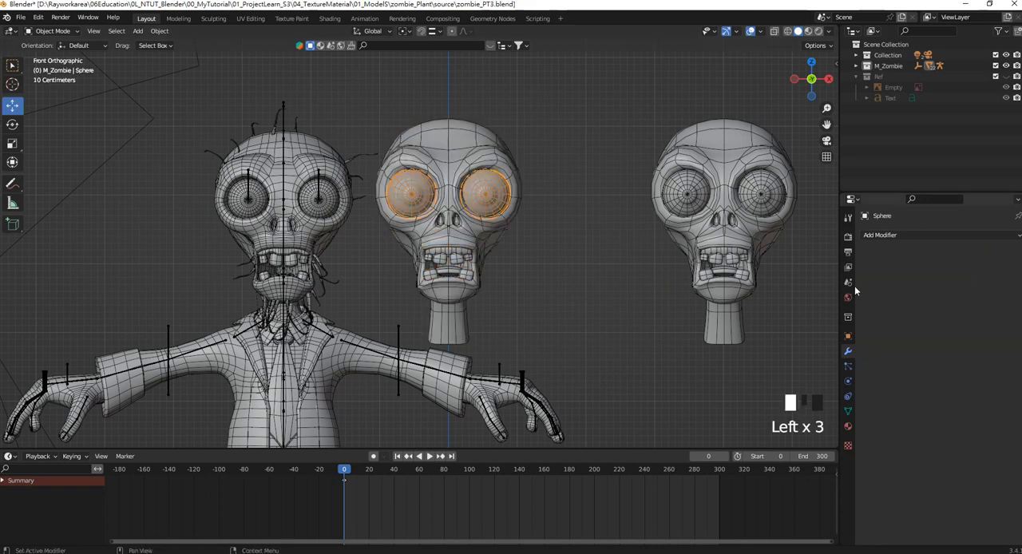
Apply the Mirror and Subdivision modifiers on the original new head's teeth.
{"action": "left_click", "coordinate": [459, 263]}
{"action": "left_click", "coordinate": [991, 253]}
{"action": "left_click", "coordinate": [973, 266]}
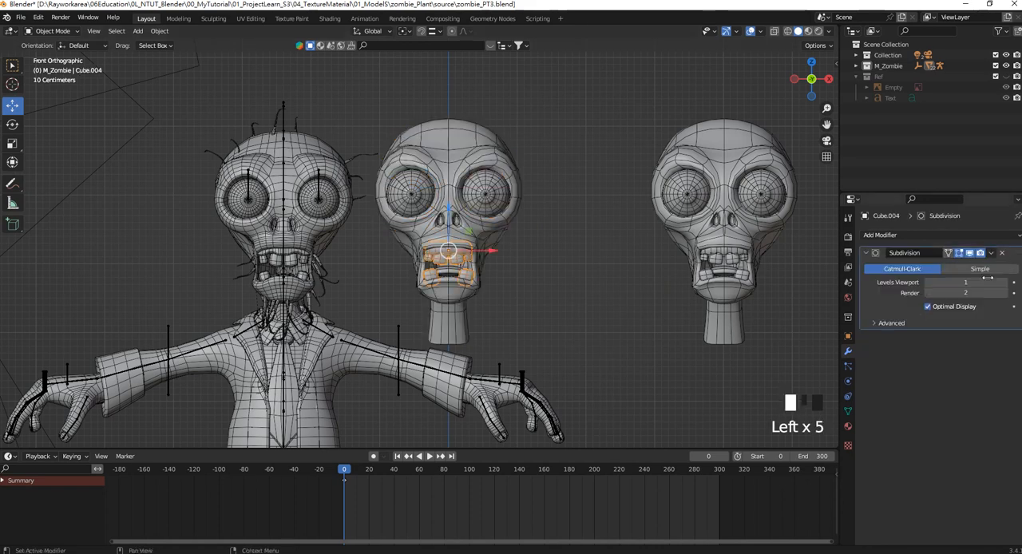
{"action": "left_click", "coordinate": [991, 375]}
{"action": "left_click", "coordinate": [973, 266]}
Apply the Subdivision modifier on the original new head's skull mesh.
{"action": "left_click", "coordinate": [486, 158]}
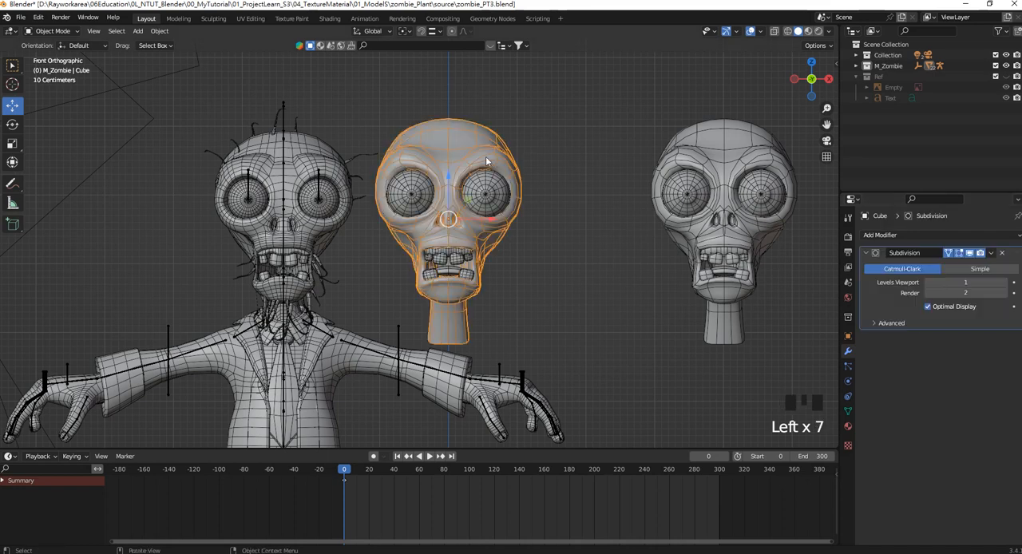
{"action": "left_click", "coordinate": [991, 253]}
{"action": "left_click", "coordinate": [961, 269]}
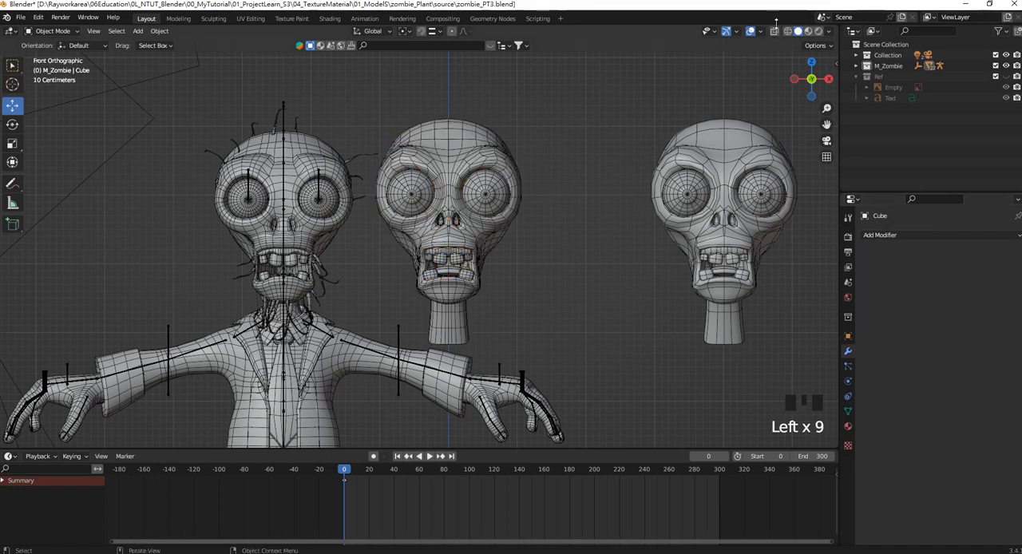
Hide the overlays and compare the finished head with the reference zombie and the backup copy from the front.
{"action": "left_click", "coordinate": [752, 31]}
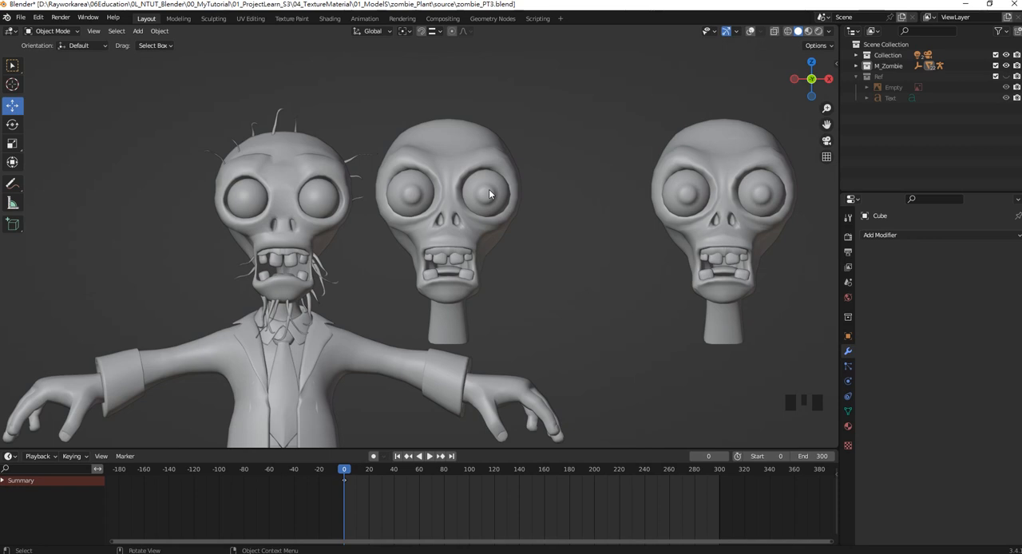
{"action": "scroll", "coordinate": [471, 174], "scroll_direction": "down", "scroll_amount": 3}
{"action": "scroll", "coordinate": [336, 283], "scroll_direction": "up", "scroll_amount": 5}
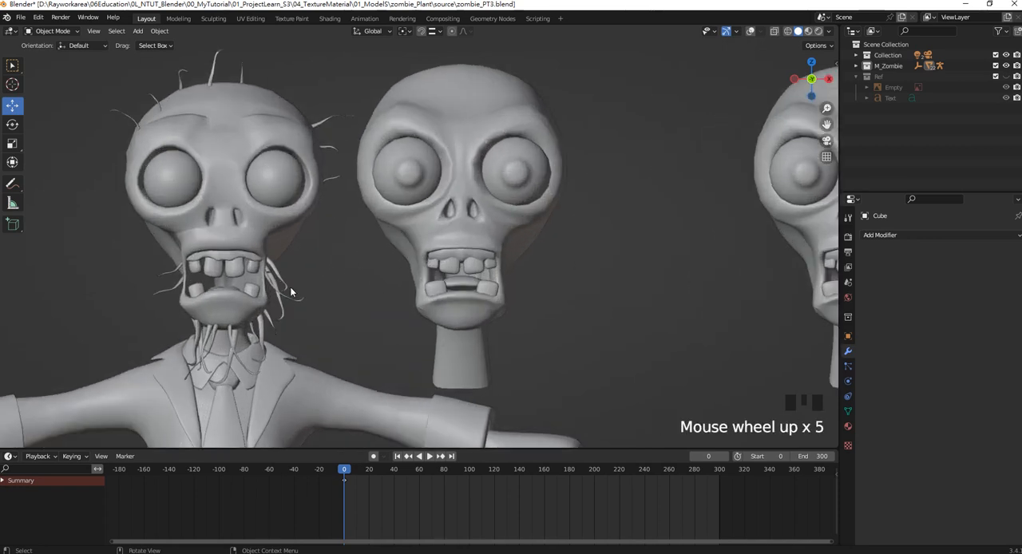
{"action": "left_click", "coordinate": [301, 296]}
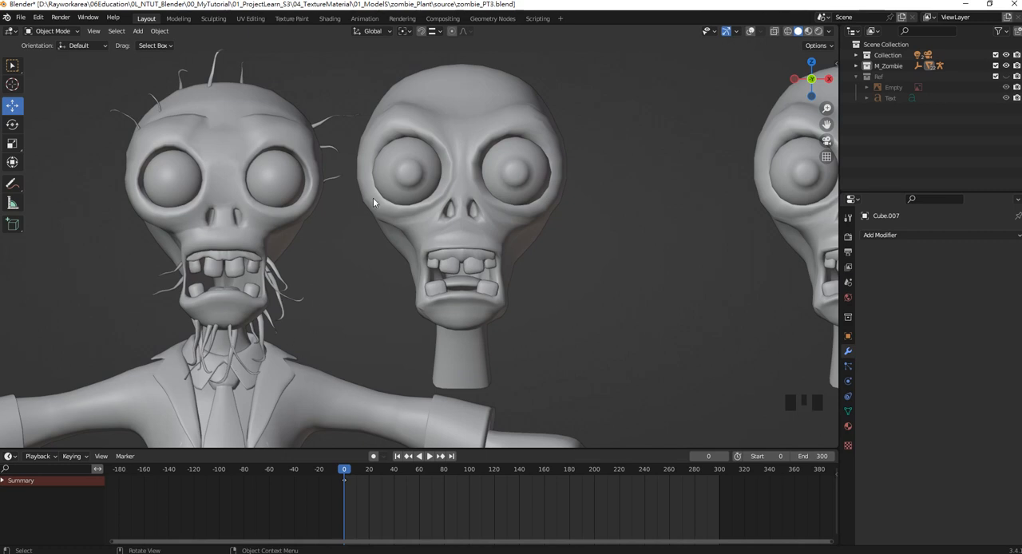
{"action": "scroll", "coordinate": [373, 202], "scroll_direction": "down", "scroll_amount": 3}
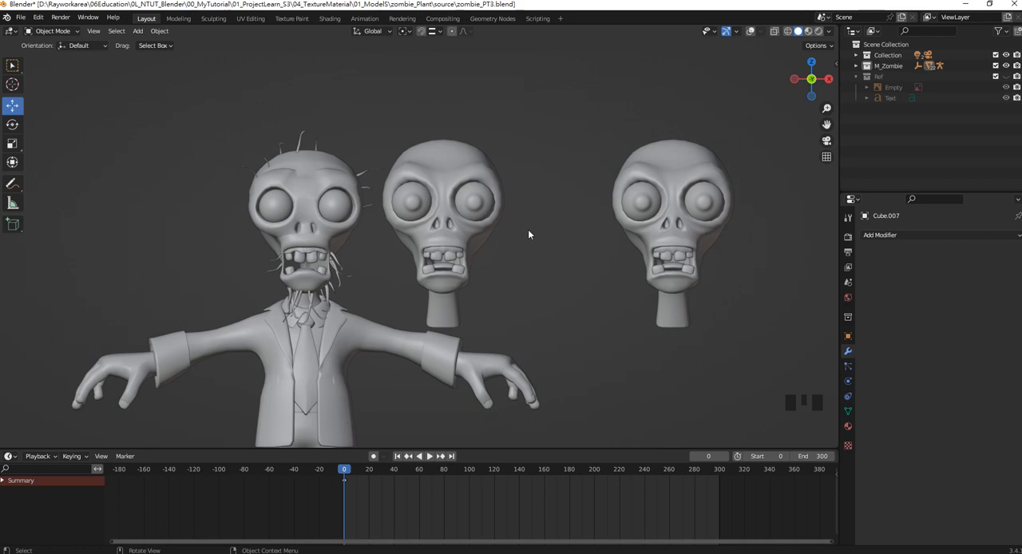
{"action": "scroll", "coordinate": [497, 221], "scroll_direction": "down", "scroll_amount": 2}
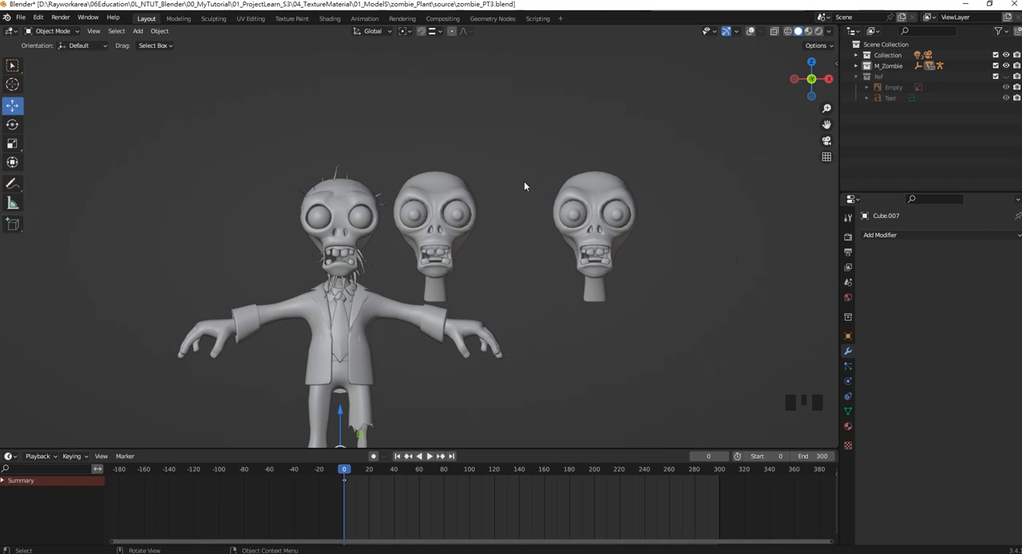
{"action": "scroll", "coordinate": [499, 229], "scroll_direction": "up", "scroll_amount": 2}
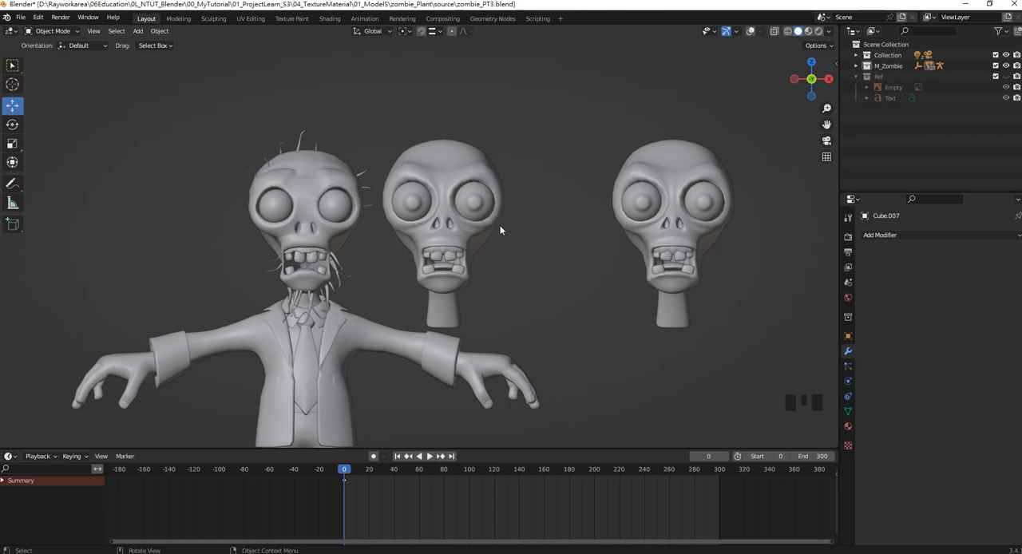
{"action": "left_click", "coordinate": [350, 551]}
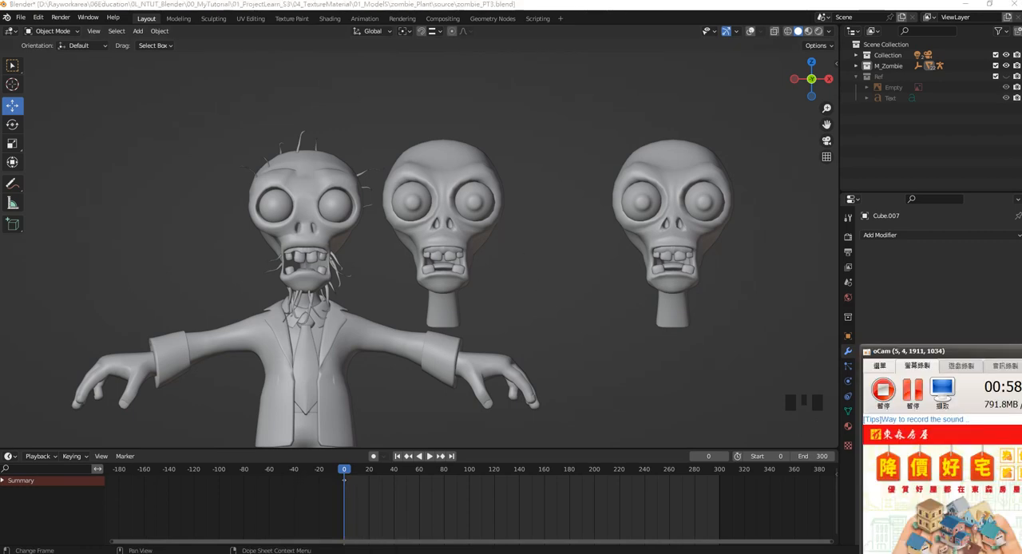